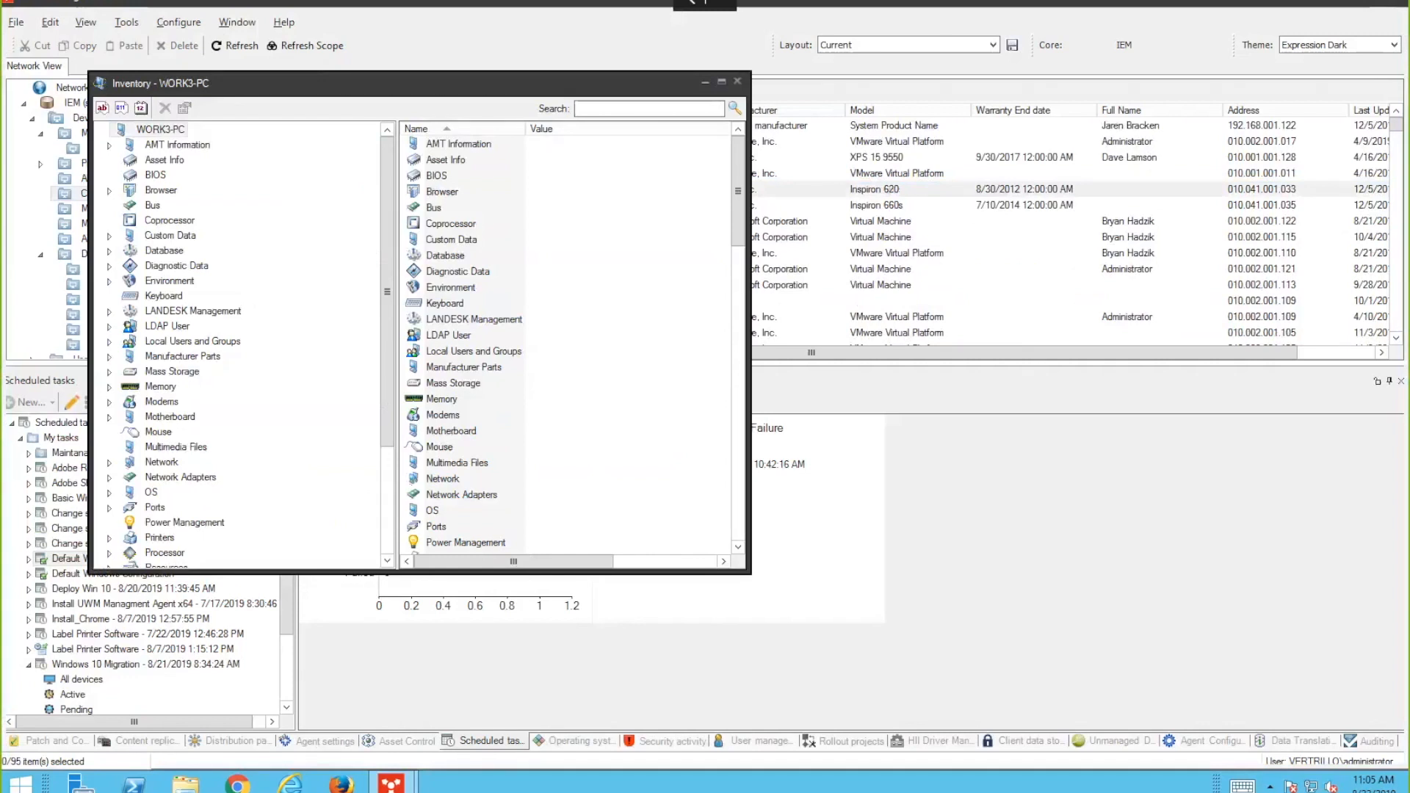
# - Enlarge the WORK3-PC inventory window and inspect the System category's manufacturer, model and service tag
pyautogui.moveTo(381, 78); pyautogui.dragTo(398, 34)
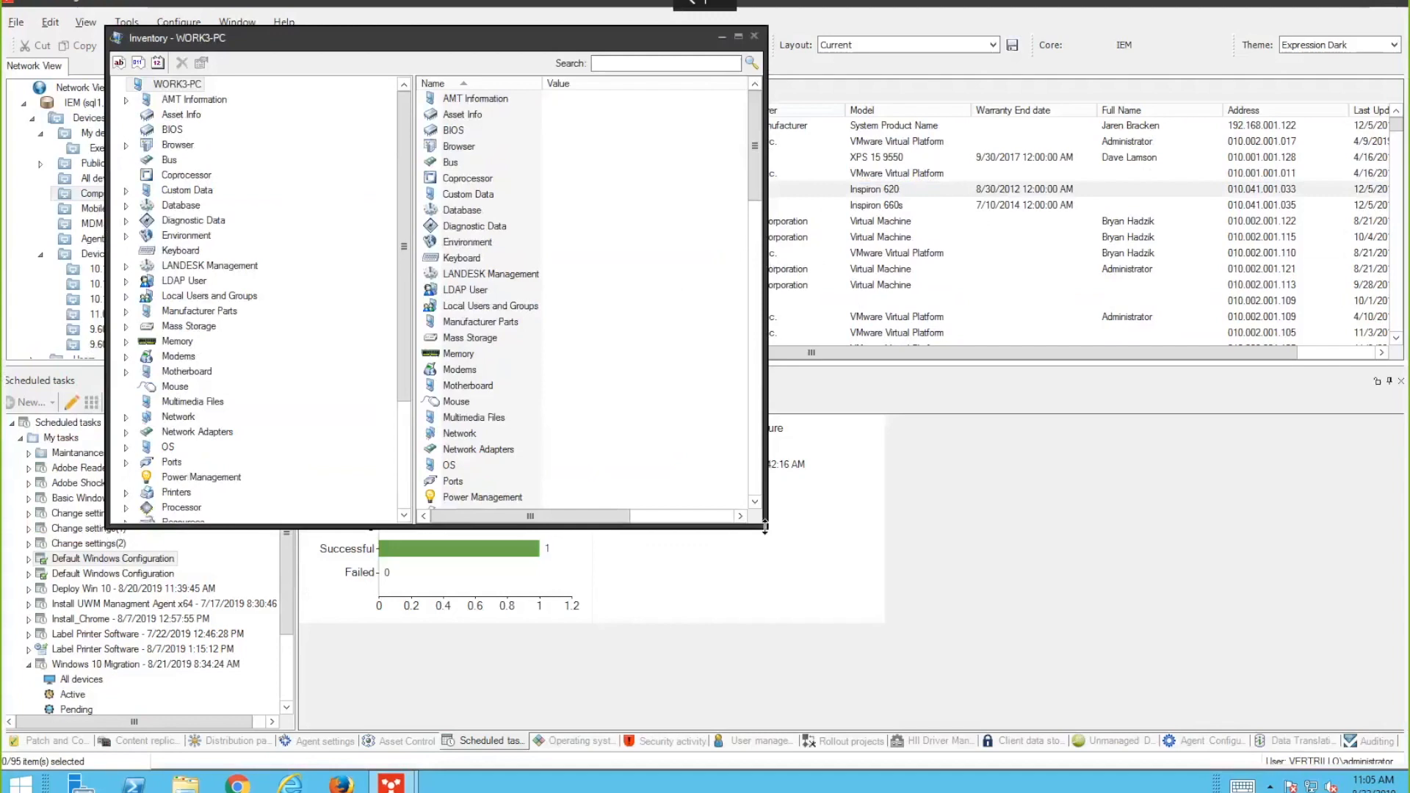
pyautogui.moveTo(765, 527); pyautogui.dragTo(953, 714)
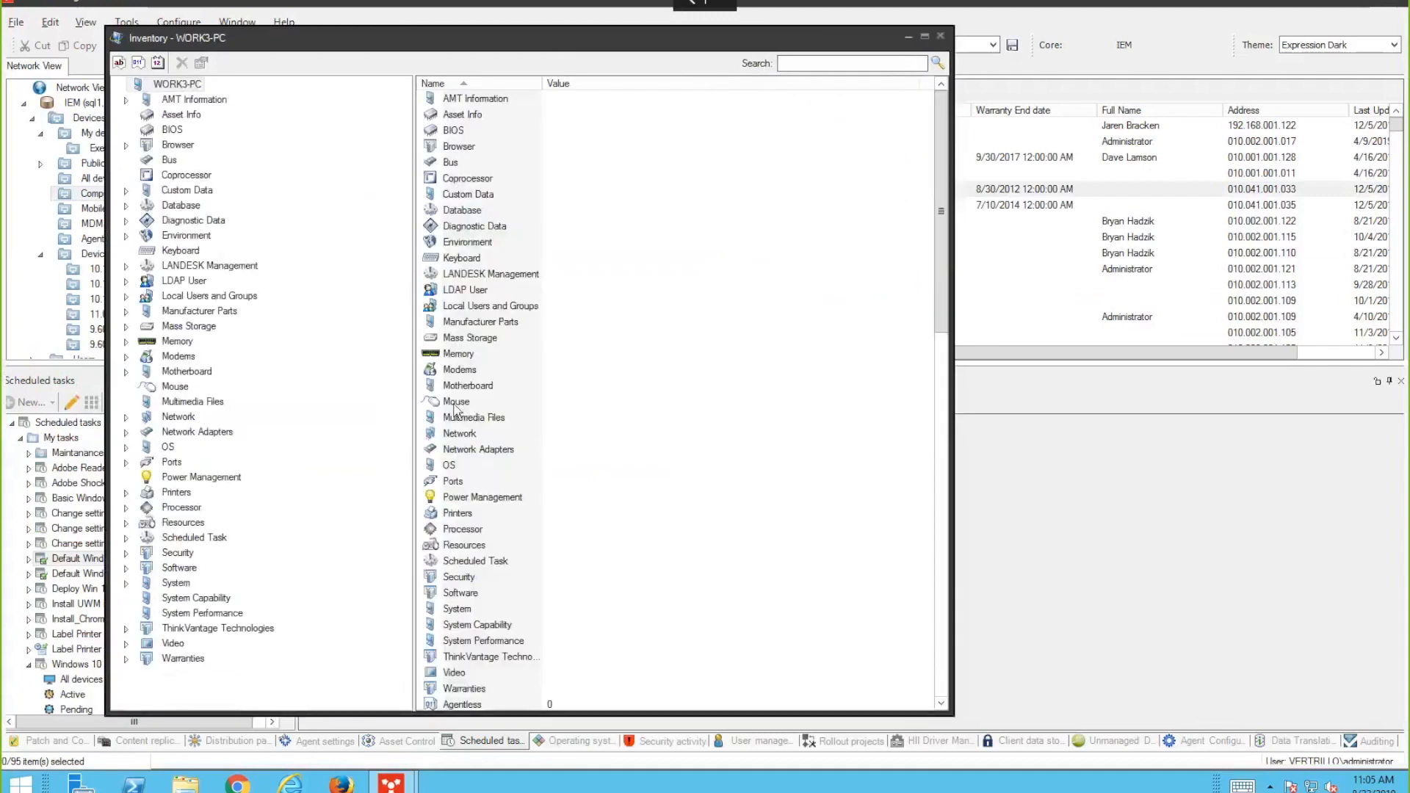
pyautogui.click(170, 584)
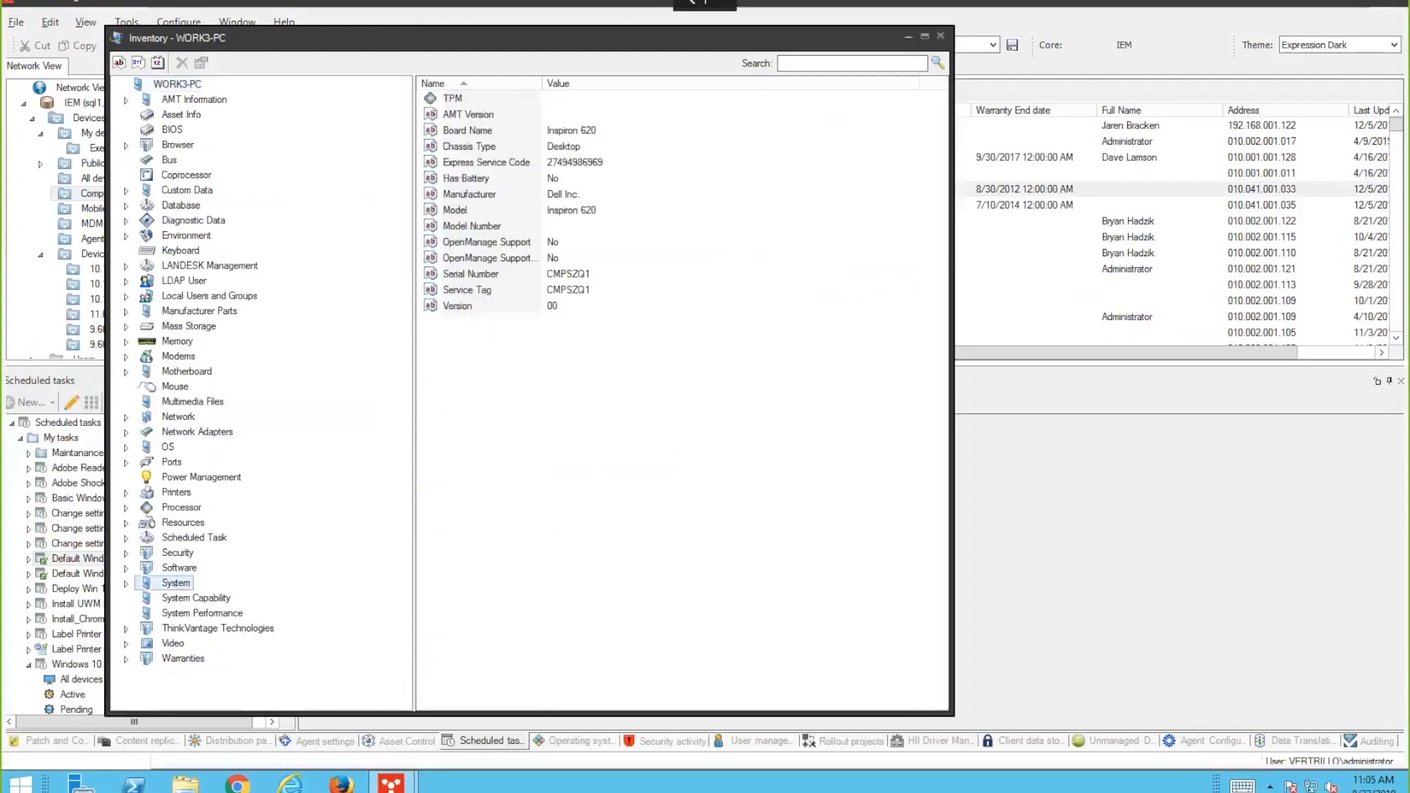
pyautogui.click(493, 197)
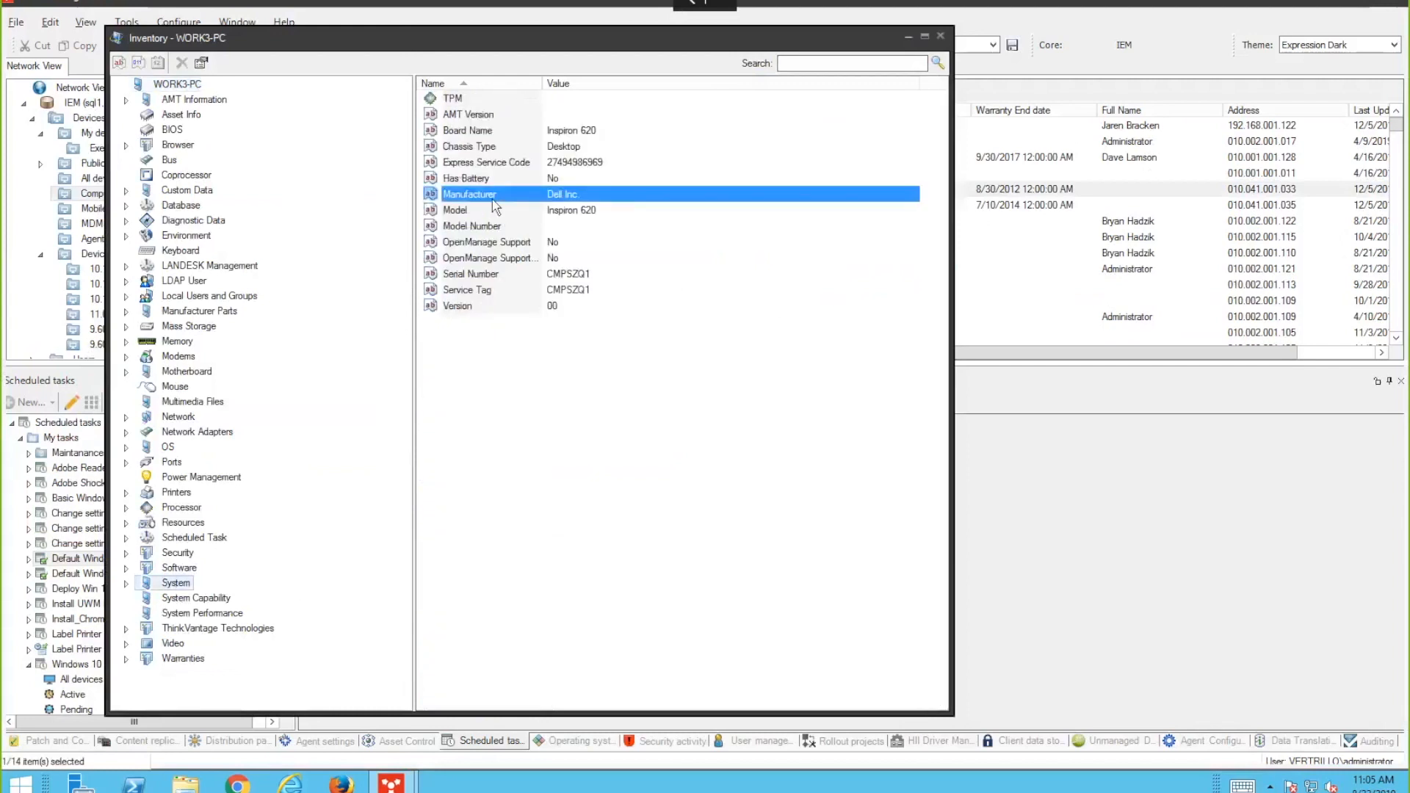
pyautogui.click(496, 210)
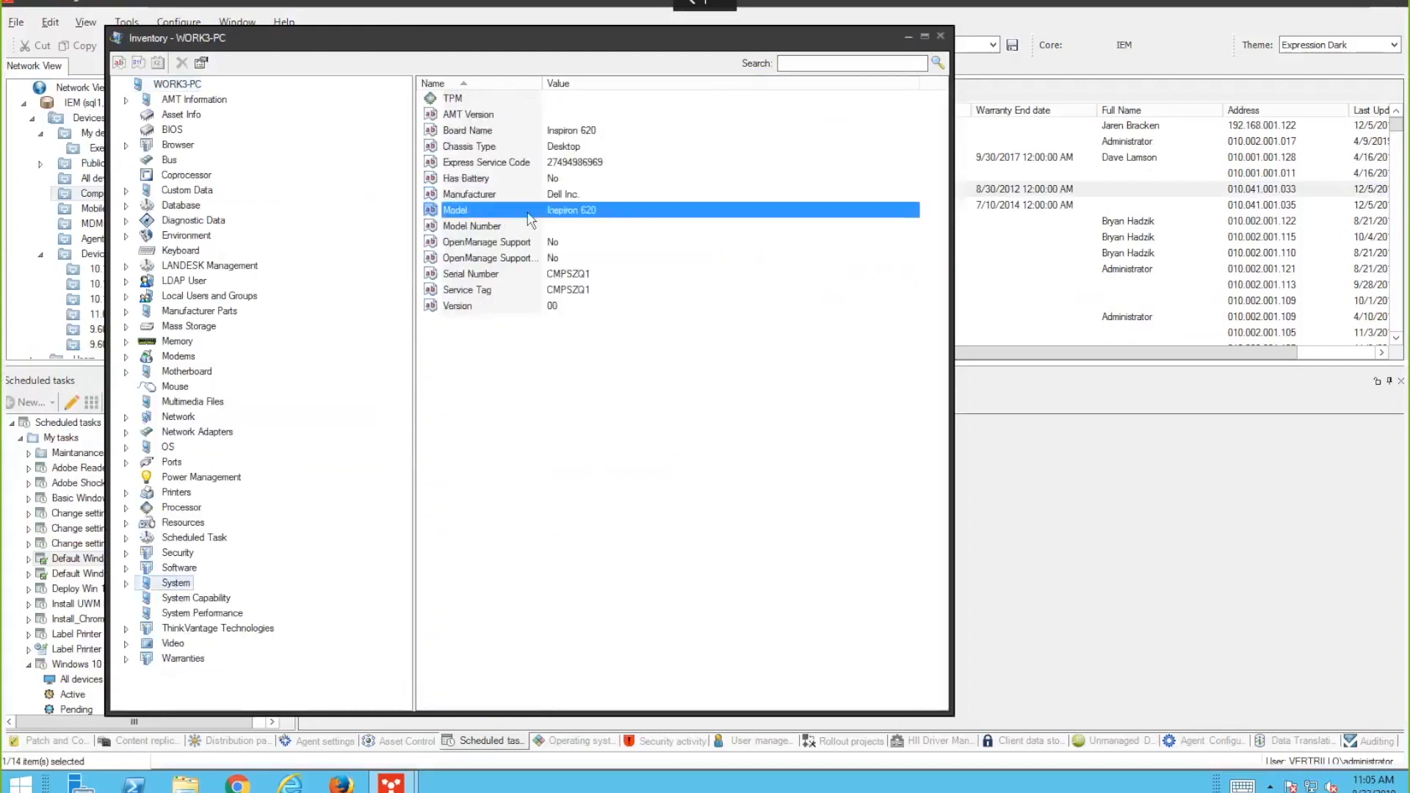
pyautogui.click(554, 292)
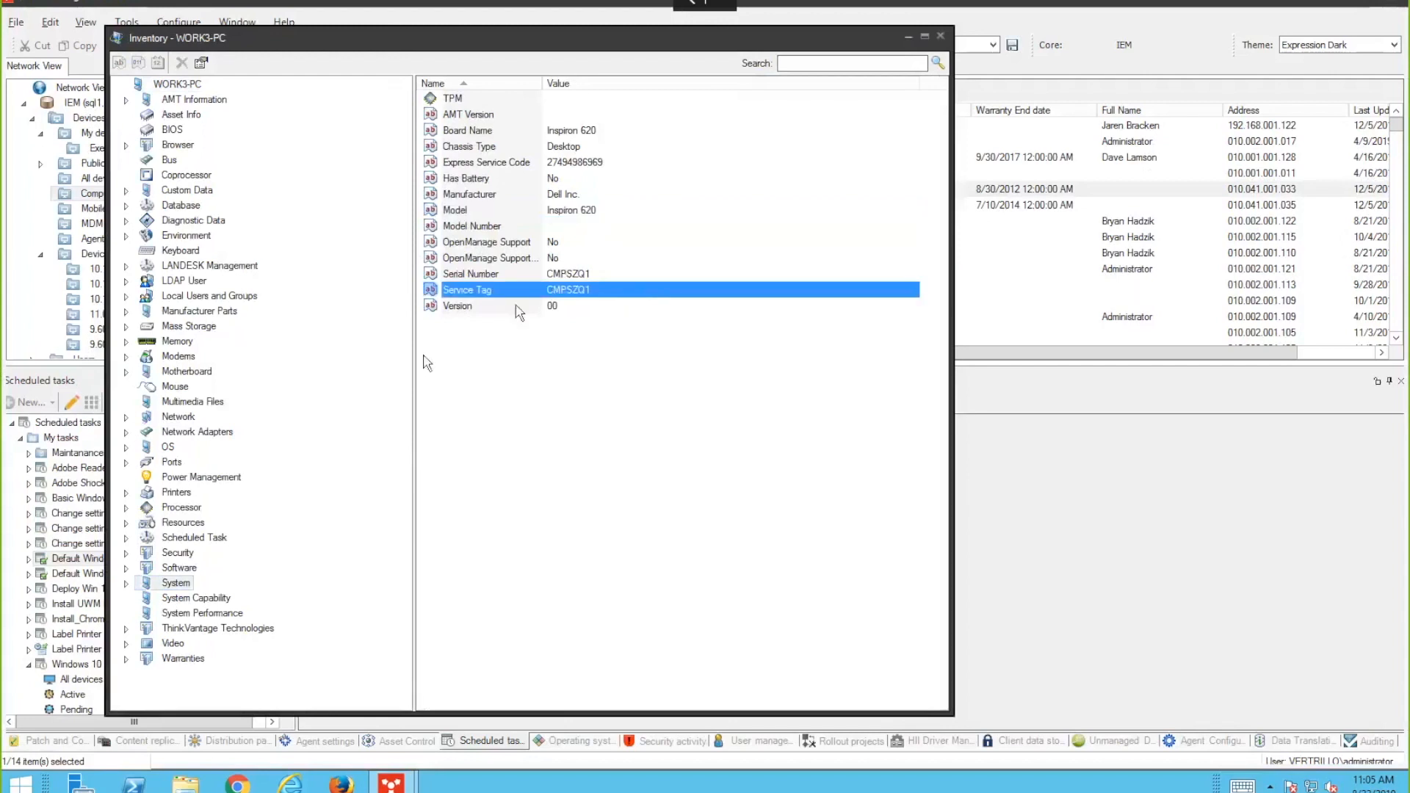
# - Expand the Software inventory down to the Add or Remove Programs list and view the details of Java(TM) 6 Update 24 (64-bit)
pyautogui.click(178, 570)
pyautogui.doubleClick(177, 572)
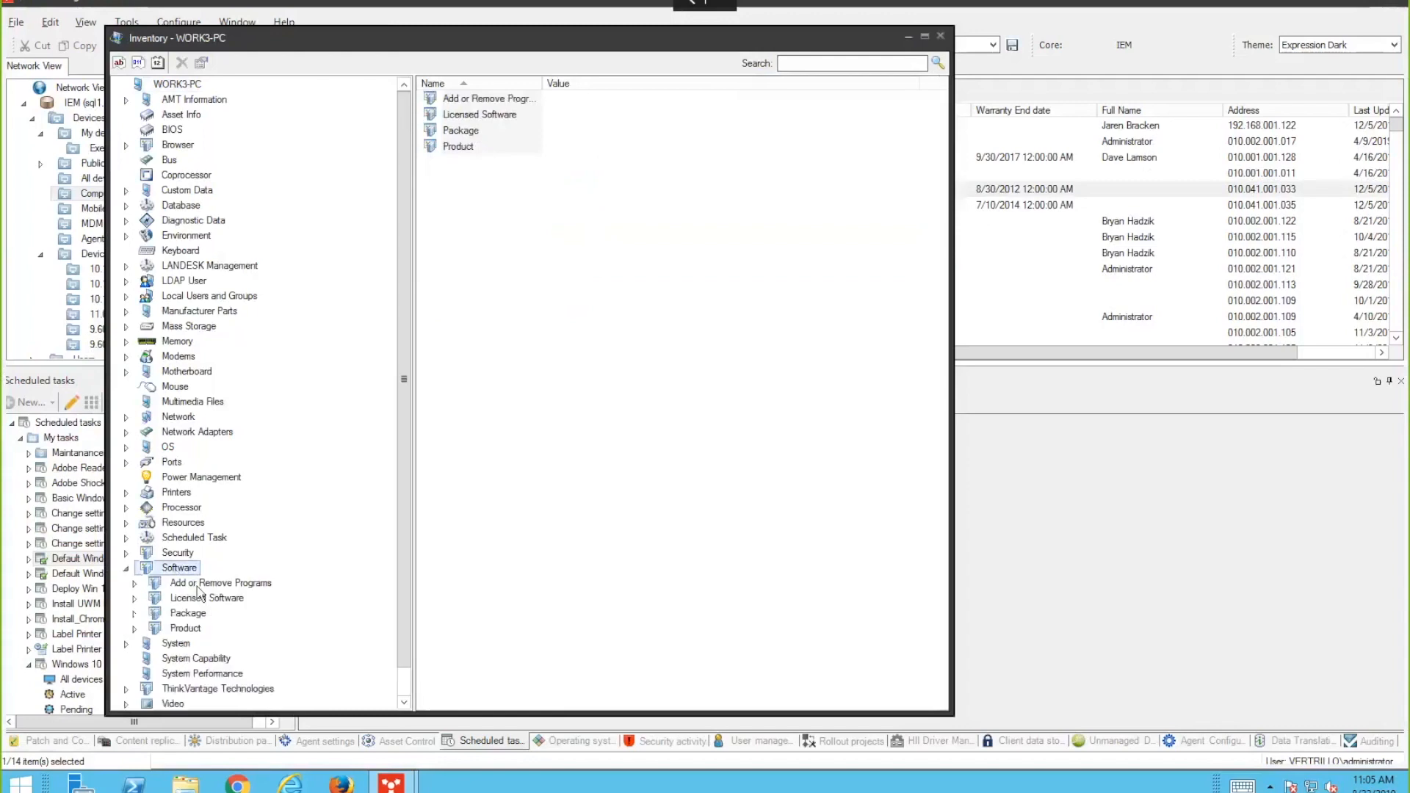
pyautogui.doubleClick(198, 584)
pyautogui.doubleClick(195, 598)
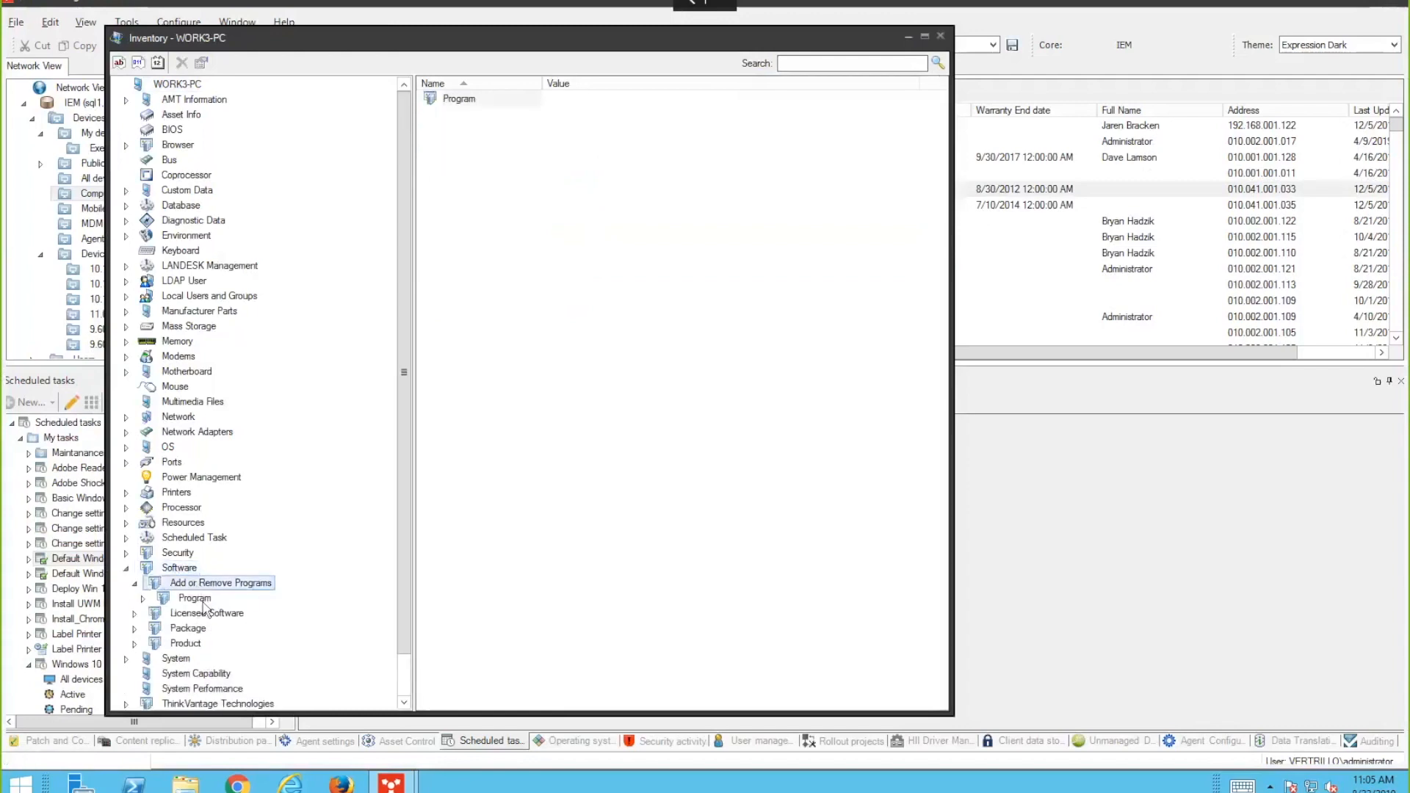
pyautogui.click(222, 551)
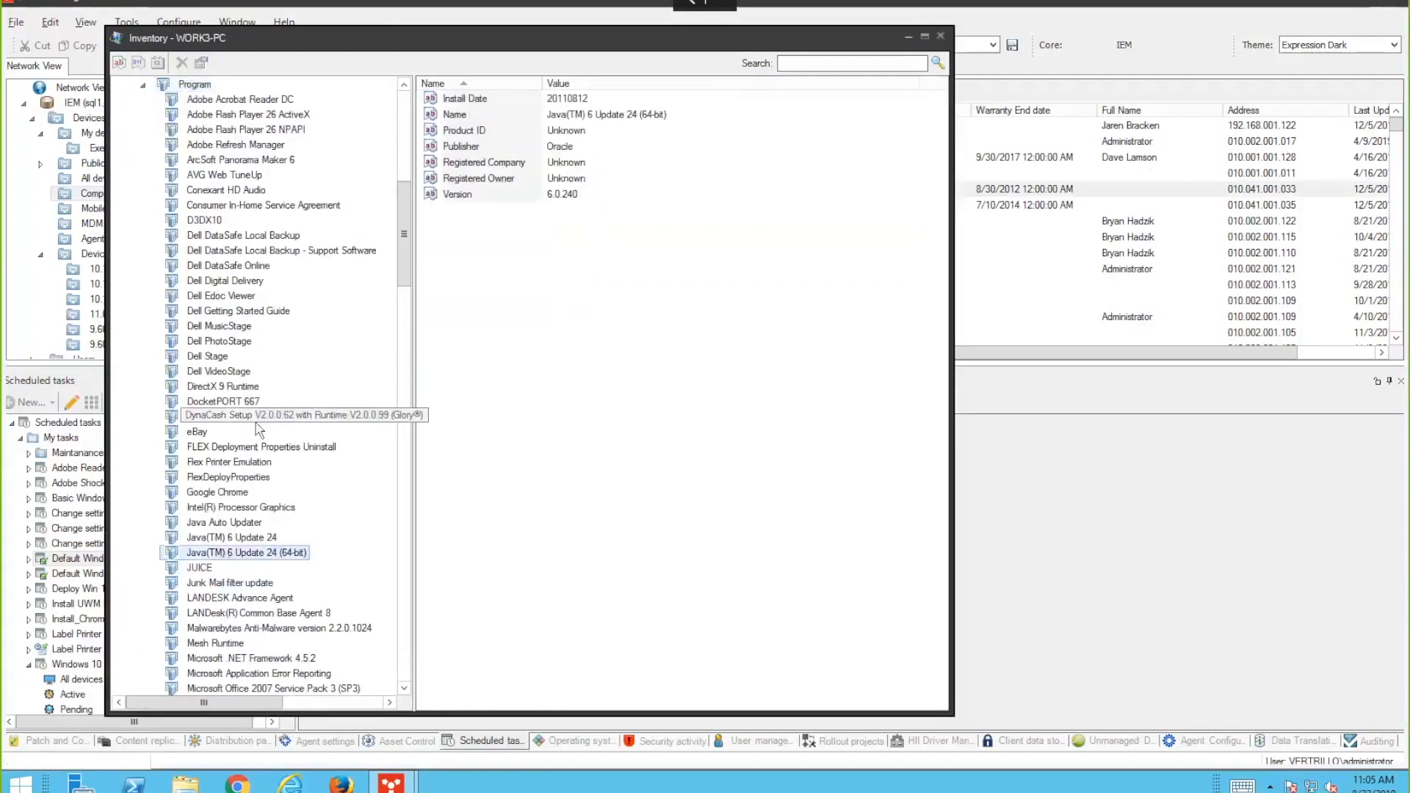
# - Inspect the form factor and installed size of memory slot 0 in the WORK3-PC inventory, and close the inventory
pyautogui.scroll(12, 256, 423)
pyautogui.doubleClick(177, 341)
pyautogui.doubleClick(179, 387)
pyautogui.doubleClick(178, 416)
pyautogui.doubleClick(194, 403)
pyautogui.click(189, 416)
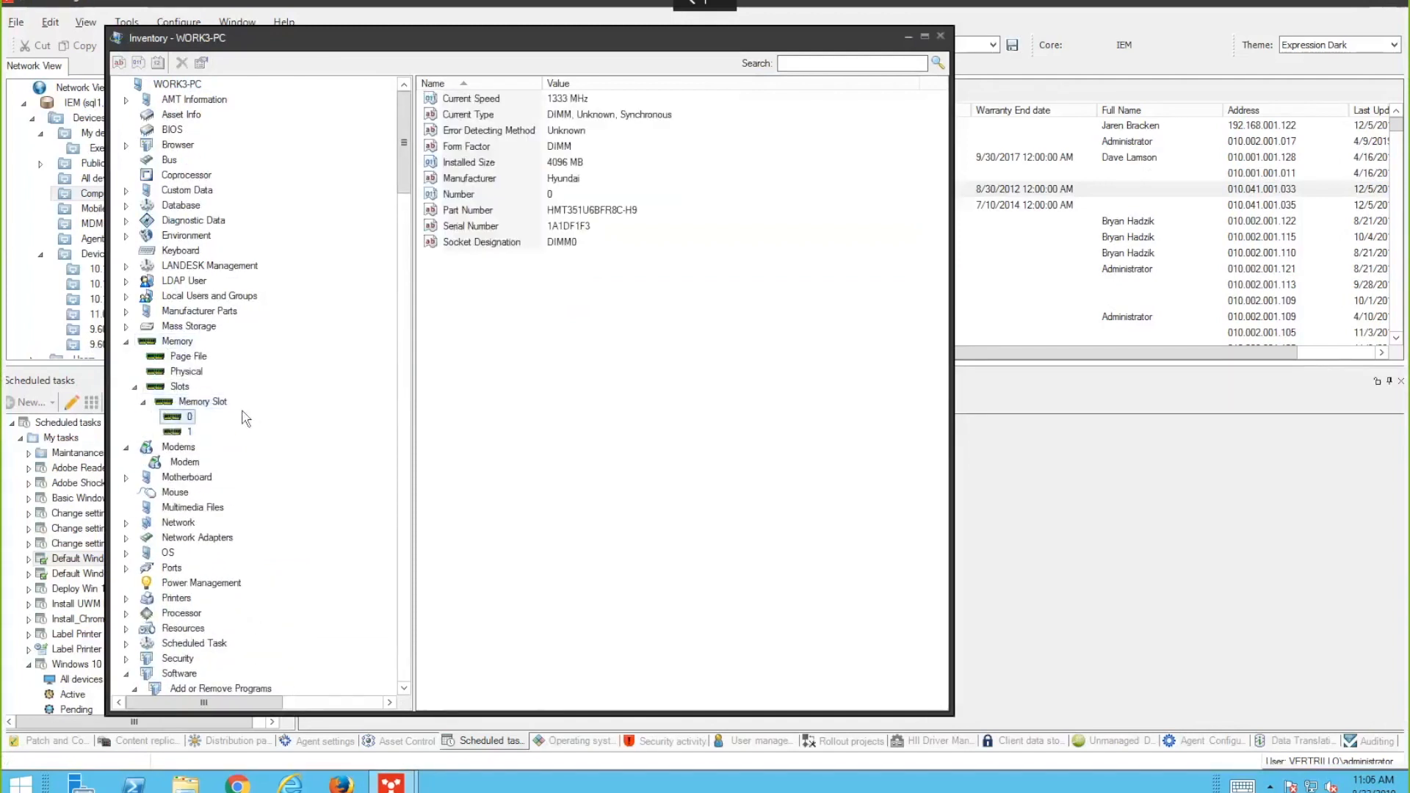
pyautogui.click(500, 152)
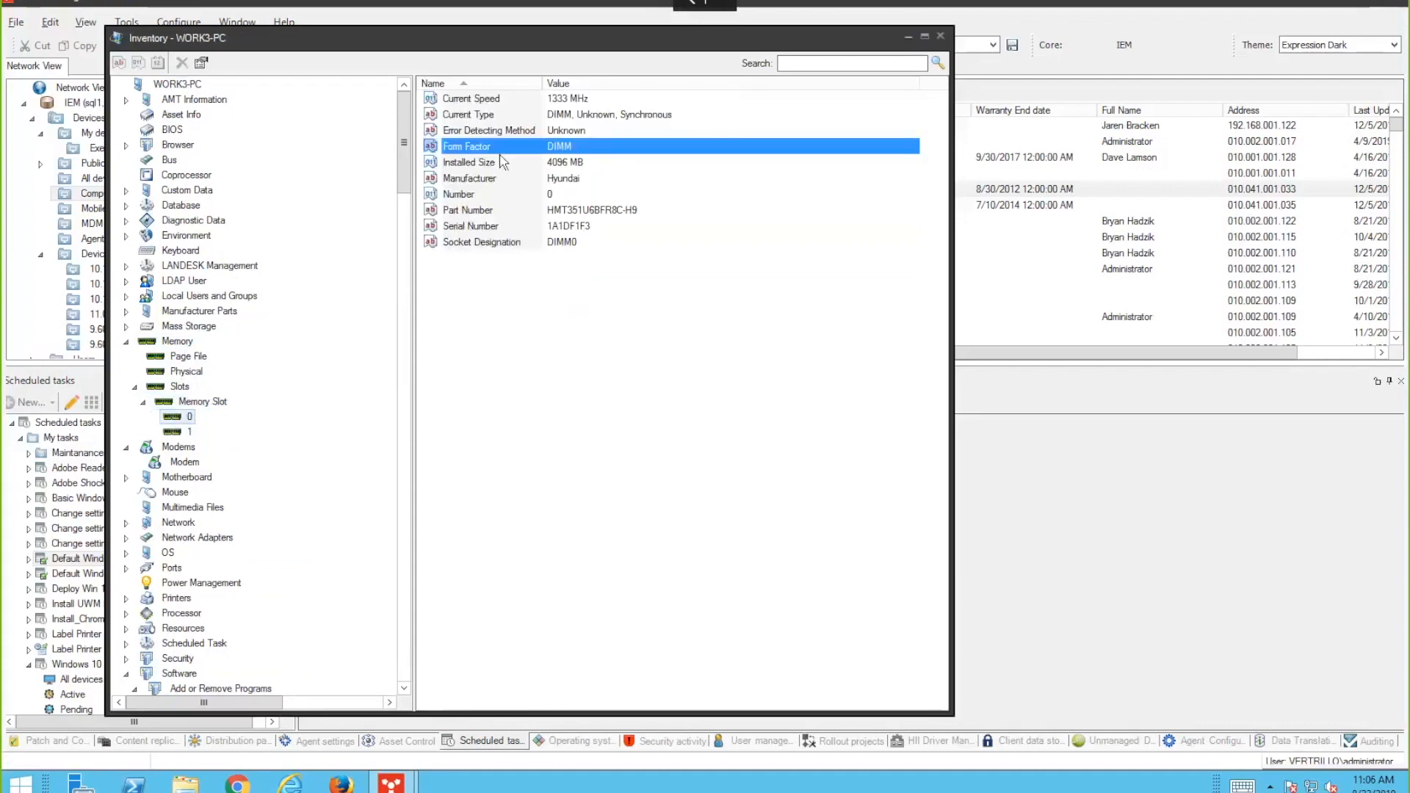
pyautogui.click(503, 163)
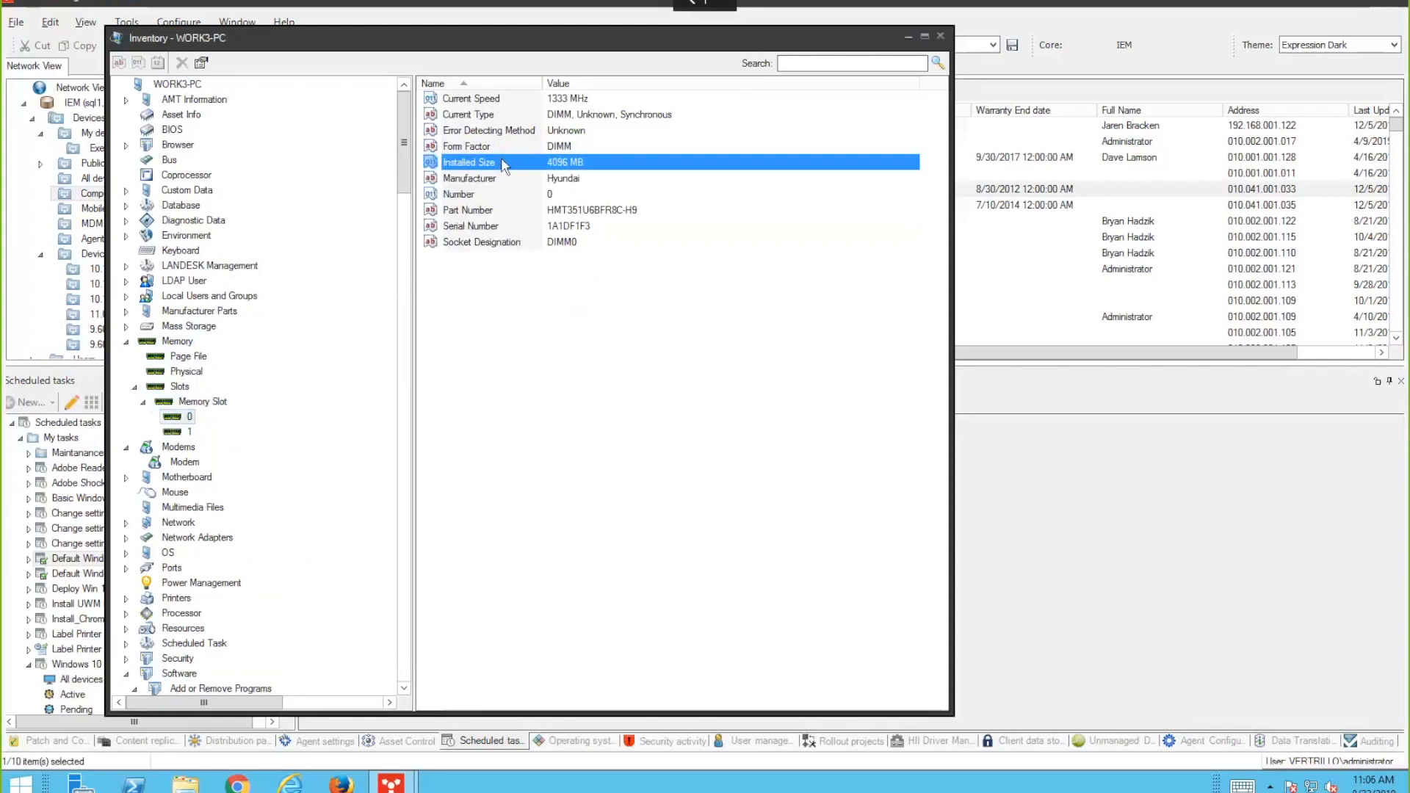
pyautogui.click(938, 39)
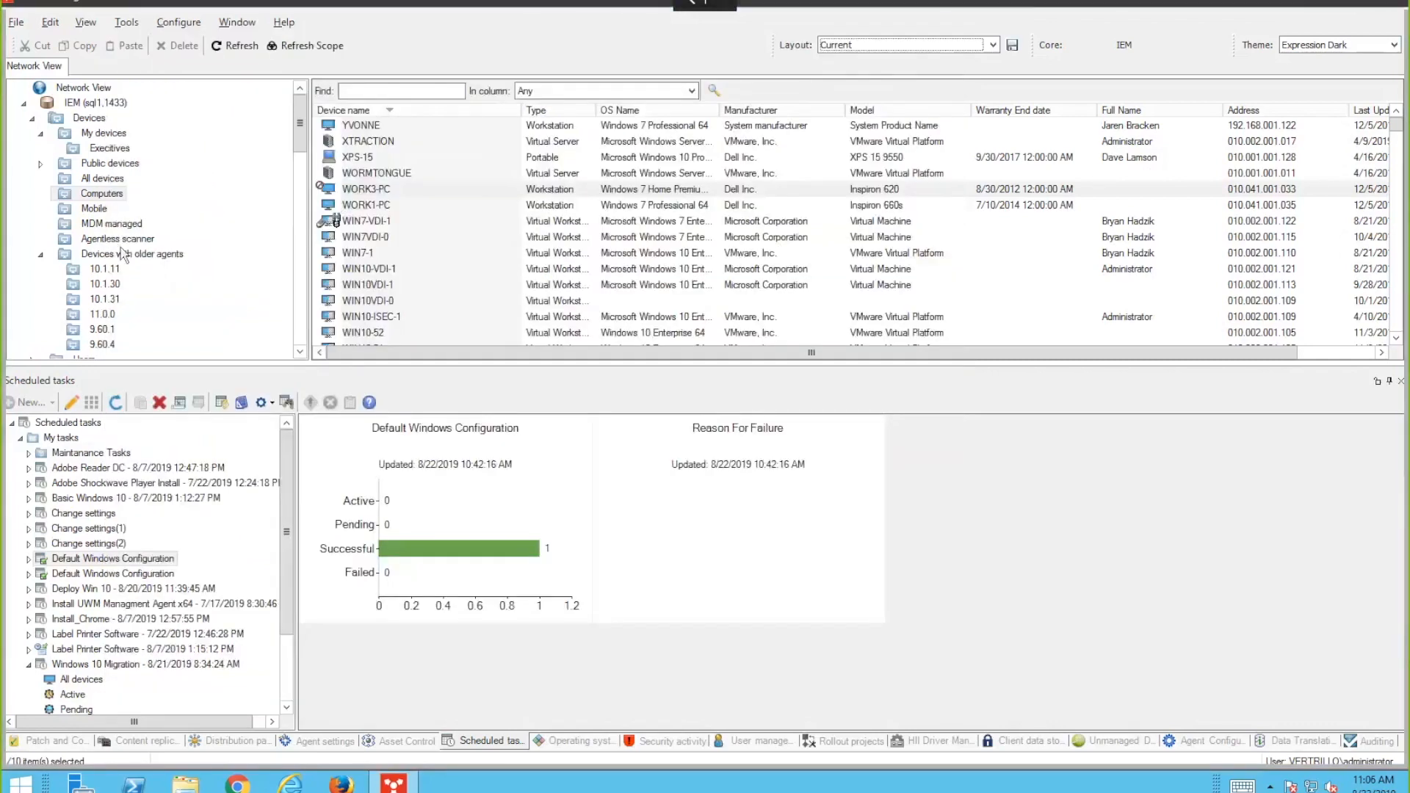
# - From the Agentless scanner devices, open the inventory of DESKTOP-U8CKFBO, check its System serial number, and close the inventory
pyautogui.click(122, 239)
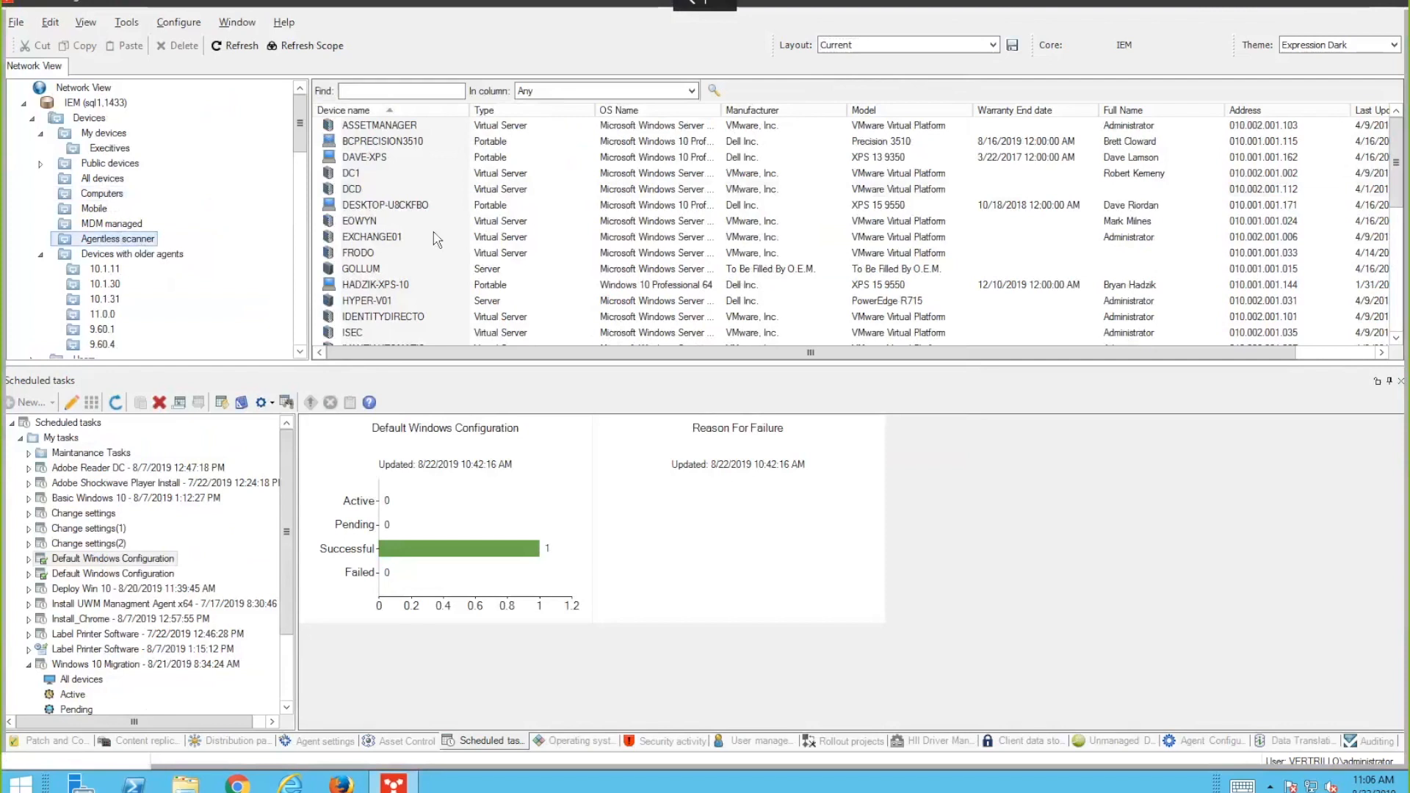
pyautogui.click(393, 208)
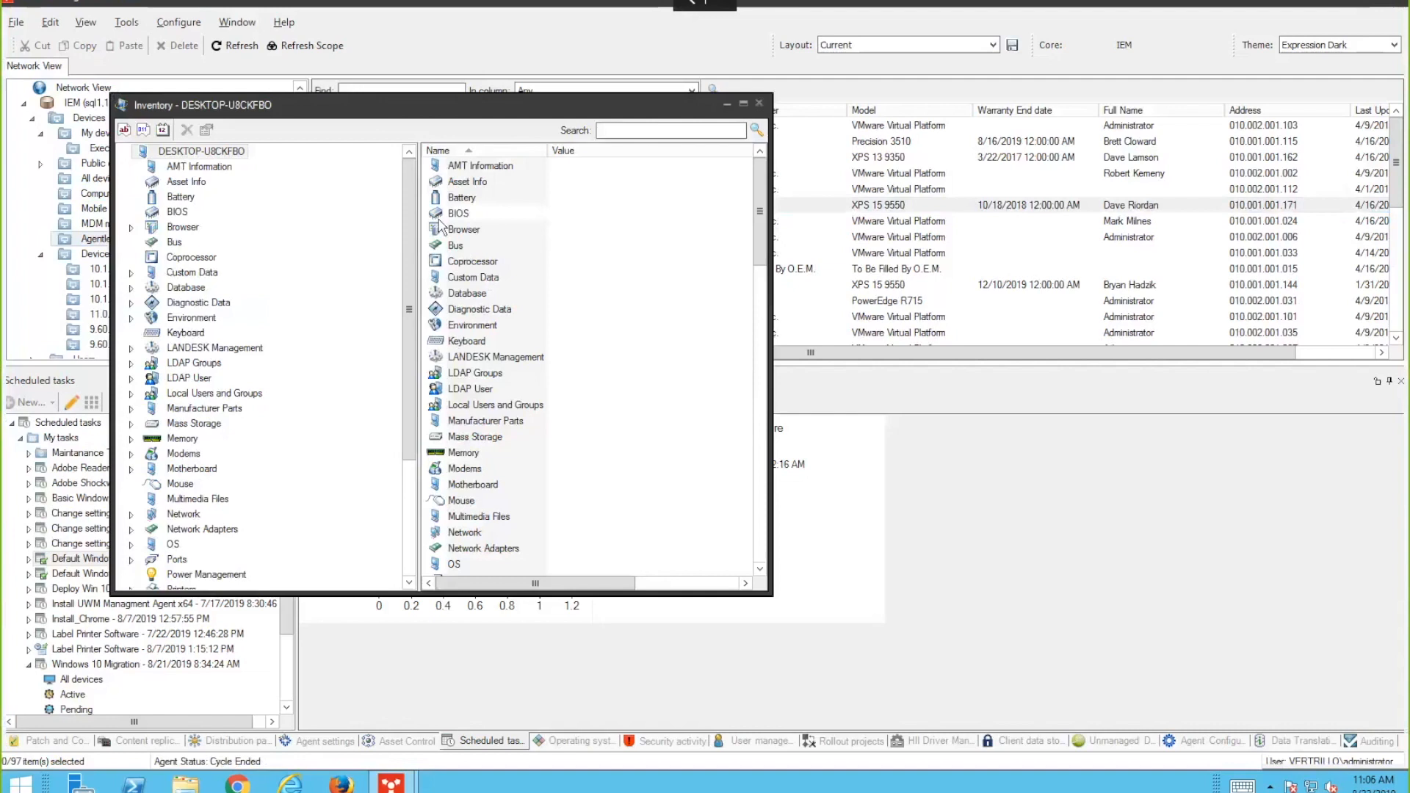
pyautogui.scroll(-4, 171, 486)
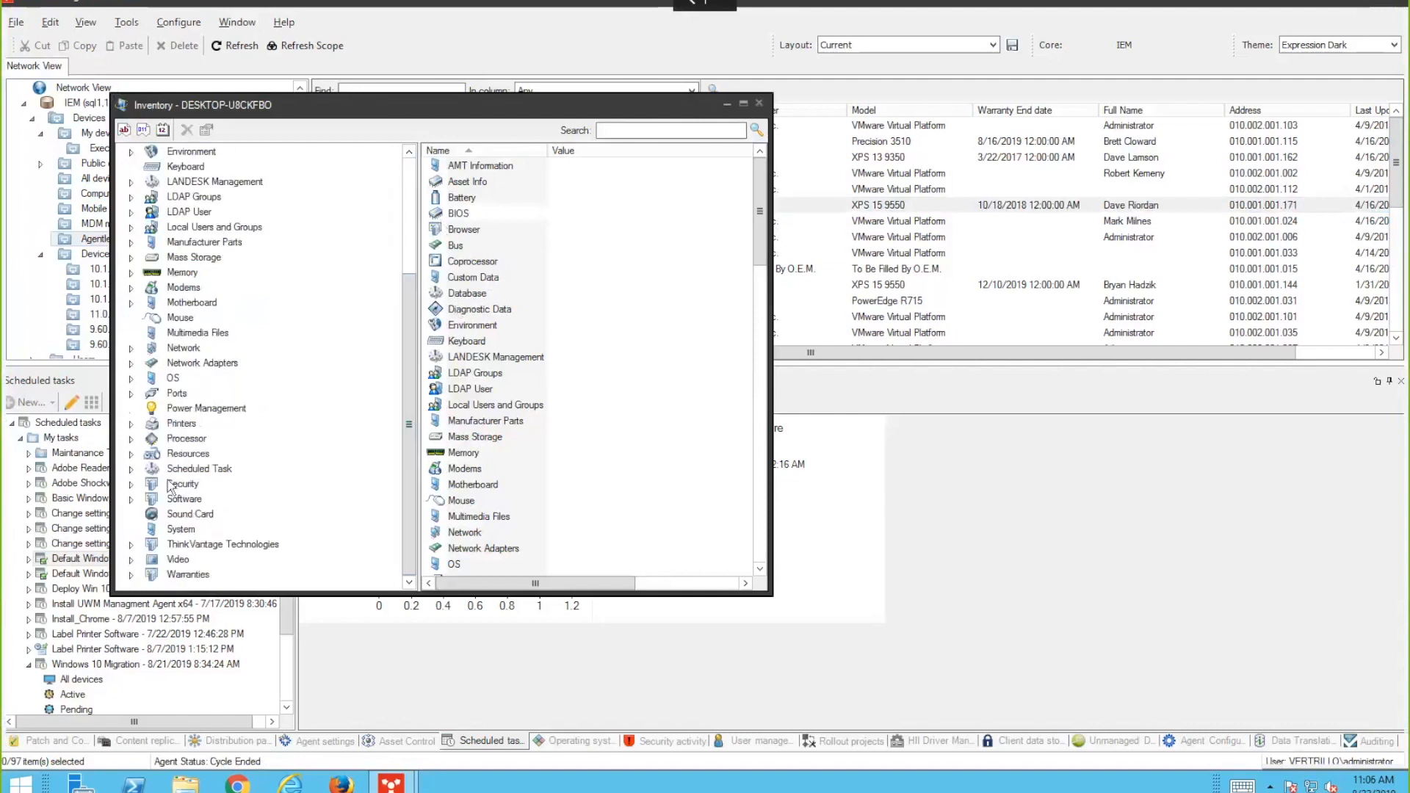
pyautogui.click(191, 529)
pyautogui.click(594, 329)
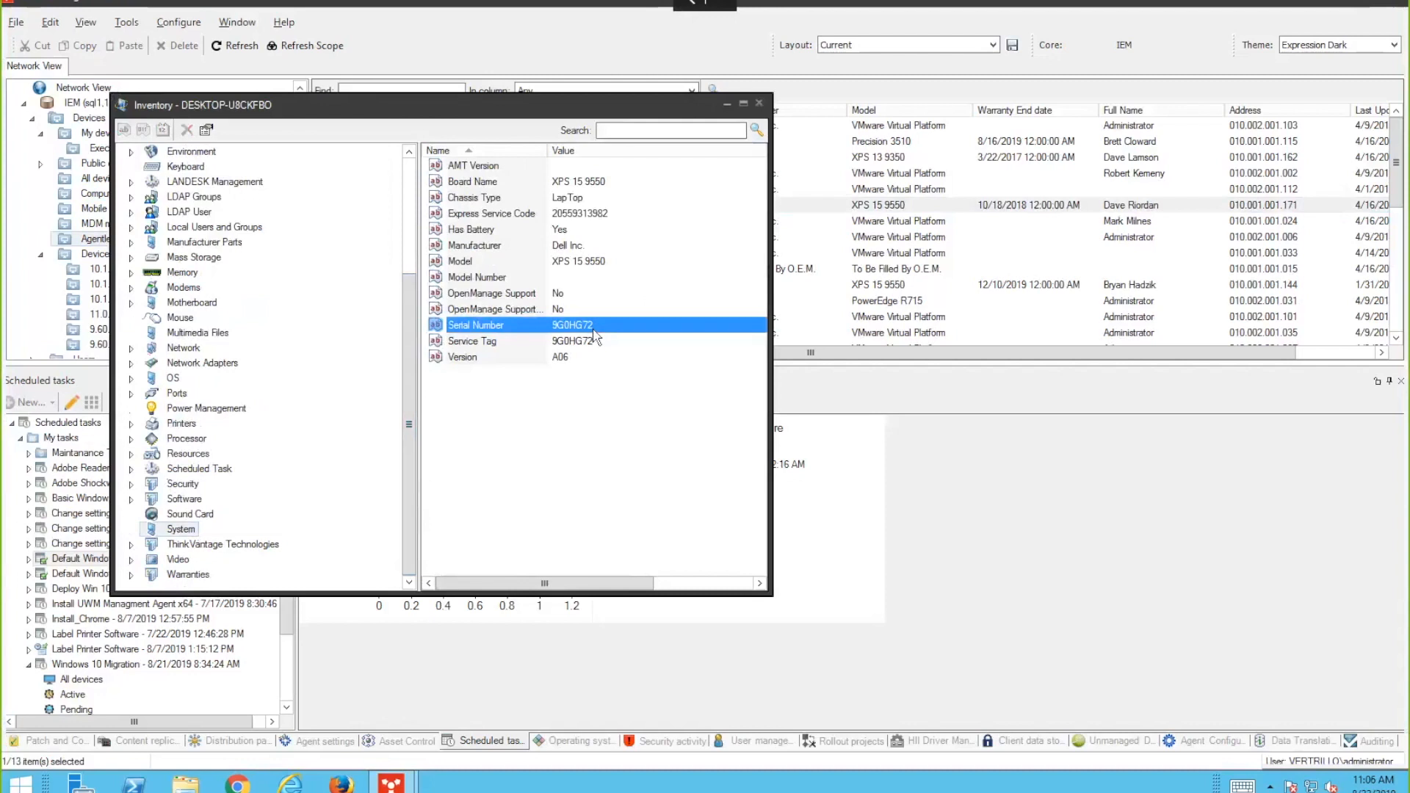
pyautogui.click(760, 104)
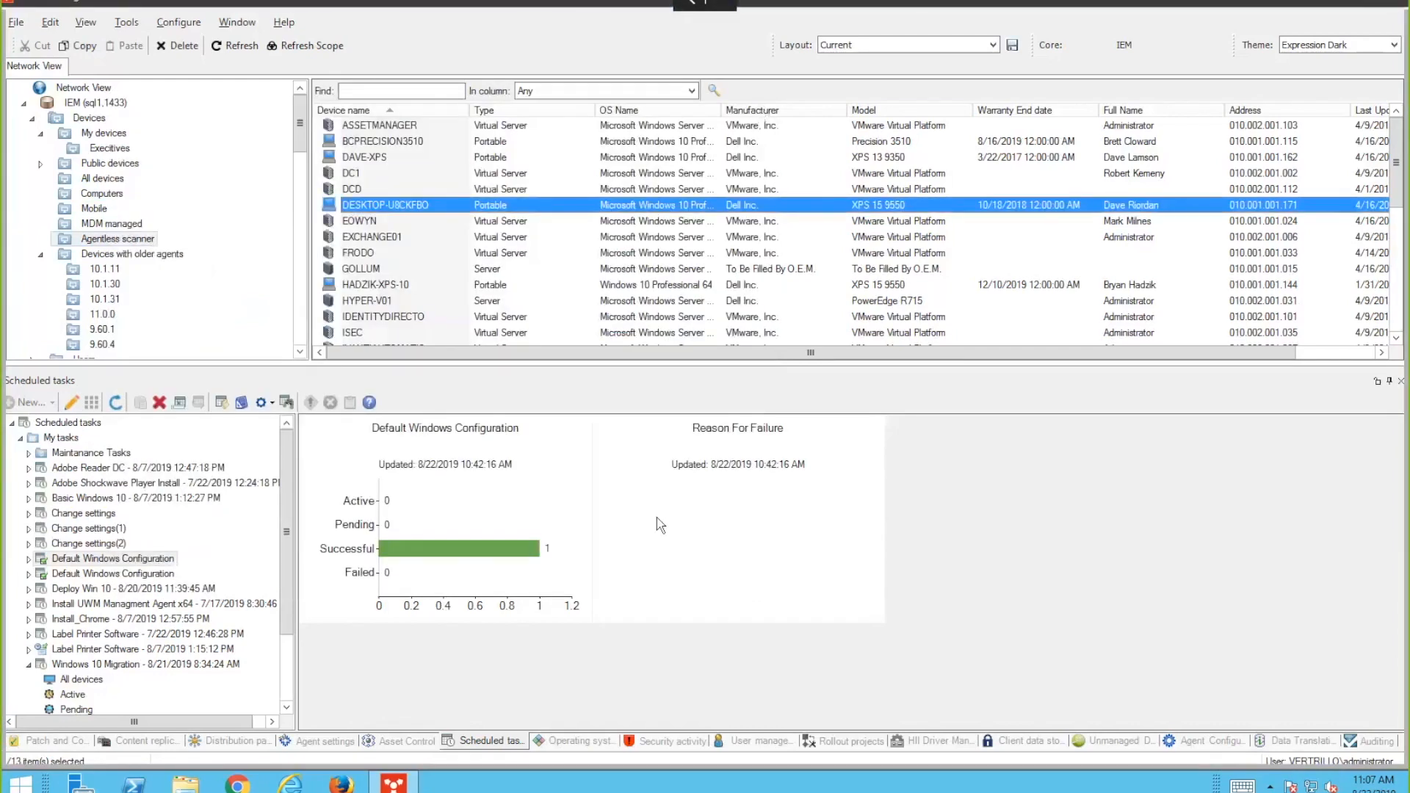
# - Review the discovery options and IP ranges of the Vertrillo Corp scanner configuration in Unmanaged Device Discovery, and close it without scanning
pyautogui.click(1108, 741)
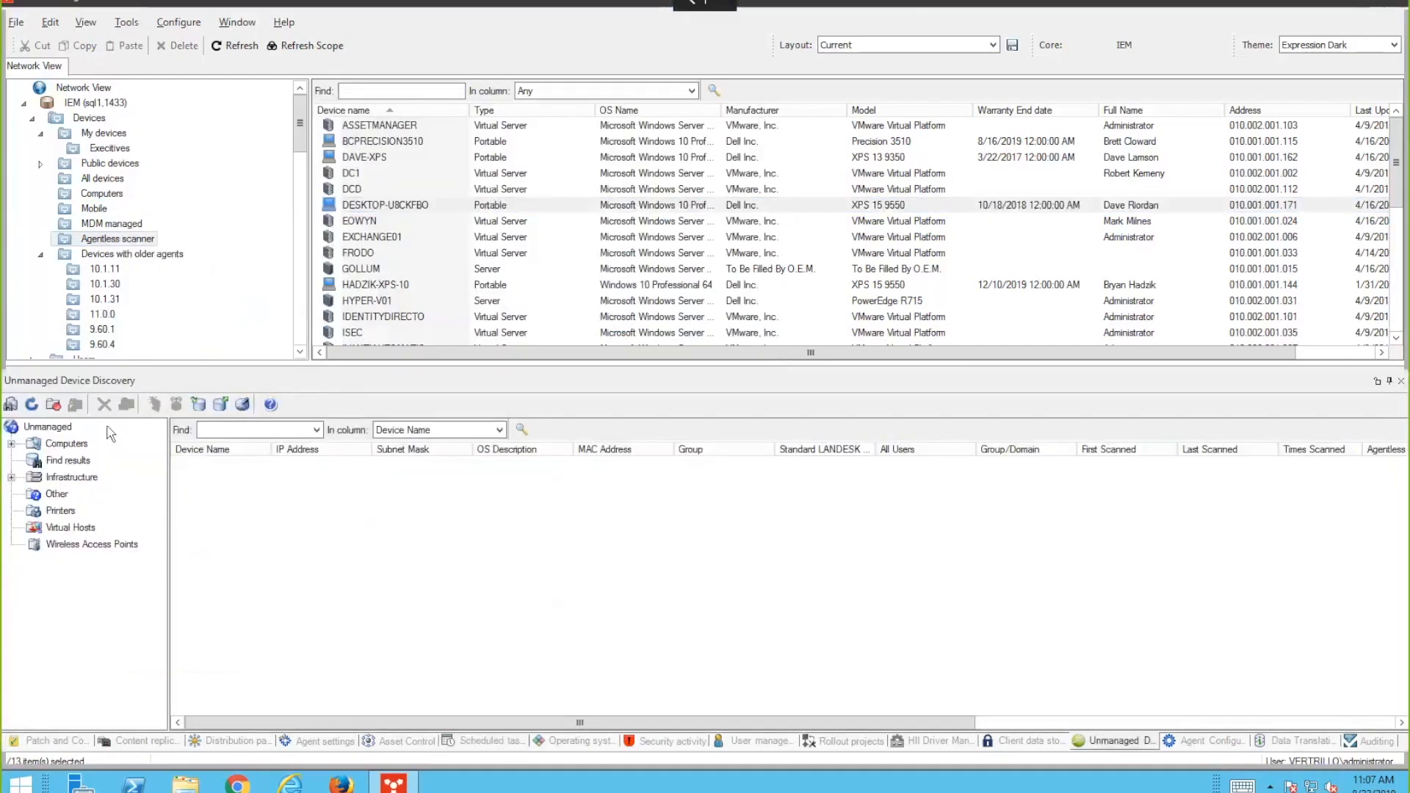
pyautogui.click(10, 404)
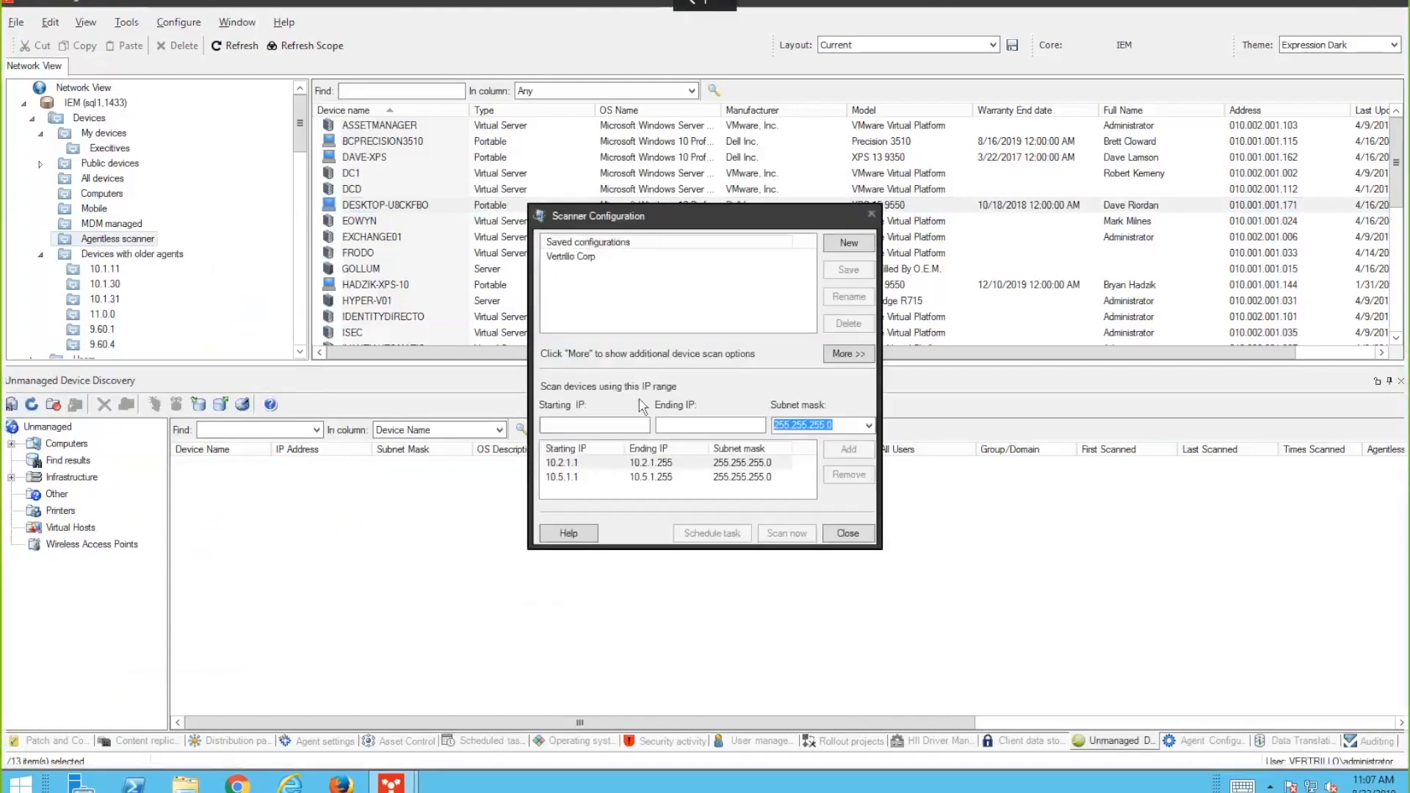
pyautogui.click(841, 354)
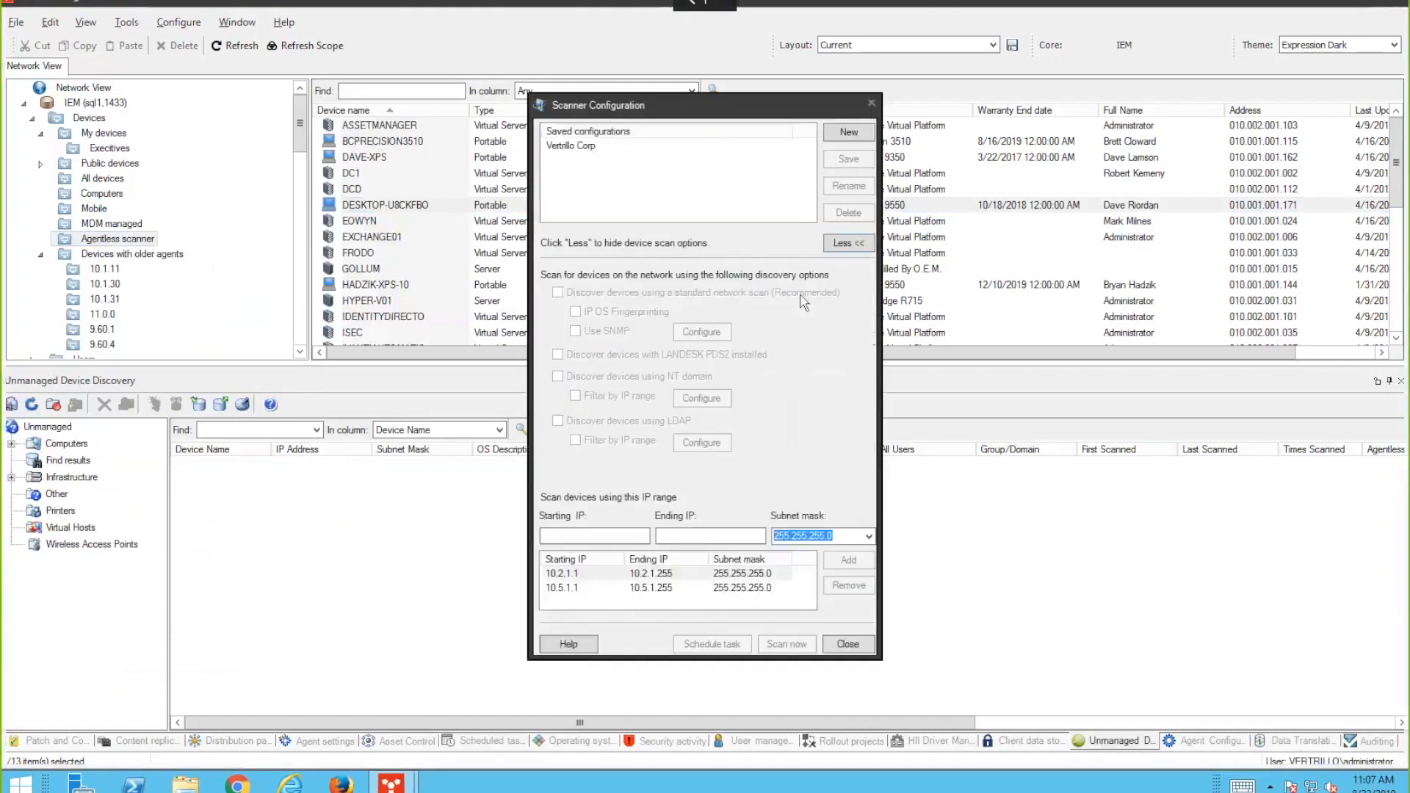
pyautogui.click(585, 147)
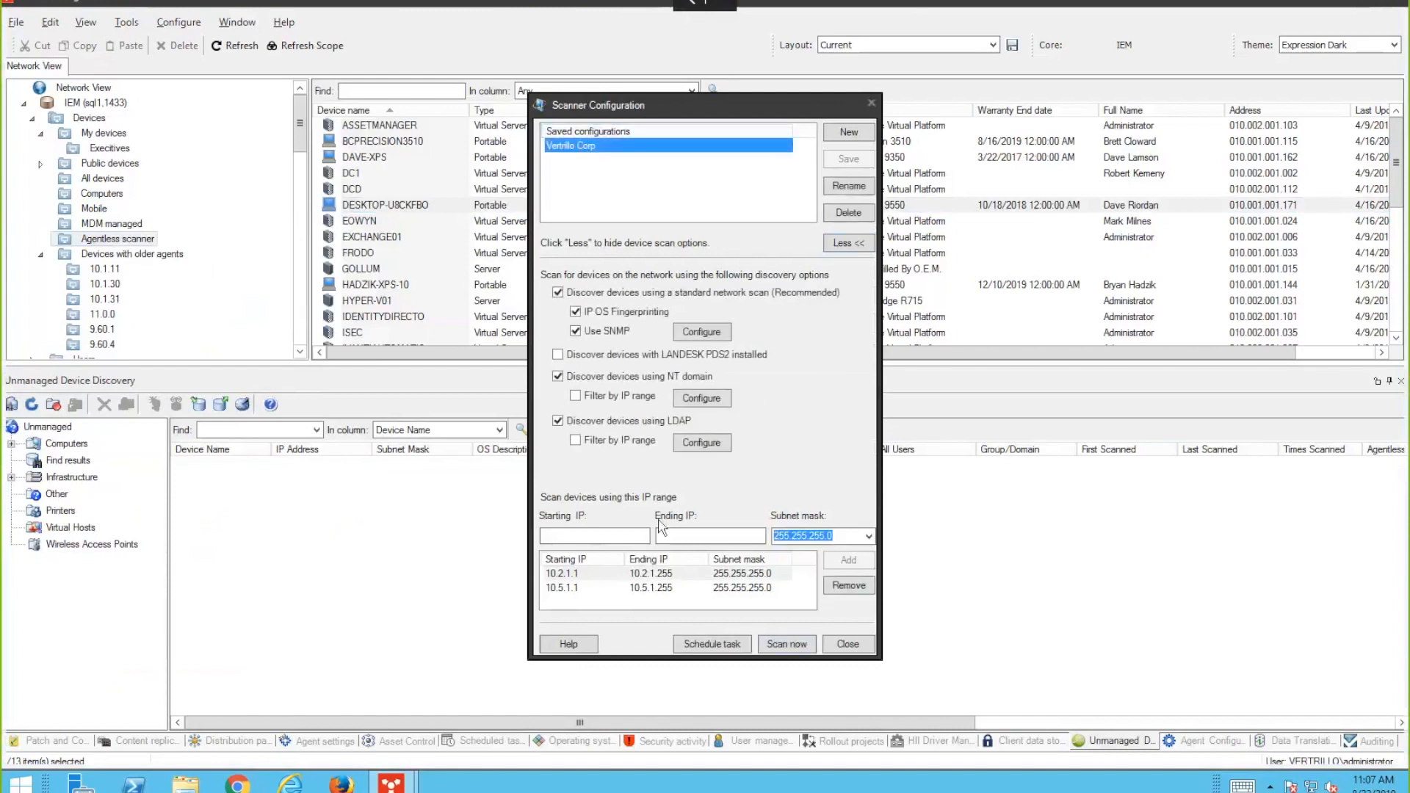
pyautogui.click(625, 577)
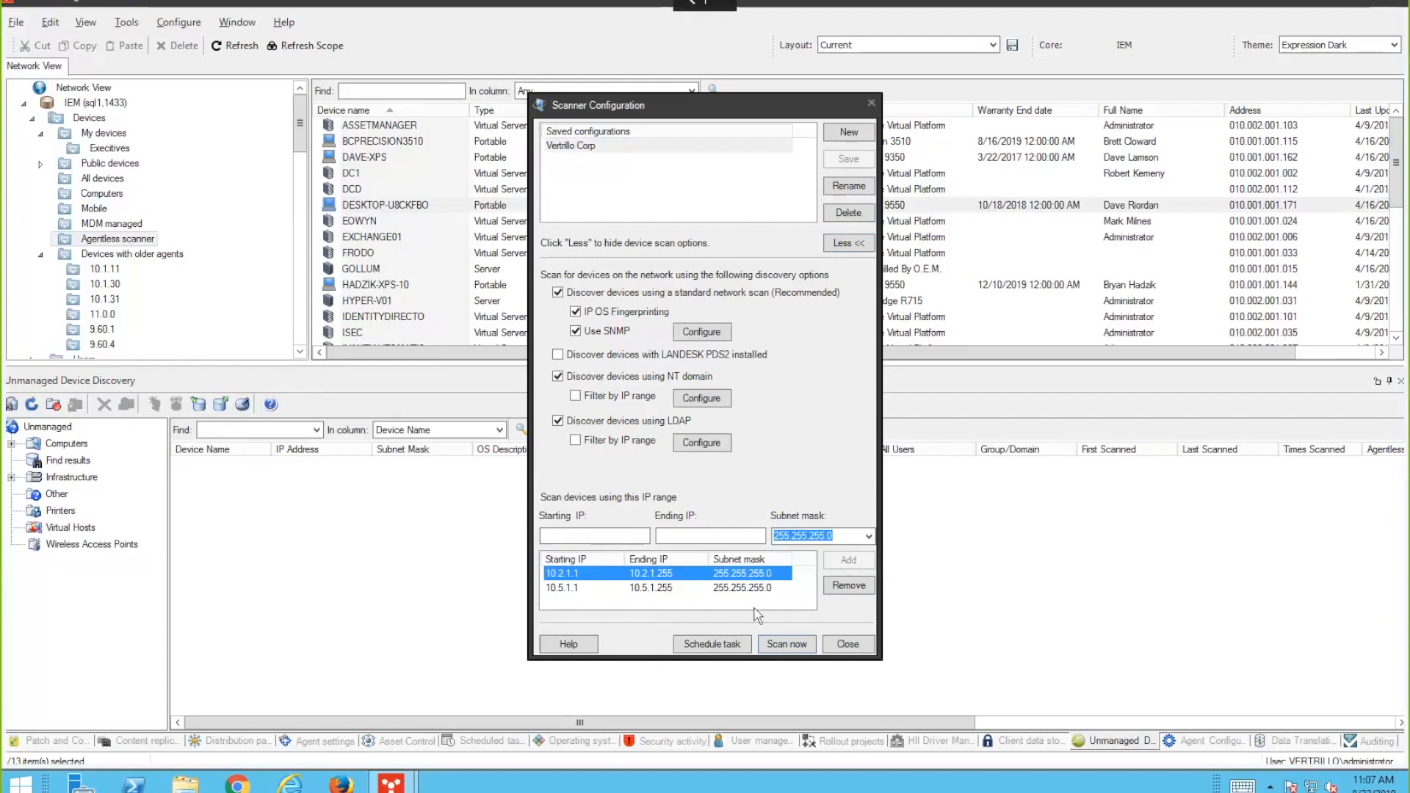
pyautogui.click(843, 650)
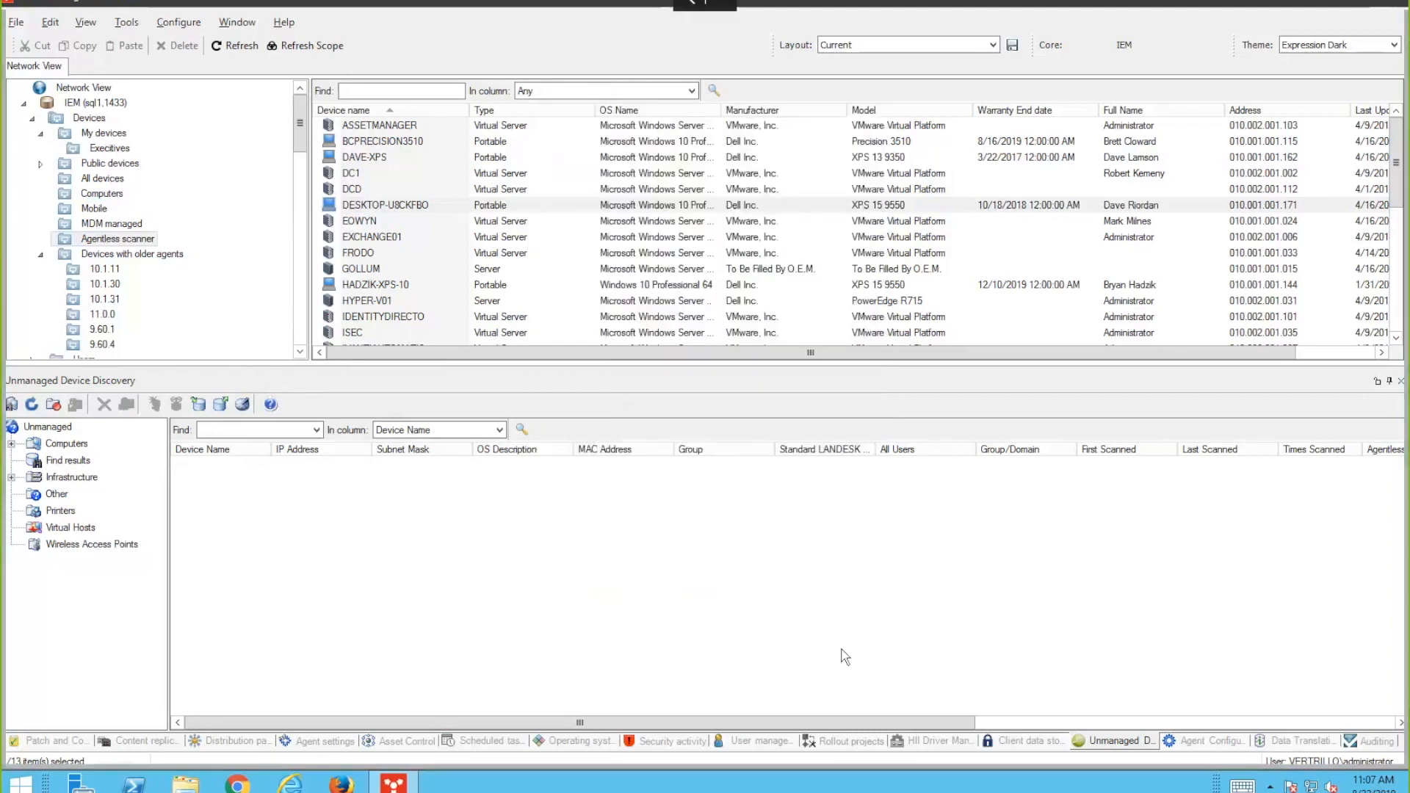
# - Open the inventory of the Brother printer BRN30055C03F38F from the Asset Control data analytics tool and enlarge its window
pyautogui.click(126, 22)
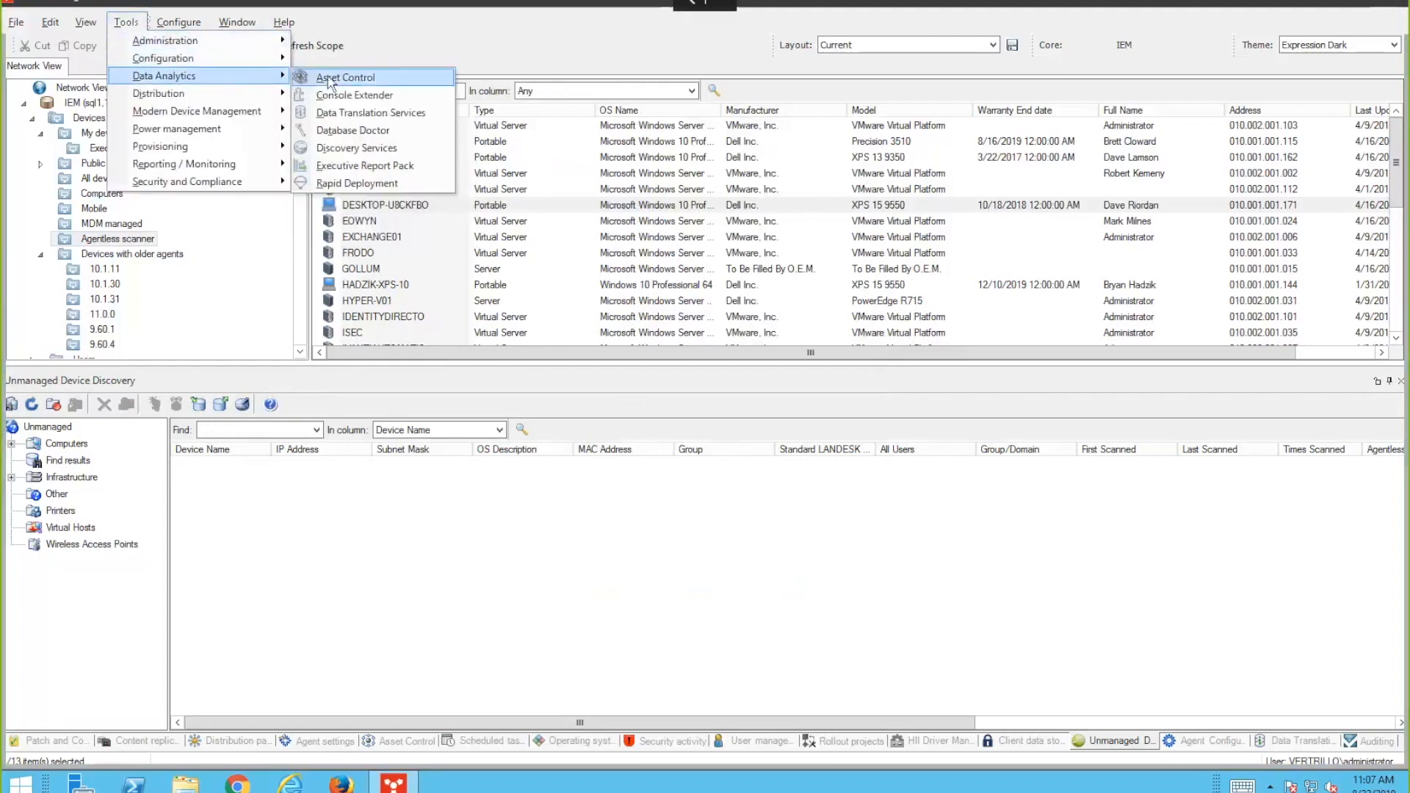
pyautogui.click(323, 76)
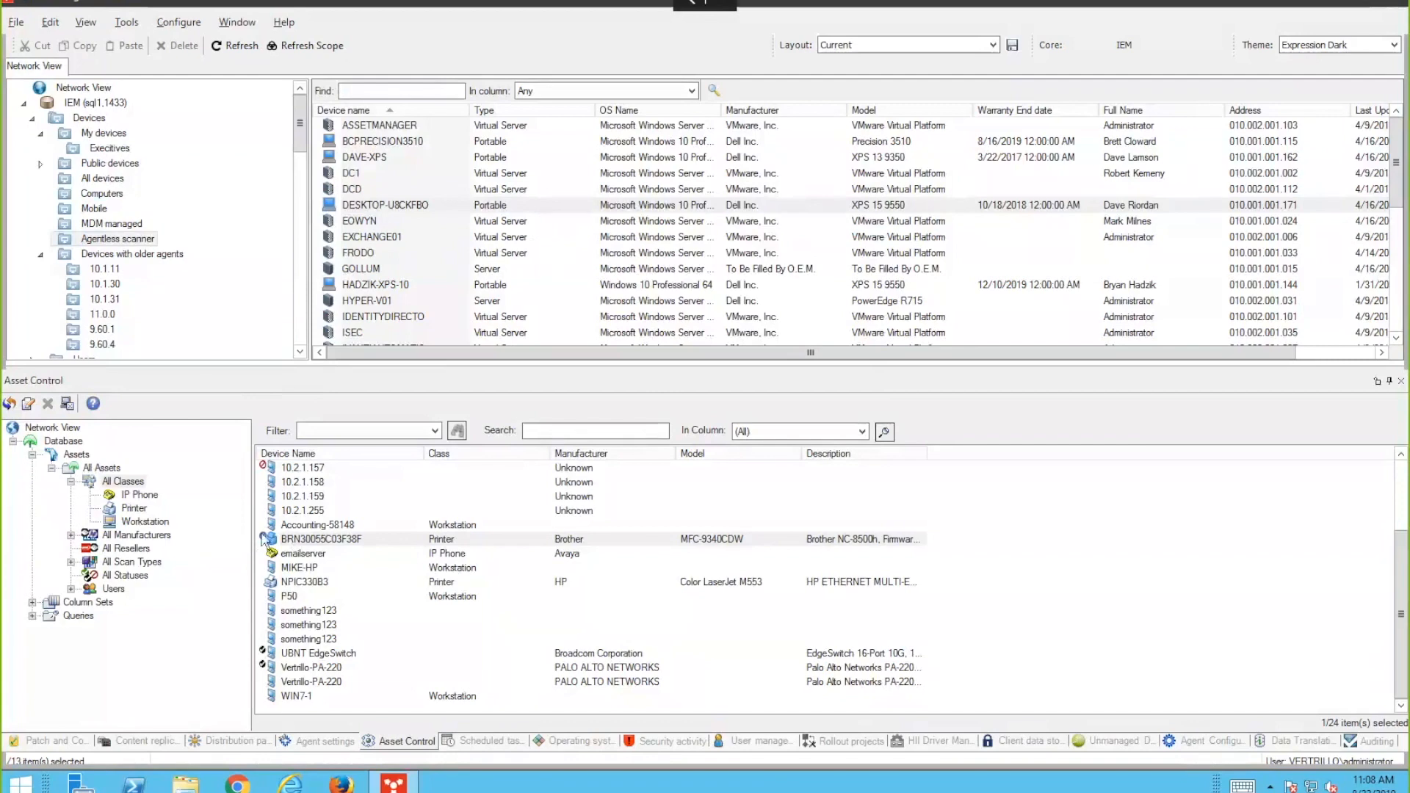
pyautogui.doubleClick(330, 541)
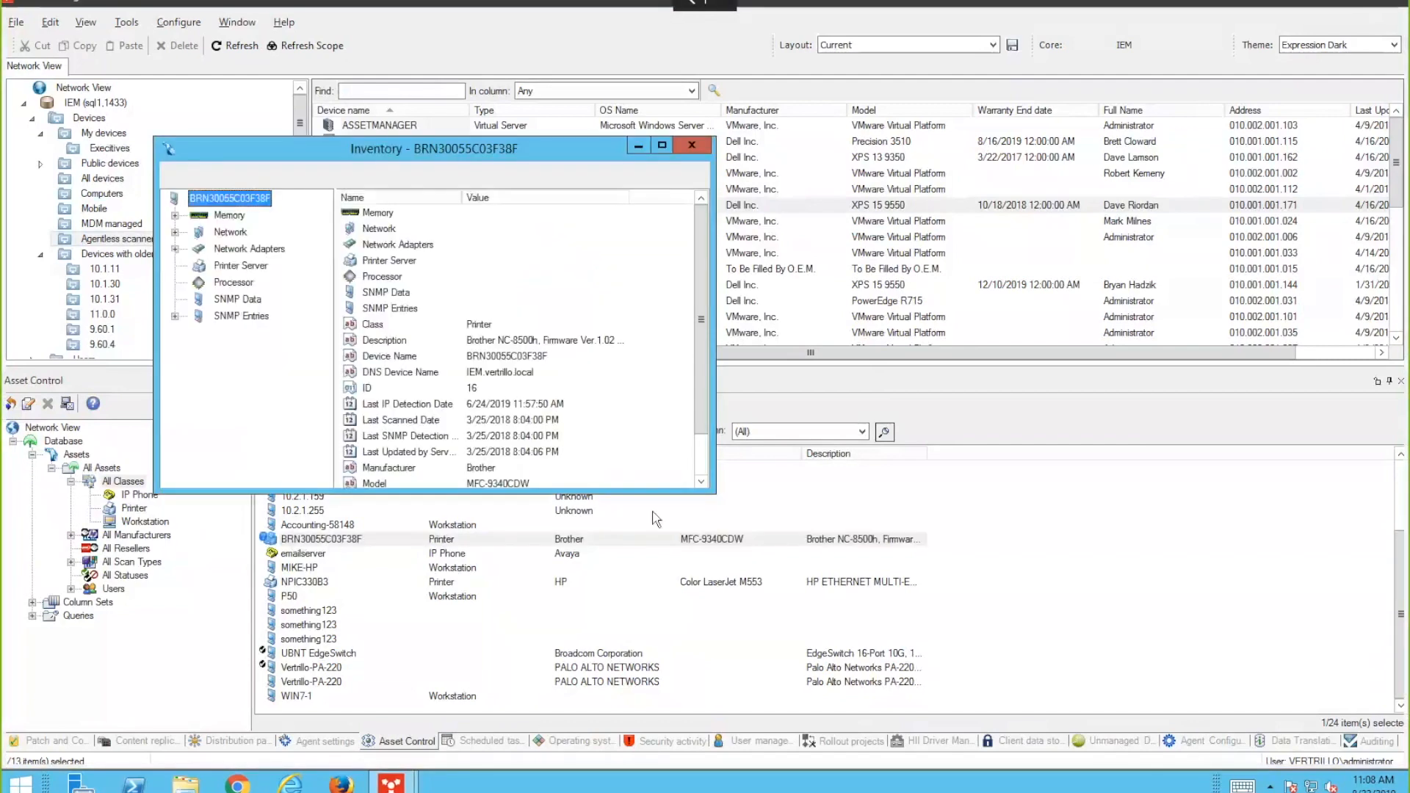
pyautogui.moveTo(716, 494); pyautogui.dragTo(933, 688)
pyautogui.moveTo(577, 143); pyautogui.dragTo(711, 109)
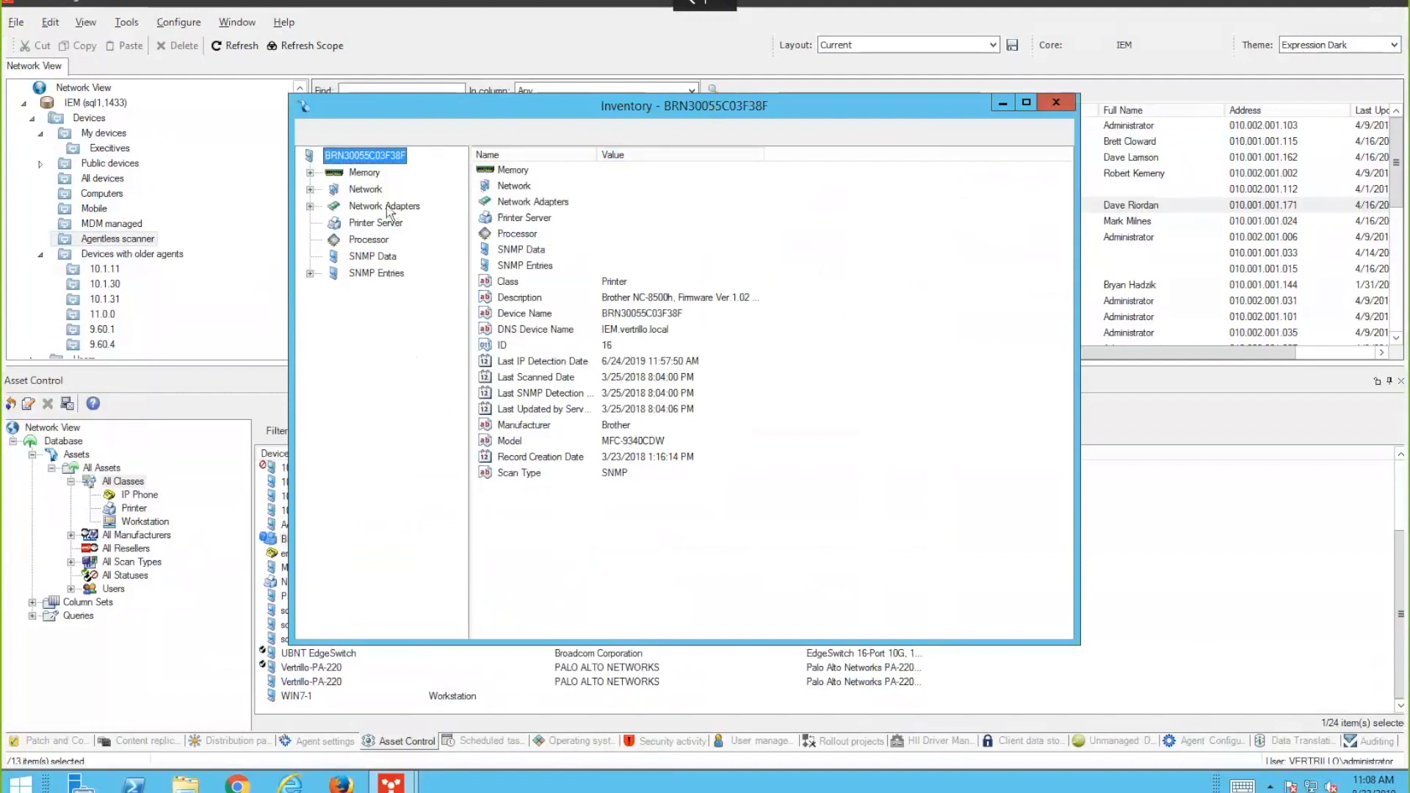
# - Examine the printer's Printer Server, Processor, SNMP Data and Network Adapter 1 entries, and close its inventory
pyautogui.click(380, 224)
pyautogui.click(380, 241)
pyautogui.click(378, 257)
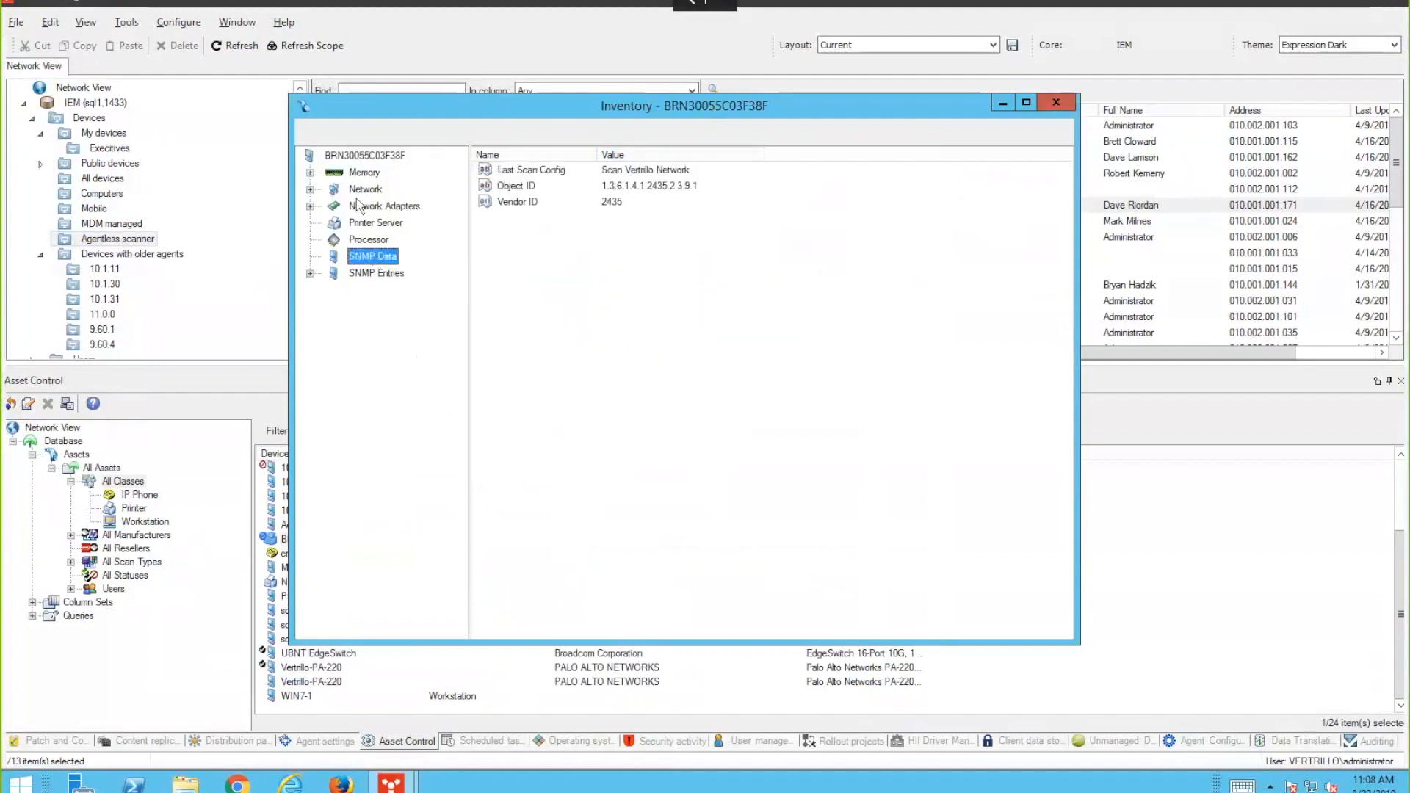
pyautogui.doubleClick(375, 206)
pyautogui.doubleClick(407, 223)
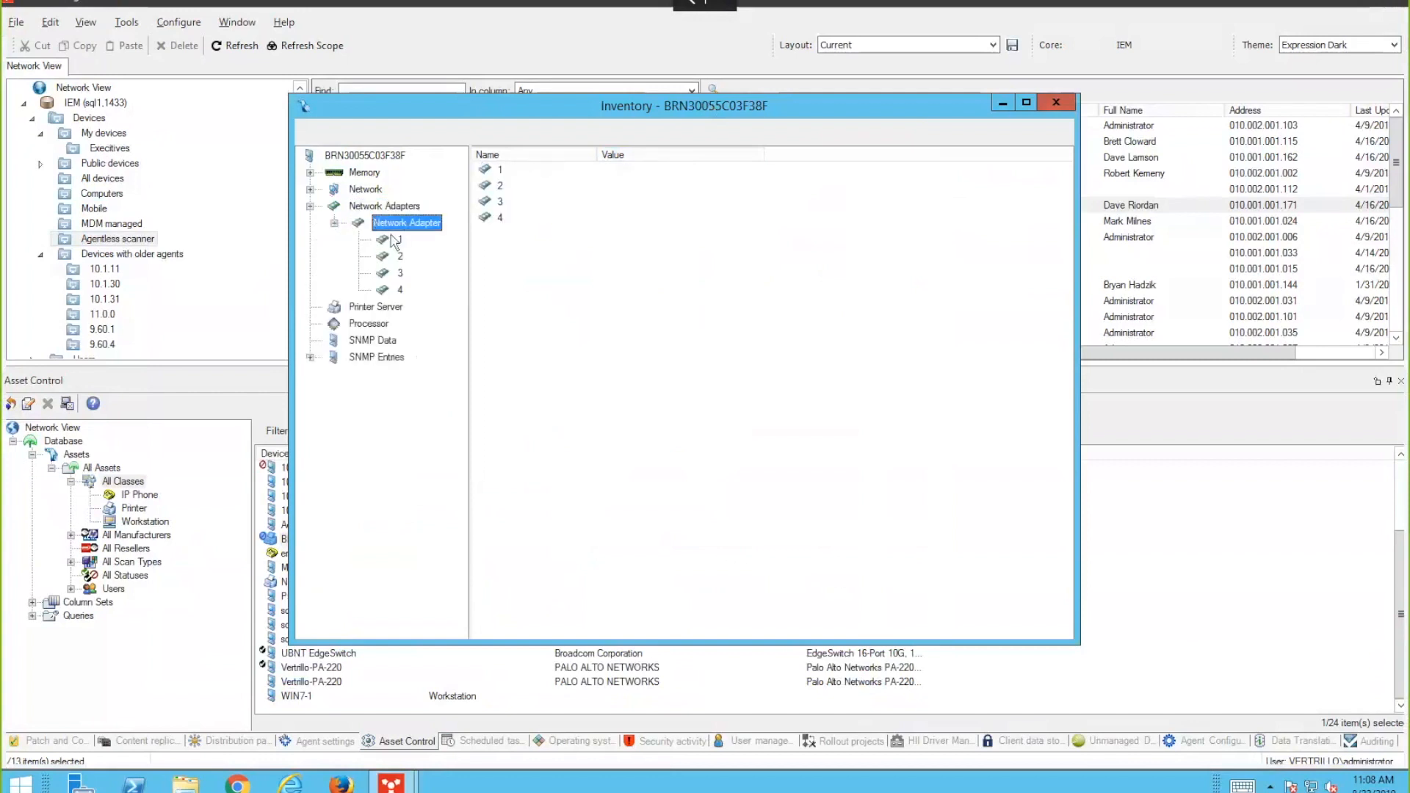
pyautogui.click(397, 240)
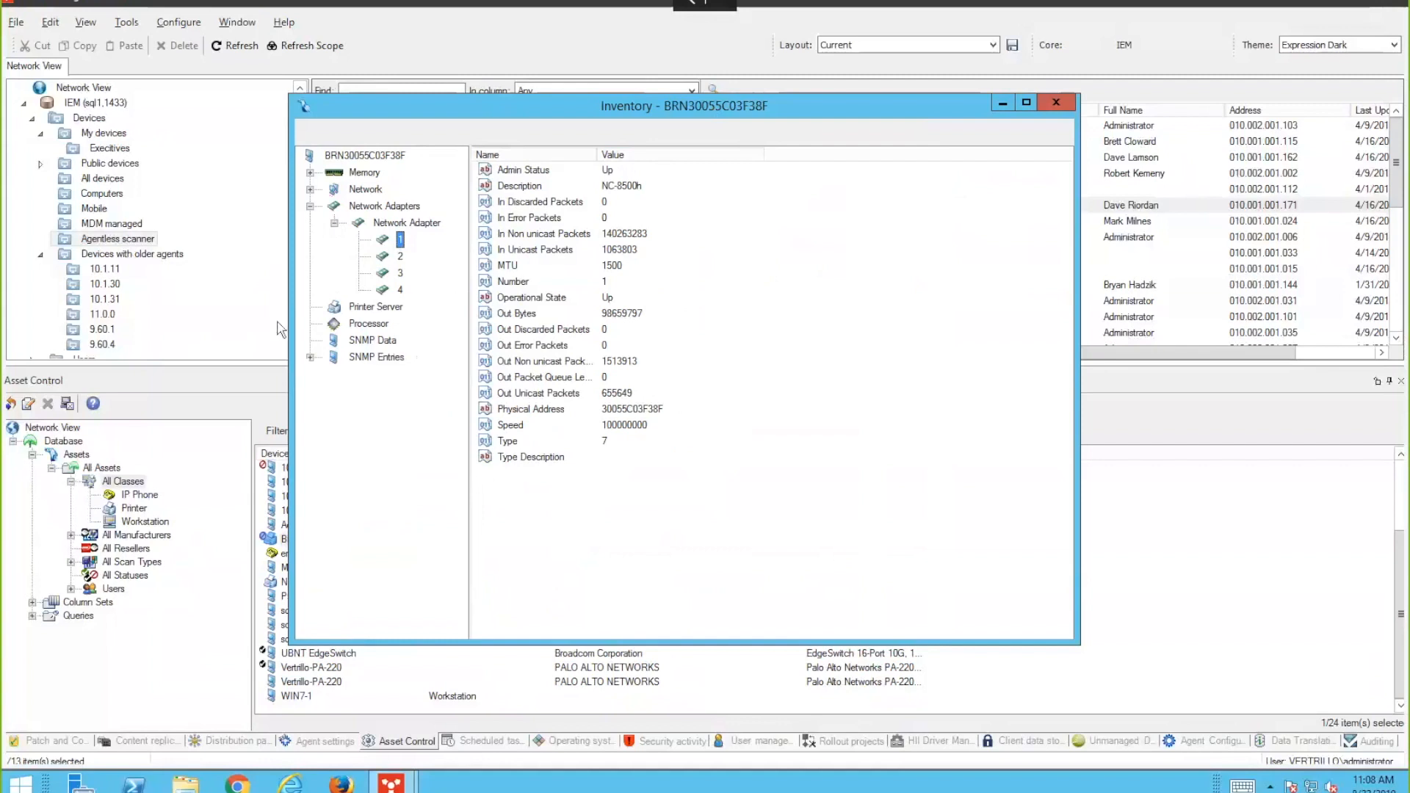
pyautogui.click(1067, 106)
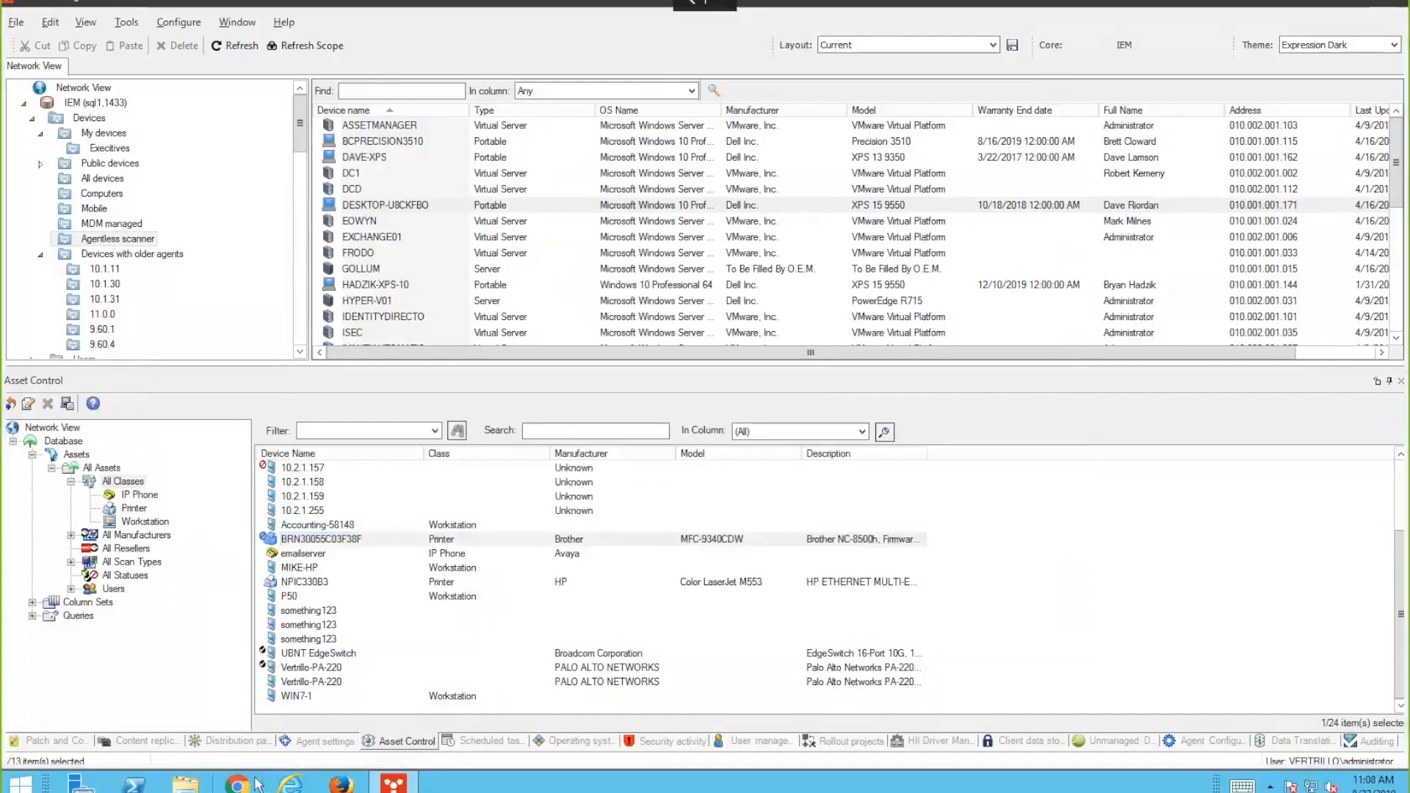
# - Switch to Chrome, open the Xtraction site and sign in with the saved credentials
pyautogui.click(259, 784)
pyautogui.write('xtr')
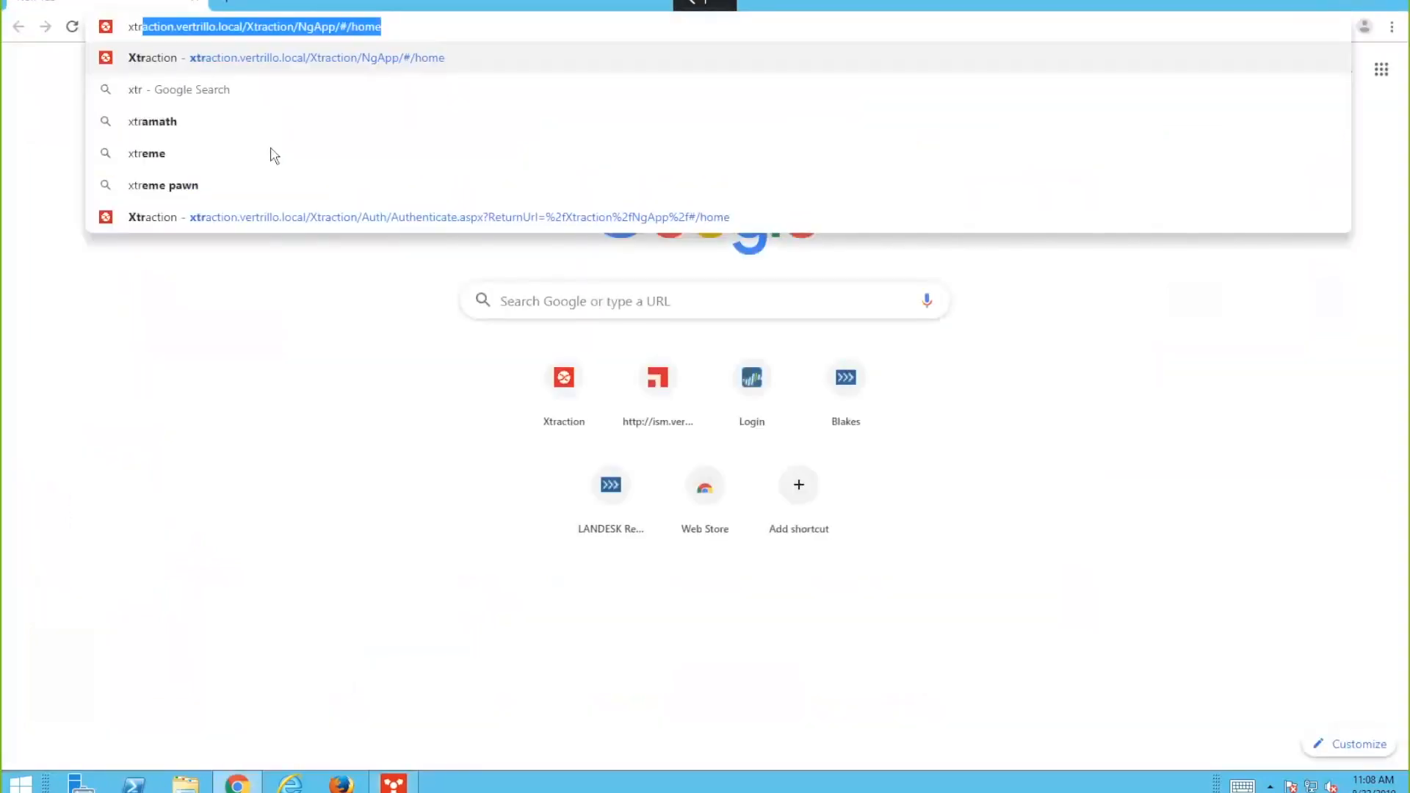
pyautogui.press('Return')
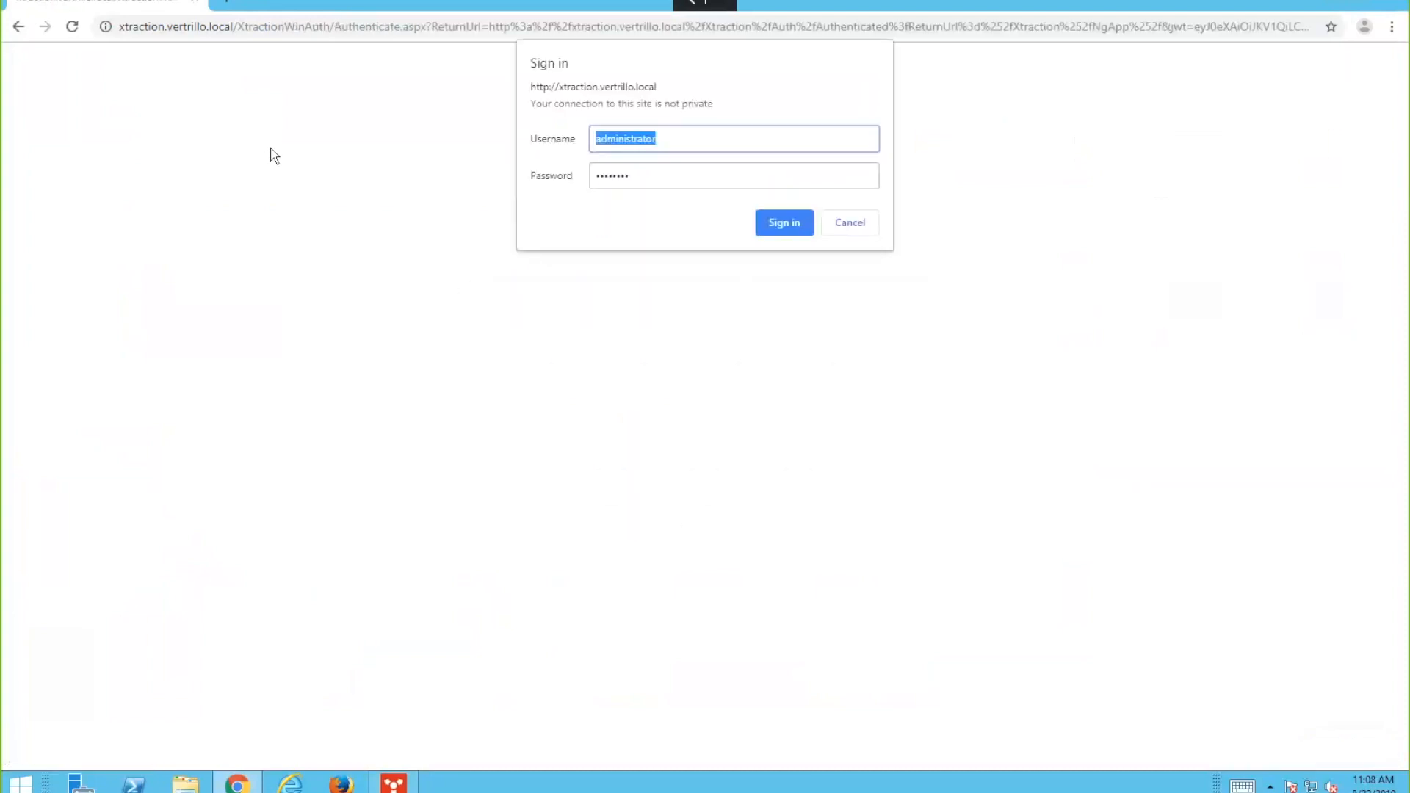
pyautogui.click(793, 238)
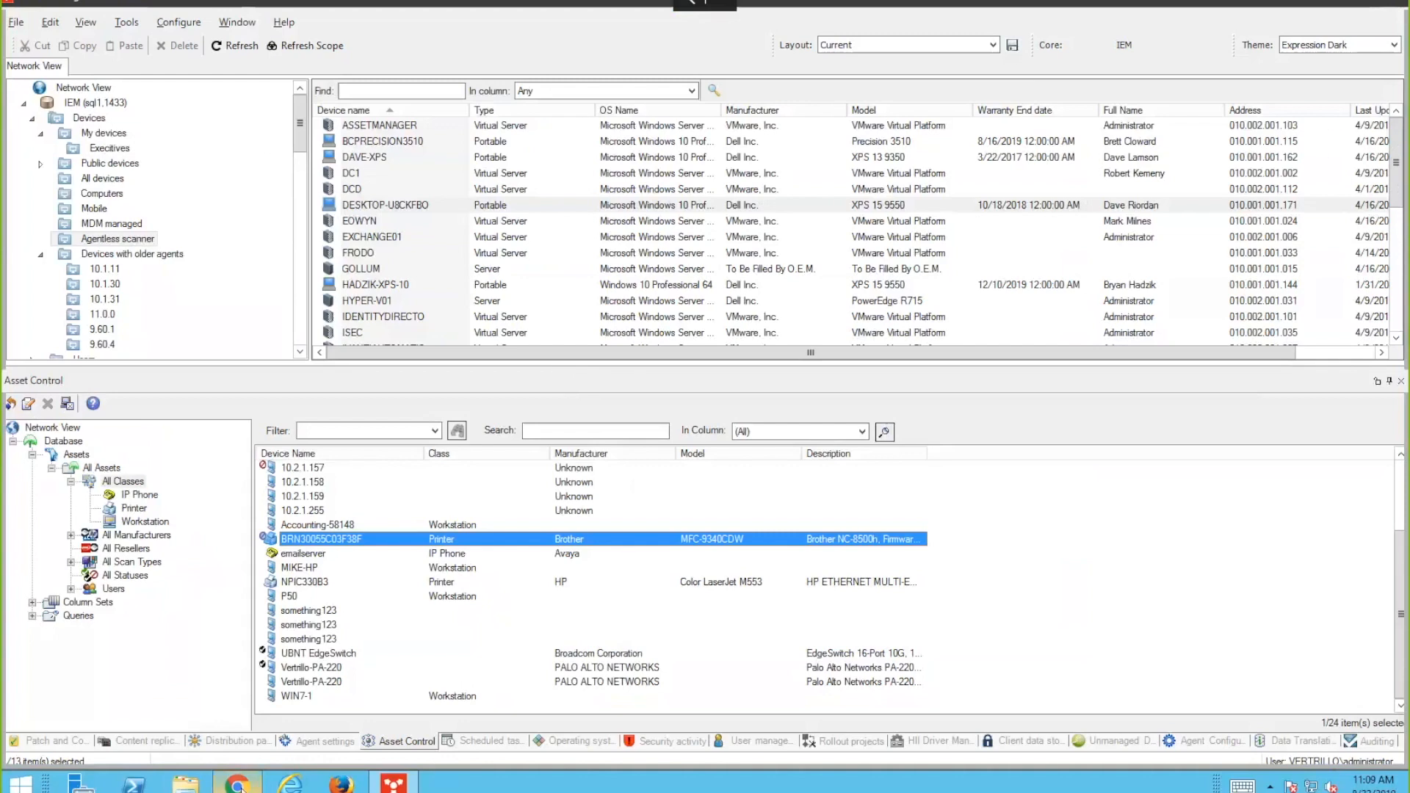
# - Switch to Xtraction in Chrome and open Executive Dashboard - Security from the shared Ivanti Endpoint Manager Executive Dashboards folder
pyautogui.click(220, 782)
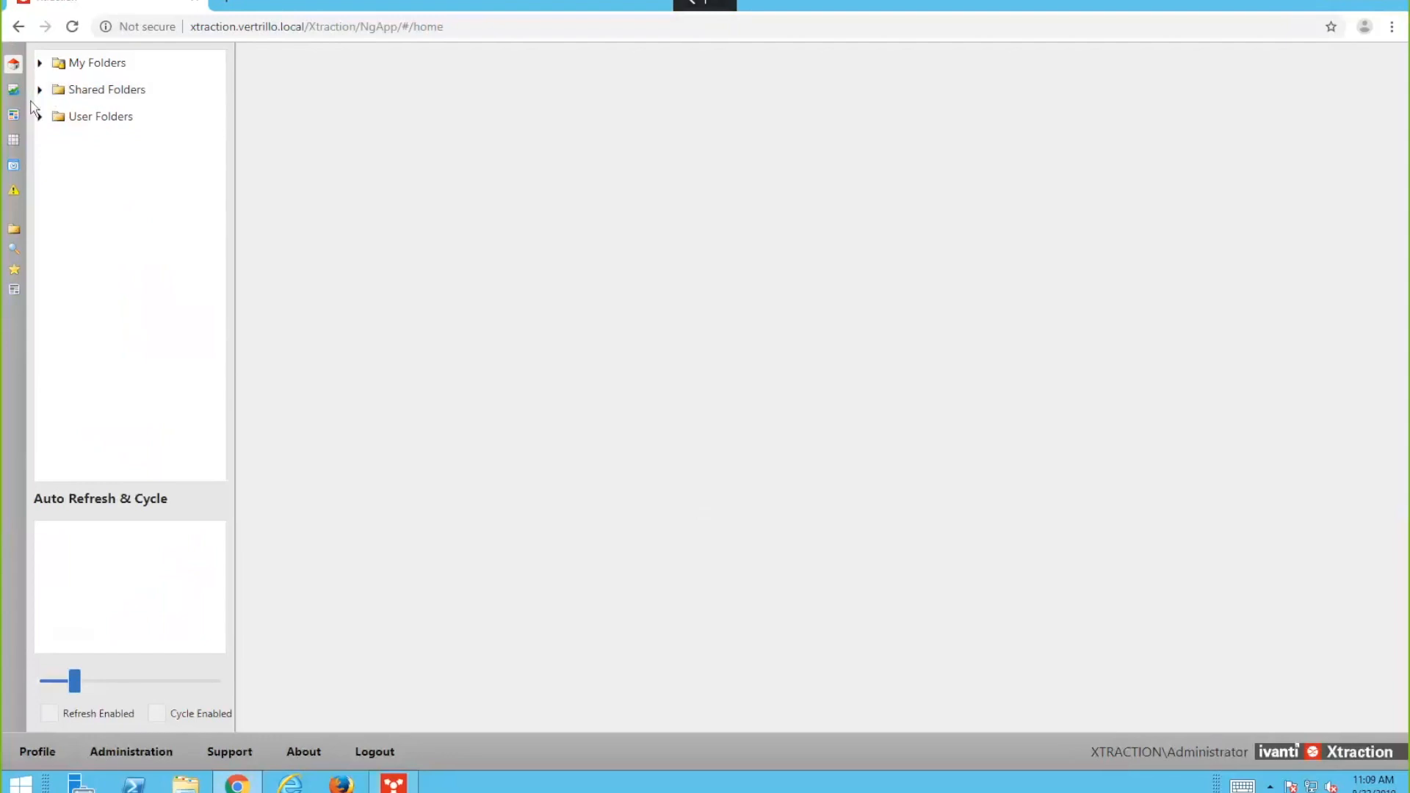
pyautogui.click(54, 100)
pyautogui.moveTo(234, 232); pyautogui.dragTo(286, 248)
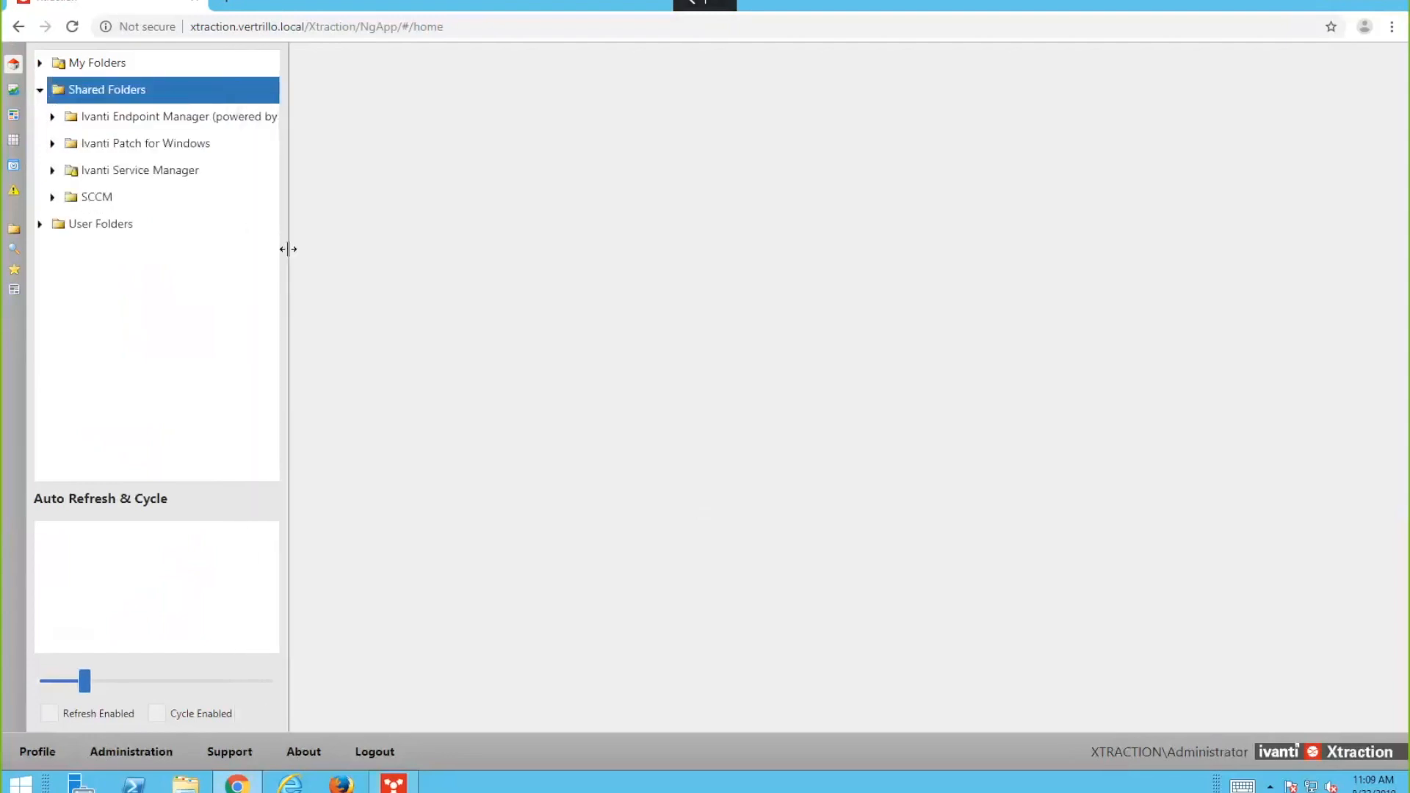
pyautogui.click(165, 114)
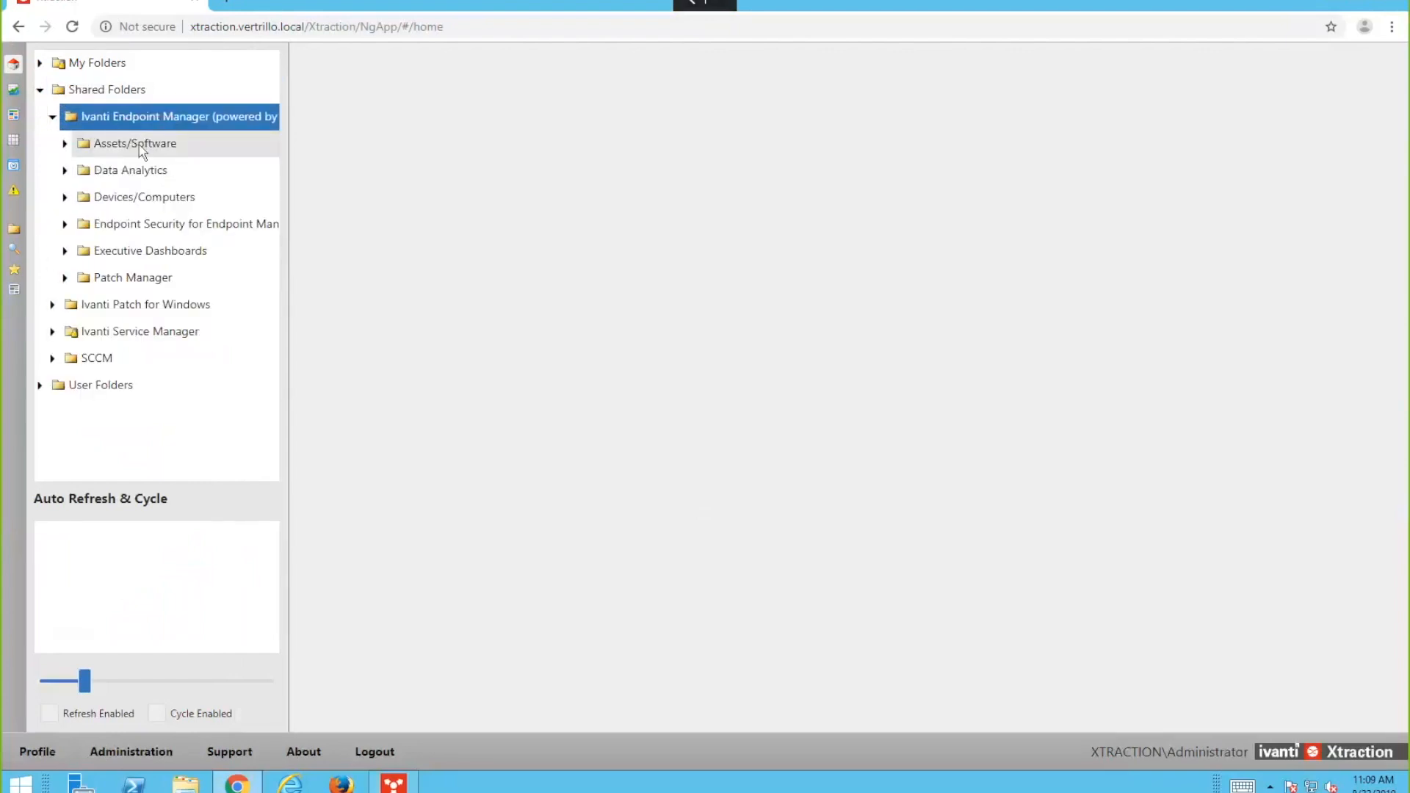
pyautogui.click(161, 260)
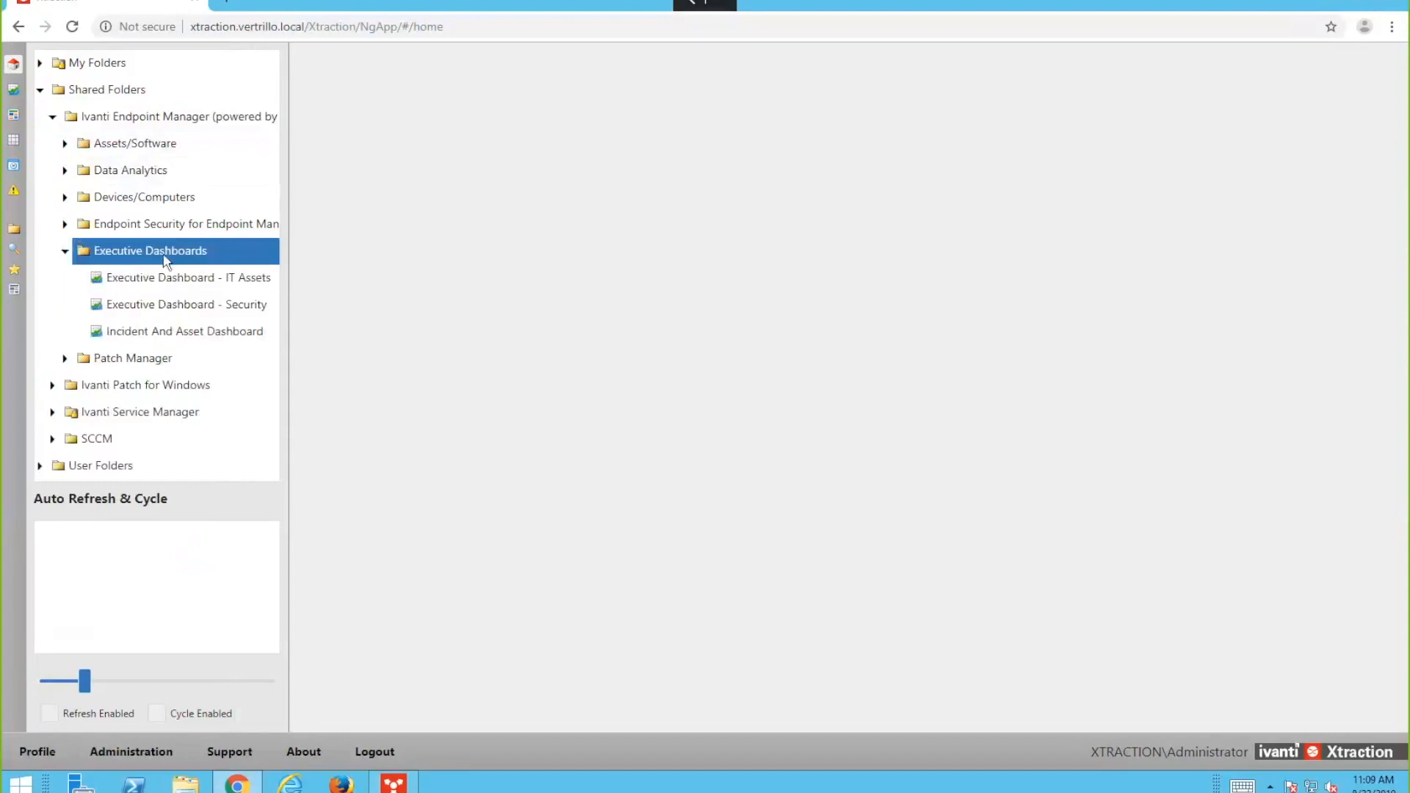
pyautogui.click(183, 306)
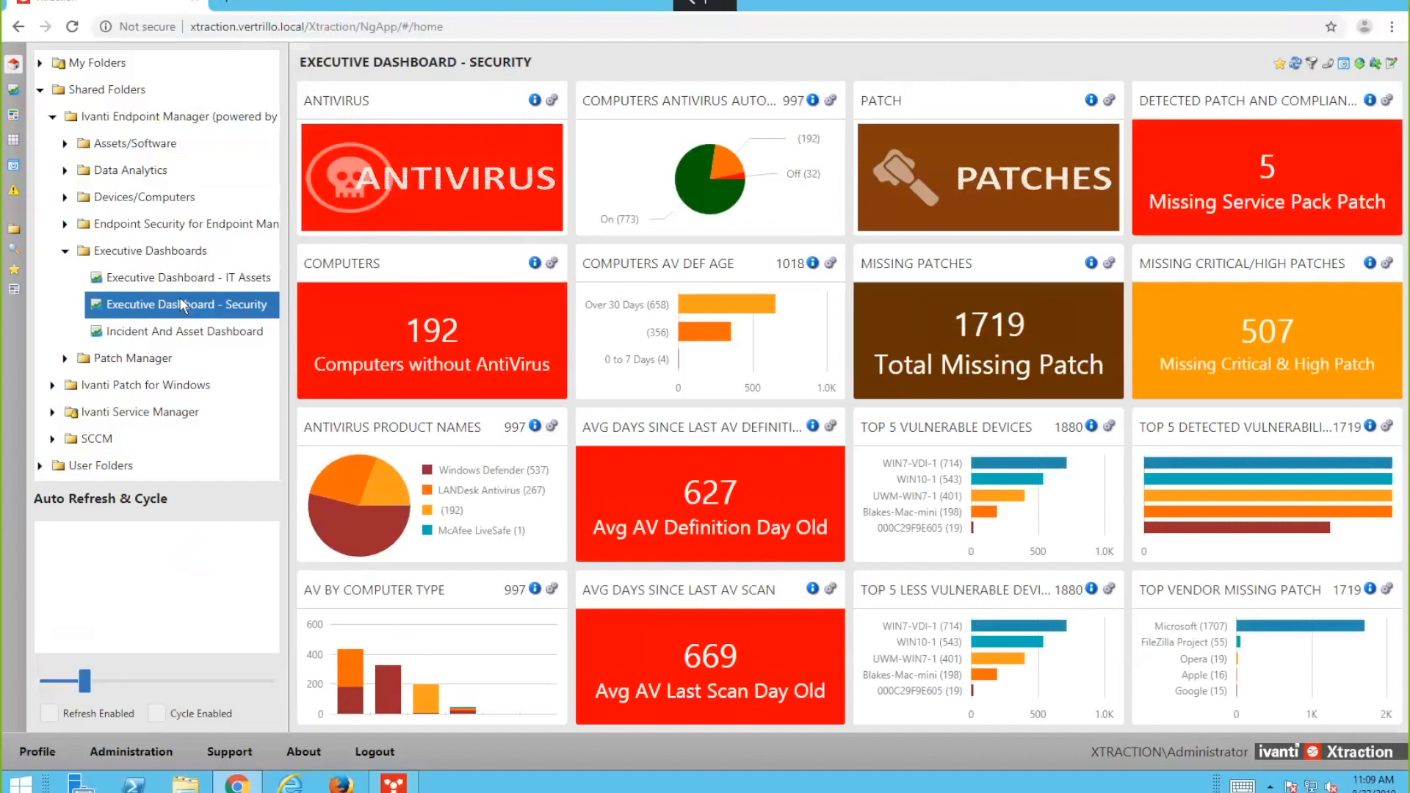
# - Add the Executive Dashboard - Security and Incident And Asset Dashboard to Auto Refresh & Cycle at the minimum interval, with refresh and cycling enabled
pyautogui.moveTo(183, 304); pyautogui.dragTo(72, 637)
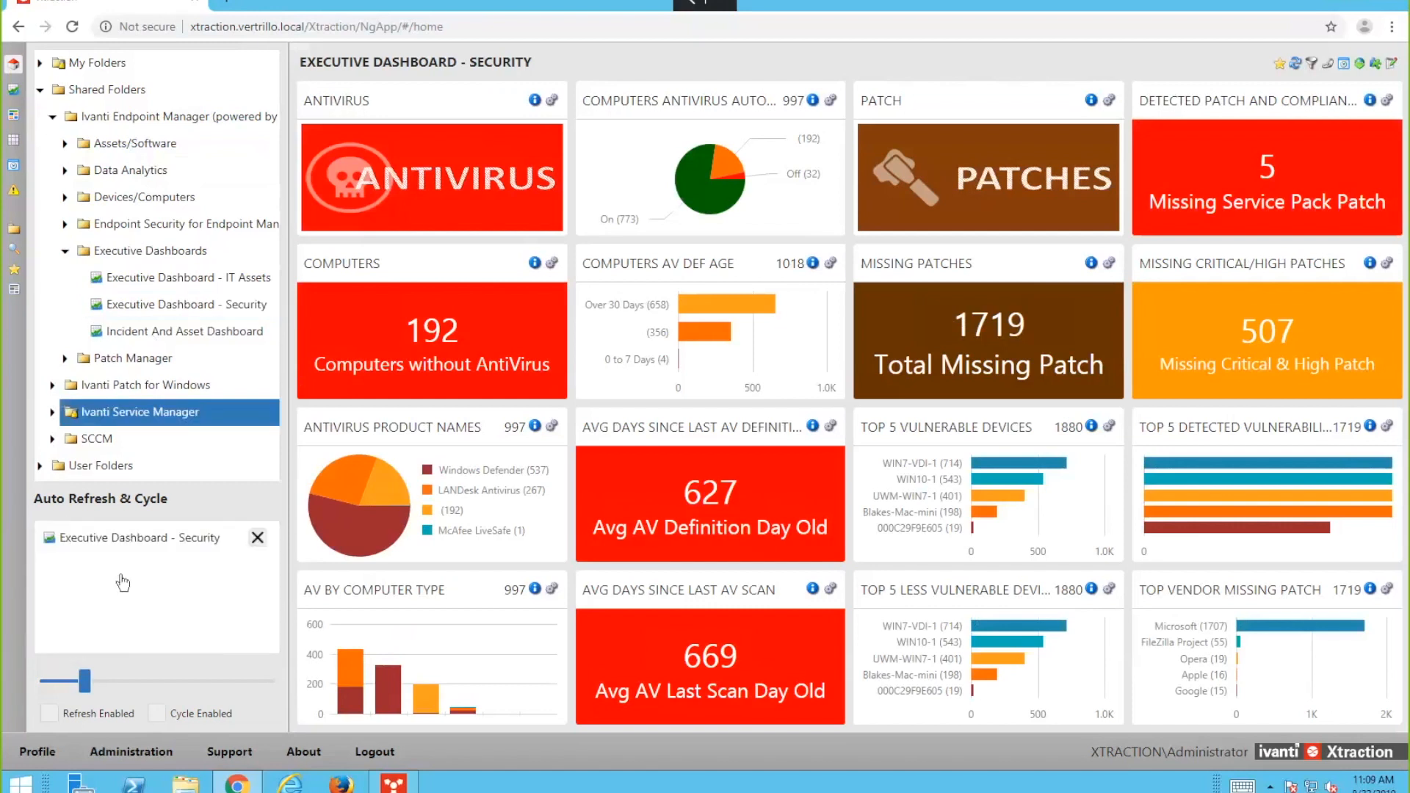
pyautogui.moveTo(176, 332); pyautogui.dragTo(39, 681)
pyautogui.click(48, 713)
pyautogui.click(156, 713)
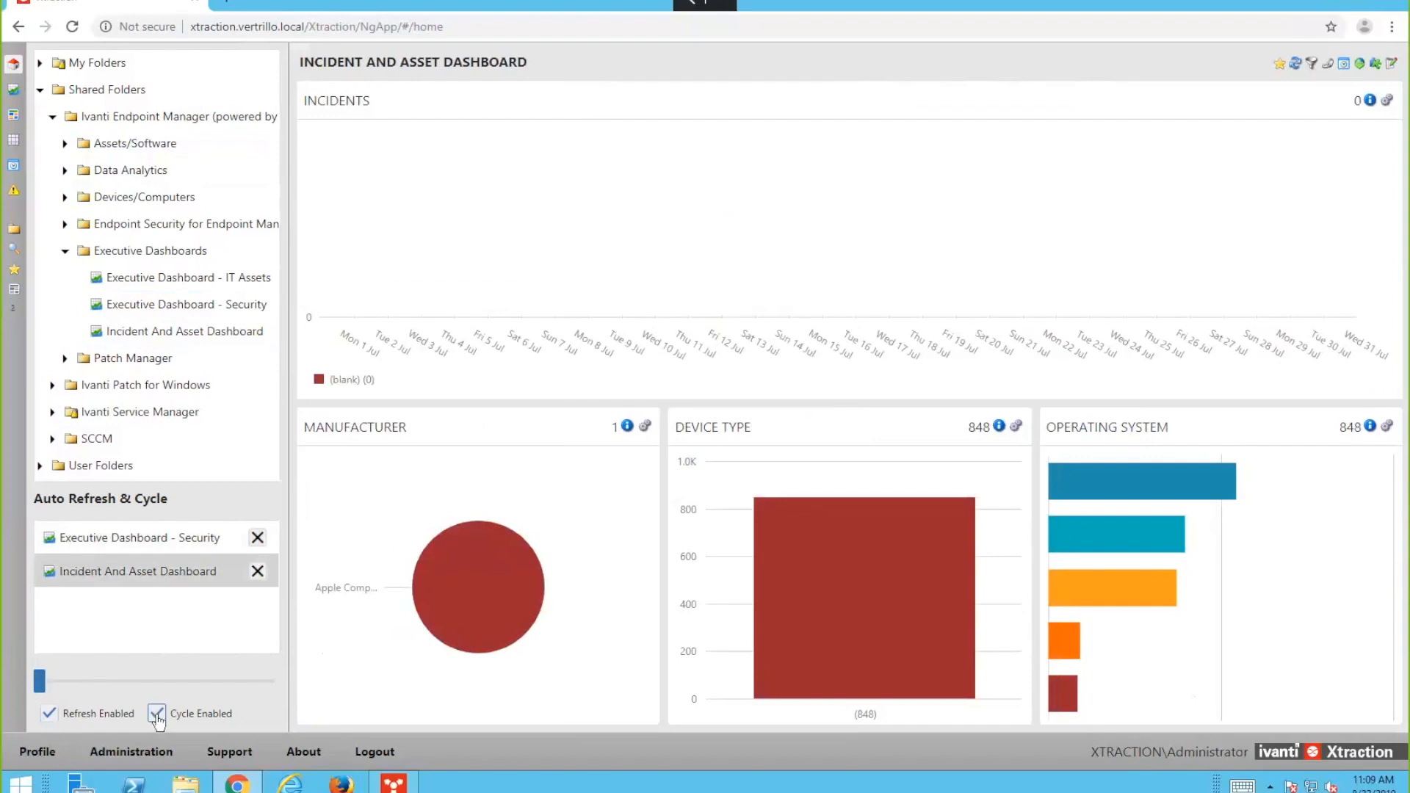
# - Turn off refresh and cycling, and open the All Devices with OS Info dashboard from the Devices/Computers folder
pyautogui.click(101, 716)
pyautogui.click(184, 717)
pyautogui.click(70, 206)
pyautogui.click(165, 226)
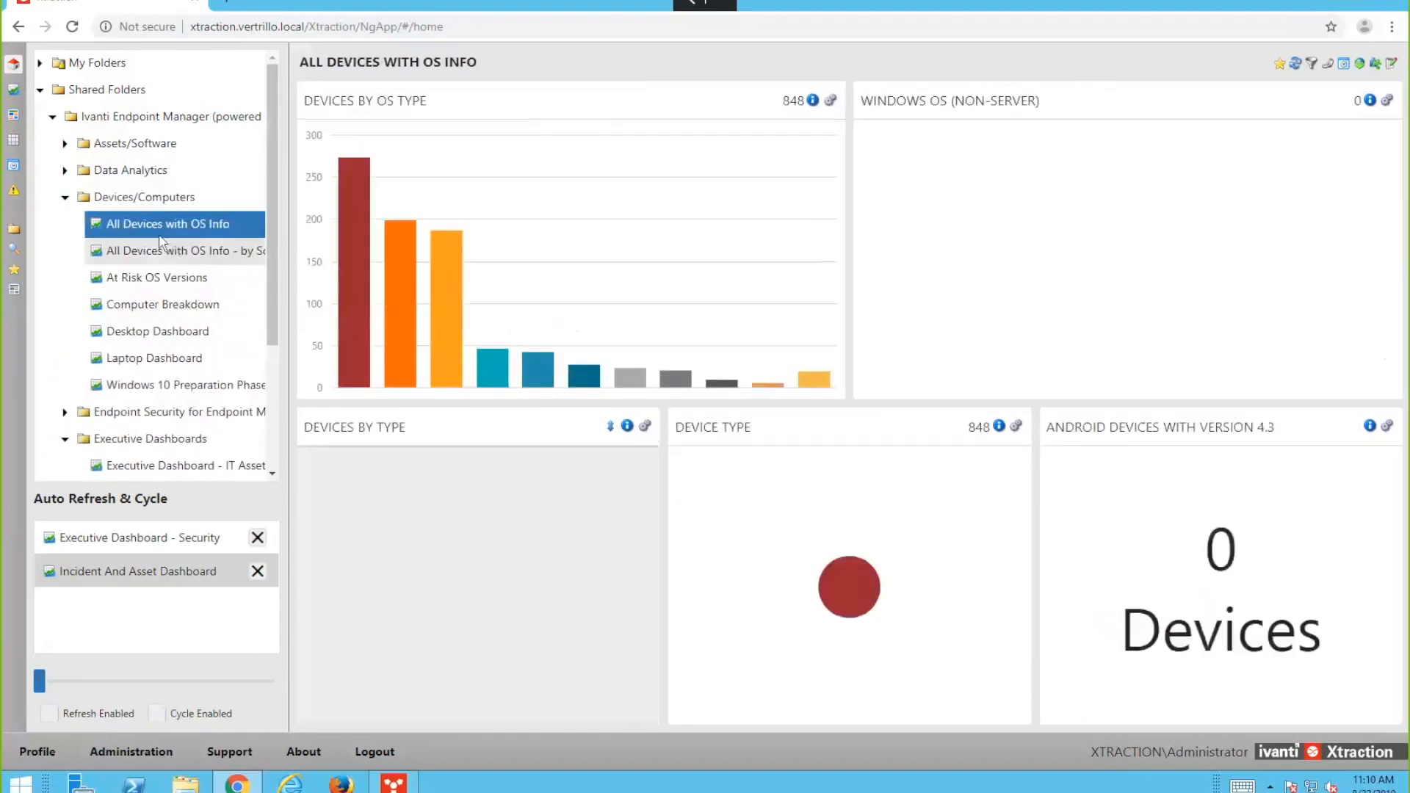
# - Start a new dashboard, review the available data sources, and select Computers under Ivanti Endpoint Manager as its source
pyautogui.click(9, 89)
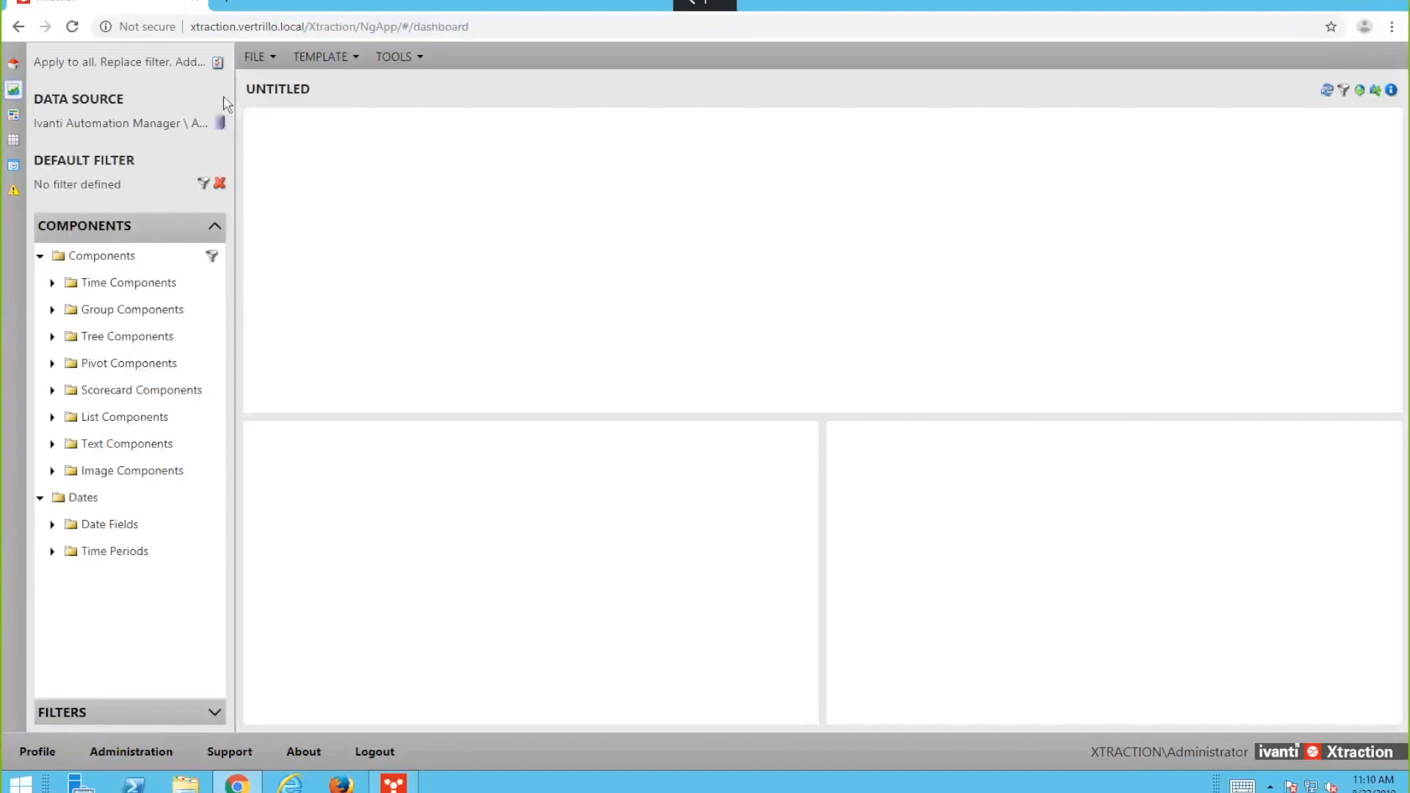
pyautogui.click(222, 123)
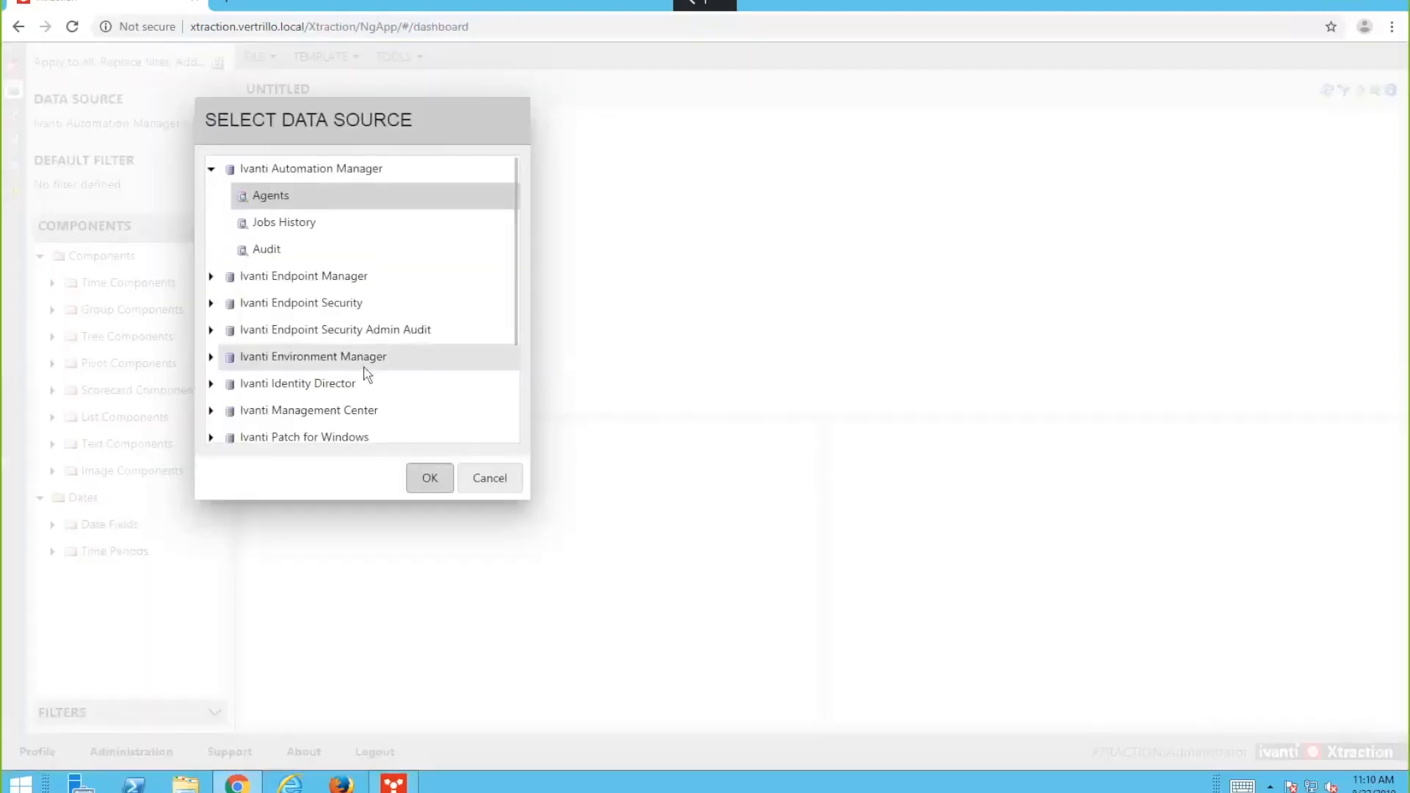
pyautogui.doubleClick(353, 276)
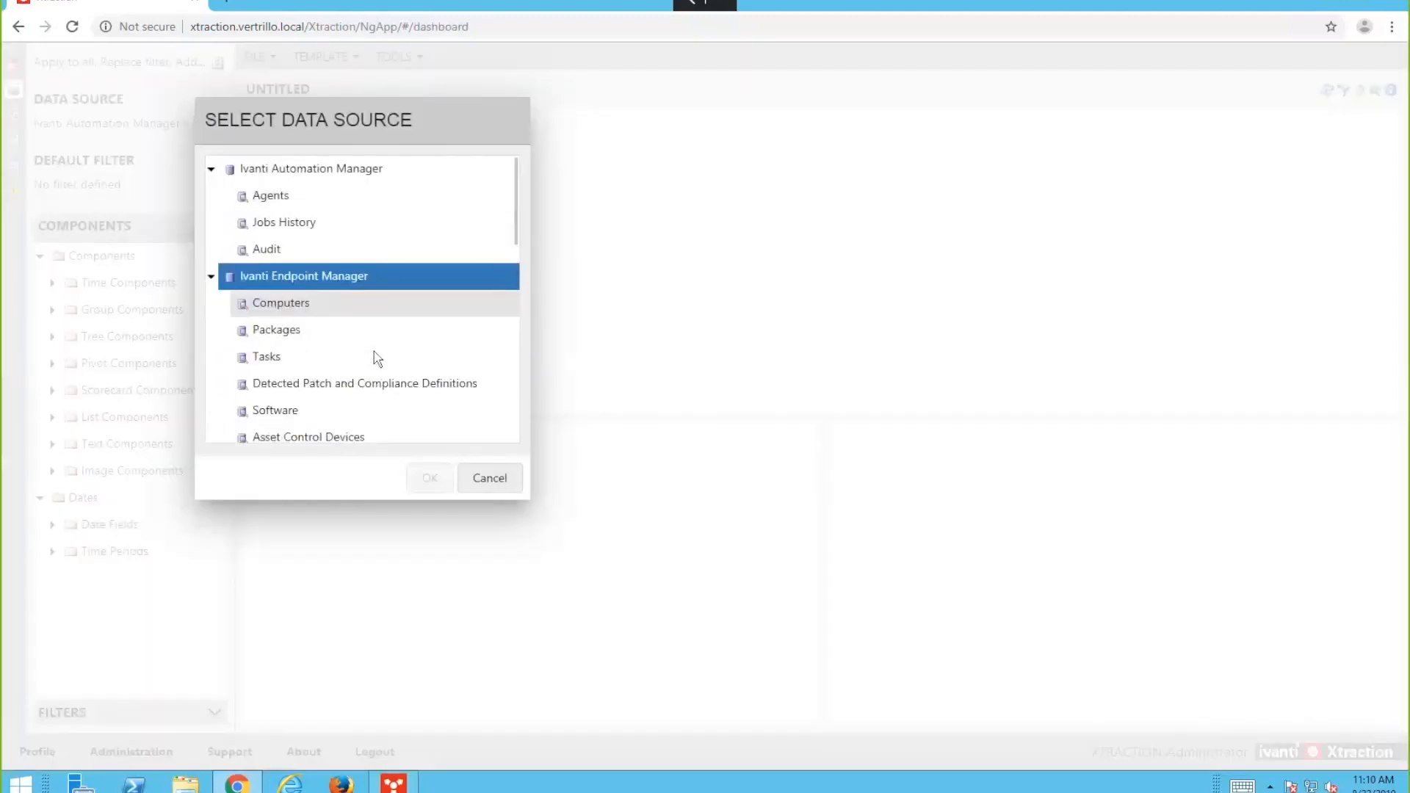
pyautogui.scroll(-3, 371, 360)
pyautogui.scroll(-5, 370, 389)
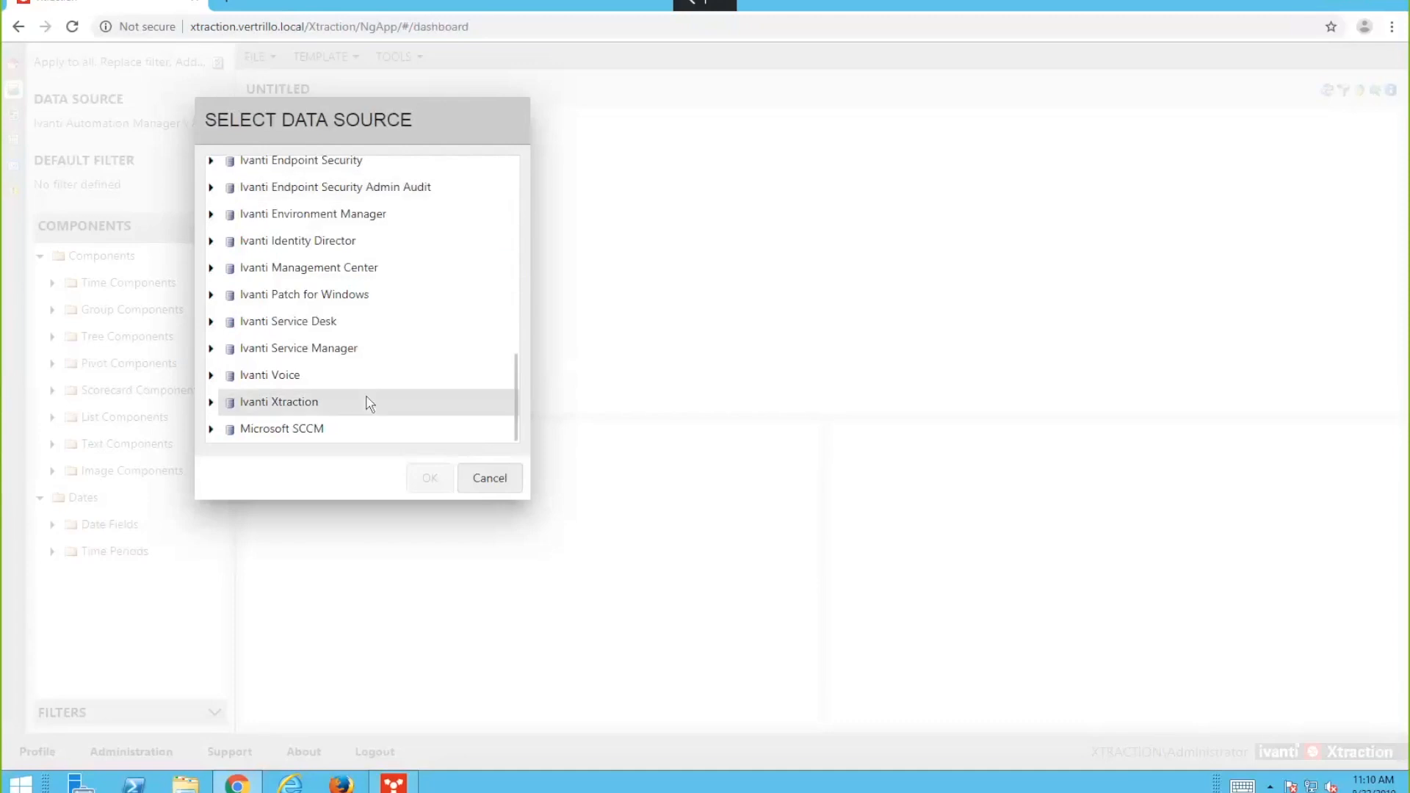
pyautogui.scroll(6, 369, 403)
pyautogui.scroll(-4, 364, 382)
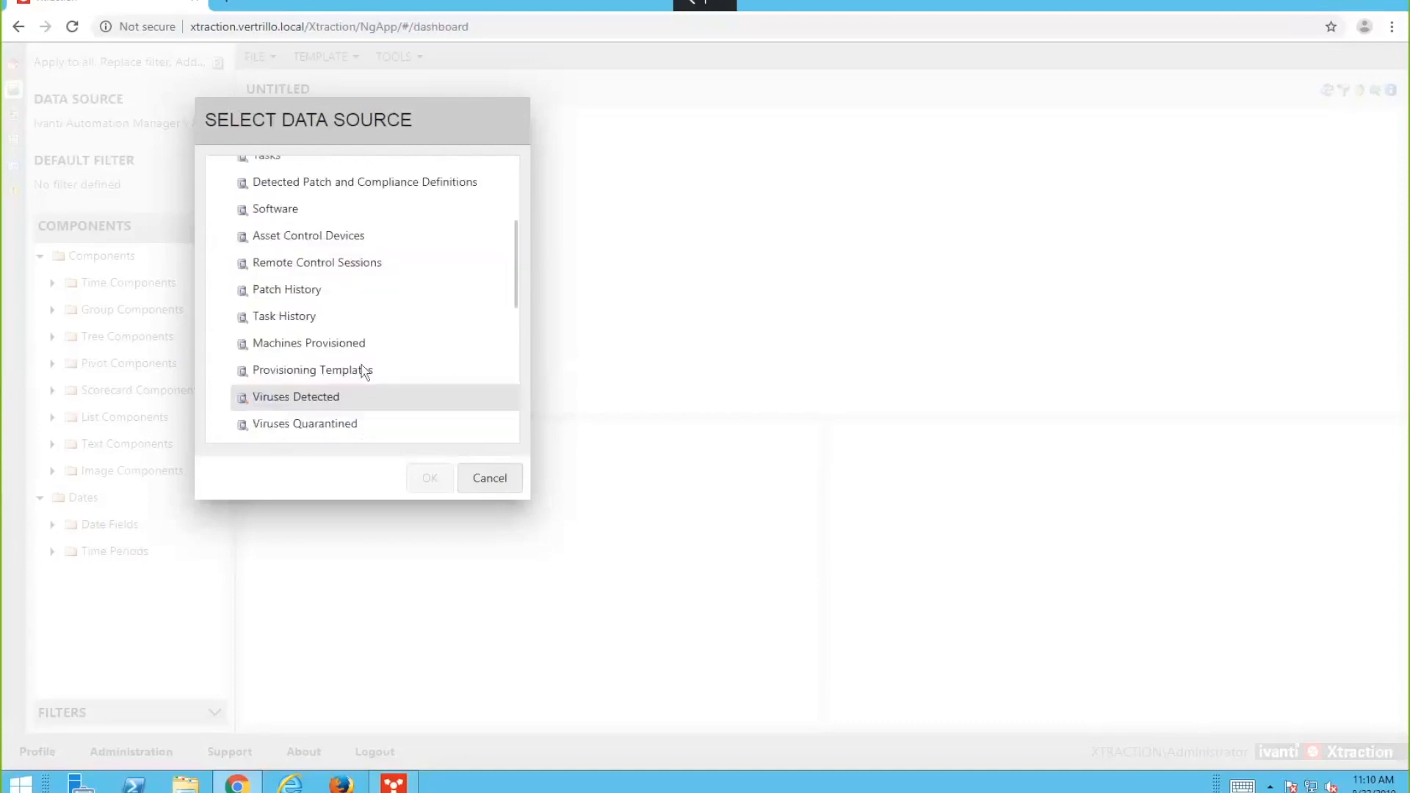
pyautogui.scroll(3, 353, 342)
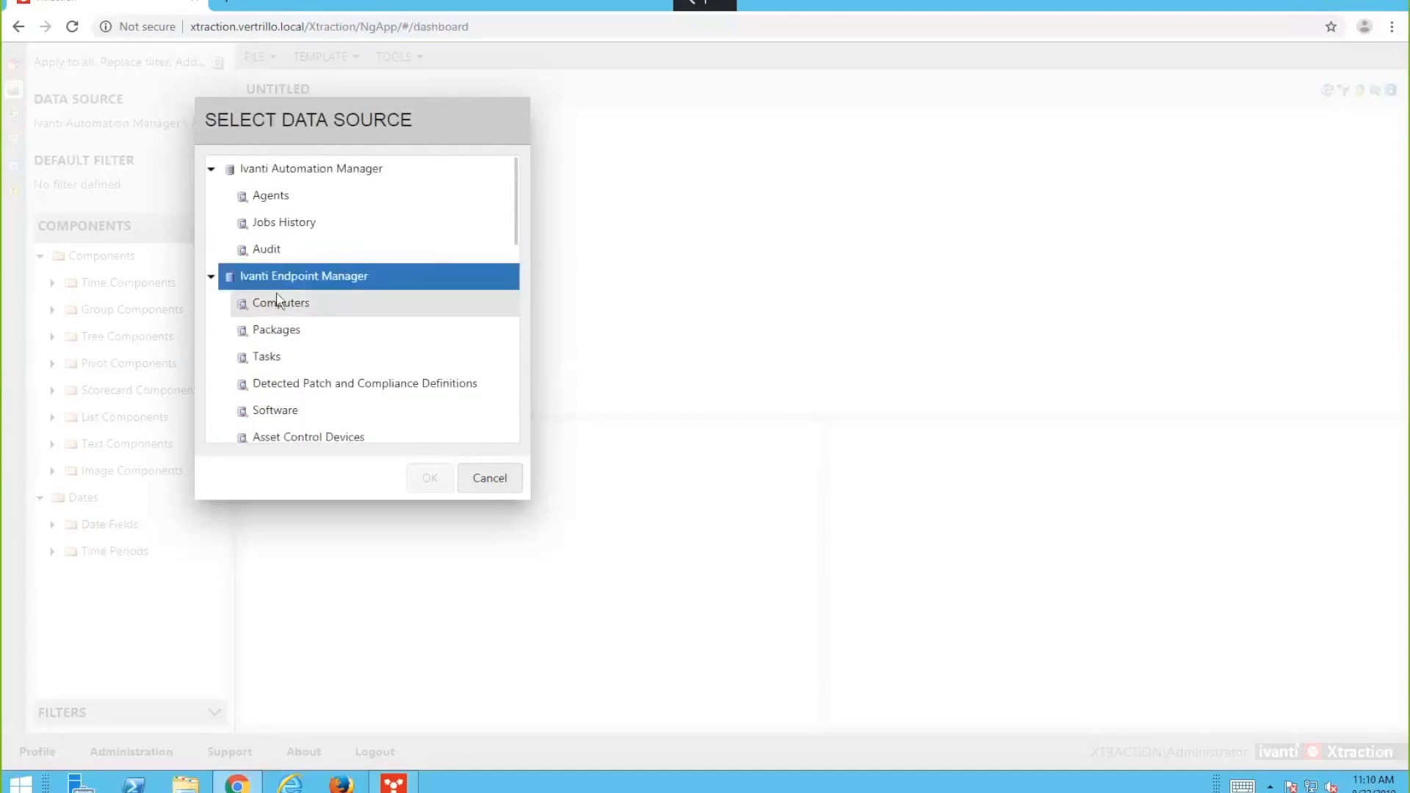
pyautogui.click(317, 305)
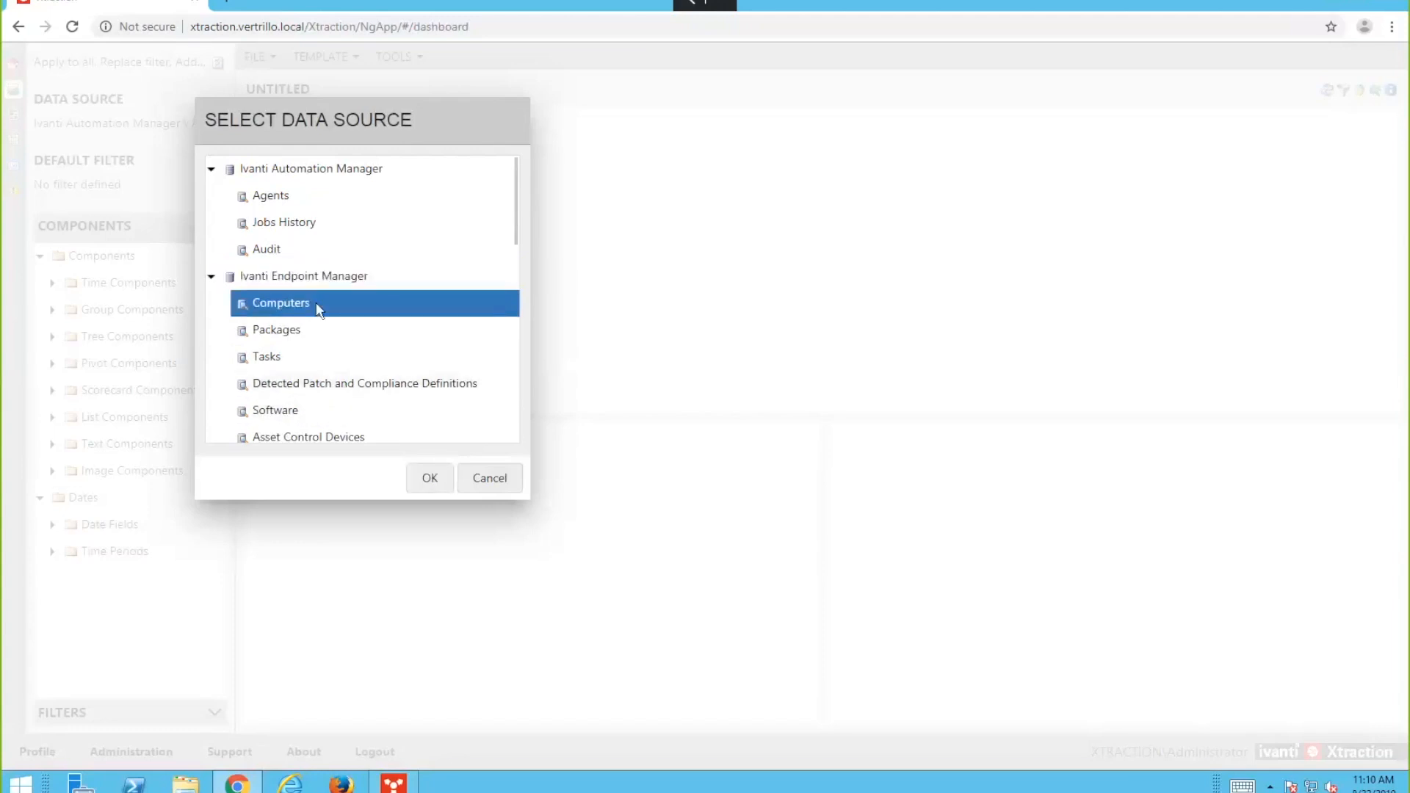
pyautogui.click(433, 483)
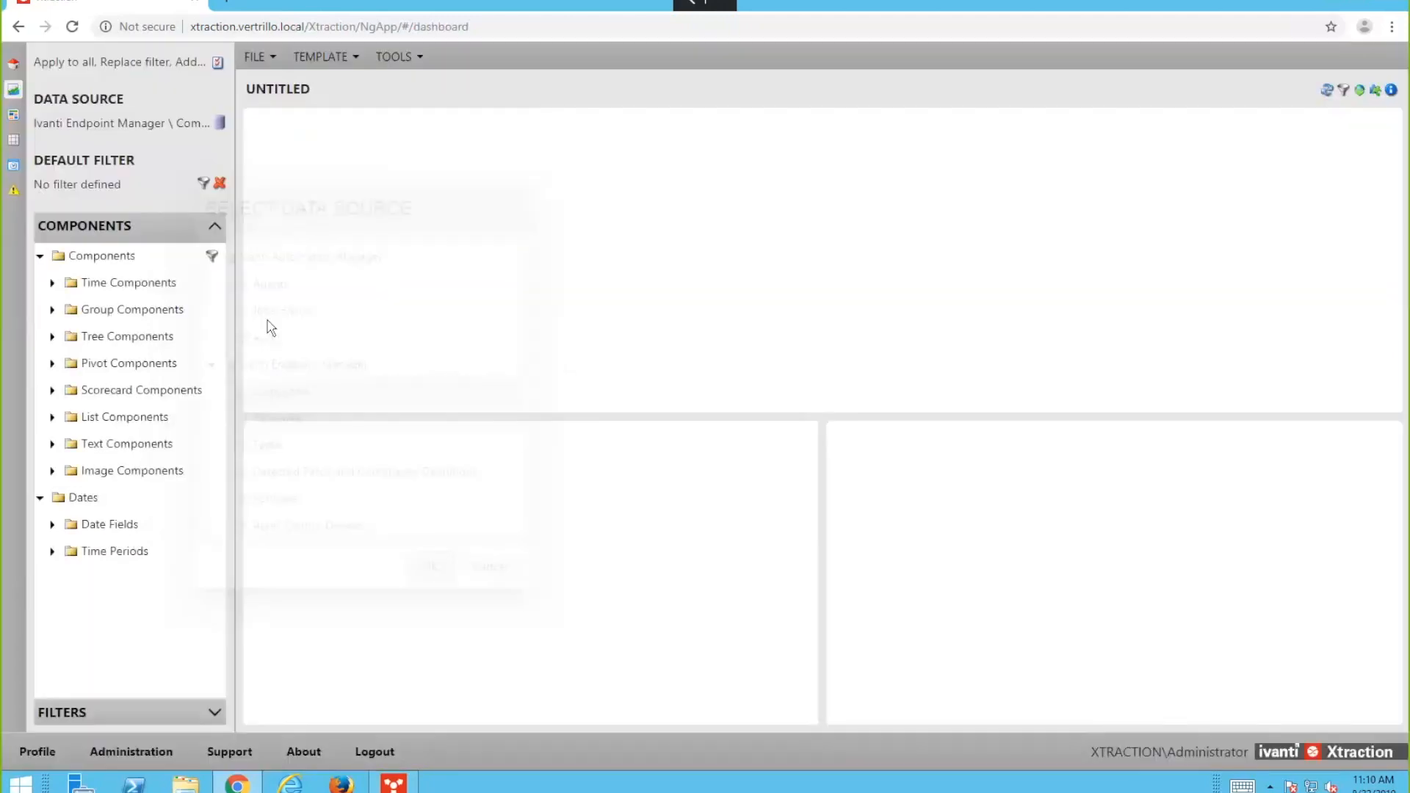
# - Add a Domain Name pie chart from the group components to the lower-left pane of the untitled dashboard
pyautogui.click(53, 311)
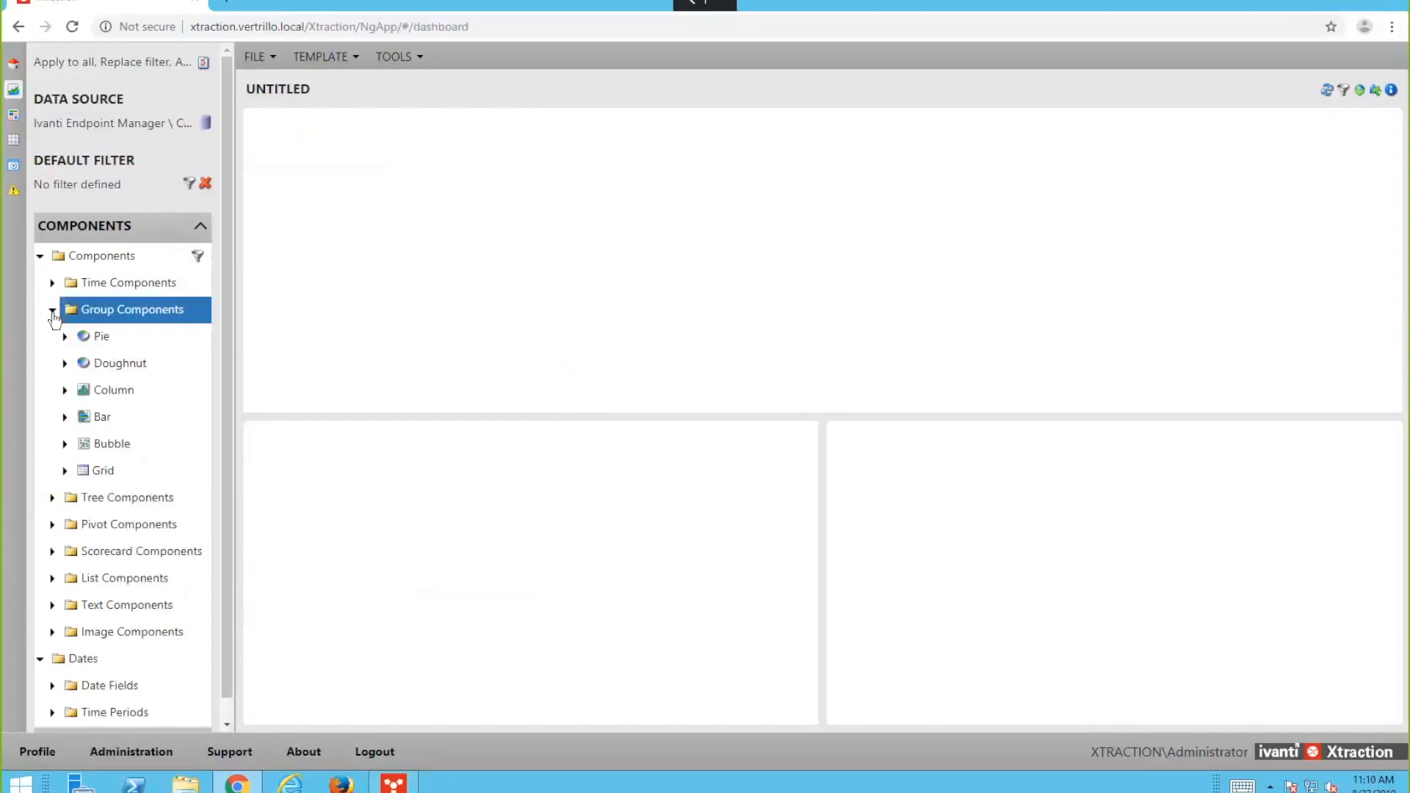
pyautogui.click(65, 340)
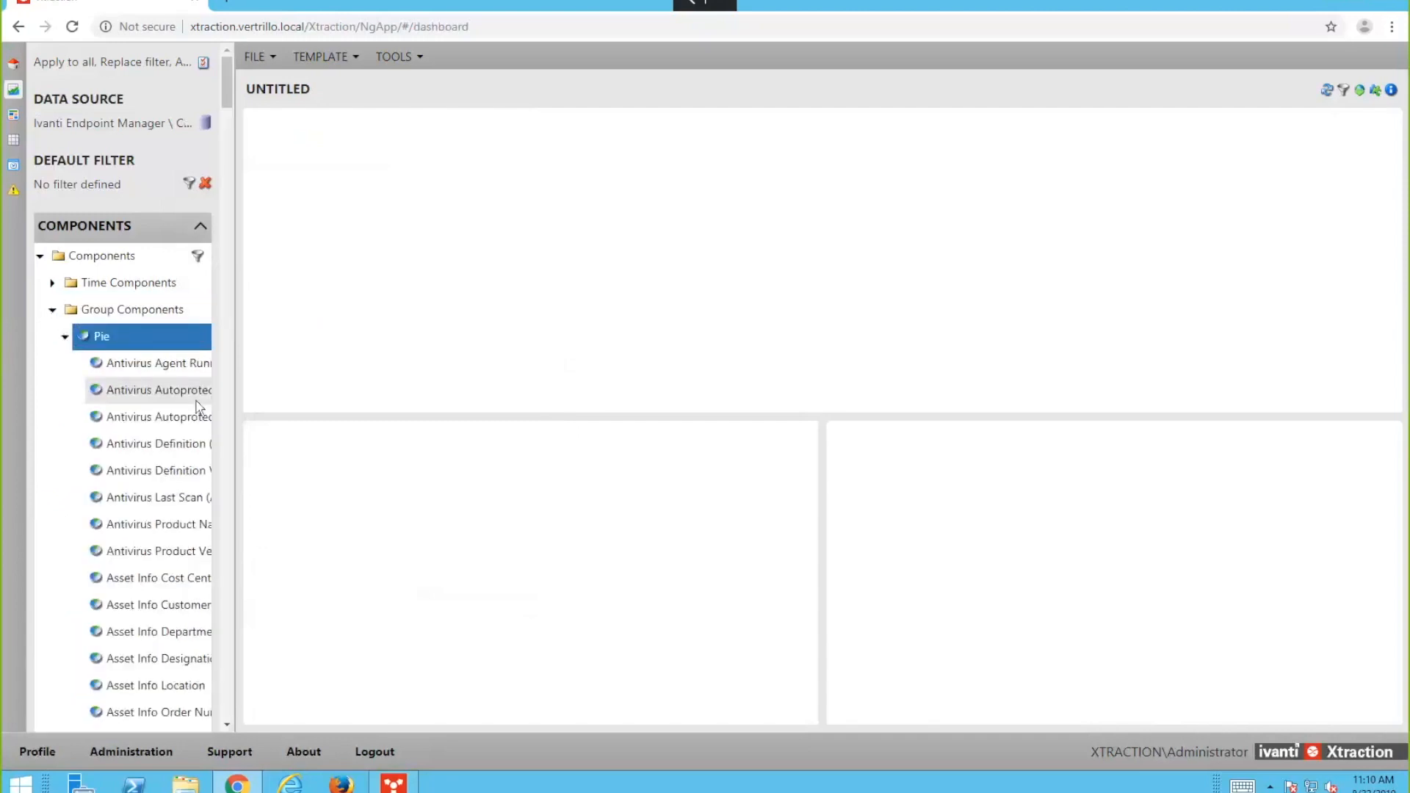
pyautogui.moveTo(236, 409); pyautogui.dragTo(305, 421)
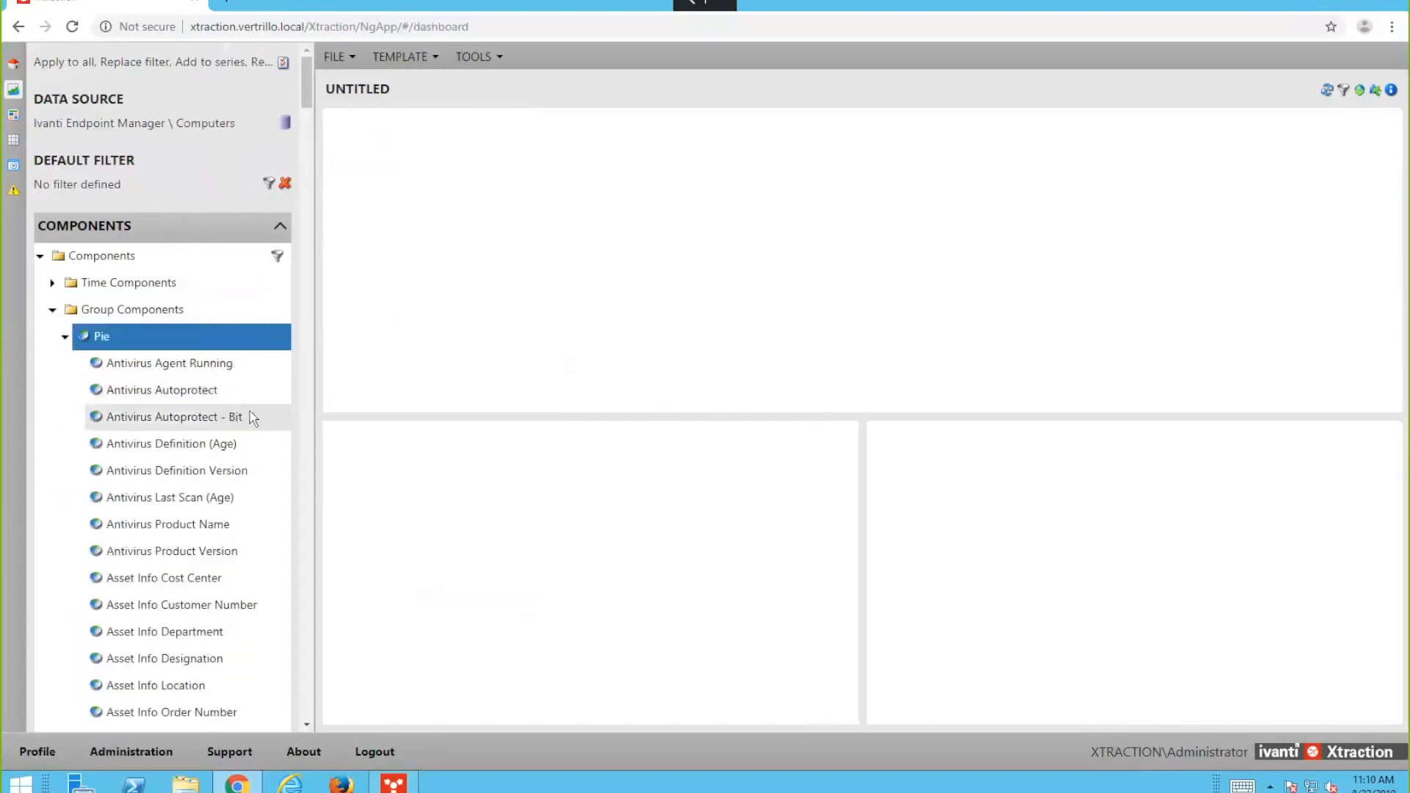
pyautogui.scroll(-15, 246, 419)
pyautogui.scroll(-3, 240, 434)
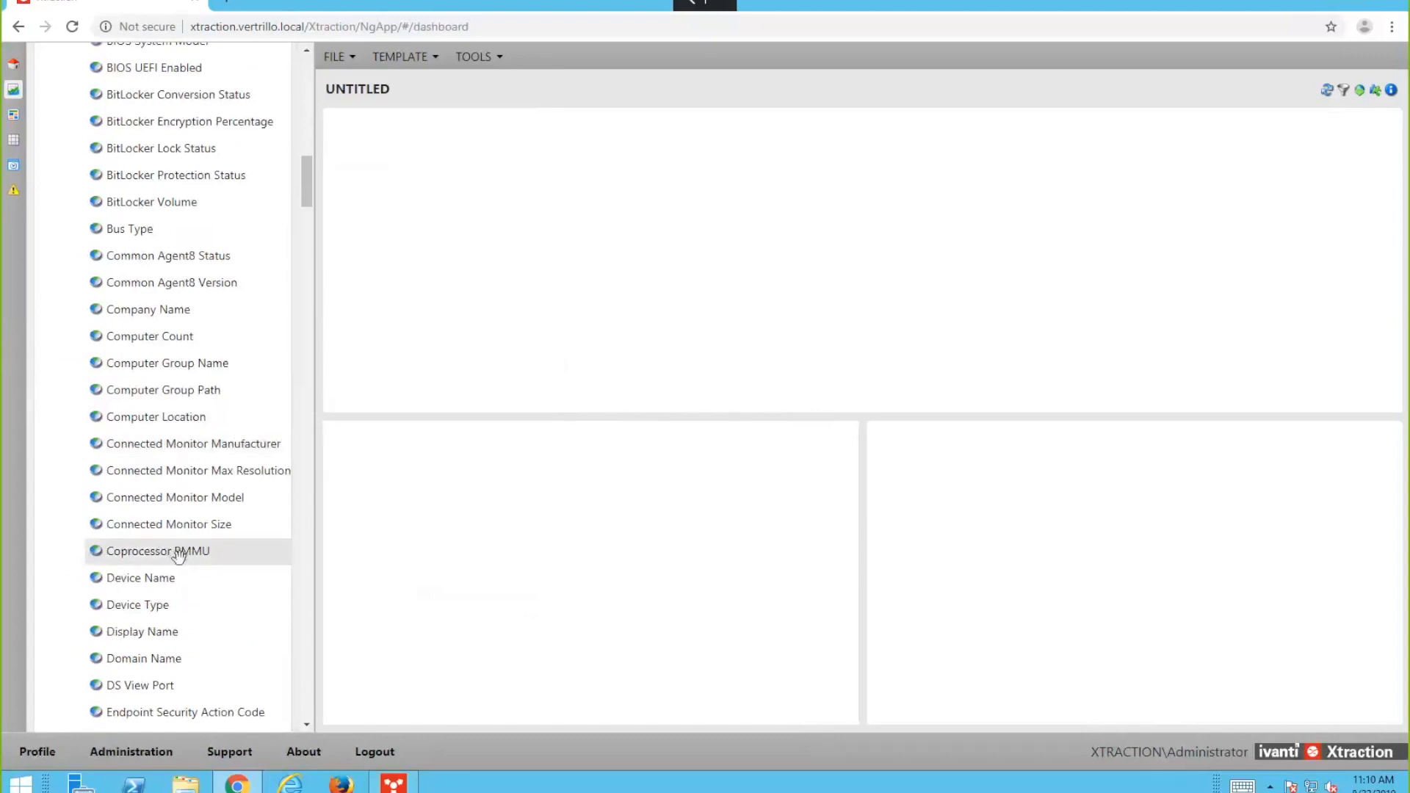
pyautogui.scroll(-3, 180, 556)
pyautogui.moveTo(141, 490); pyautogui.dragTo(630, 588)
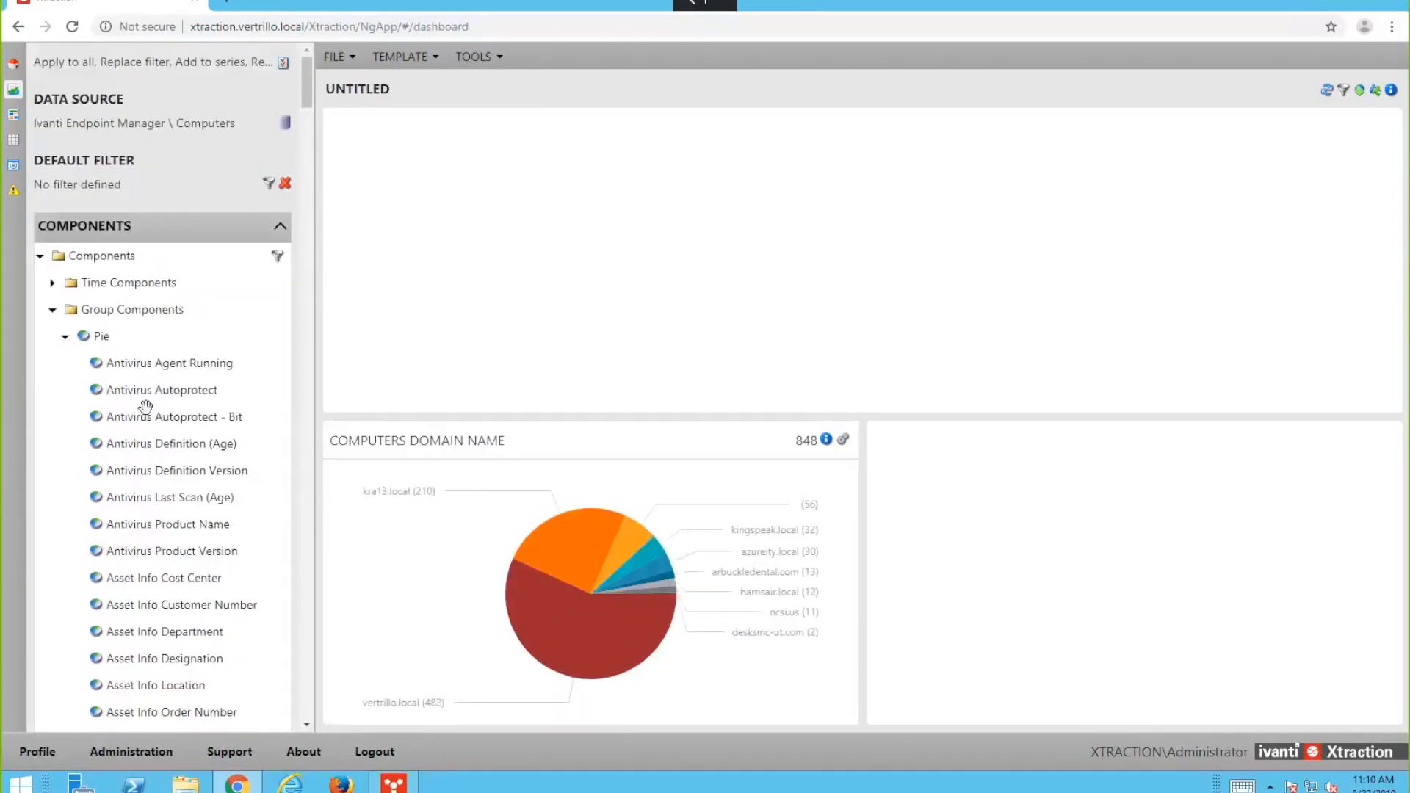
# - Add an Antivirus Agent Running bar chart from the group components to the lower-right pane of the dashboard
pyautogui.click(53, 312)
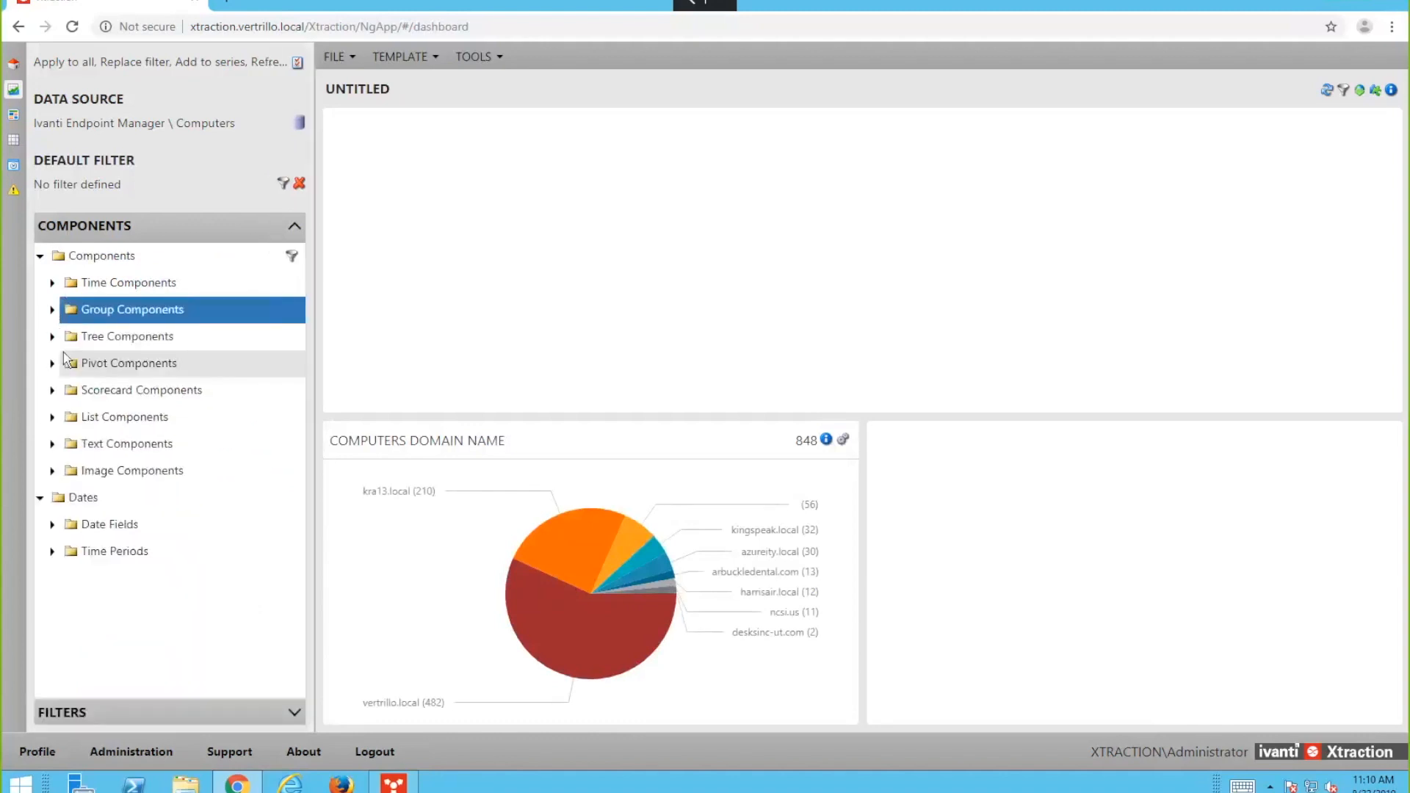
pyautogui.click(53, 309)
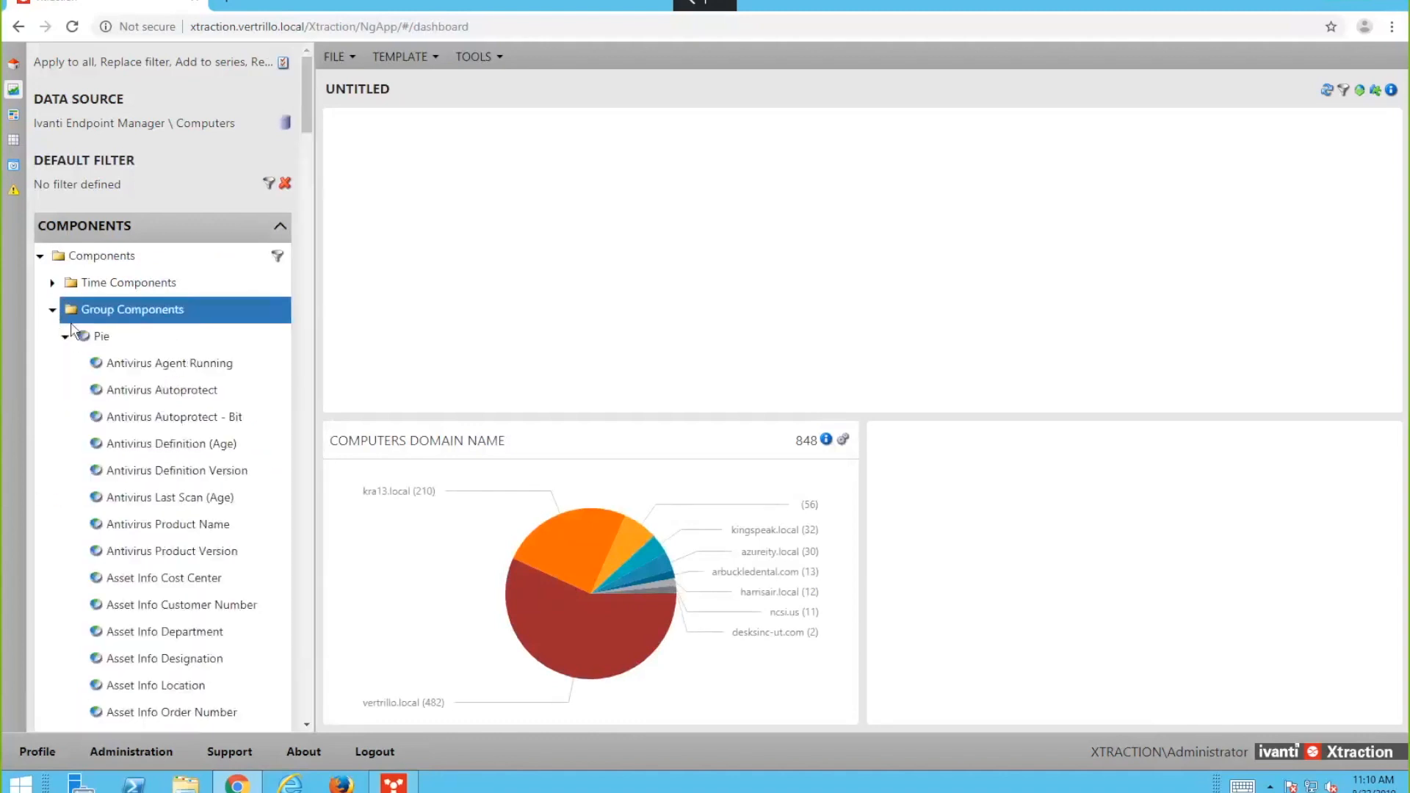
pyautogui.click(65, 336)
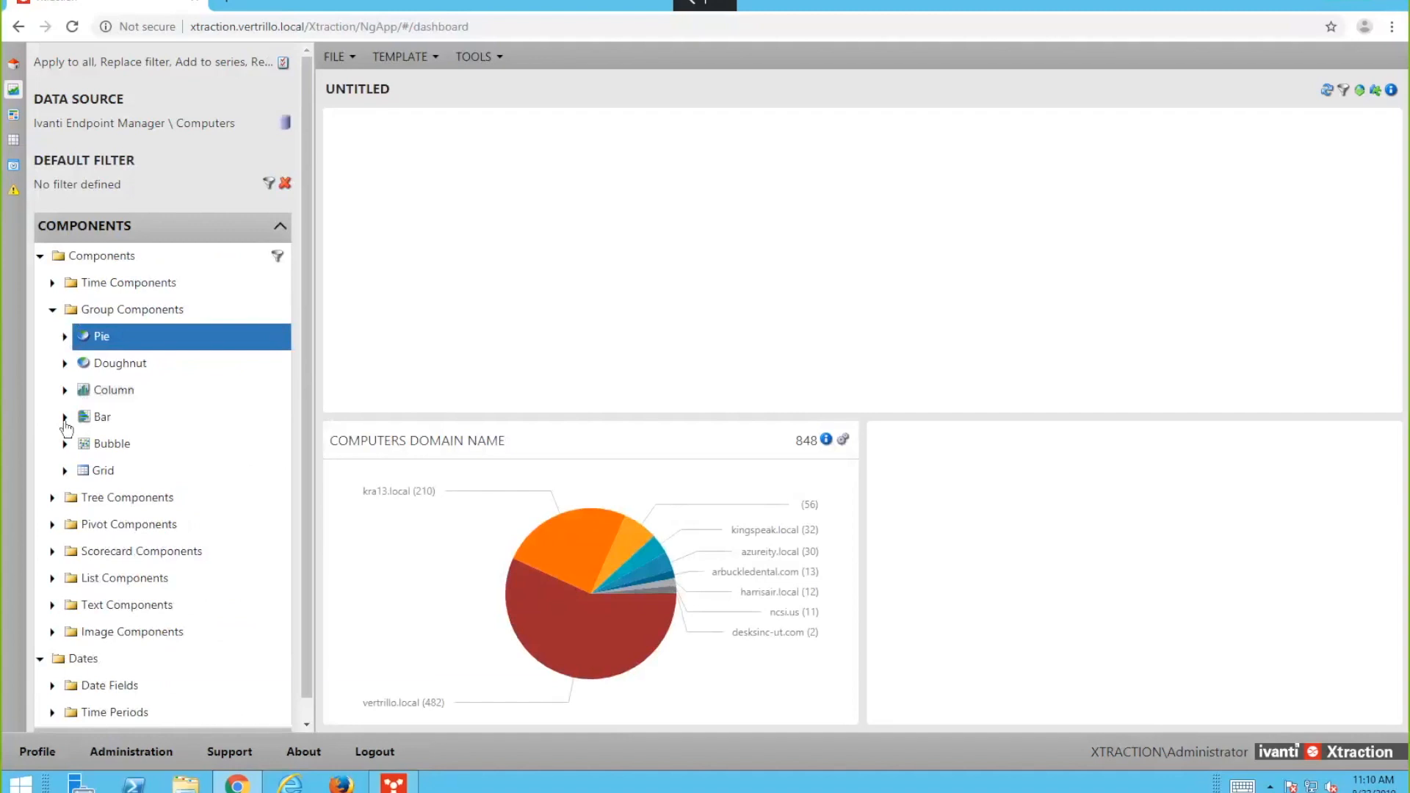
pyautogui.click(65, 416)
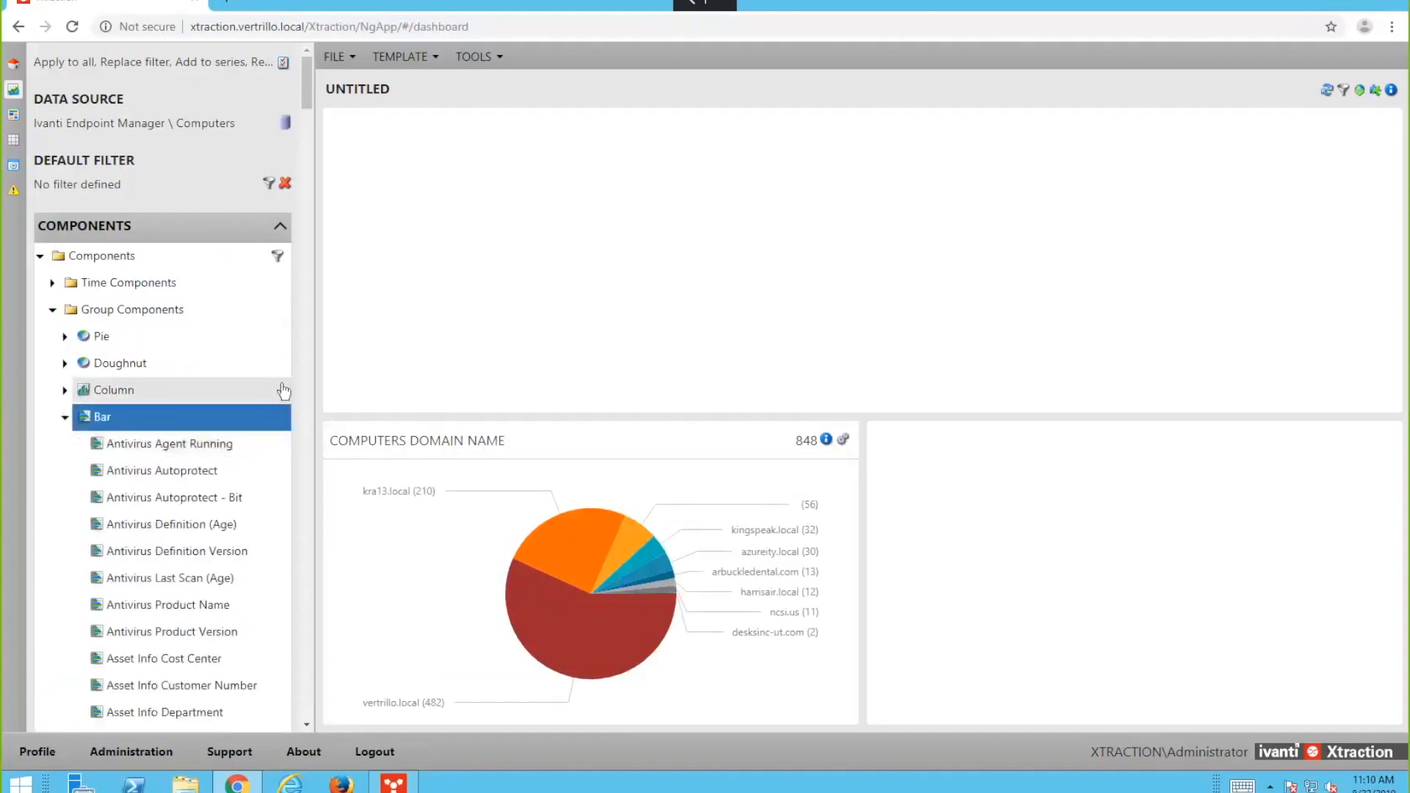
pyautogui.moveTo(99, 444); pyautogui.dragTo(1090, 554)
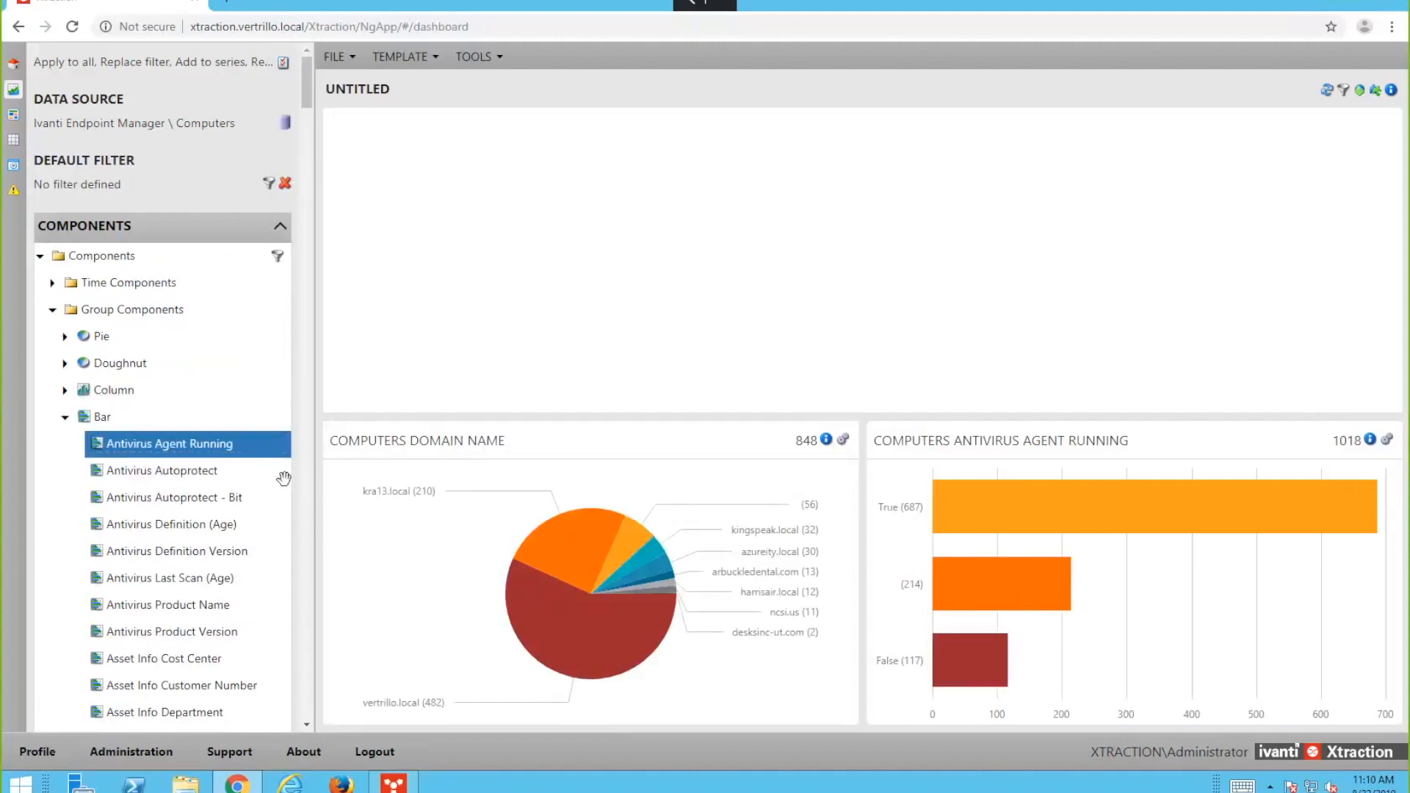
# - Return to the All Devices with OS Info dashboard, start a scheduled export, and set its format to PowerPoint (PPTX)
pyautogui.click(15, 66)
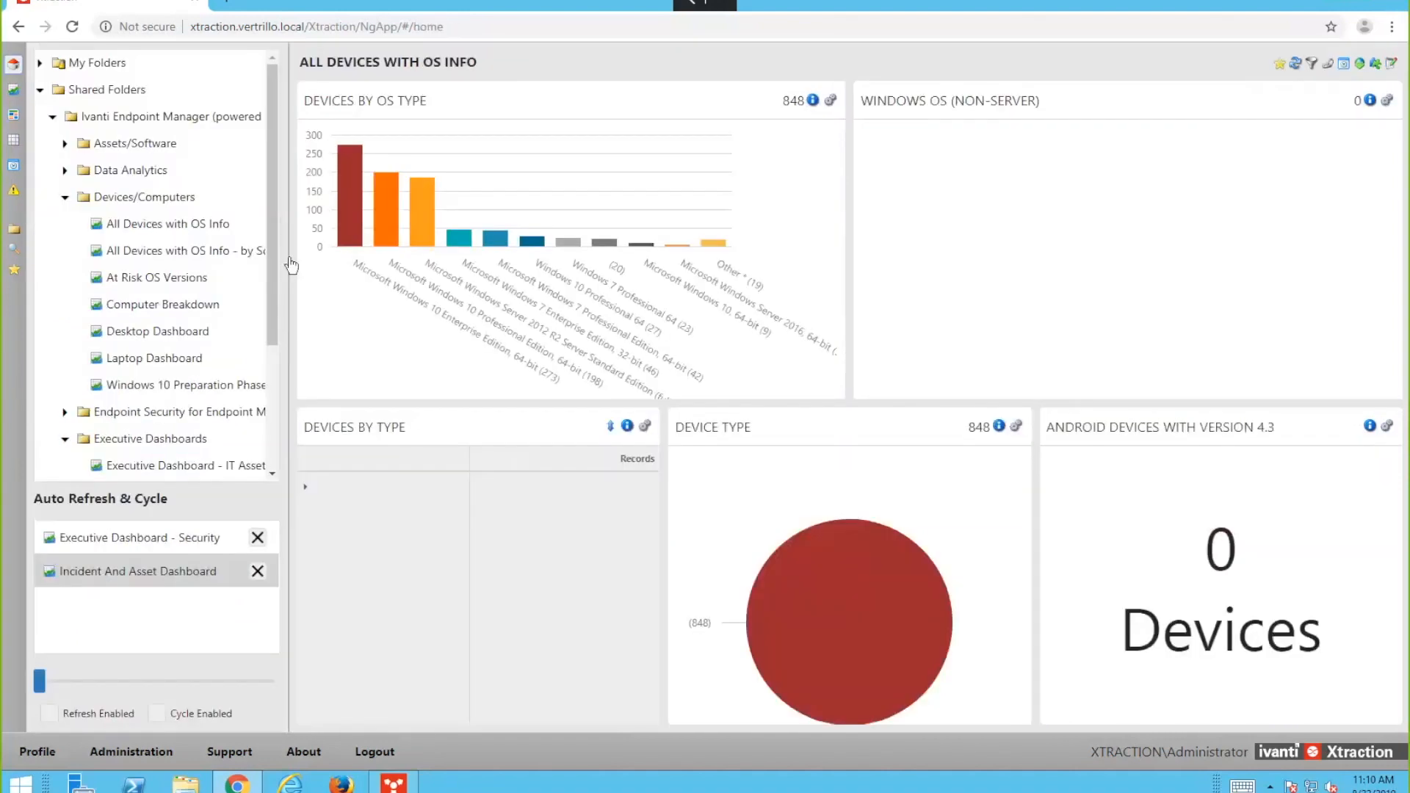
pyautogui.click(1343, 64)
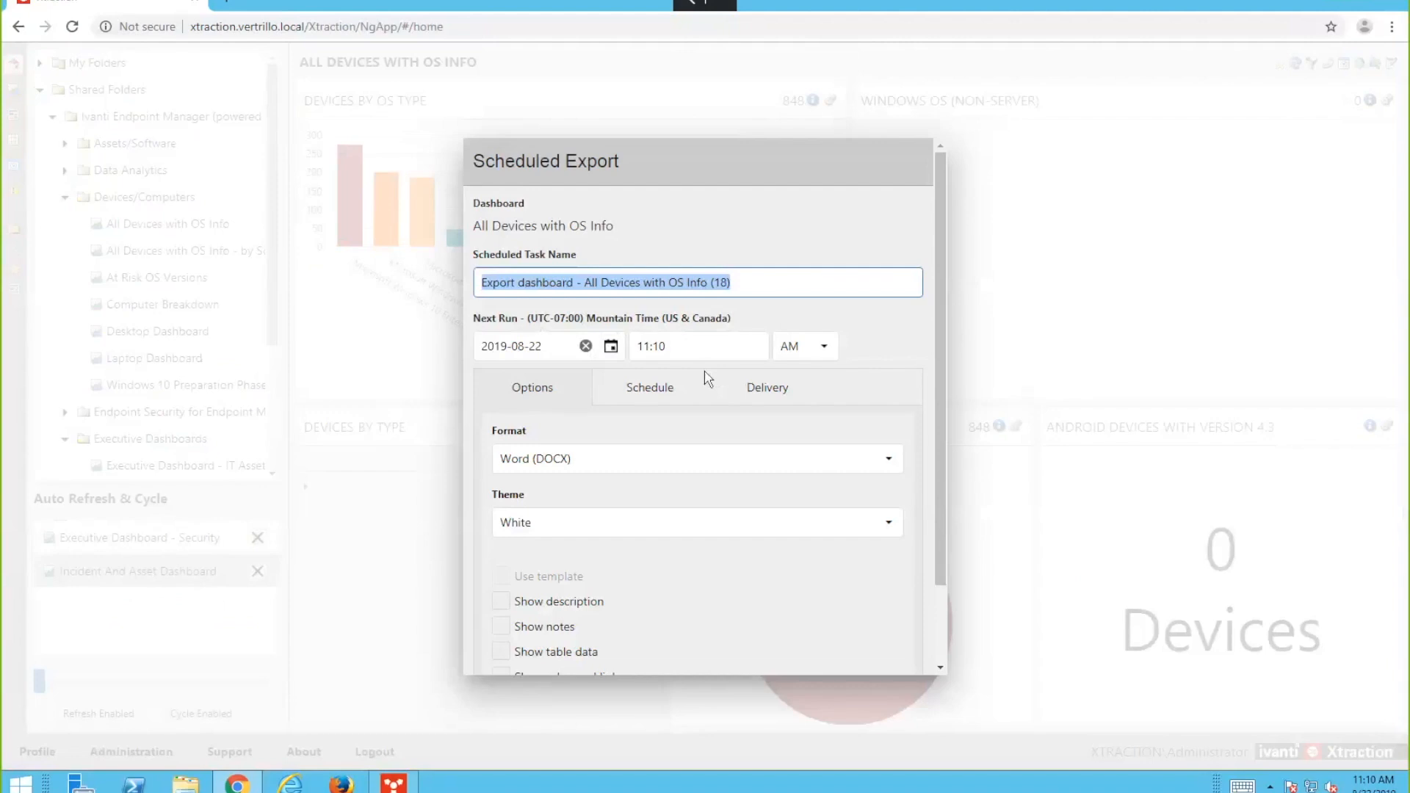
pyautogui.click(888, 459)
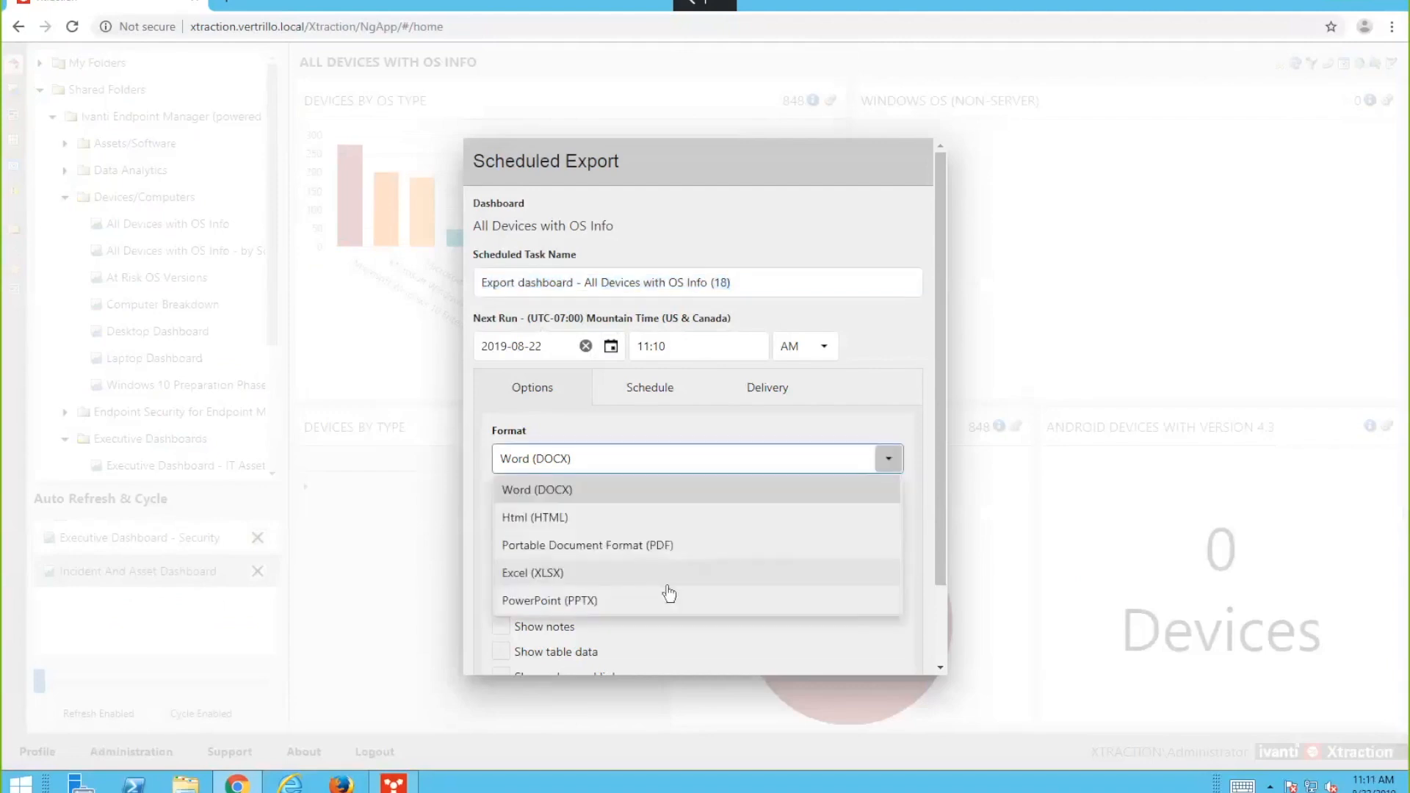
pyautogui.click(636, 604)
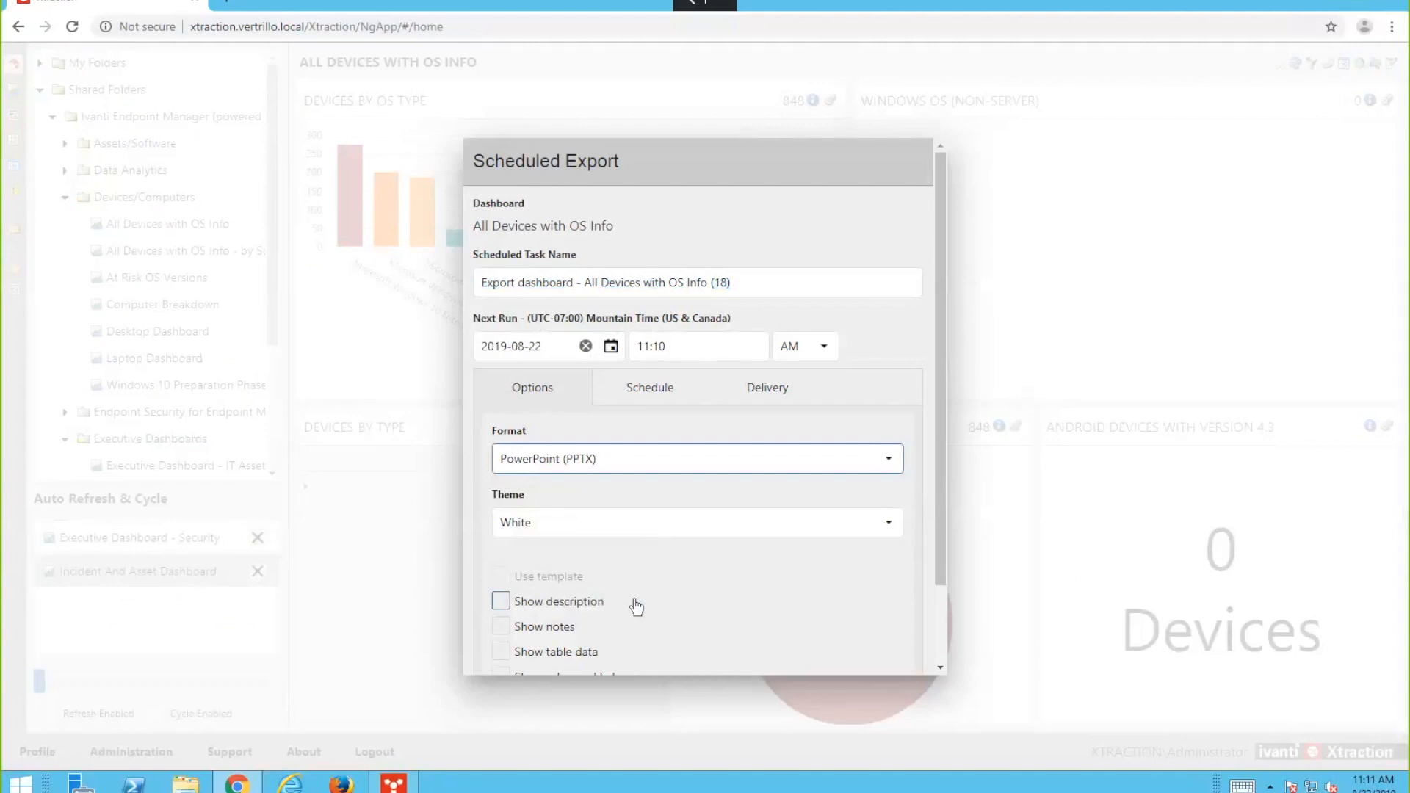
# - Set the scheduled export to run weekly with delivery by email, leaving the email address and filename empty
pyautogui.click(632, 395)
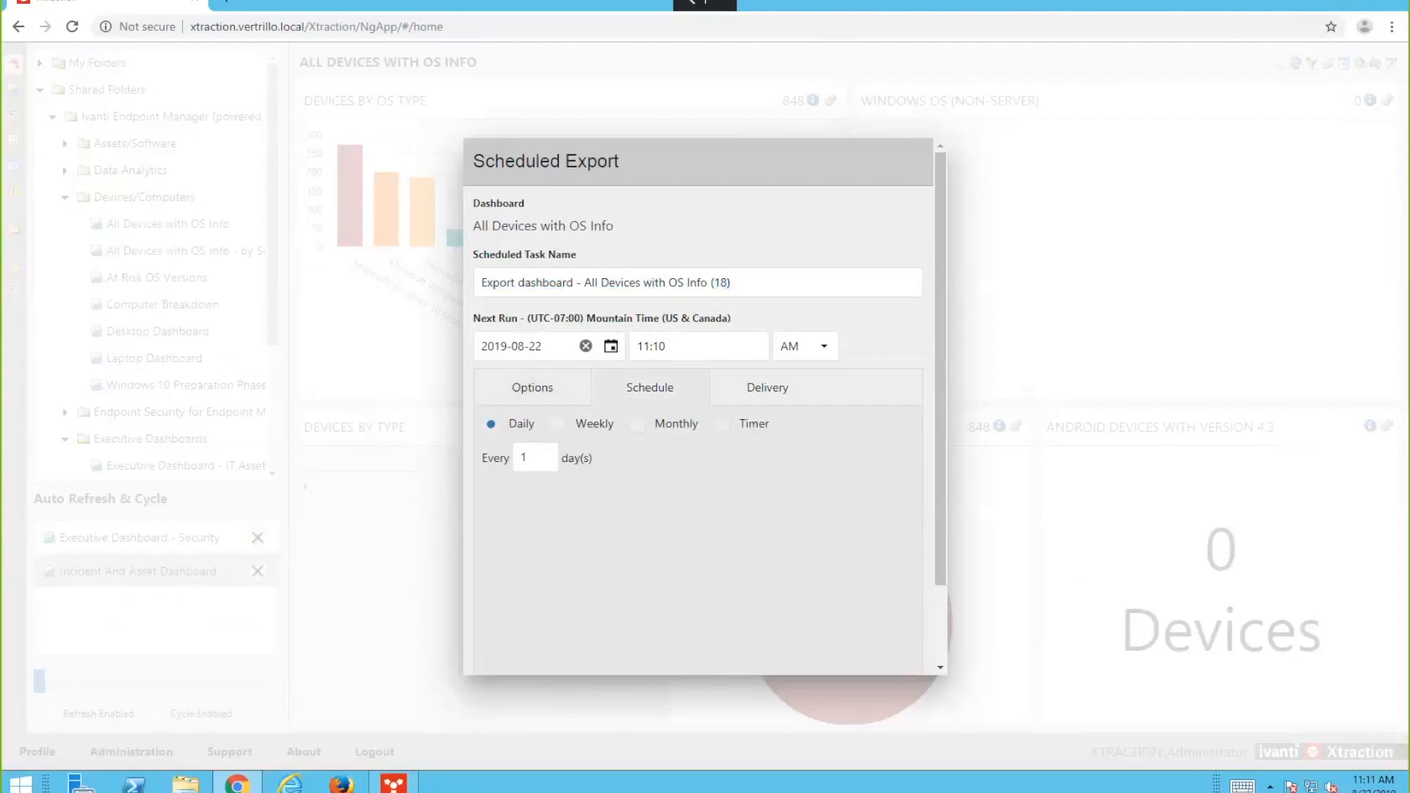
pyautogui.click(587, 434)
pyautogui.click(765, 388)
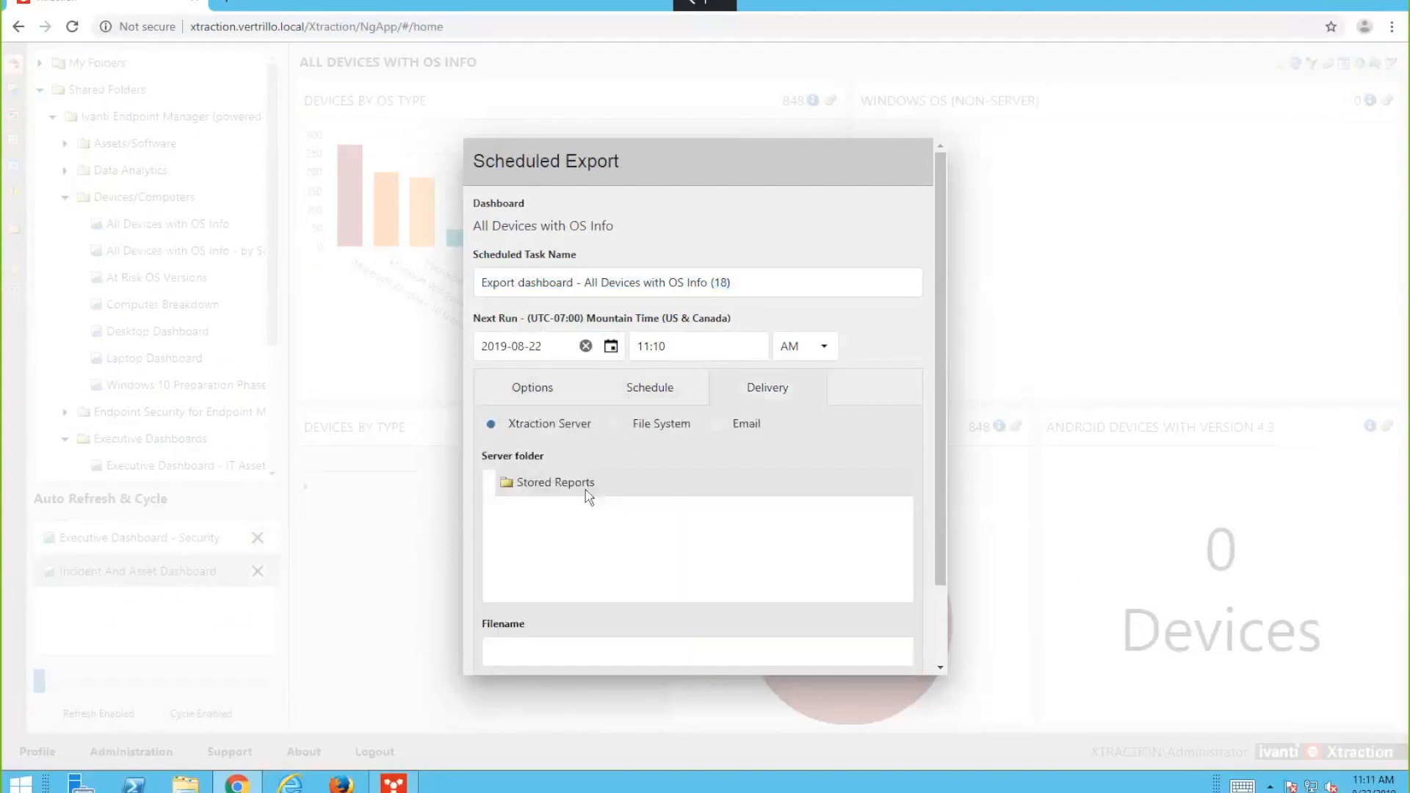
pyautogui.click(744, 434)
pyautogui.click(584, 496)
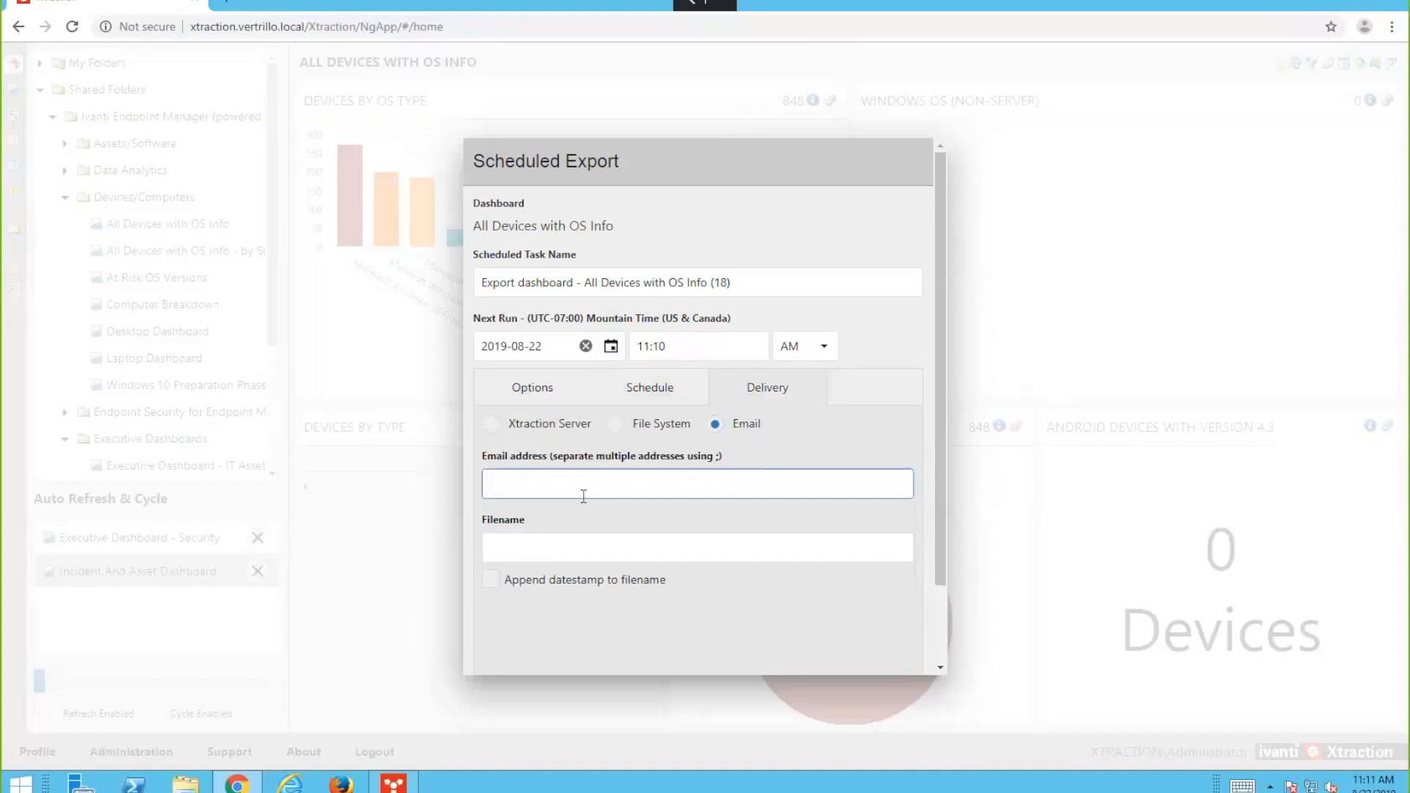
# - Switch back to the Endpoint Manager console and enlarge the device list area above Asset Control
pyautogui.click(393, 783)
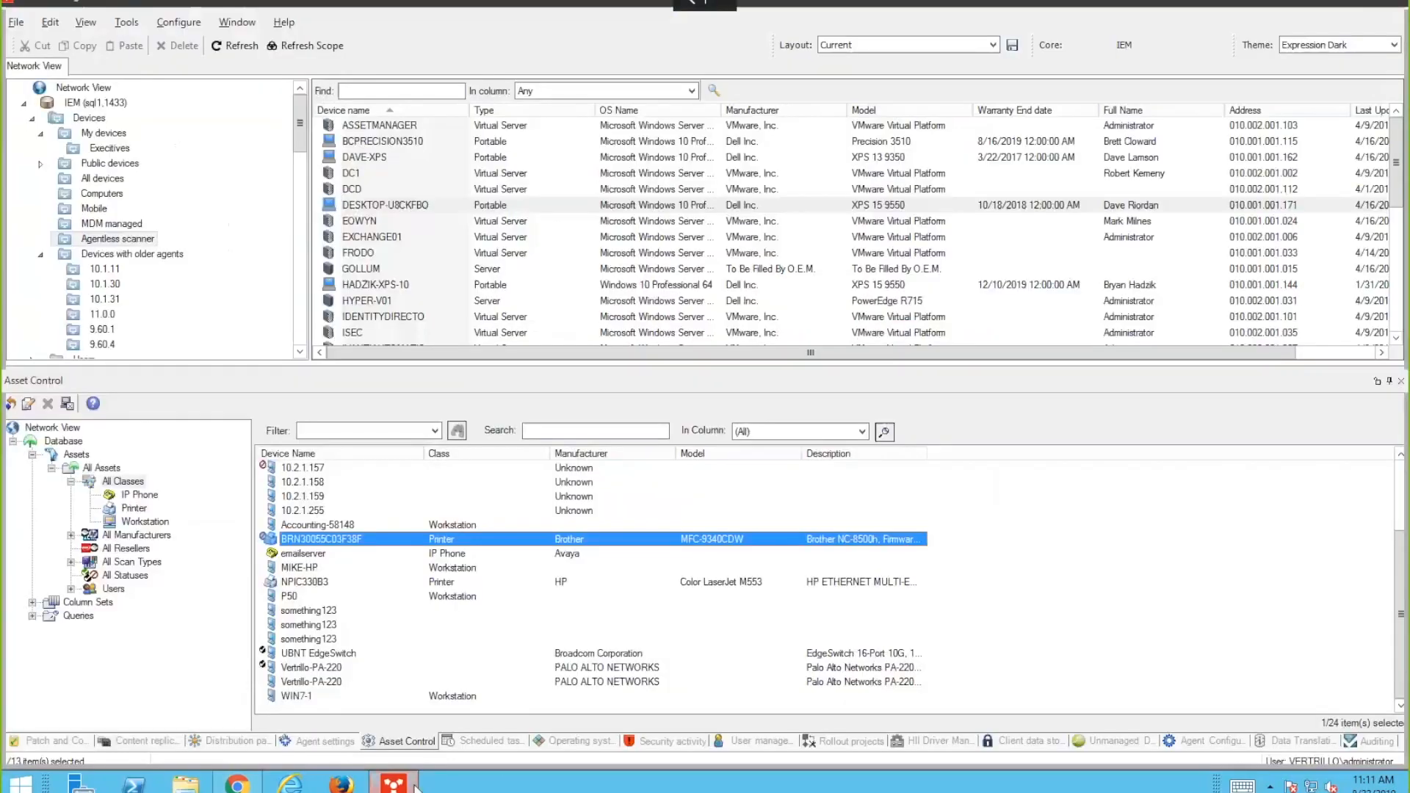
pyautogui.moveTo(399, 369); pyautogui.dragTo(391, 421)
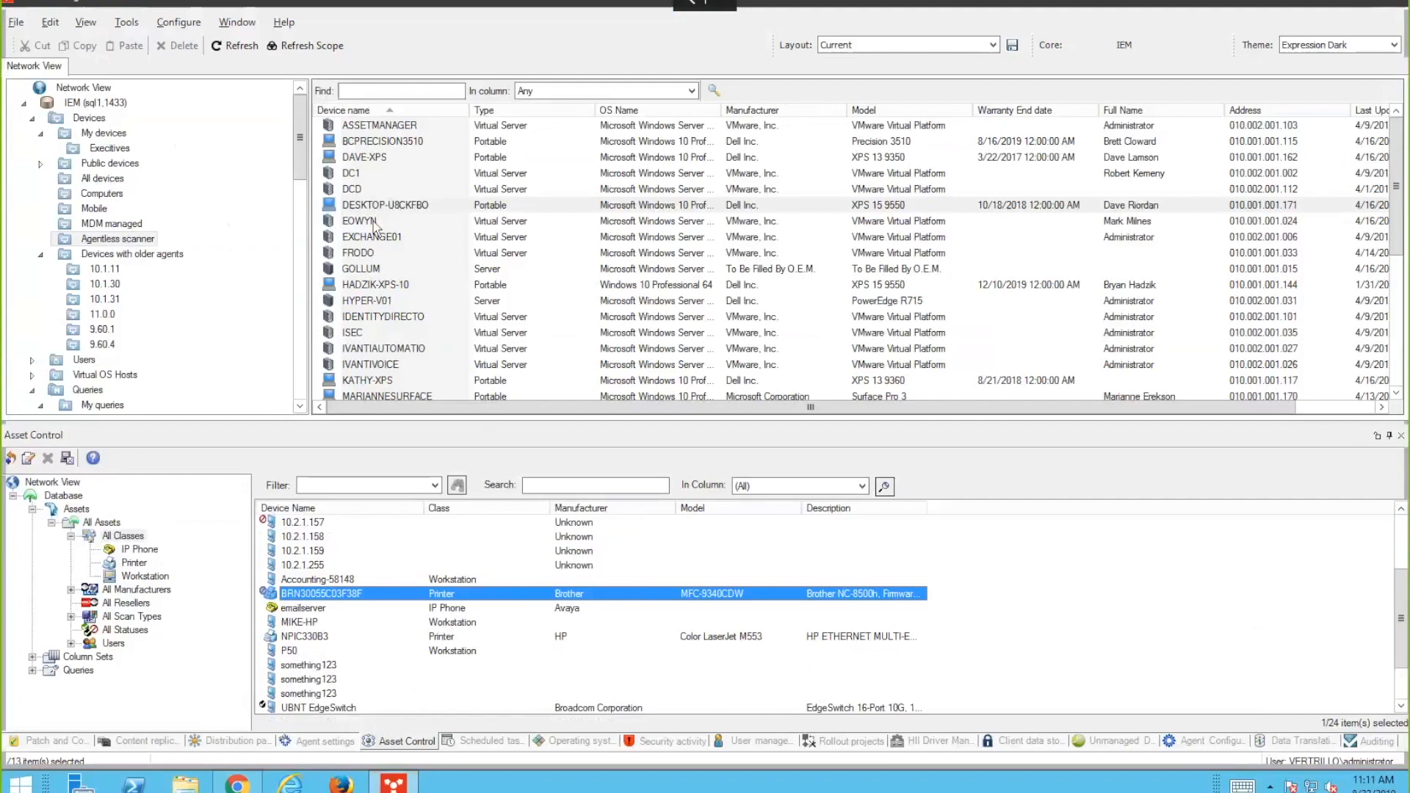
# - Open the inventory of DESKTOP-U8CKFBO at its System serial number, and enlarge and reposition the inventory window
pyautogui.click(376, 205)
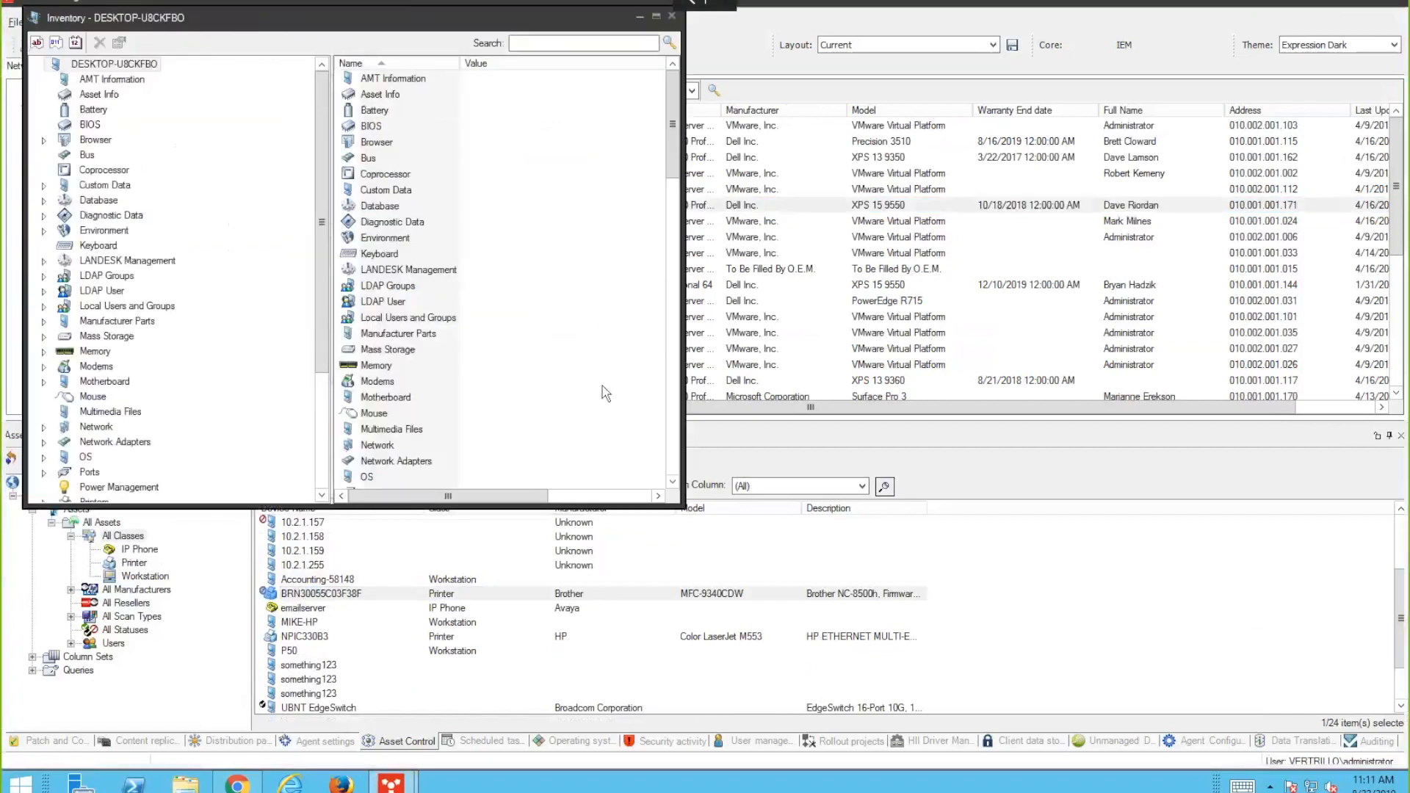
pyautogui.scroll(-4, 325, 367)
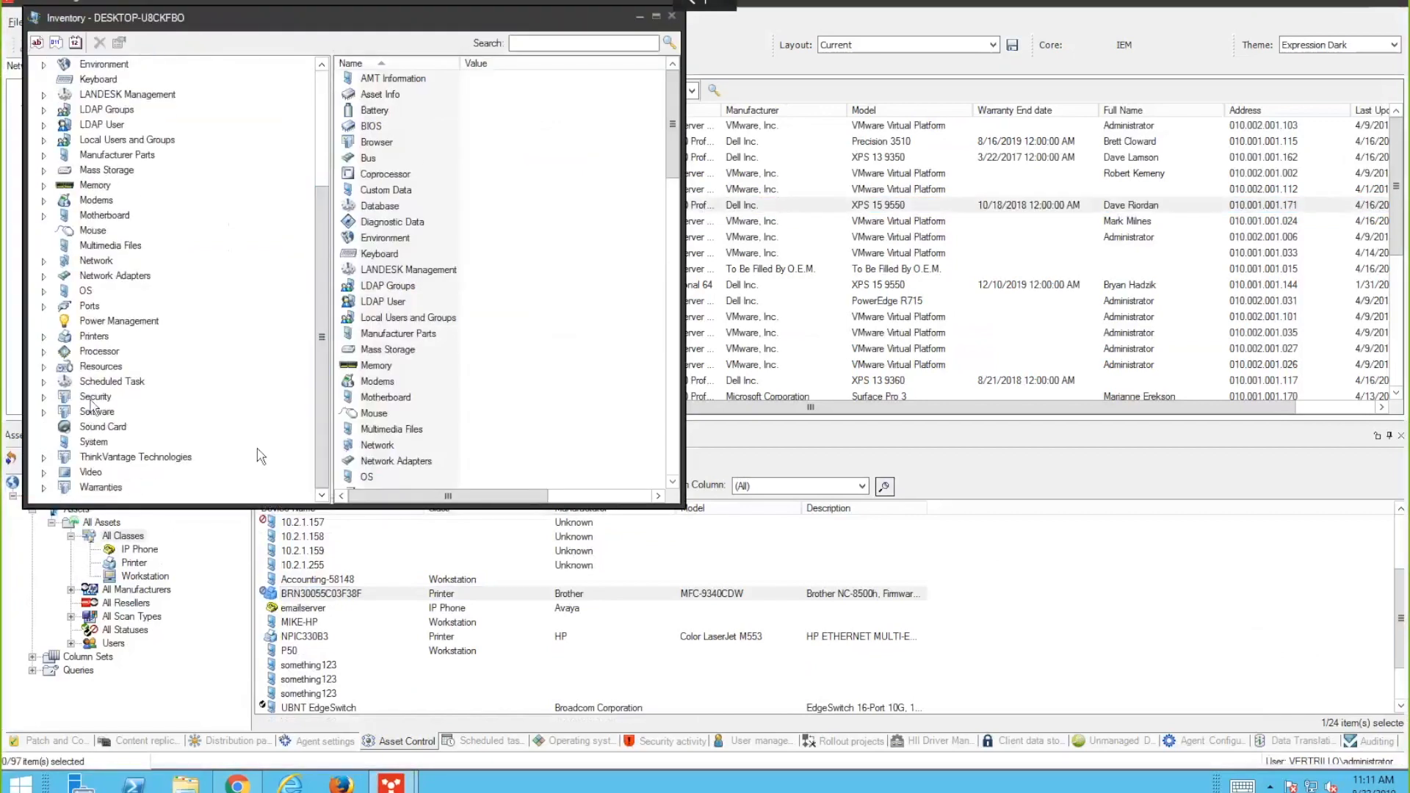
pyautogui.click(100, 443)
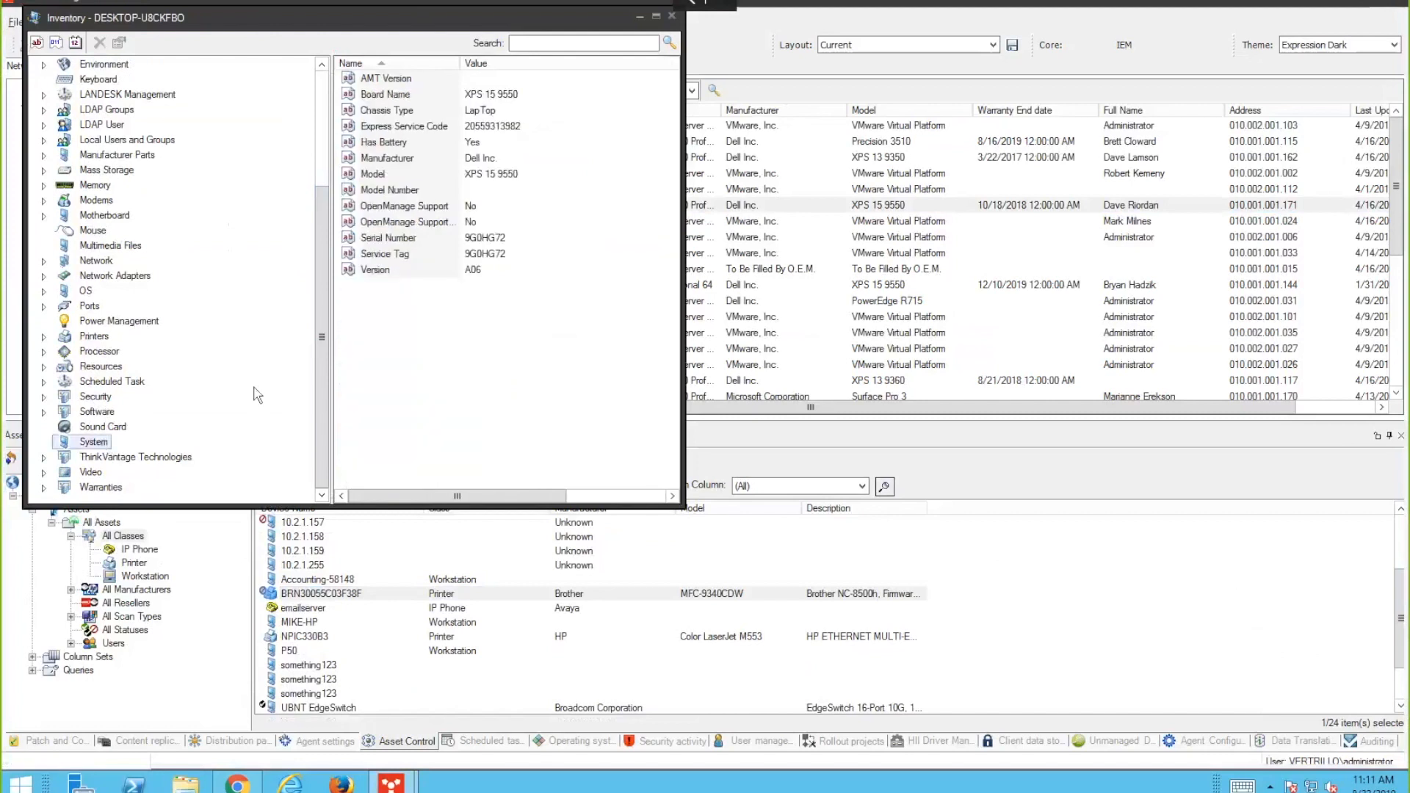
pyautogui.click(398, 238)
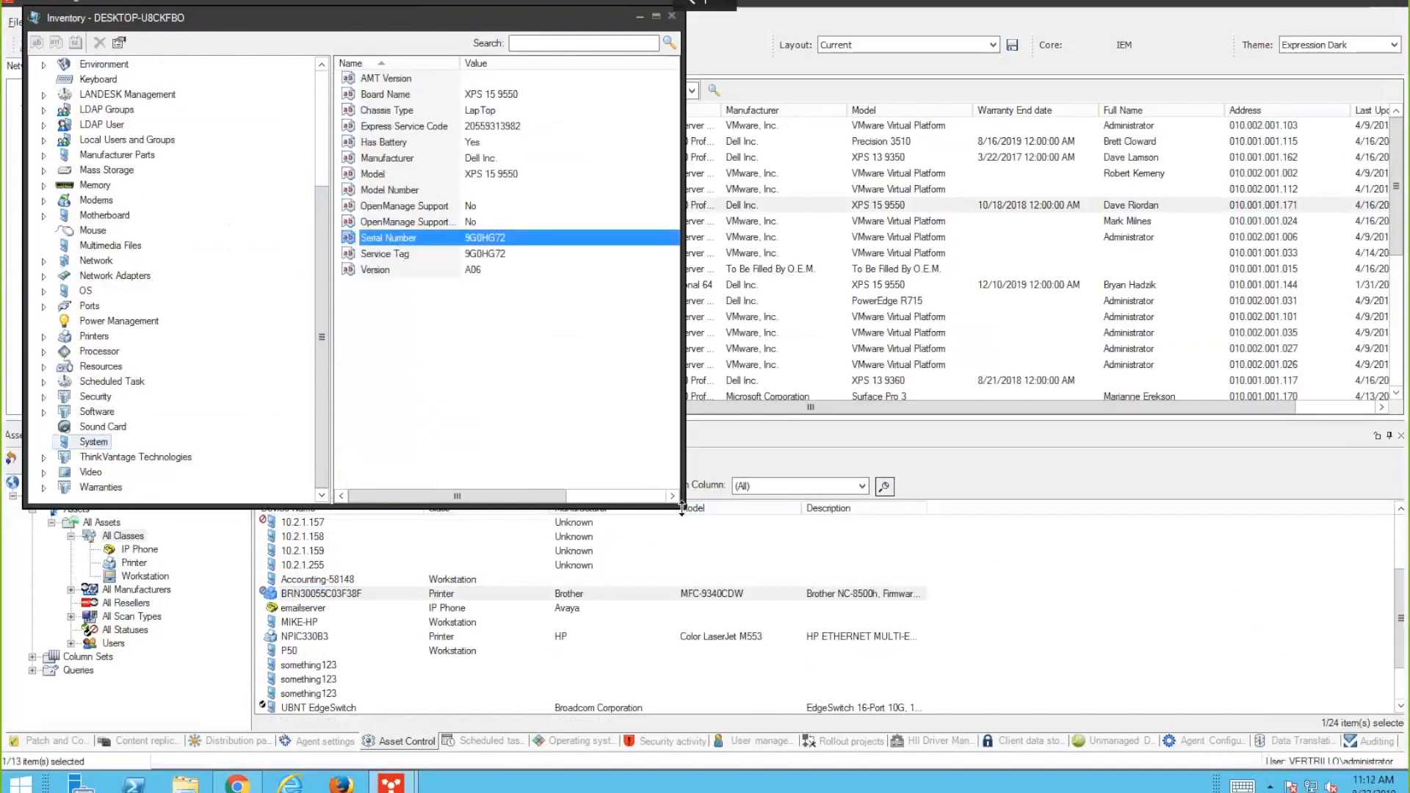
pyautogui.moveTo(684, 508); pyautogui.dragTo(712, 530)
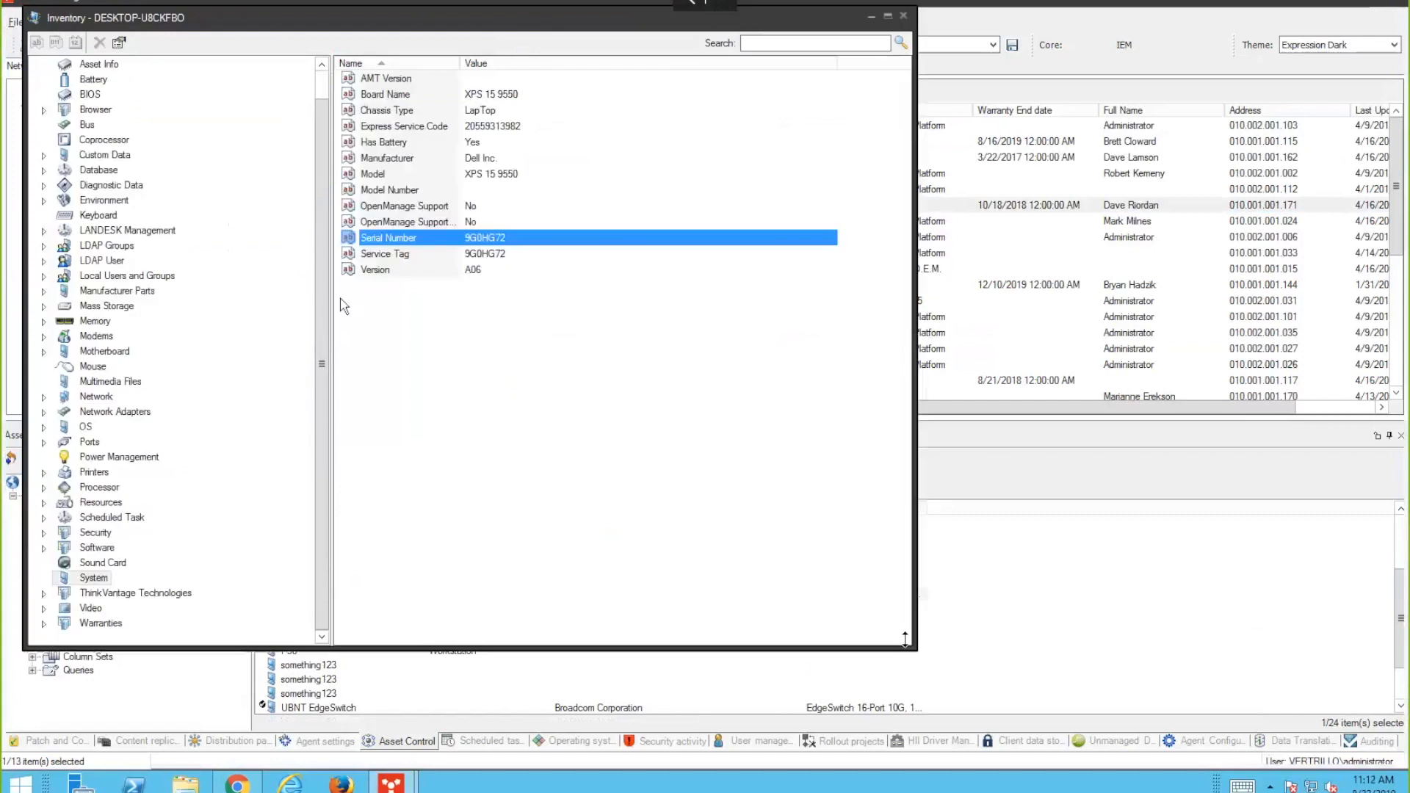
pyautogui.moveTo(251, 27); pyautogui.dragTo(288, 54)
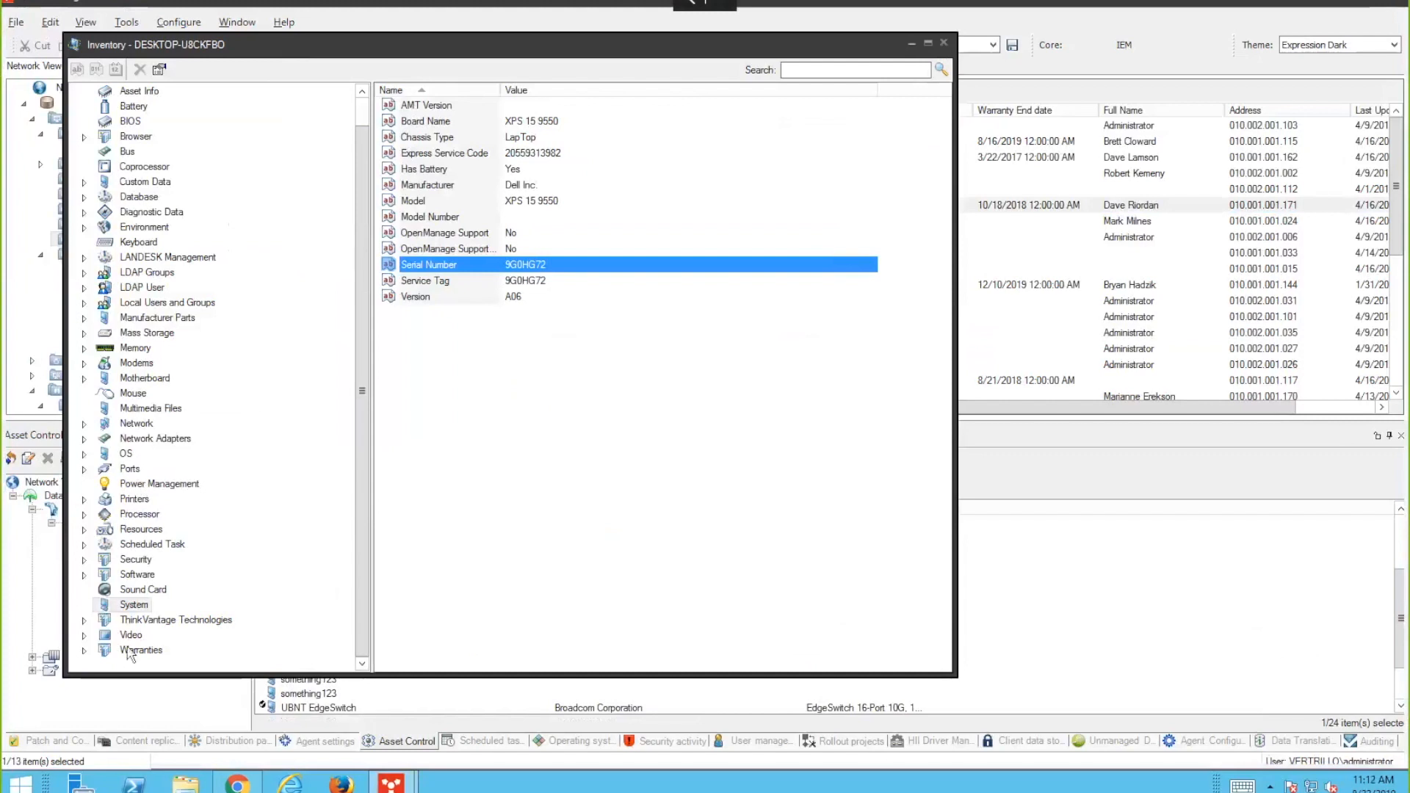
# - Expand the device's Warranties data and examine the title, start date and end date of warranty 0
pyautogui.doubleClick(130, 651)
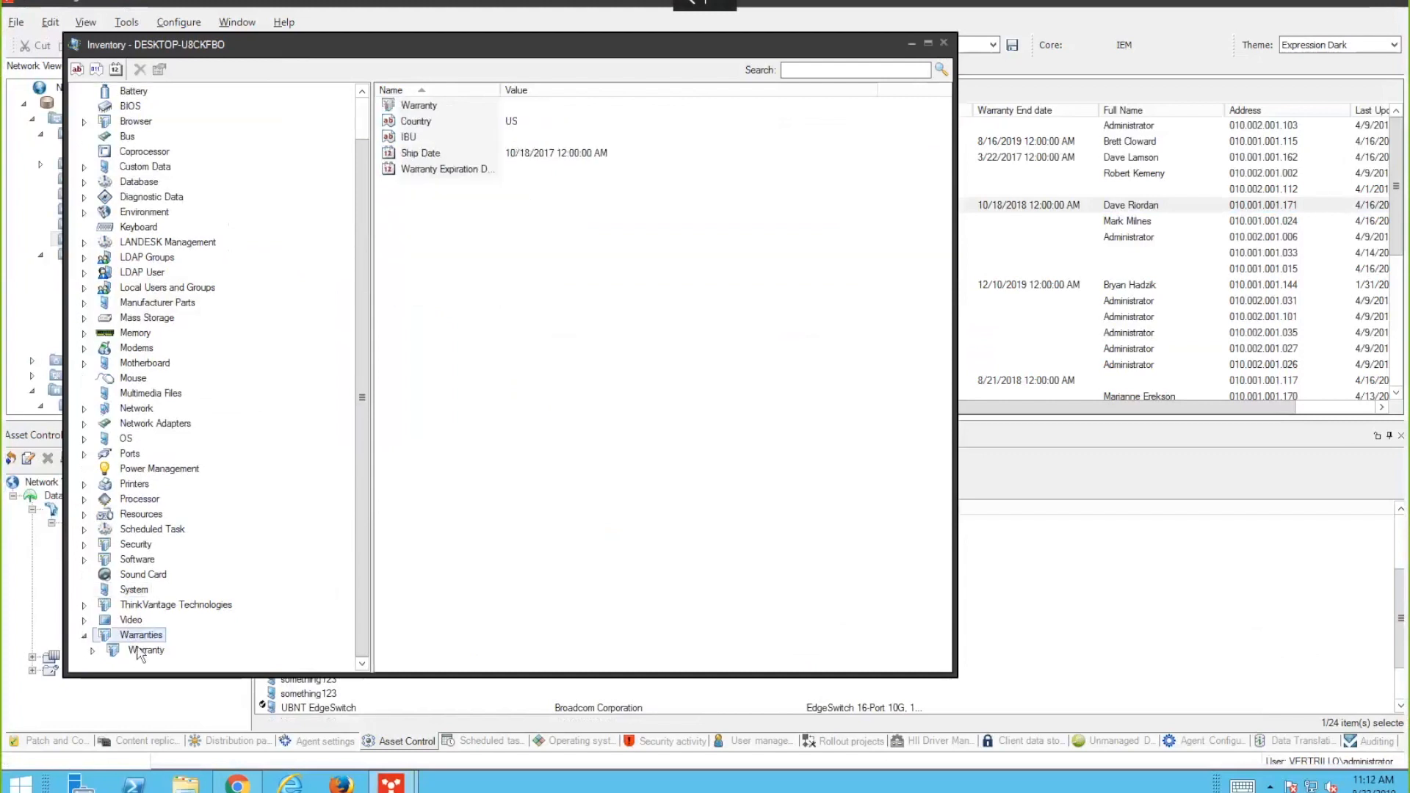
pyautogui.doubleClick(140, 651)
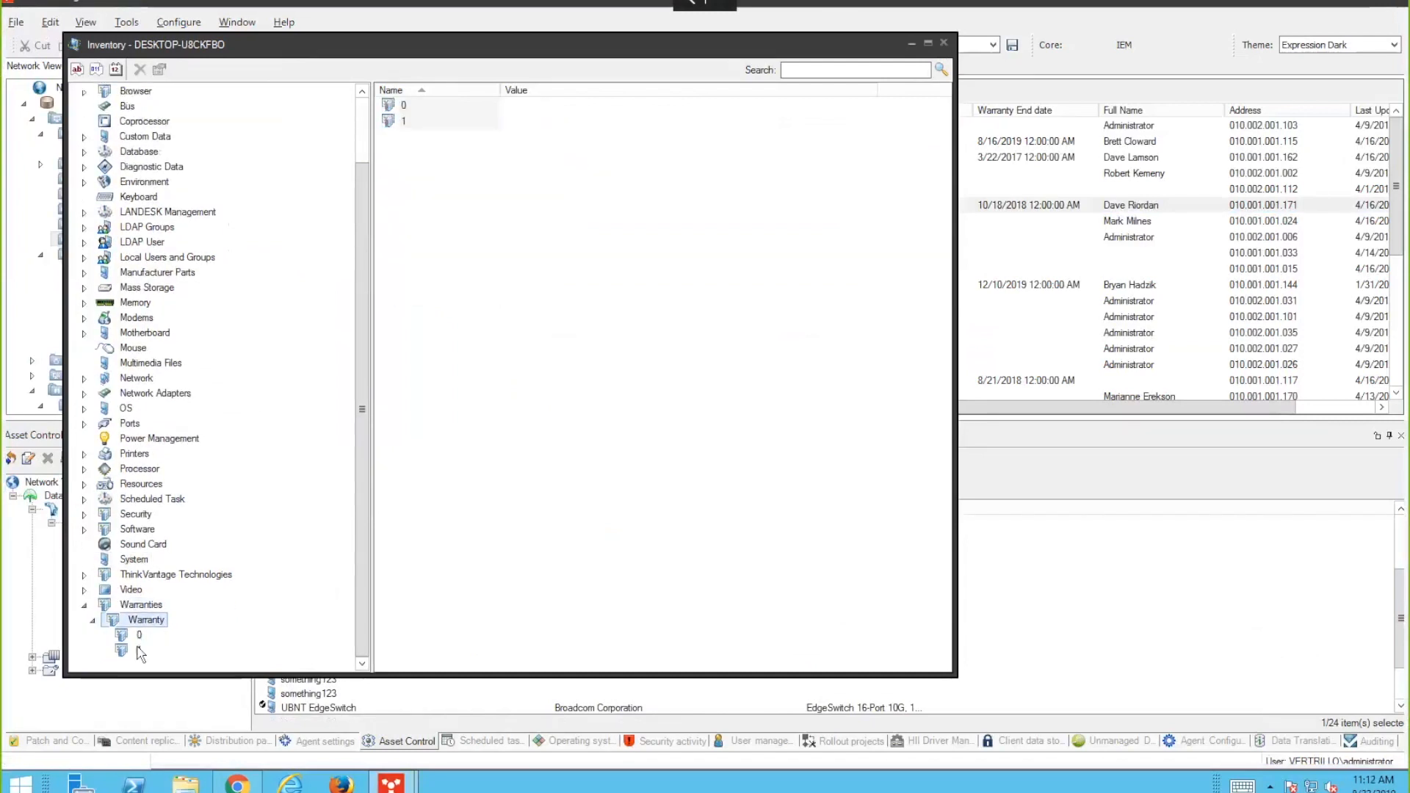
pyautogui.click(139, 636)
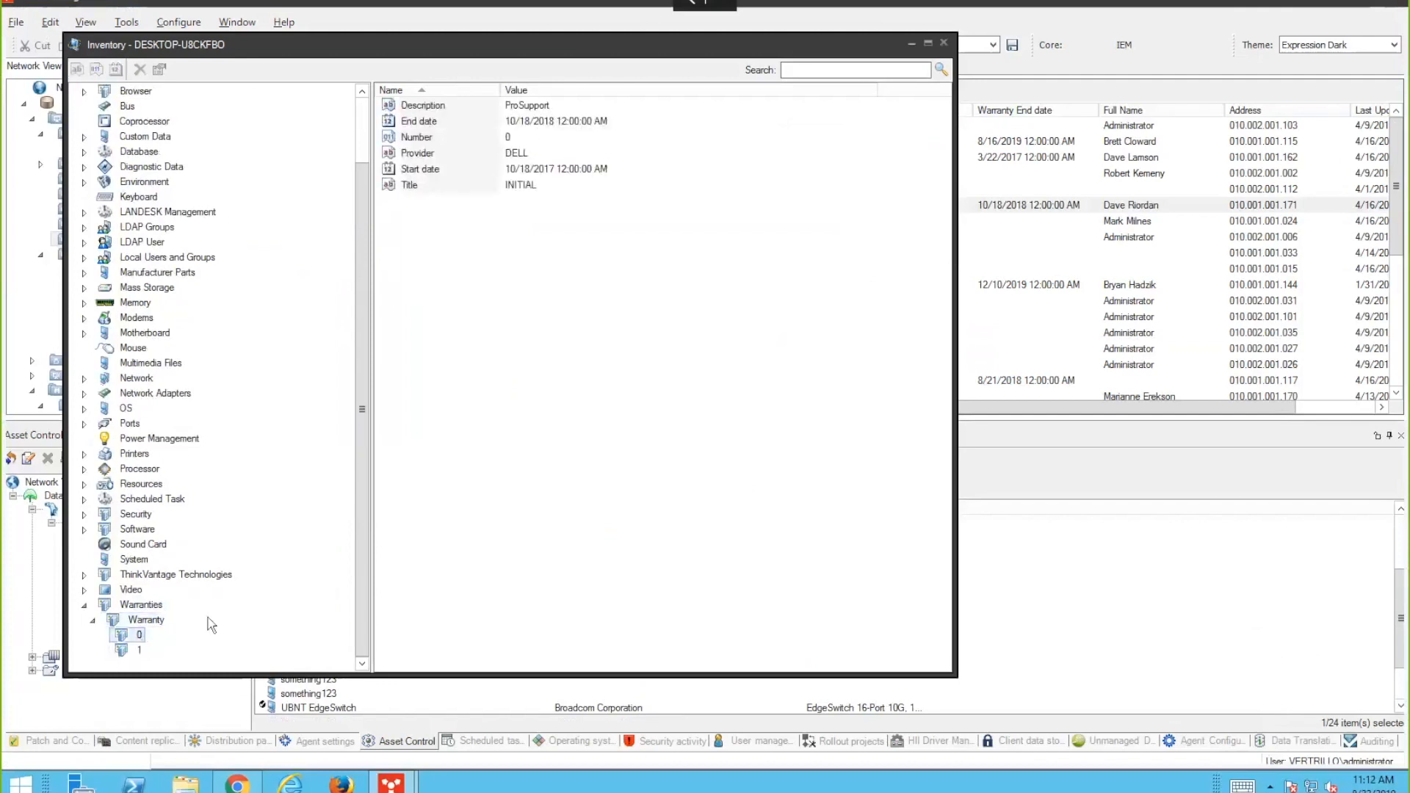
pyautogui.click(519, 126)
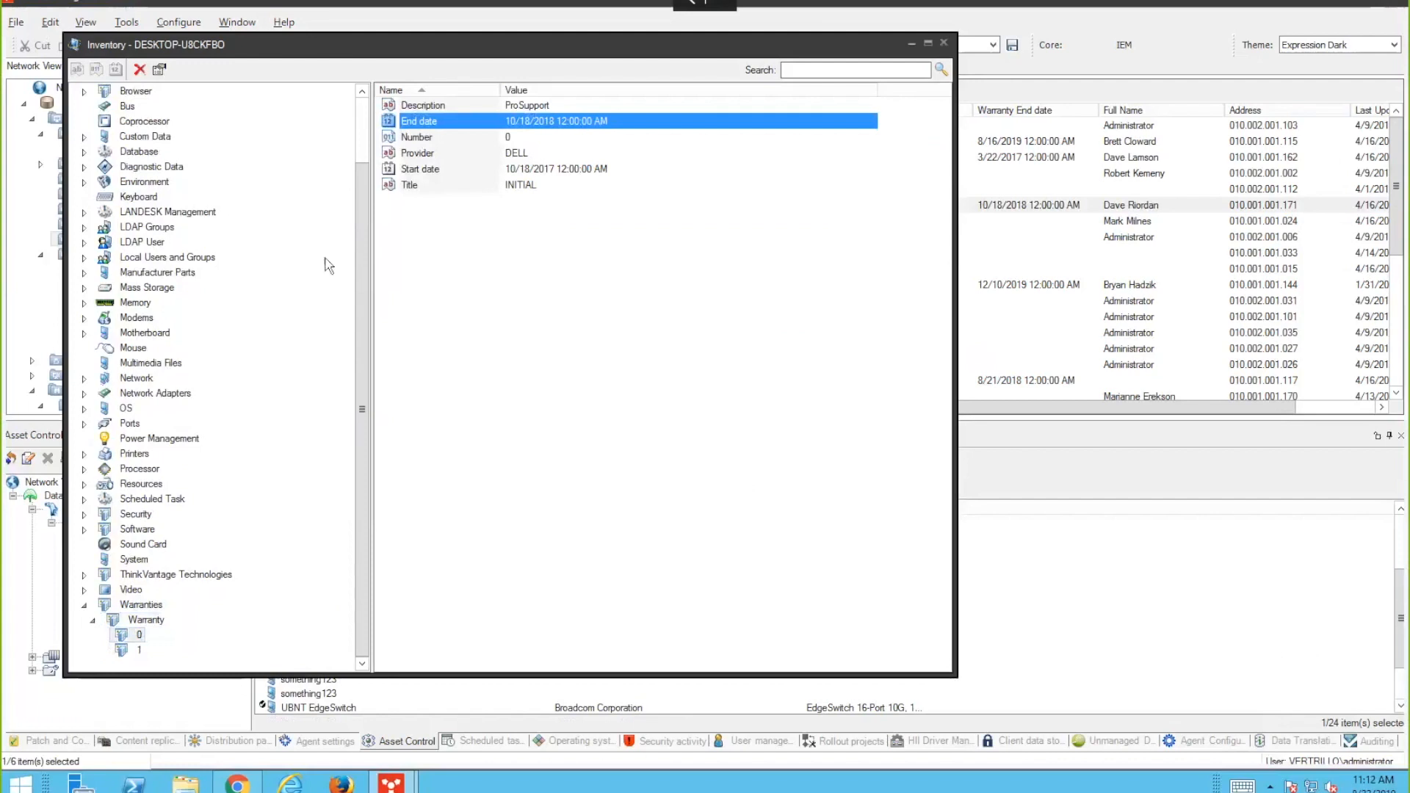
pyautogui.click(491, 186)
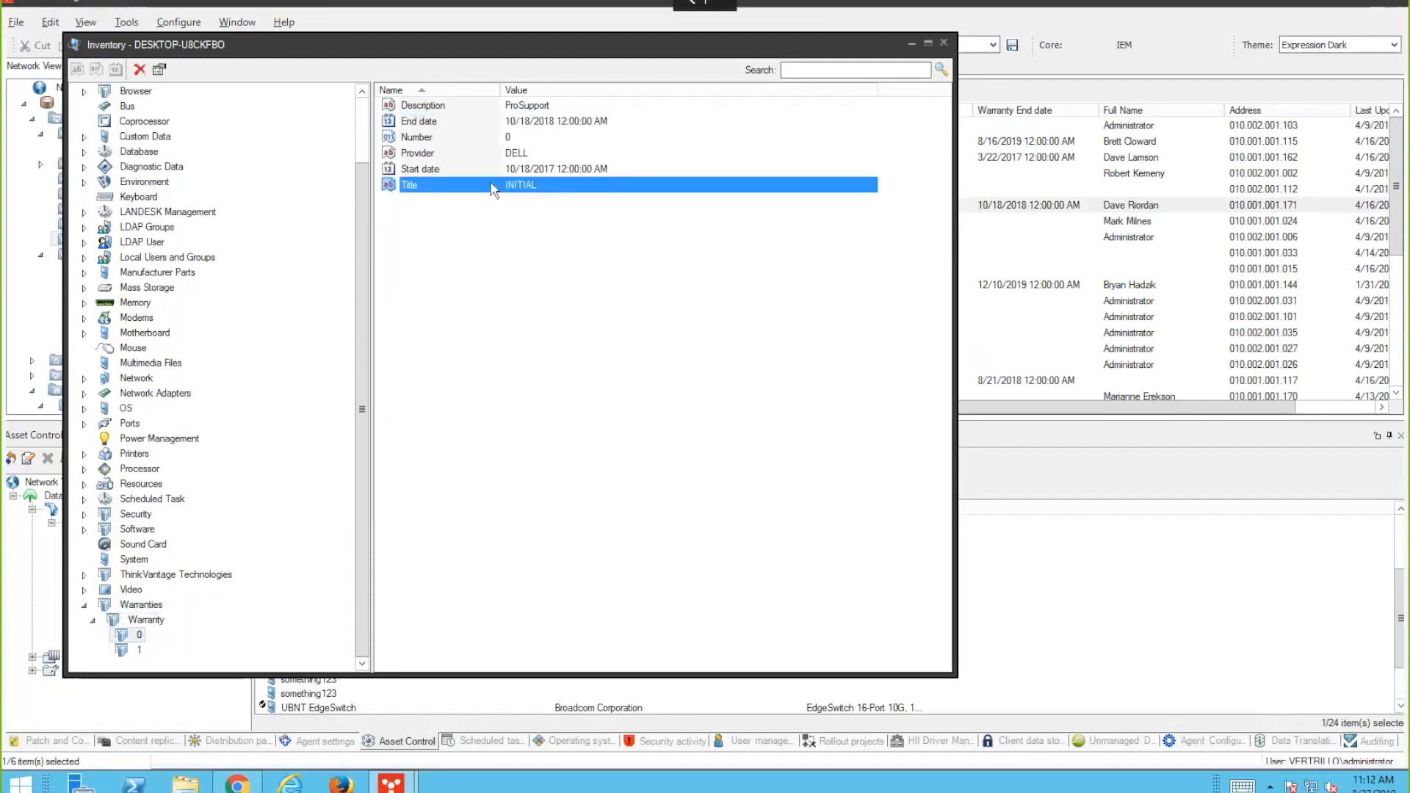
pyautogui.click(534, 171)
pyautogui.click(542, 122)
# - Examine the dates and description of warranty 1, and return to the device's System details
pyautogui.click(140, 651)
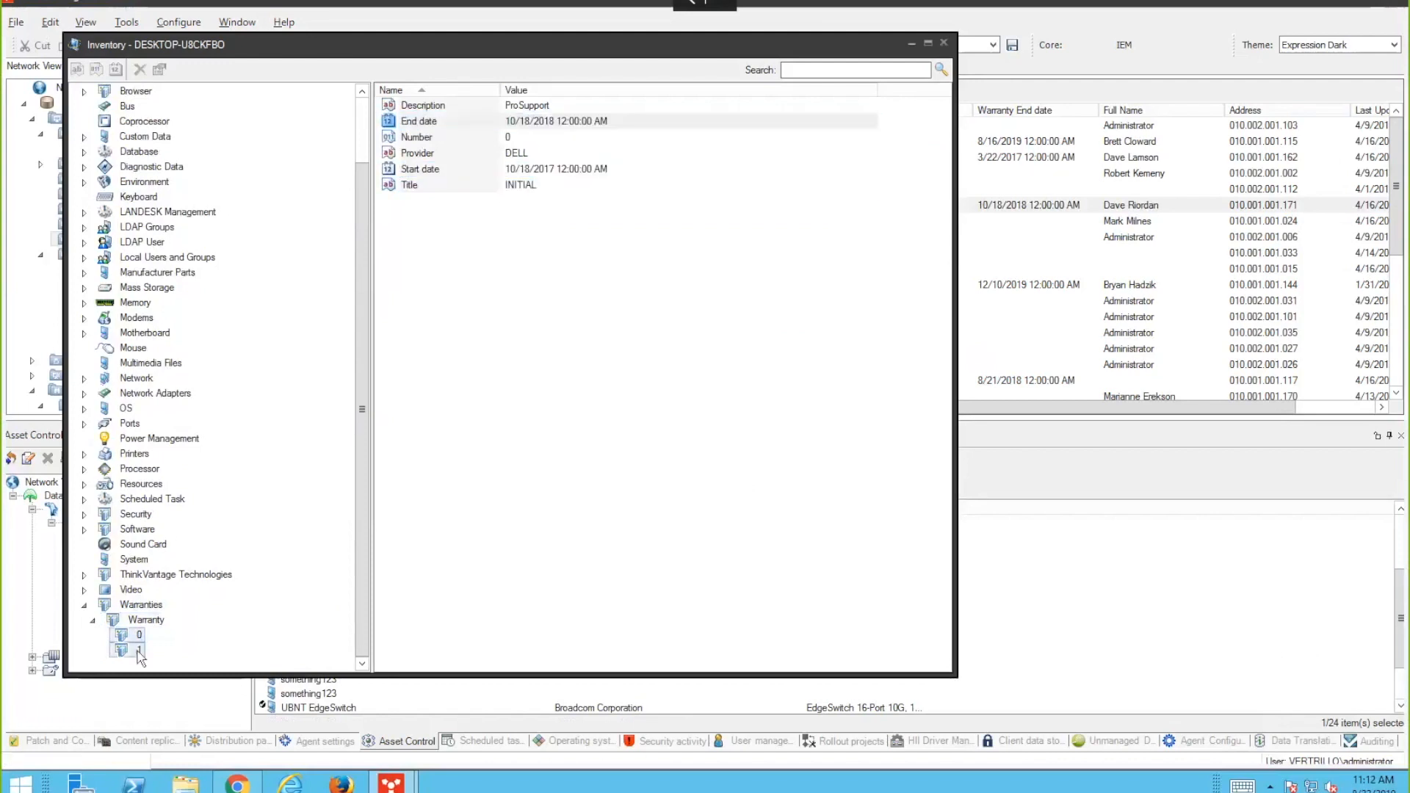
pyautogui.click(579, 170)
pyautogui.click(581, 120)
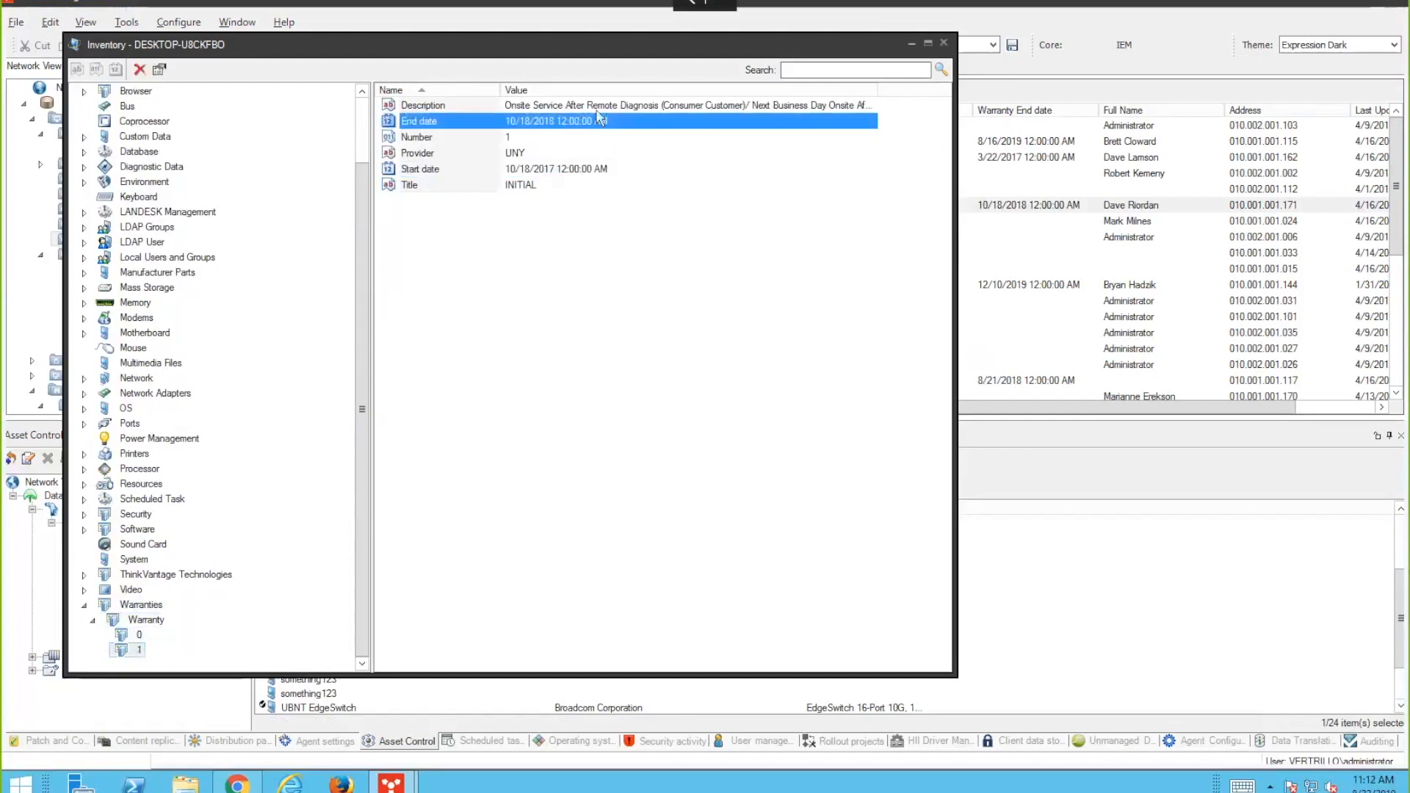
pyautogui.click(596, 108)
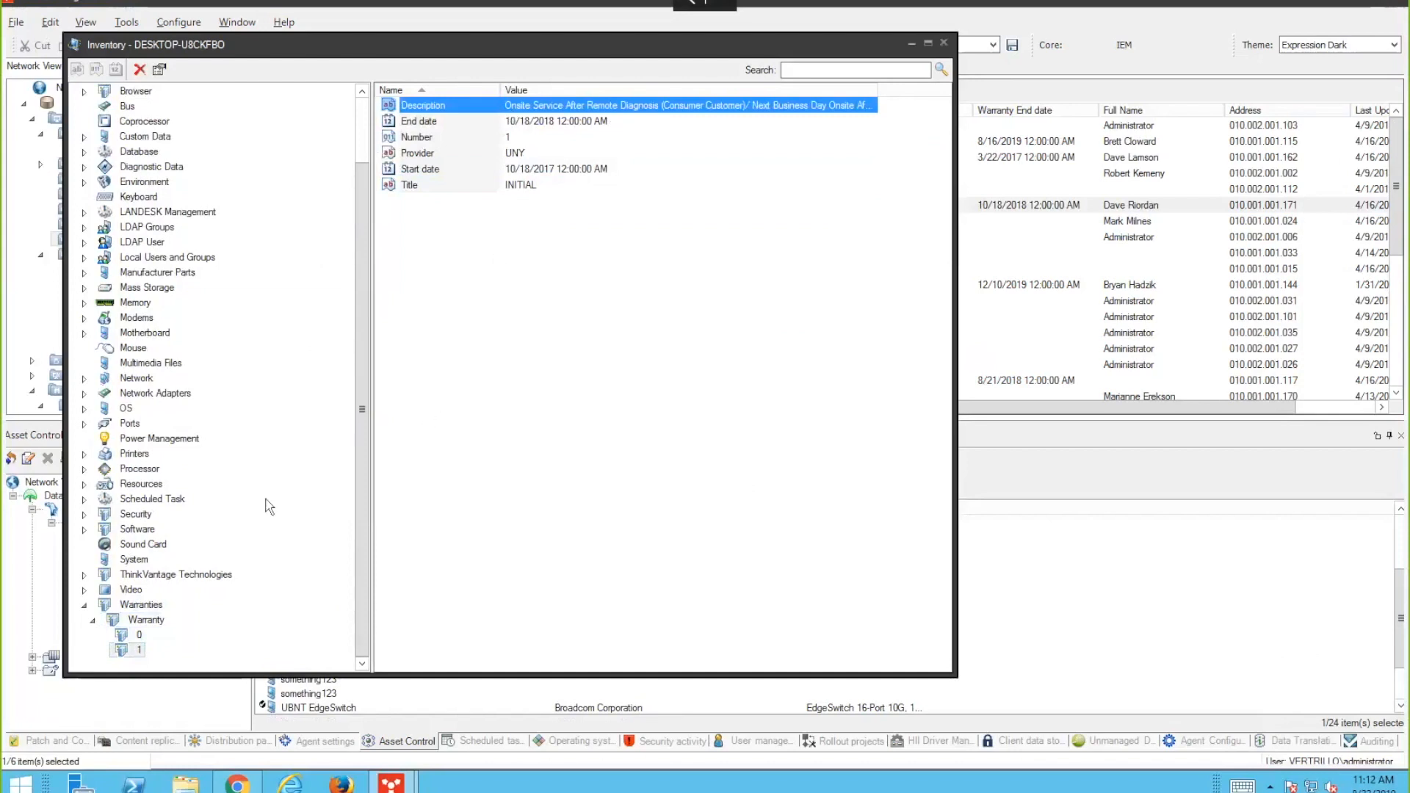
pyautogui.click(147, 545)
pyautogui.click(143, 560)
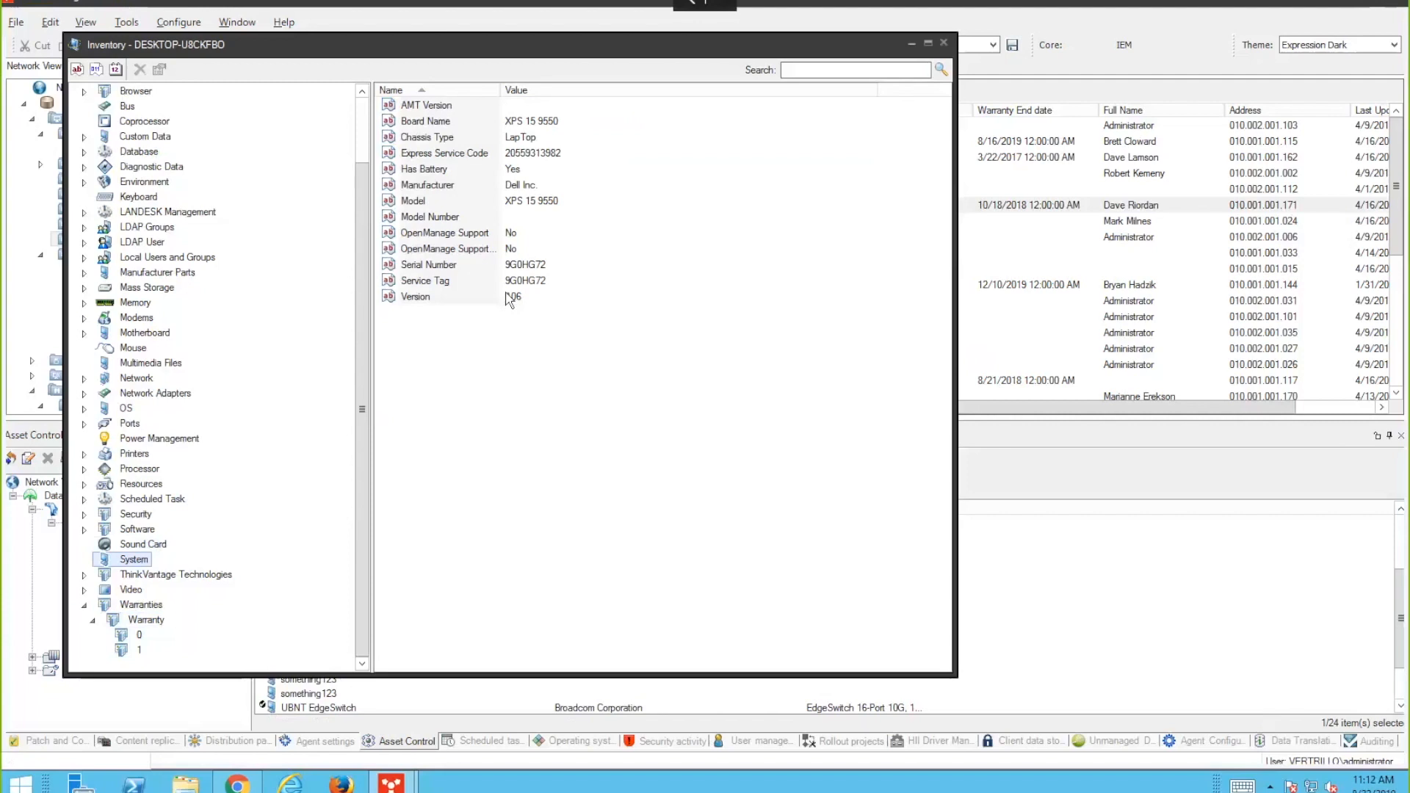
# - Add a string named Asset Tag with the value 213416546 to the device's Custom Data and close the inventory
pyautogui.scroll(2, 183, 213)
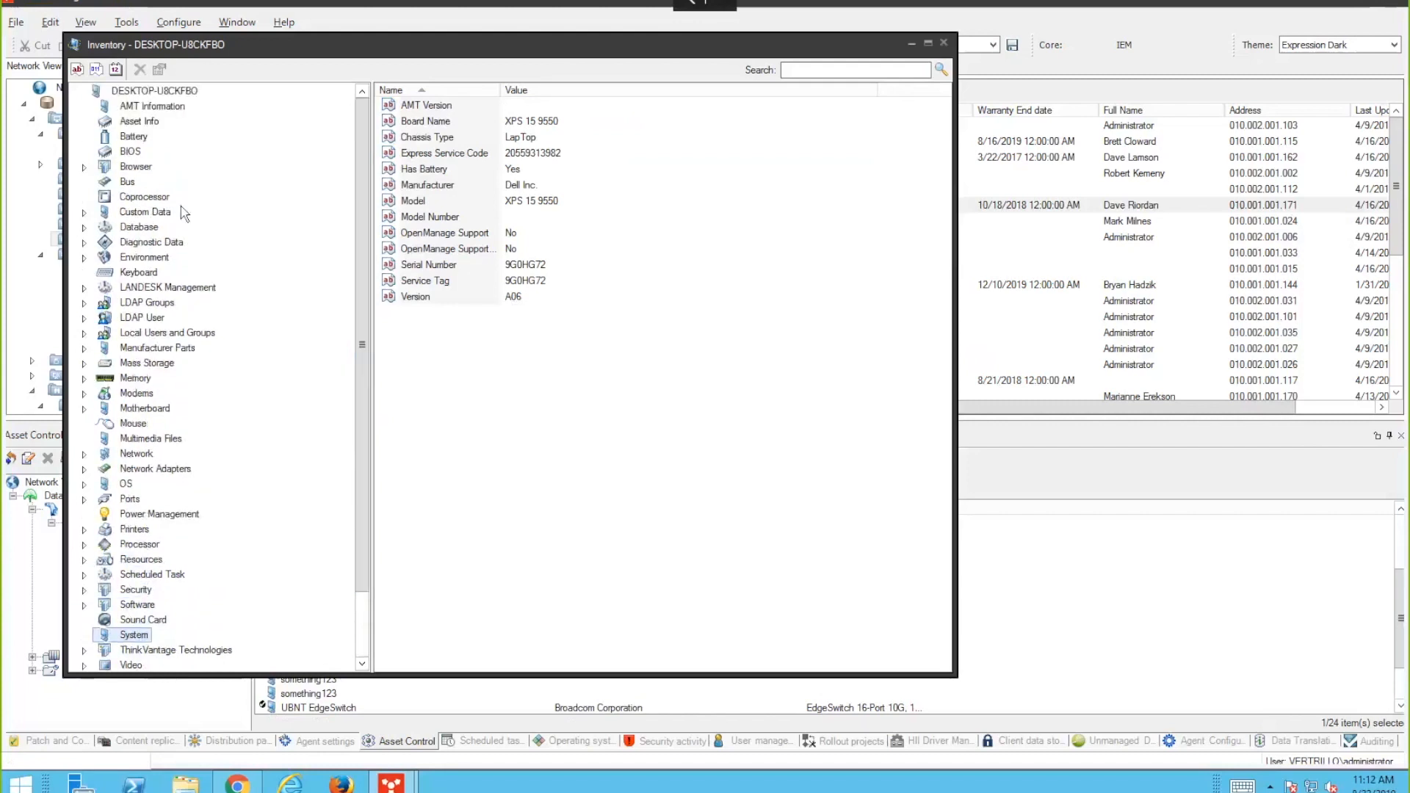
pyautogui.doubleClick(144, 214)
pyautogui.rightClick(436, 219)
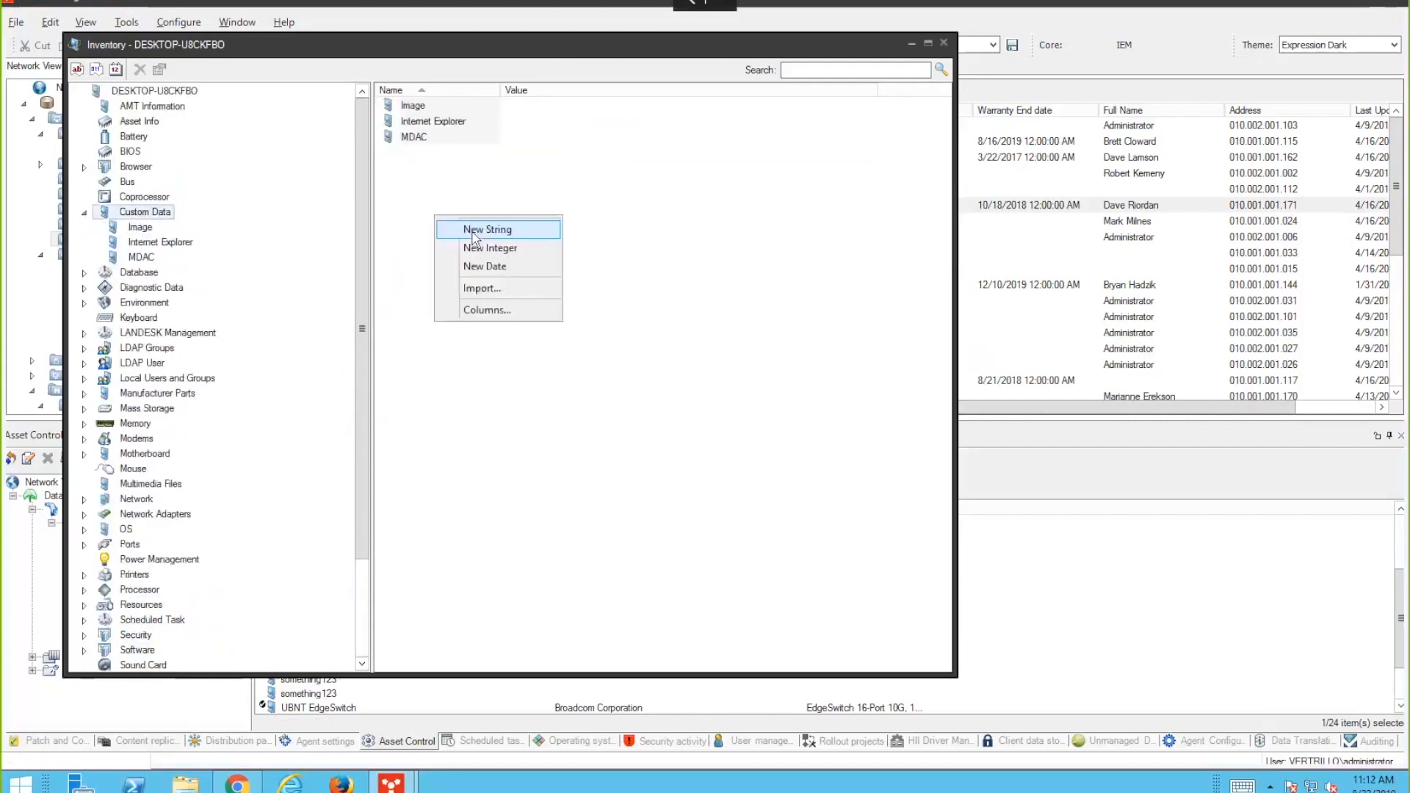
pyautogui.click(487, 229)
pyautogui.write('Asset ')
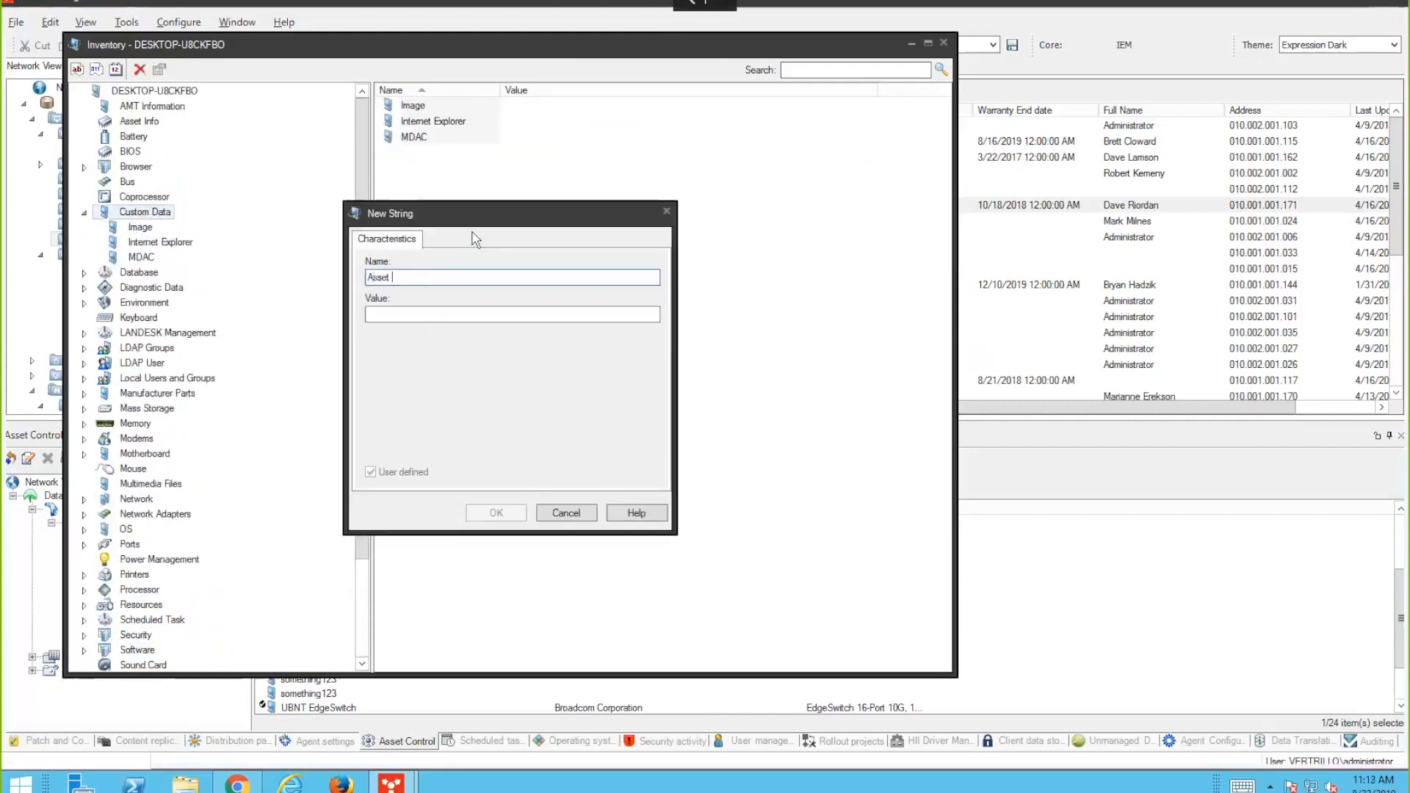
pyautogui.write('Tag 213416546')
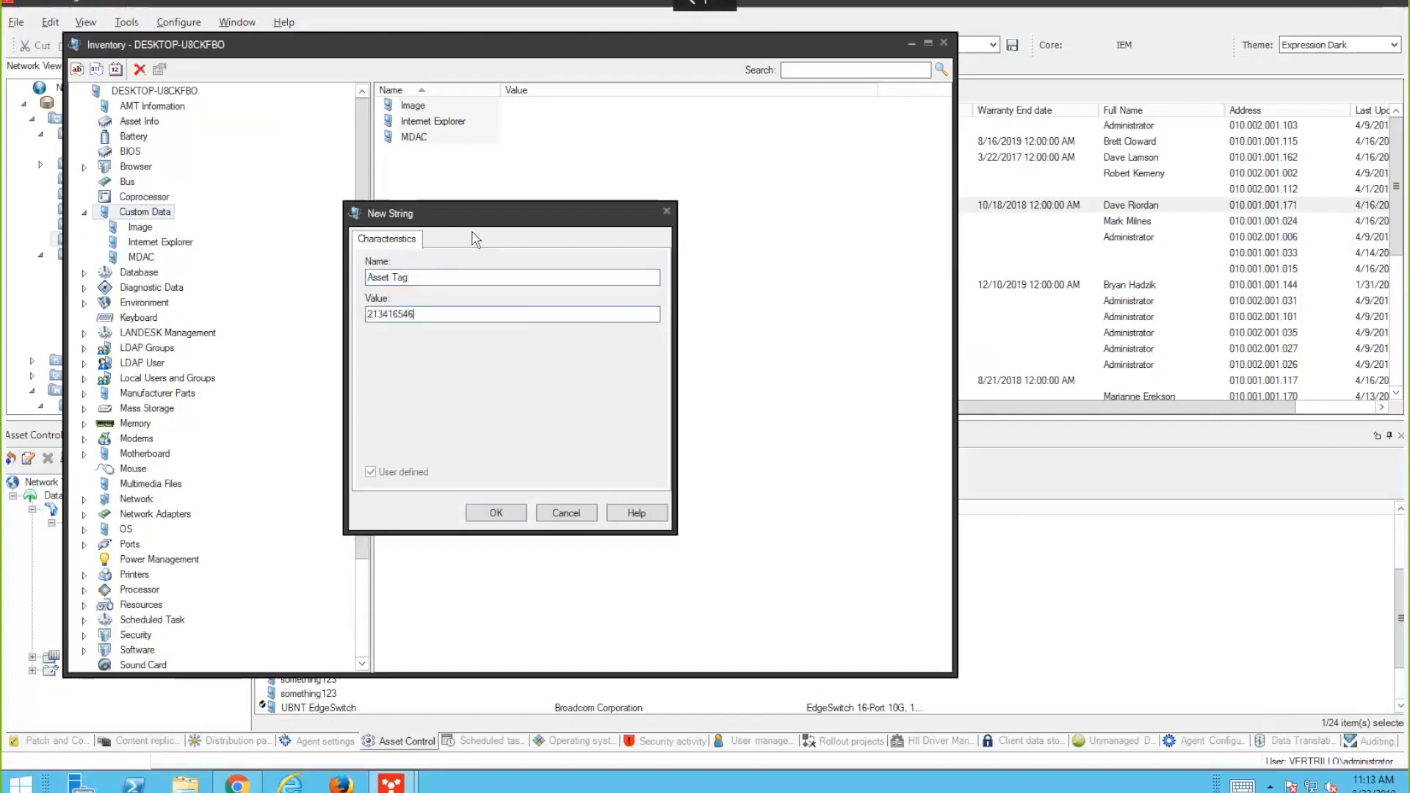
pyautogui.click(507, 514)
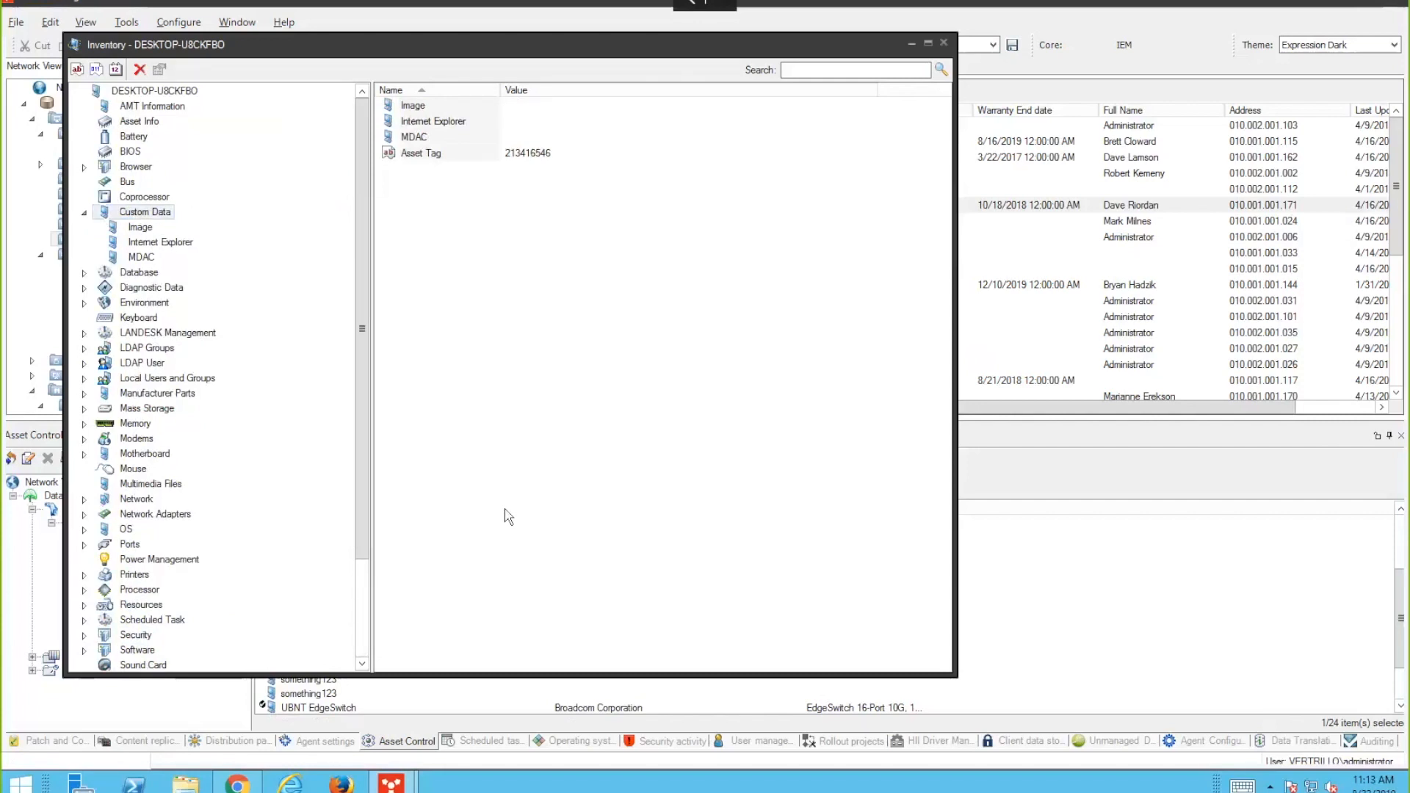
pyautogui.click(944, 42)
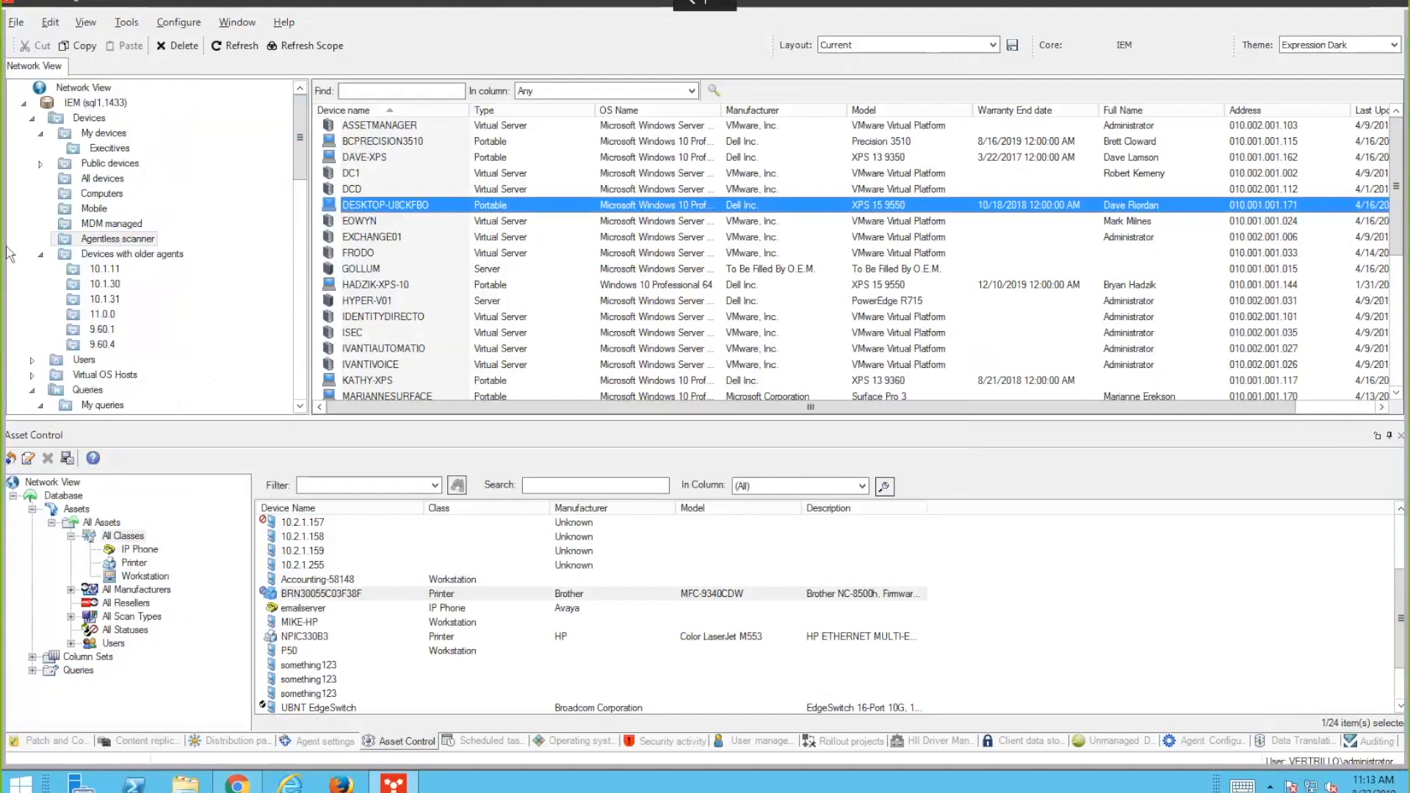
# - Collapse the Devices with older agents group and start a new query named Dell Workstations in My queries
pyautogui.click(41, 253)
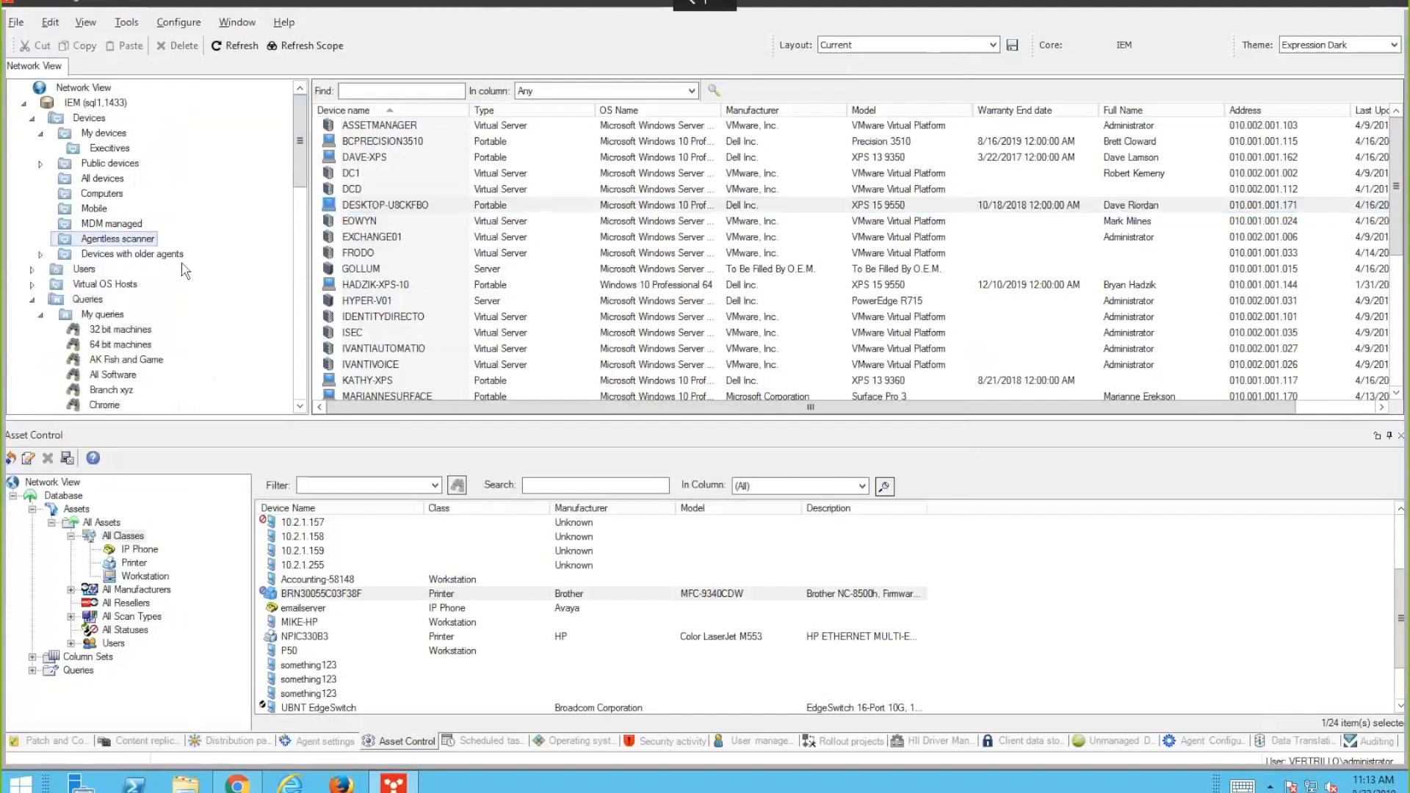
pyautogui.scroll(-2, 170, 323)
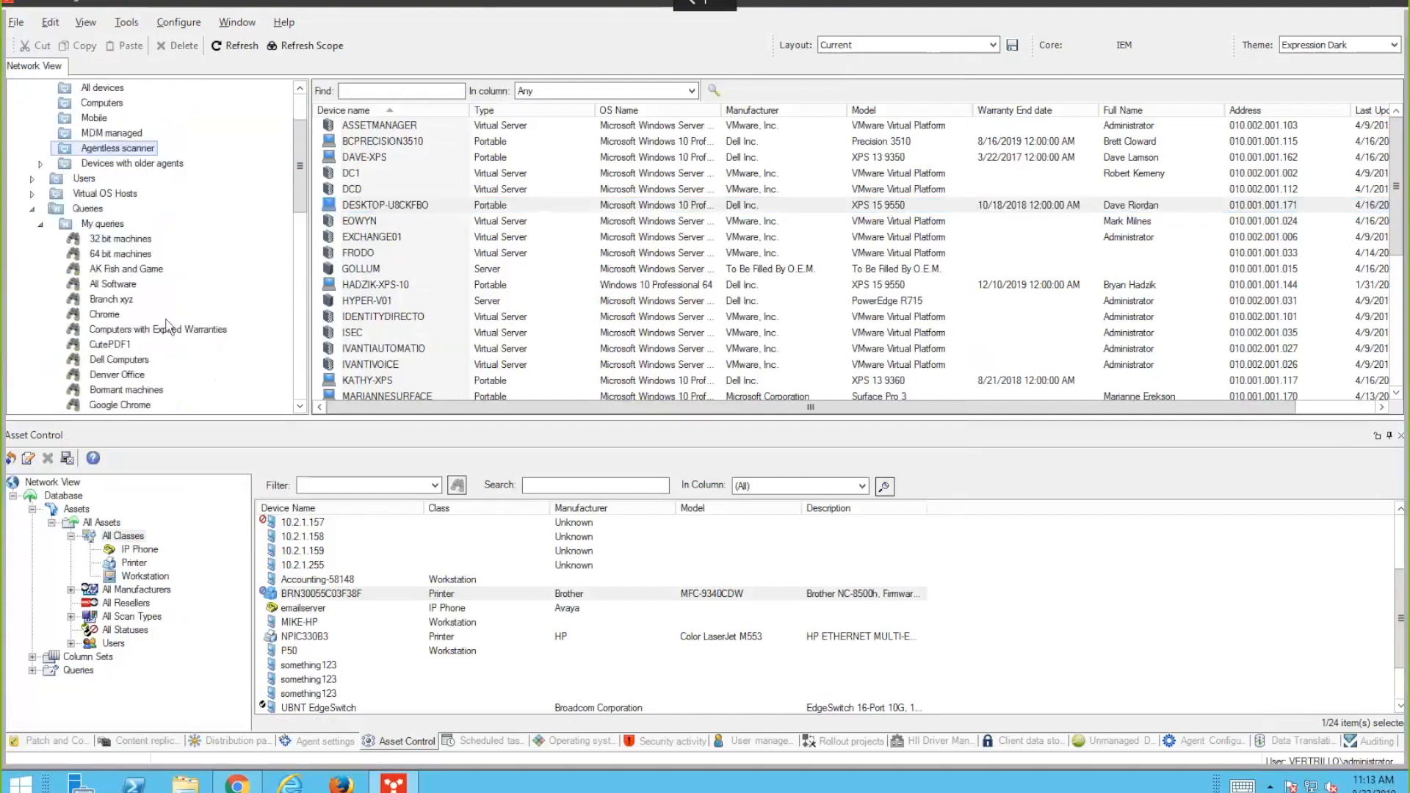
pyautogui.rightClick(86, 223)
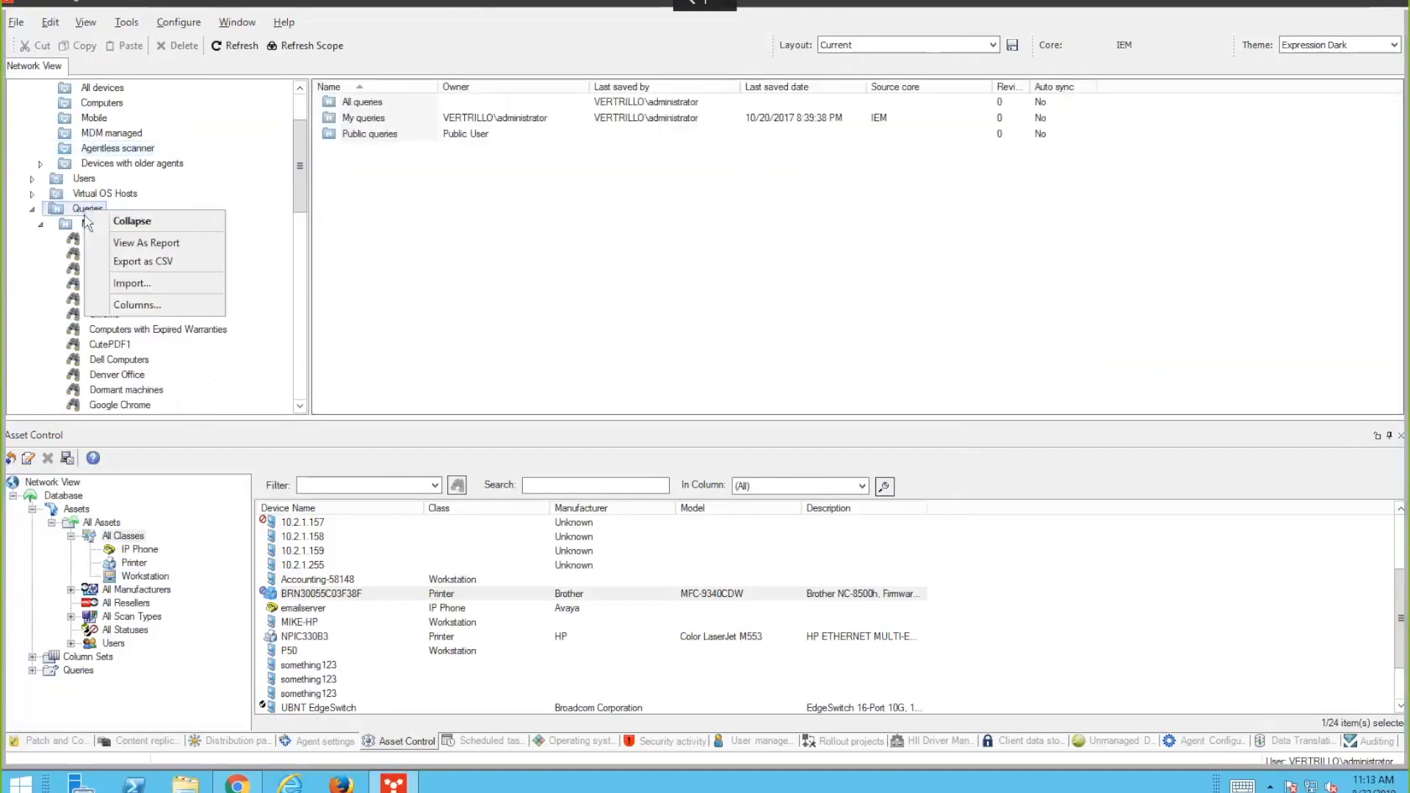
pyautogui.click(133, 290)
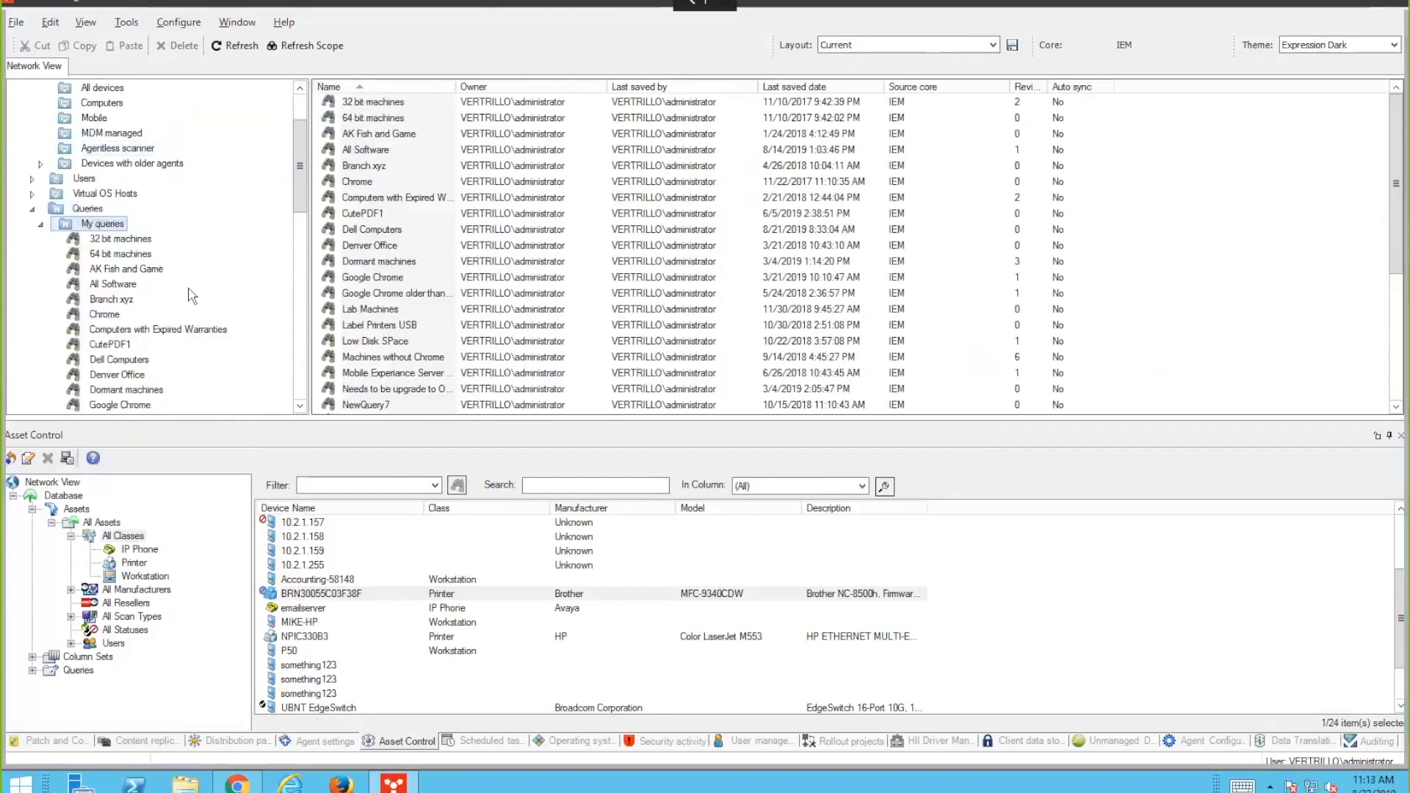
pyautogui.doubleClick(484, 112)
pyautogui.write('Del')
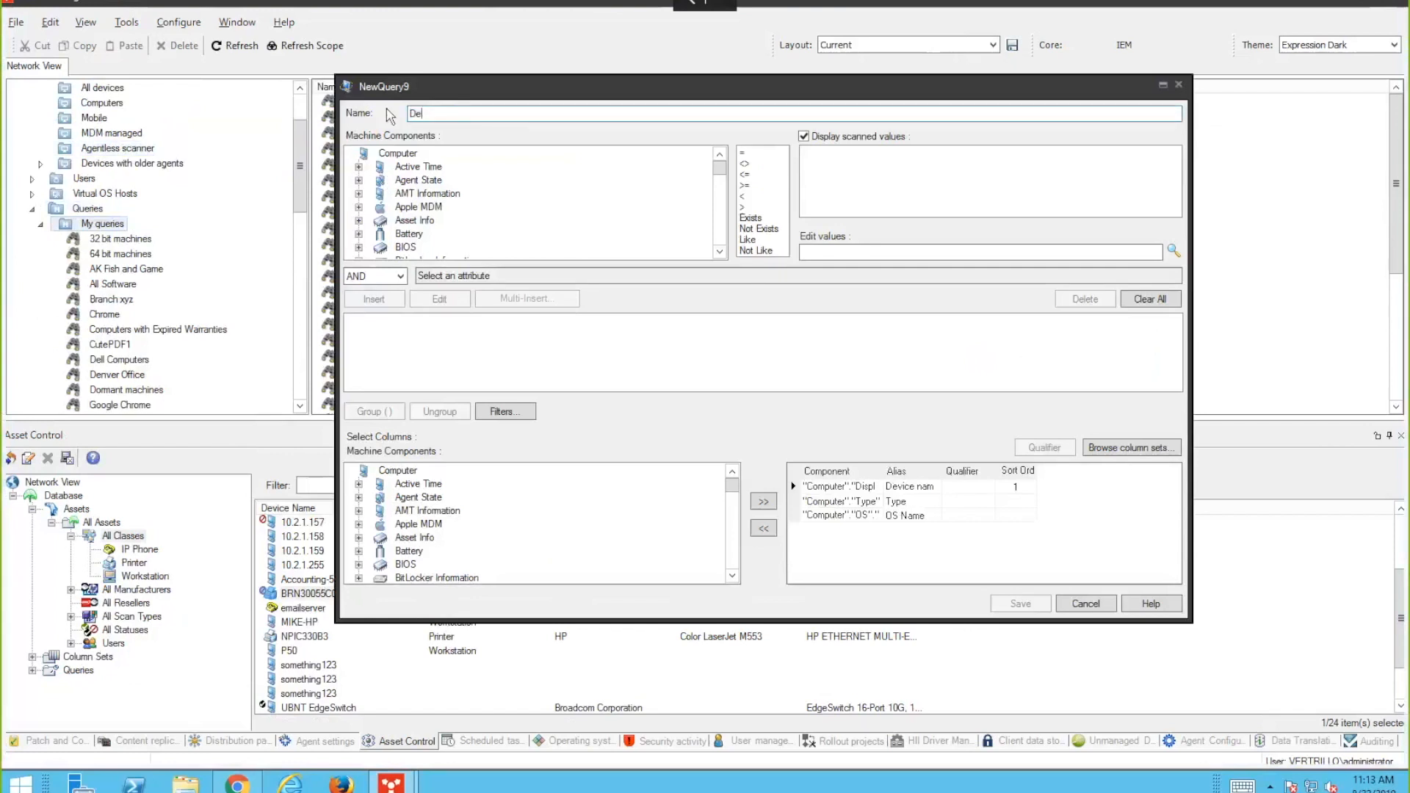
pyautogui.write('l Workstations')
pyautogui.doubleClick(434, 200)
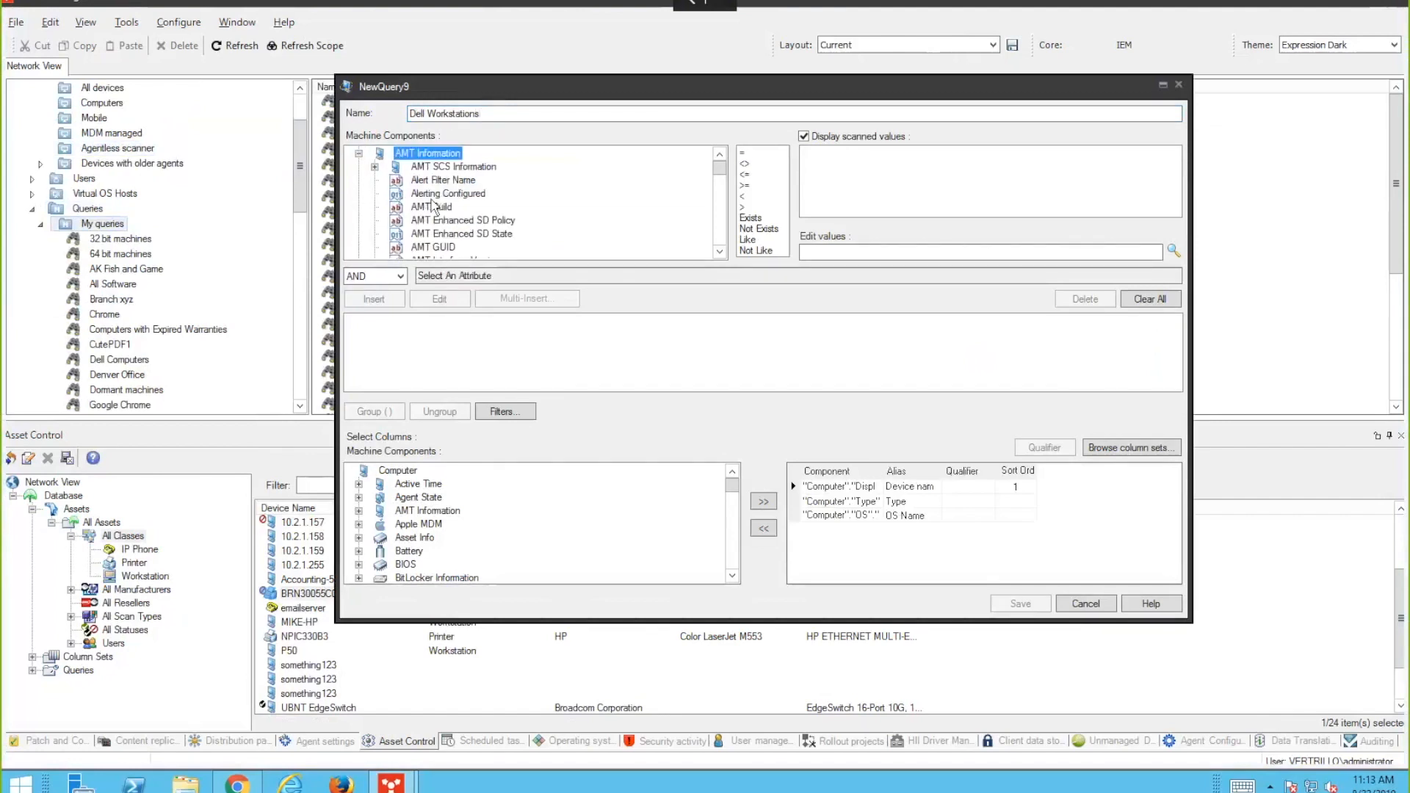
pyautogui.press('s')
pyautogui.scroll(6, 449, 157)
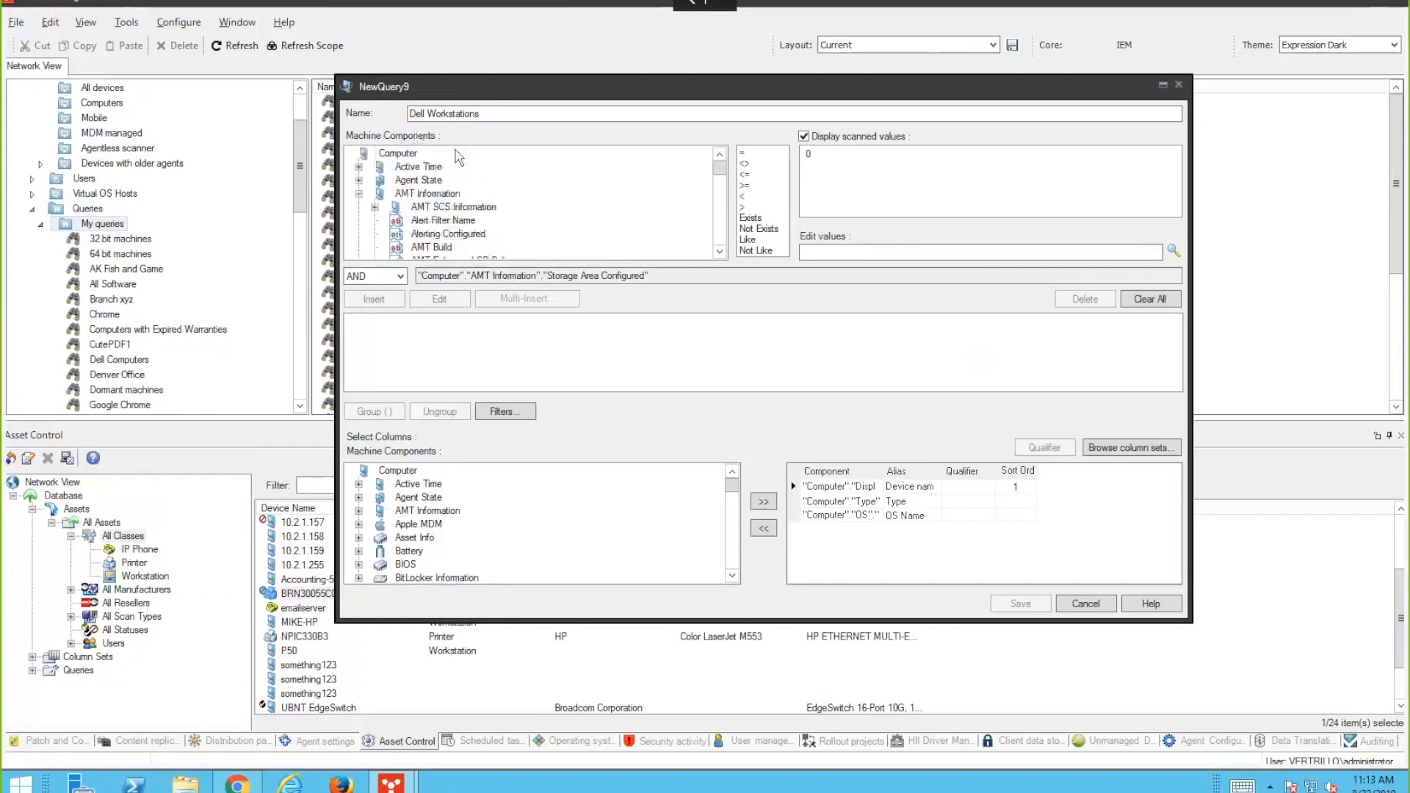
pyautogui.click(360, 194)
# - Insert a query condition requiring the System Manufacturer attribute to be Like "Dell"
pyautogui.scroll(-20, 404, 222)
pyautogui.scroll(-15, 407, 235)
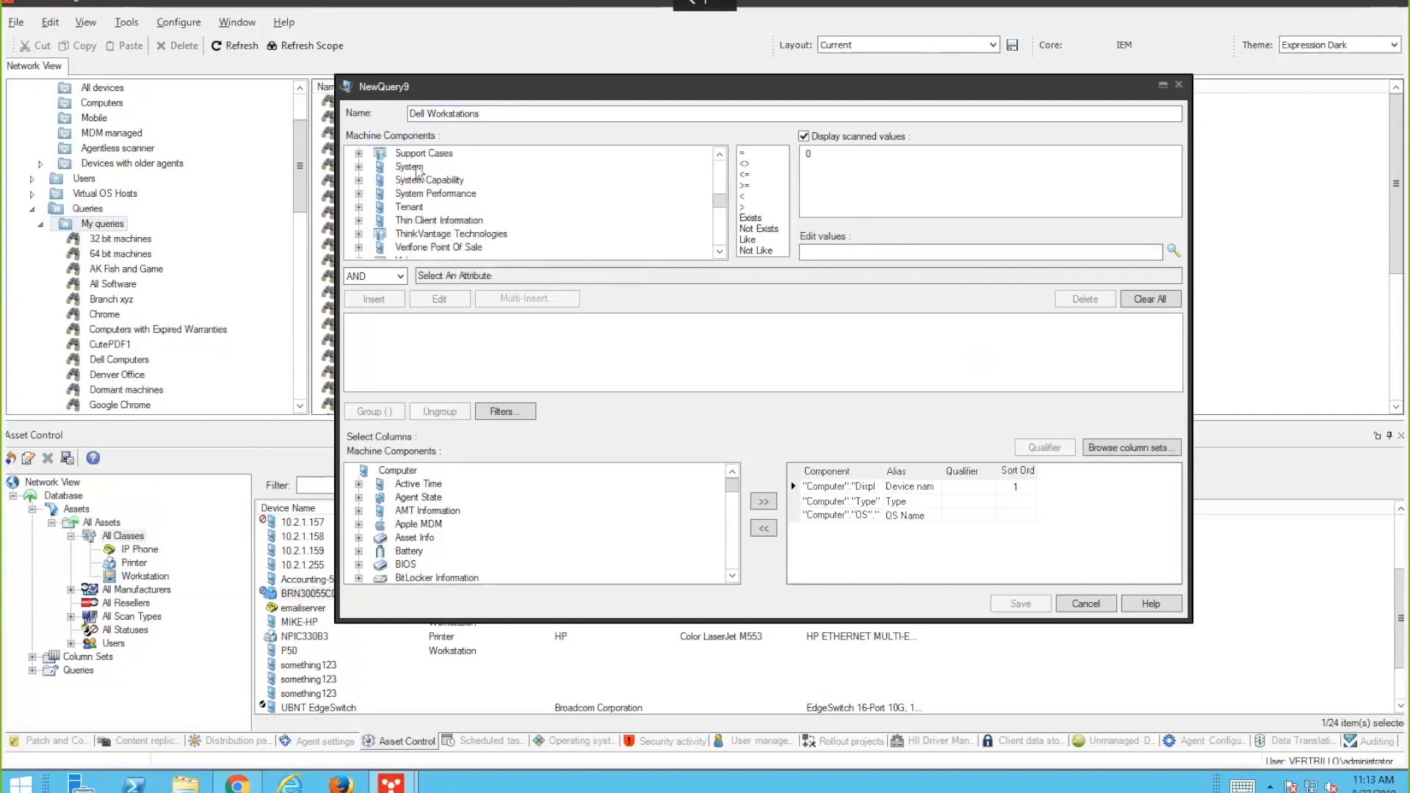
pyautogui.doubleClick(418, 170)
pyautogui.scroll(-14, 456, 233)
pyautogui.scroll(2, 456, 233)
pyautogui.scroll(5, 456, 234)
pyautogui.click(438, 180)
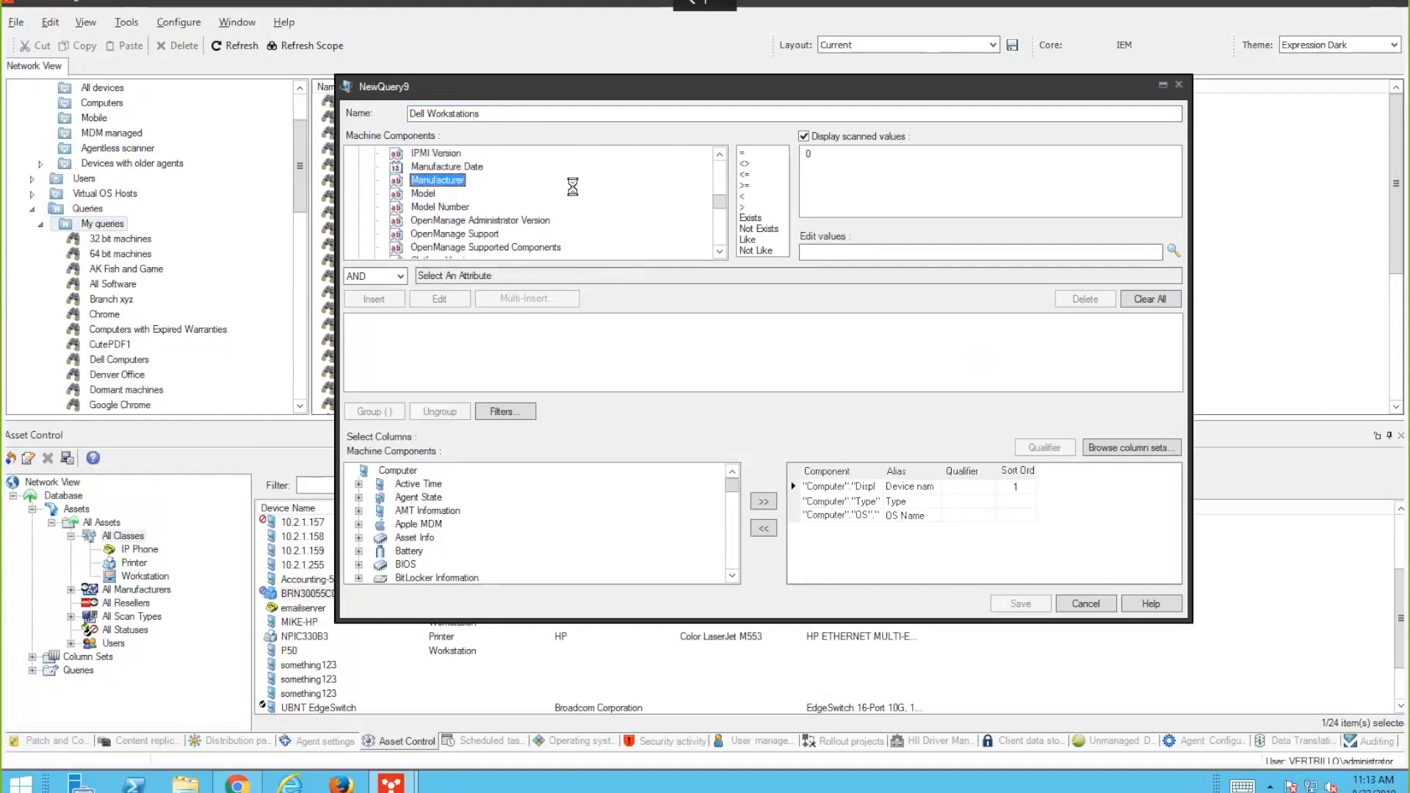
pyautogui.click(748, 240)
pyautogui.click(821, 196)
pyautogui.click(853, 252)
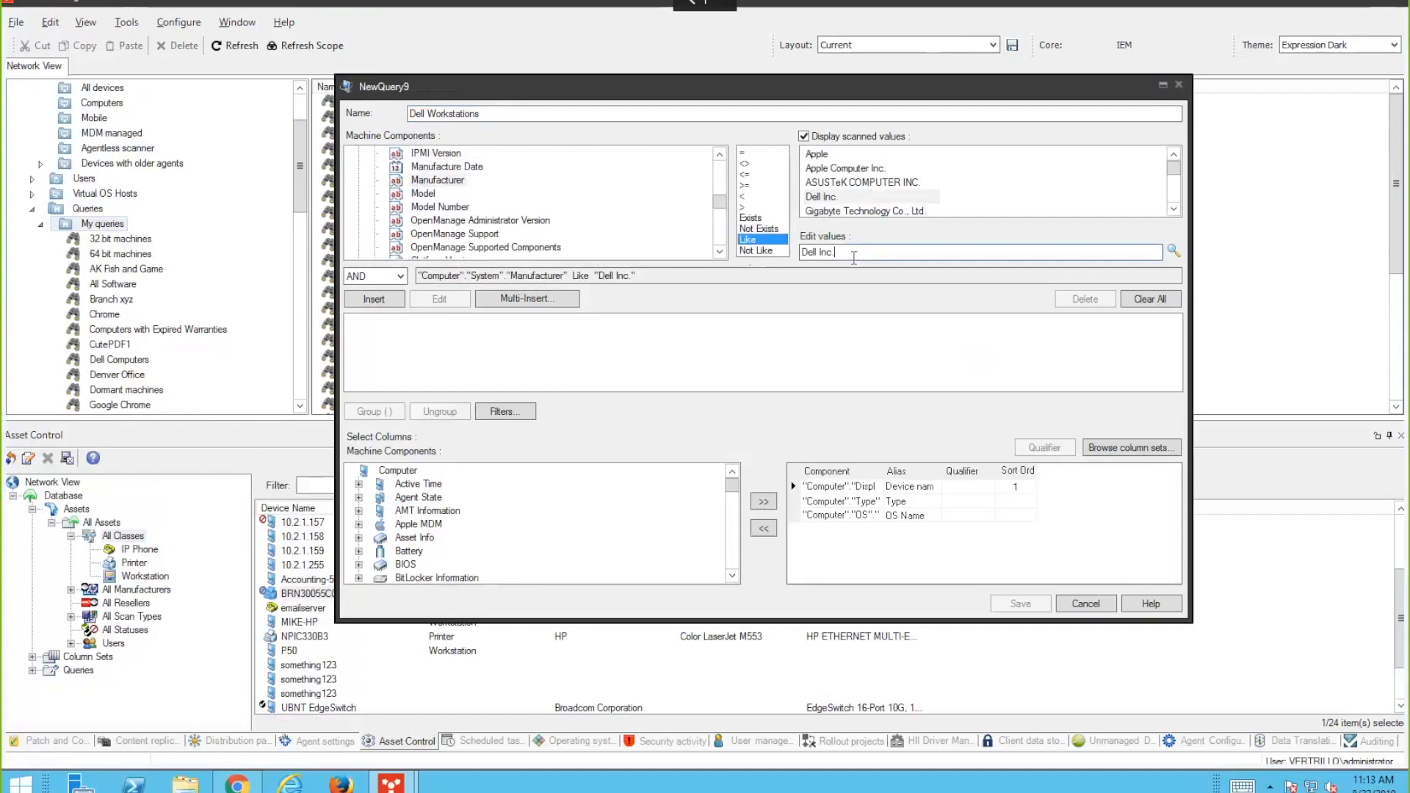
pyautogui.press('BackSpace')
pyautogui.press('BackSpace')
pyautogui.press('BackSpace')
pyautogui.press('BackSpace')
pyautogui.press('BackSpace')
pyautogui.click(374, 299)
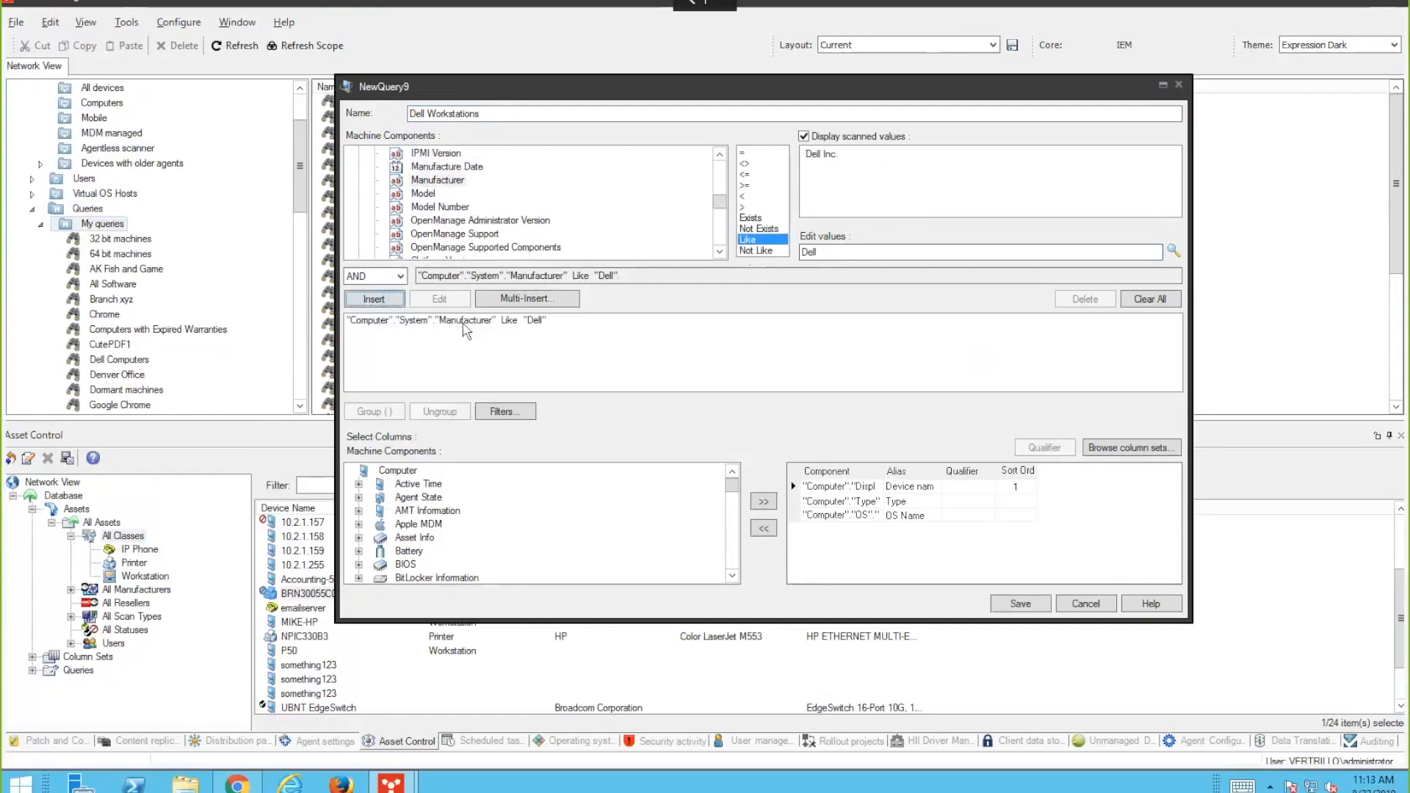
# - Remove the OS Name and Type columns from the query's selected columns
pyautogui.click(794, 517)
pyautogui.click(773, 528)
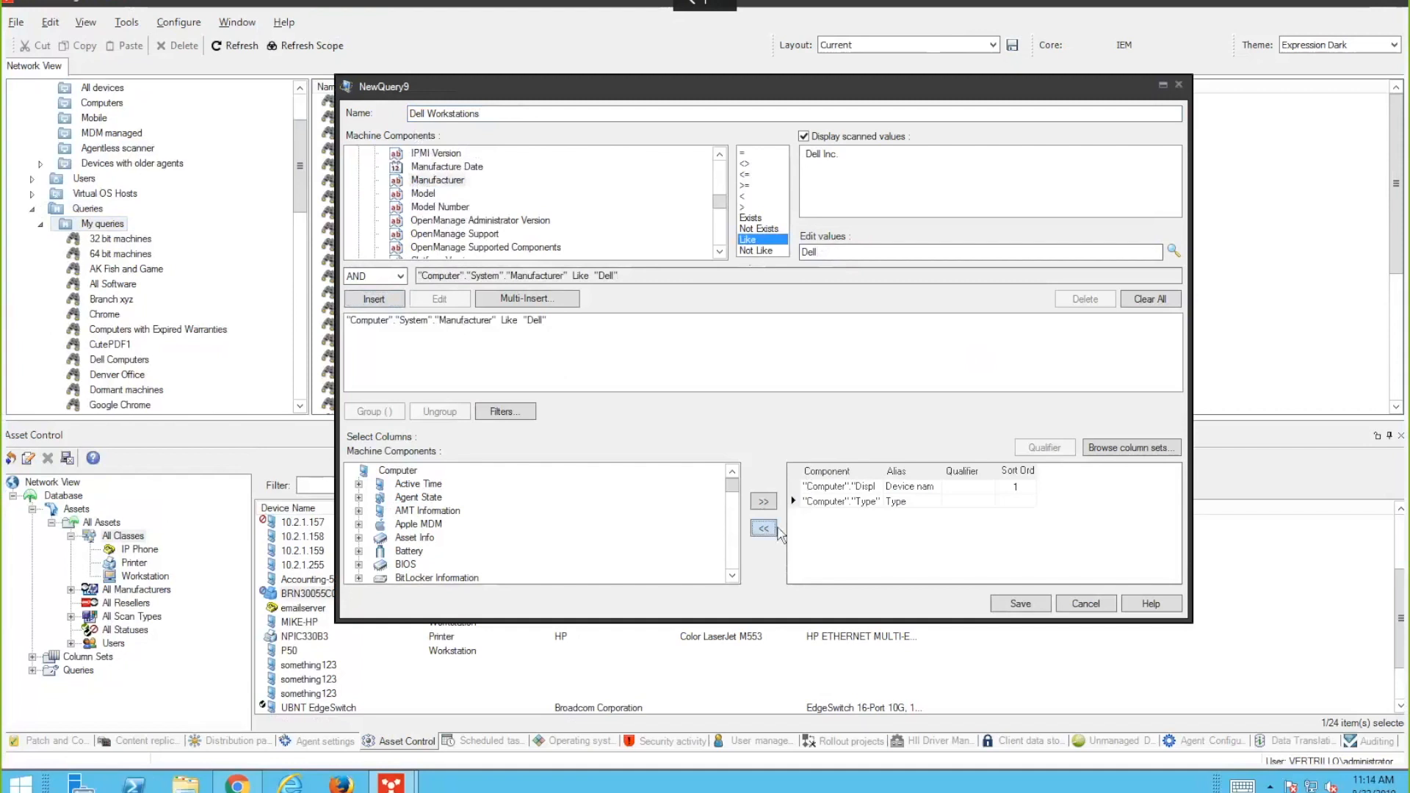
pyautogui.click(764, 528)
# - Add the System attributes Manufacturer, Model and Service Tag as columns of the Dell Workstations query
pyautogui.click(415, 524)
pyautogui.scroll(-15, 405, 536)
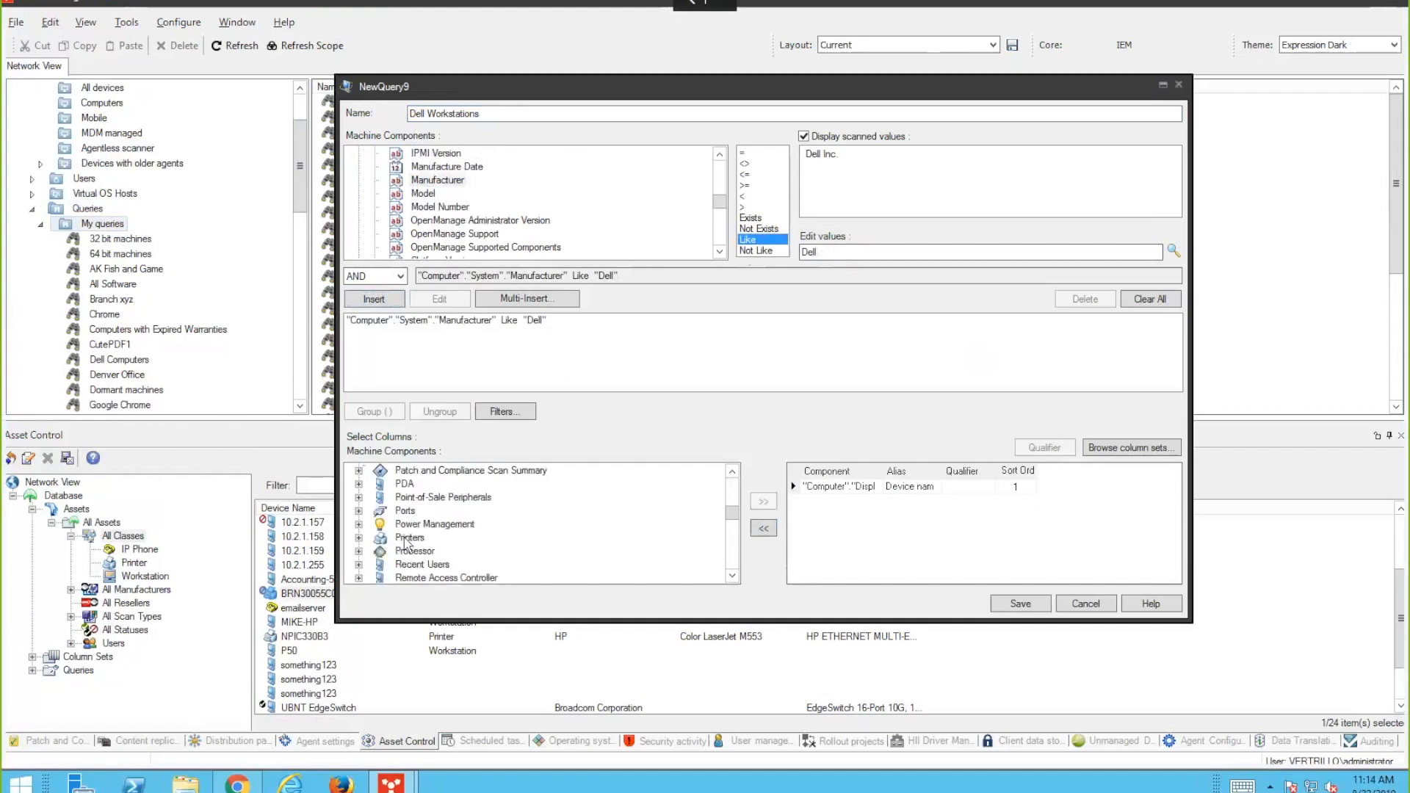
pyautogui.doubleClick(409, 512)
pyautogui.scroll(-7, 442, 544)
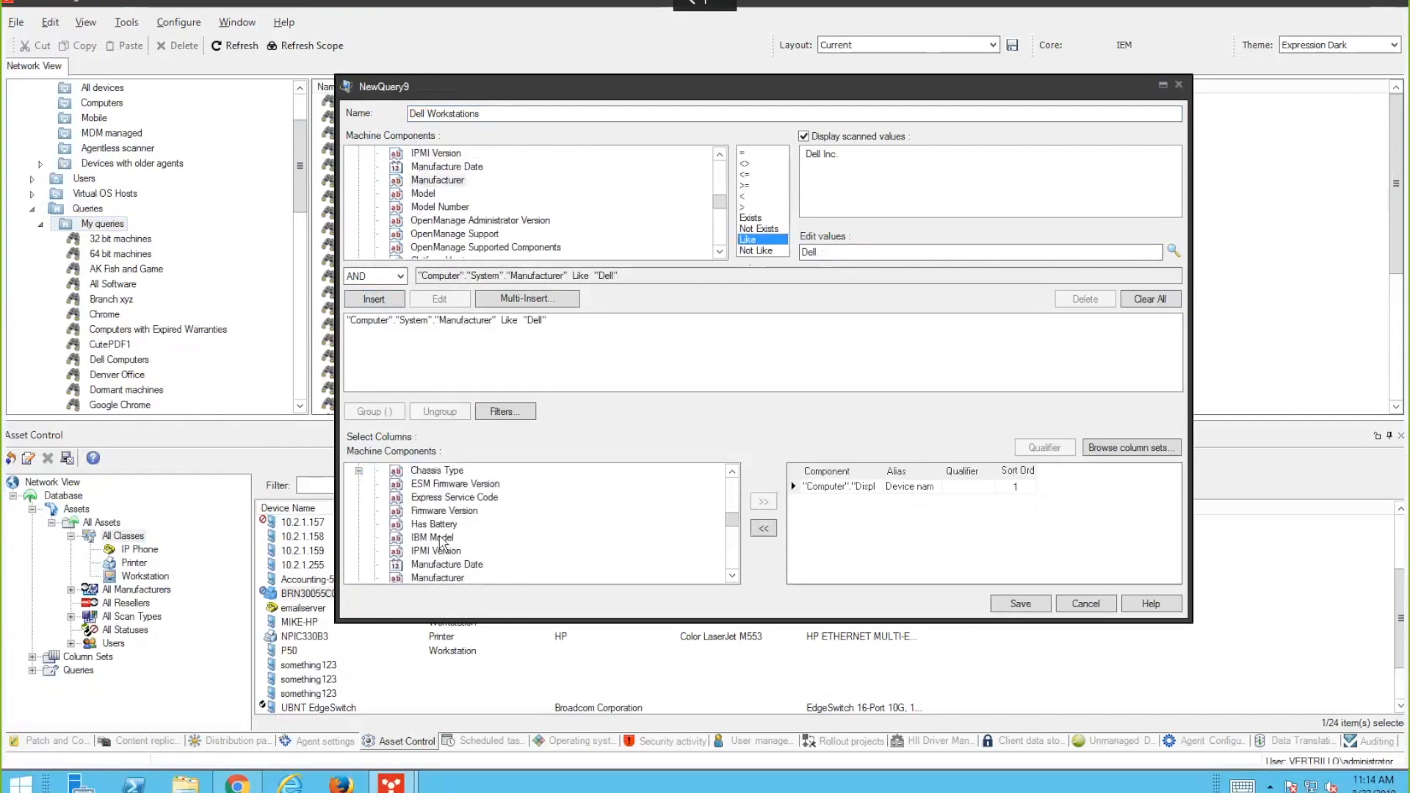
pyautogui.scroll(4, 441, 544)
pyautogui.doubleClick(441, 578)
pyautogui.doubleClick(434, 511)
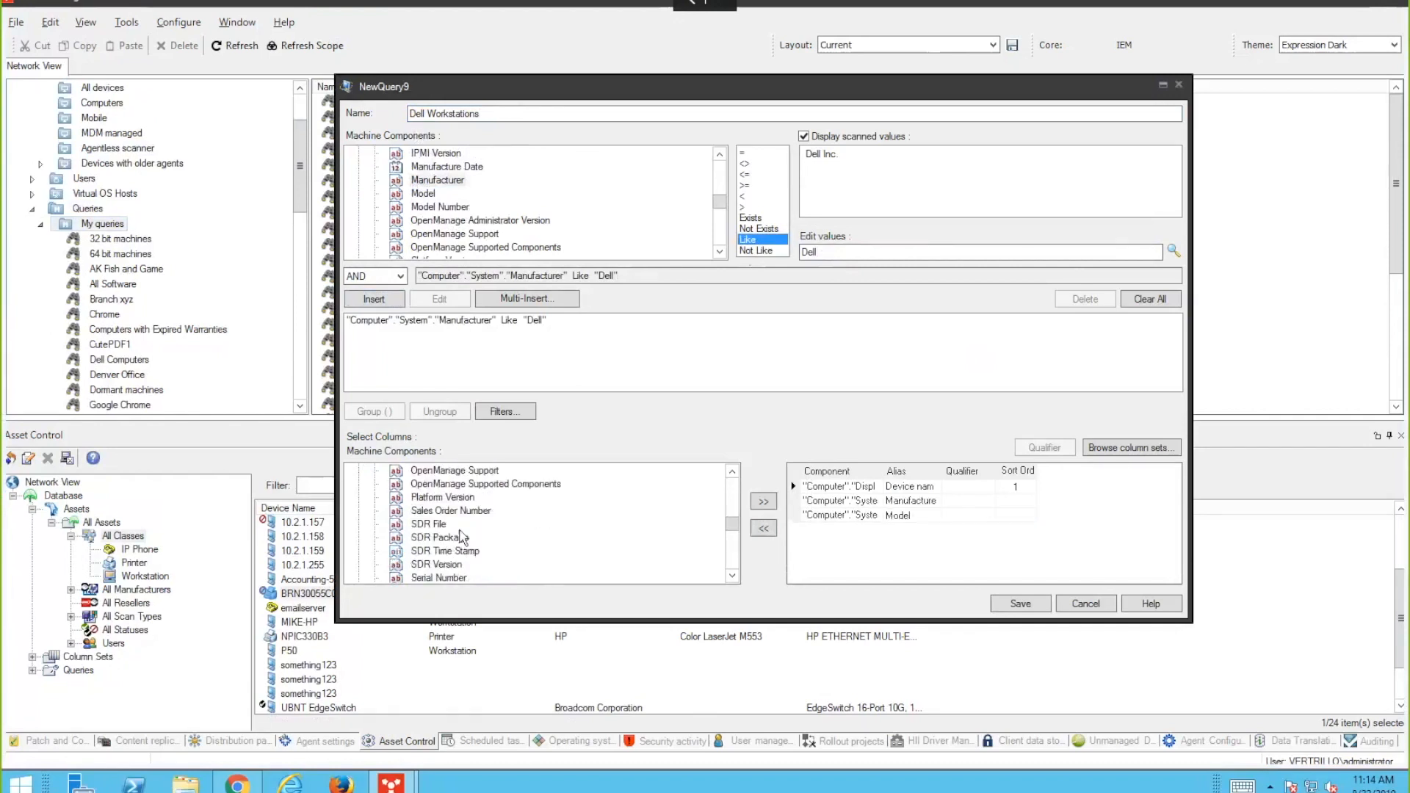
pyautogui.scroll(-2, 462, 537)
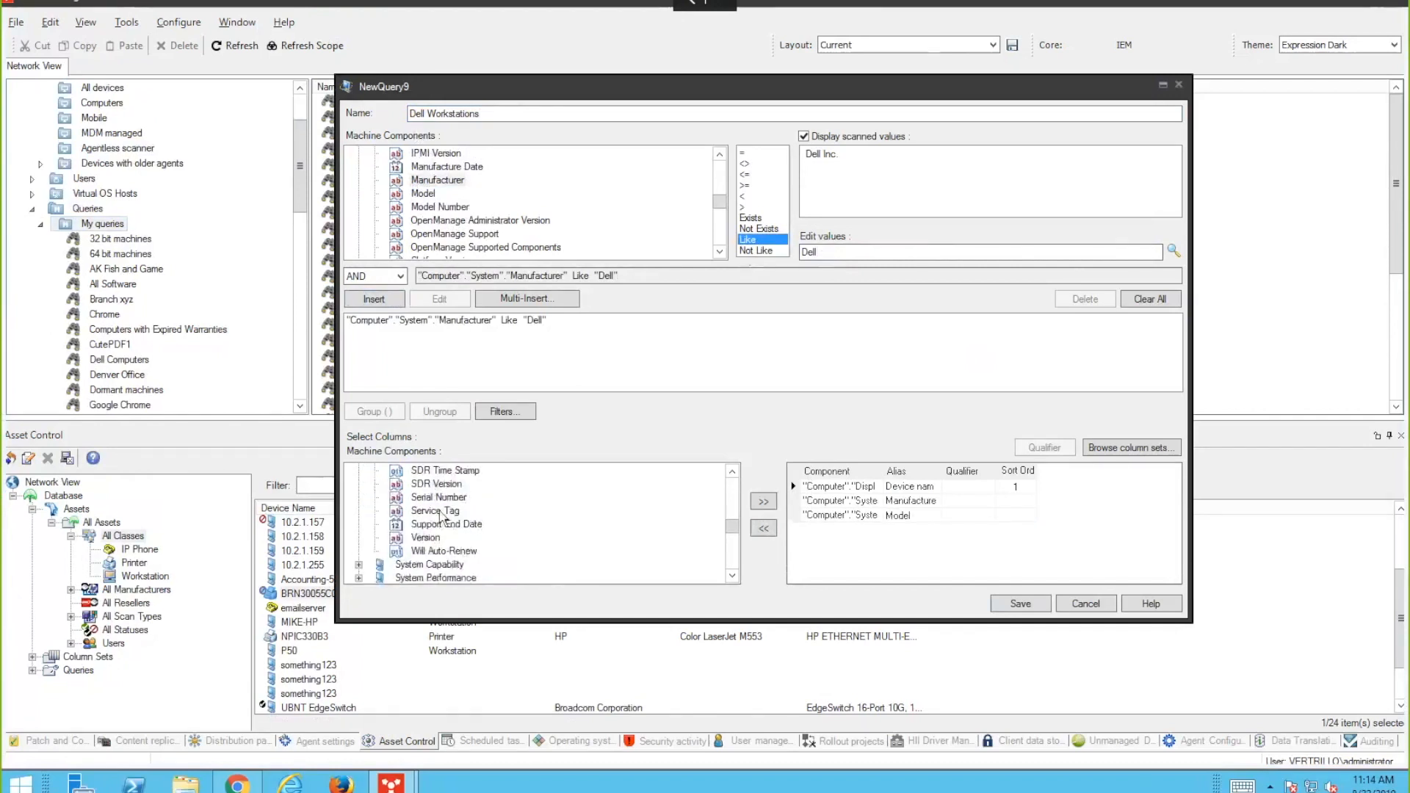
pyautogui.doubleClick(437, 511)
# - Save the Dell Workstations query and run it
pyautogui.click(1019, 605)
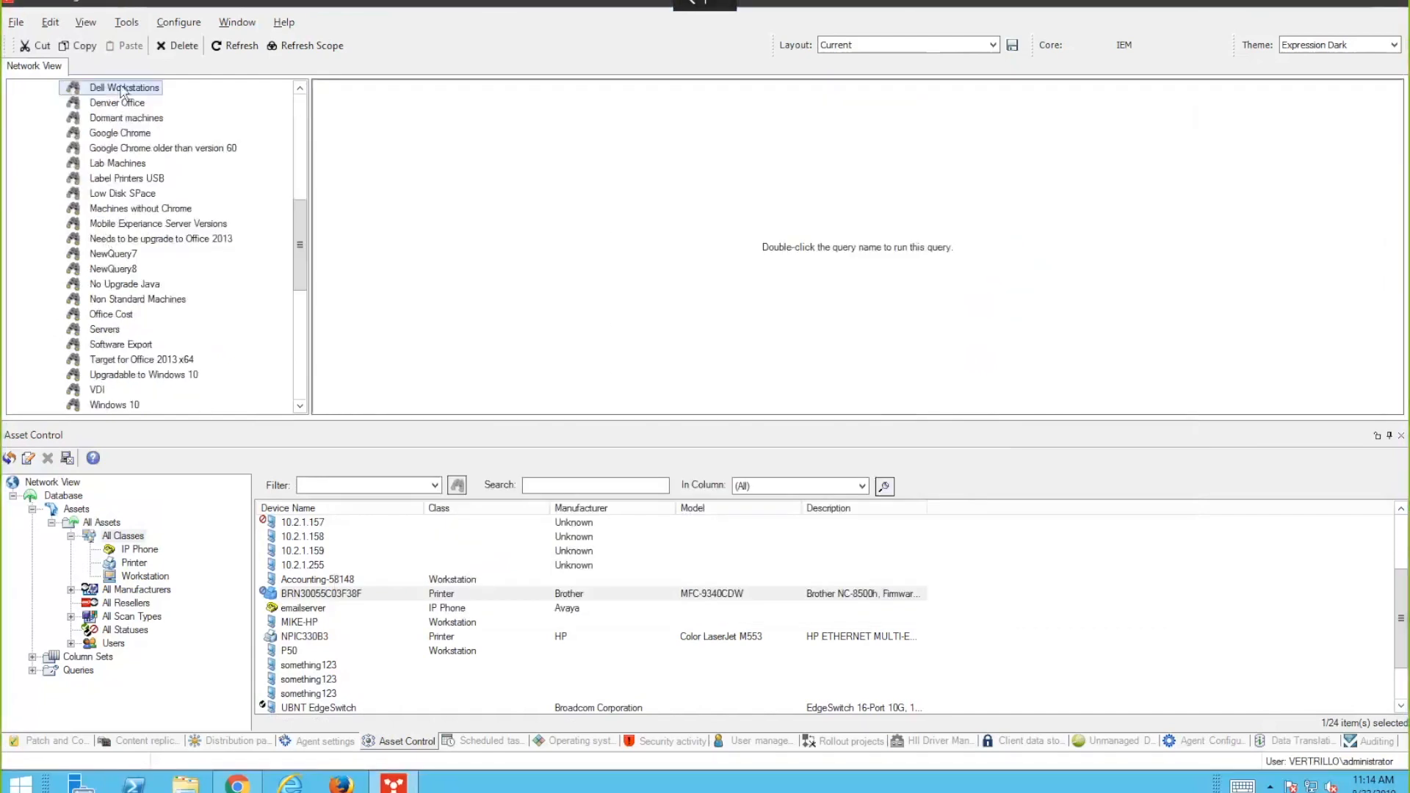
pyautogui.doubleClick(123, 88)
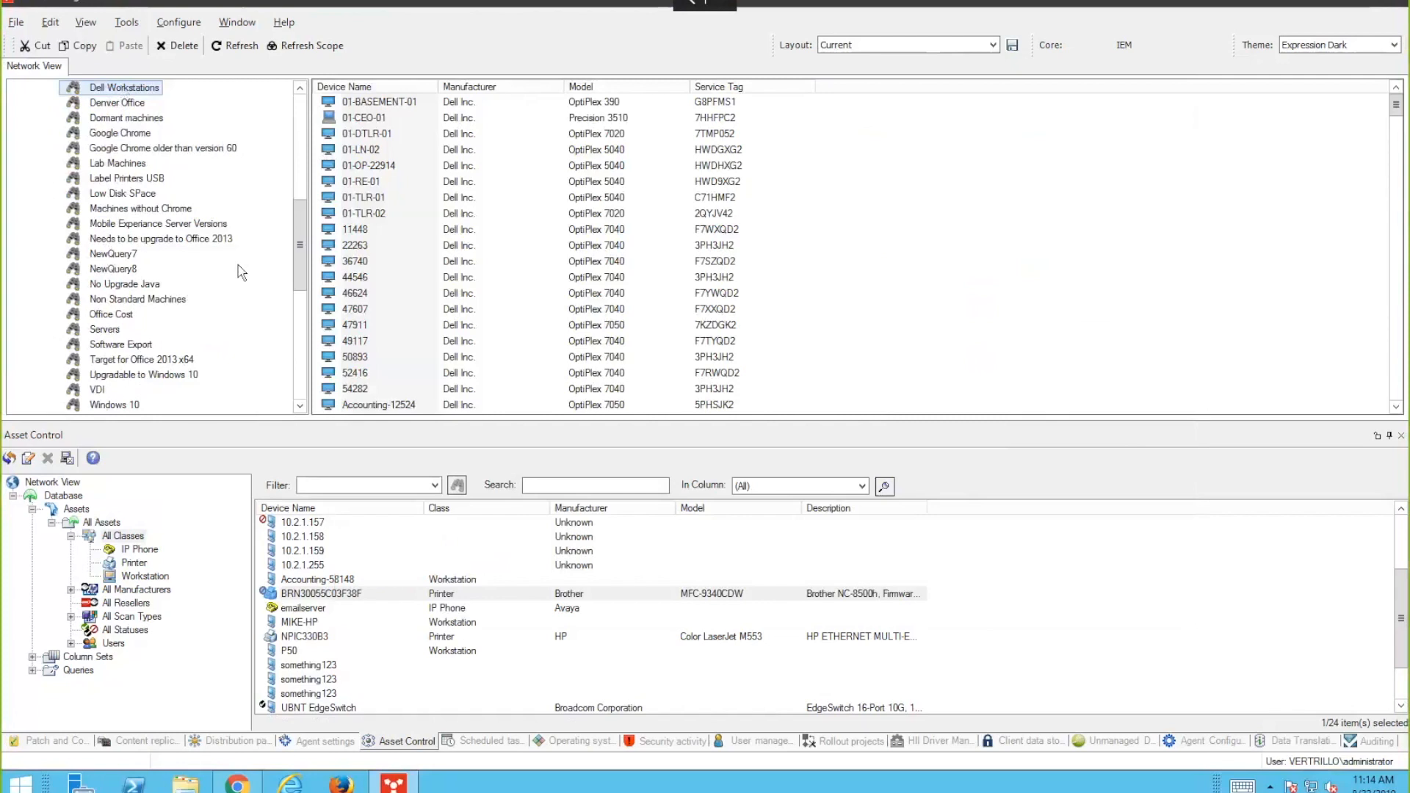
# - Review the name and version conditions in the properties of the Google Chrome older than version 60 query, then close them without saving
pyautogui.click(137, 150)
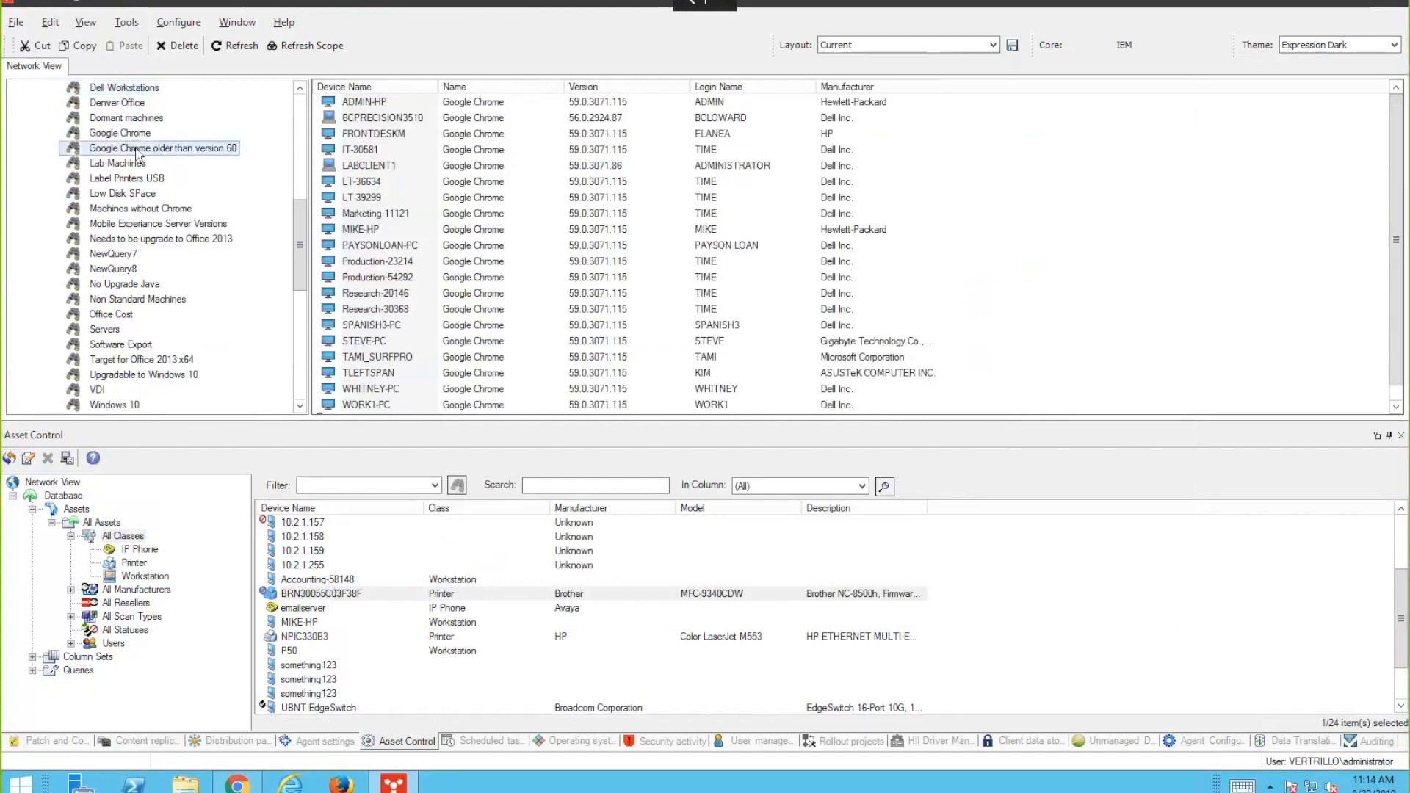
pyautogui.rightClick(137, 150)
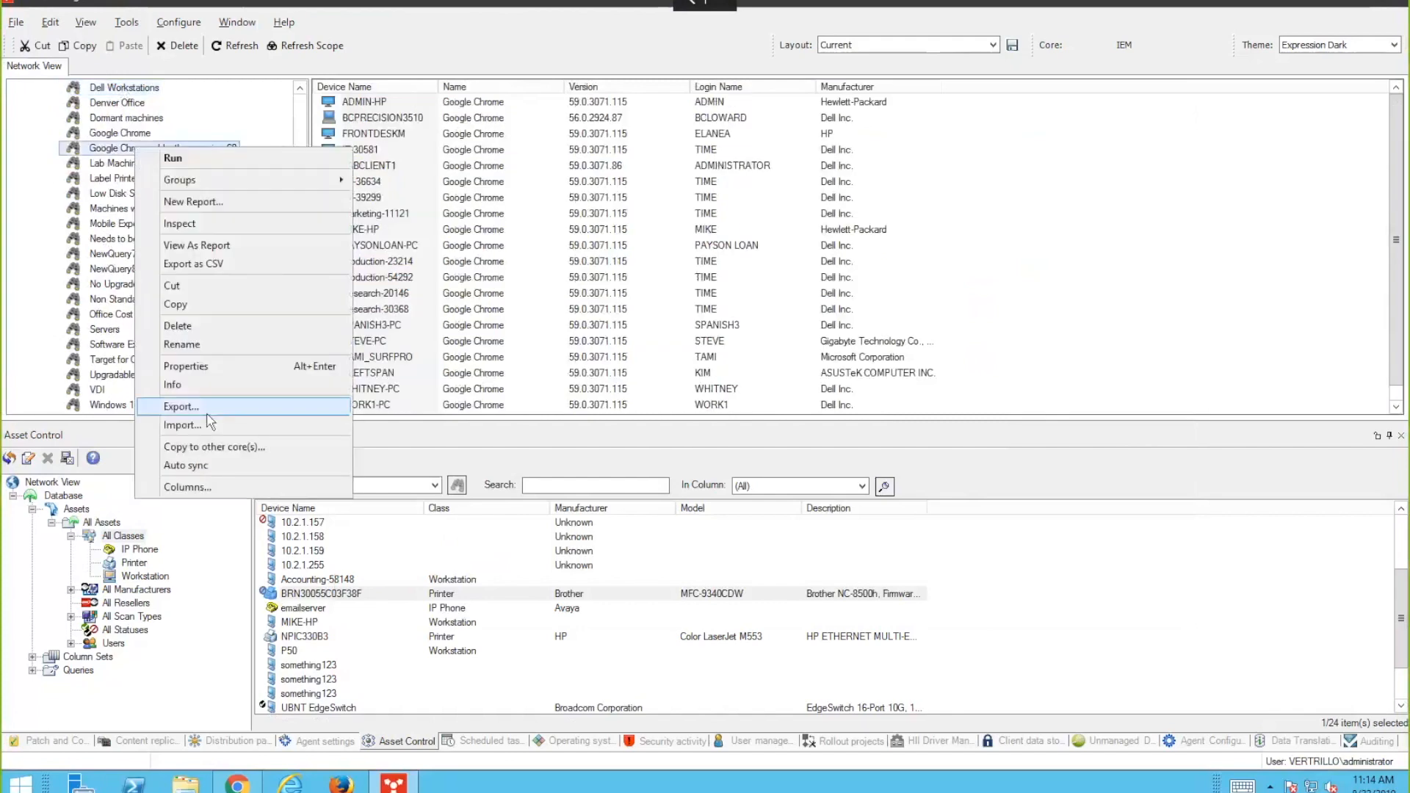
pyautogui.click(308, 366)
pyautogui.click(426, 337)
pyautogui.click(428, 322)
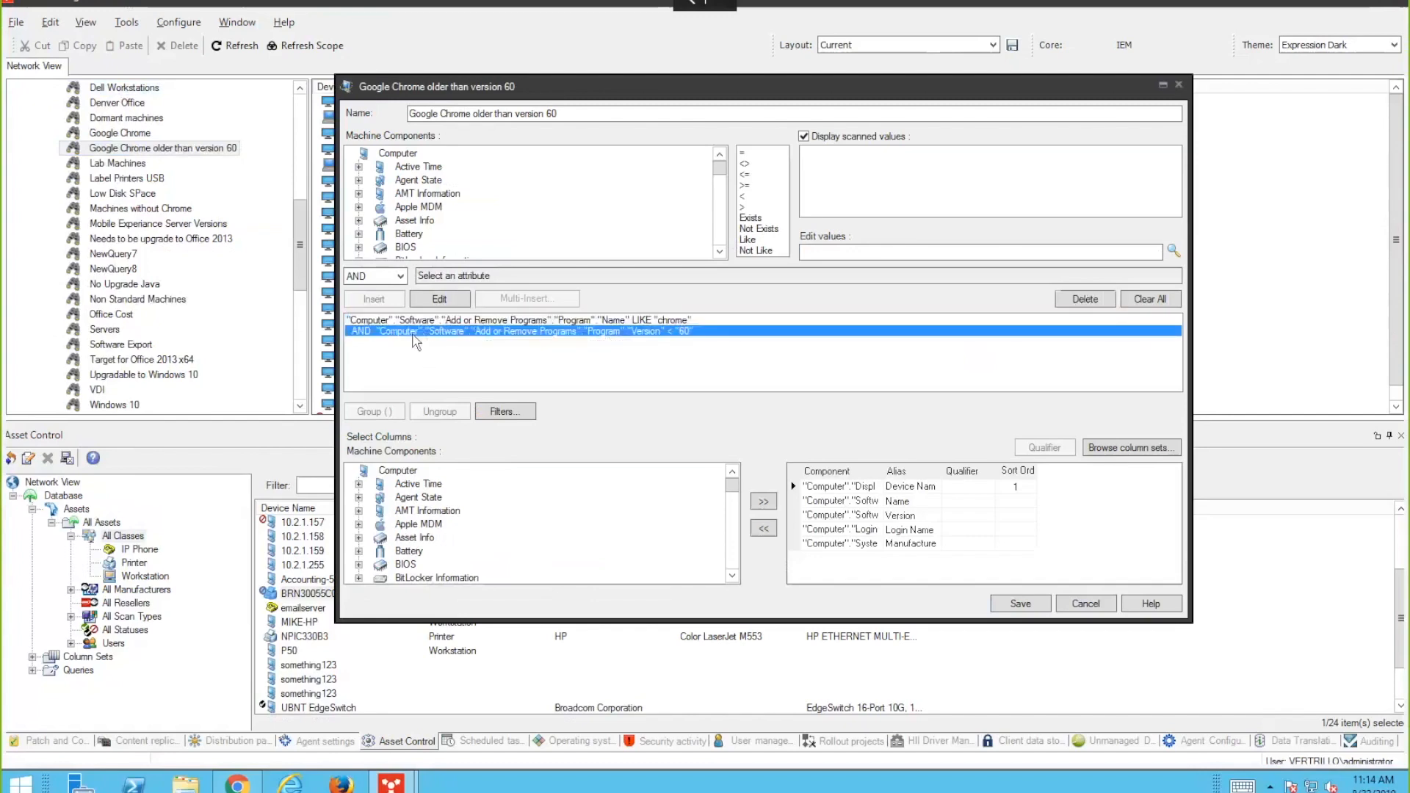
pyautogui.click(1086, 603)
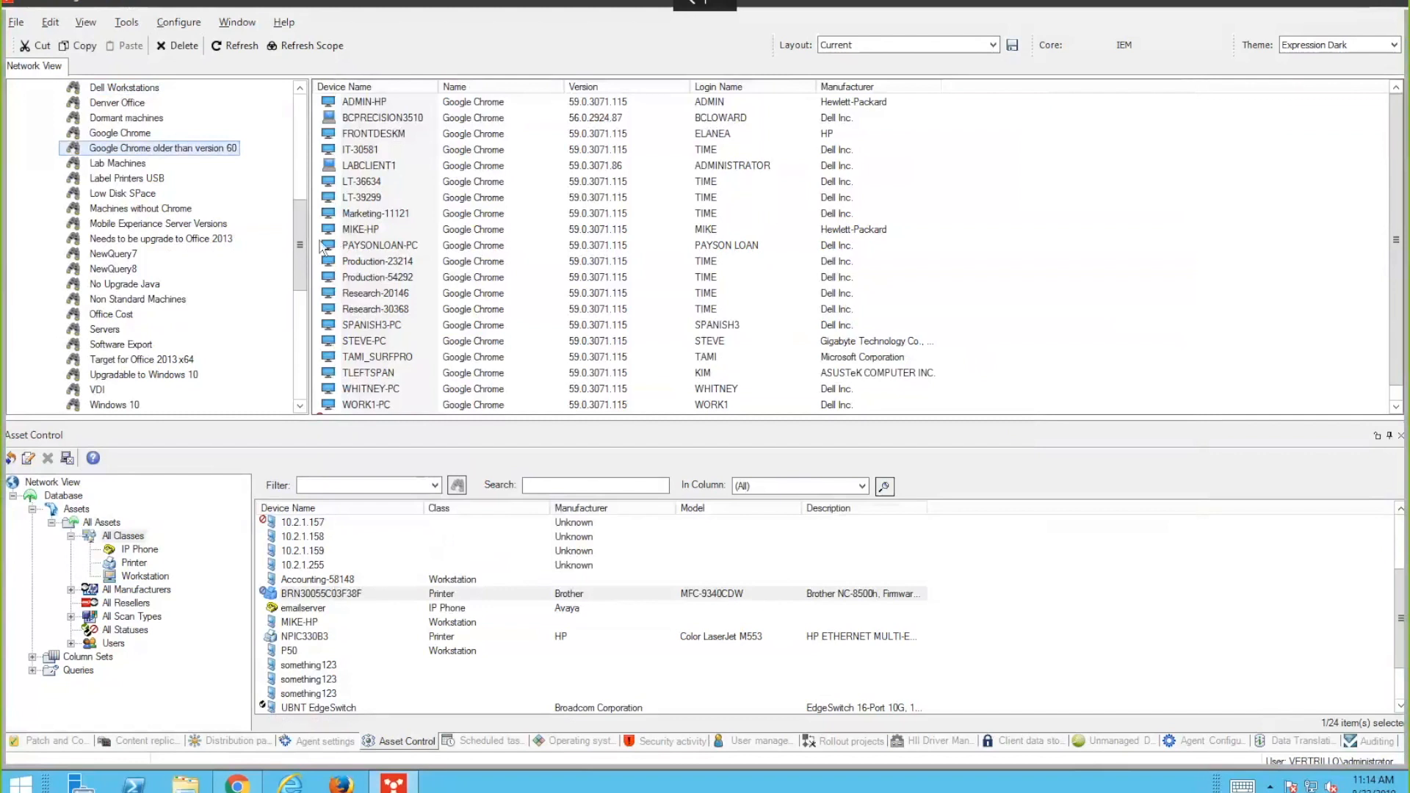
# - View the results of the Low Disk SPace, VDI and Upgradable to Windows 10 queries
pyautogui.click(140, 194)
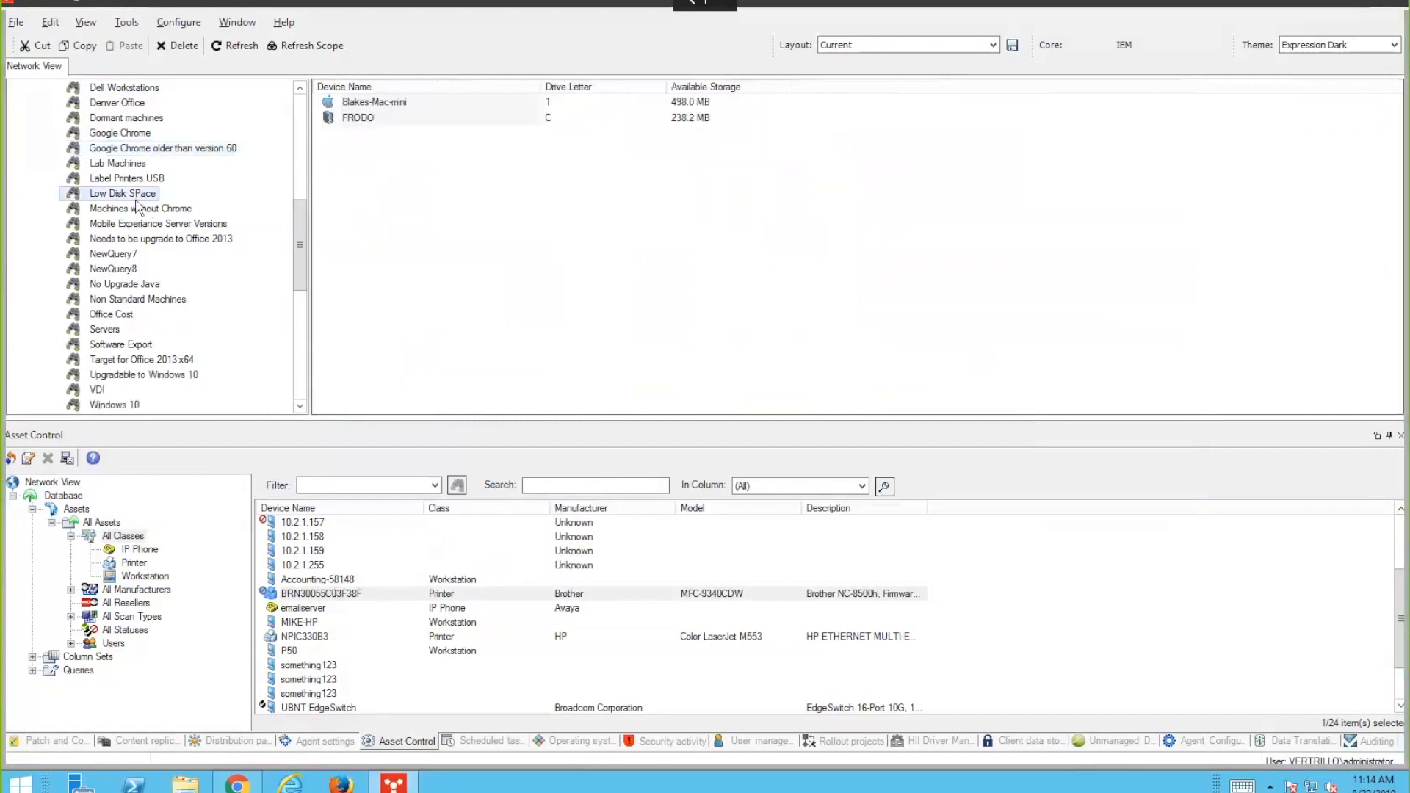
pyautogui.click(98, 390)
pyautogui.doubleClick(100, 391)
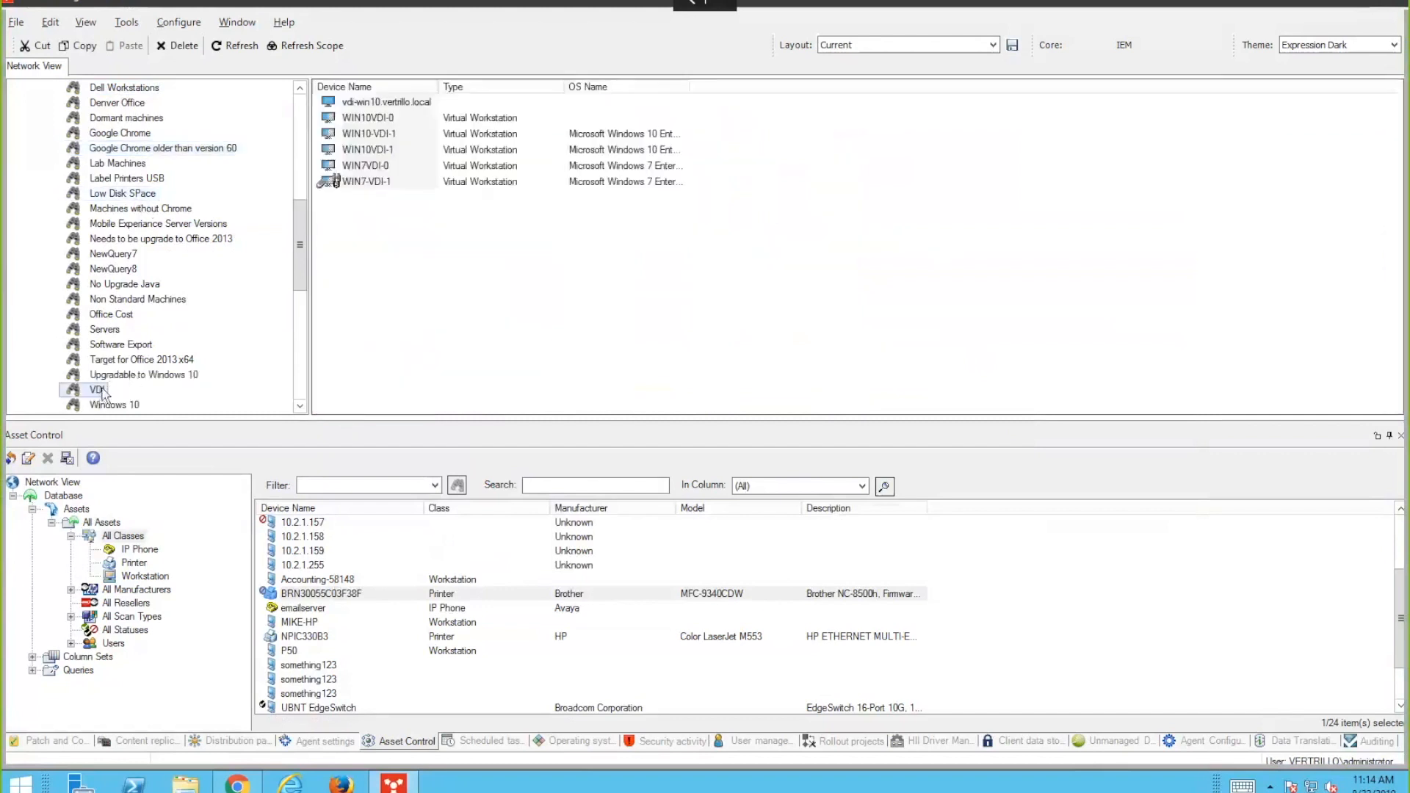
pyautogui.doubleClick(134, 376)
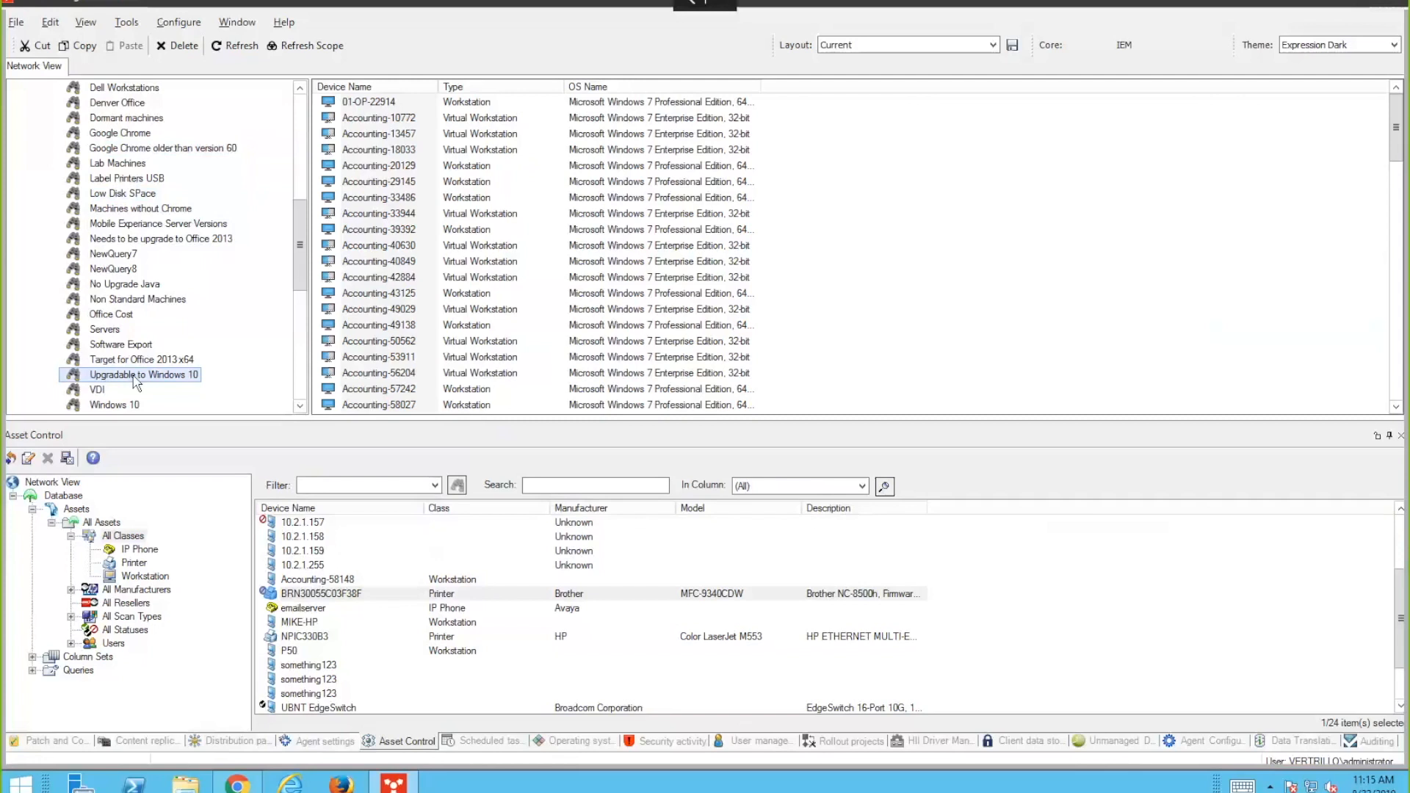
# - Browse the LDAP directory's Computers container and Groups organizational unit, and select the Accountants group
pyautogui.moveTo(301, 253); pyautogui.dragTo(312, 361)
pyautogui.doubleClick(106, 210)
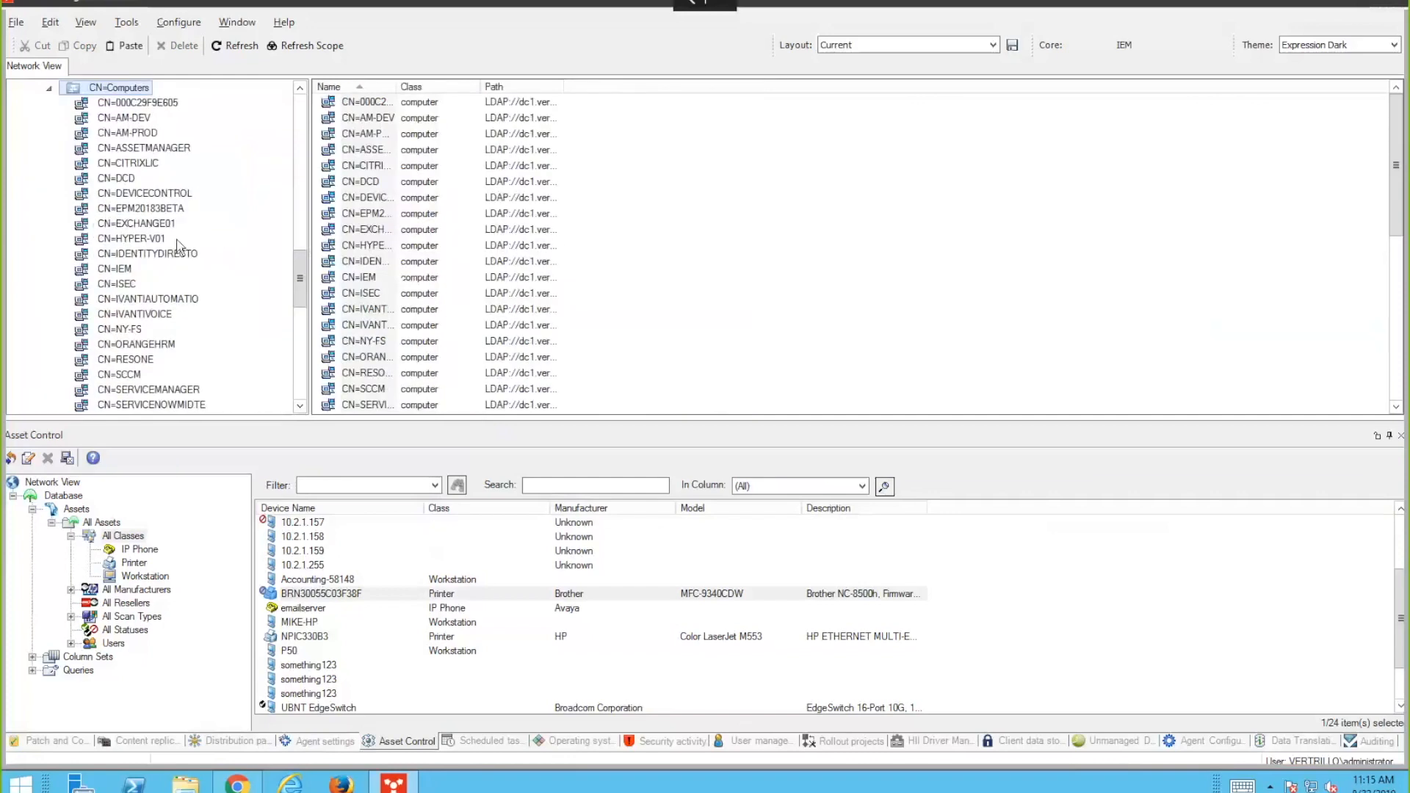
pyautogui.click(48, 87)
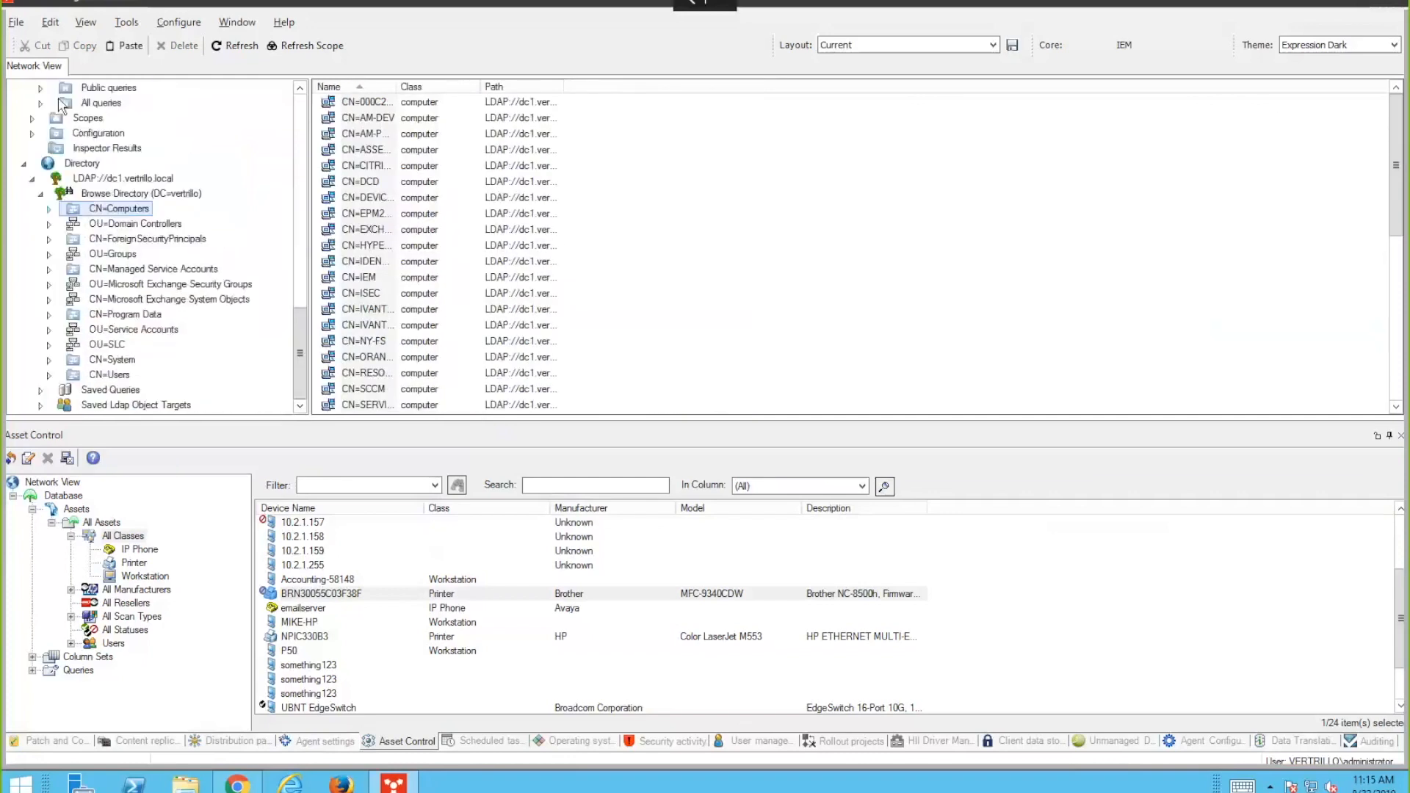
pyautogui.doubleClick(117, 255)
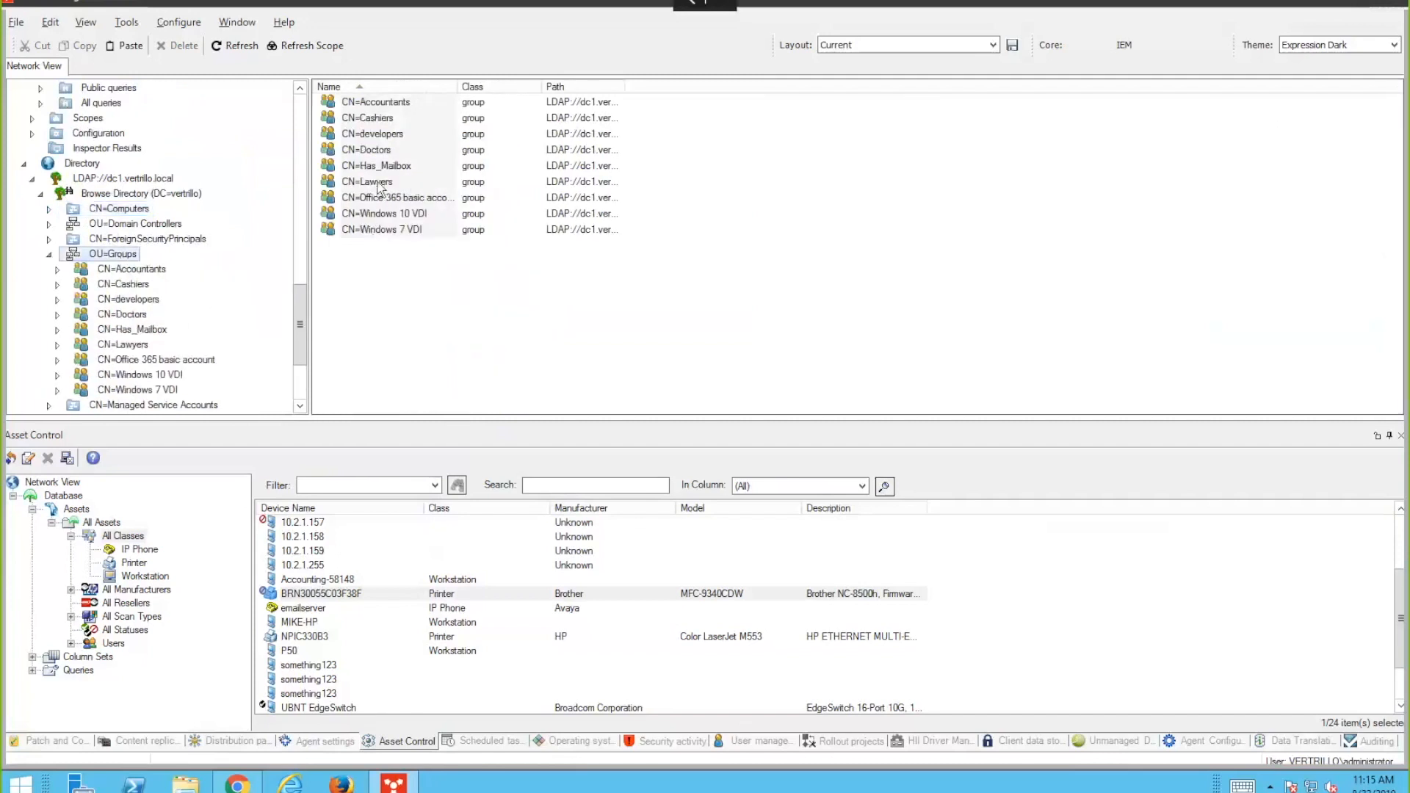
pyautogui.click(384, 107)
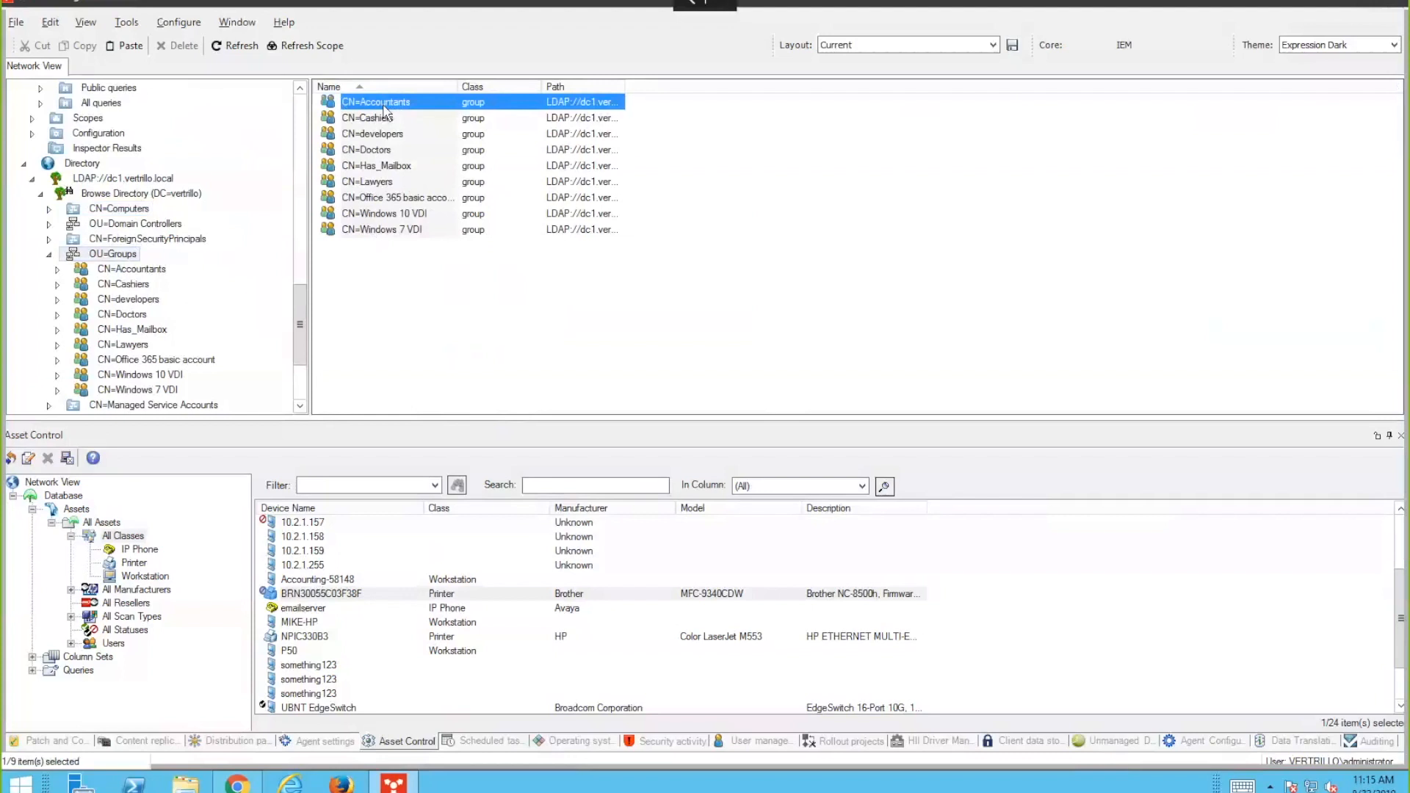
# - Open the Patch and Compliance tool and enlarge its pane slightly
pyautogui.click(35, 742)
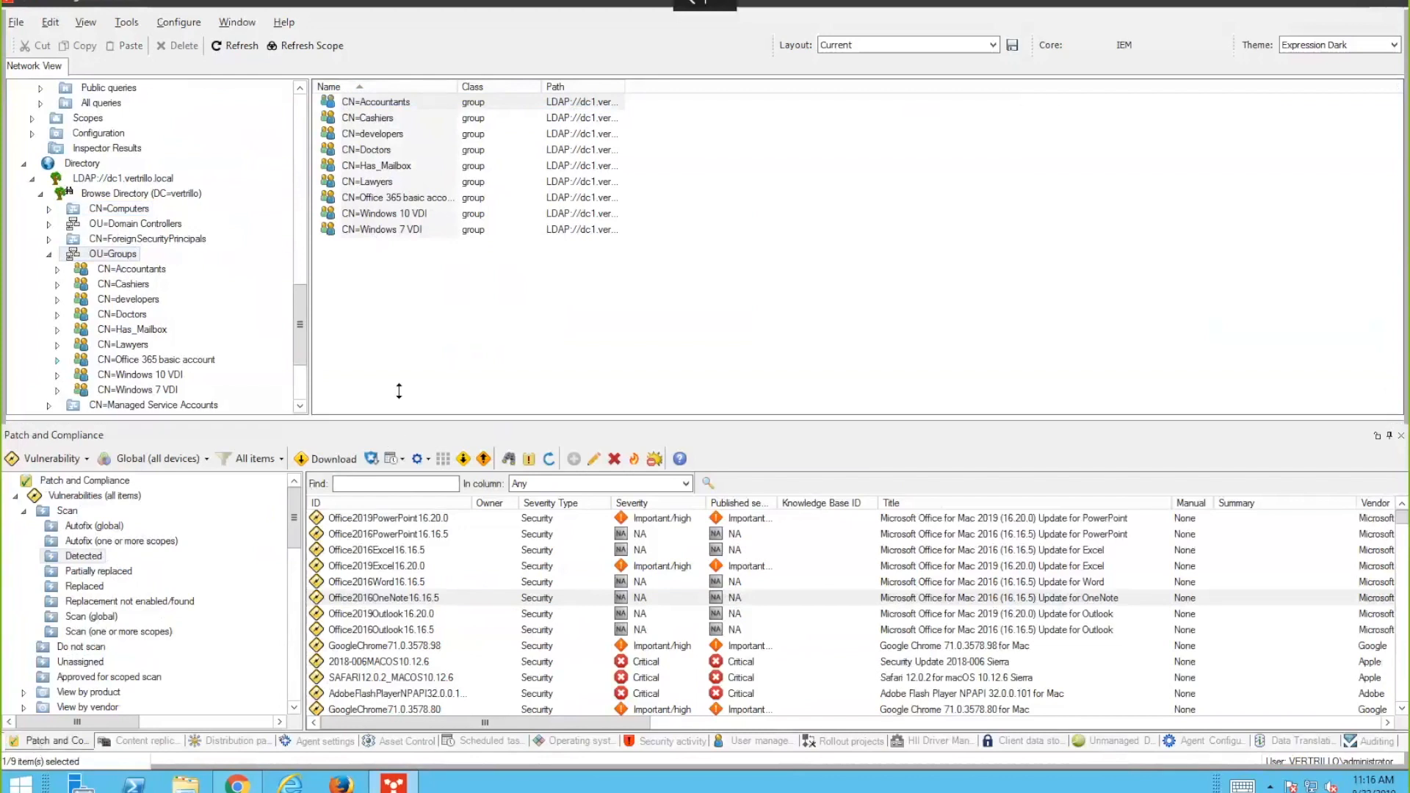
pyautogui.moveTo(399, 390); pyautogui.dragTo(398, 392)
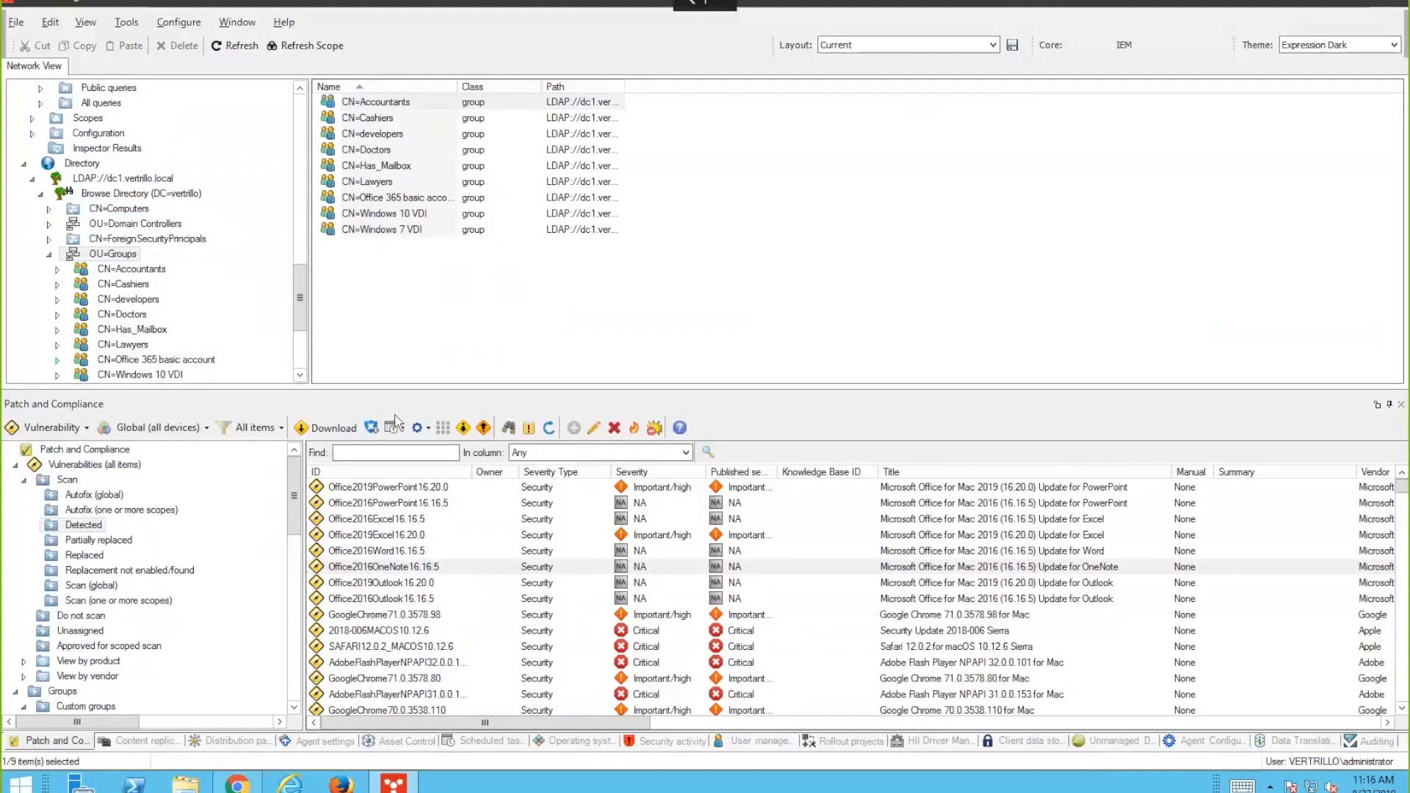
# - Look through the list of detected vulnerabilities in Patch and Compliance
pyautogui.click(395, 630)
pyautogui.scroll(-2, 395, 616)
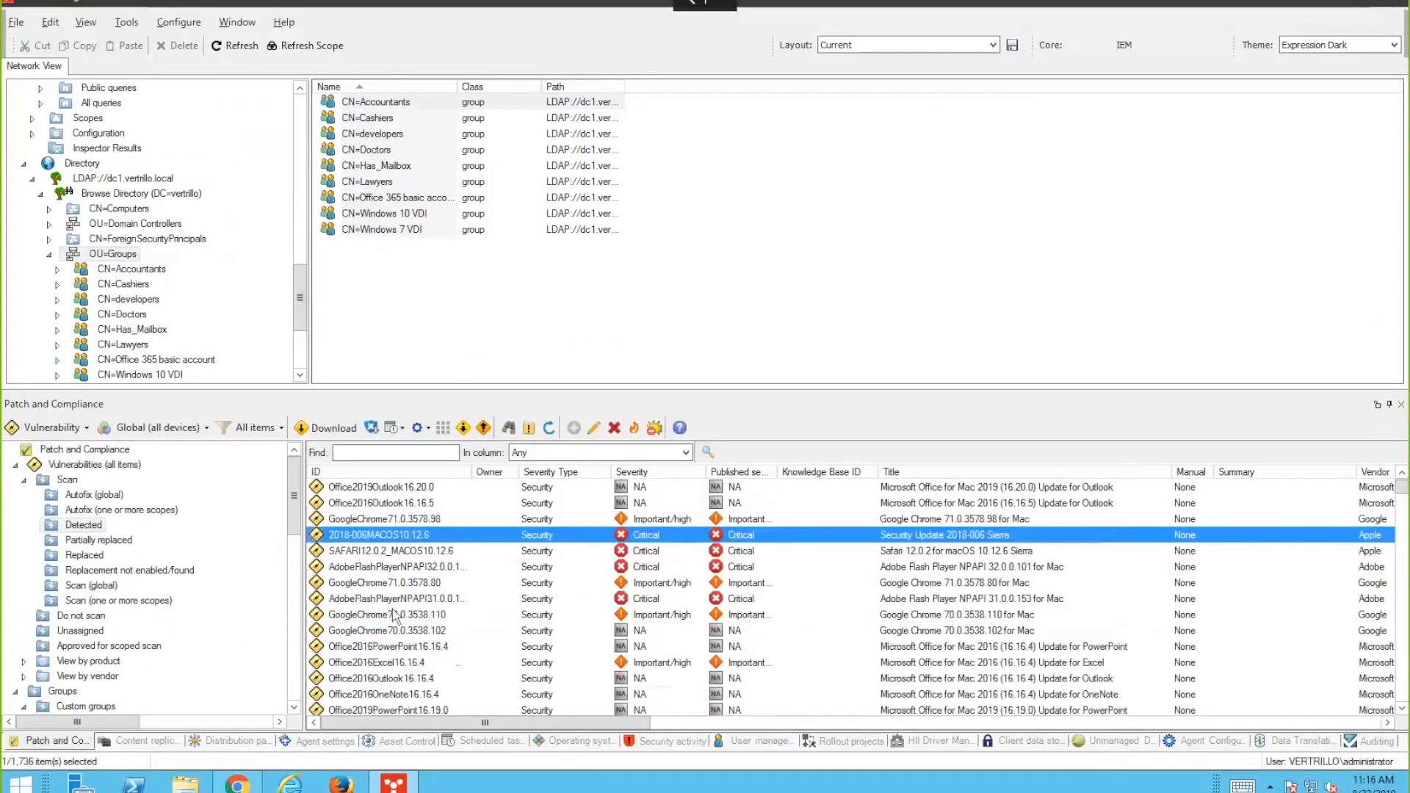
pyautogui.scroll(2, 395, 614)
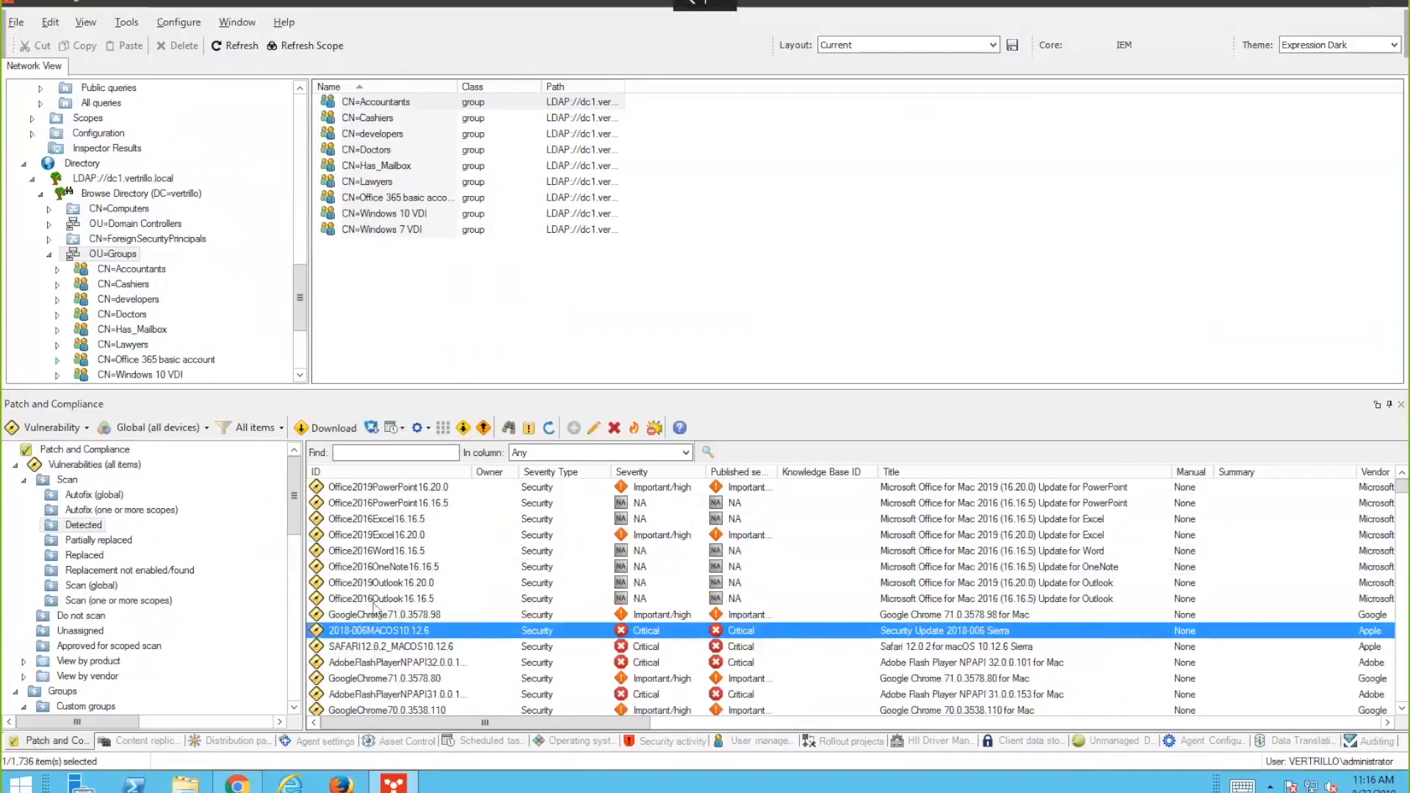
pyautogui.scroll(-6, 391, 656)
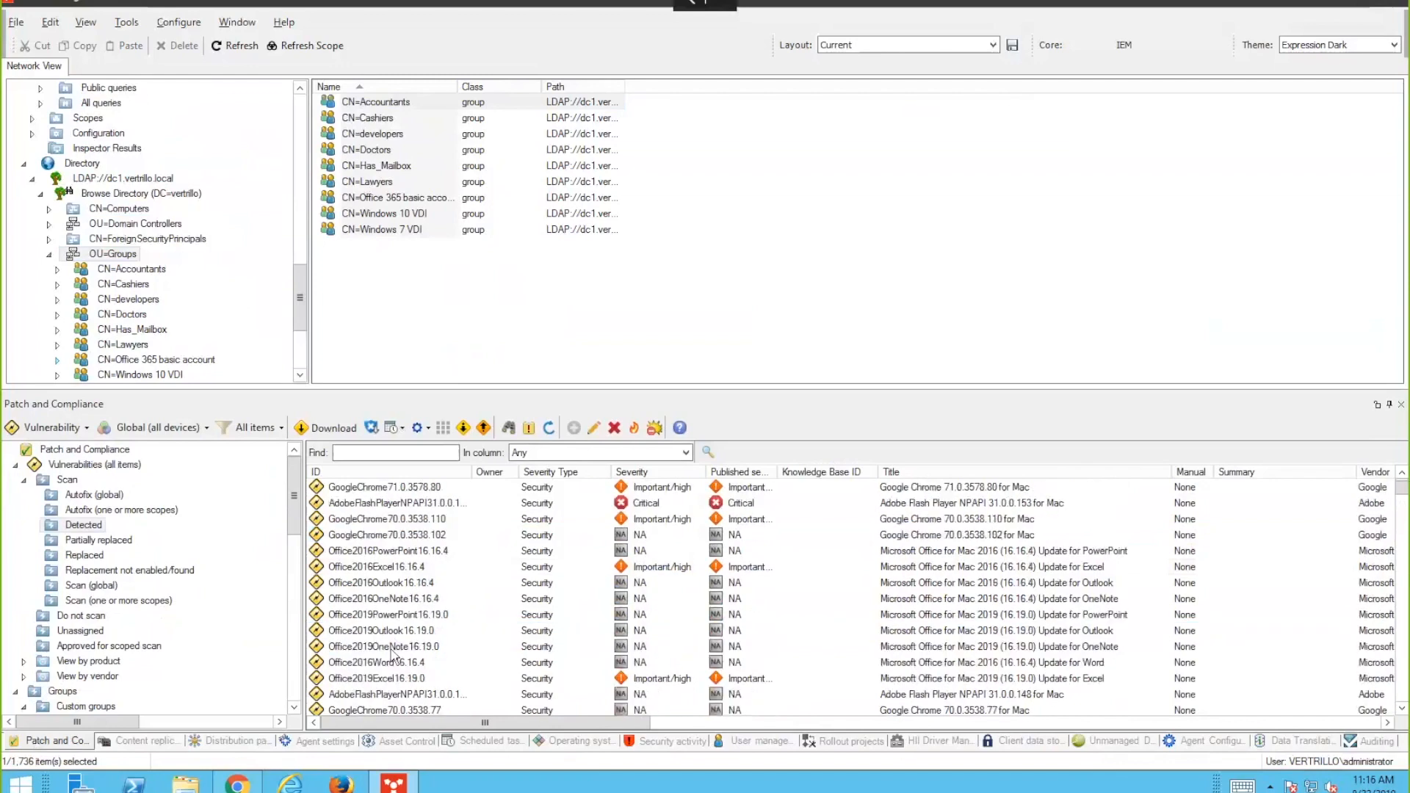
pyautogui.scroll(-6, 392, 654)
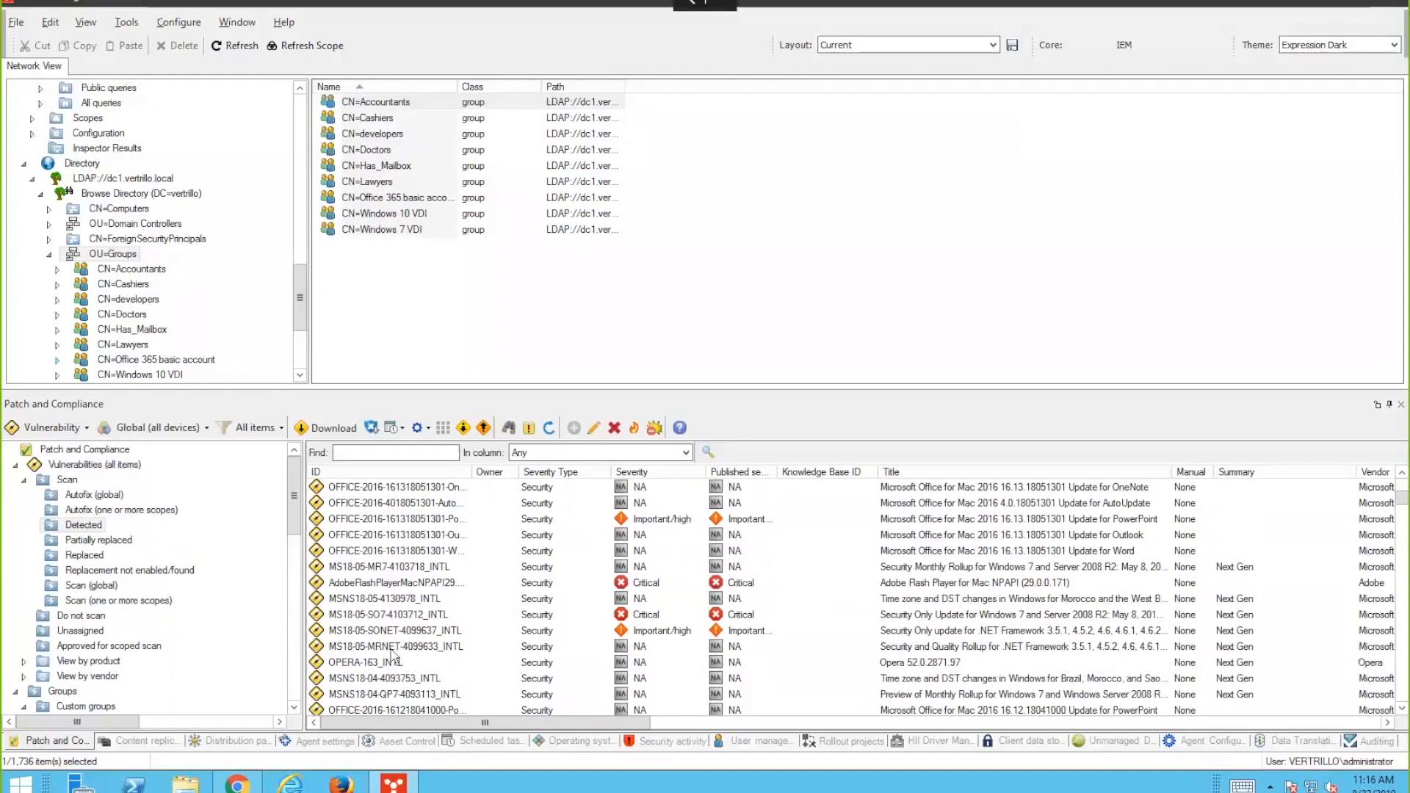
pyautogui.scroll(8, 394, 658)
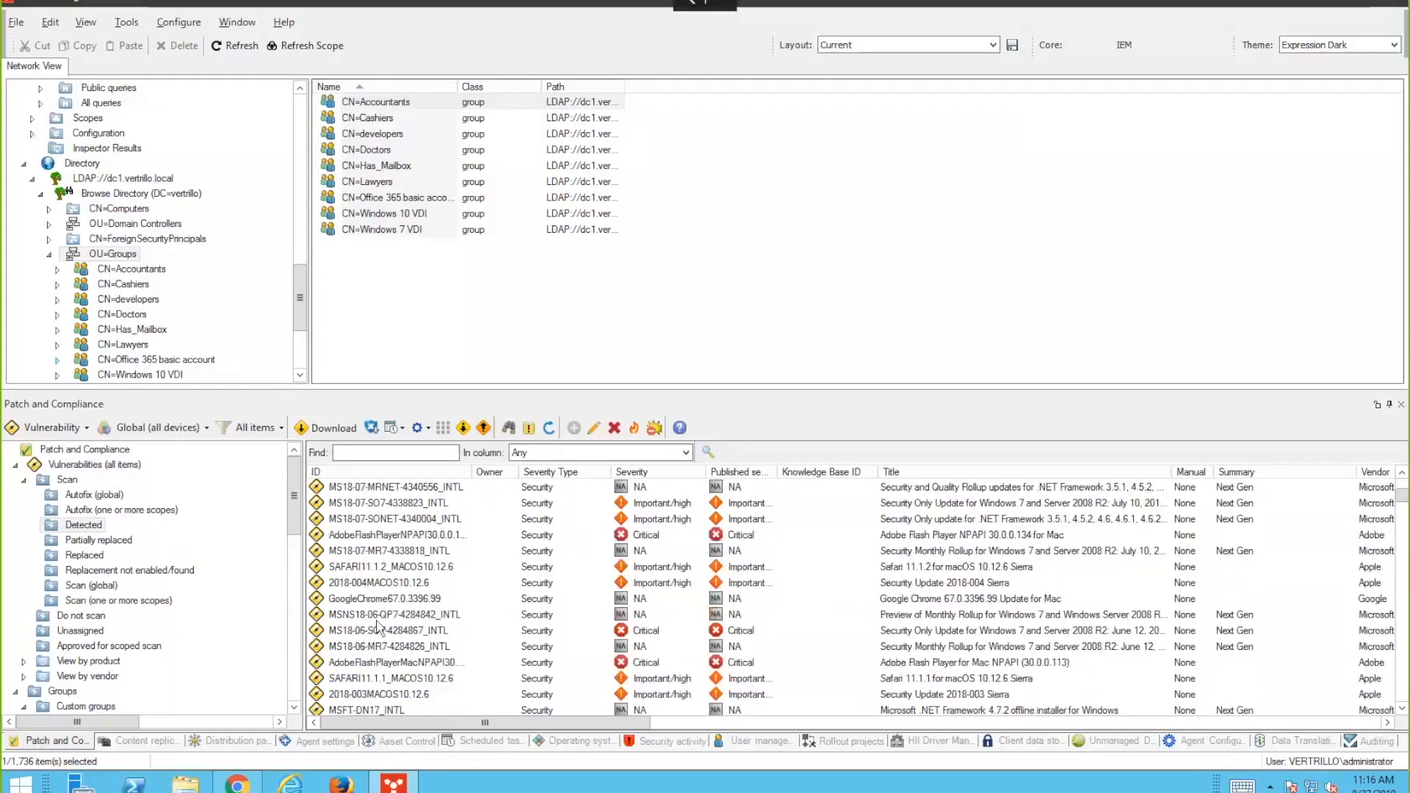
# - Review the ID and detection rules in the properties of vulnerability MS18-06-SO7-4284867_INTL, then close them without saving
pyautogui.rightClick(376, 636)
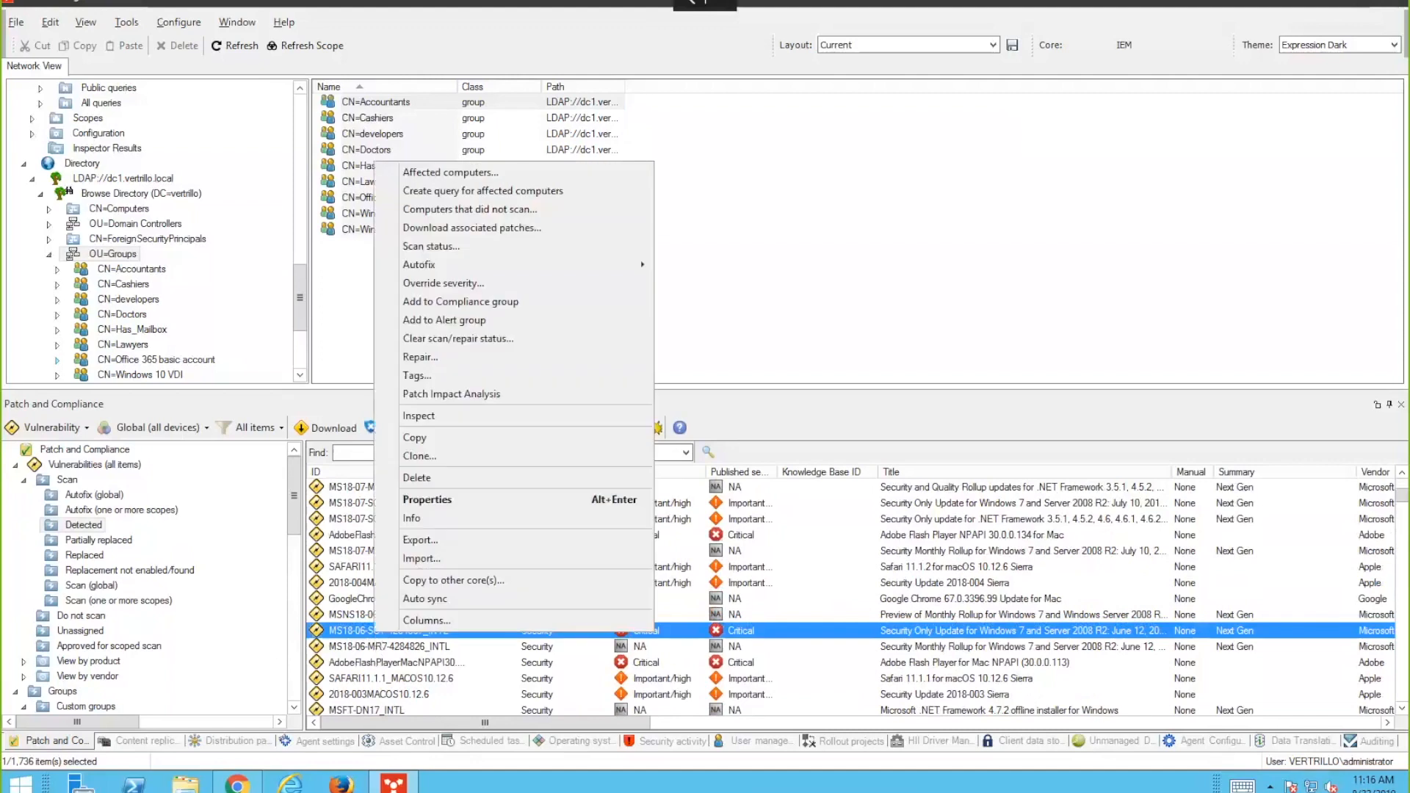
pyautogui.click(434, 503)
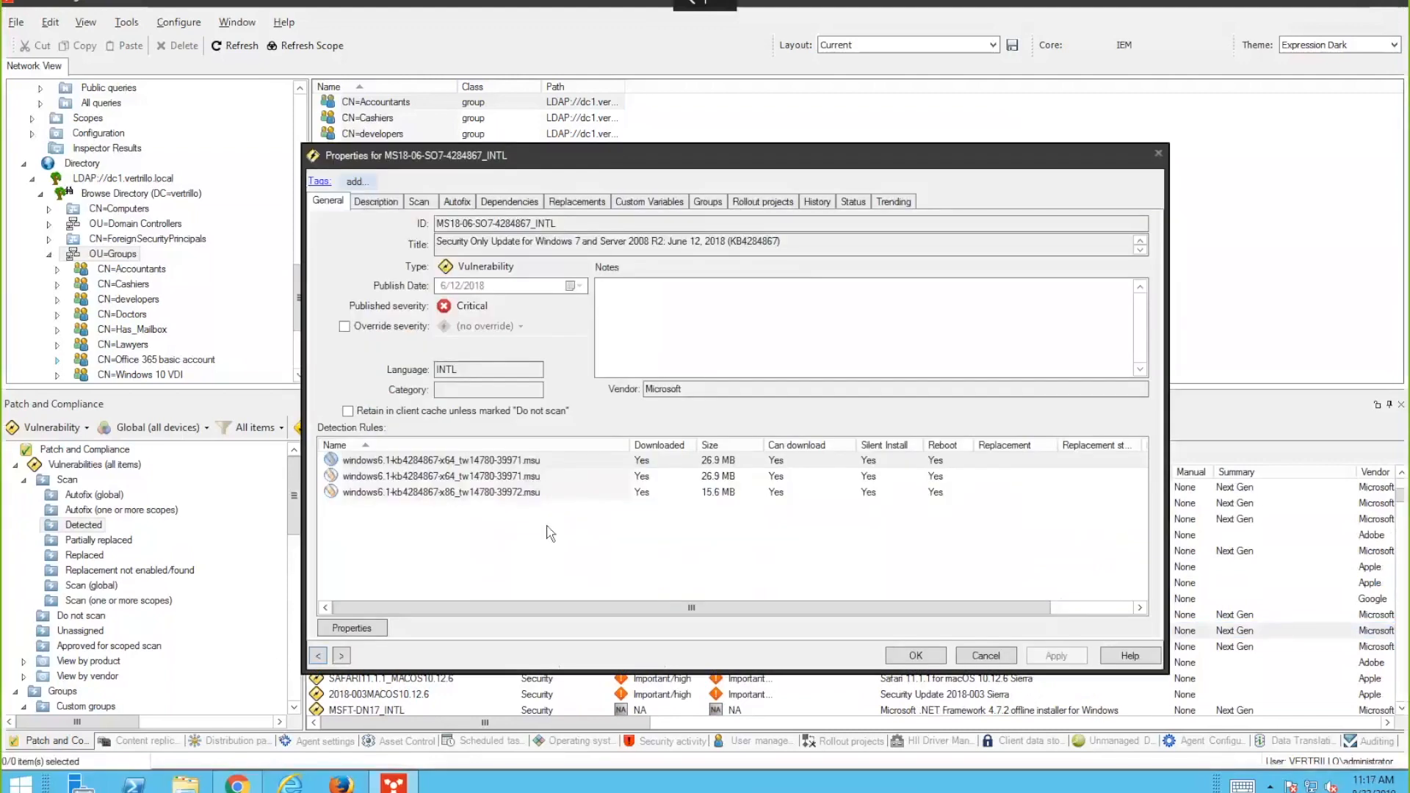
pyautogui.moveTo(558, 224); pyautogui.dragTo(380, 236)
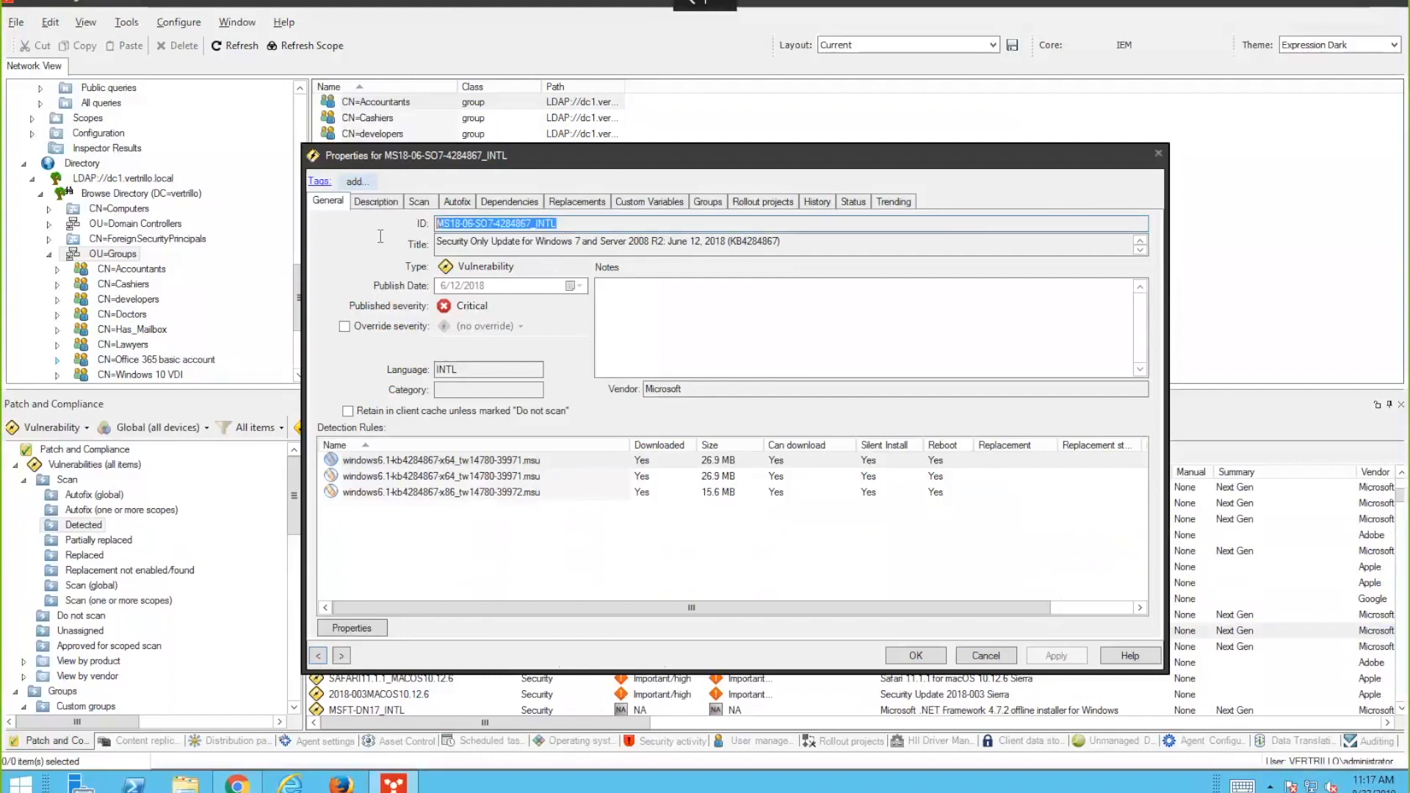
pyautogui.click(435, 461)
pyautogui.moveTo(443, 530); pyautogui.dragTo(457, 565)
pyautogui.click(450, 493)
pyautogui.click(464, 463)
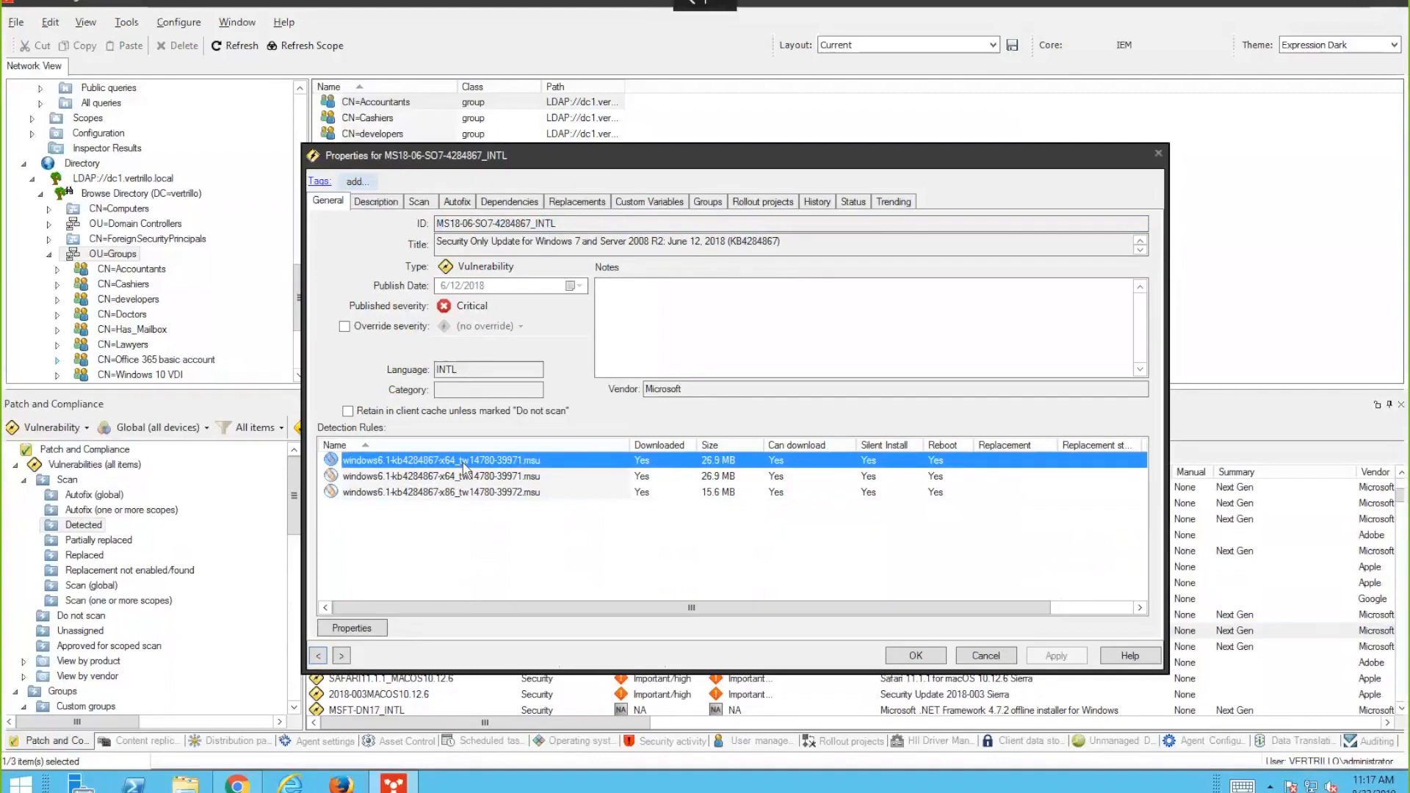
pyautogui.click(968, 651)
# - Open the autofix settings for vulnerability MS18-06-SO7-4284867_INTL and disable autofix for Global (all devices) and the VDI scope
pyautogui.rightClick(409, 631)
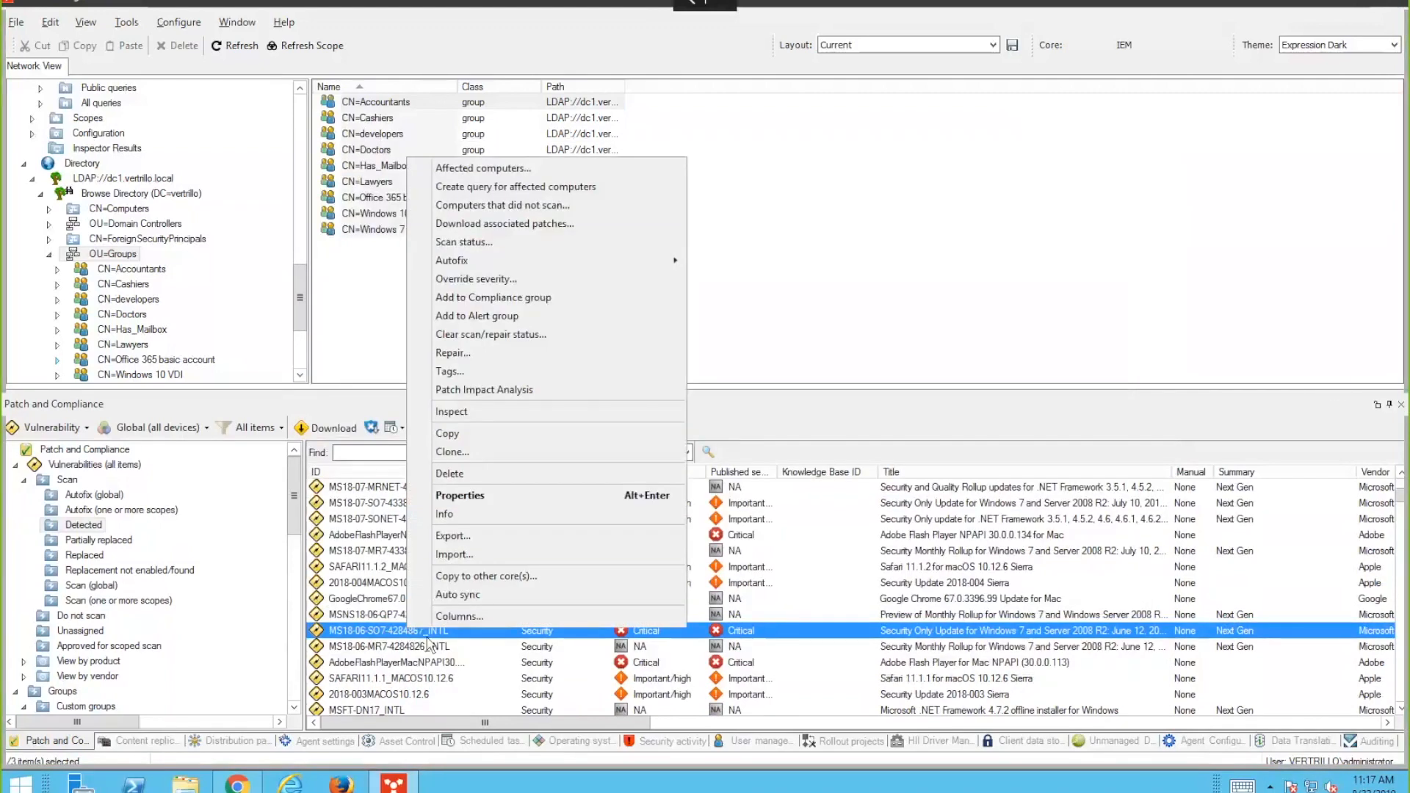
pyautogui.moveTo(501, 263)
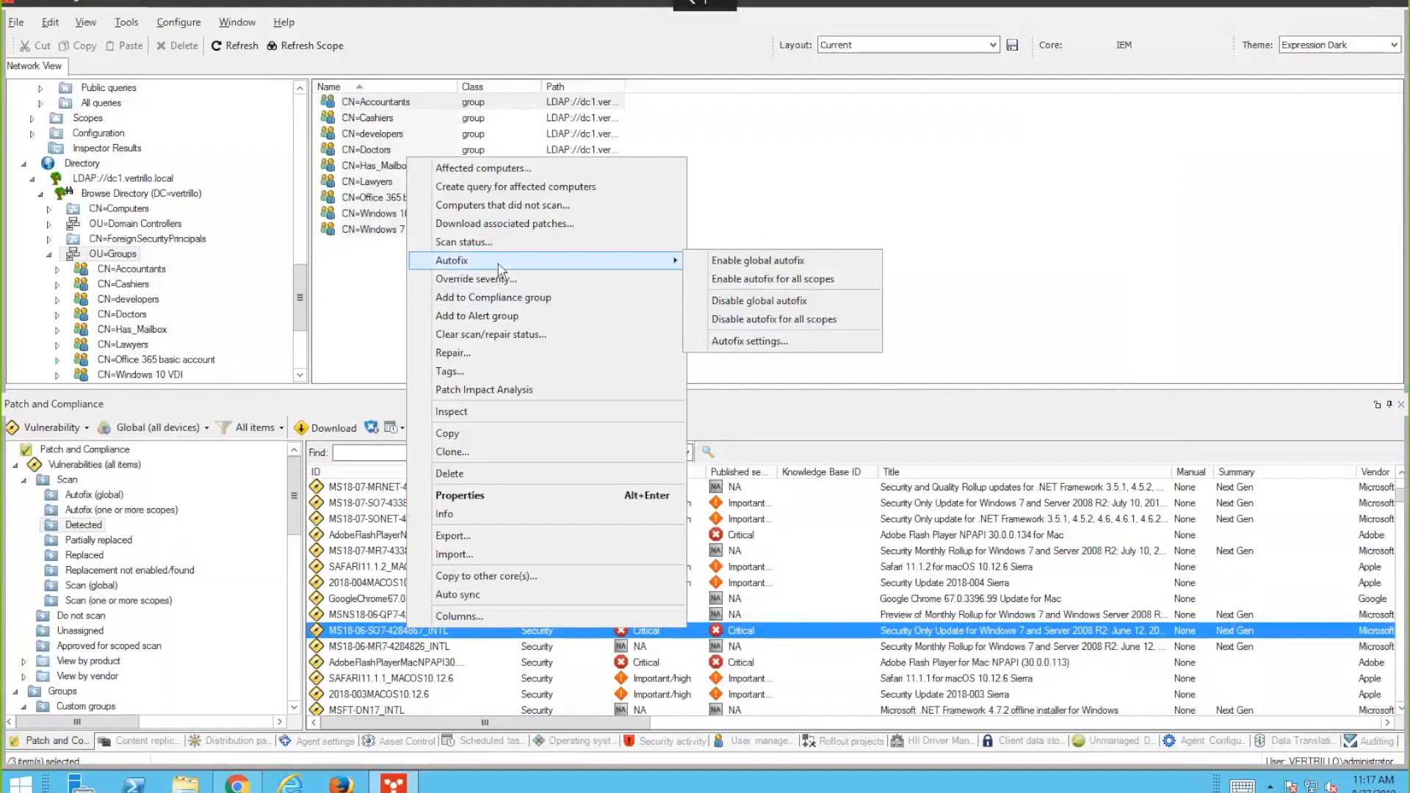
pyautogui.click(745, 342)
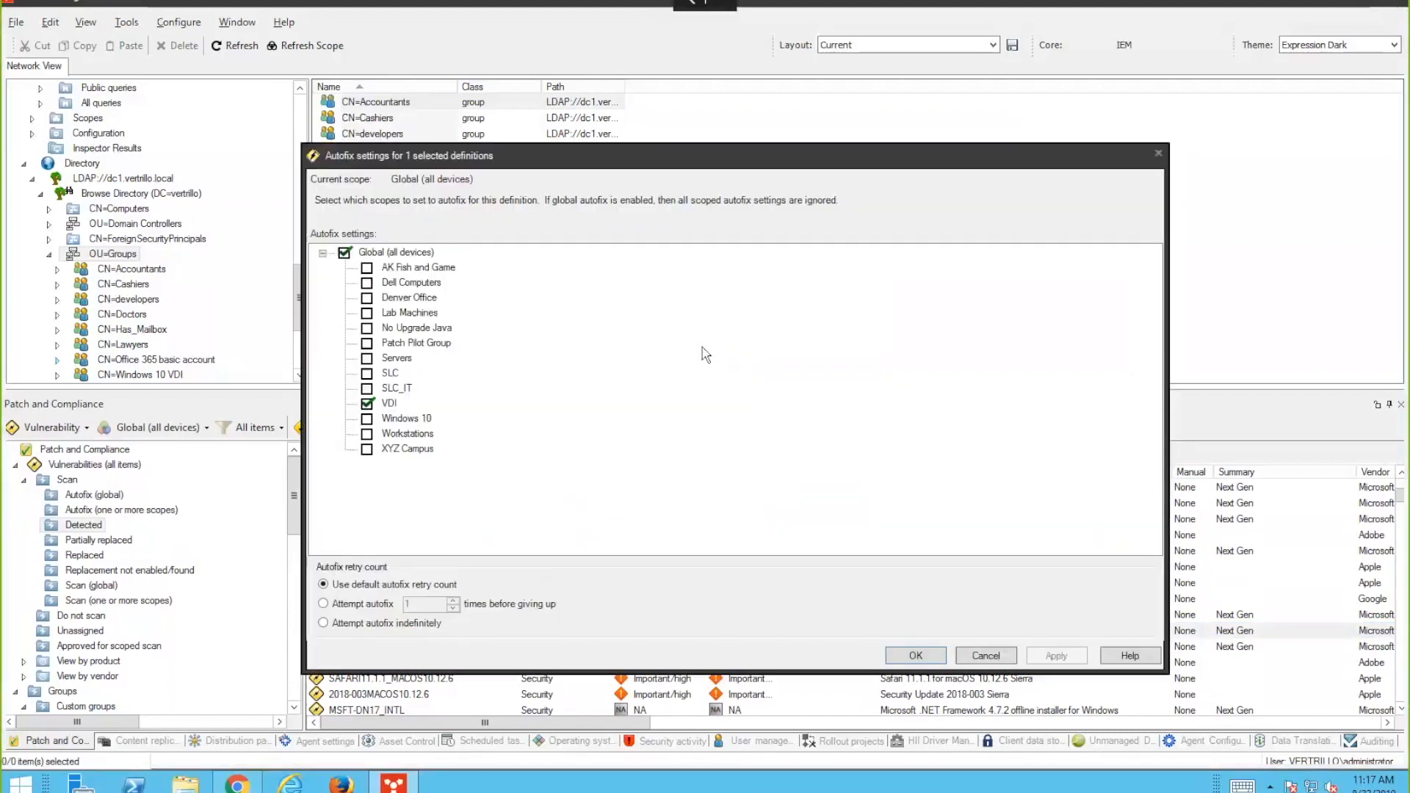
pyautogui.click(397, 252)
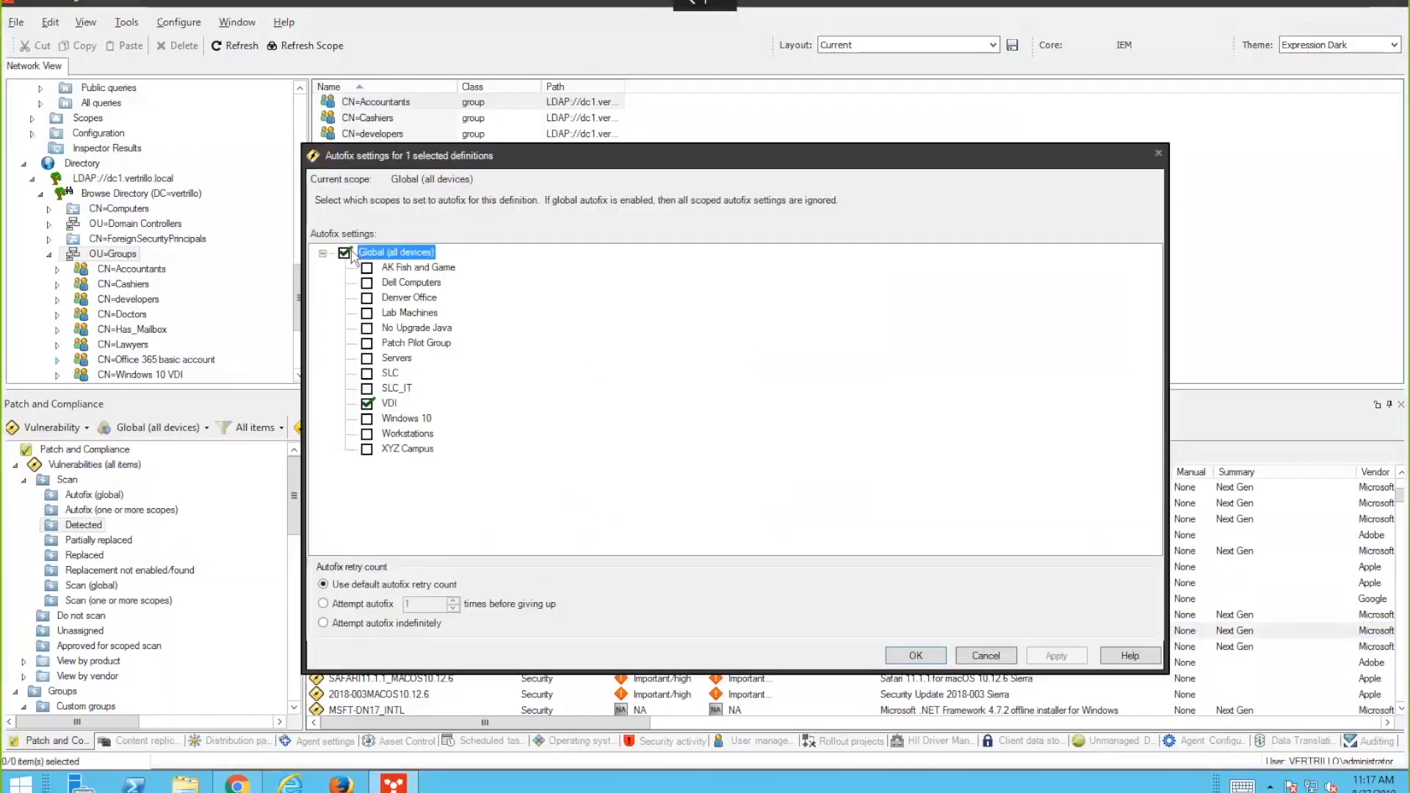
pyautogui.click(344, 252)
pyautogui.click(366, 403)
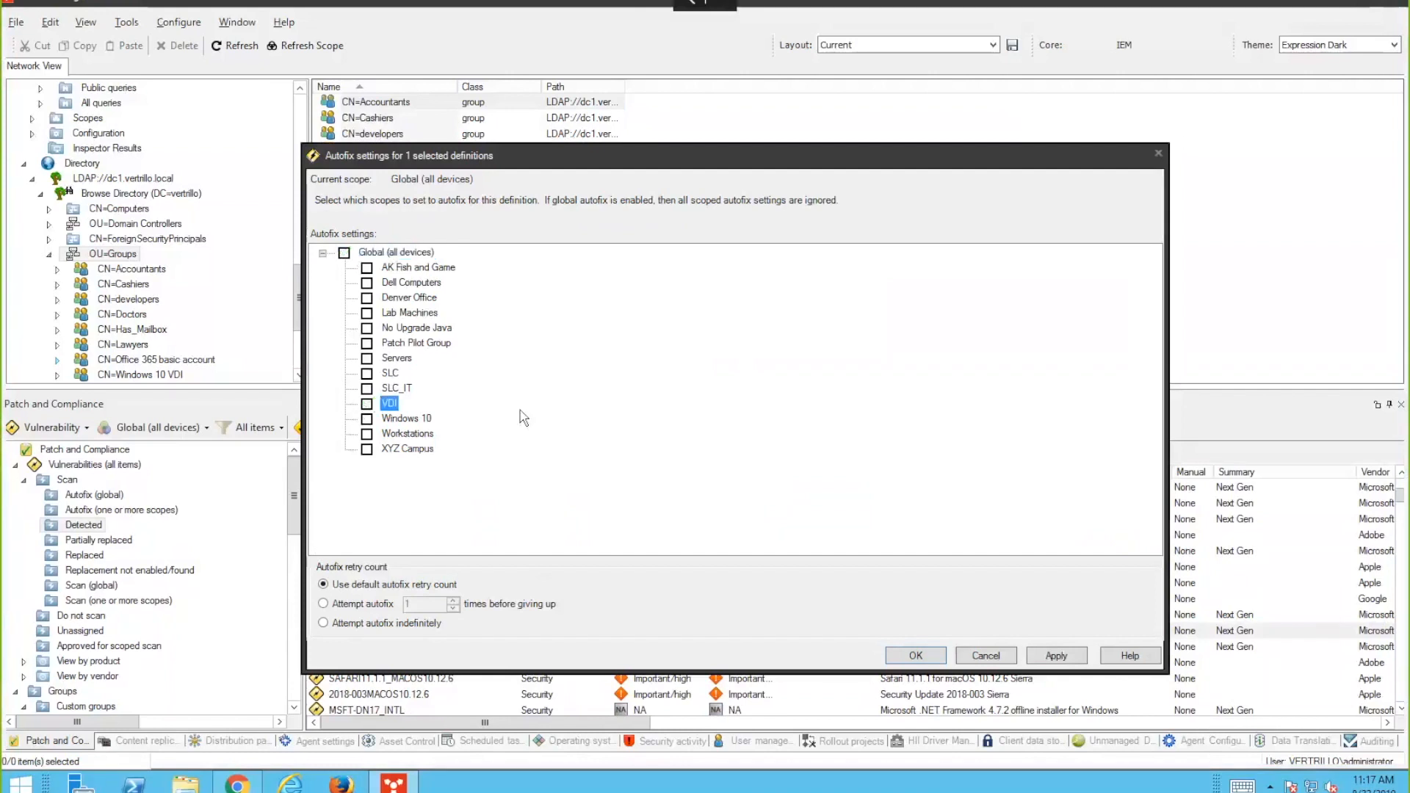
# - Try enabling autofix for the Patch Pilot Group, SLC, Workstations and XYZ Campus scopes, discarding the changes
pyautogui.click(367, 343)
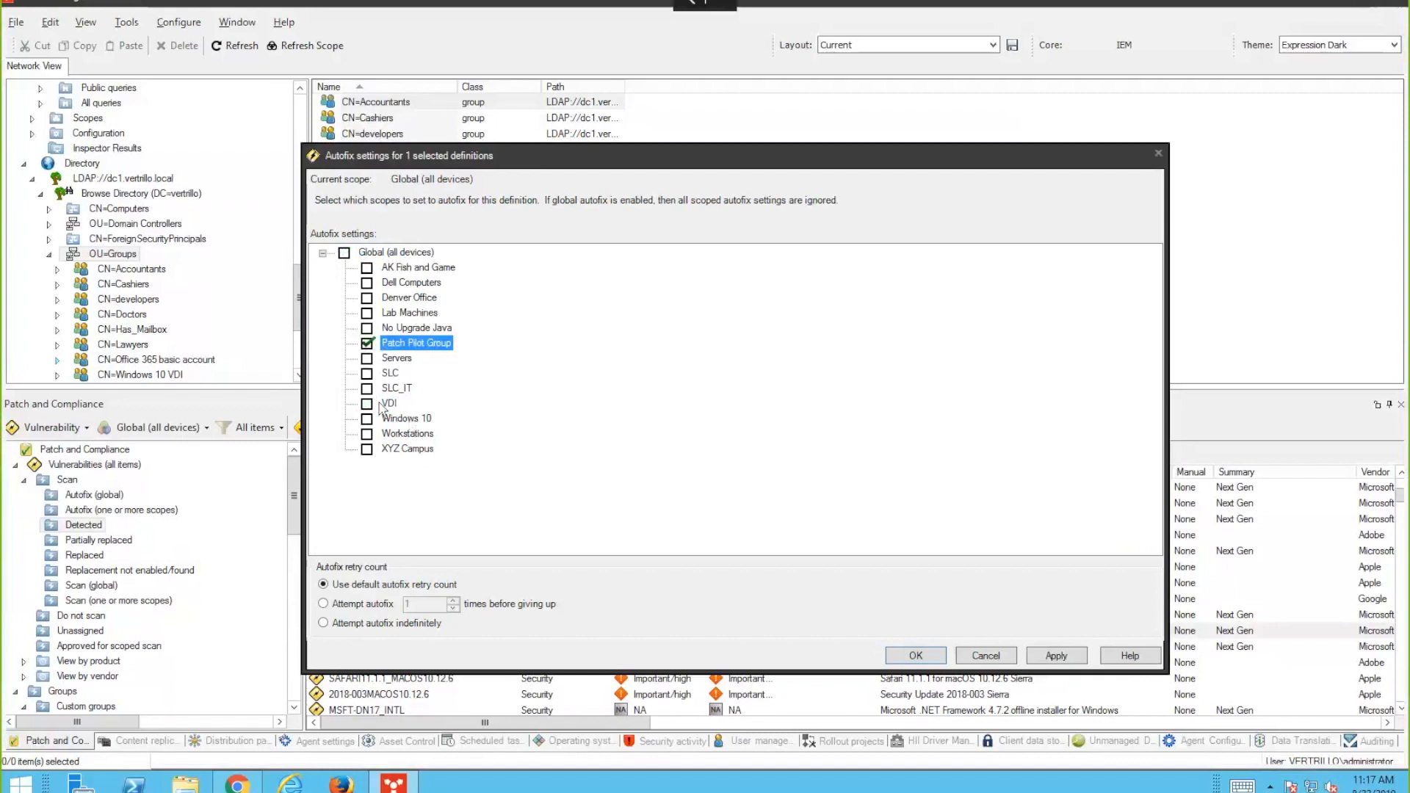
pyautogui.click(367, 374)
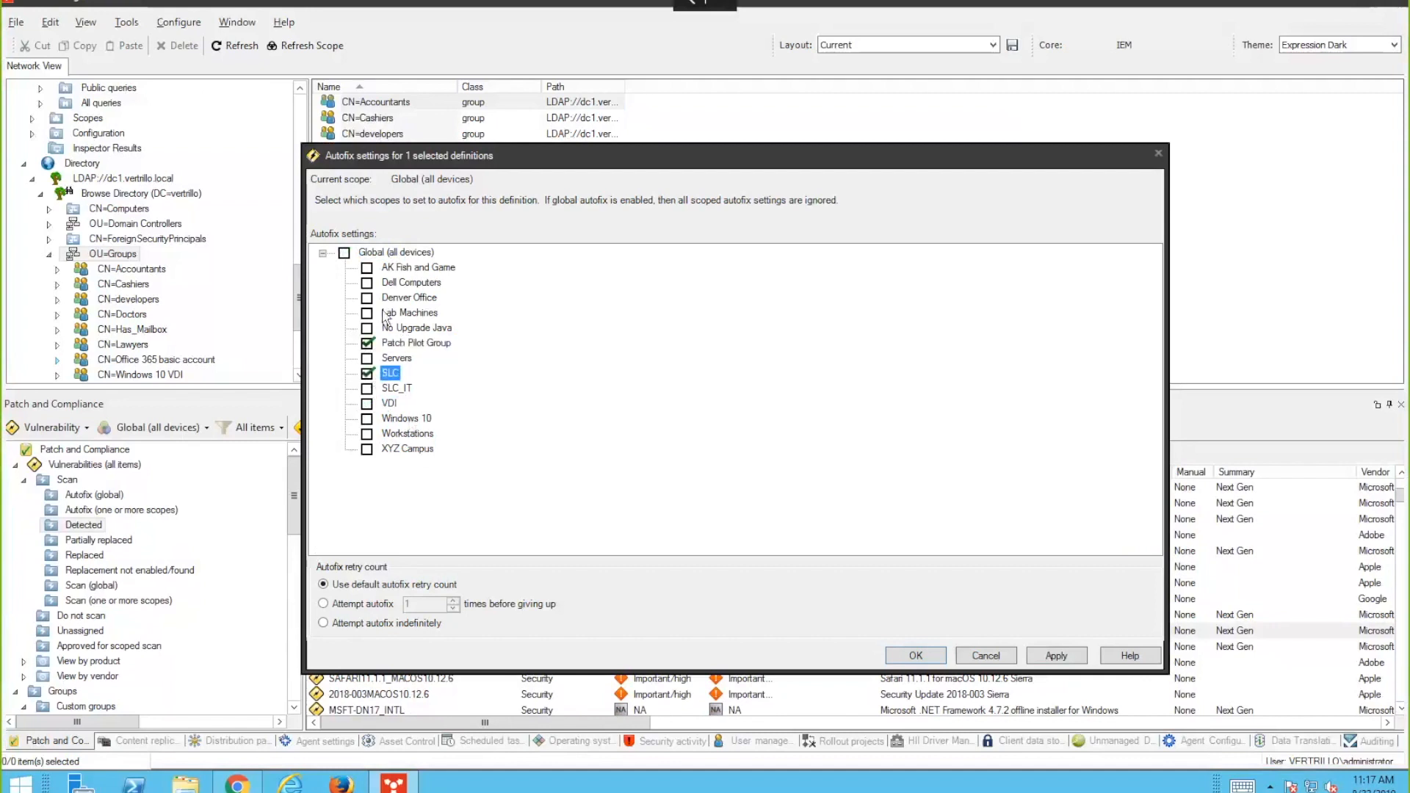
pyautogui.click(367, 433)
pyautogui.click(368, 450)
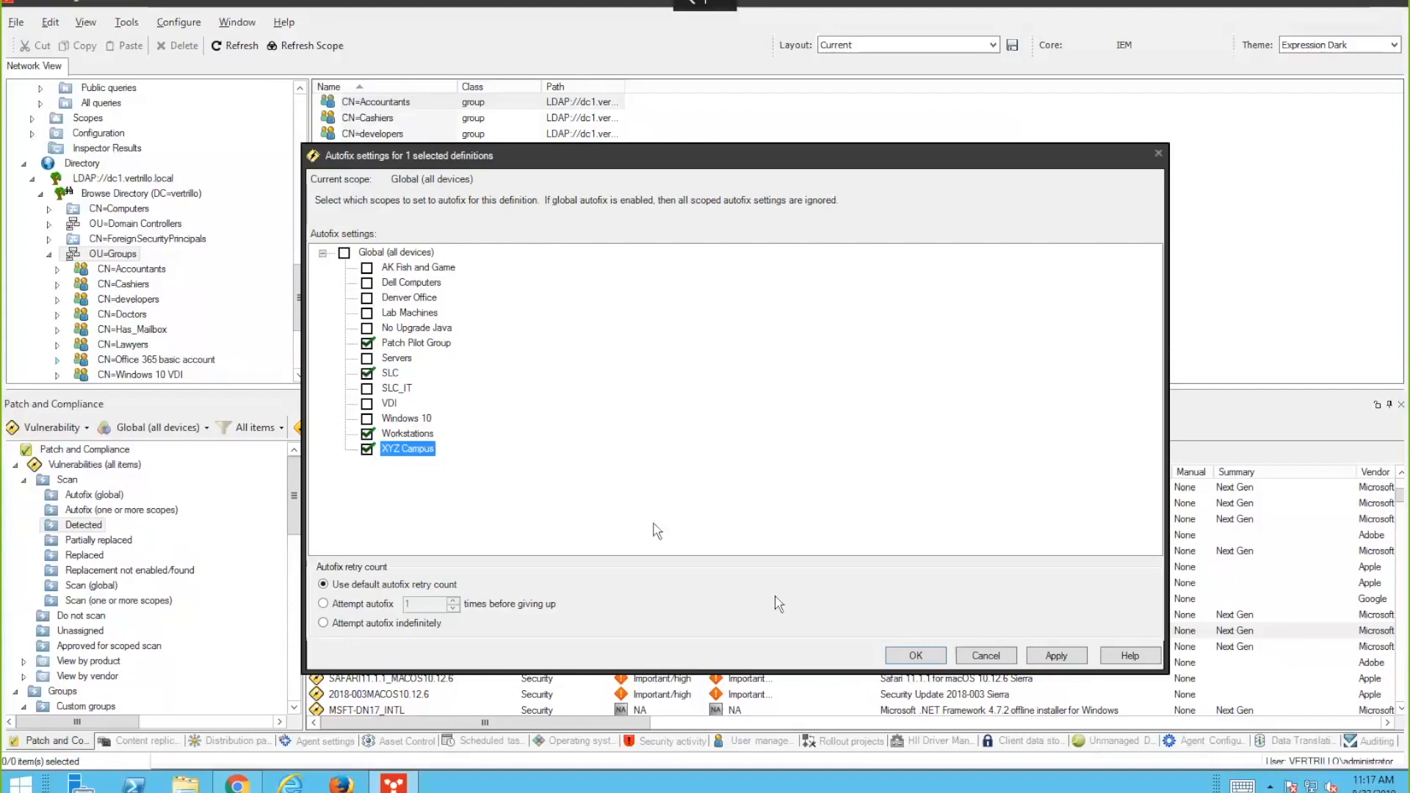
pyautogui.click(998, 659)
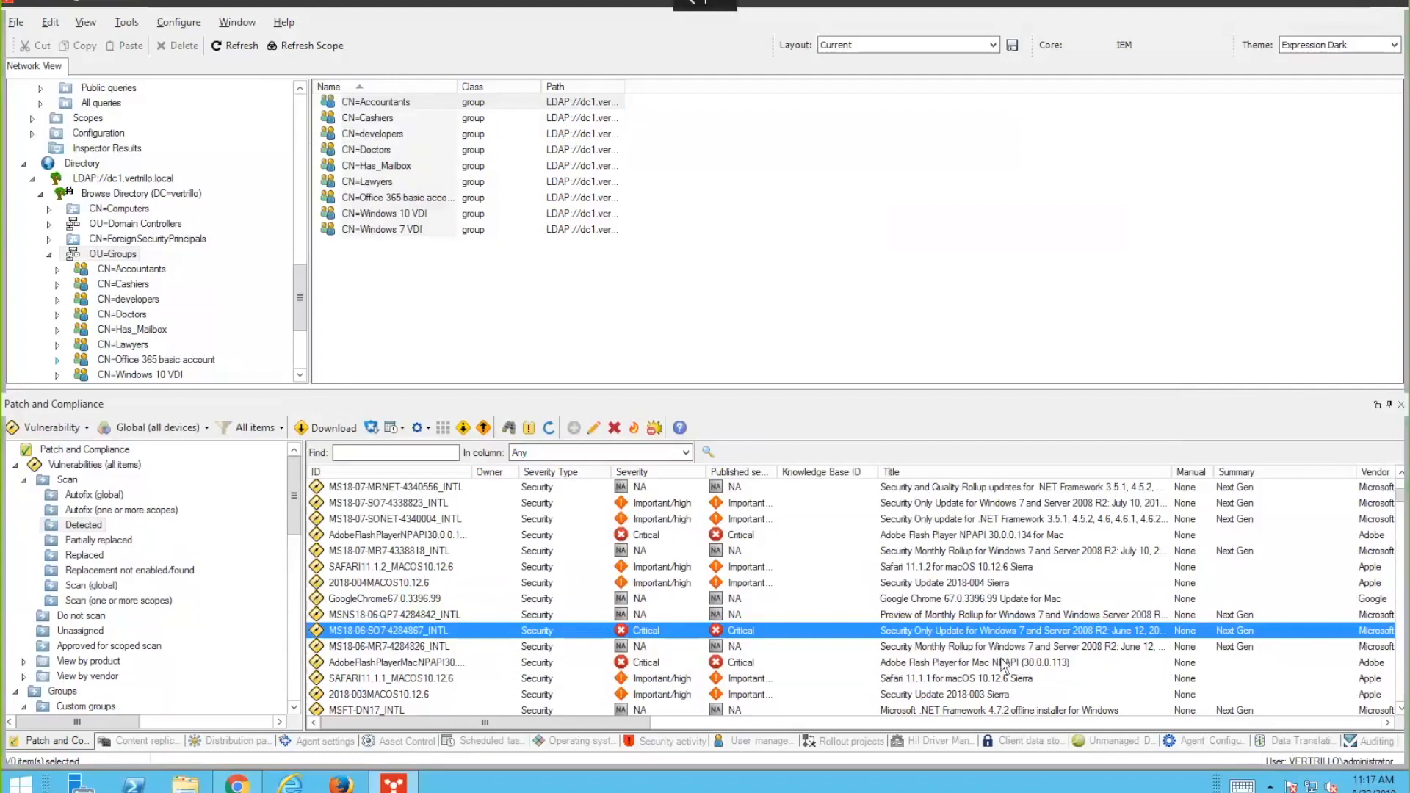
# - Select all detected vulnerabilities and check the actions available for them, then reselect only MS18-06-SO7-4284867_INTL
pyautogui.click(413, 567)
pyautogui.hotkey('ctrl', 'a')
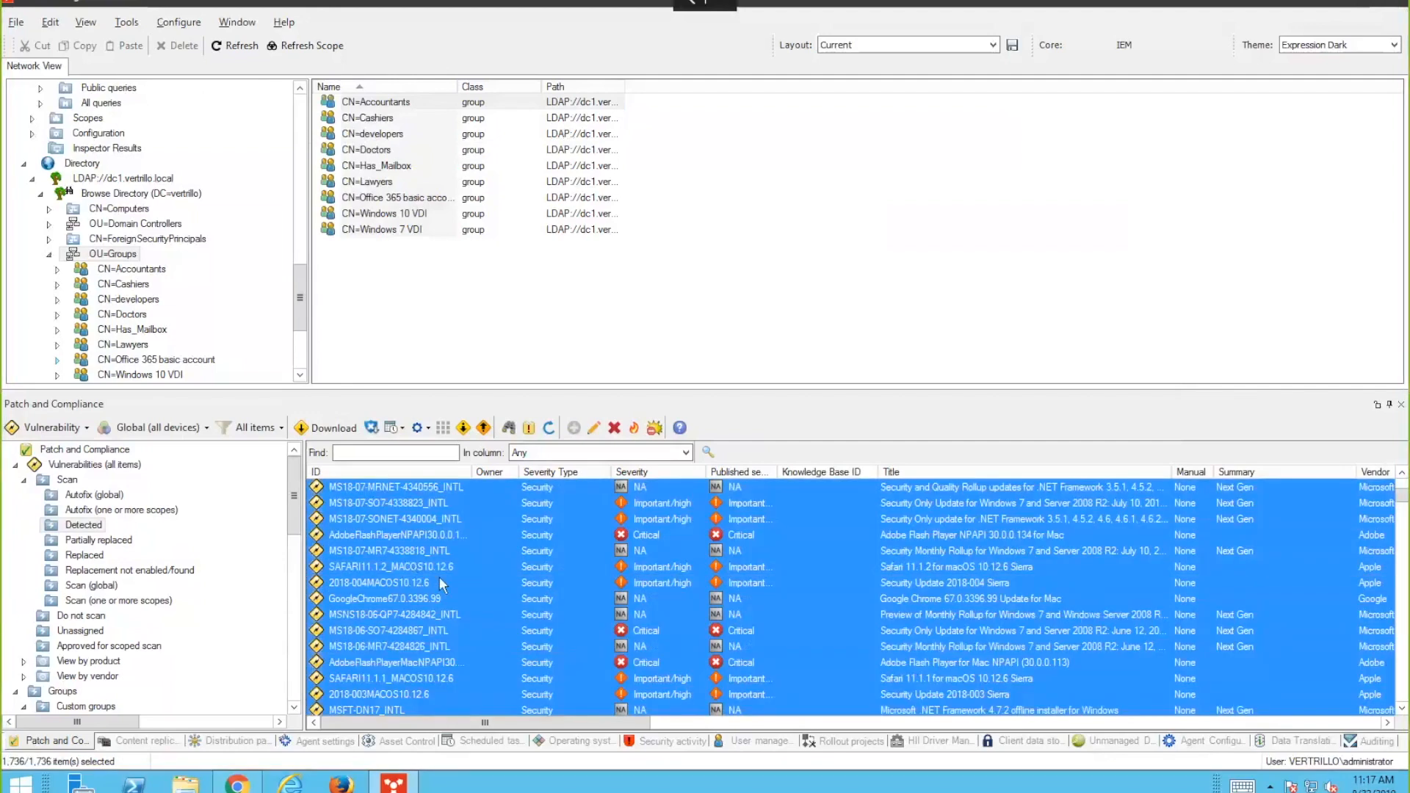
pyautogui.rightClick(470, 588)
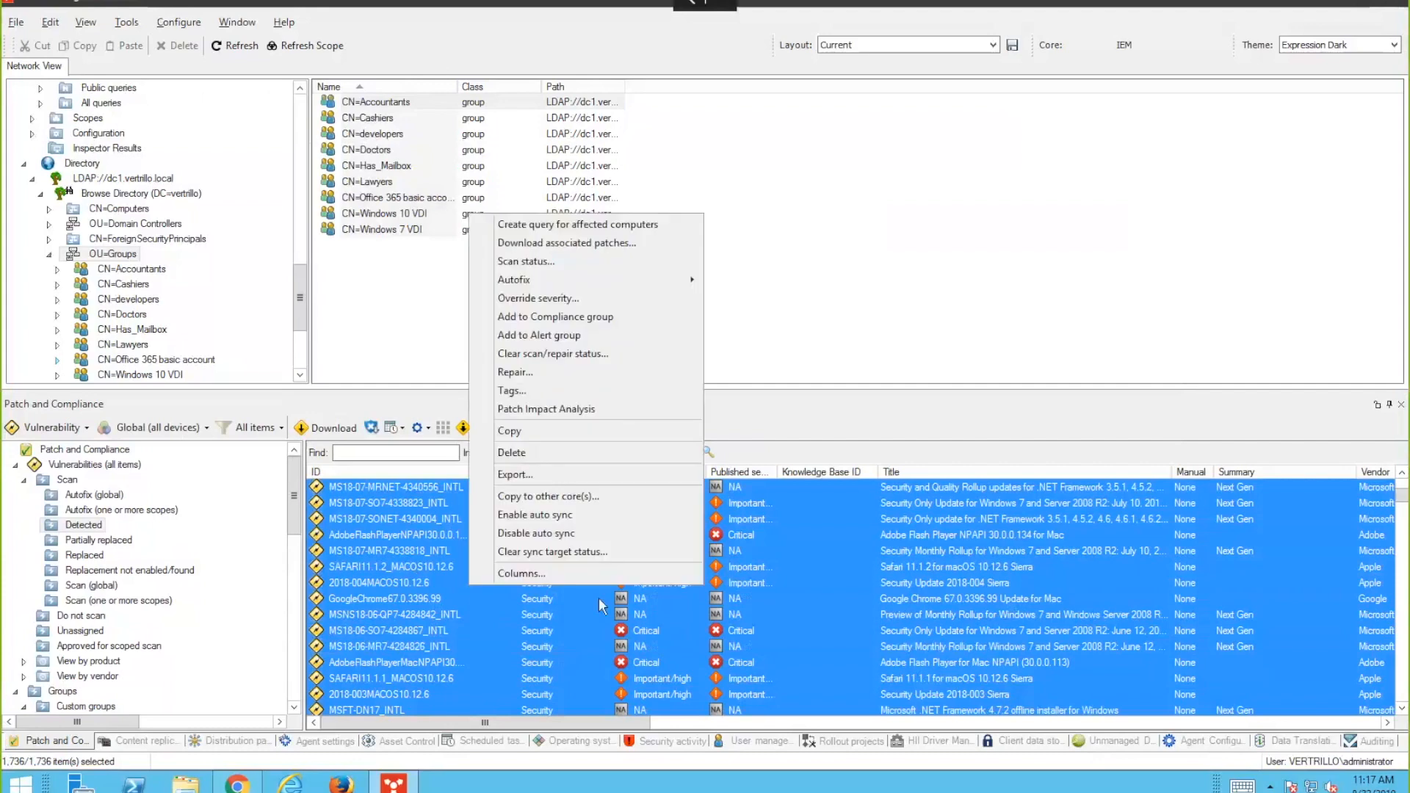
pyautogui.click(436, 632)
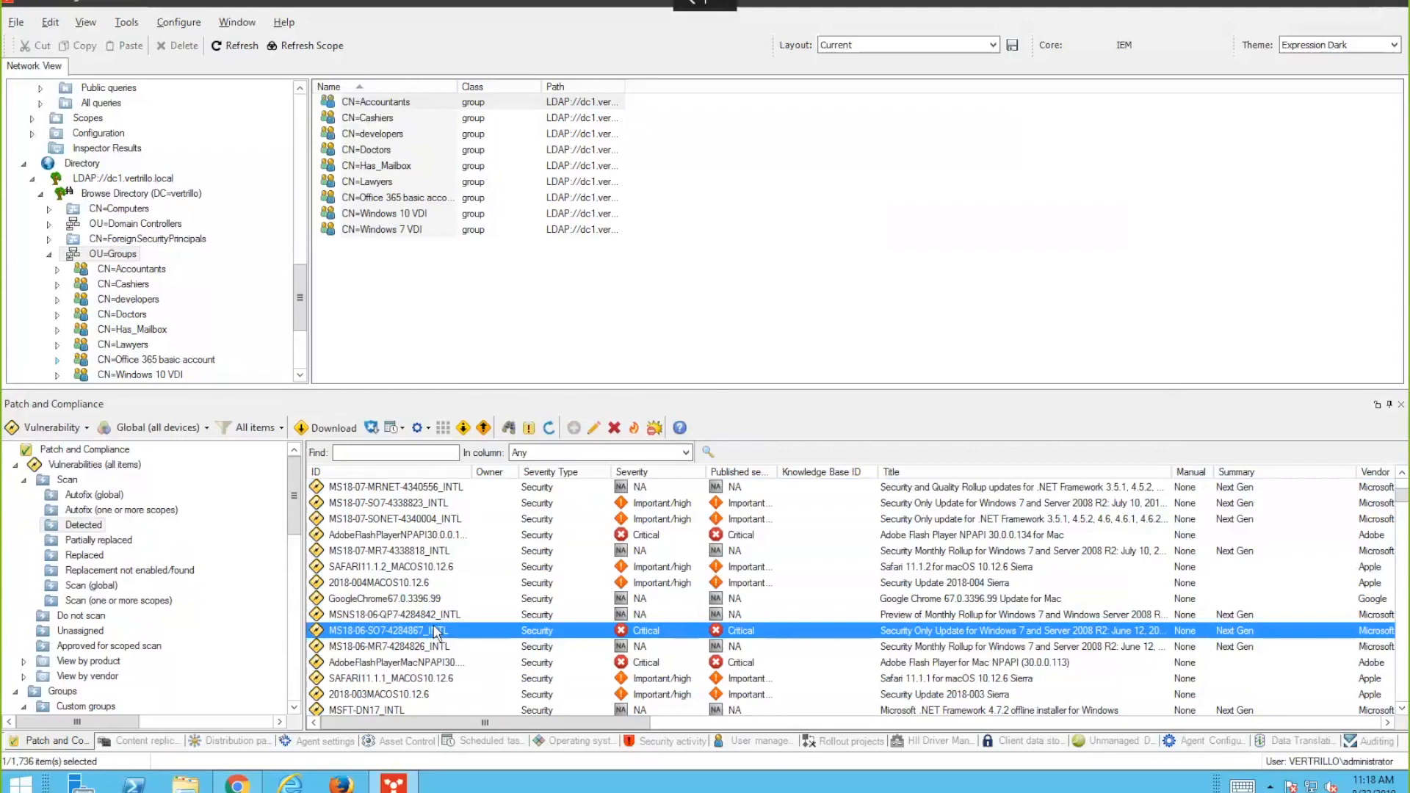
# - Open the Verbose Scanning configuration in the Distribution and Patch agent settings and review its scan options and schedule
pyautogui.click(325, 742)
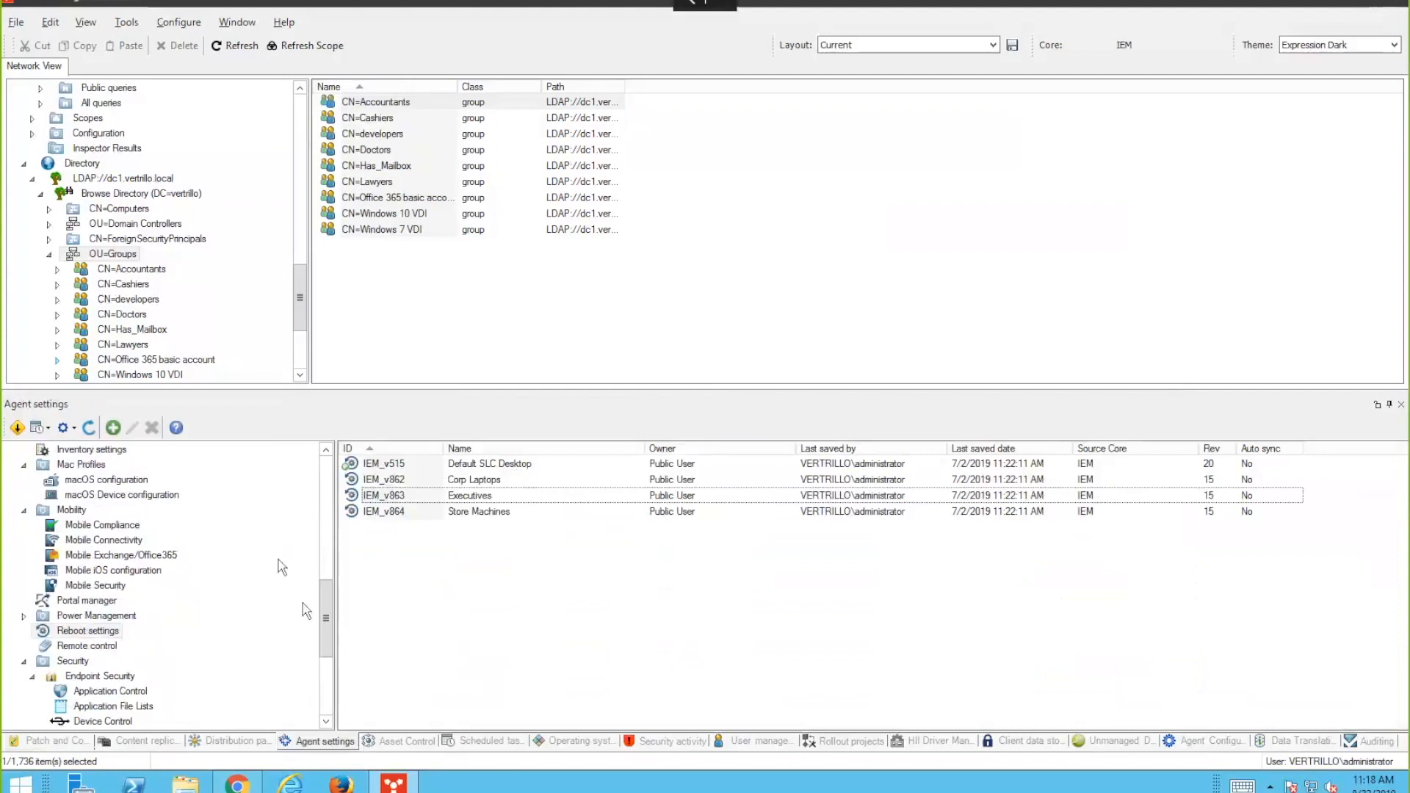
pyautogui.moveTo(328, 623); pyautogui.dragTo(328, 591)
pyautogui.click(99, 525)
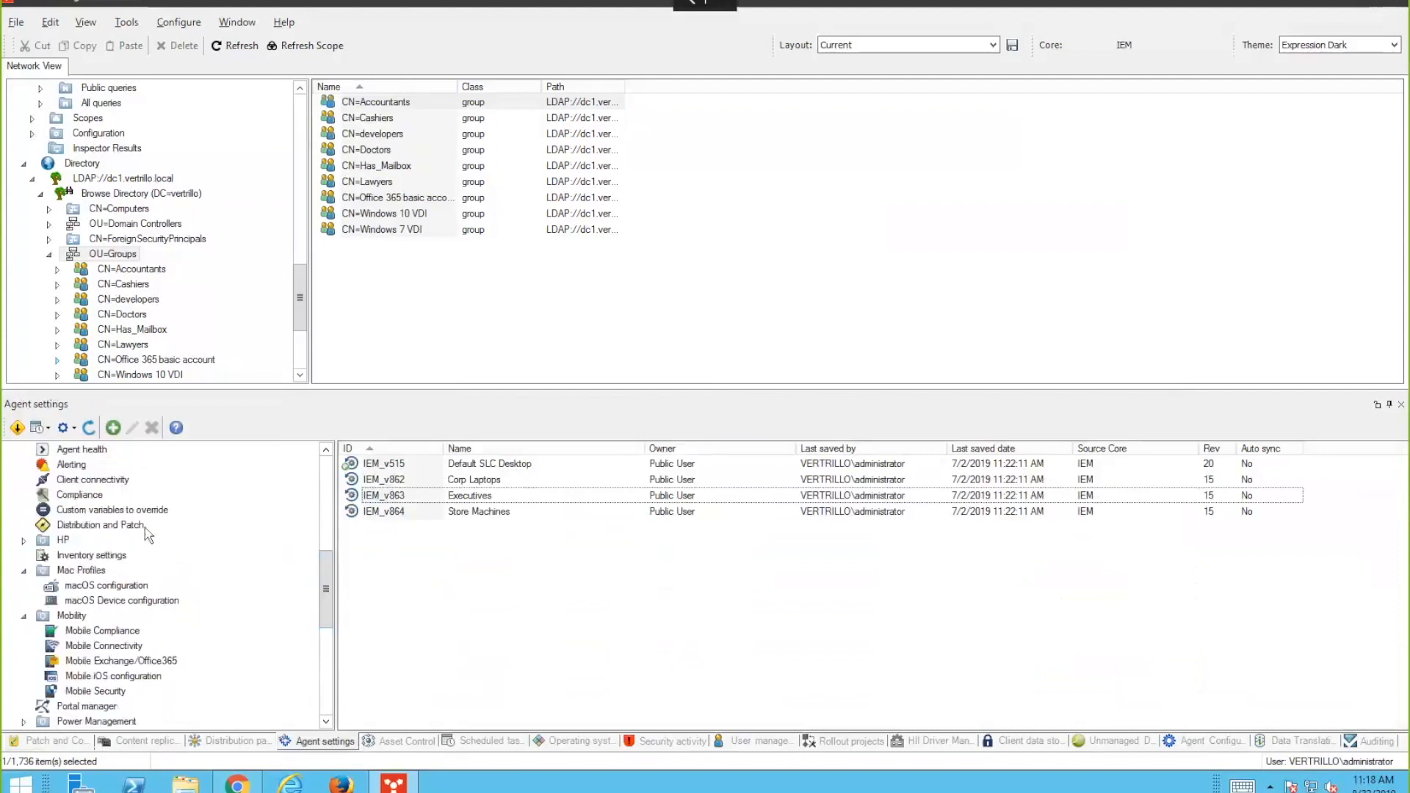
pyautogui.click(427, 481)
pyautogui.doubleClick(427, 482)
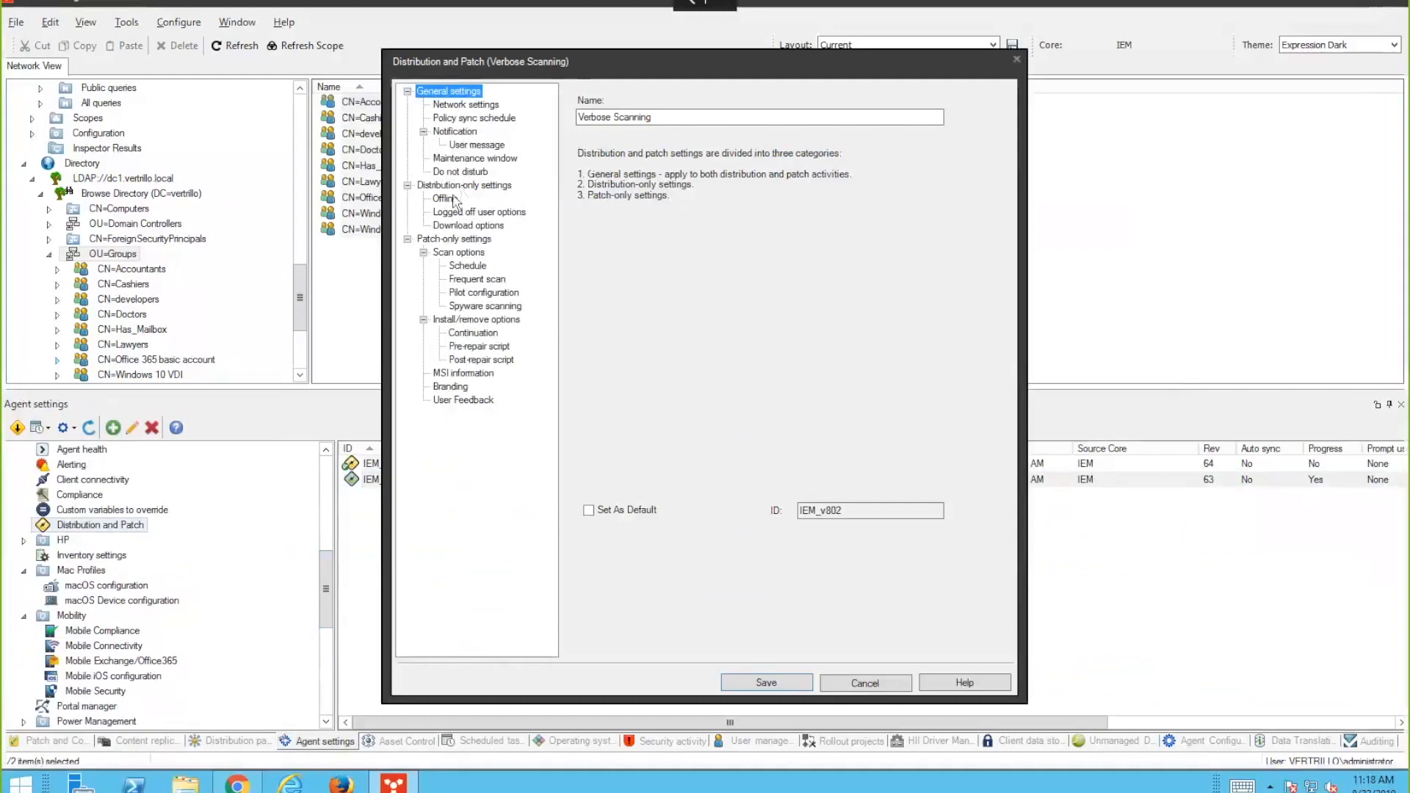
pyautogui.click(457, 254)
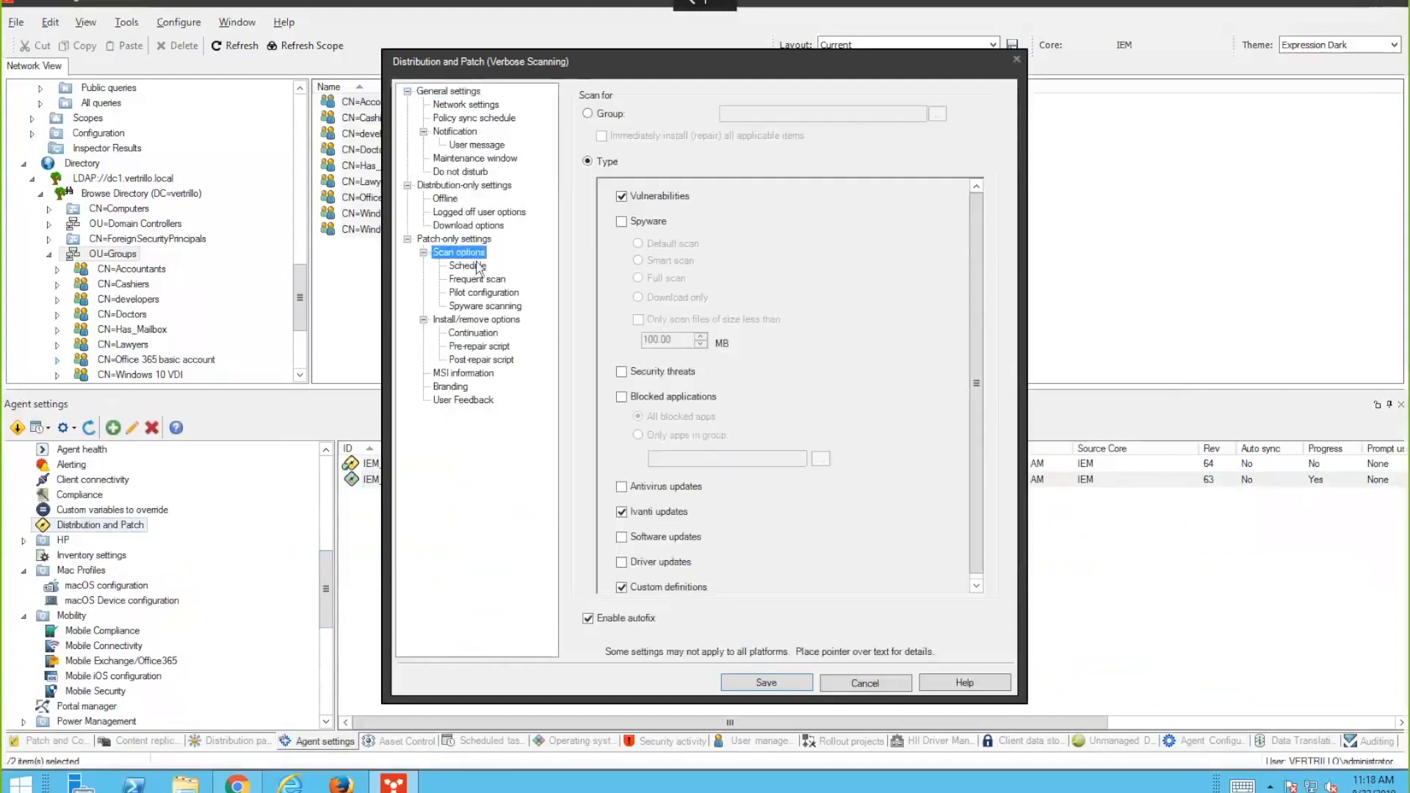
pyautogui.click(467, 265)
# - Try a recurring scan schedule repeating every 4 days between 4:00 AM and 11:00 PM, then close the Verbose Scanning configuration without saving
pyautogui.click(686, 240)
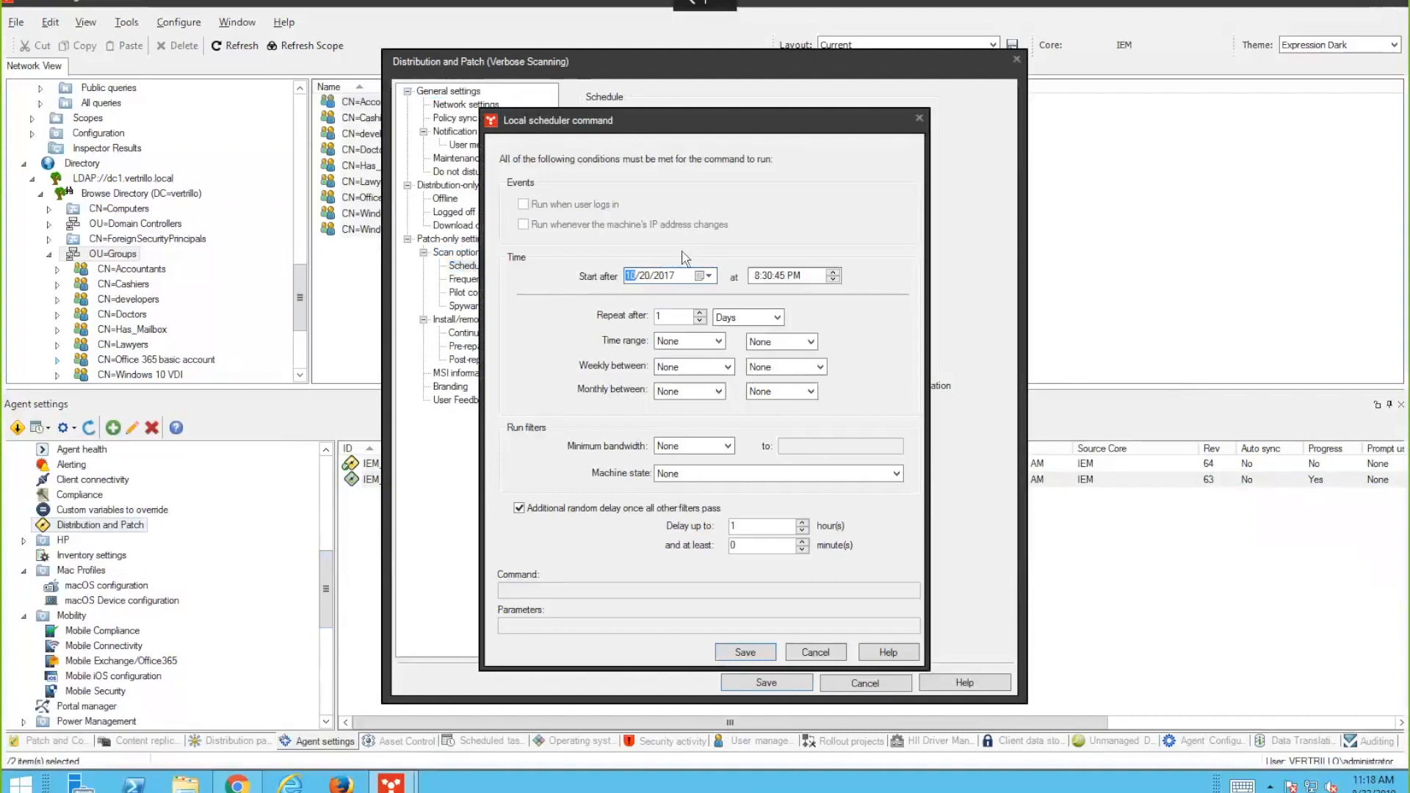
pyautogui.click(699, 313)
pyautogui.click(700, 313)
pyautogui.click(699, 314)
pyautogui.click(689, 341)
pyautogui.click(683, 410)
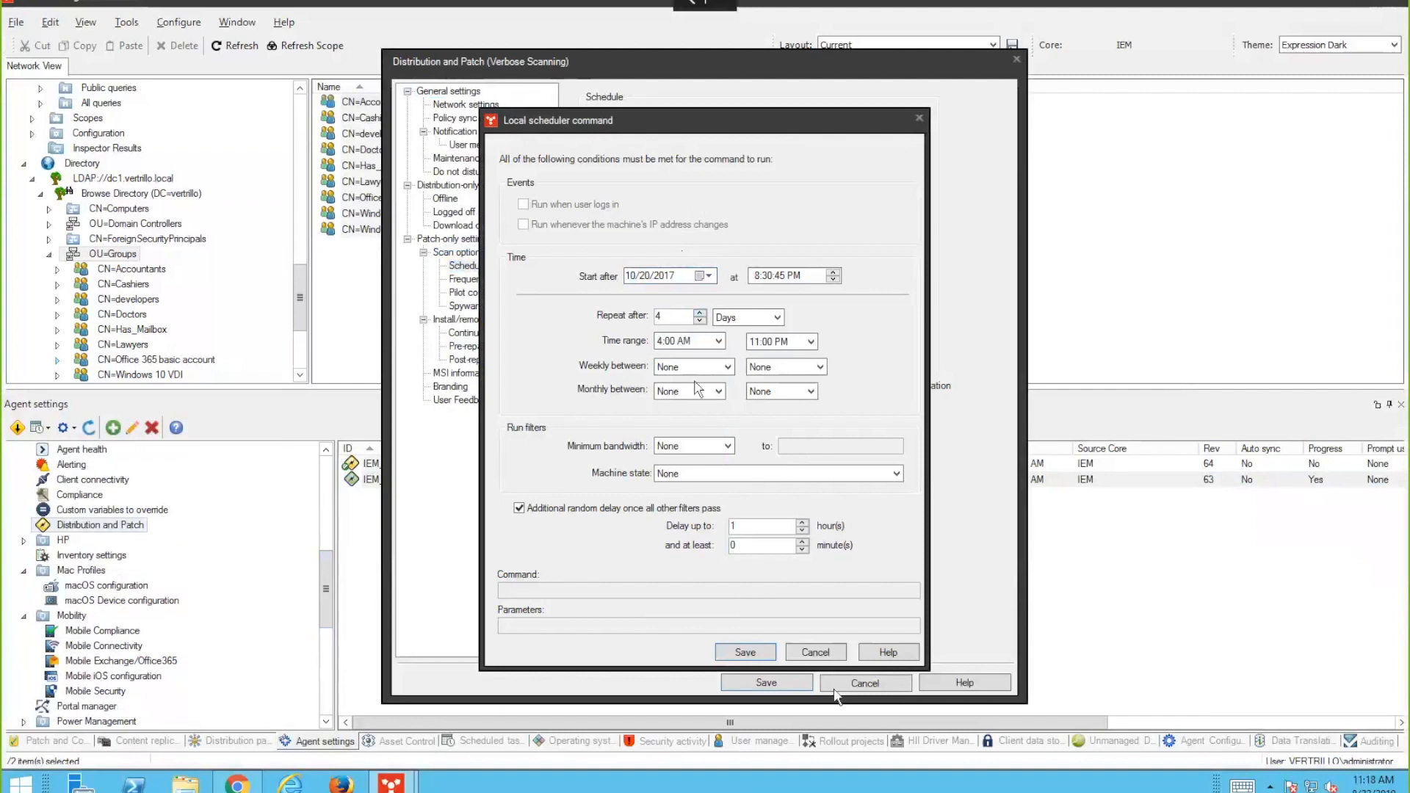
pyautogui.click(837, 656)
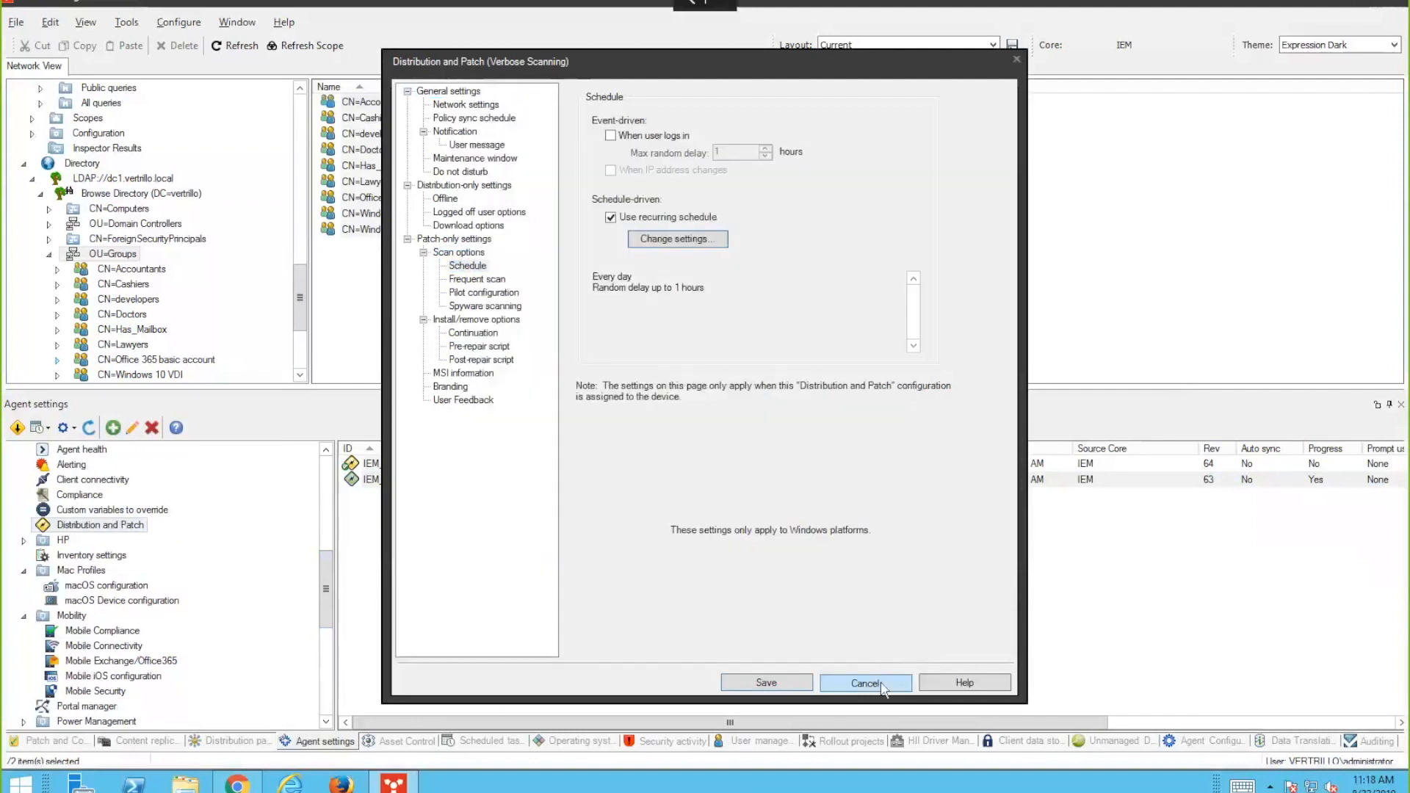
pyautogui.click(865, 684)
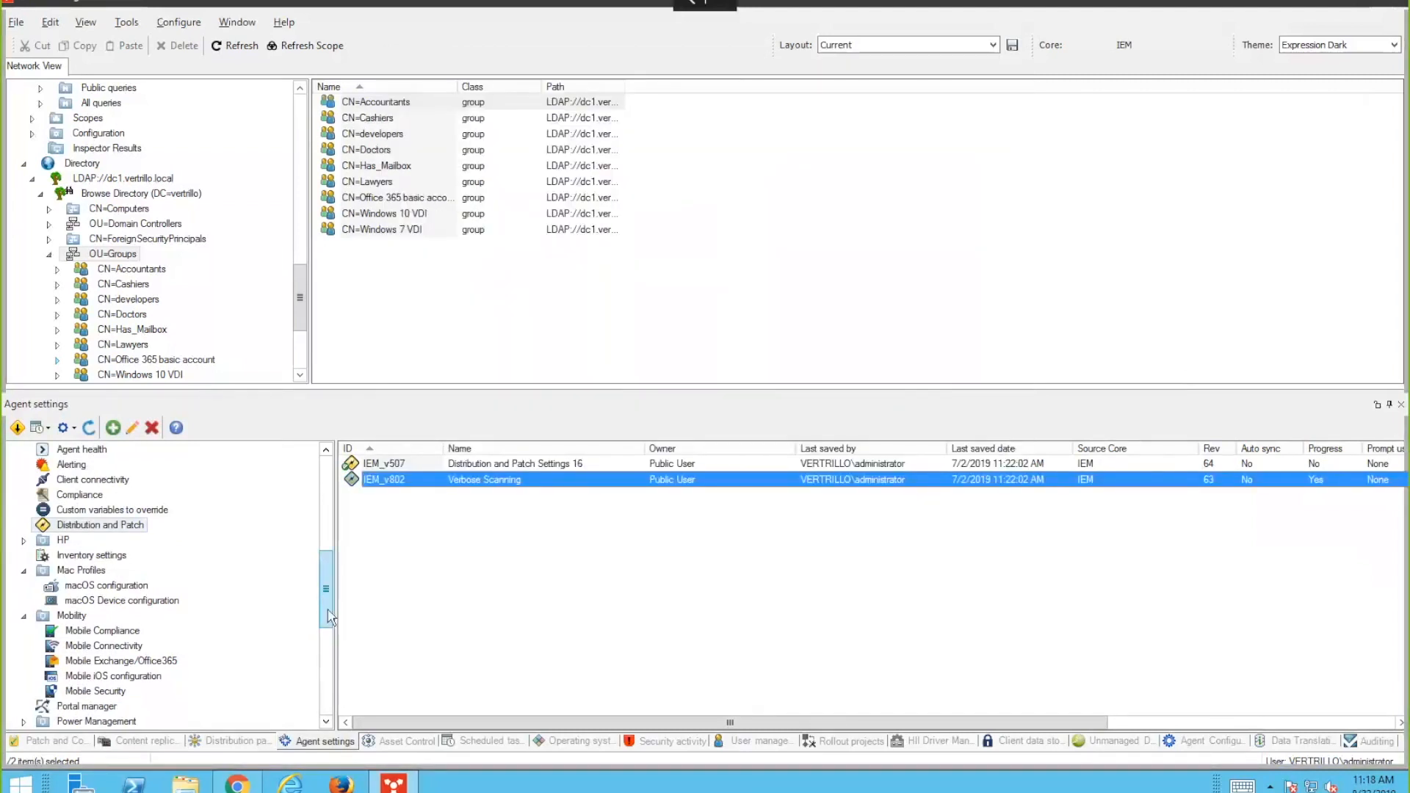
# - Look through the reboot settings in the agent settings and open the Executives configuration
pyautogui.moveTo(326, 606); pyautogui.dragTo(326, 624)
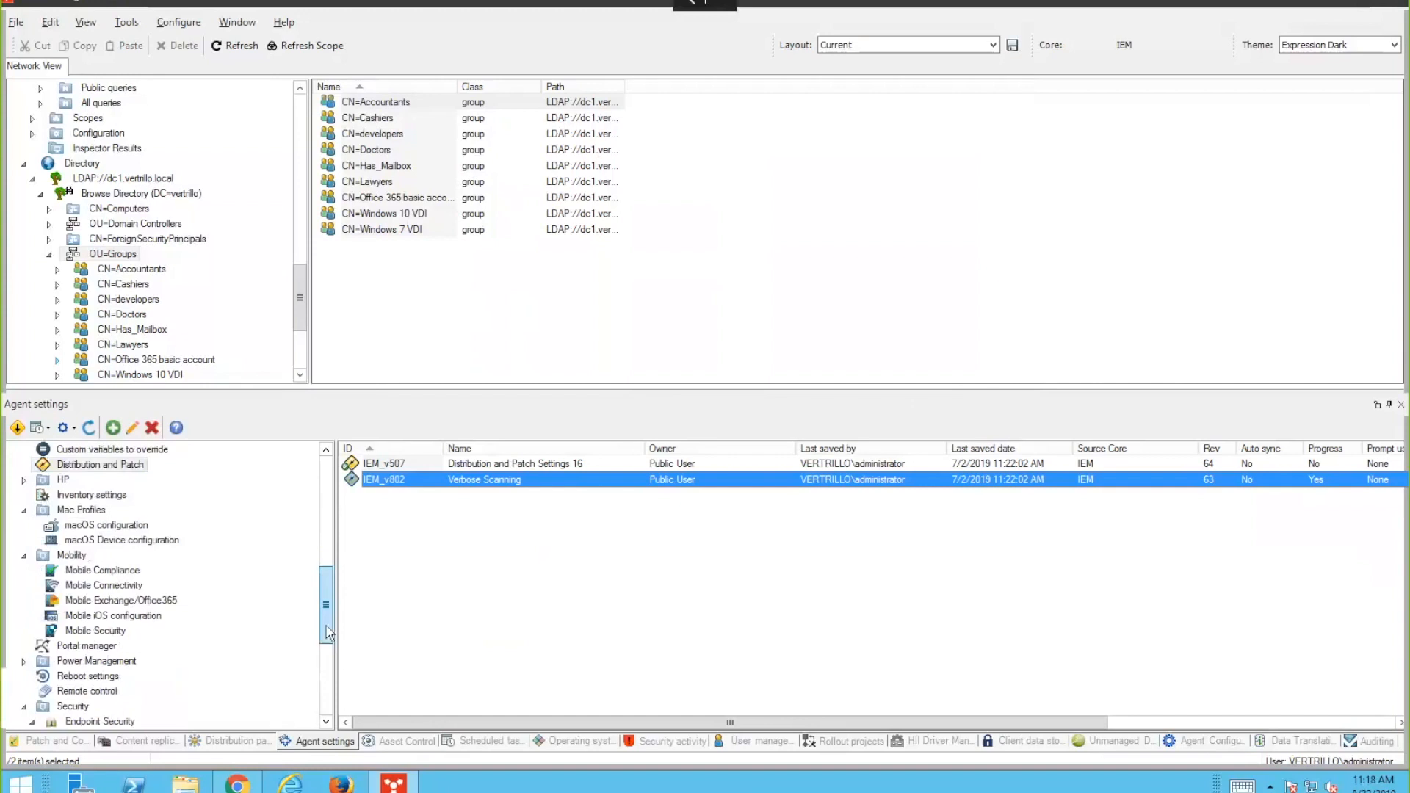
pyautogui.click(83, 677)
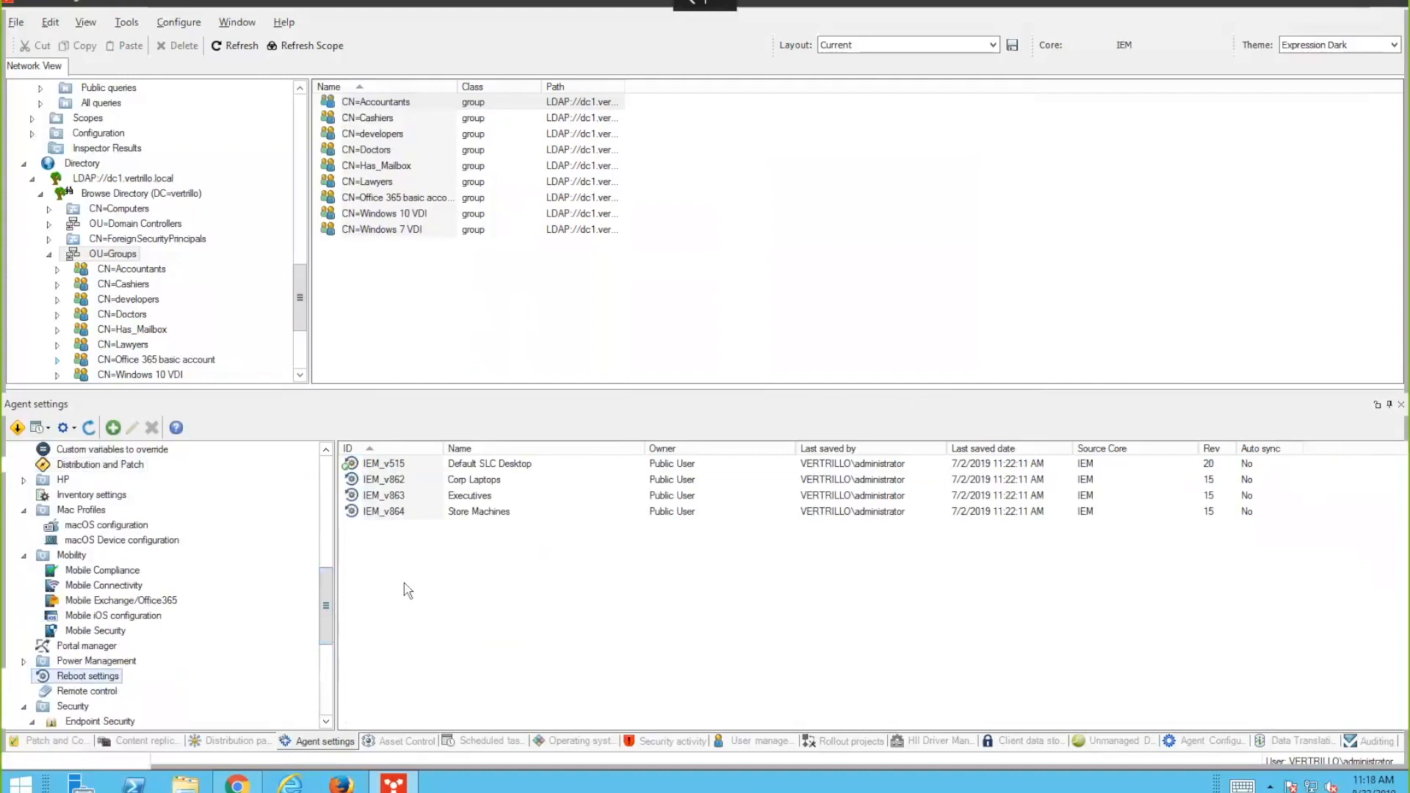
pyautogui.click(489, 512)
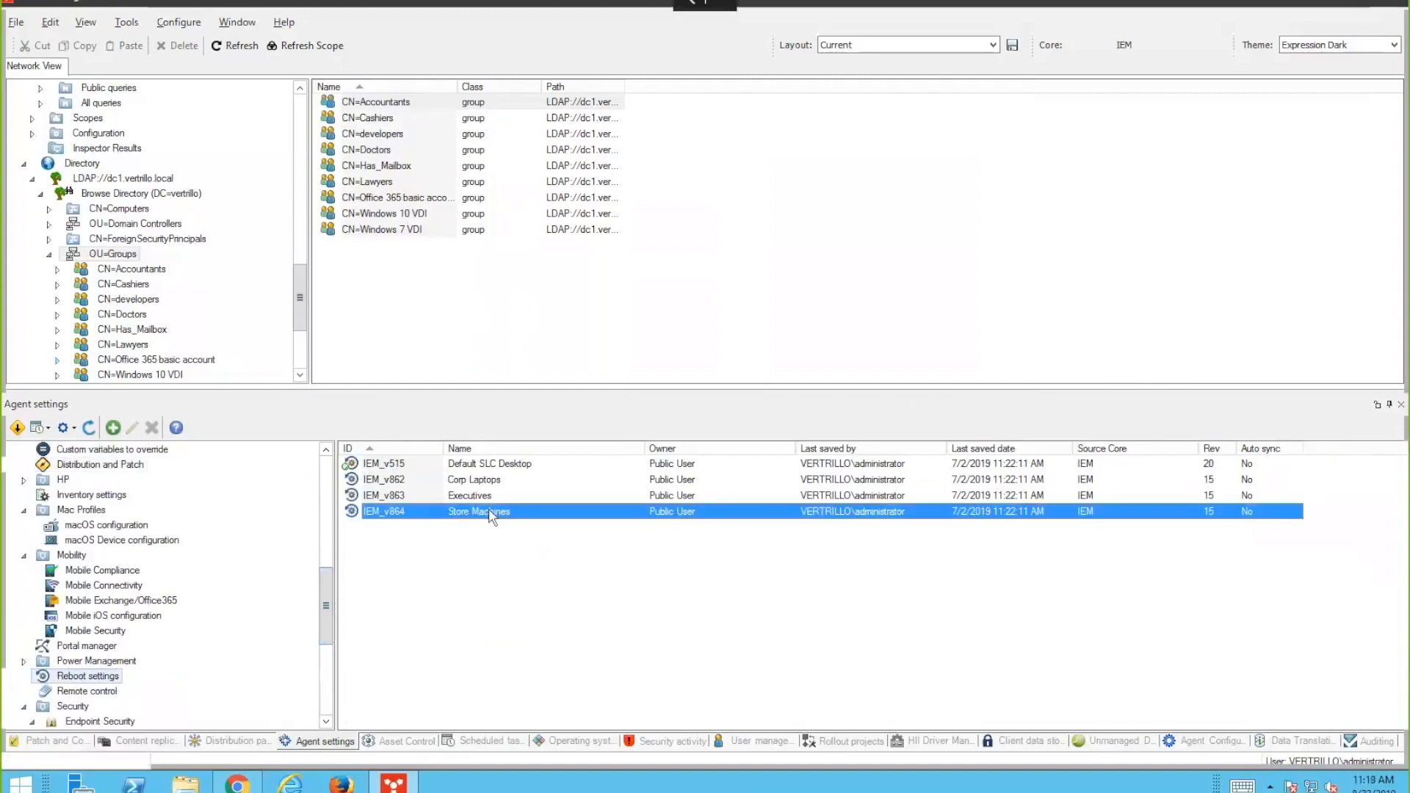
pyautogui.click(496, 495)
pyautogui.click(495, 483)
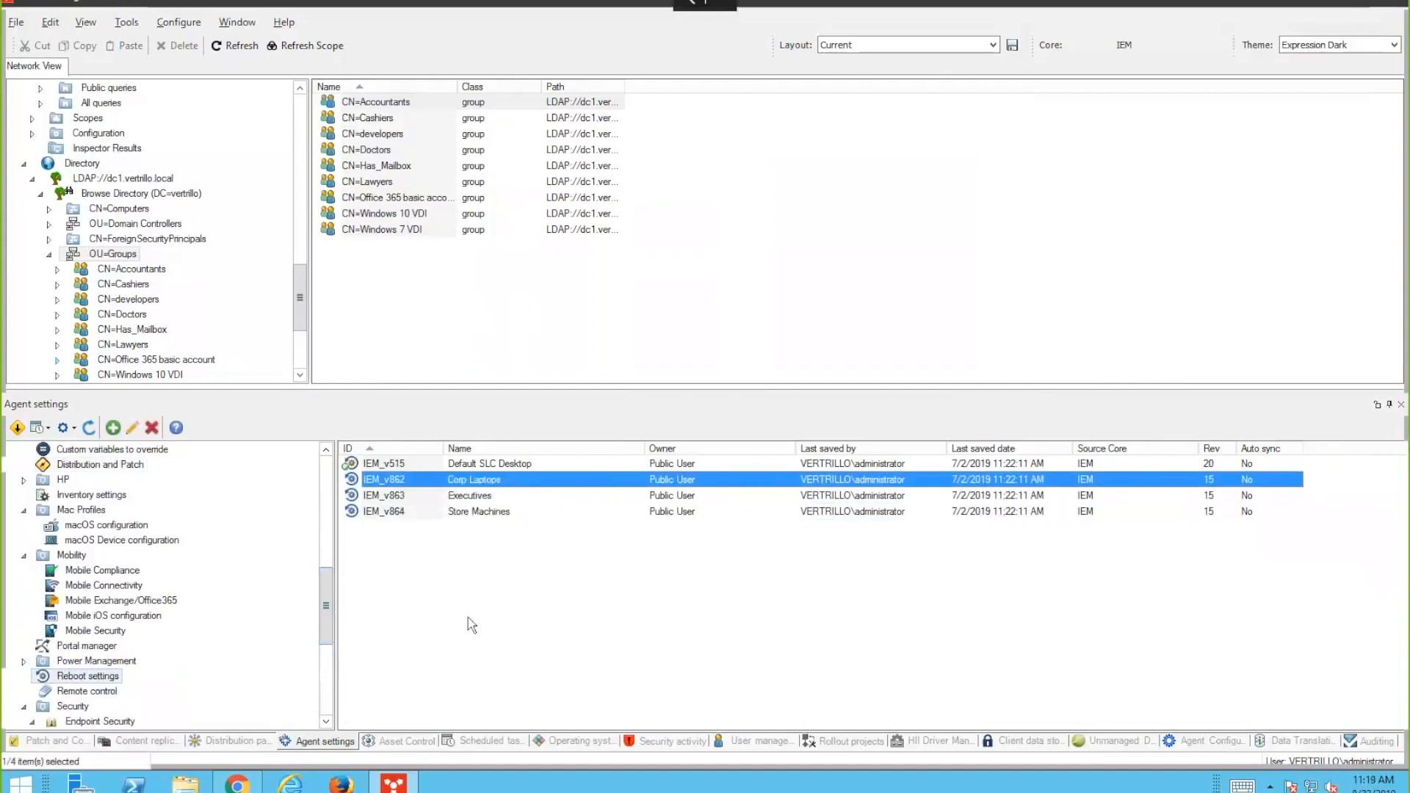
pyautogui.click(437, 502)
pyautogui.doubleClick(437, 502)
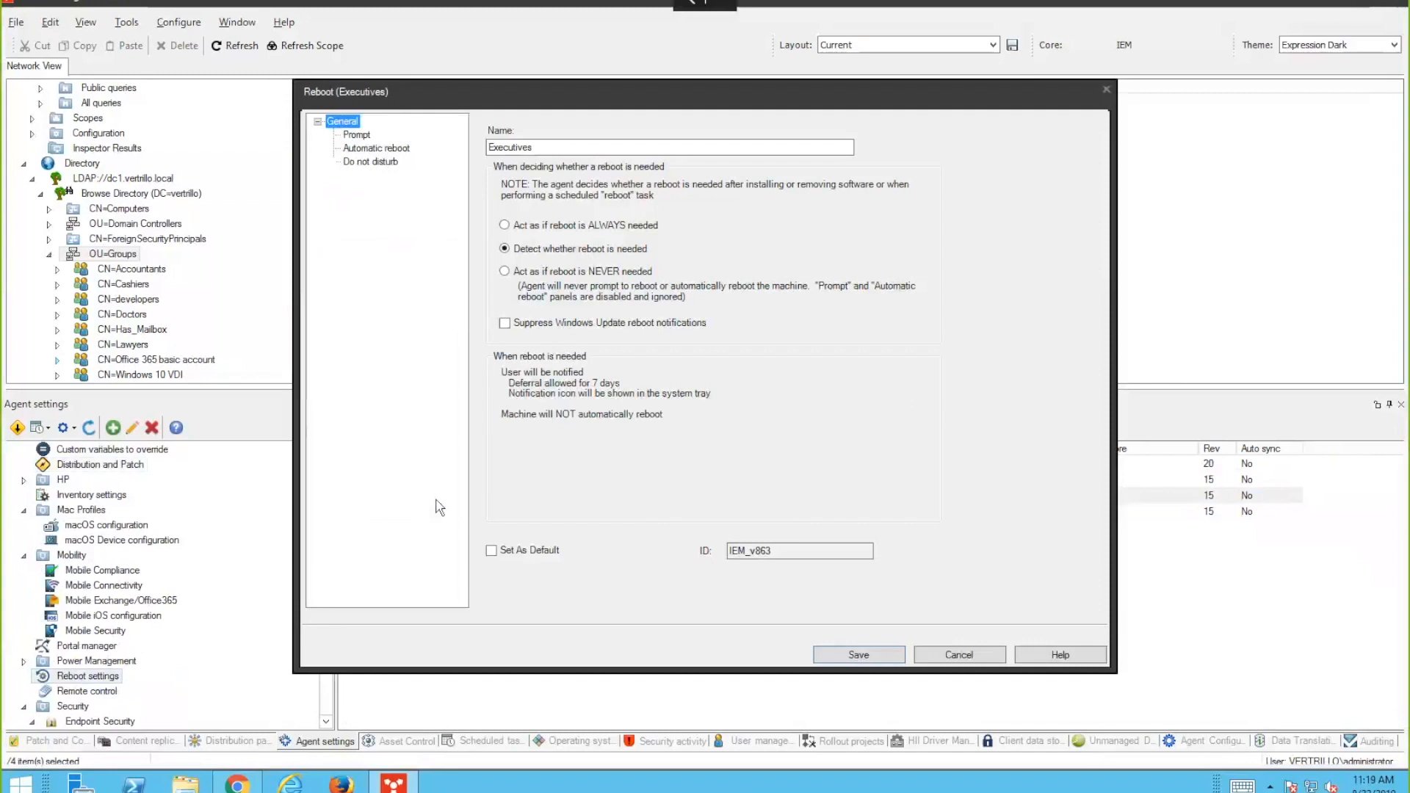
# - Review the Executives reboot detection, automatic reboot and user prompt options, keeping "Detect whether reboot is needed" selected
pyautogui.click(581, 273)
pyautogui.click(582, 249)
pyautogui.click(359, 148)
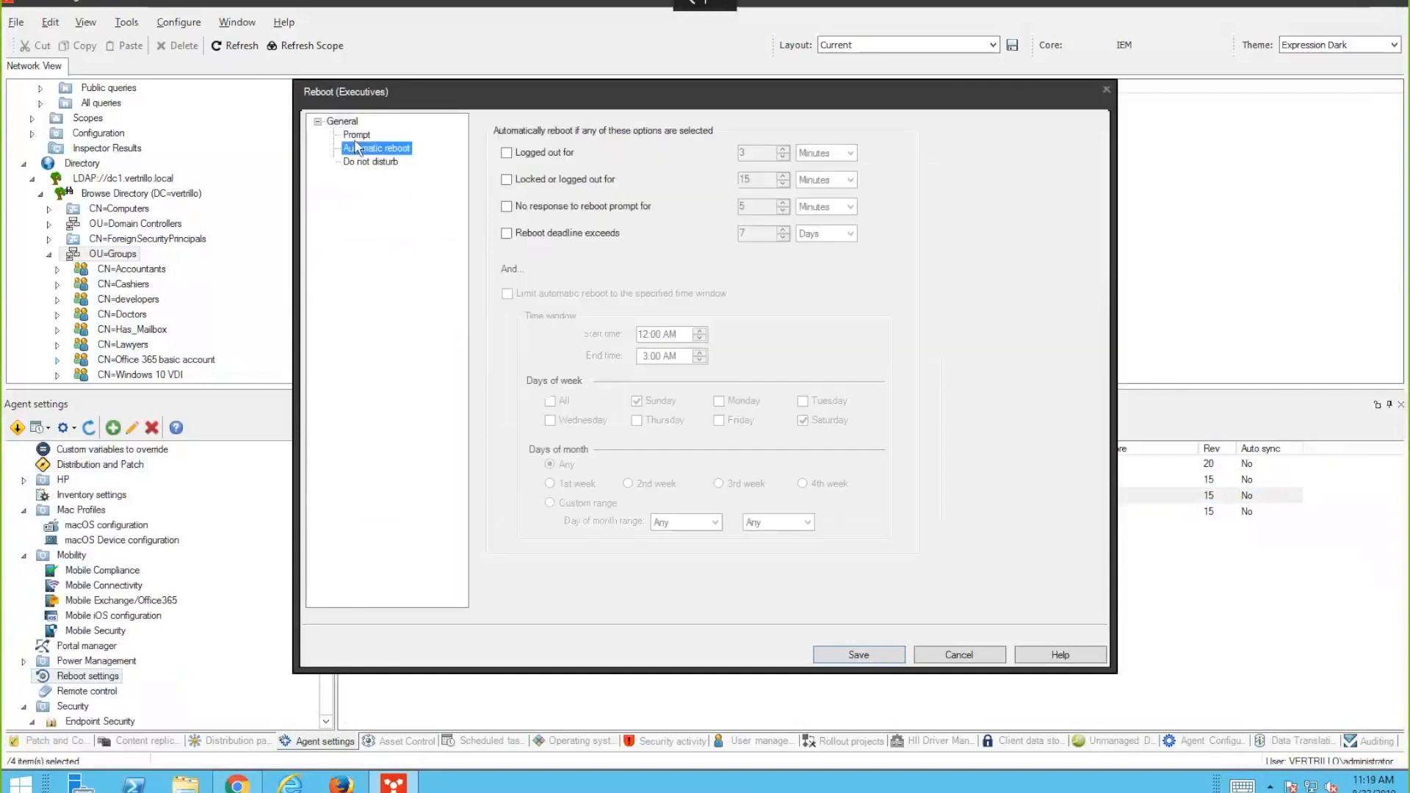
pyautogui.press('Up')
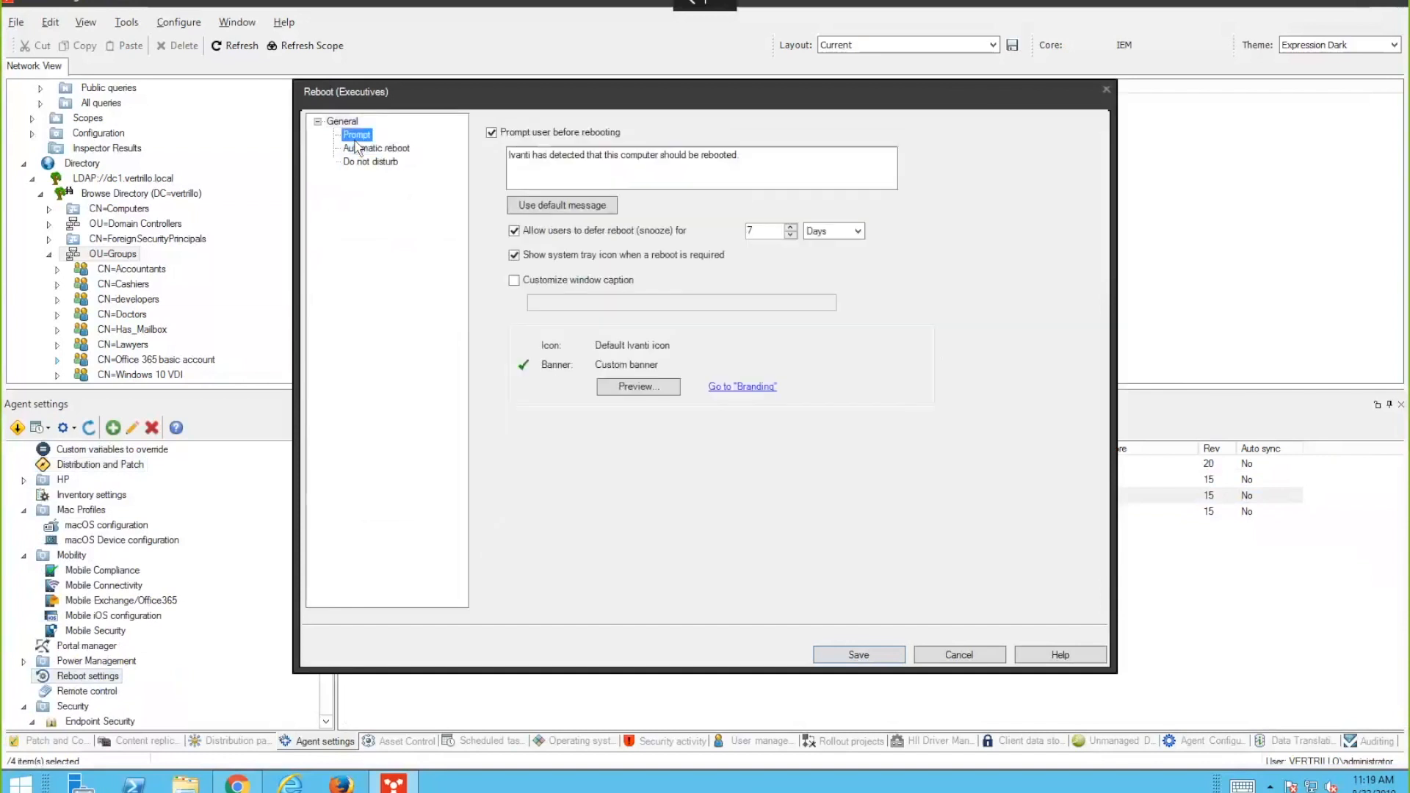
# - Preview the custom-branded repair message from the reboot prompt's branding settings, then close both the preview and the branding settings
pyautogui.click(756, 396)
pyautogui.click(652, 473)
pyautogui.click(669, 504)
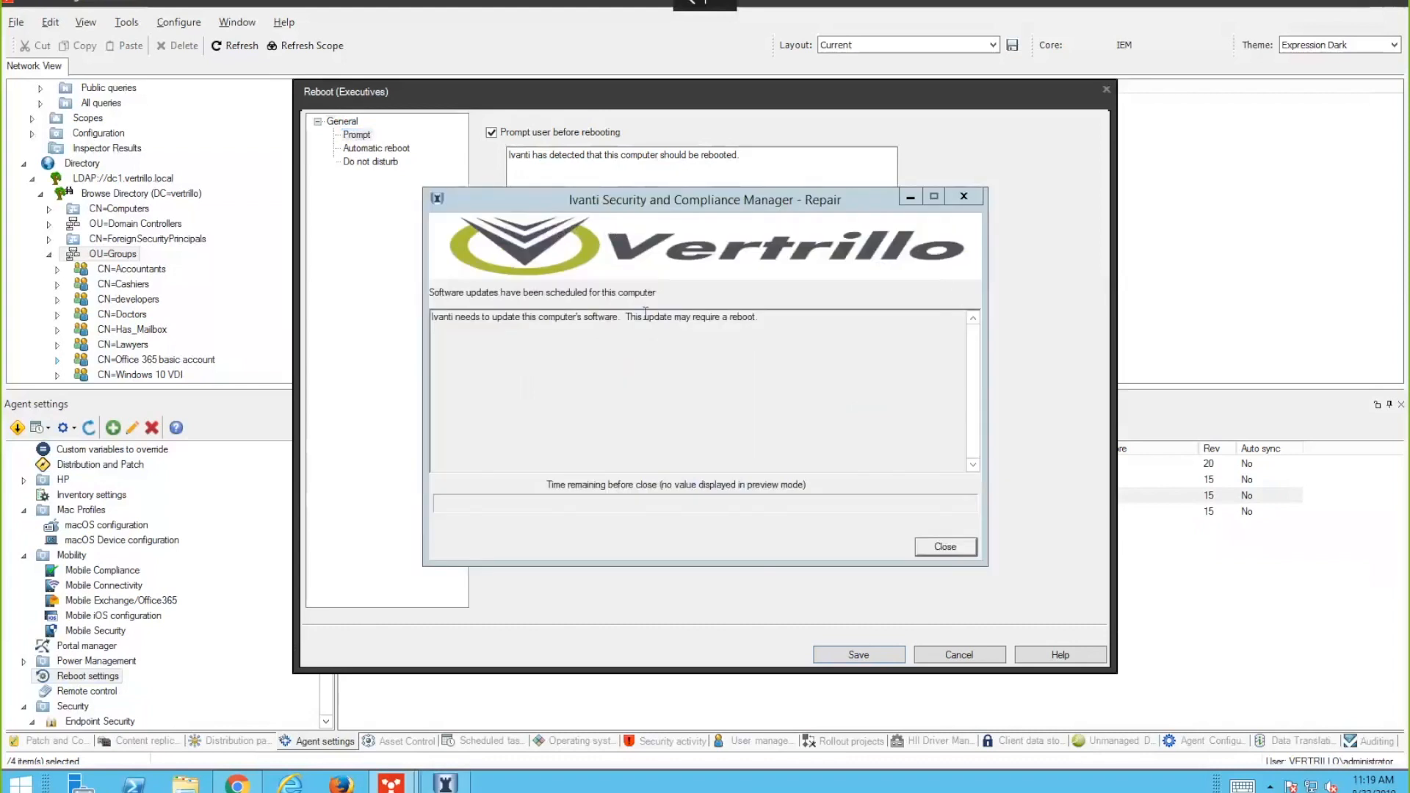
pyautogui.moveTo(782, 317); pyautogui.dragTo(307, 337)
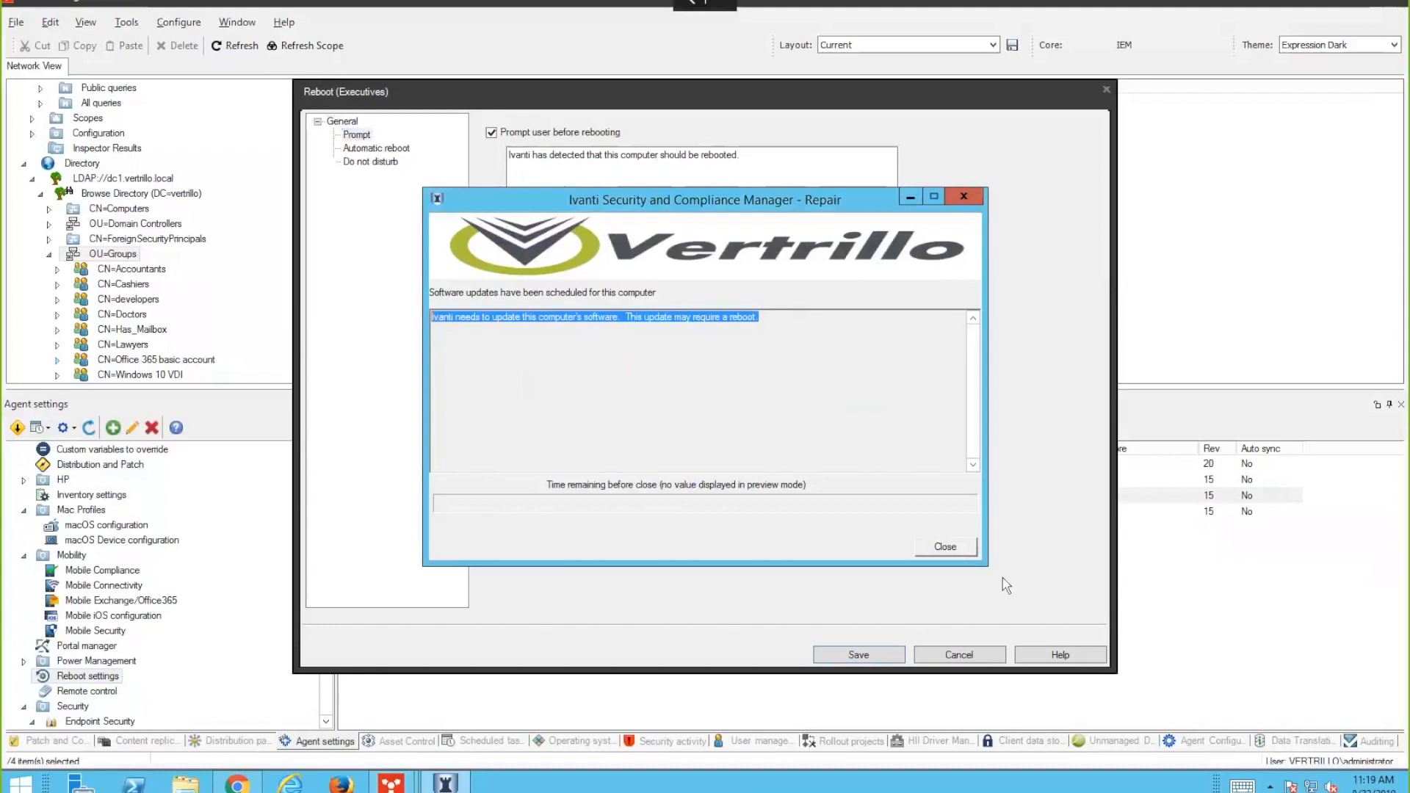
pyautogui.click(946, 546)
pyautogui.click(823, 523)
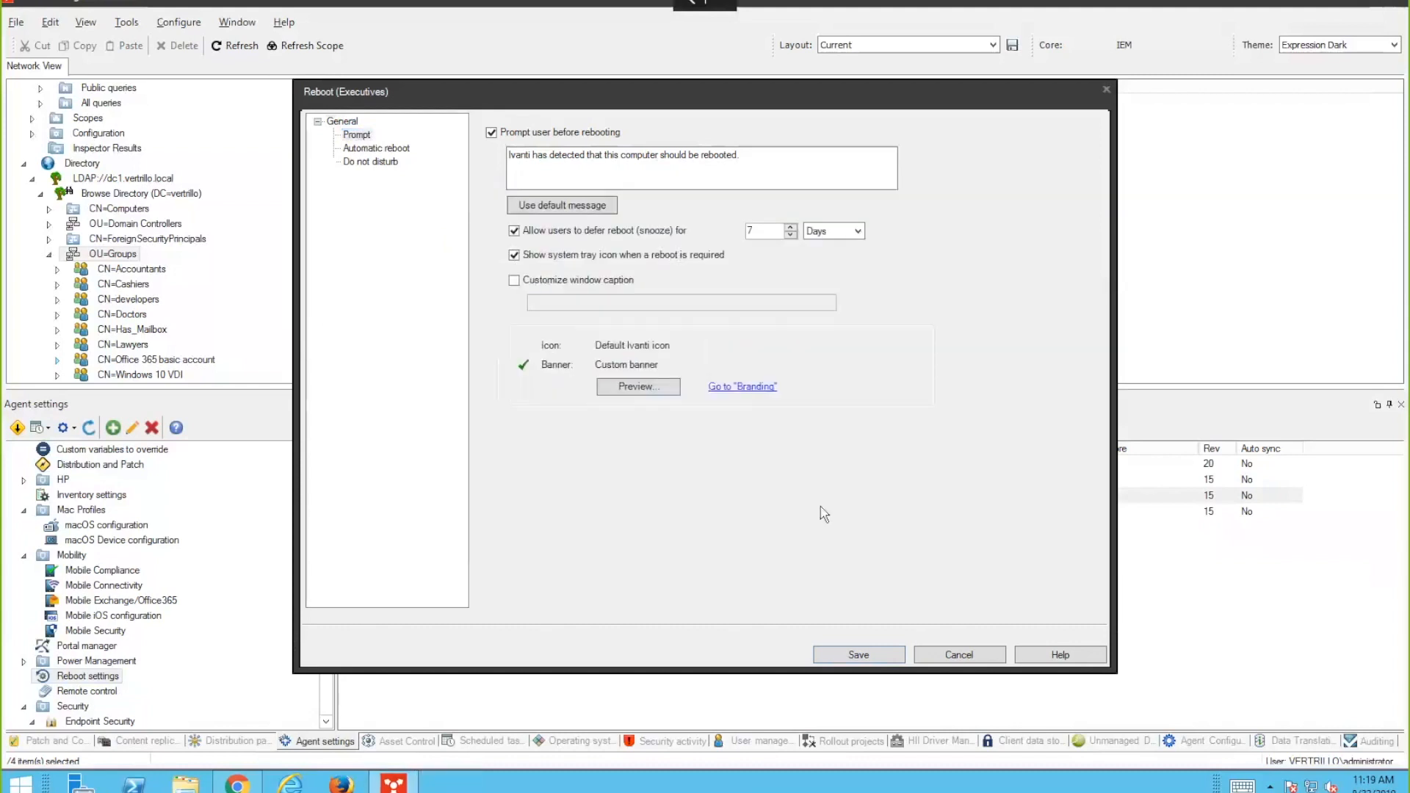
# - Enable automatic reboot in the Executives configuration when the device has been logged out for 3 minutes
pyautogui.click(383, 149)
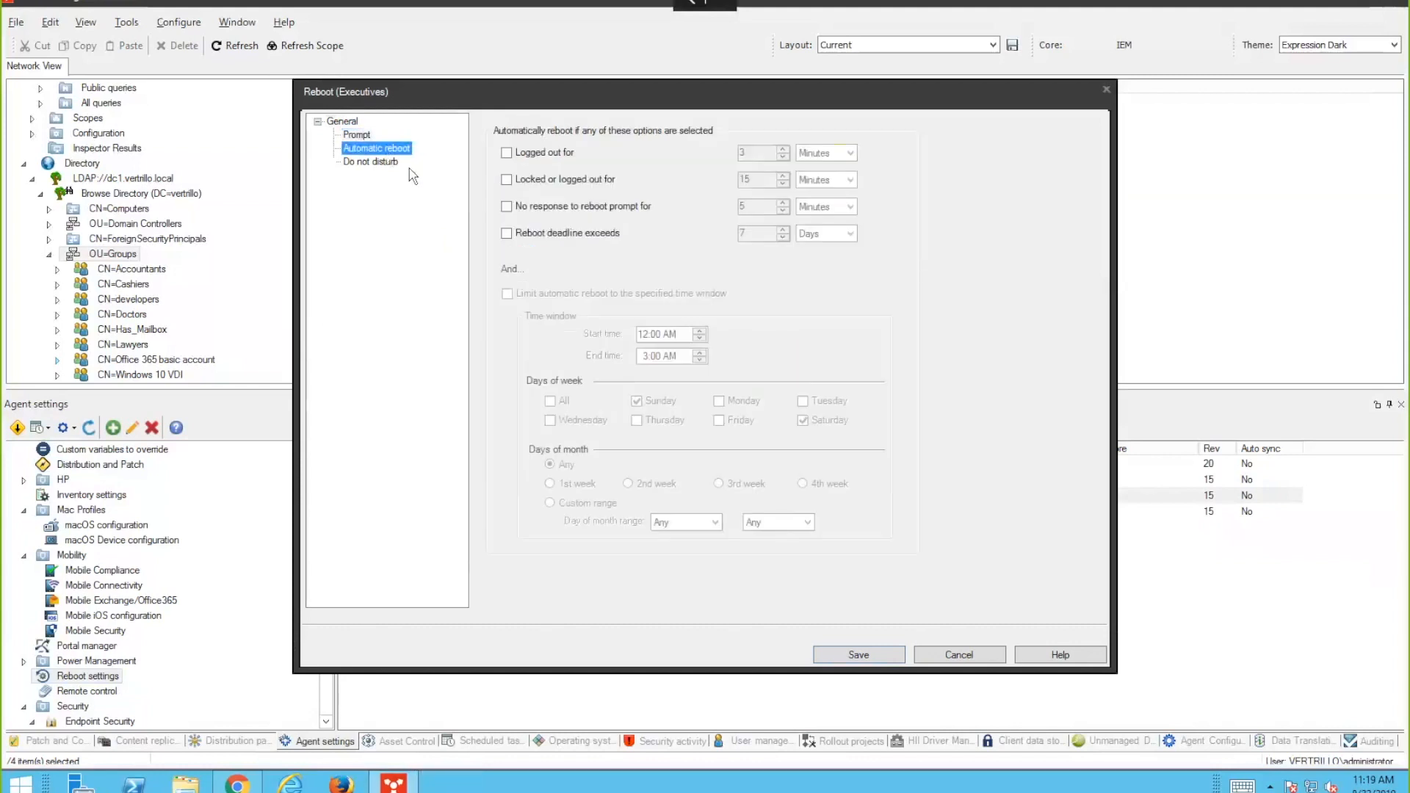
pyautogui.click(507, 154)
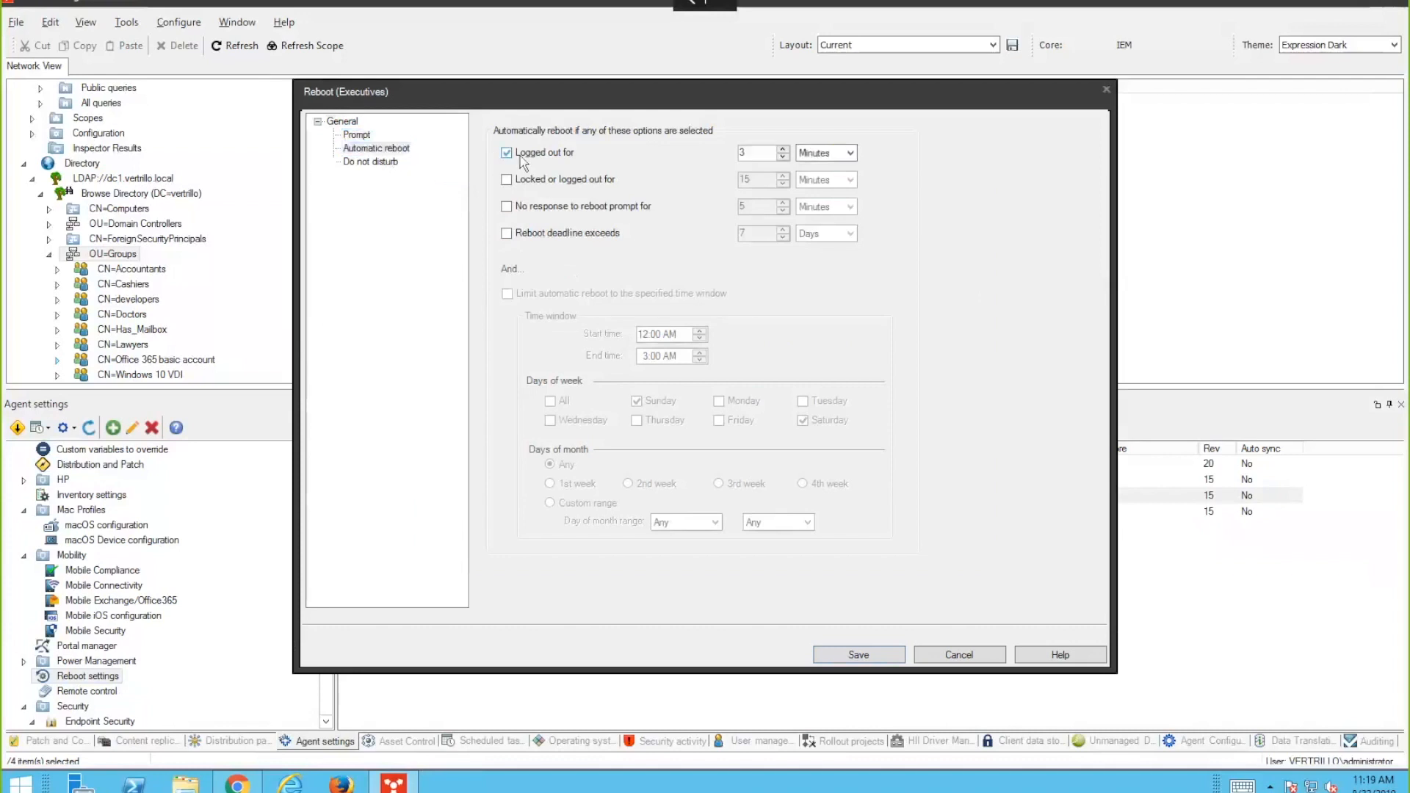
pyautogui.doubleClick(741, 152)
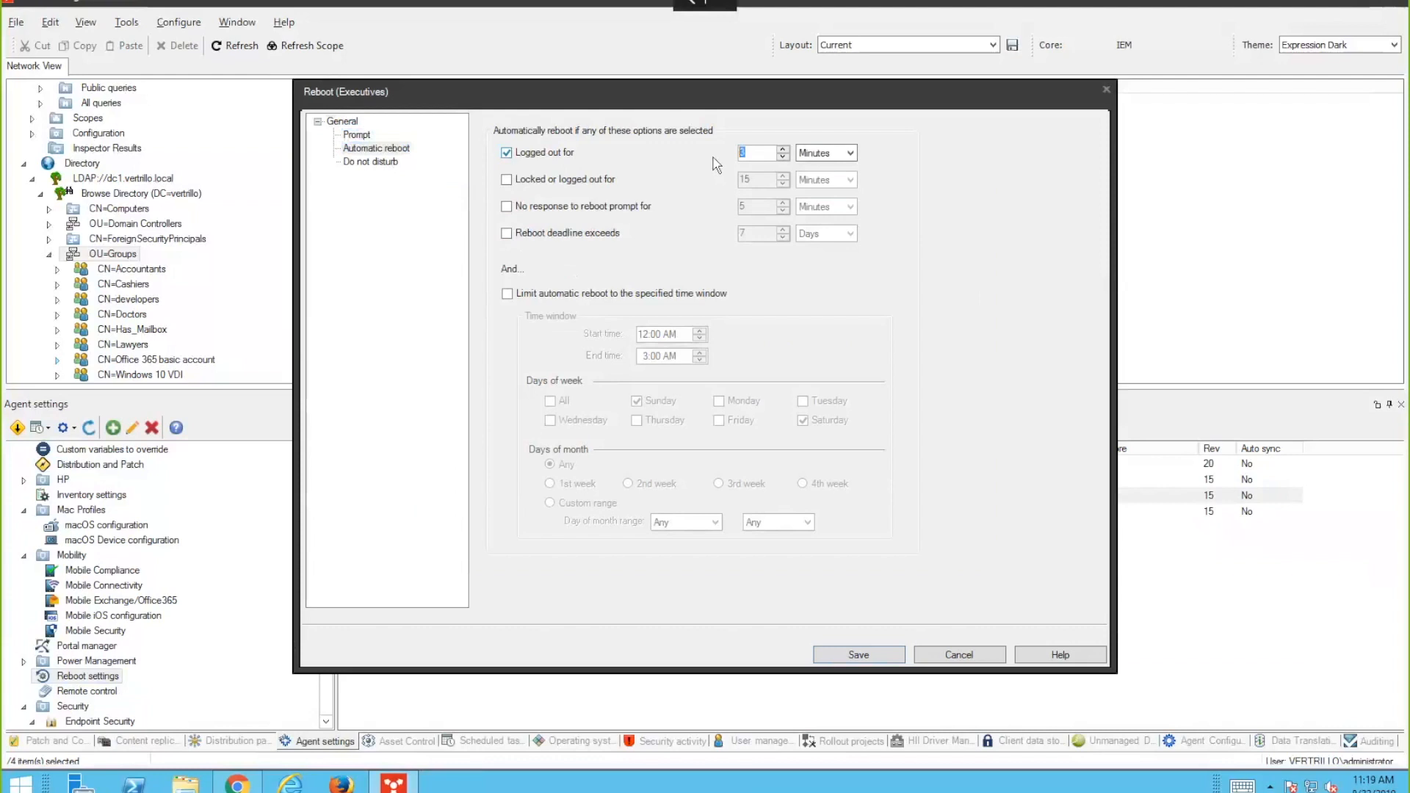
# - Enable automatic reboot after no response to the prompt for 3 hours, and limit automatic reboots to the specified time window
pyautogui.click(592, 208)
pyautogui.press('Tab')
pyautogui.write('3')
pyautogui.click(845, 206)
pyautogui.click(830, 230)
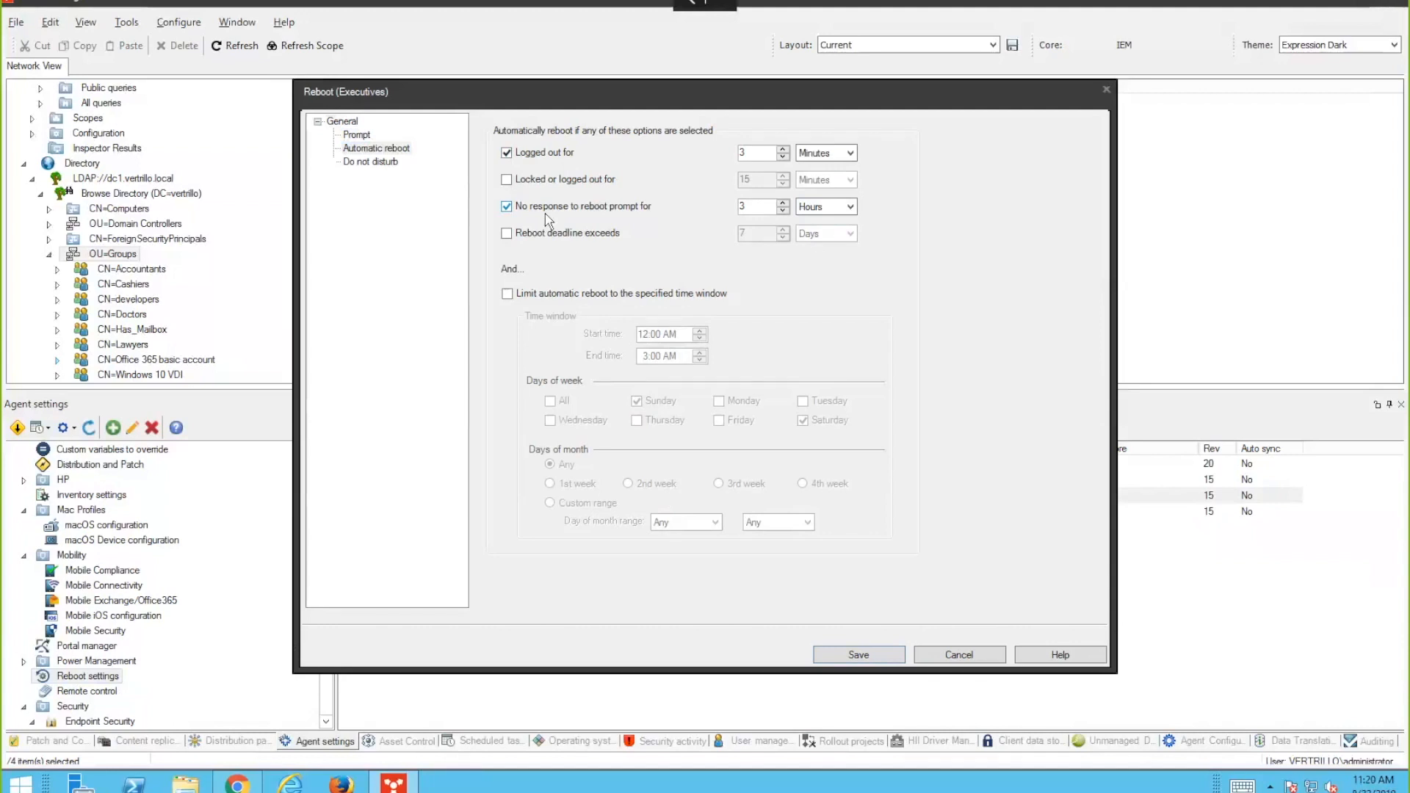
pyautogui.click(636, 297)
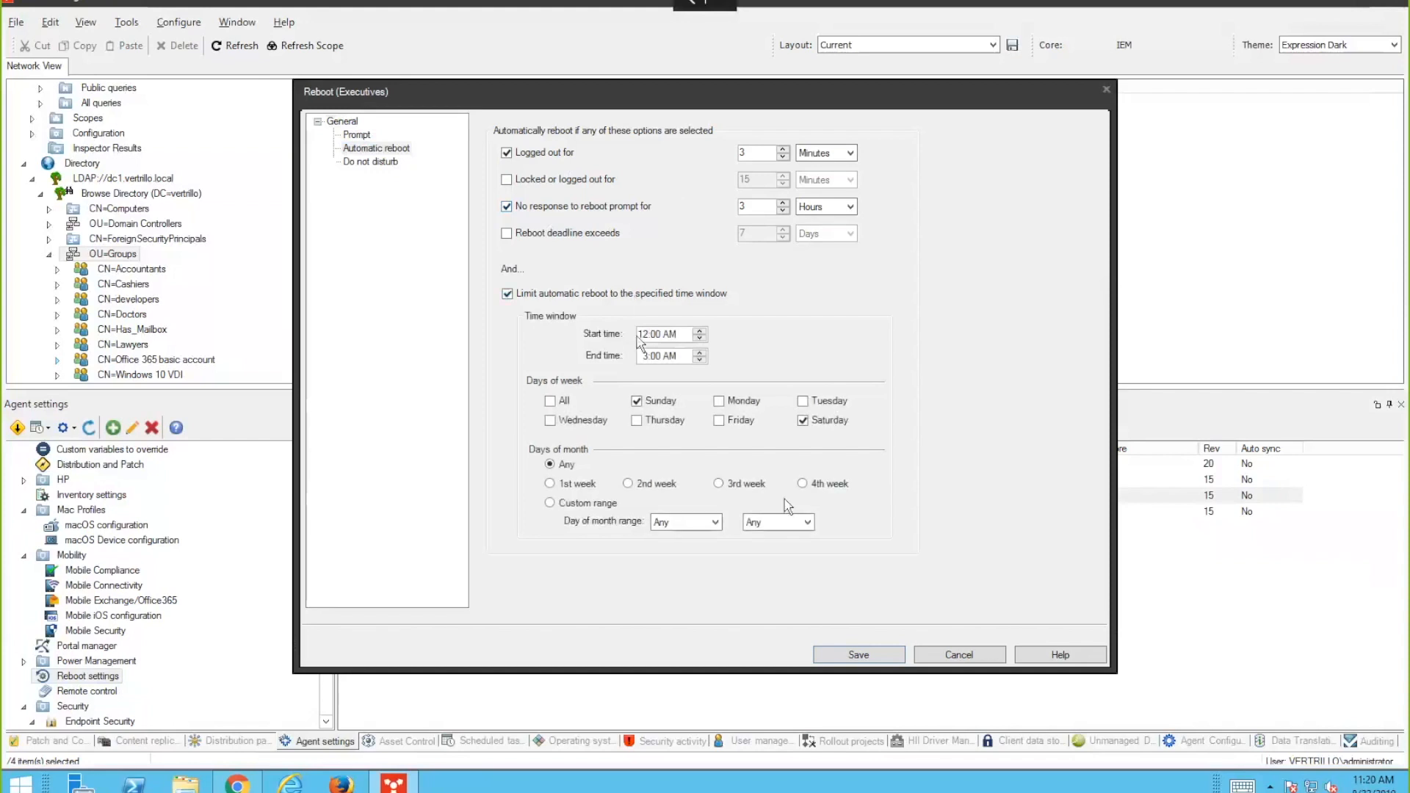
# - Restrict the Executives automatic reboot time window to the 3rd week of the month
pyautogui.click(733, 484)
pyautogui.moveTo(754, 90); pyautogui.dragTo(1036, 106)
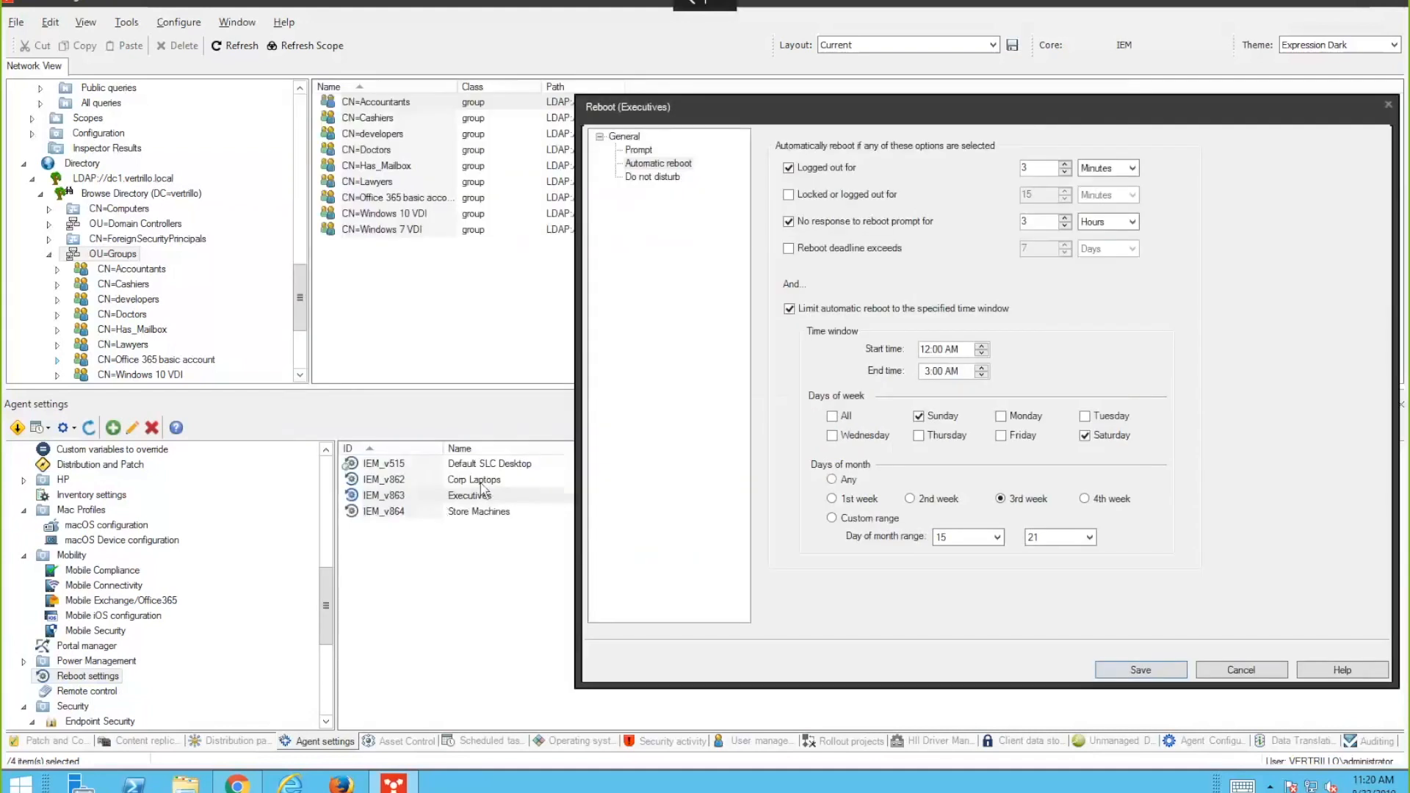
pyautogui.moveTo(754, 109); pyautogui.dragTo(510, 108)
# - Enable the Executives do-not-disturb option that blocks reboots and prompts while specified processes run, and add the default processes
pyautogui.click(411, 177)
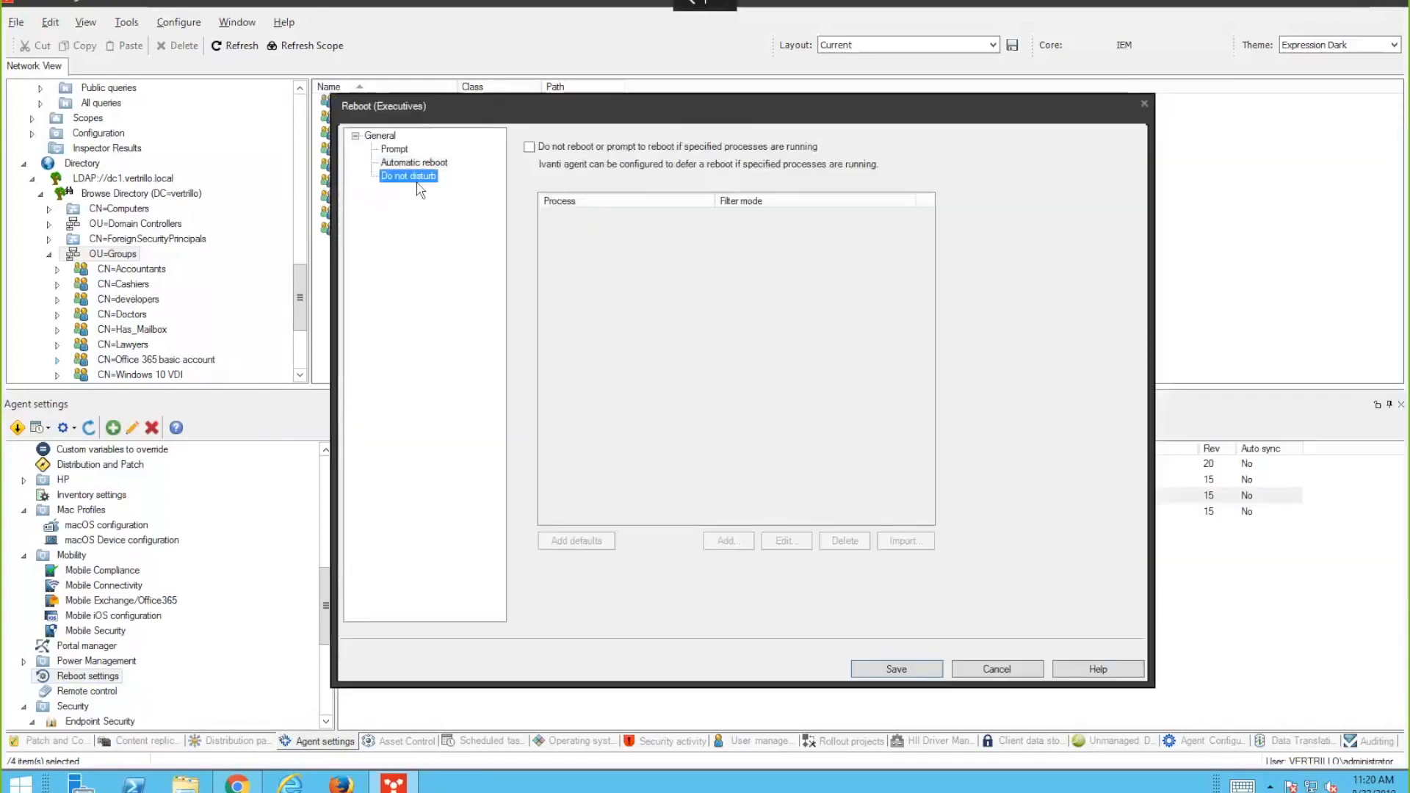
pyautogui.click(592, 150)
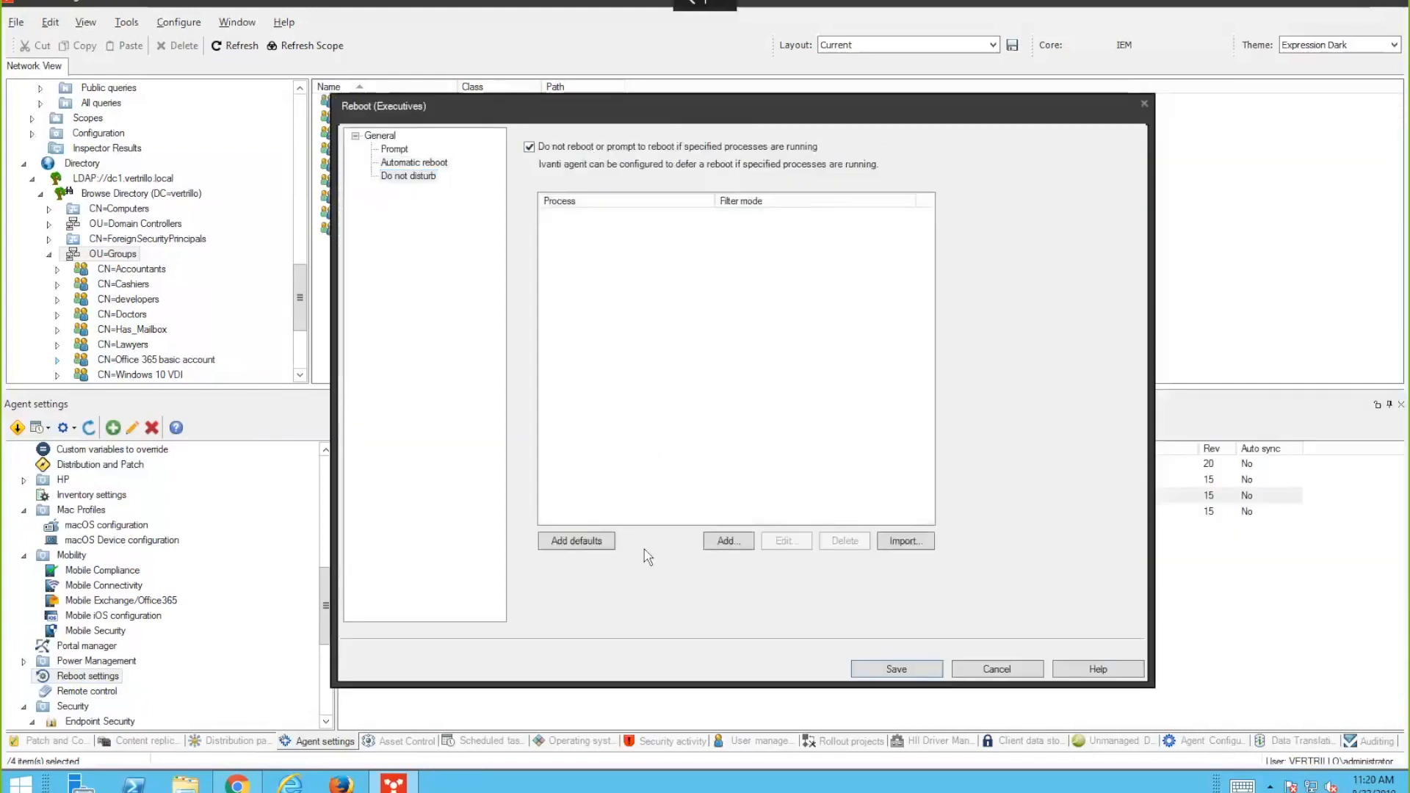
pyautogui.click(590, 543)
pyautogui.click(638, 260)
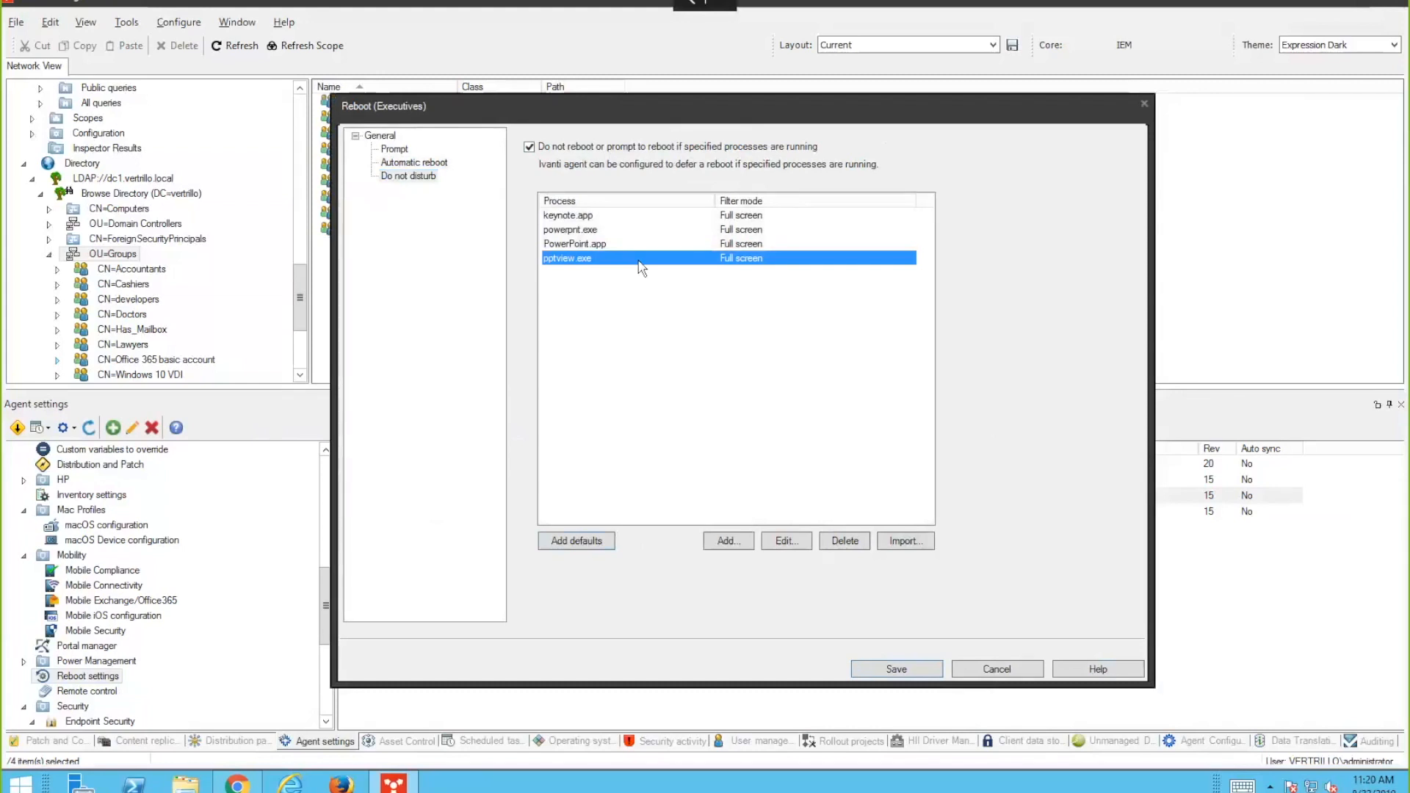
pyautogui.moveTo(647, 328)
pyautogui.mouseDown()
pyautogui.moveTo(573, 198)
pyautogui.moveTo(626, 336)
pyautogui.mouseUp()
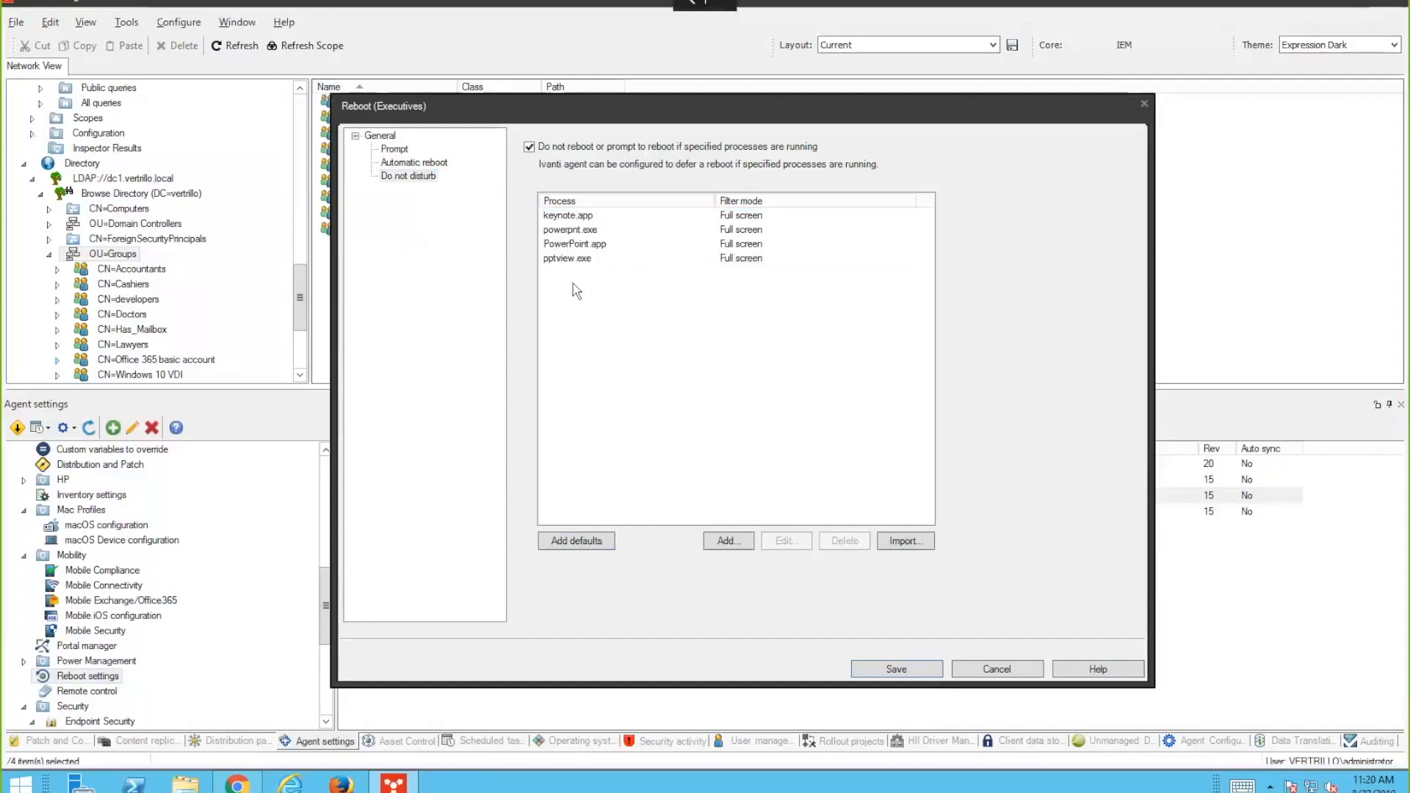
pyautogui.click(584, 547)
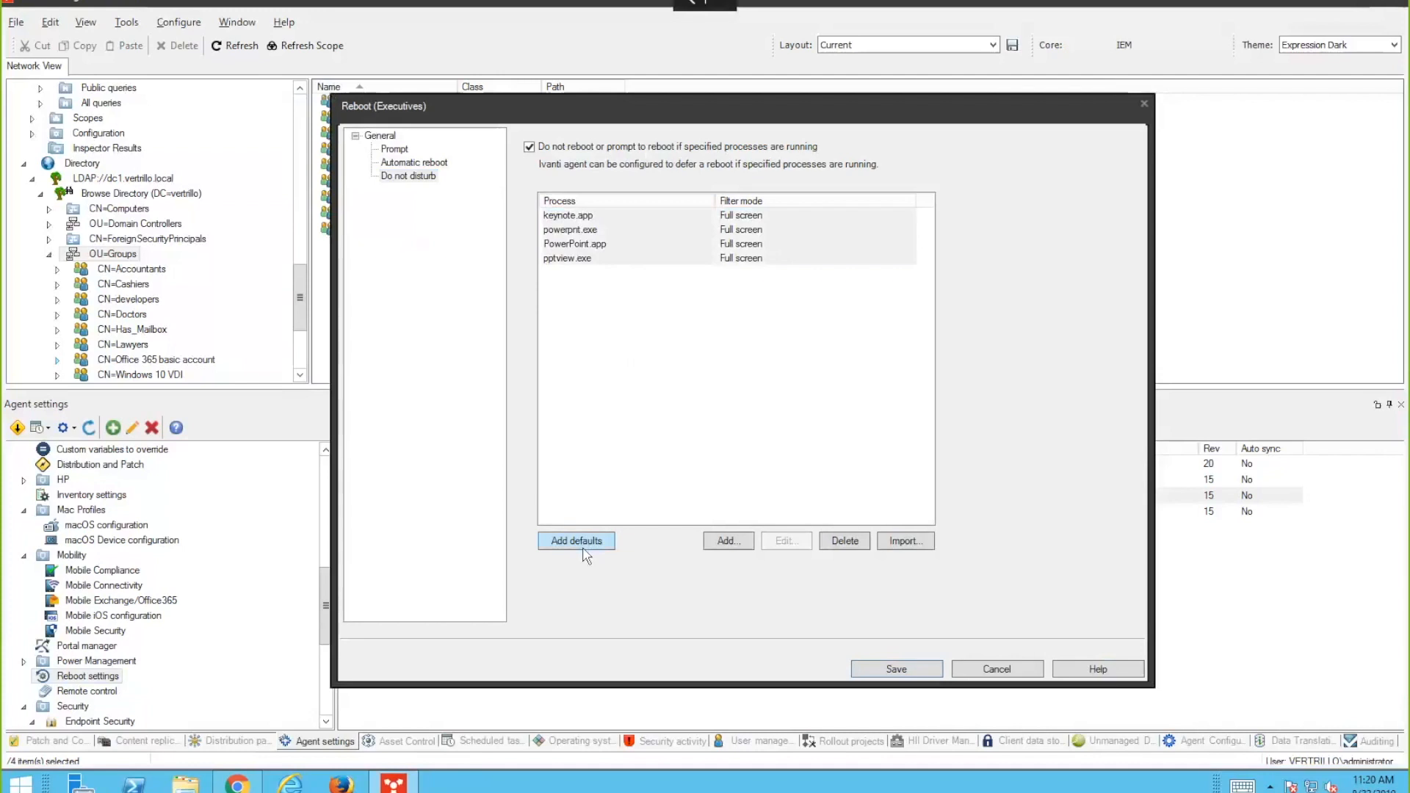
# - Add payroll.exe as a do-not-disturb process that applies any time it is running, then cancel the Executives reboot settings
pyautogui.click(727, 544)
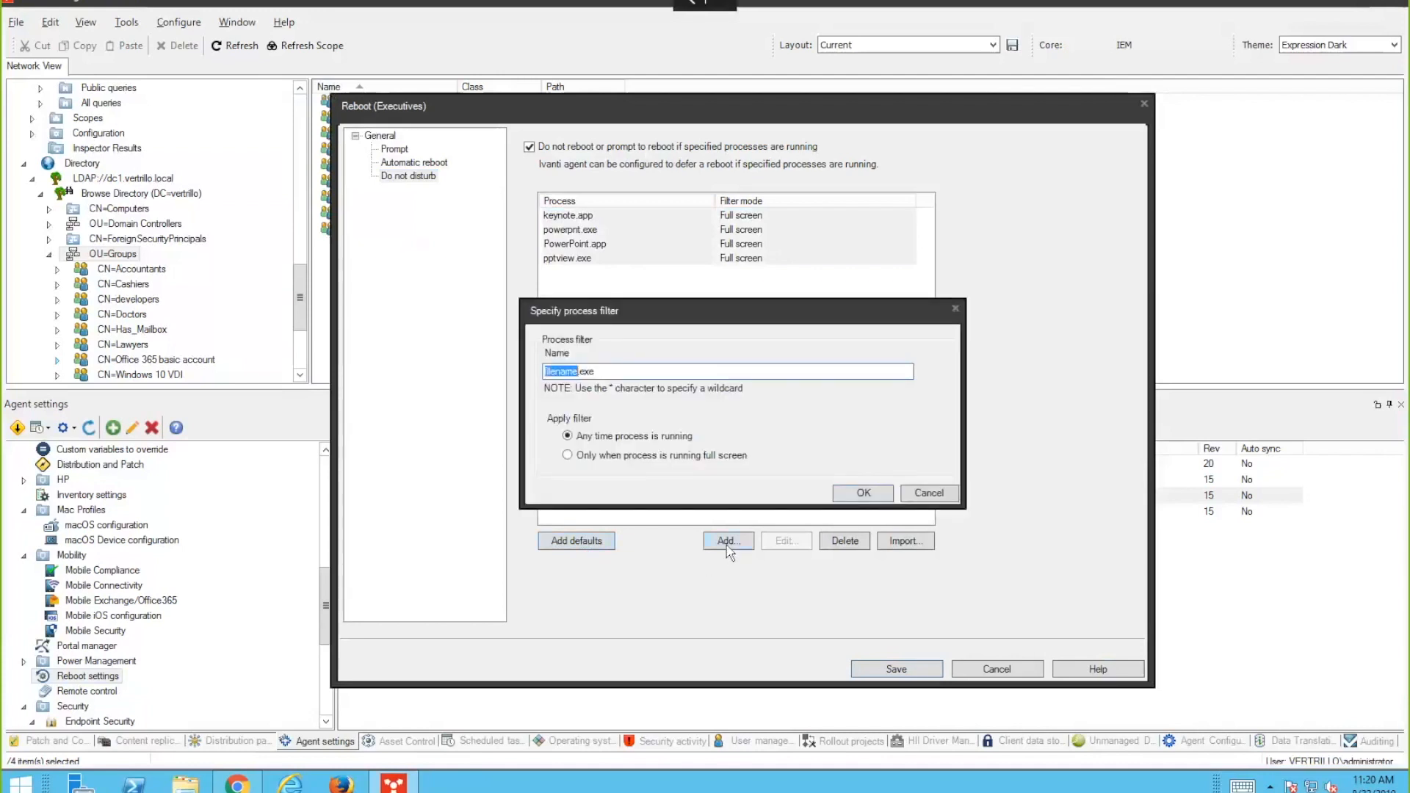
pyautogui.write('payroll')
pyautogui.click(863, 493)
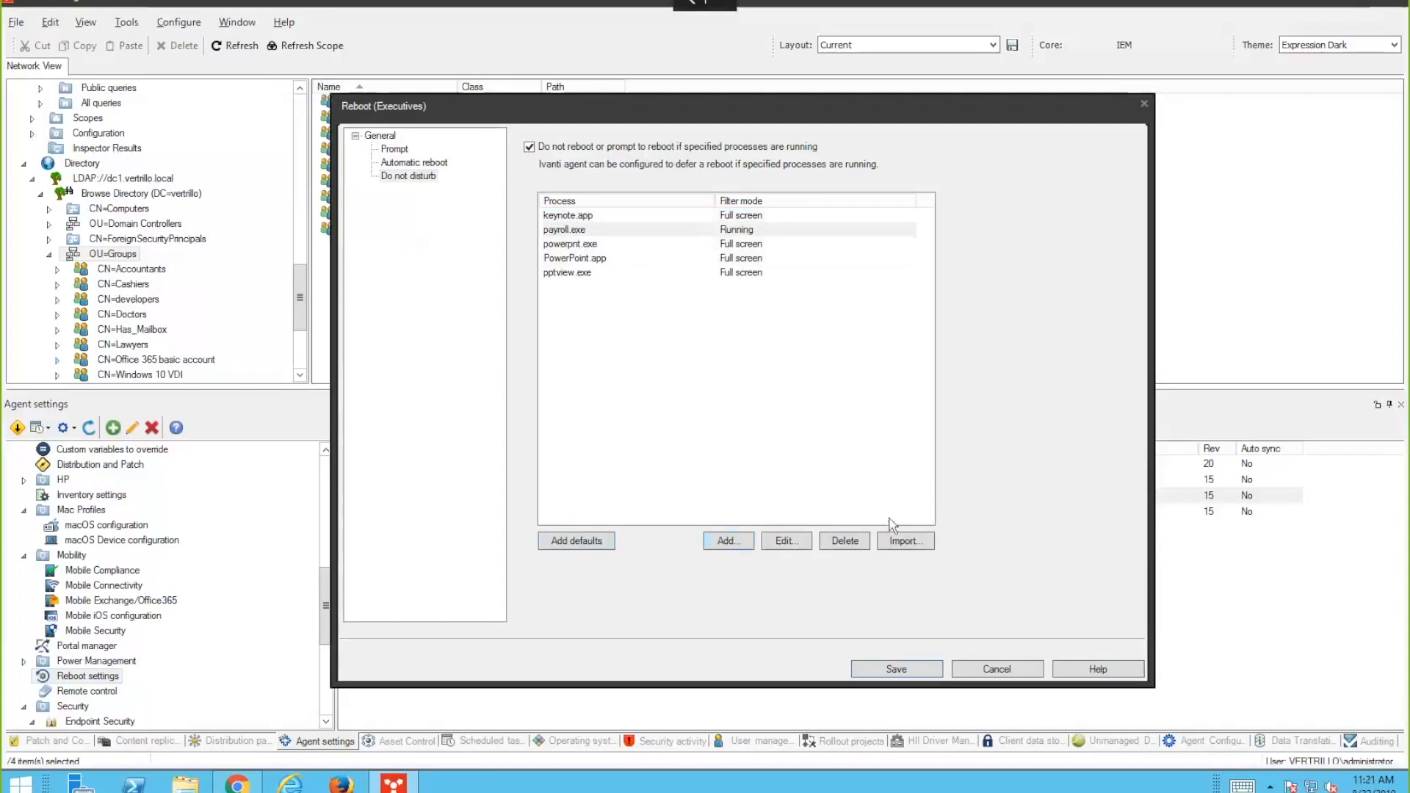
pyautogui.click(1004, 670)
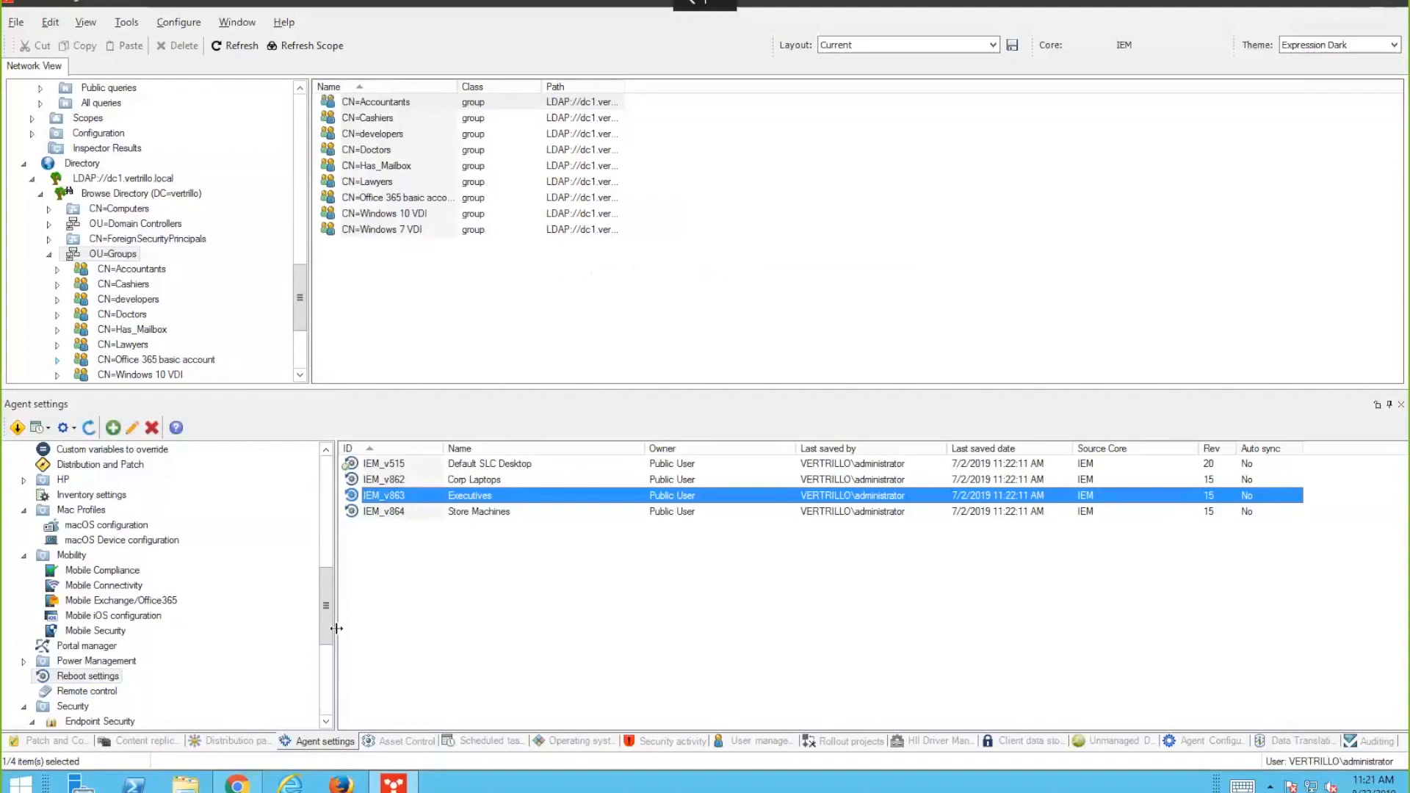
# - Browse the detected vulnerabilities in Patch and Compliance, looking through the Office, Chrome and Flash Player updates
pyautogui.click(47, 741)
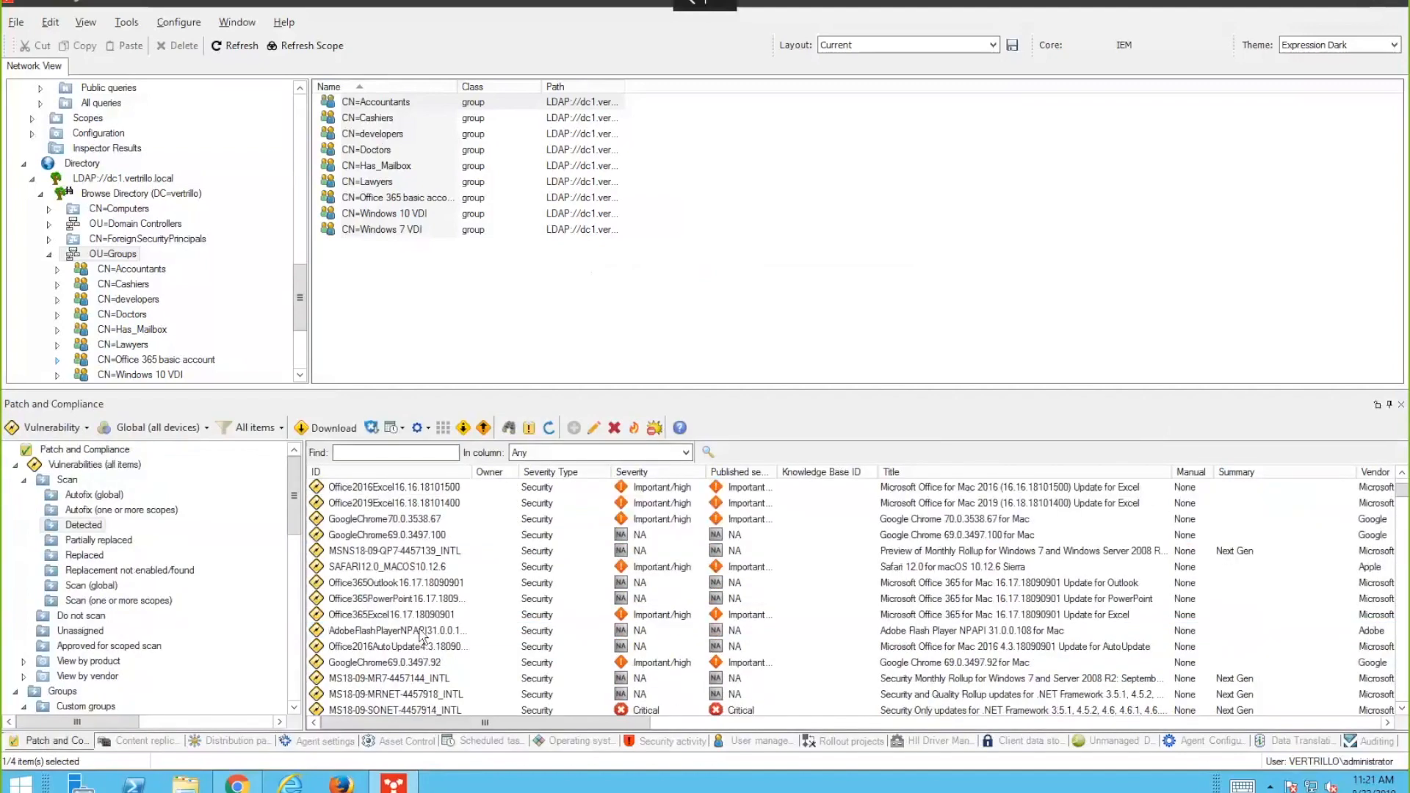
pyautogui.click(385, 538)
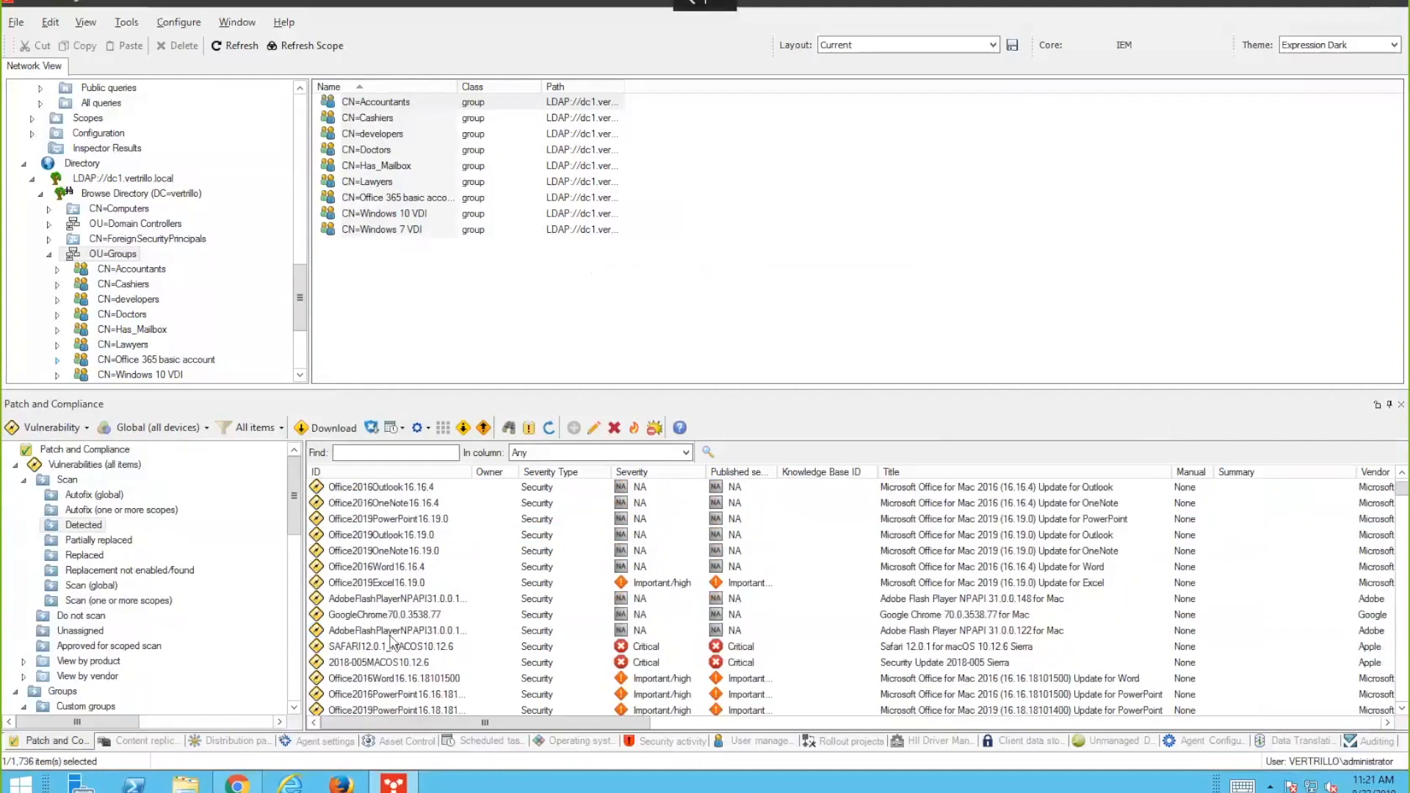
pyautogui.click(393, 583)
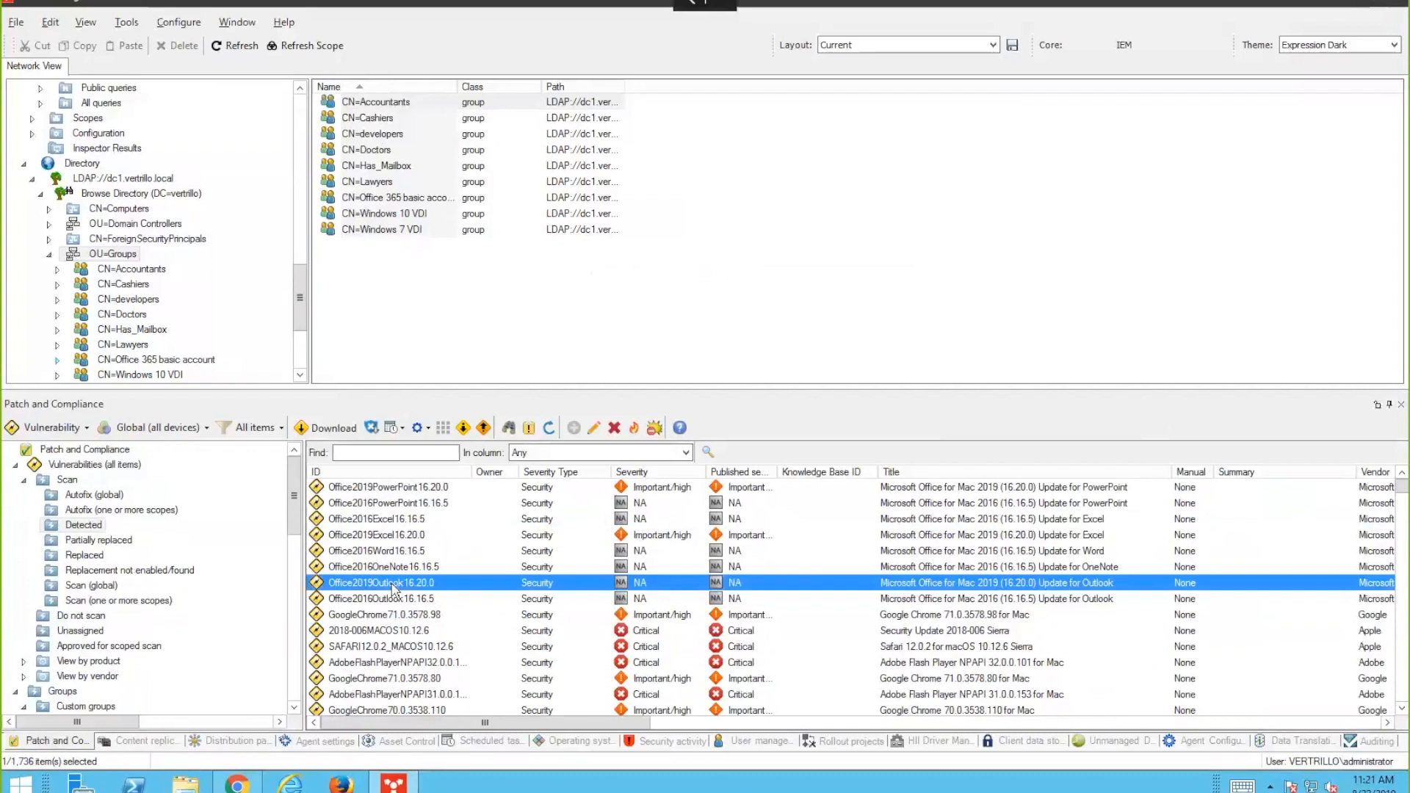
# - Open the Verbose Scanning configuration from the Distribution and Patch agent settings
pyautogui.click(323, 742)
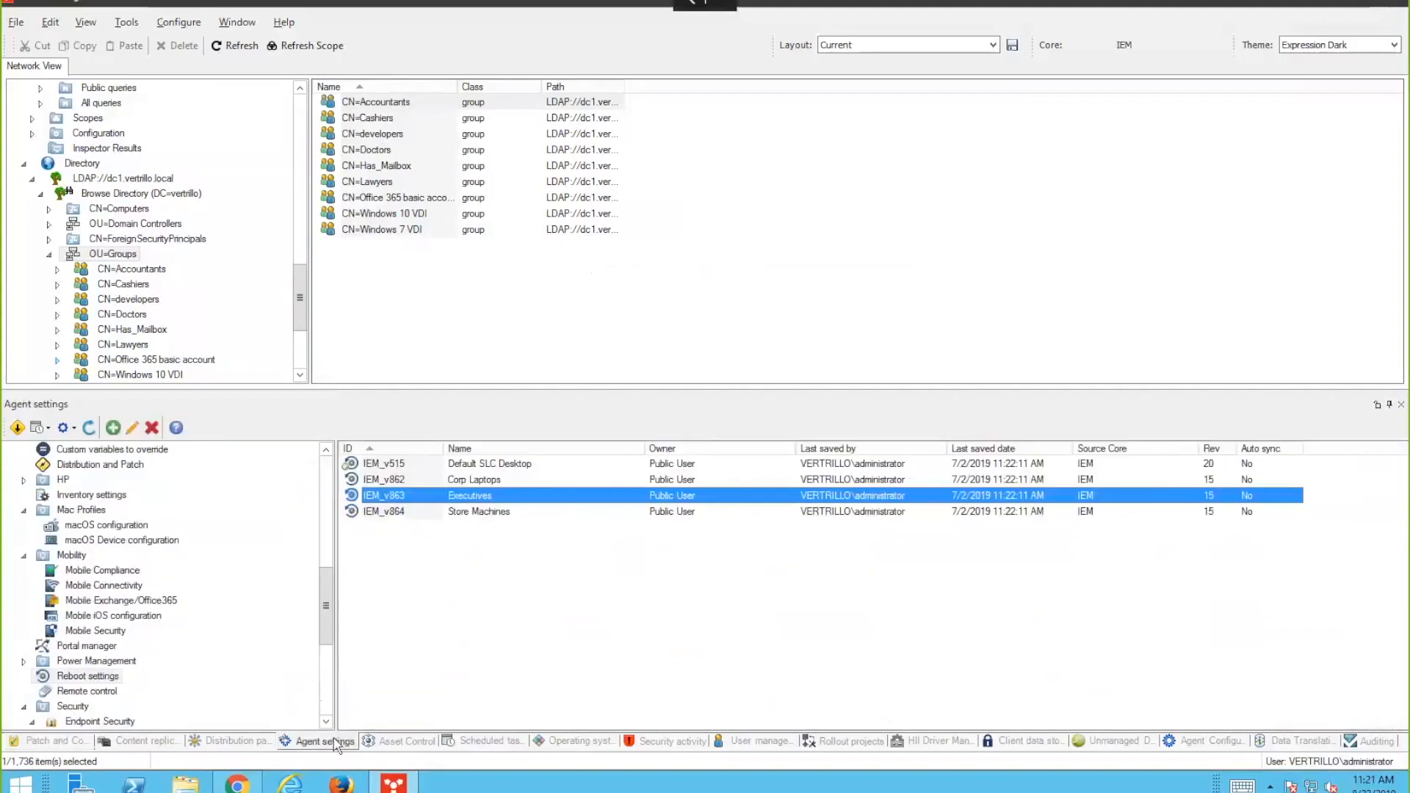
pyautogui.moveTo(326, 624); pyautogui.dragTo(342, 567)
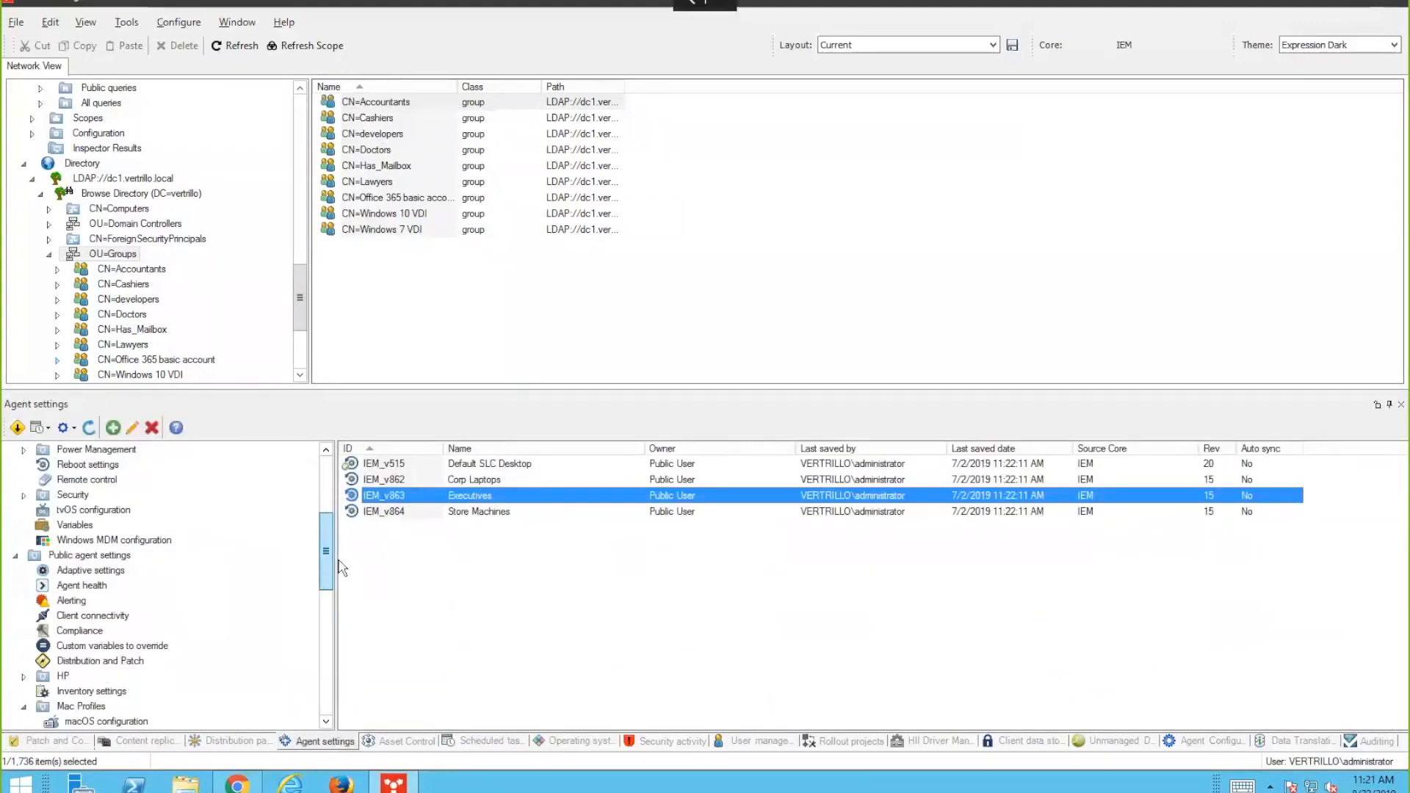
pyautogui.scroll(-5, 239, 577)
pyautogui.click(100, 465)
pyautogui.doubleClick(389, 480)
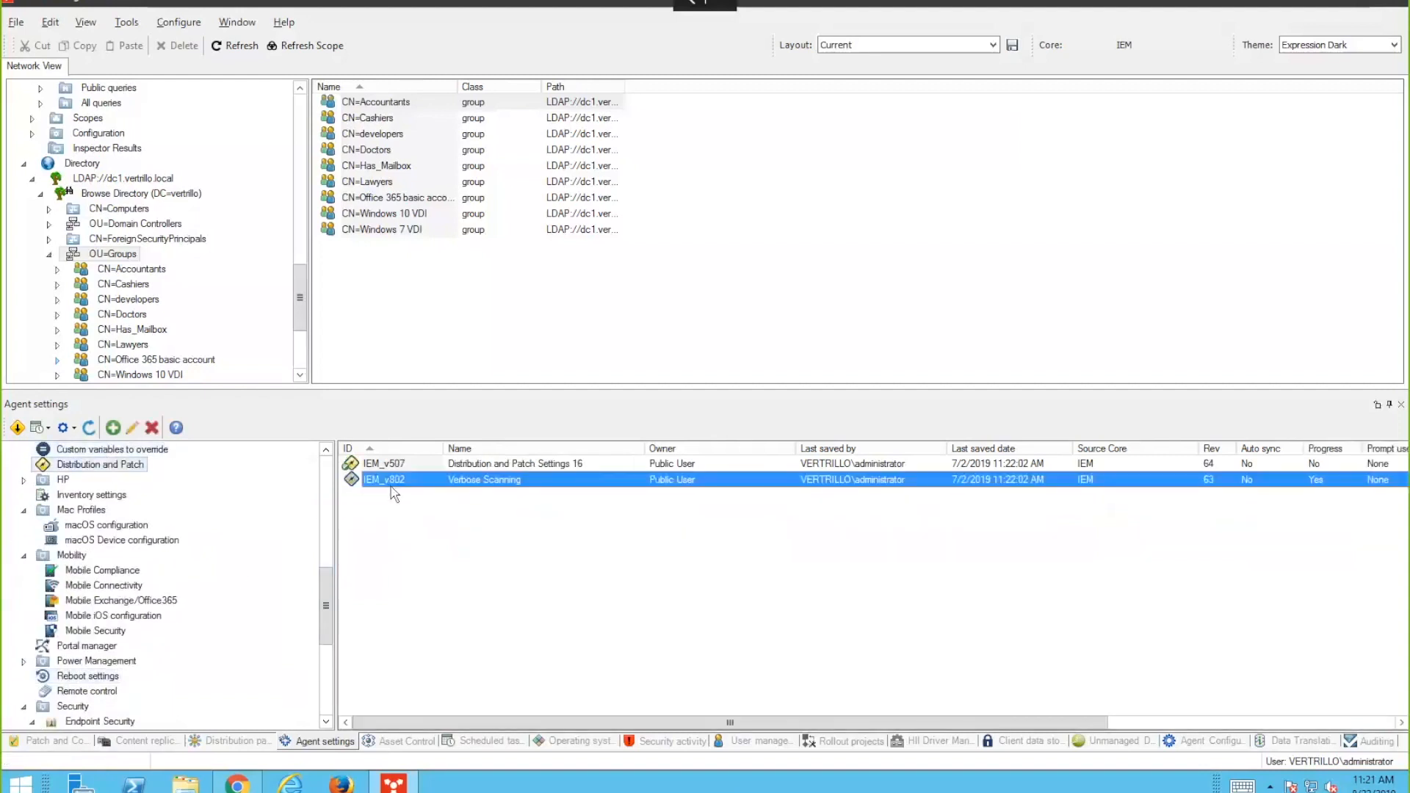
pyautogui.moveTo(683, 117); pyautogui.dragTo(548, 119)
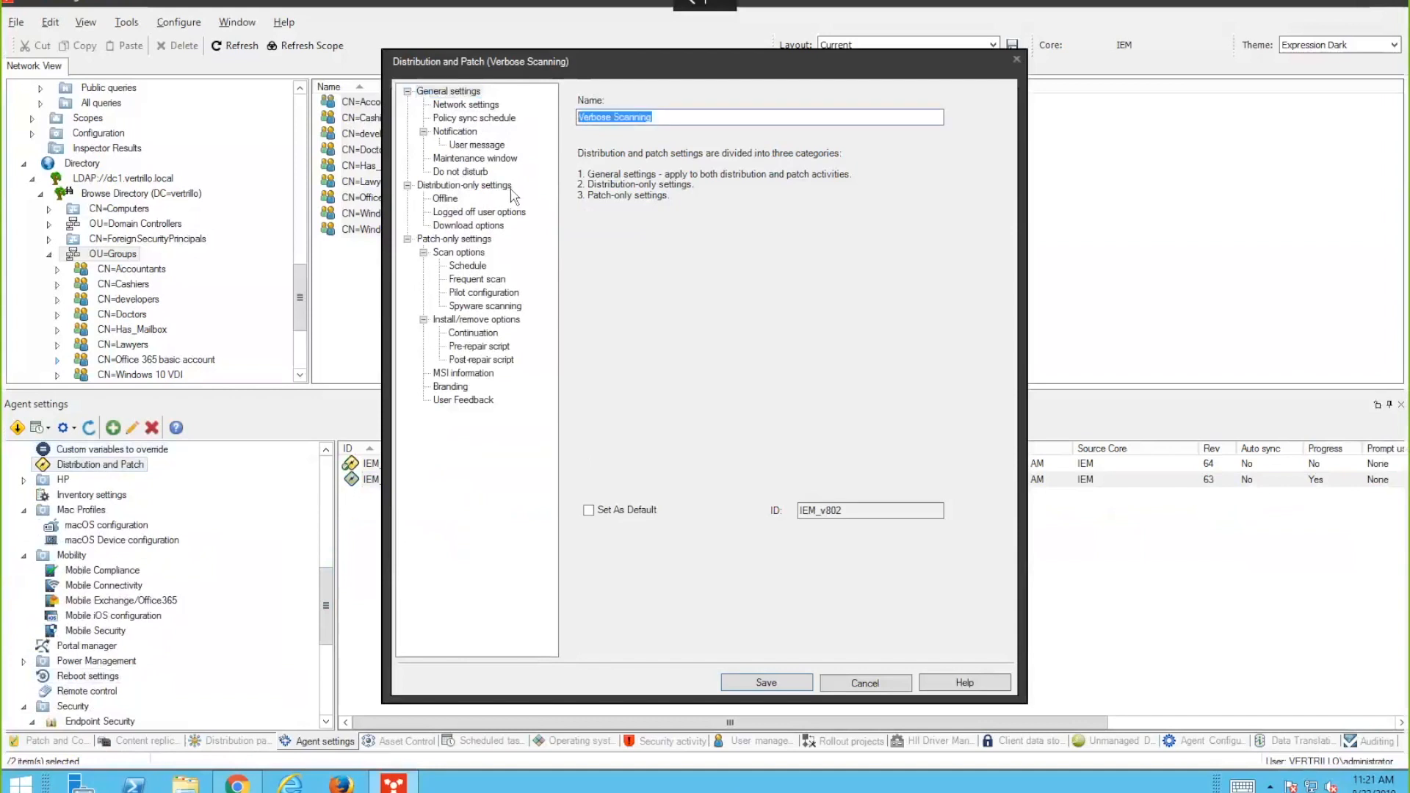
# - Review Verbose Scanning's patch-only settings, including the scan options, schedule, frequent scan, pilot configuration and spyware scanning
pyautogui.click(451, 254)
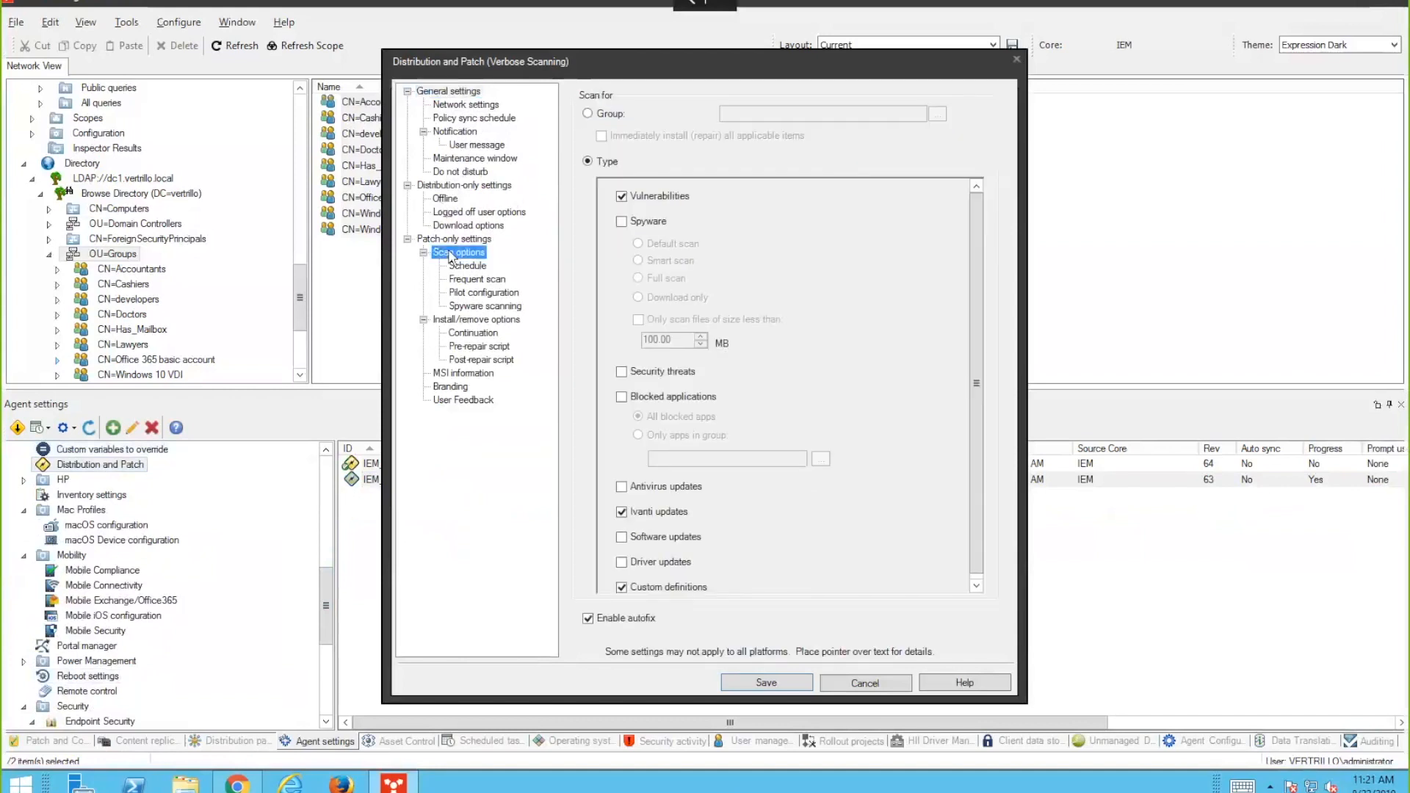
pyautogui.click(465, 240)
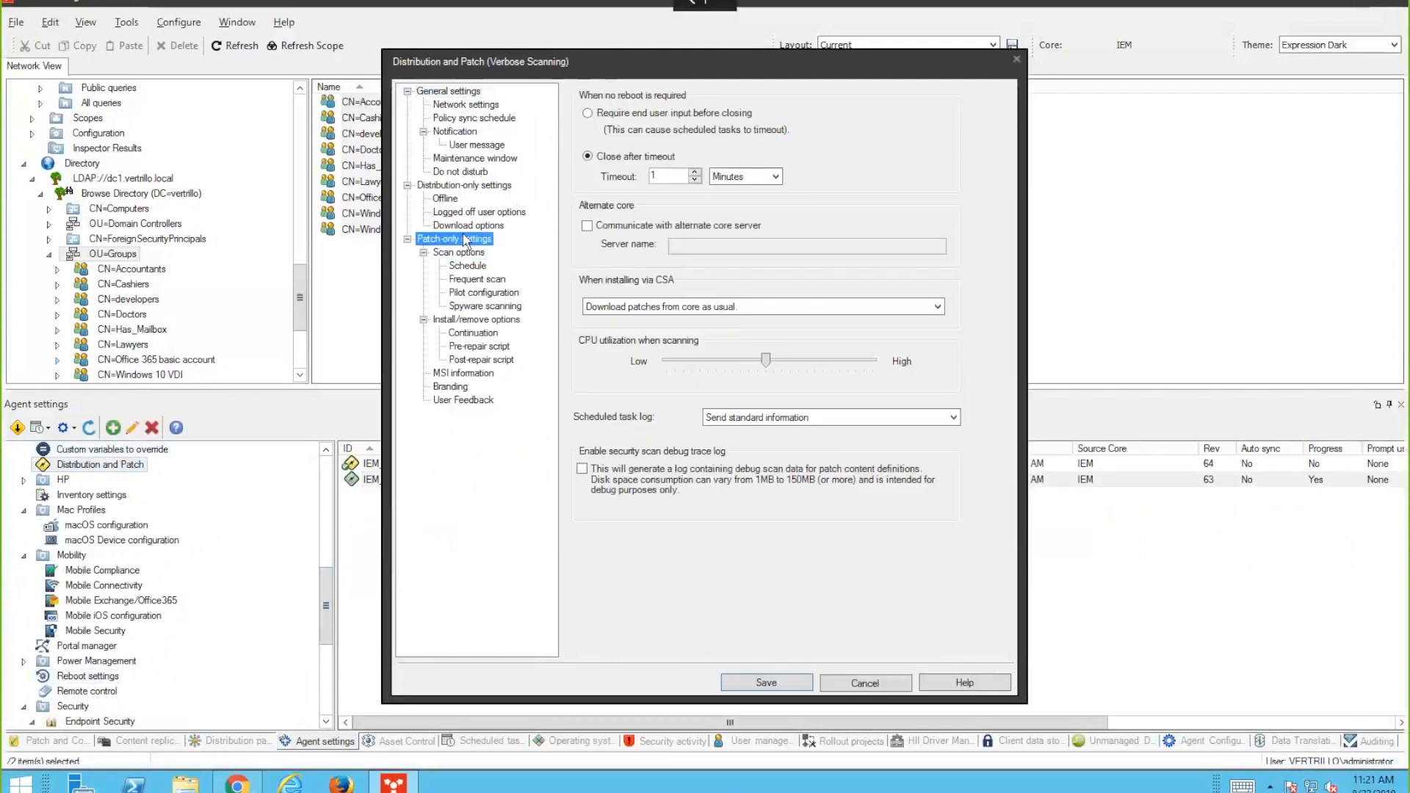
pyautogui.click(461, 253)
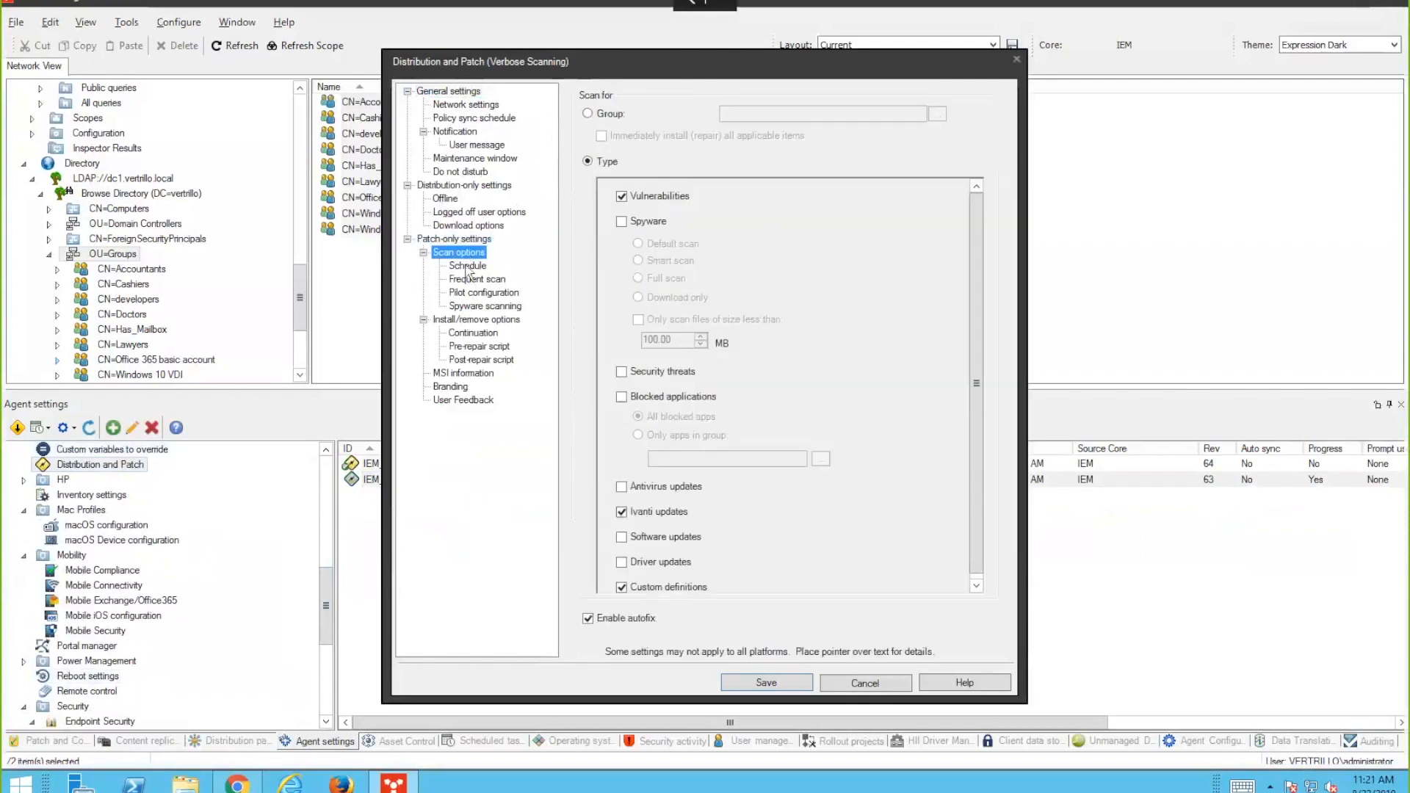
pyautogui.click(468, 267)
pyautogui.click(477, 279)
pyautogui.click(482, 293)
pyautogui.click(481, 307)
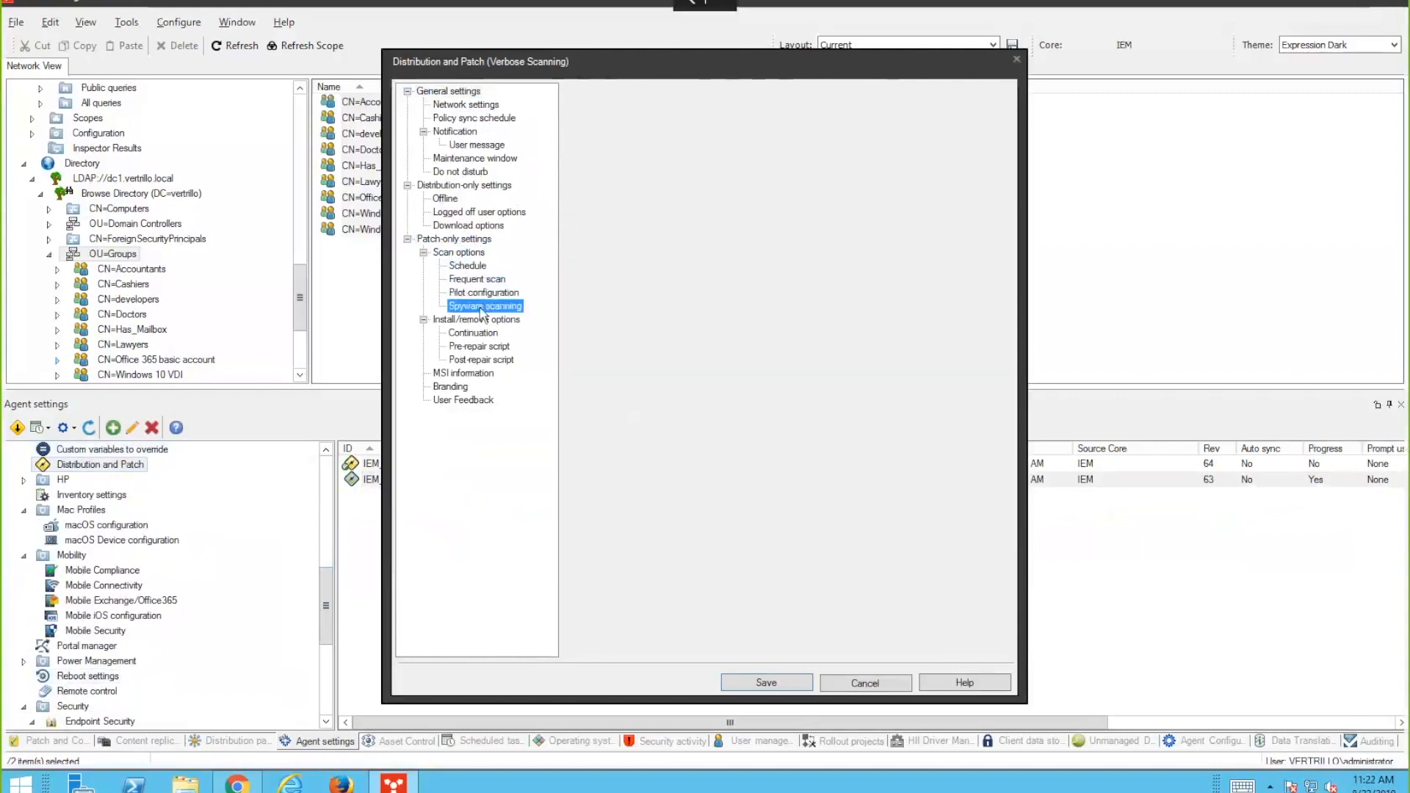
# - Review Verbose Scanning's general network, notification and show-progress choices, then close the configuration without saving
pyautogui.click(462, 91)
pyautogui.click(466, 104)
pyautogui.click(463, 131)
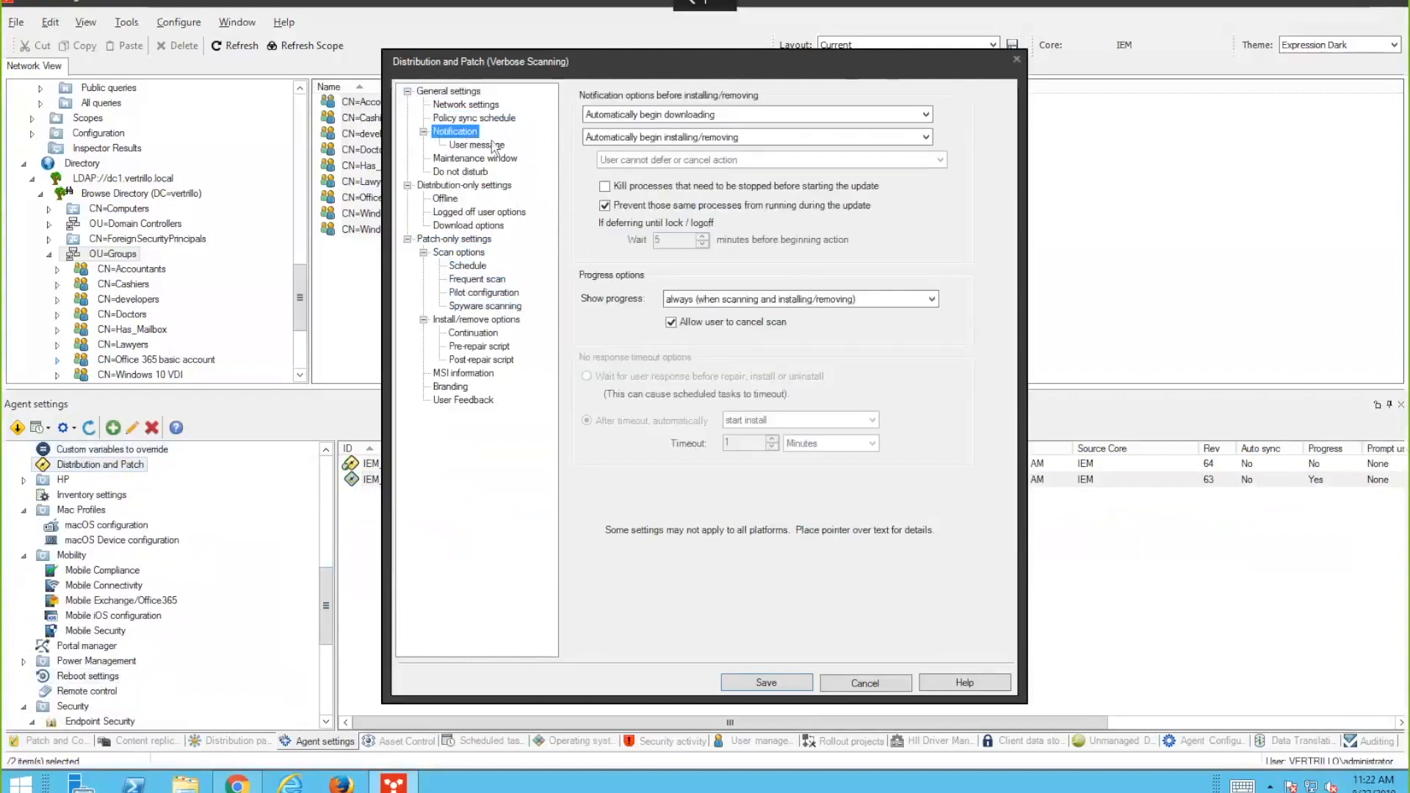
pyautogui.click(709, 301)
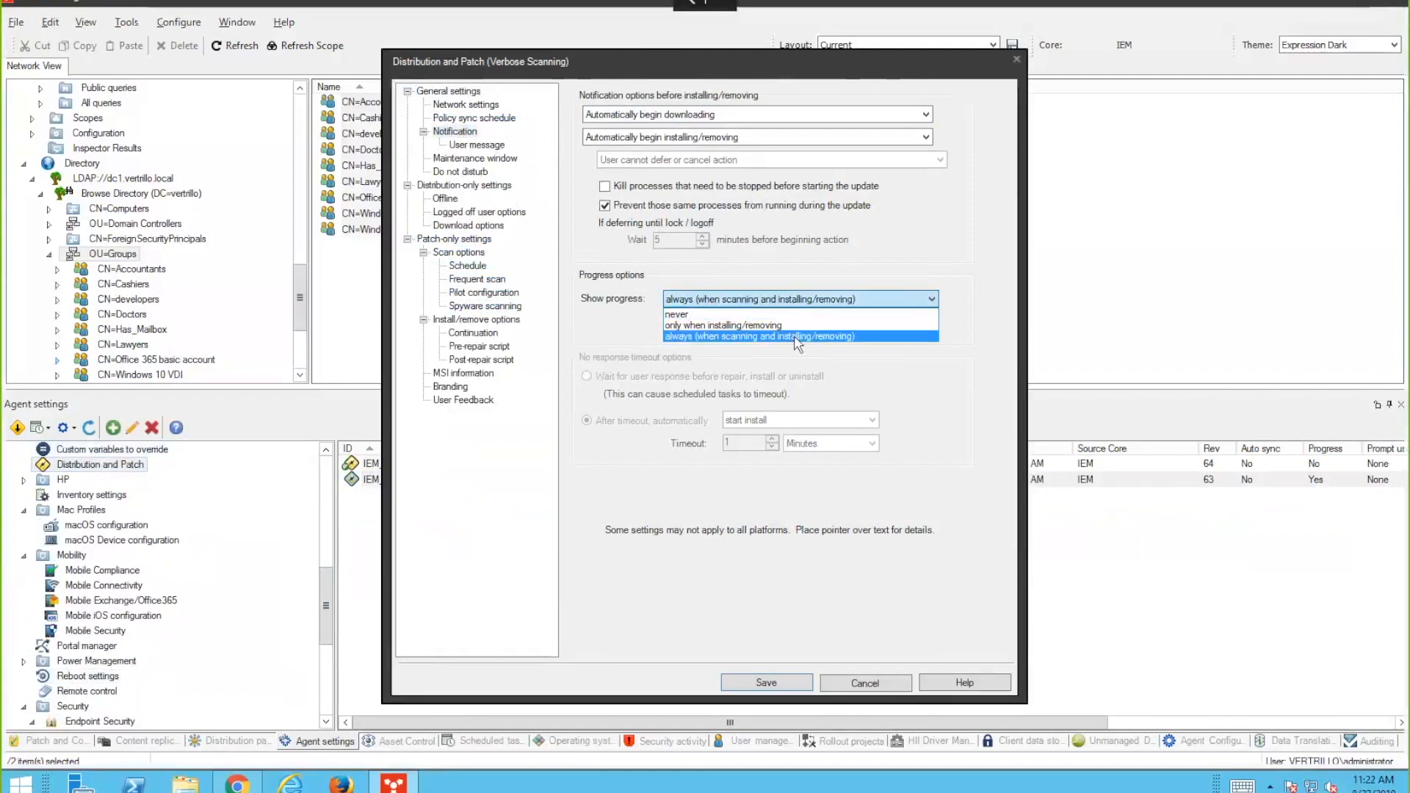
pyautogui.click(783, 302)
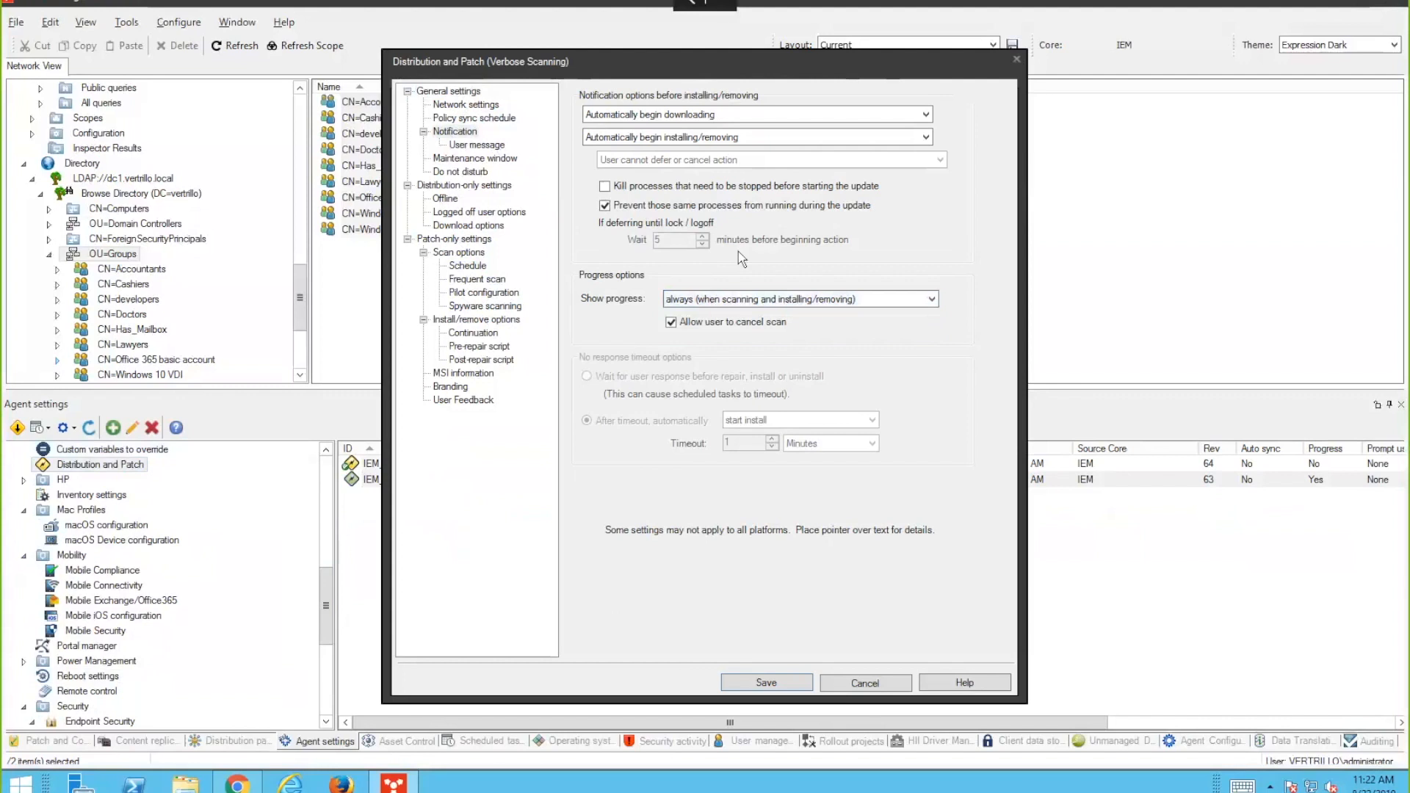
pyautogui.click(742, 114)
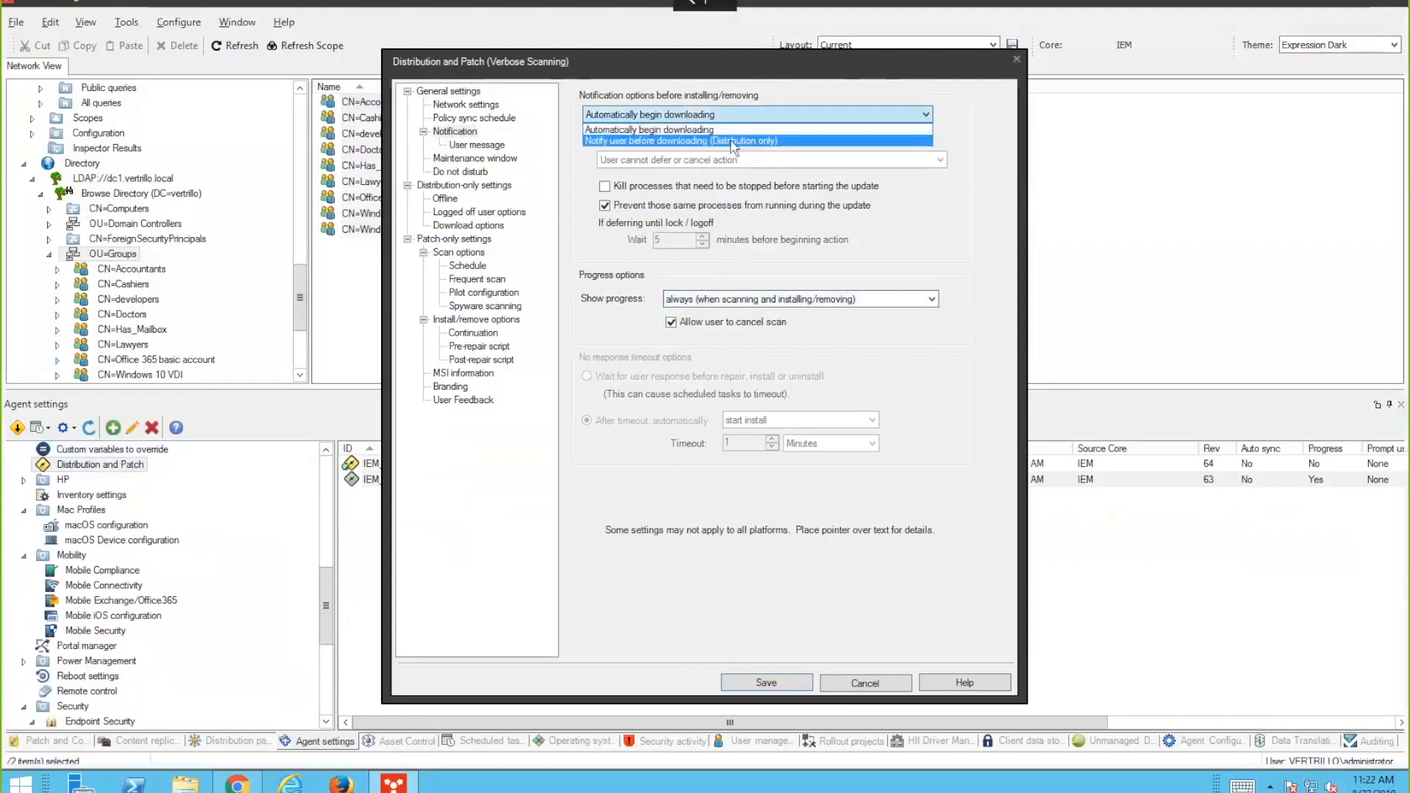
pyautogui.click(961, 298)
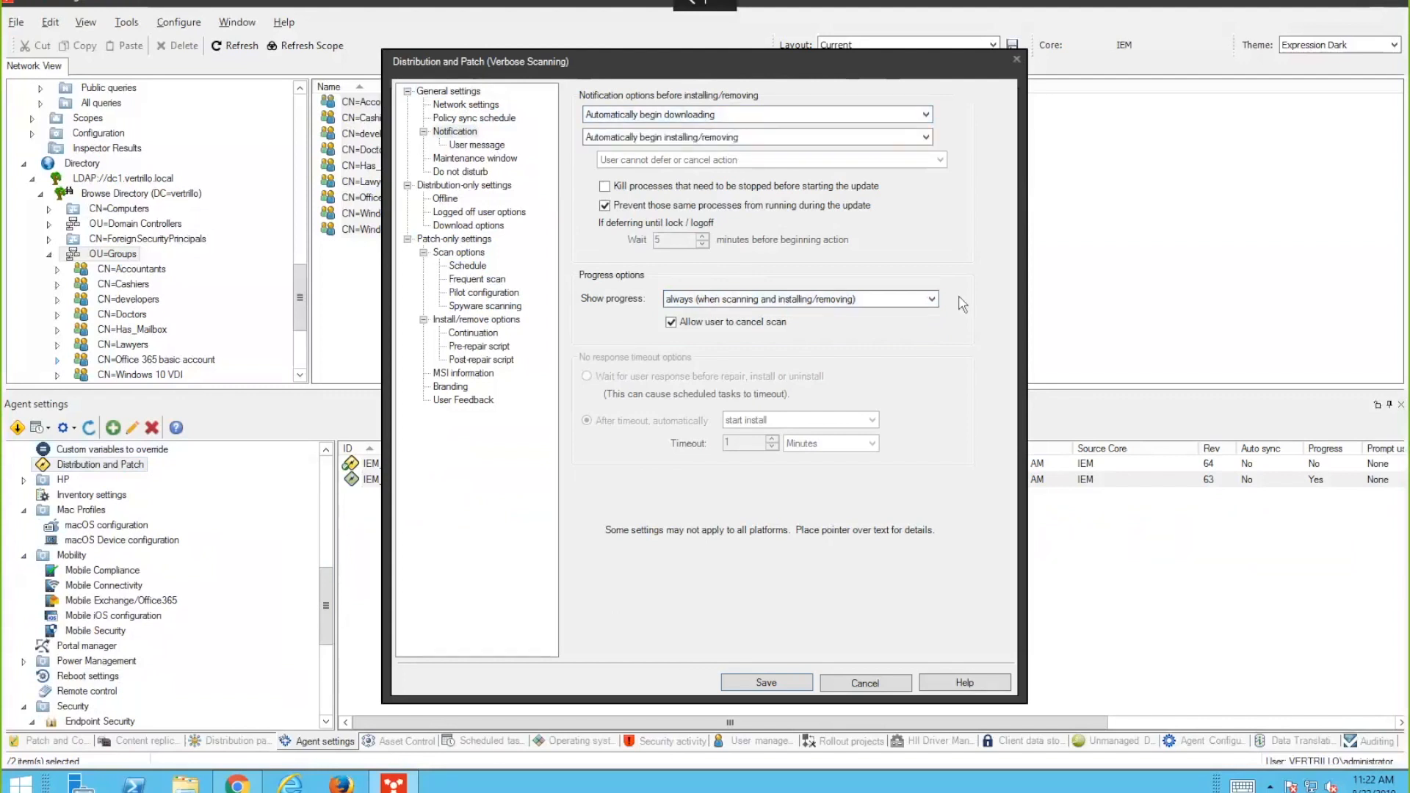
pyautogui.click(891, 683)
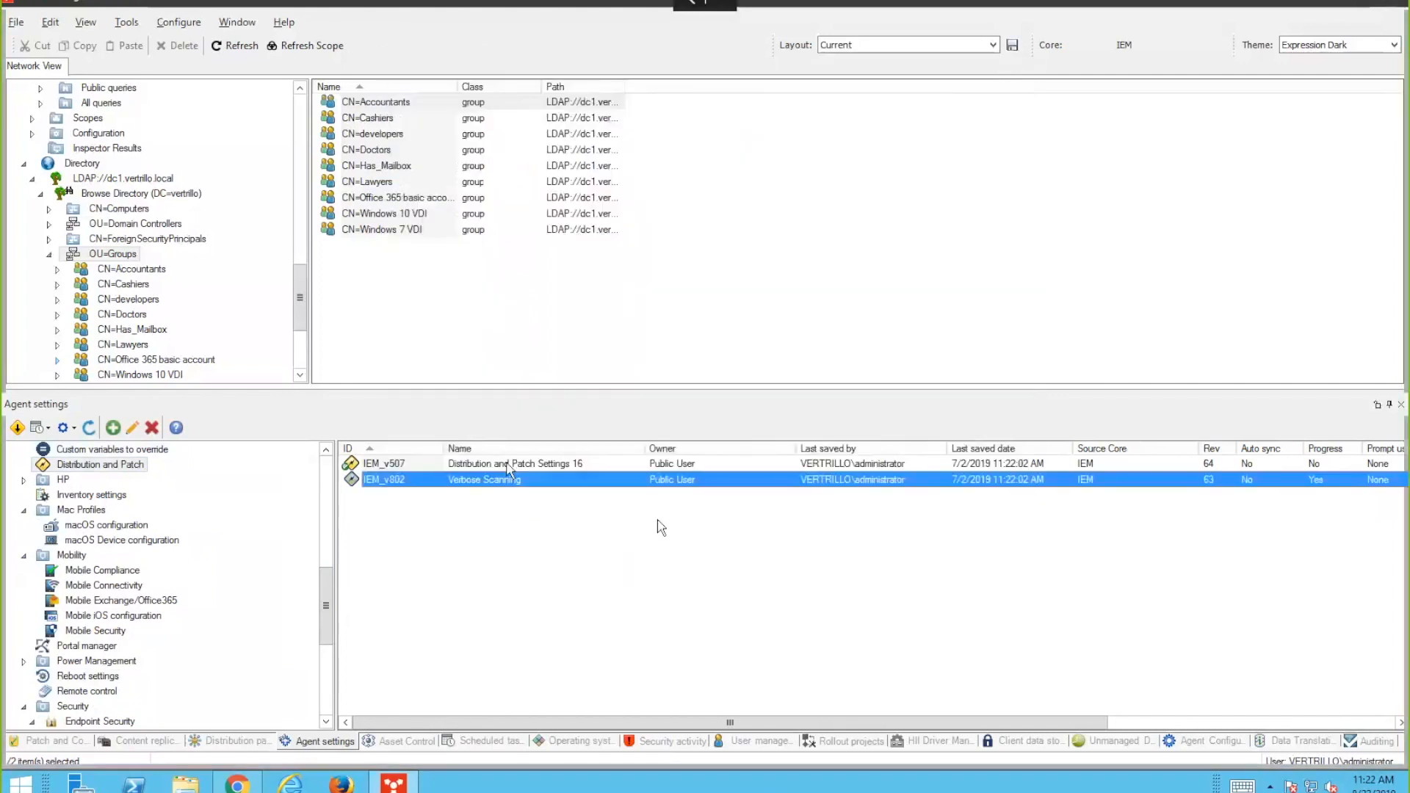
# - Review the general and user prompt options of the Default SLC Desktop reboot settings, then close them without saving
pyautogui.moveTo(327, 590); pyautogui.dragTo(321, 640)
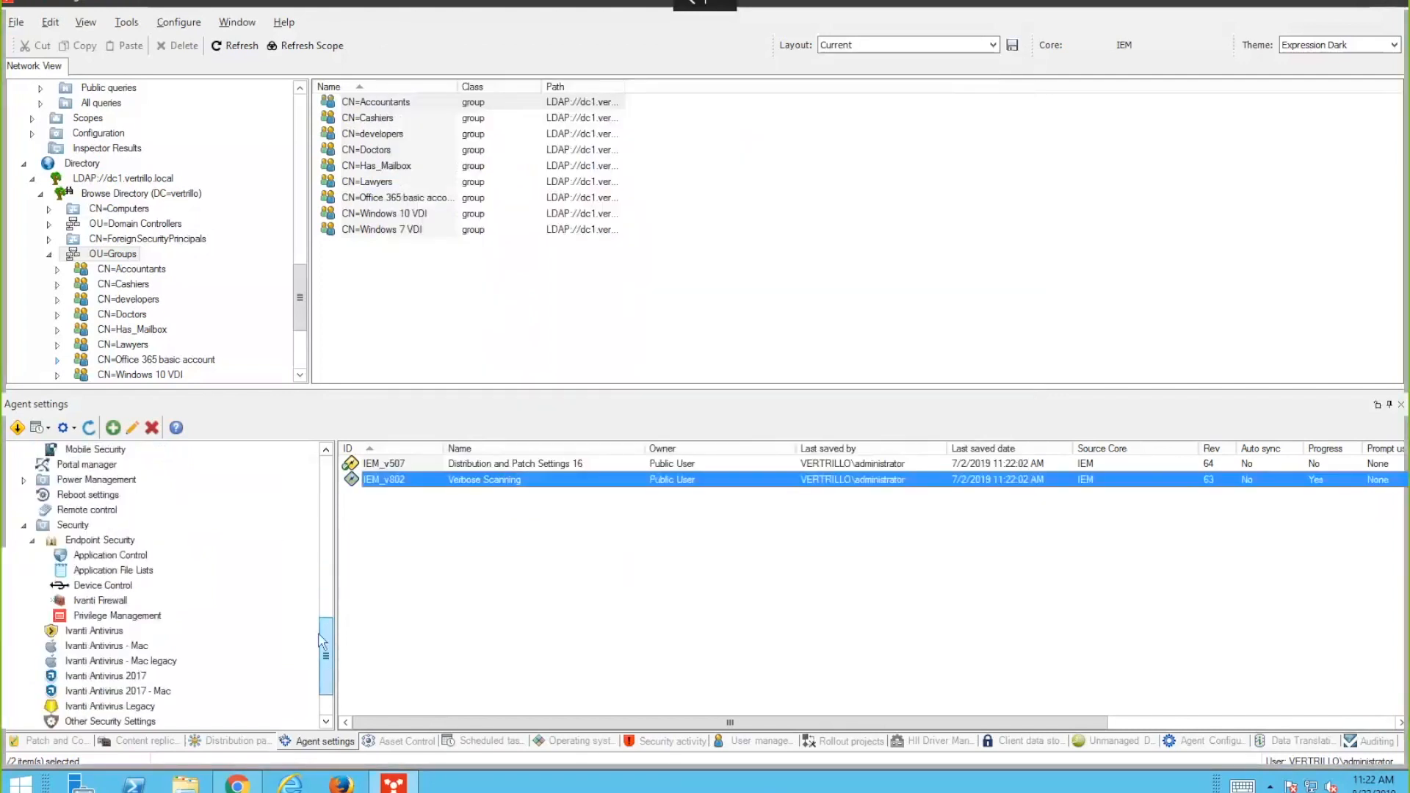
pyautogui.click(100, 511)
pyautogui.click(105, 495)
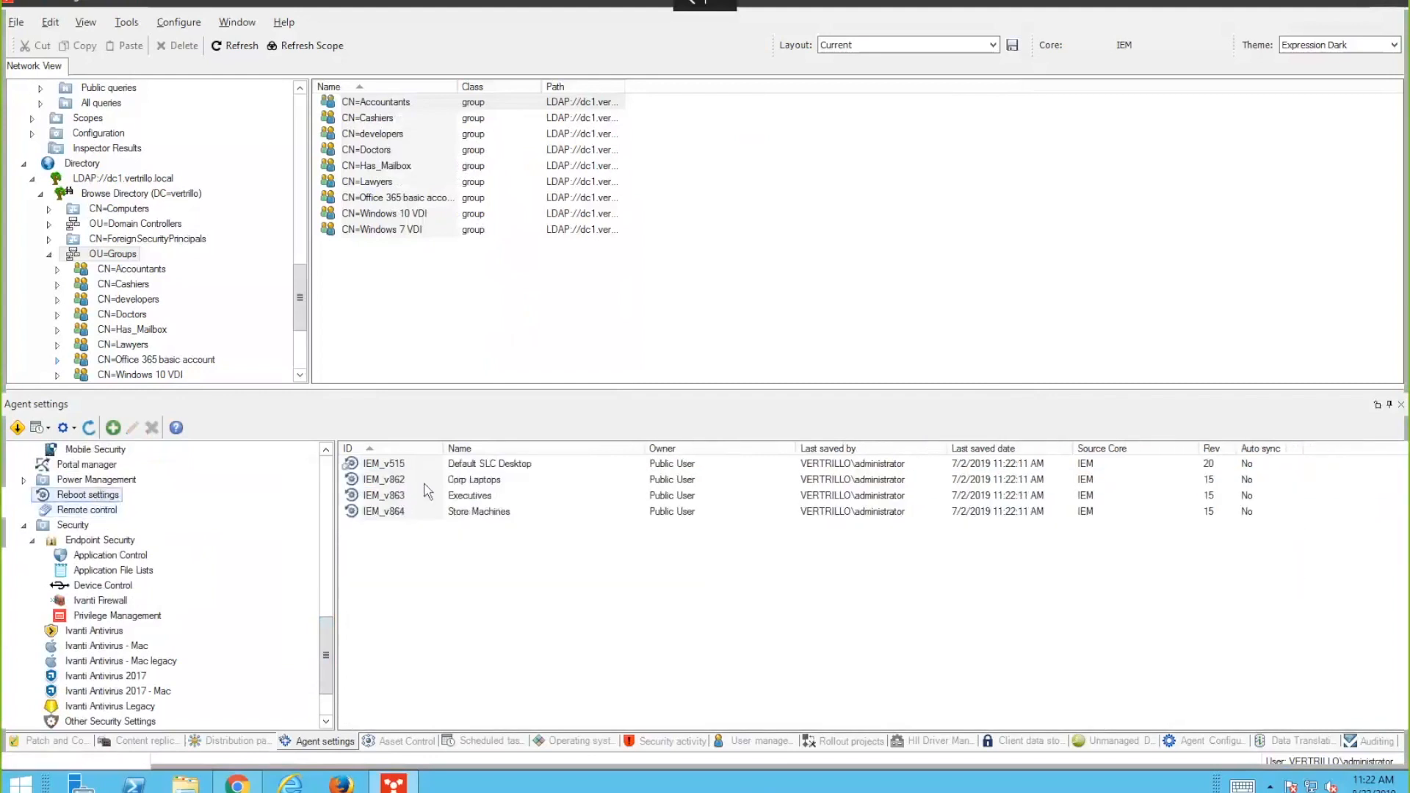
pyautogui.doubleClick(412, 464)
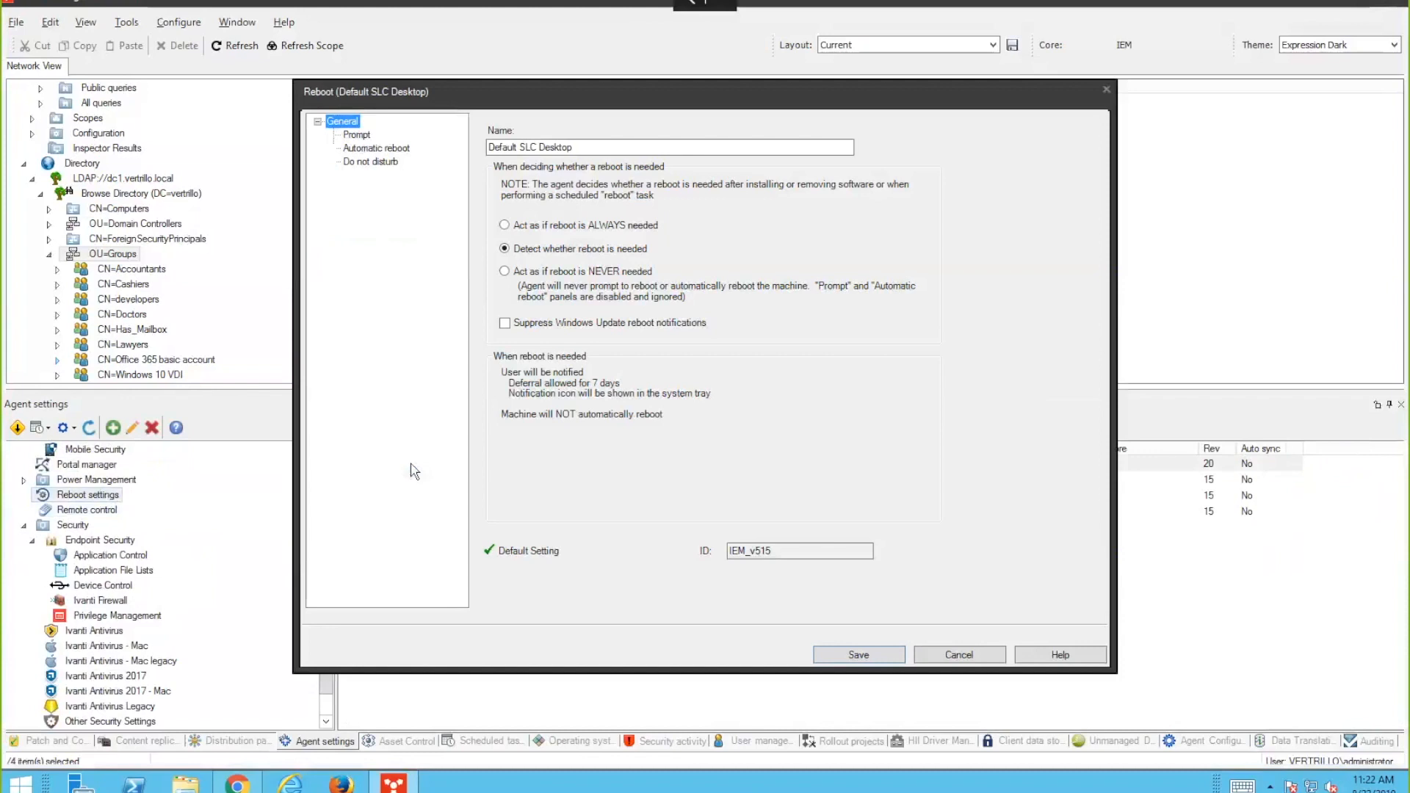
pyautogui.click(356, 136)
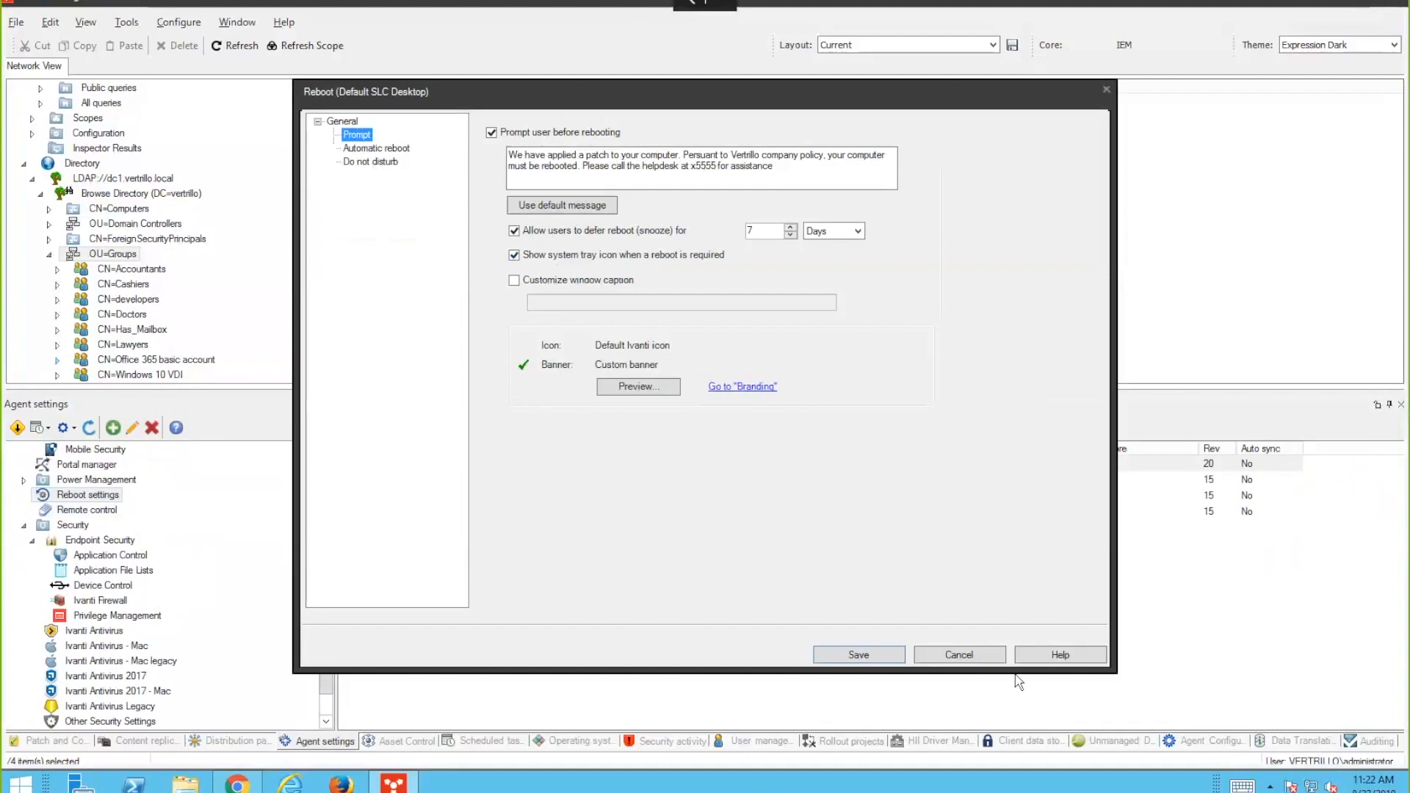
pyautogui.click(972, 660)
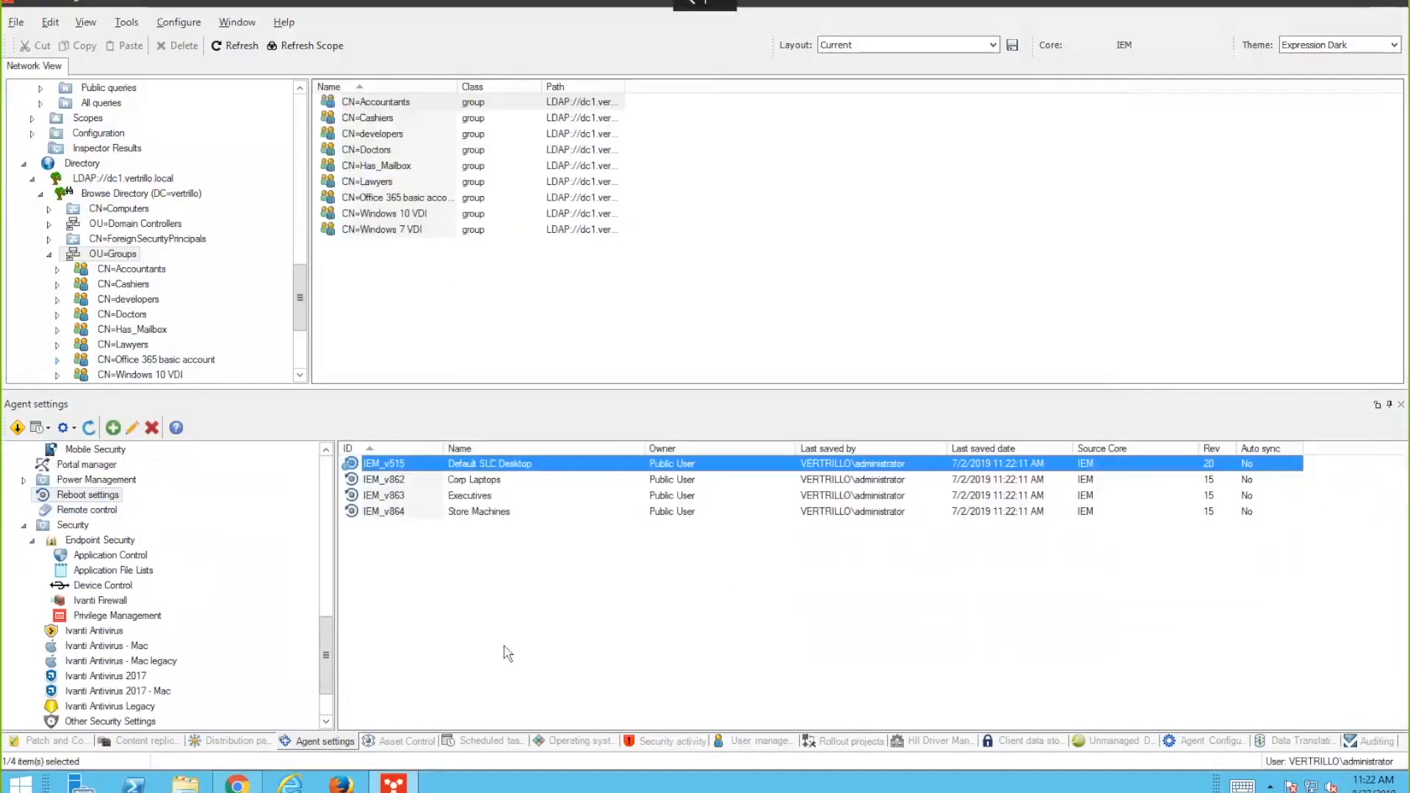
# - Examine the new package types available for Public packages in Distribution packages without creating a package
pyautogui.click(224, 742)
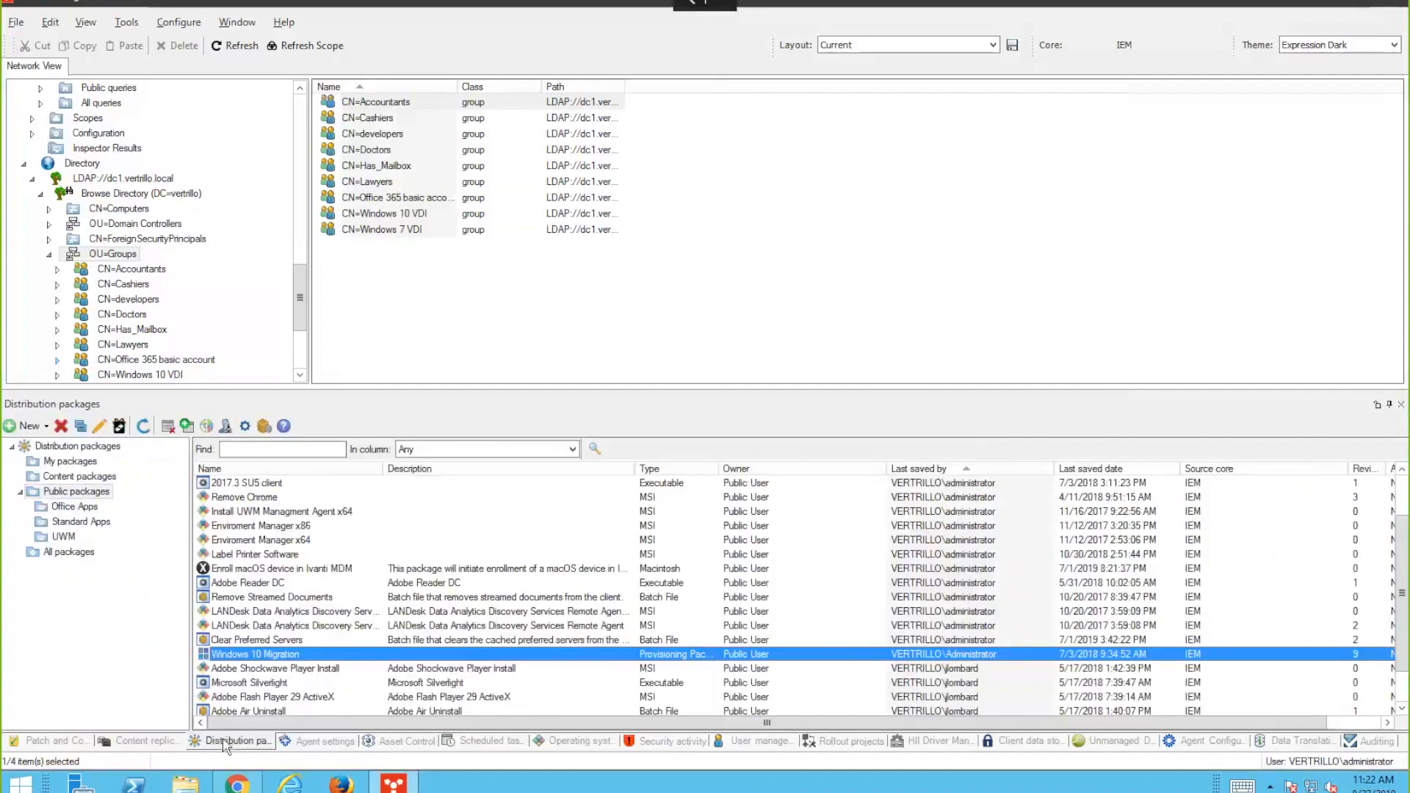
pyautogui.rightClick(96, 492)
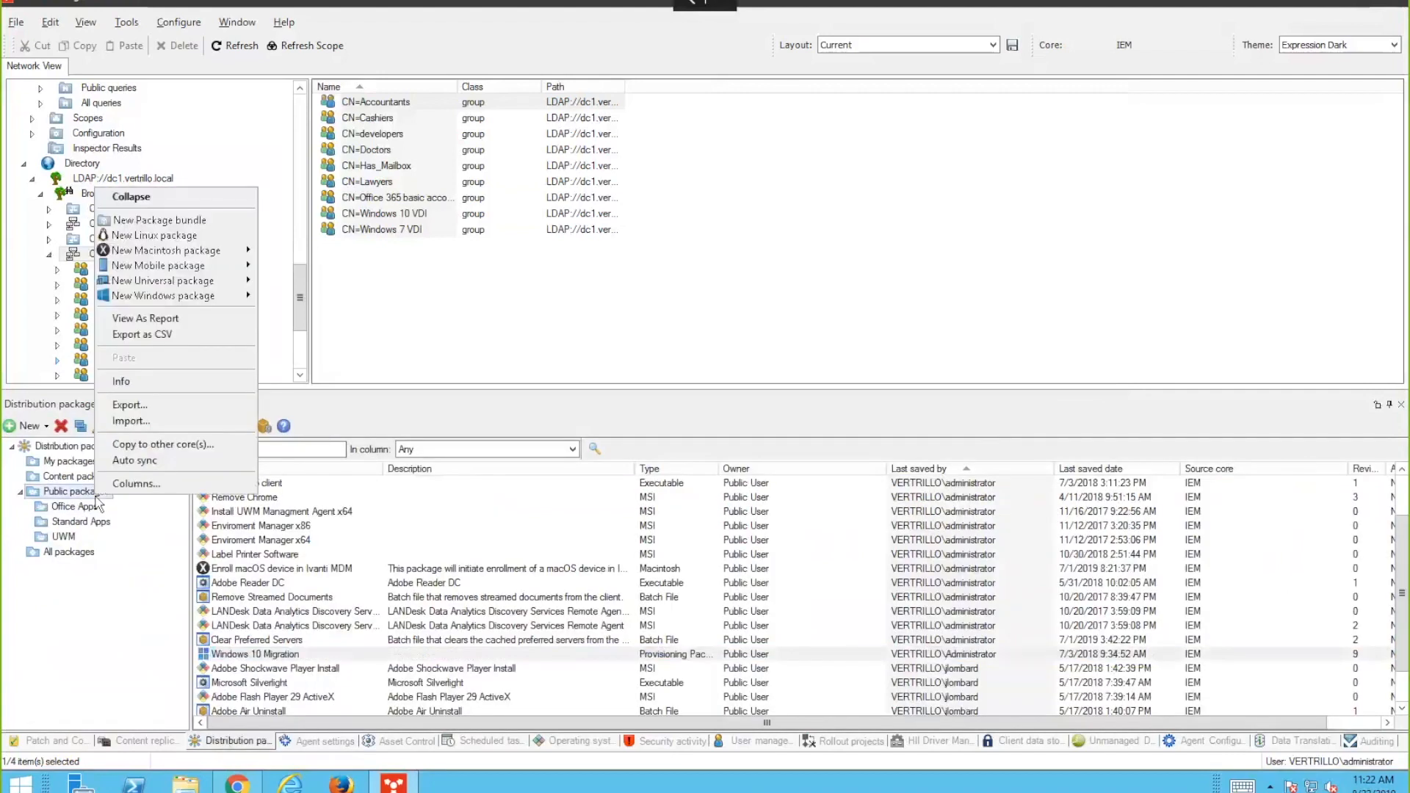
pyautogui.moveTo(220, 296)
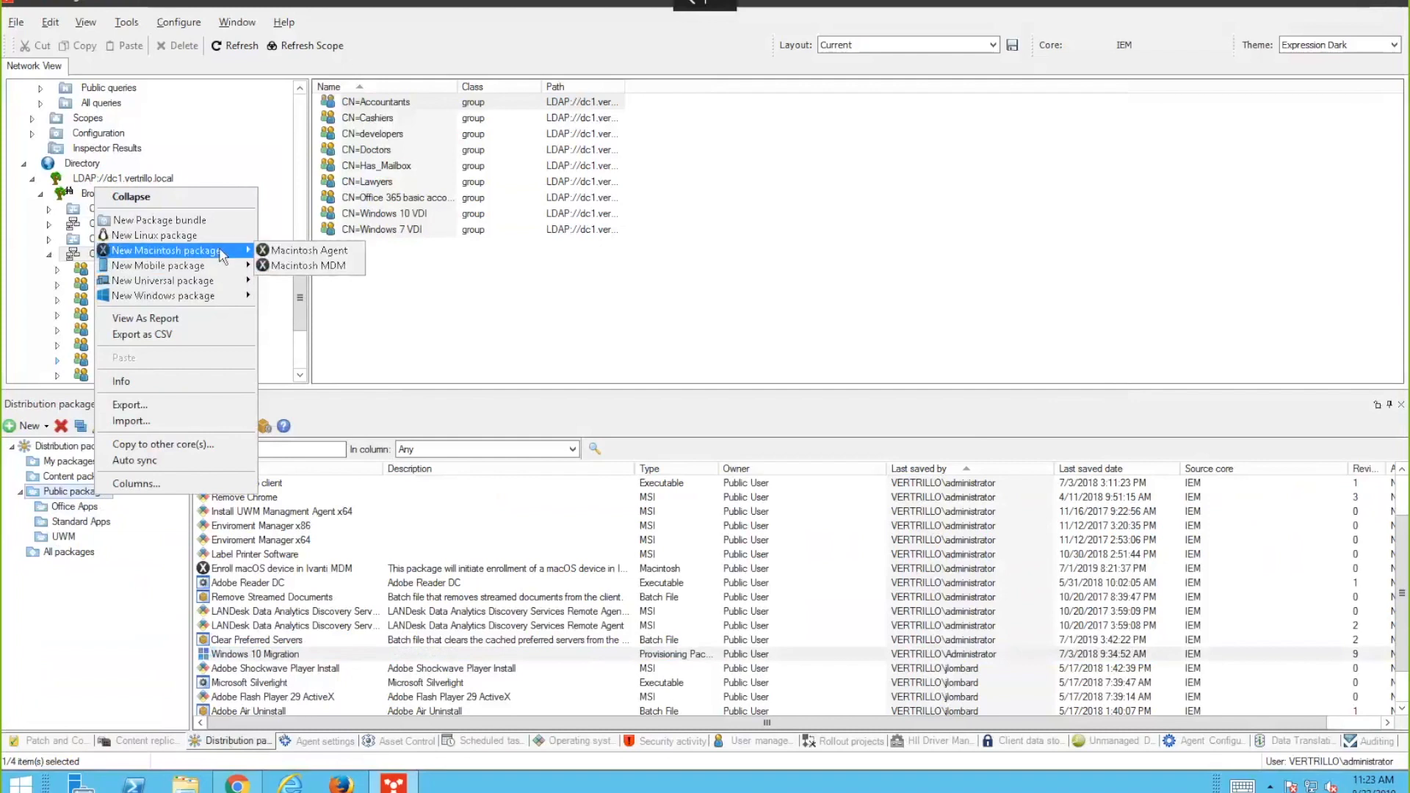
pyautogui.click(89, 656)
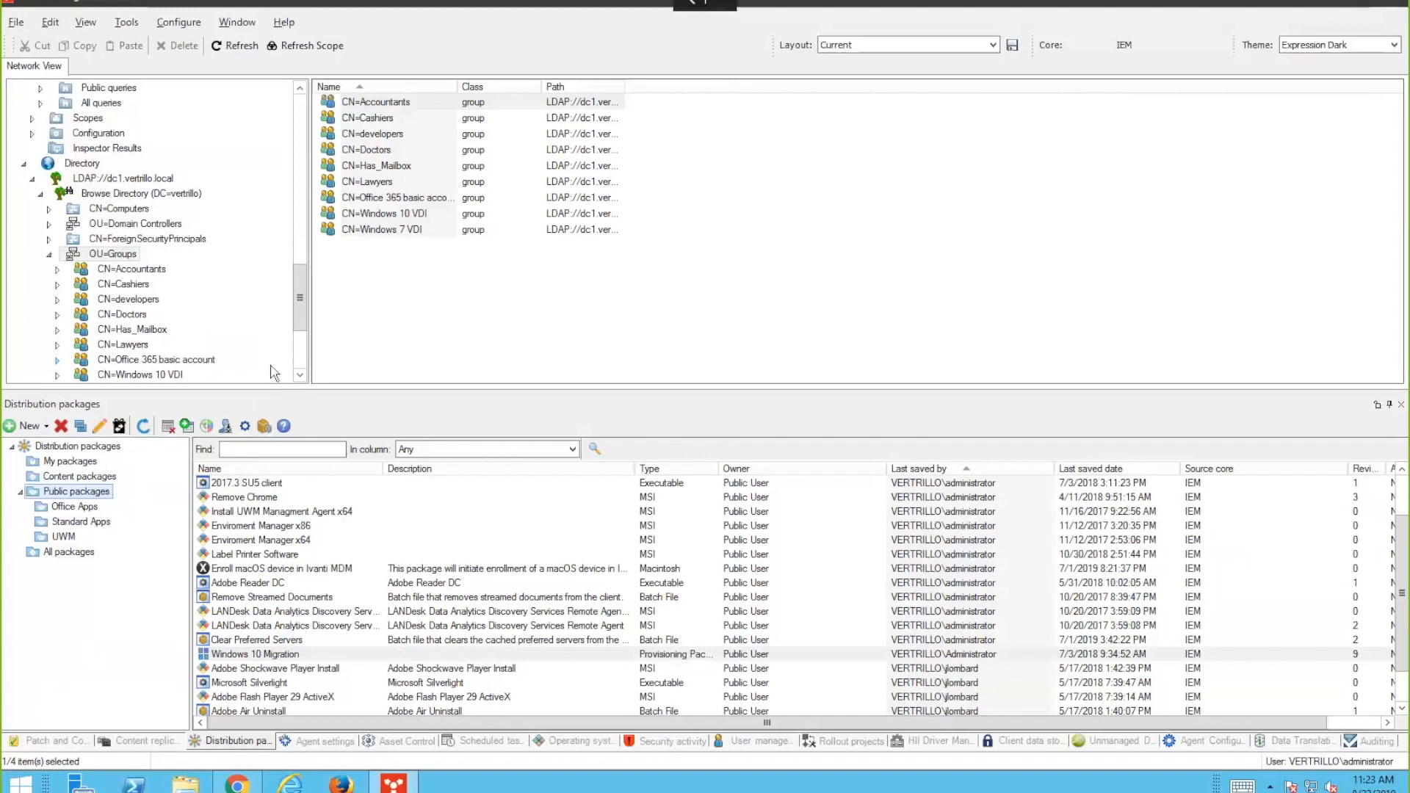
# - Show all managed computers in the network view and filter the device list by win7
pyautogui.moveTo(304, 309); pyautogui.dragTo(299, 125)
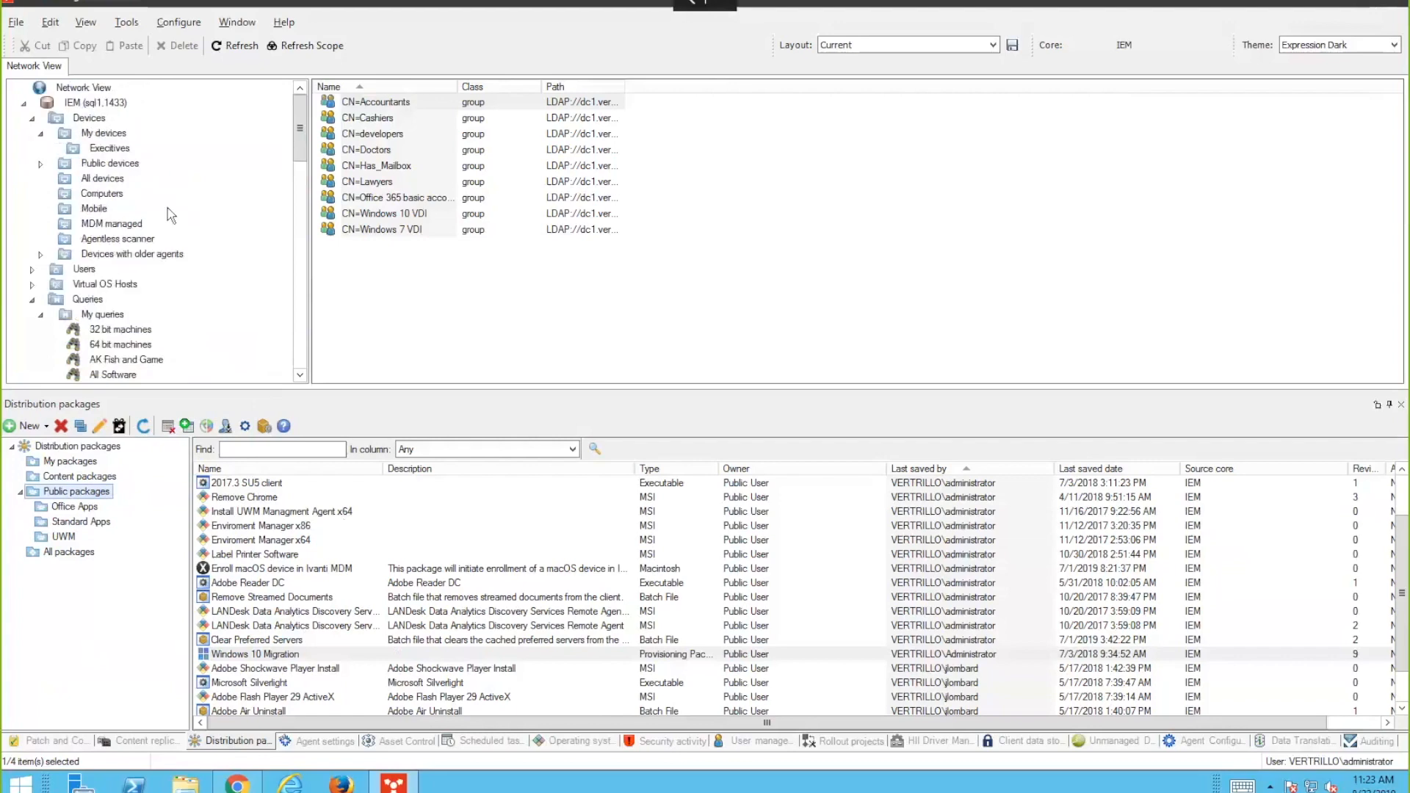
pyautogui.click(96, 194)
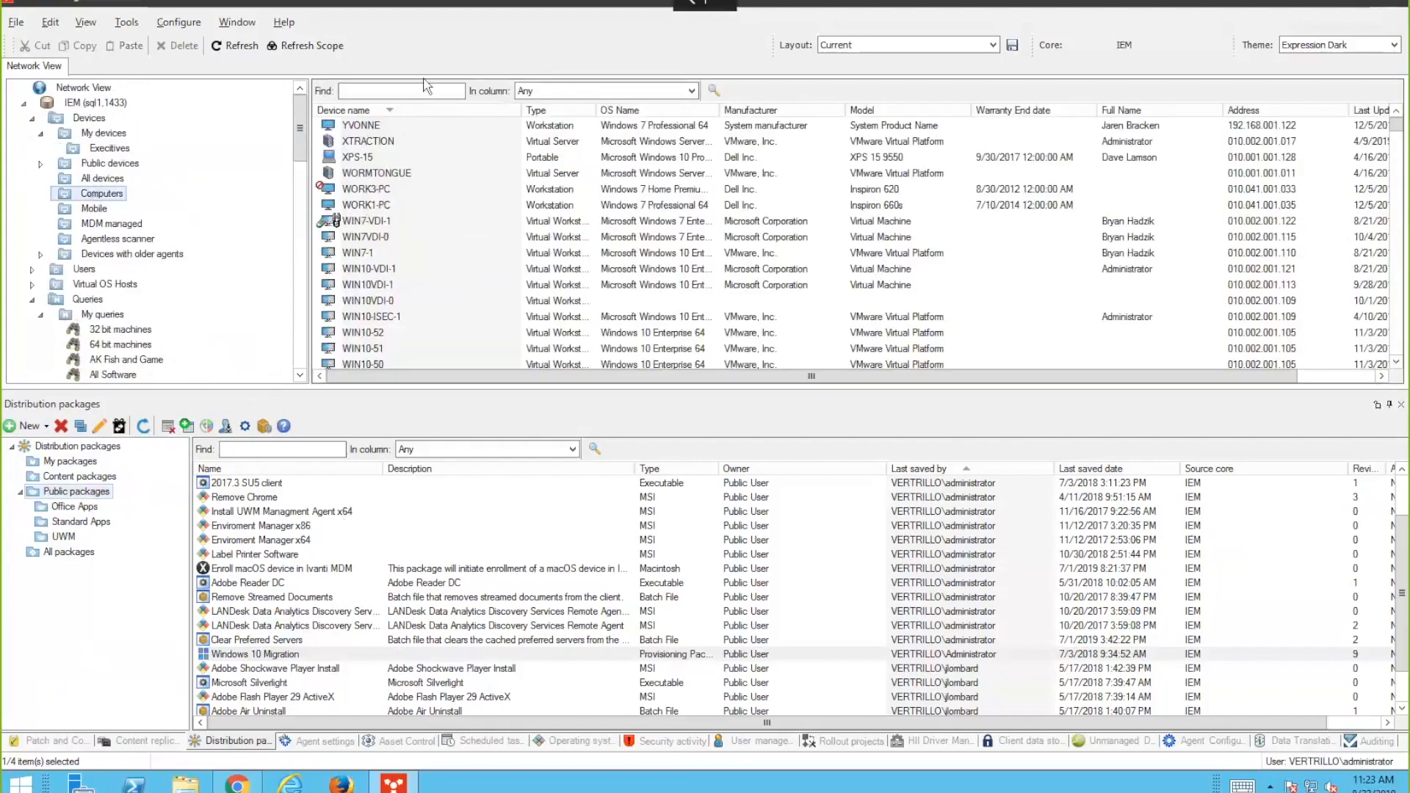
pyautogui.click(413, 91)
pyautogui.write('win7')
# - Start an HTML remote control session on WIN7-1, proceeding past the browser's certificate warning
pyautogui.rightClick(359, 157)
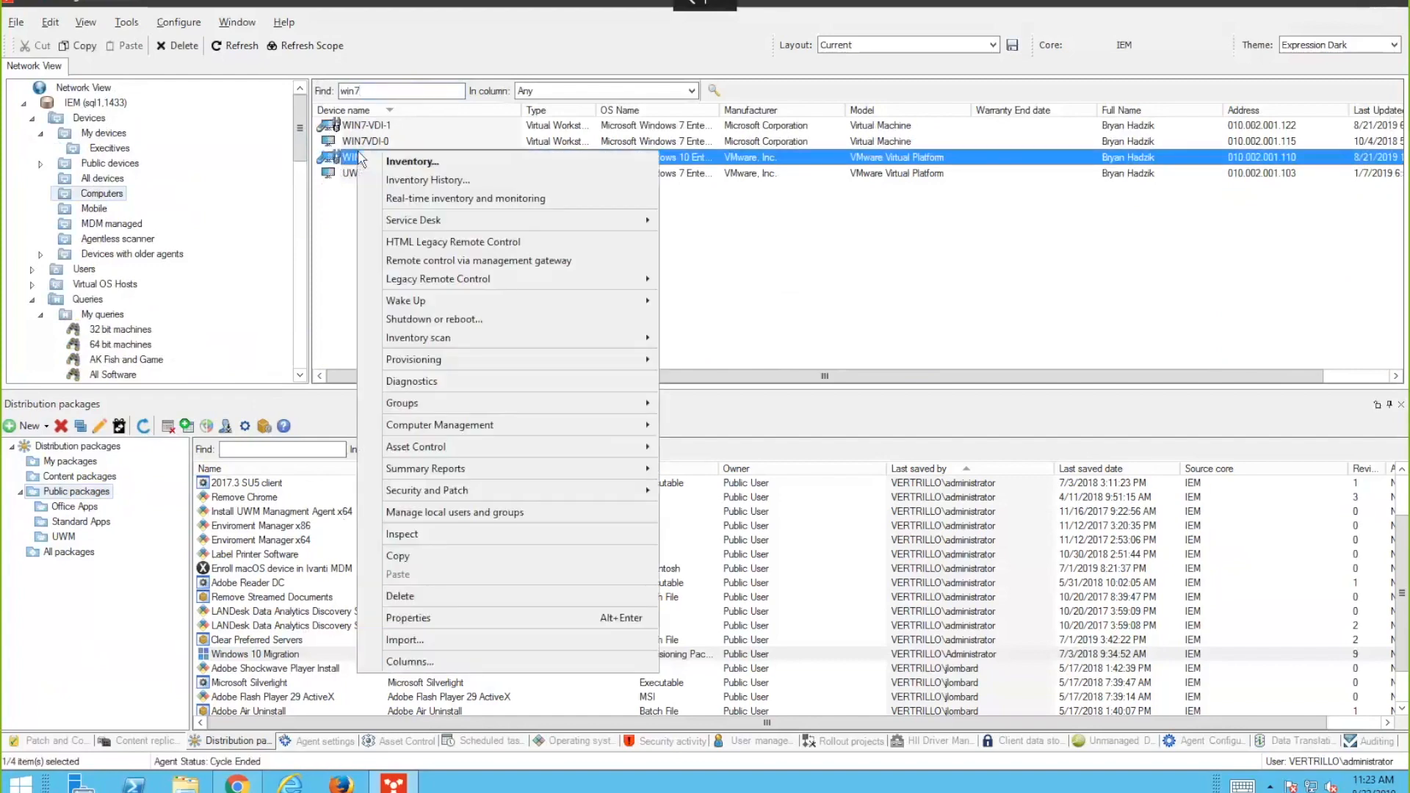
pyautogui.click(429, 243)
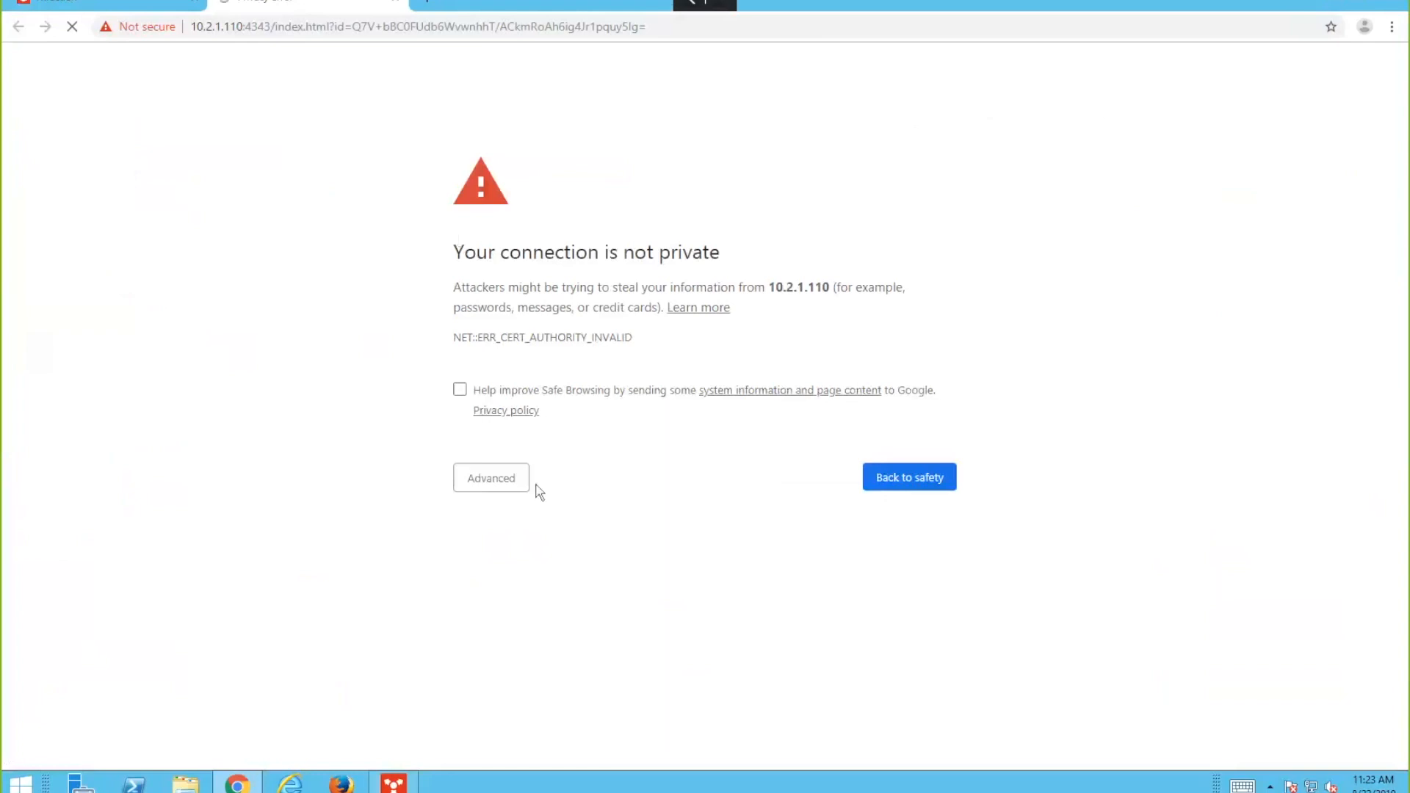
pyautogui.click(515, 485)
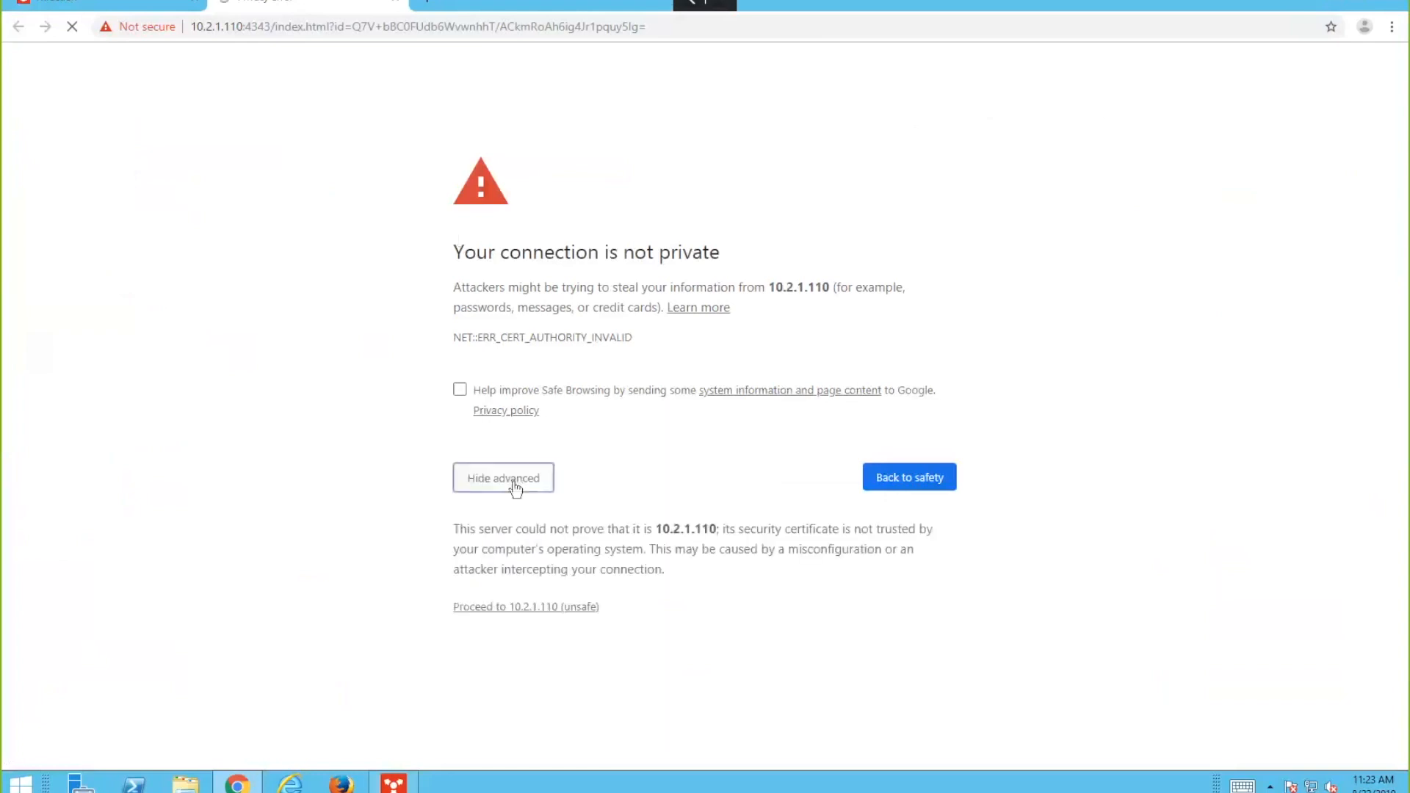
pyautogui.click(586, 608)
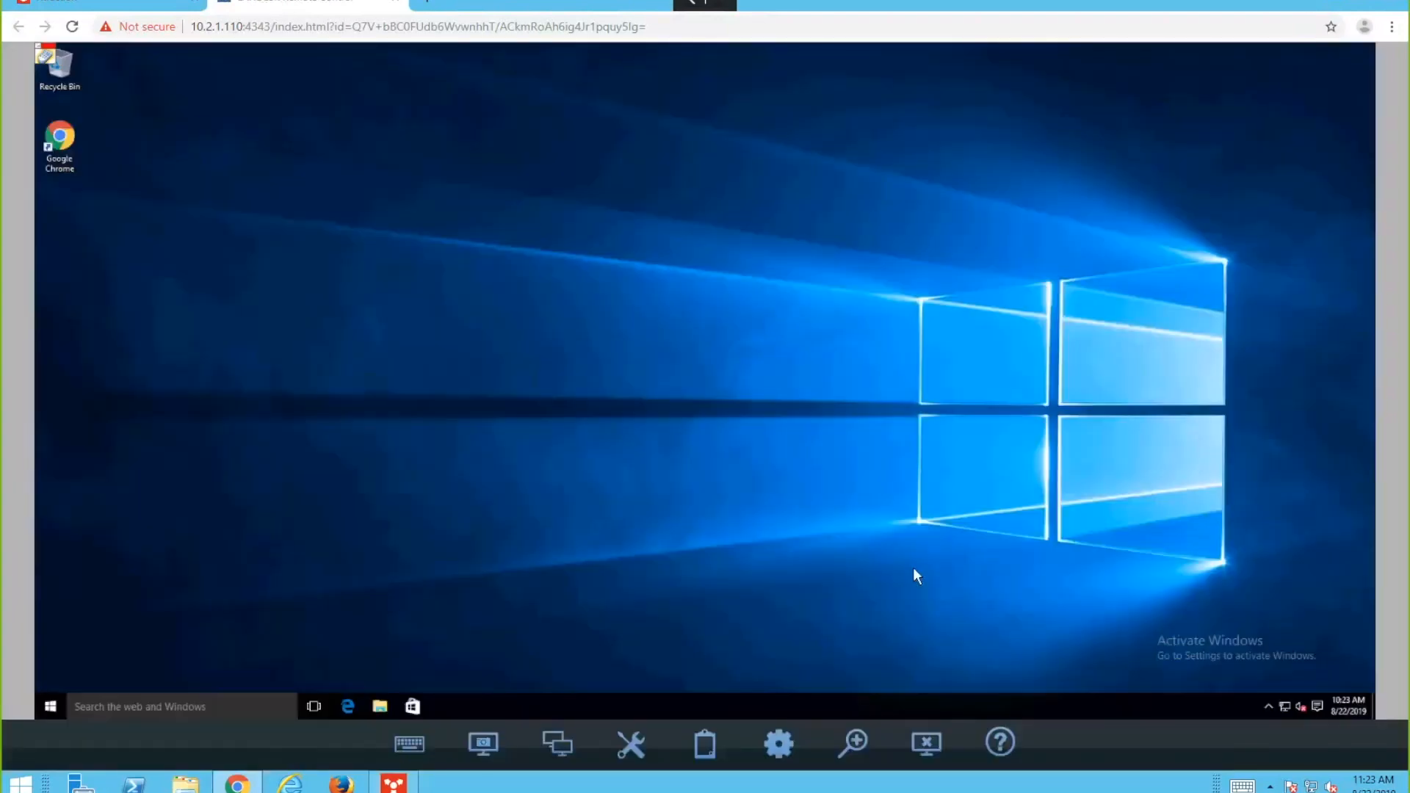
# - Look through the remote machine's full app list, including the Ivanti Management folder, and launch Portal Manager
pyautogui.click(50, 707)
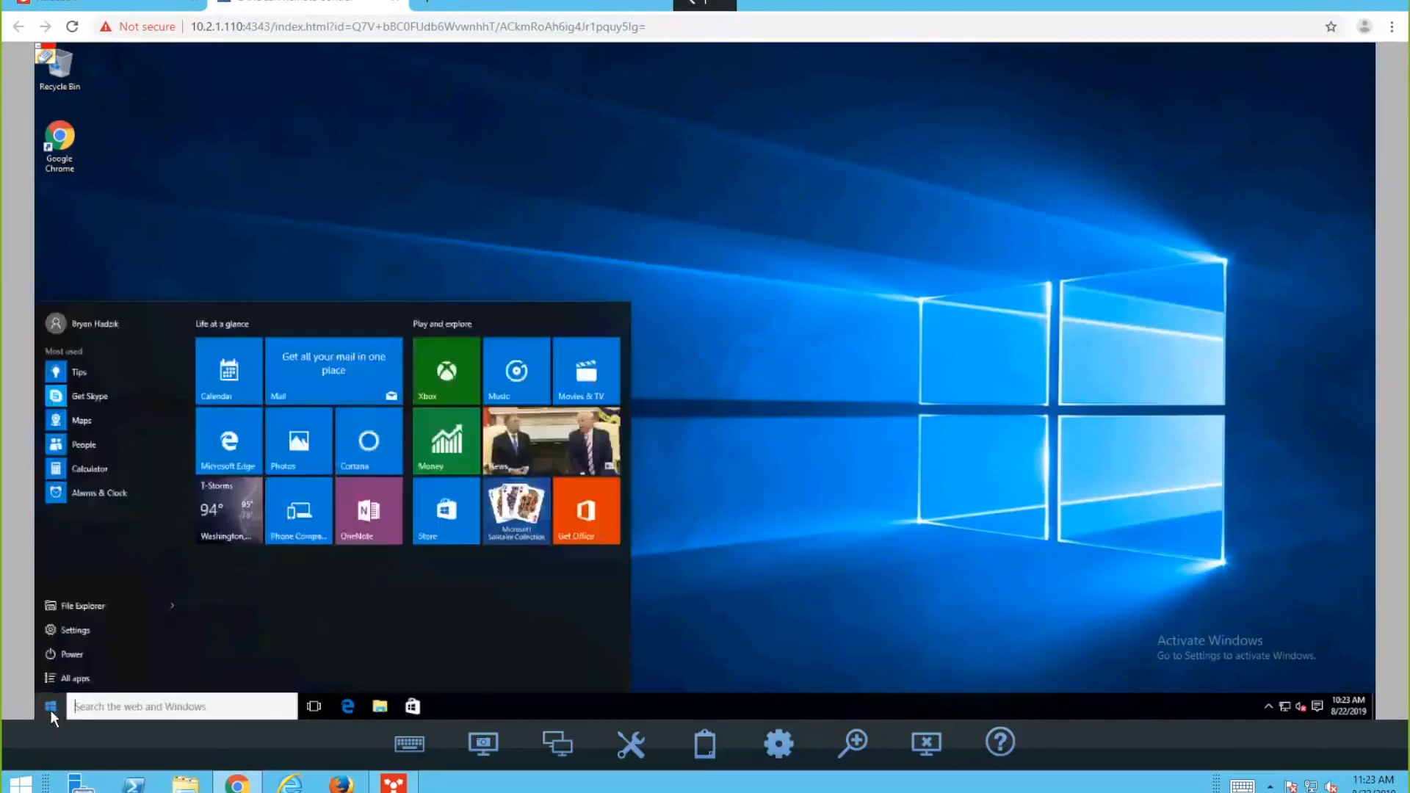
pyautogui.click(89, 677)
pyautogui.scroll(-2, 150, 541)
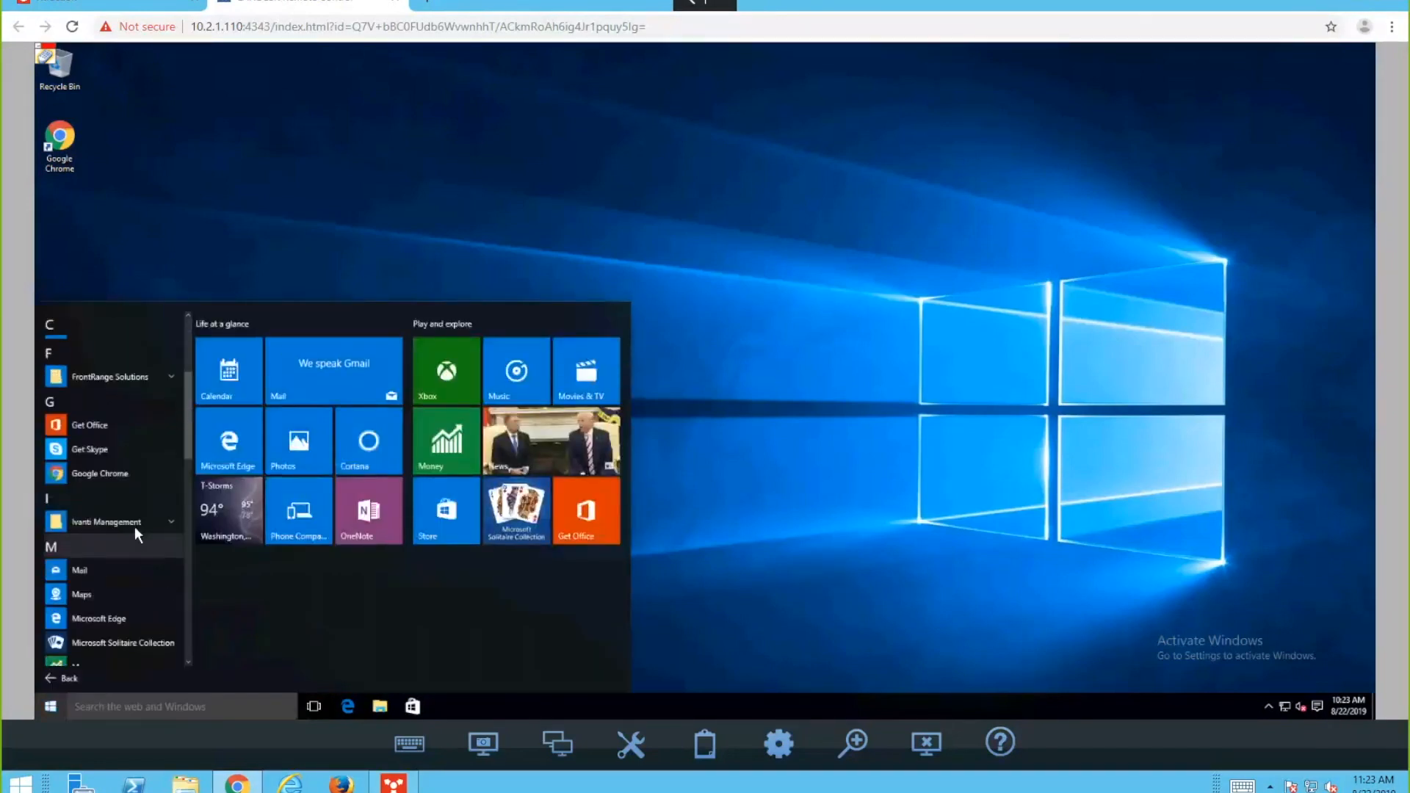
pyautogui.click(134, 527)
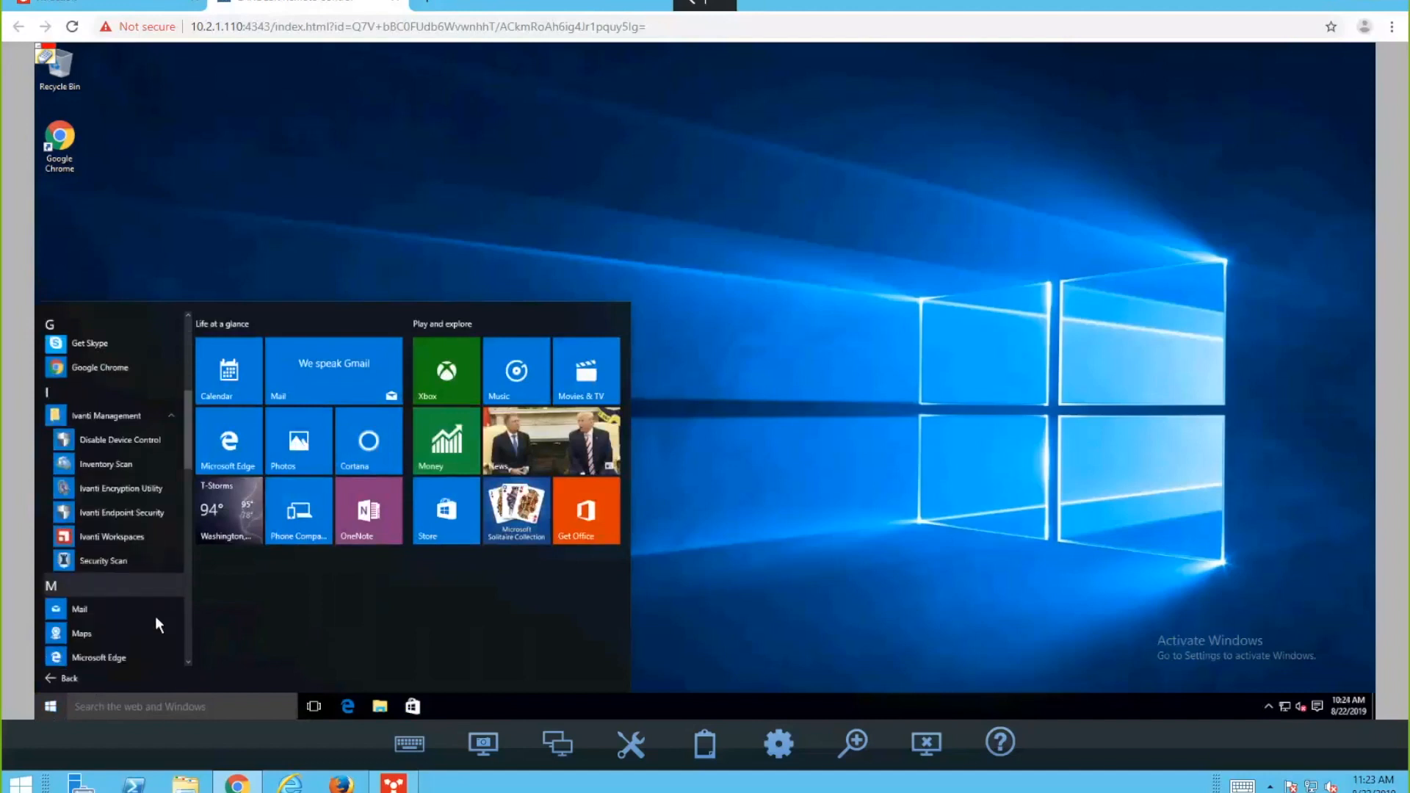
pyautogui.scroll(-4, 132, 588)
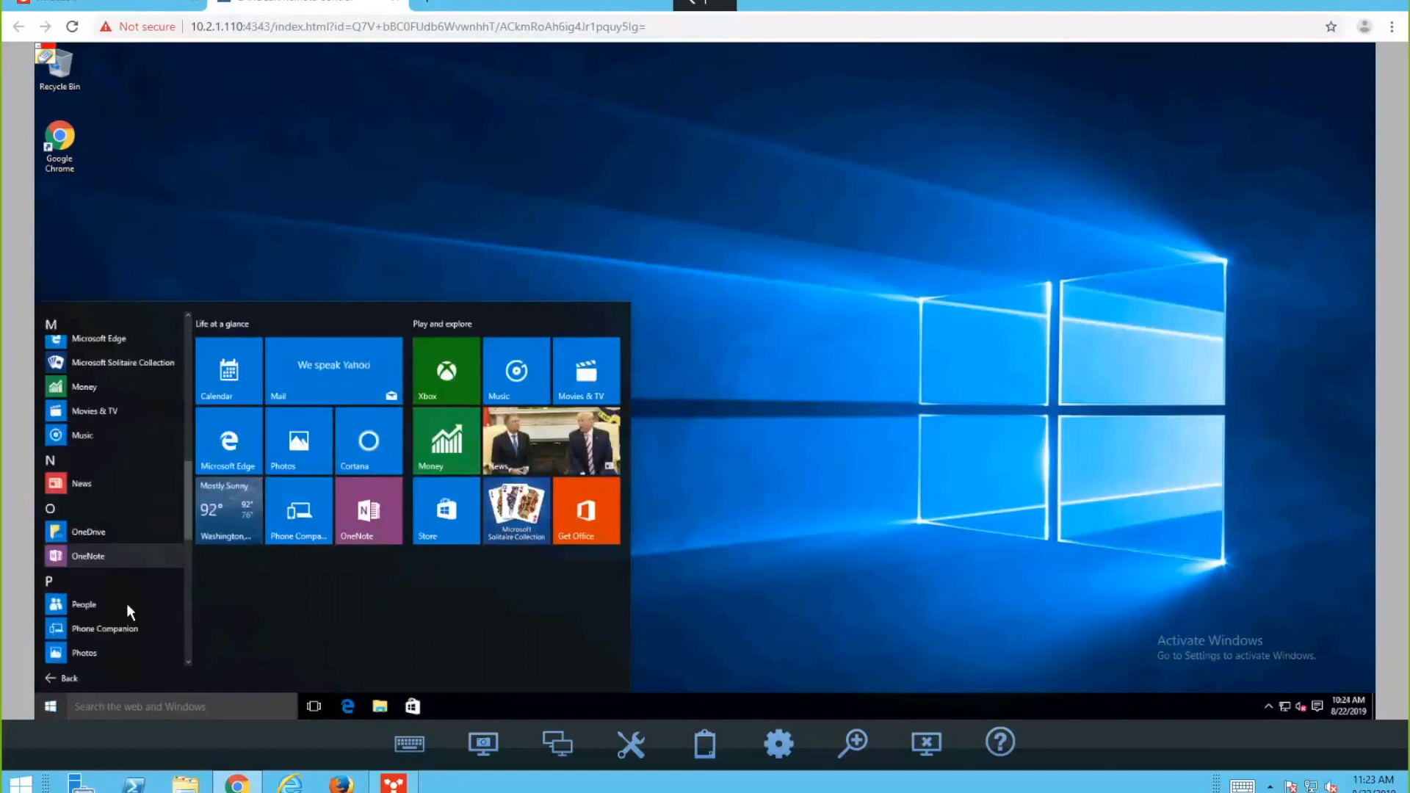
pyautogui.scroll(-2, 126, 604)
pyautogui.scroll(-4, 127, 592)
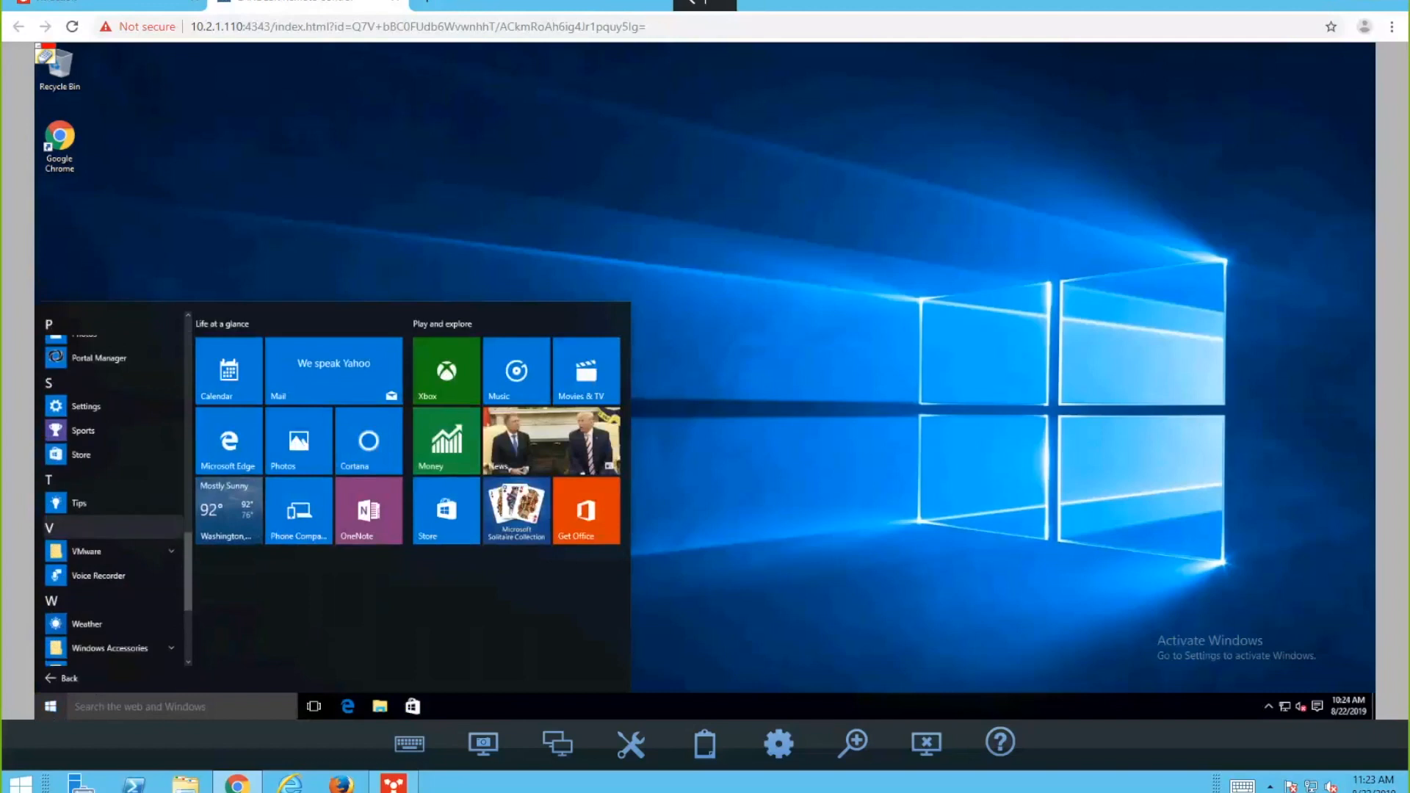
pyautogui.click(91, 357)
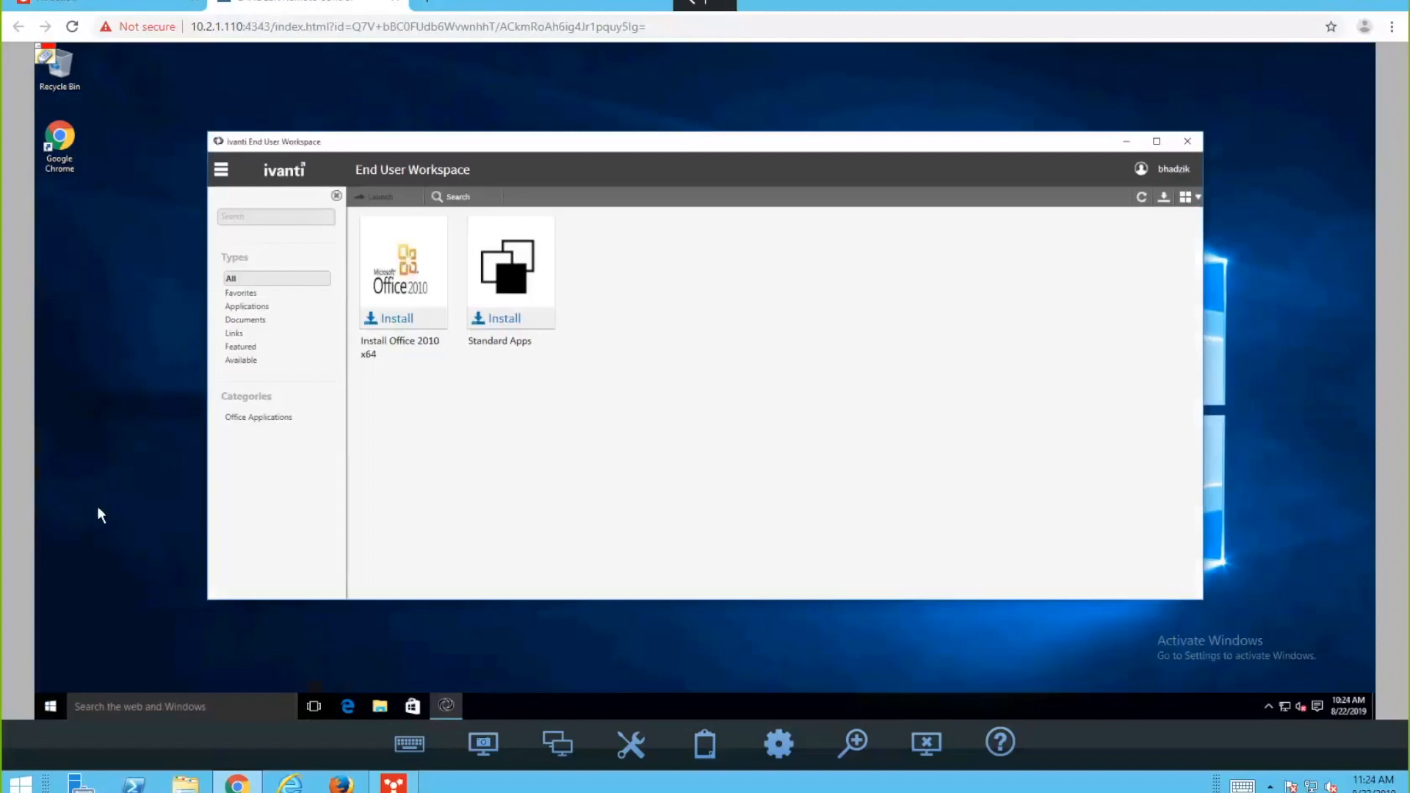
# - View the details of the Install Office 2010 x64 item in End User Workspace, and switch back to the Endpoint Manager console
pyautogui.click(406, 268)
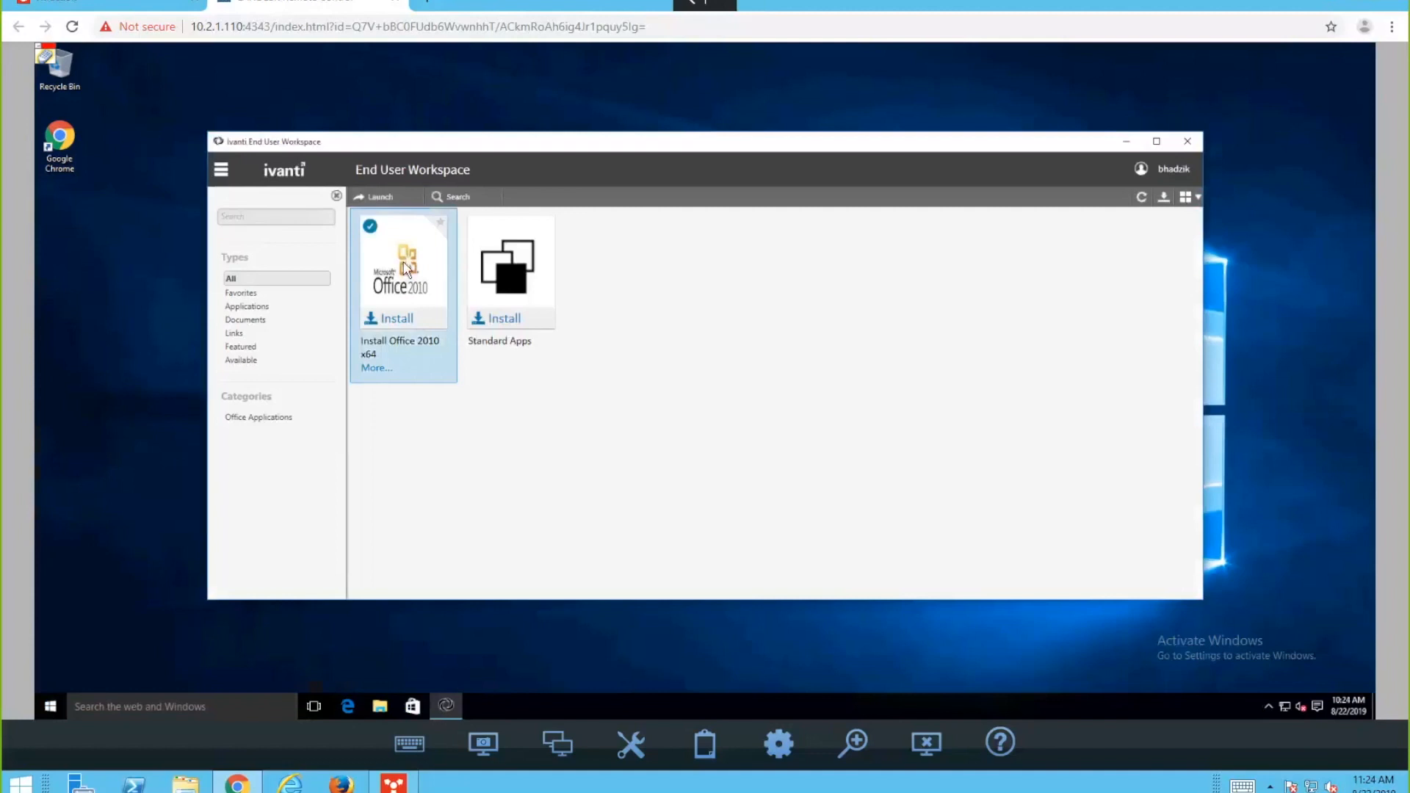
pyautogui.click(378, 371)
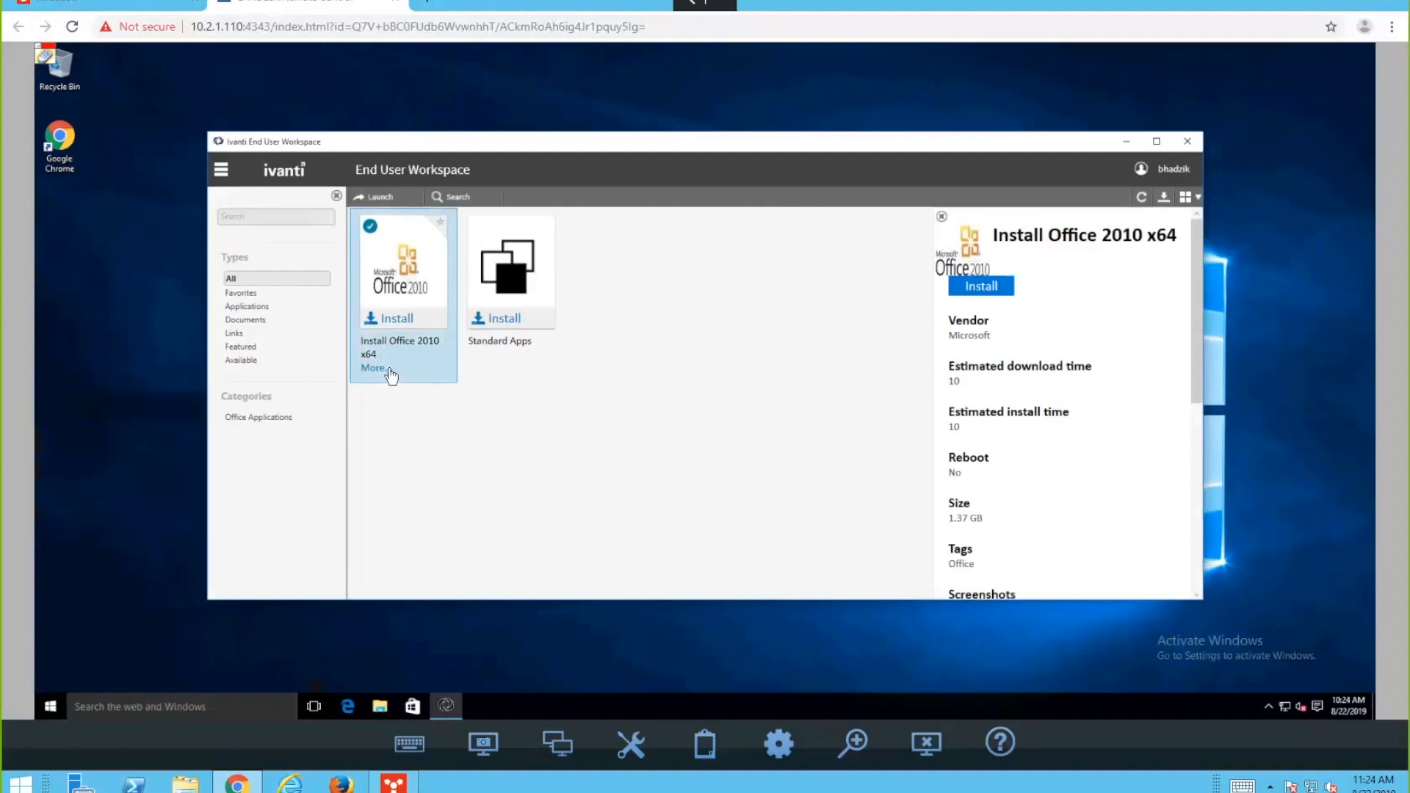
pyautogui.moveTo(324, 792)
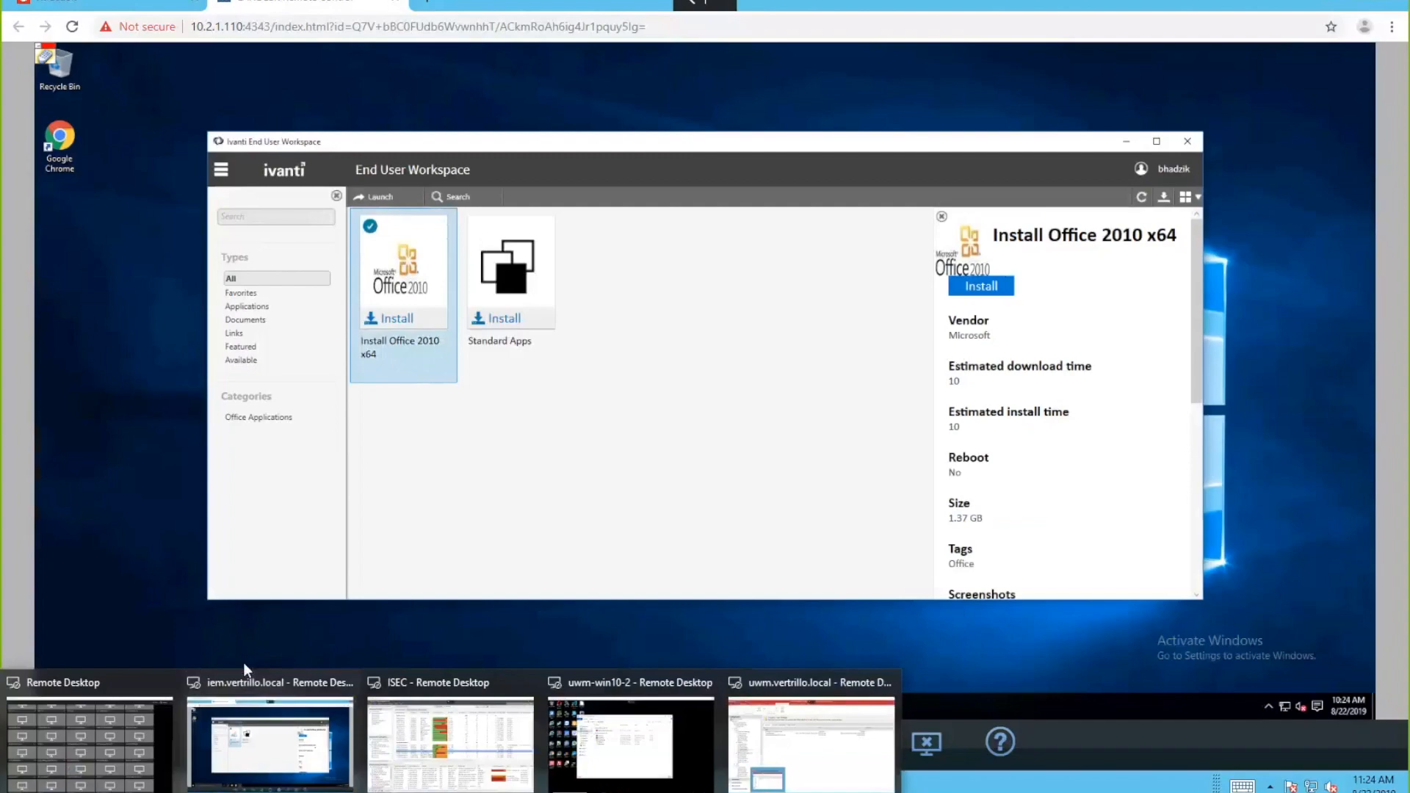
pyautogui.click(75, 346)
pyautogui.click(393, 785)
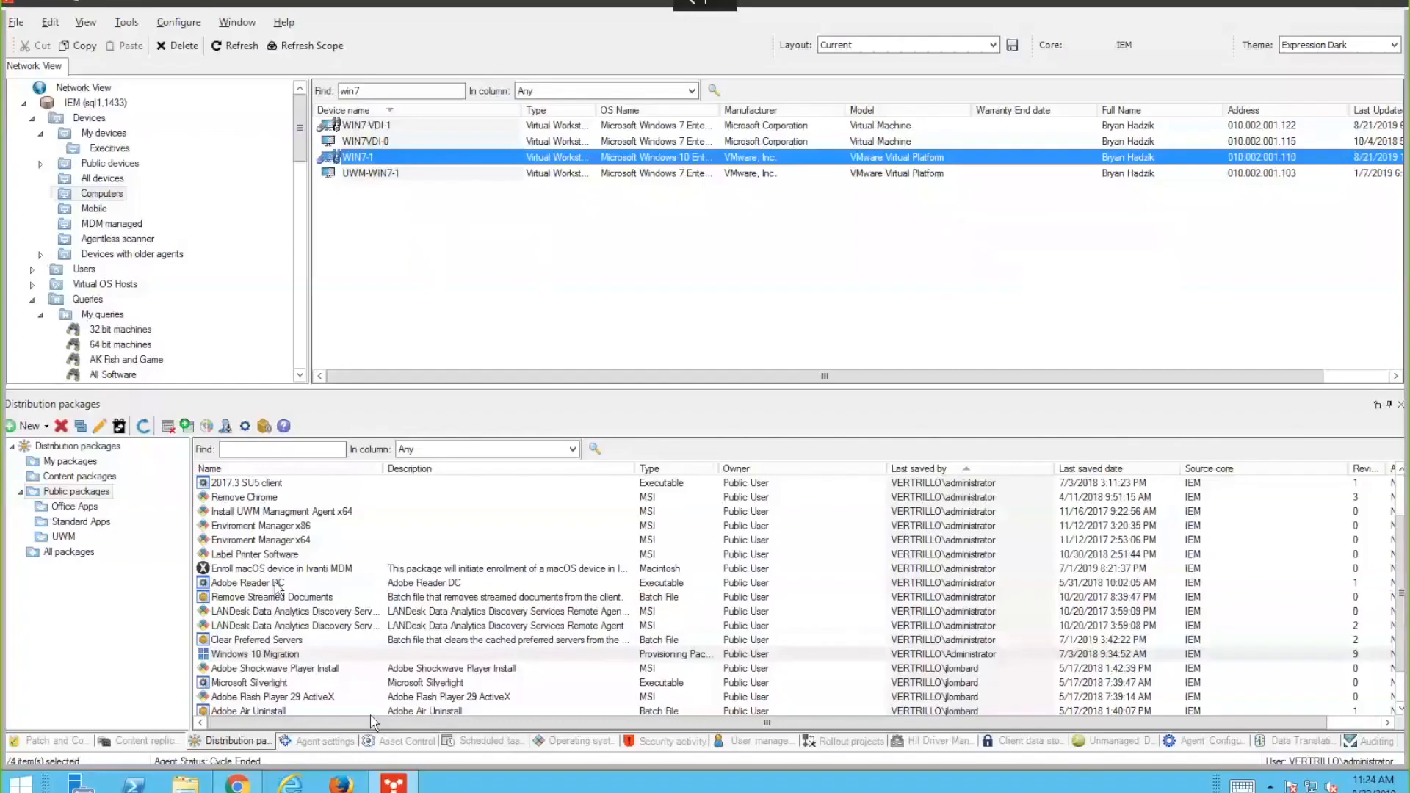
# - Review the install options, account and additional files of the Install Office 2010 x64 package in Office Apps, and close it without saving
pyautogui.click(88, 507)
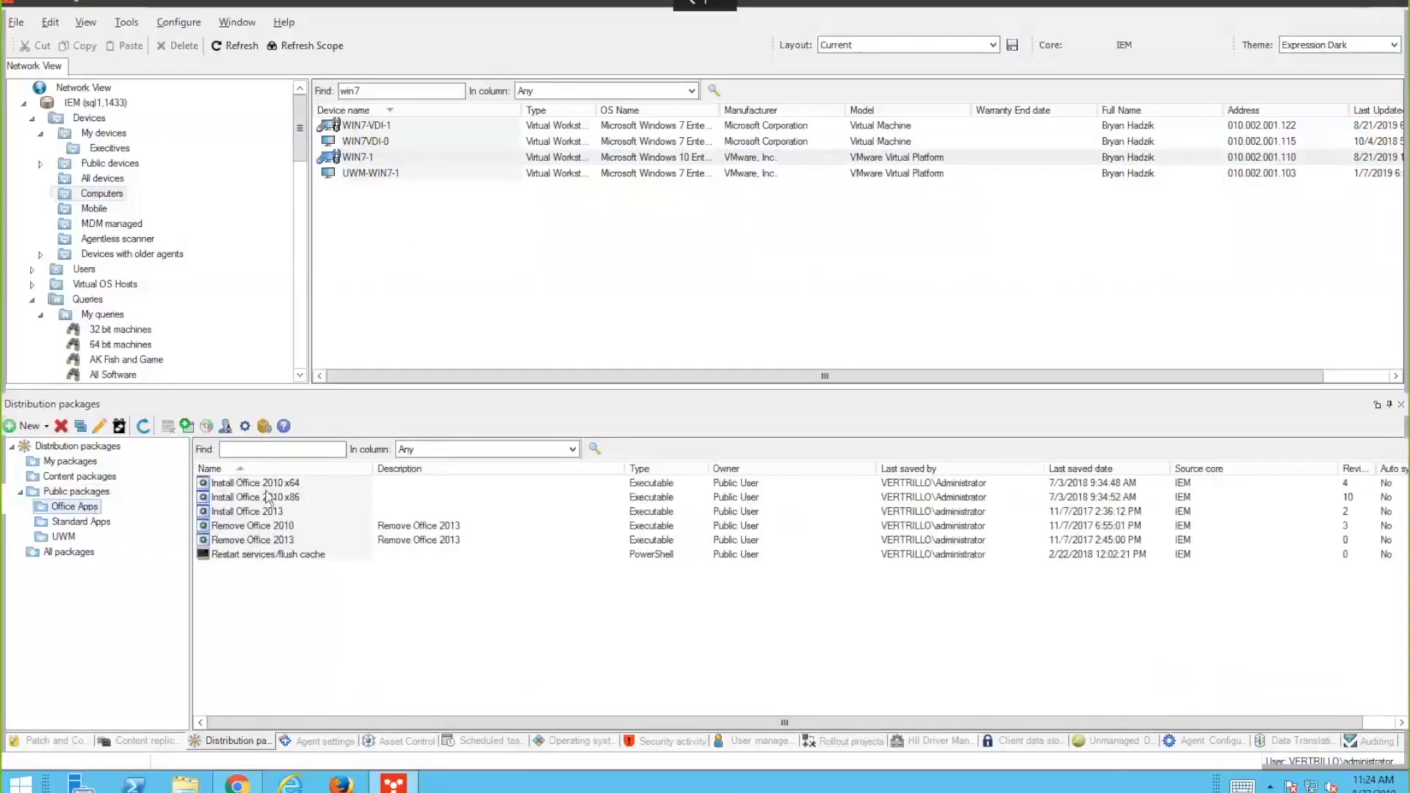
pyautogui.doubleClick(264, 483)
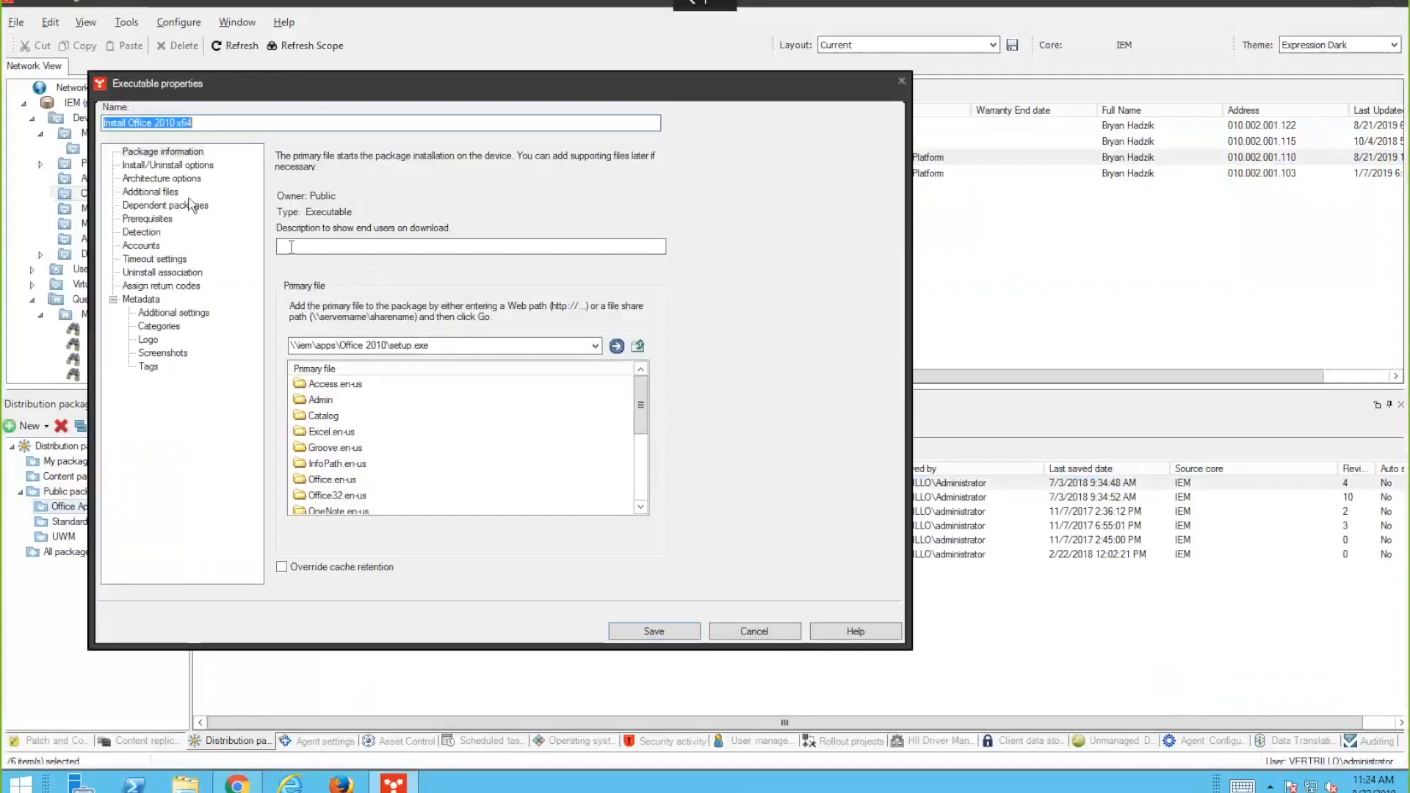
pyautogui.click(163, 152)
pyautogui.click(168, 165)
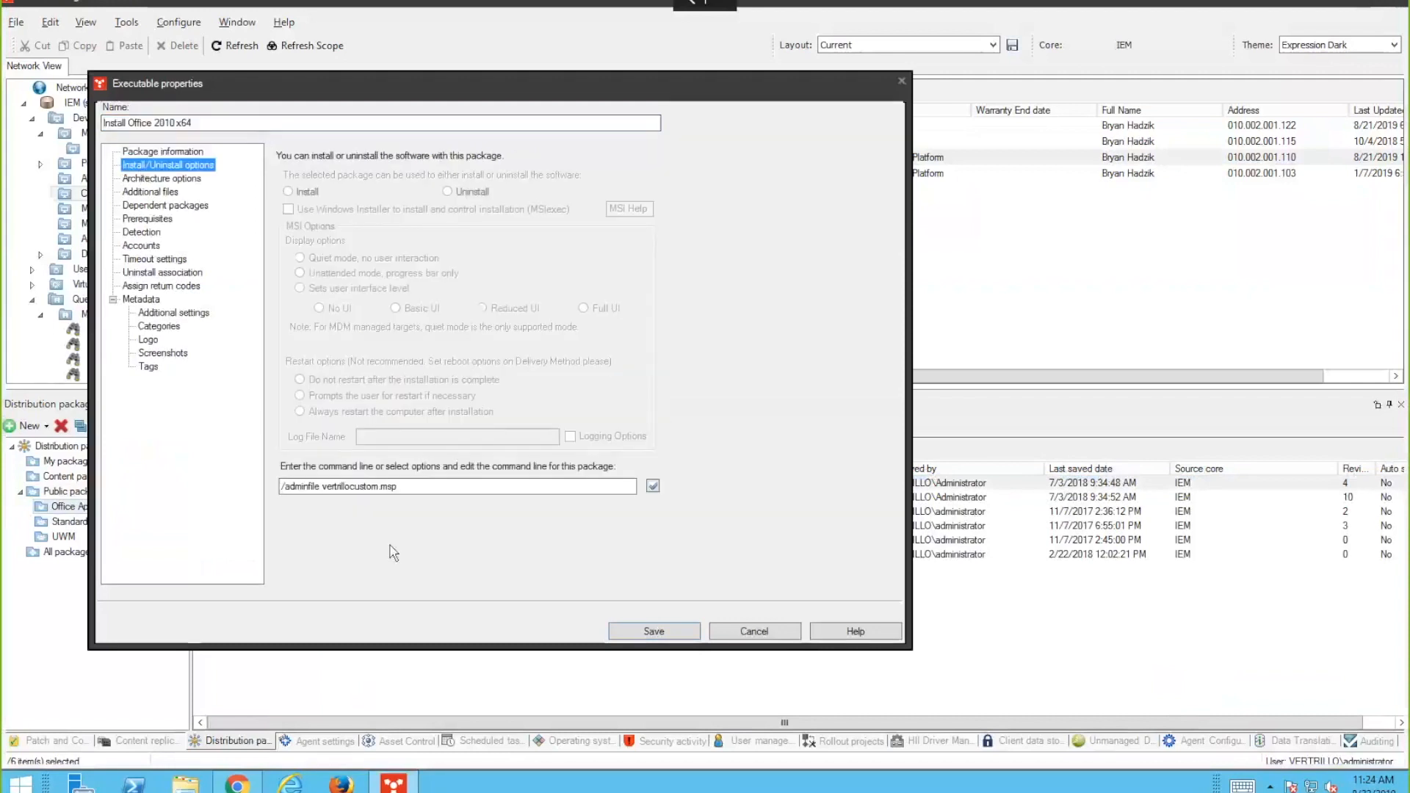
pyautogui.moveTo(398, 486); pyautogui.dragTo(336, 486)
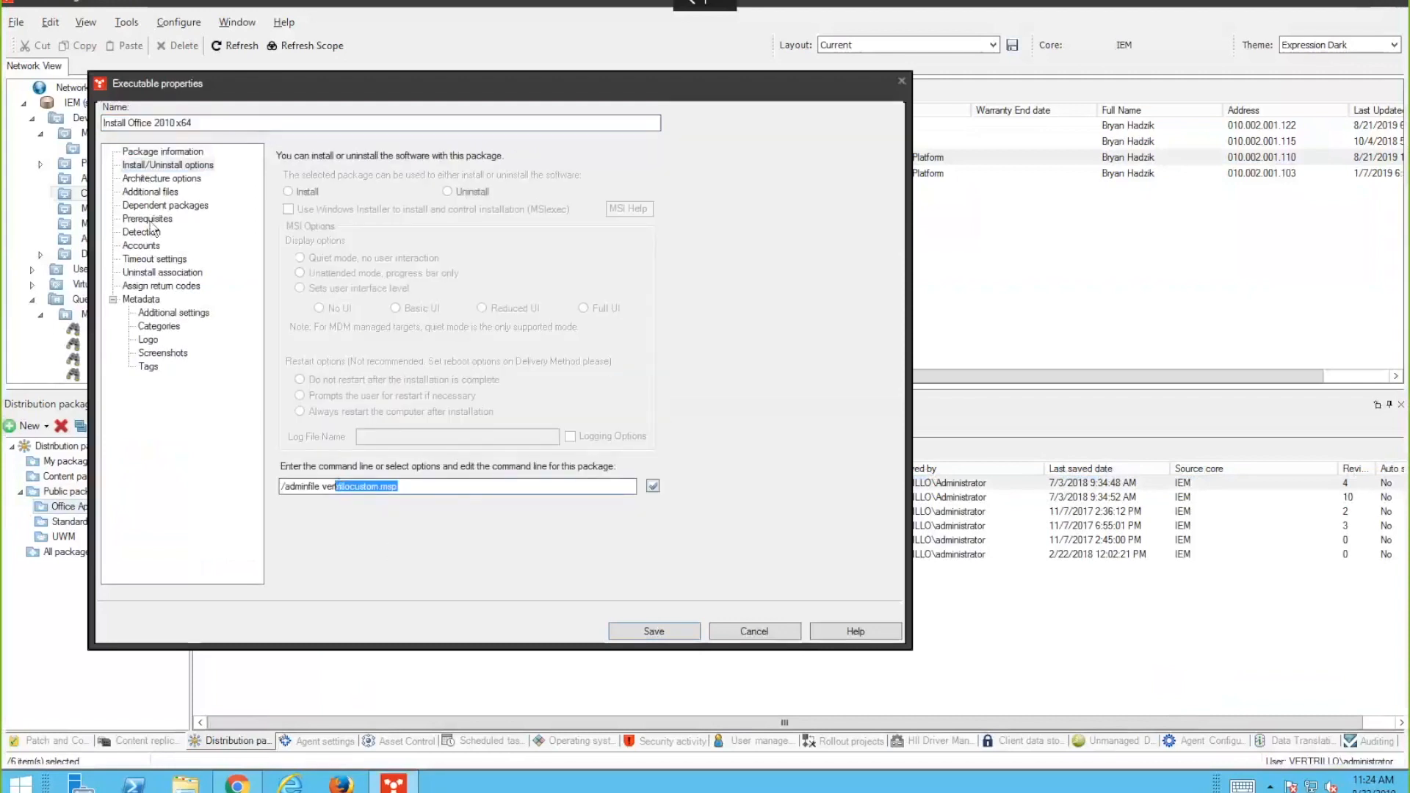
pyautogui.click(141, 246)
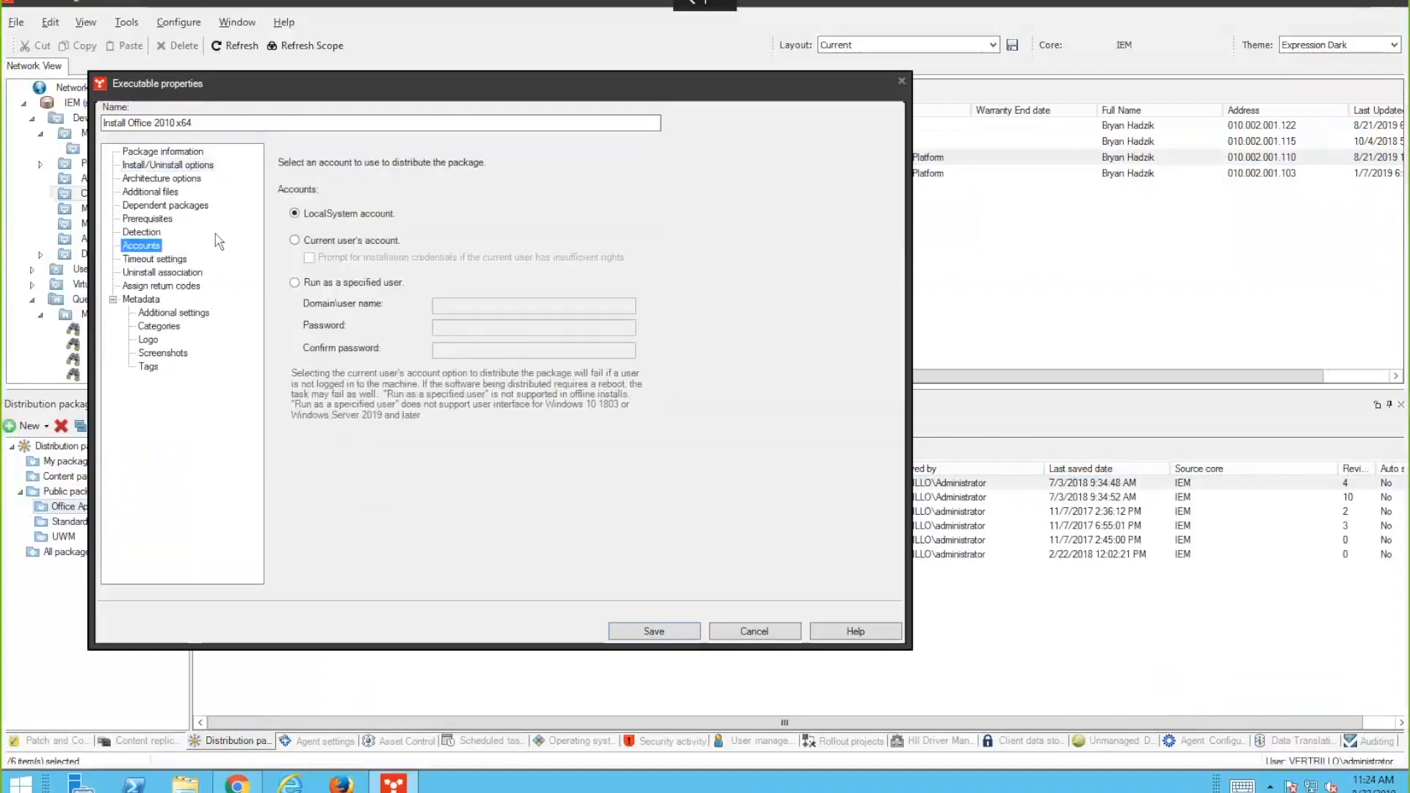
pyautogui.click(361, 218)
pyautogui.click(147, 205)
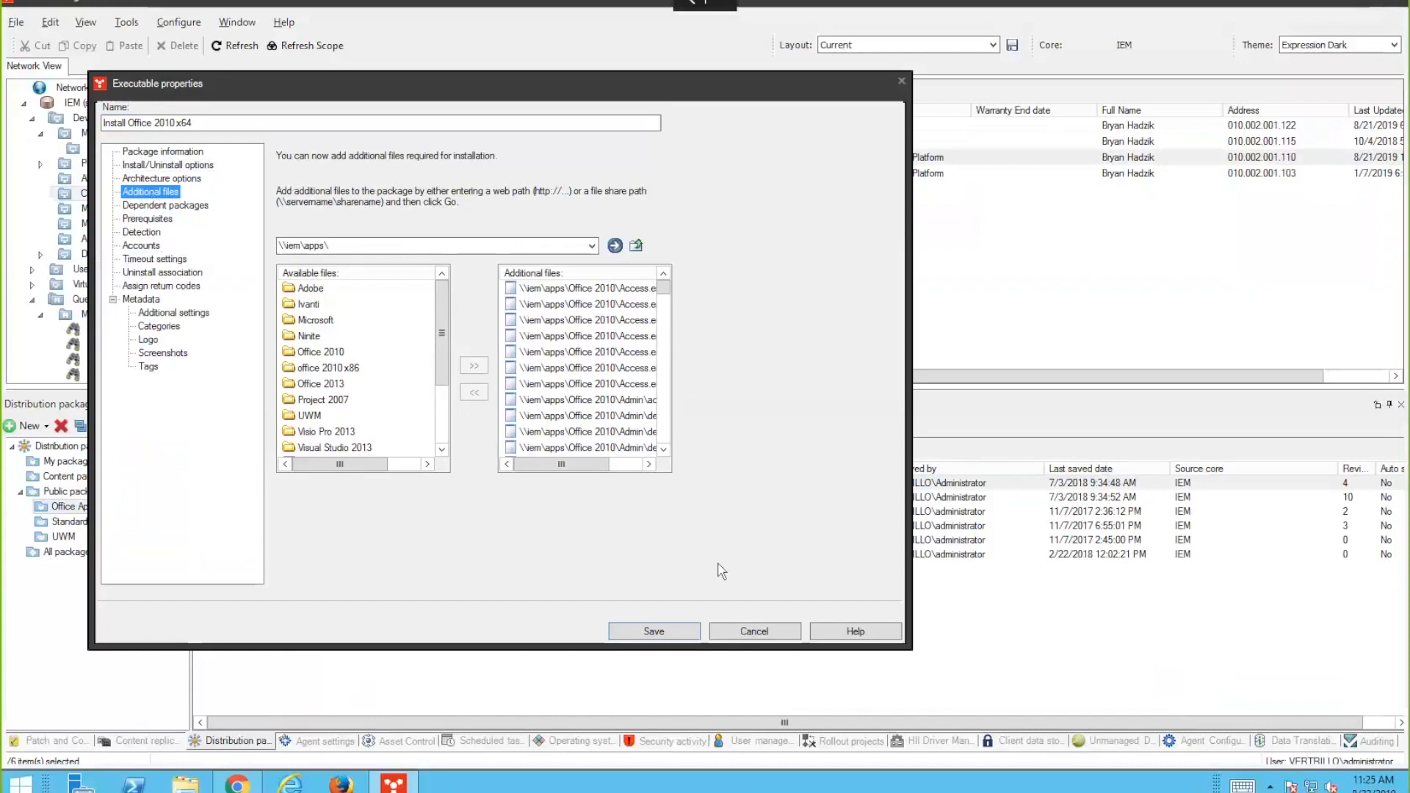
pyautogui.click(751, 635)
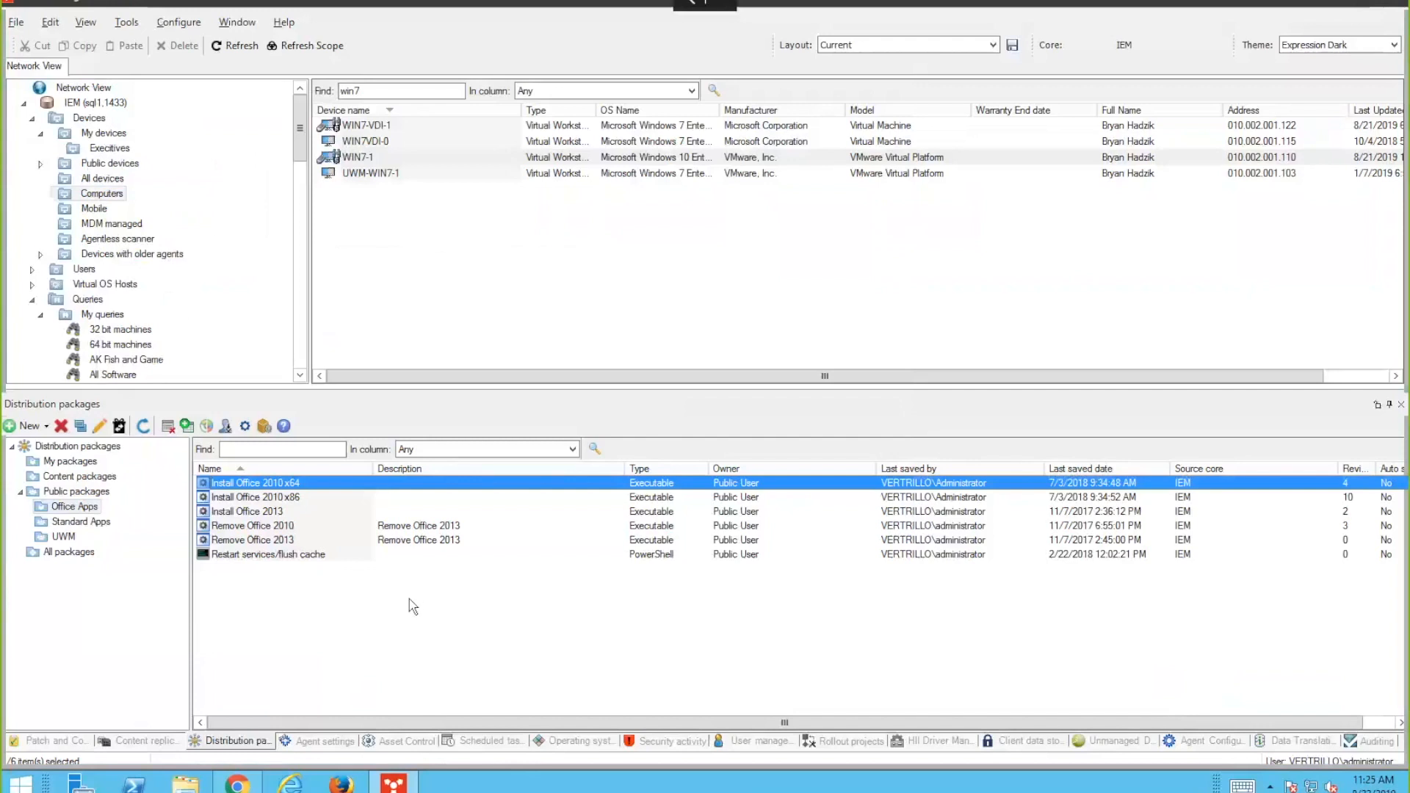
# - Open the Deploy Win 10 provisioning template and examine its Deploy Image action, including the available image types, keeping LANDESK ImageW V2
pyautogui.click(557, 743)
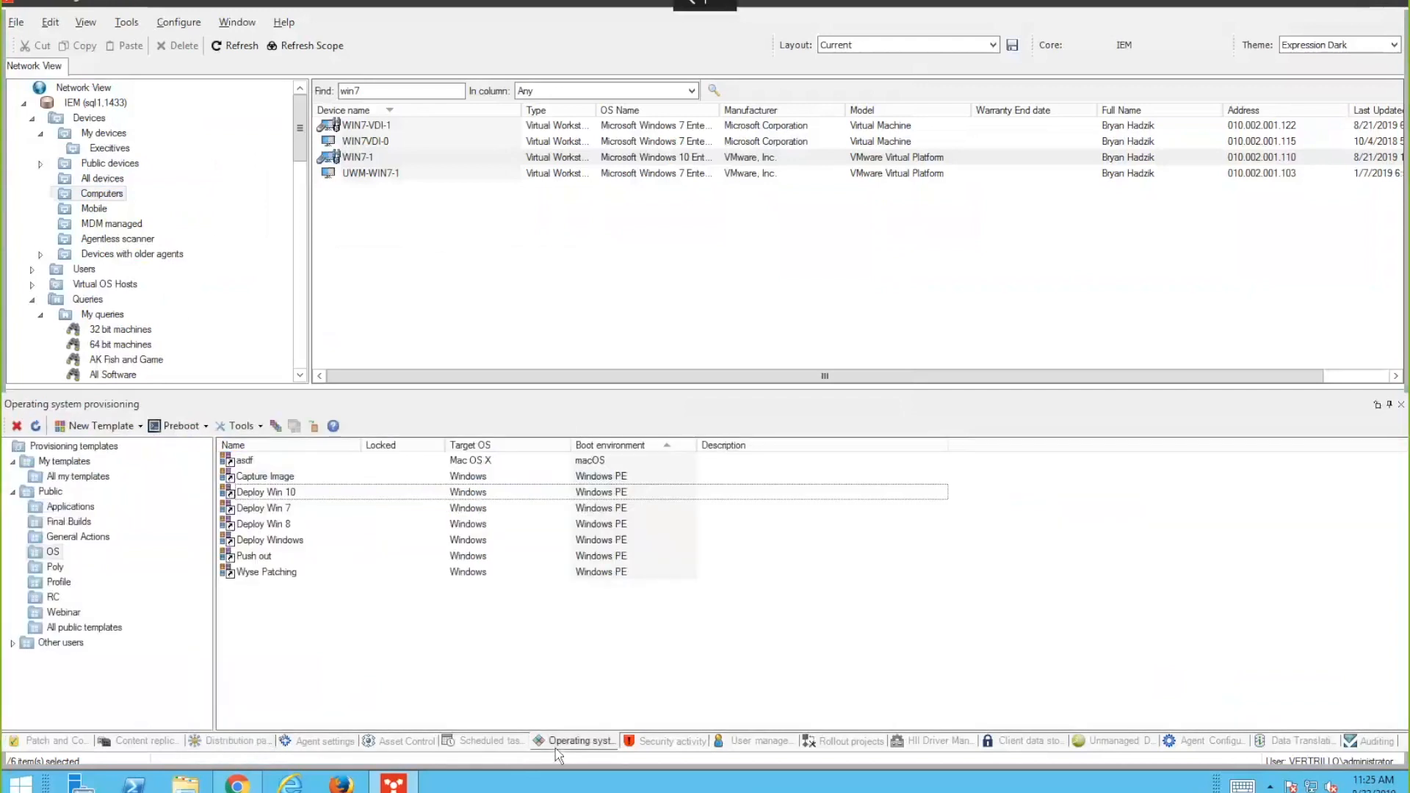
pyautogui.moveTo(214, 536); pyautogui.dragTo(197, 536)
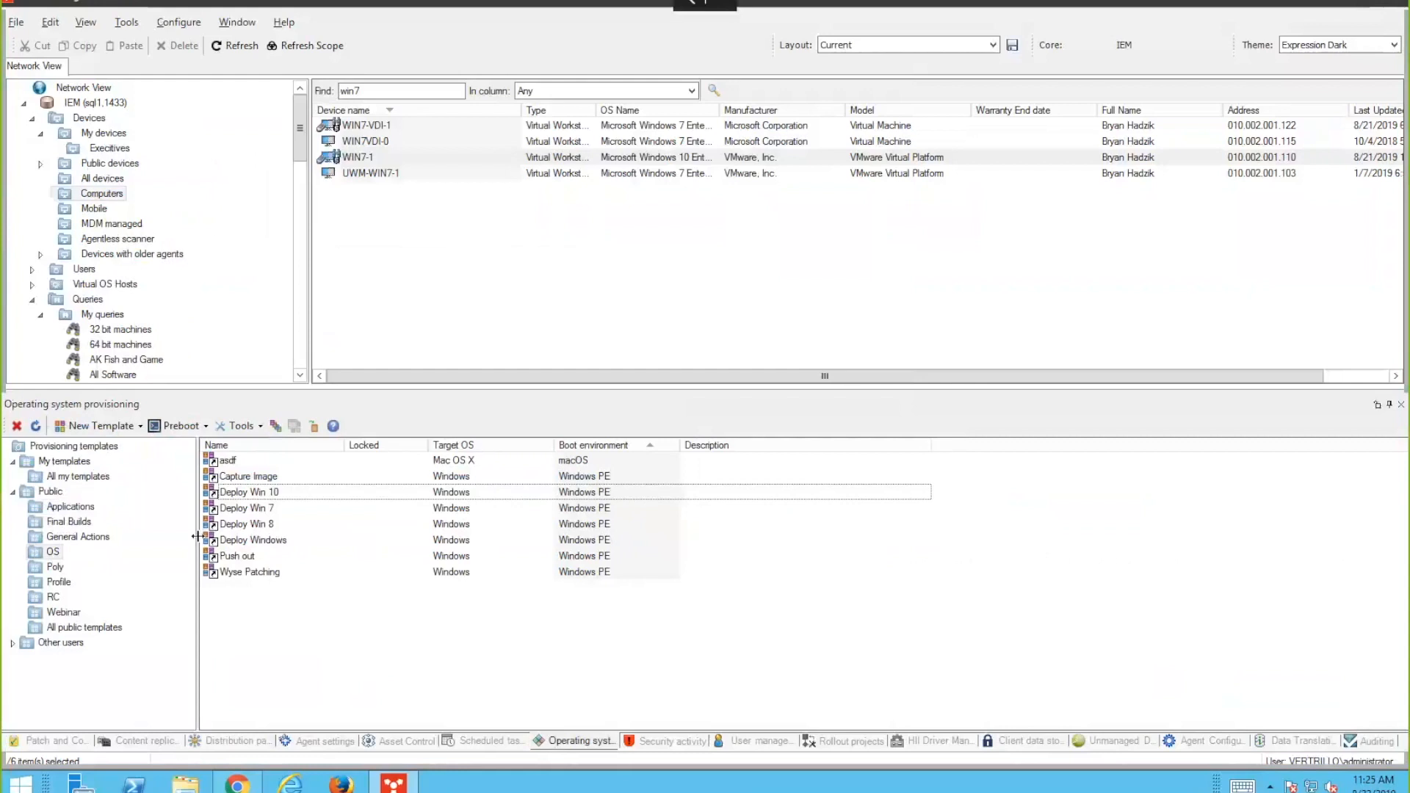
pyautogui.doubleClick(235, 493)
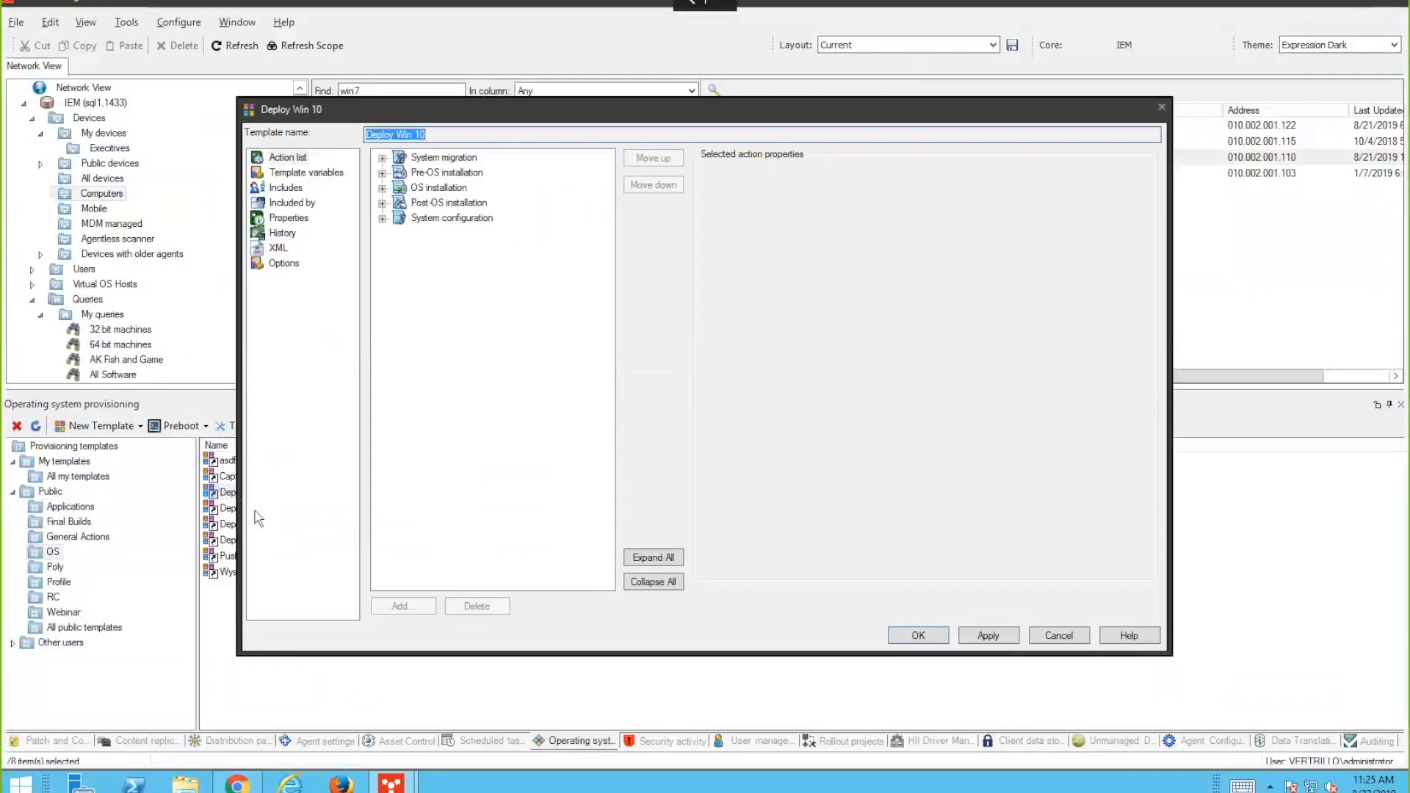
pyautogui.doubleClick(439, 188)
pyautogui.click(441, 206)
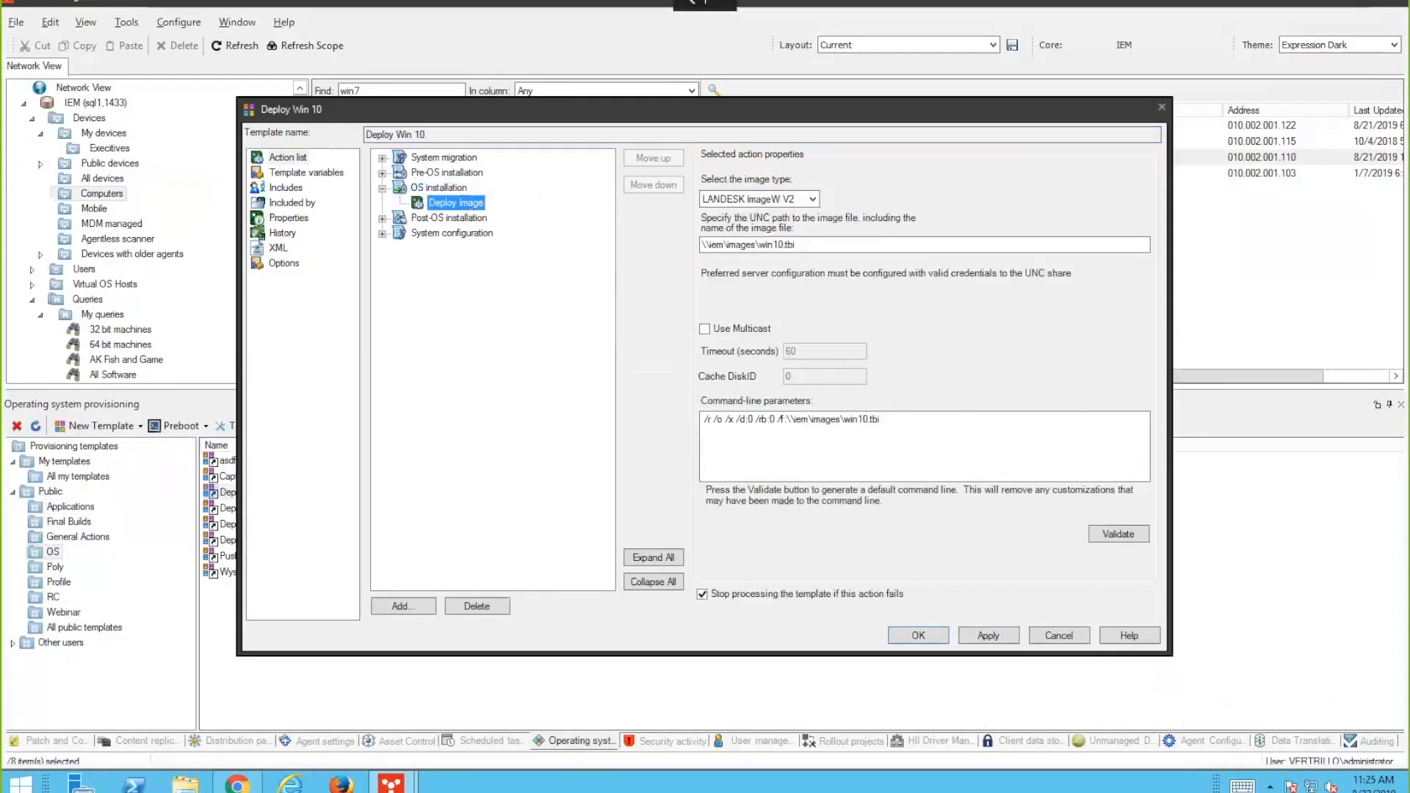
pyautogui.click(798, 200)
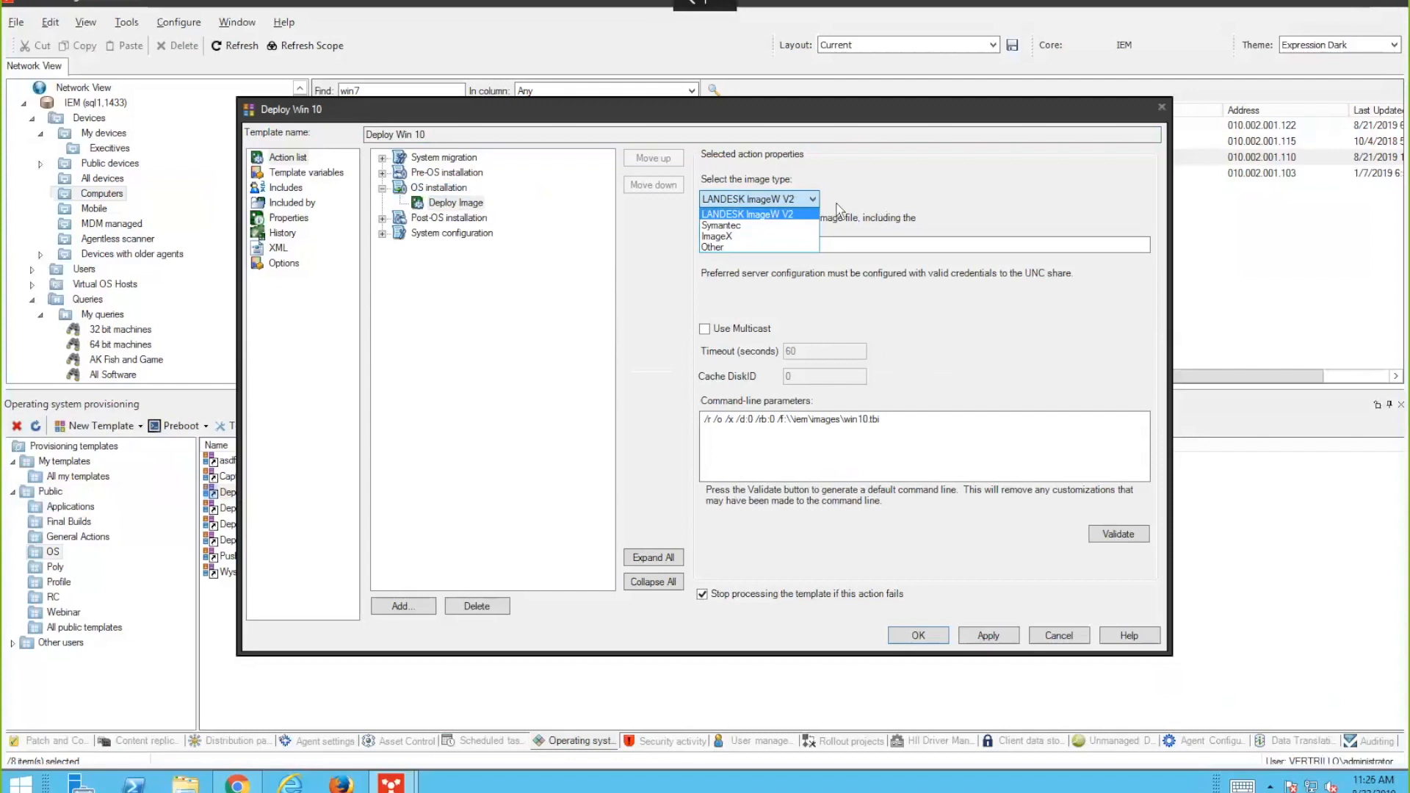
pyautogui.click(756, 214)
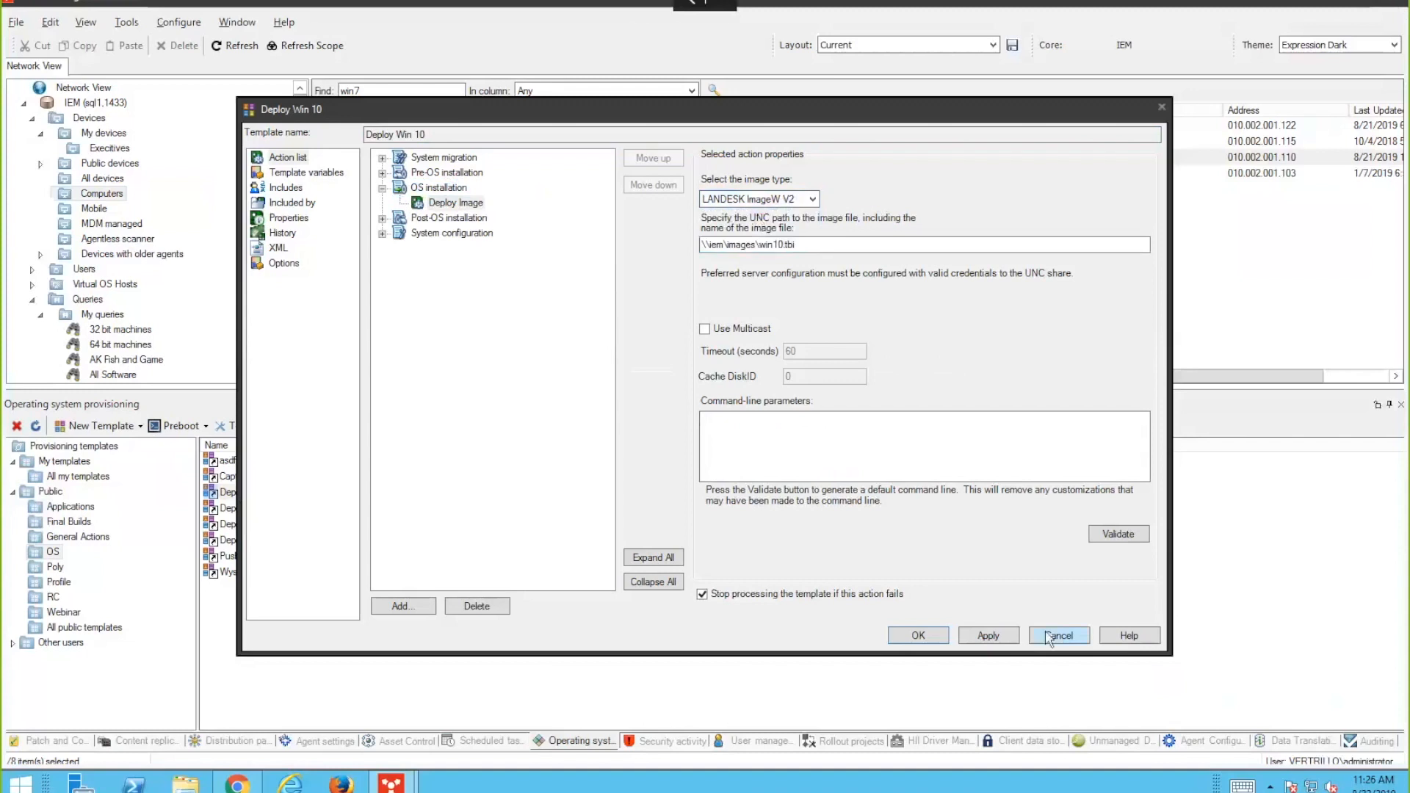
# - Examine the Hardware Independent Imaging action under Post-OS installation and close the Deploy Win 10 template without saving
pyautogui.click(434, 221)
pyautogui.doubleClick(434, 218)
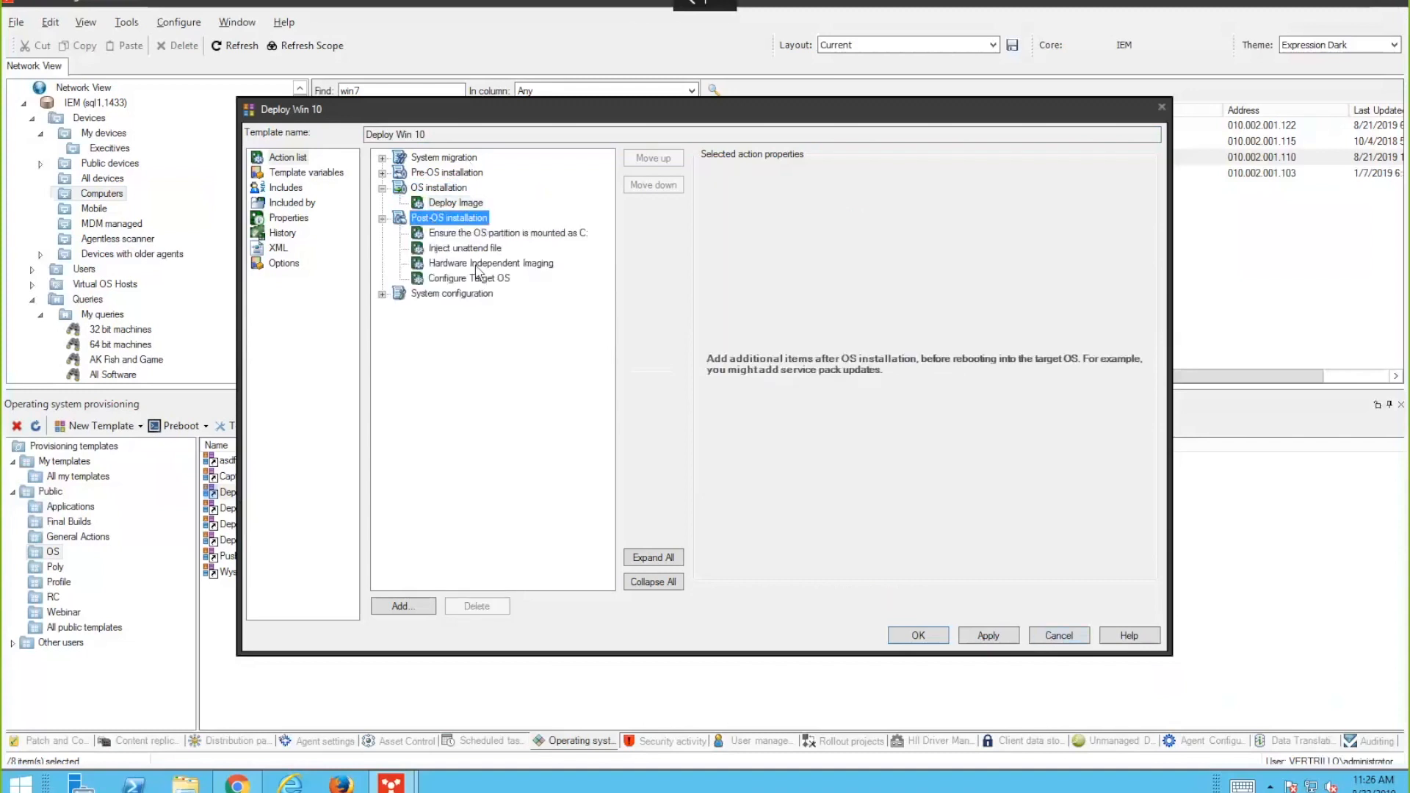
pyautogui.click(479, 264)
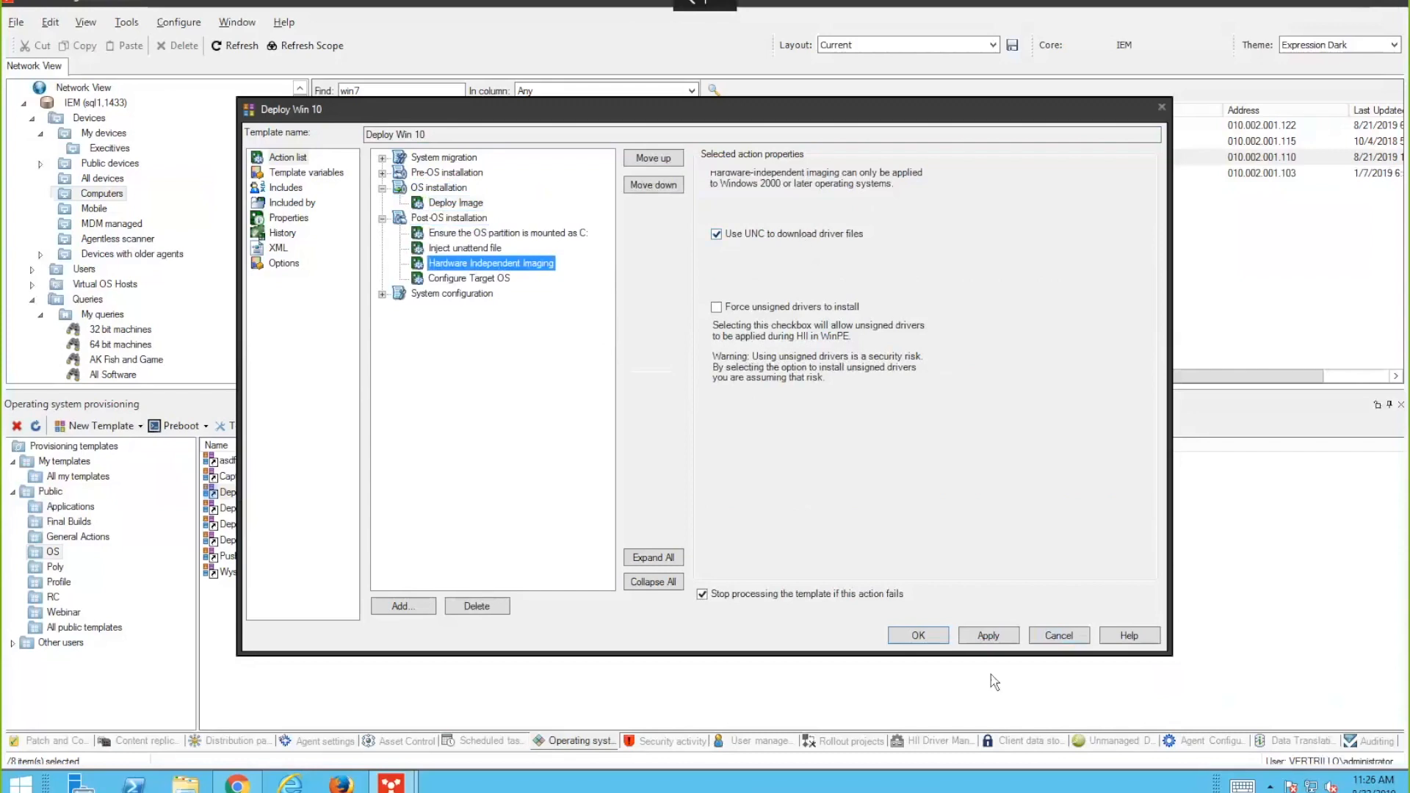
pyautogui.click(1059, 637)
# - Open the Patch and Compliance update download settings and expand the Windows HII driver definitions to the list of desktop models
pyautogui.click(46, 742)
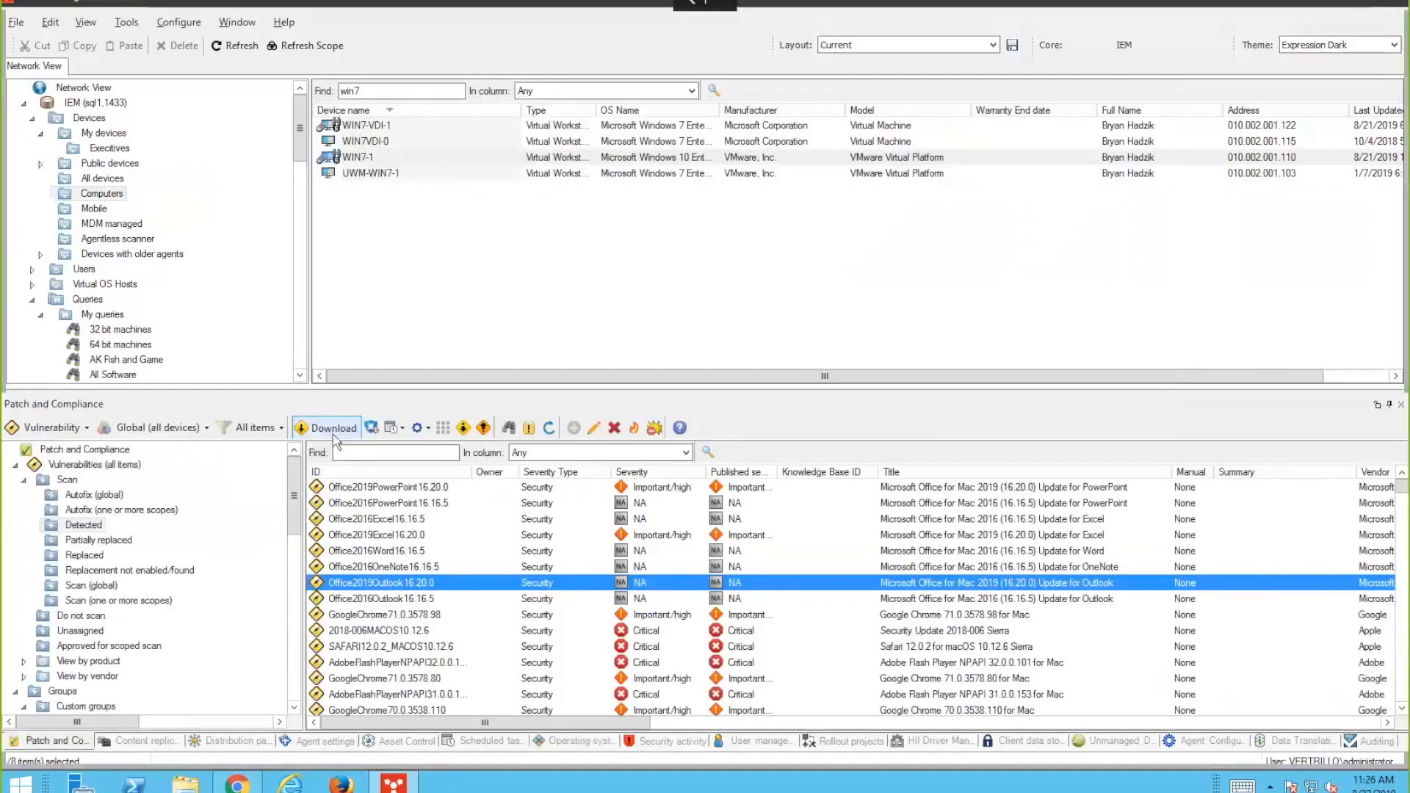
pyautogui.click(320, 431)
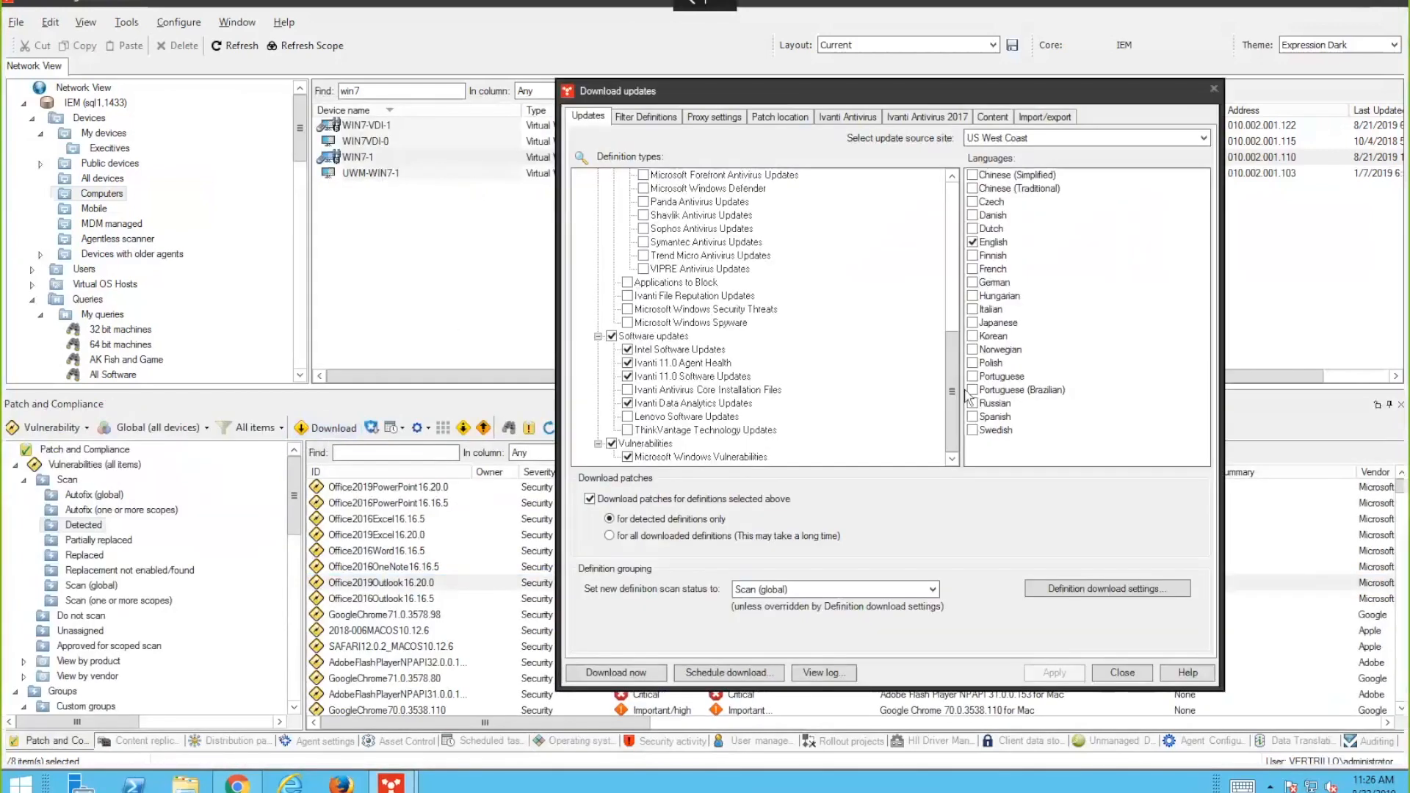
pyautogui.scroll(7, 702, 321)
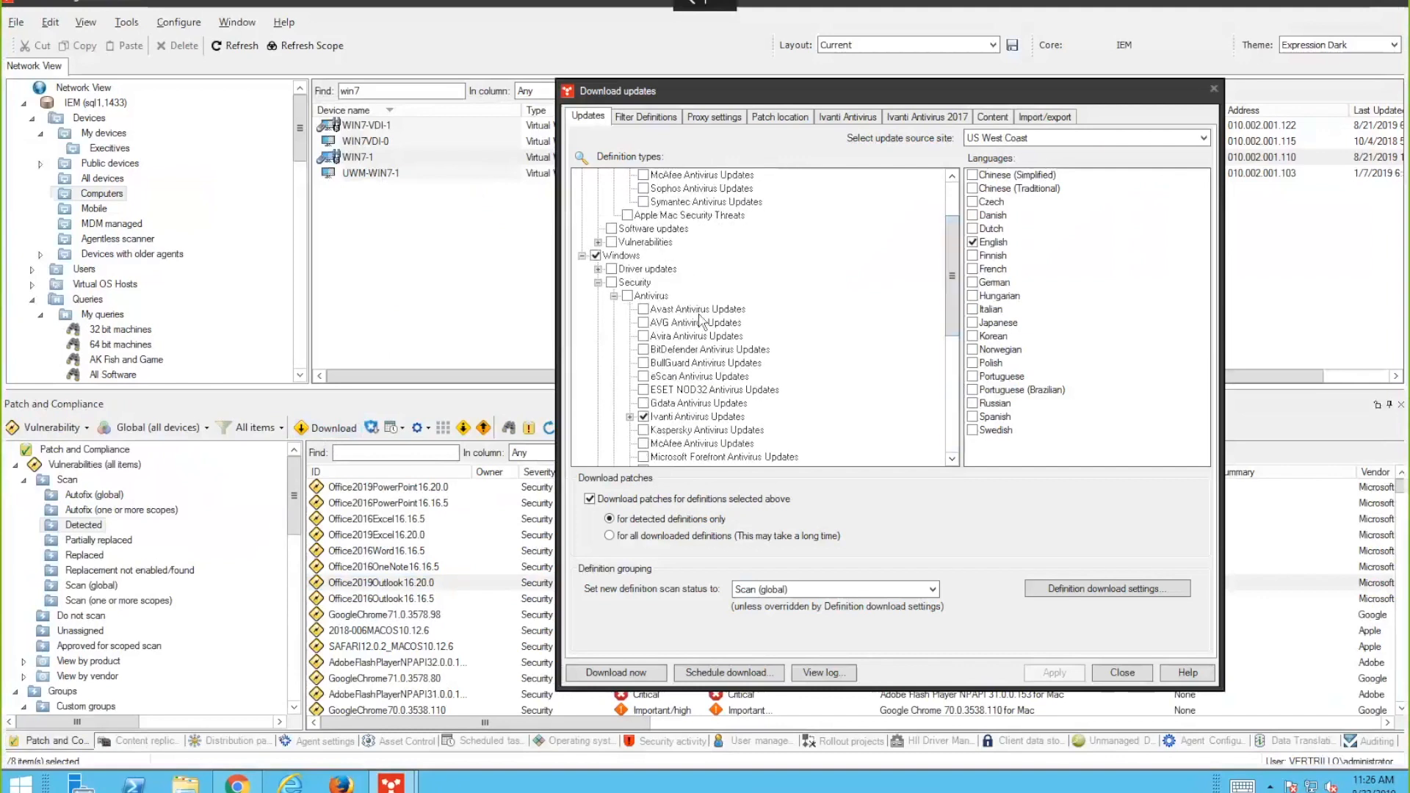
pyautogui.click(599, 283)
pyautogui.click(598, 309)
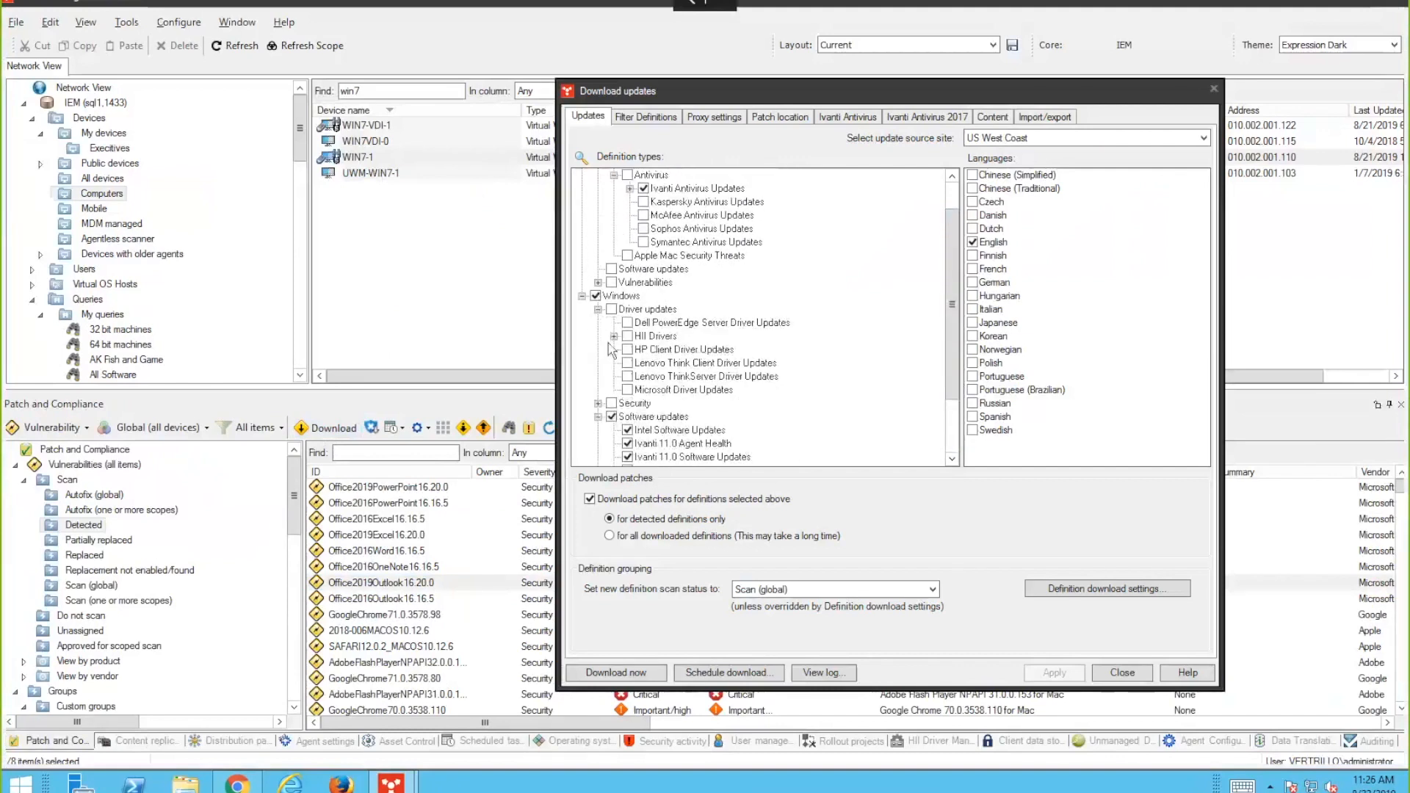
pyautogui.click(614, 336)
pyautogui.click(630, 363)
pyautogui.click(645, 376)
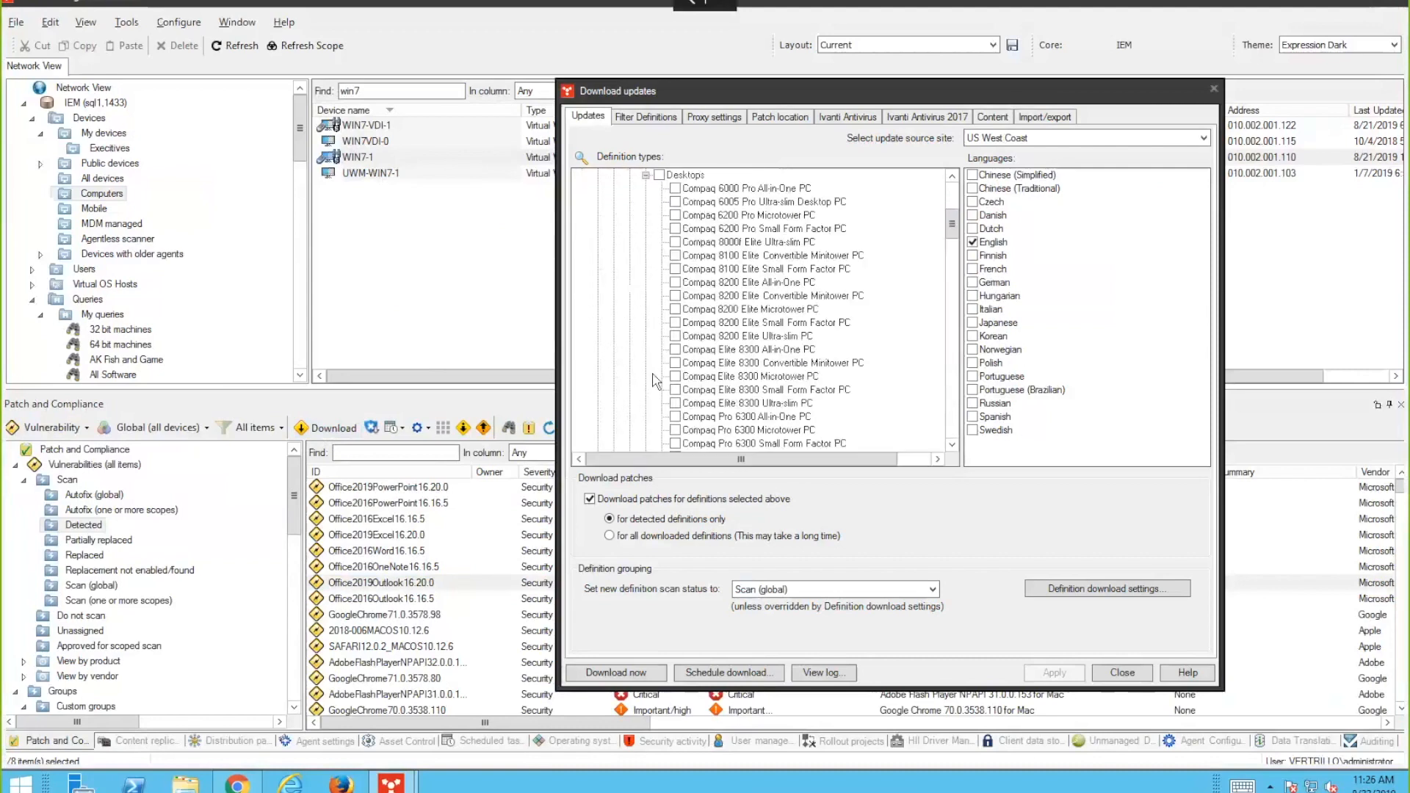
# - Try enabling driver downloads for all listed desktop models, look through the list, and close the download settings without applying
pyautogui.click(660, 174)
pyautogui.moveTo(952, 225); pyautogui.dragTo(952, 278)
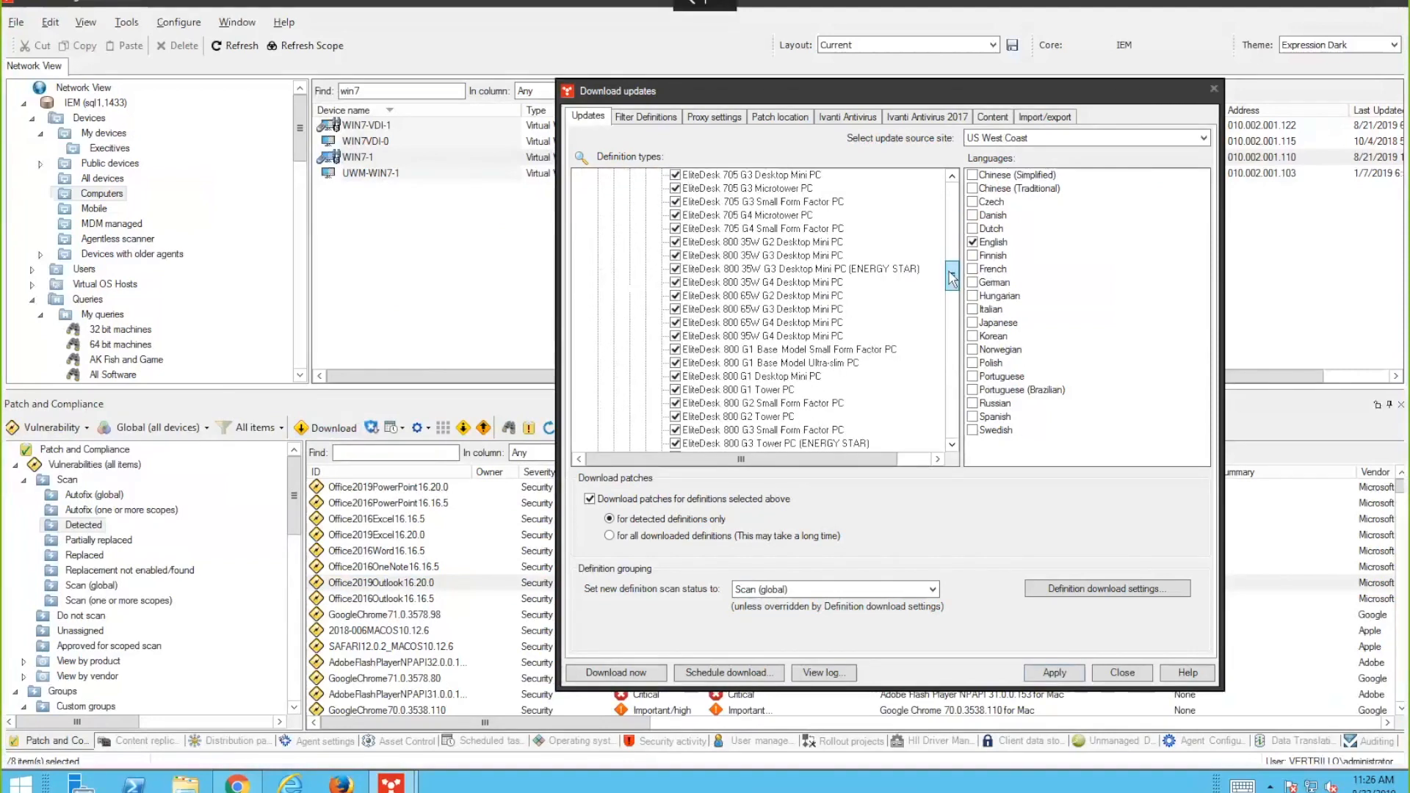
pyautogui.moveTo(952, 278); pyautogui.dragTo(955, 348)
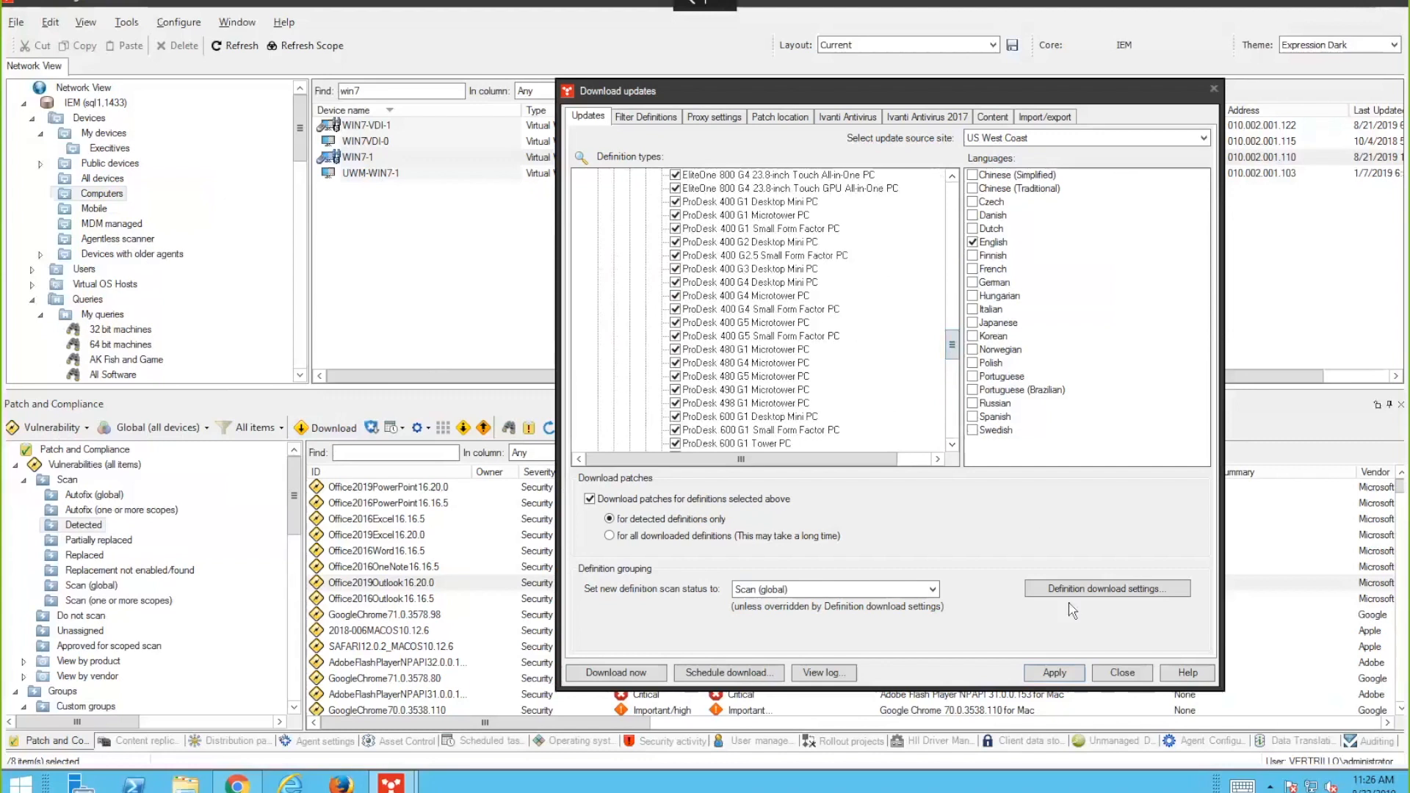
pyautogui.click(1122, 674)
pyautogui.click(806, 456)
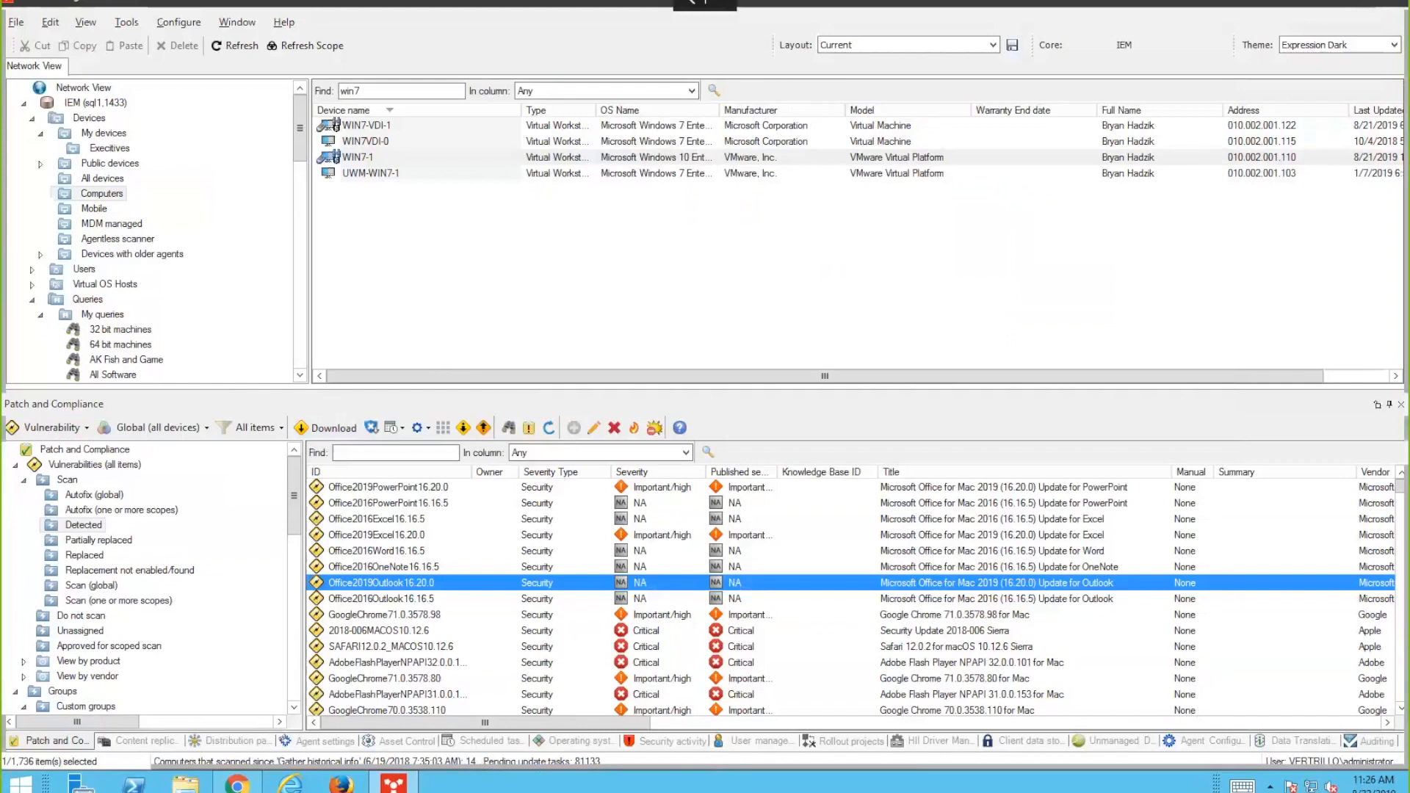
# - Return to operating system provisioning and look through the public General Actions templates, from Install Agent to Security Scan
pyautogui.click(597, 744)
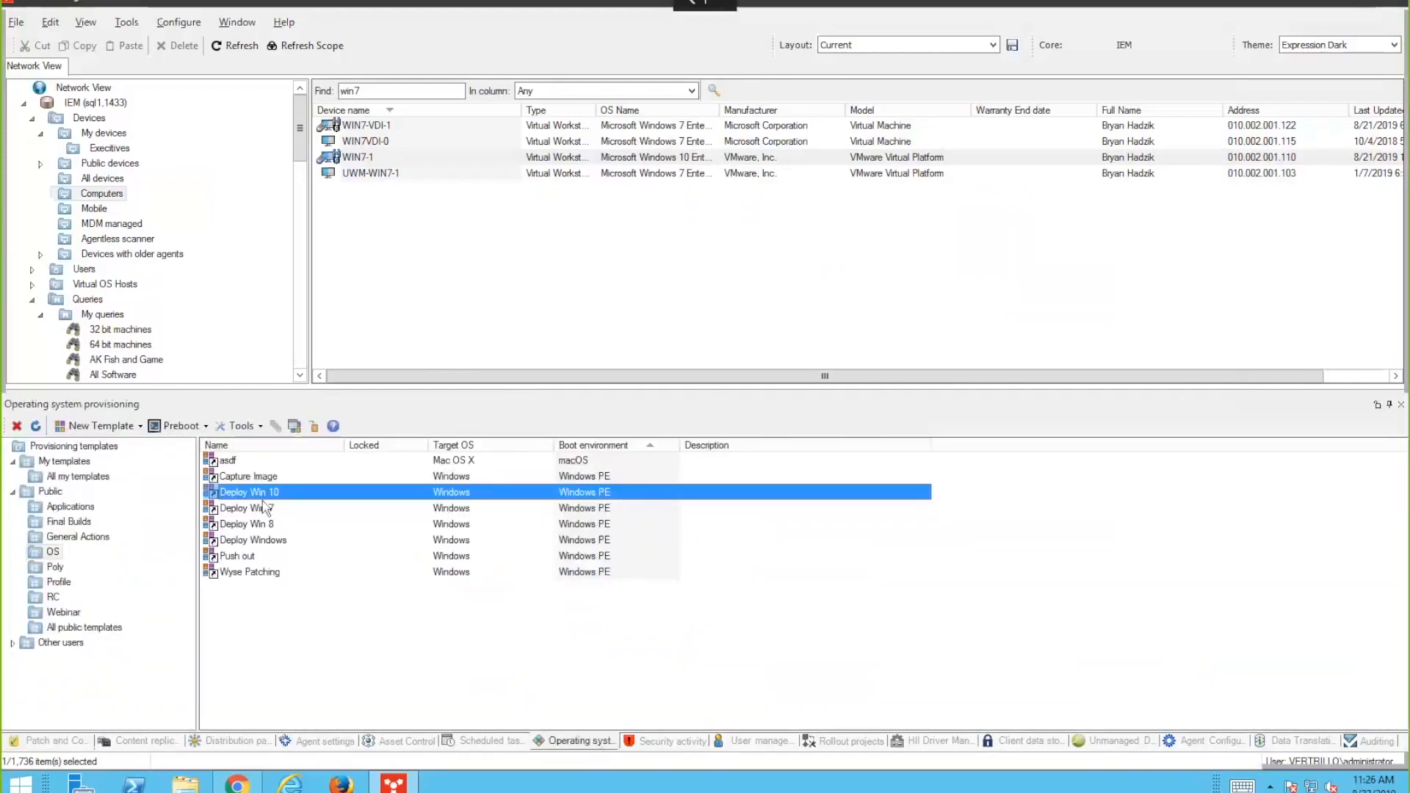
pyautogui.click(78, 537)
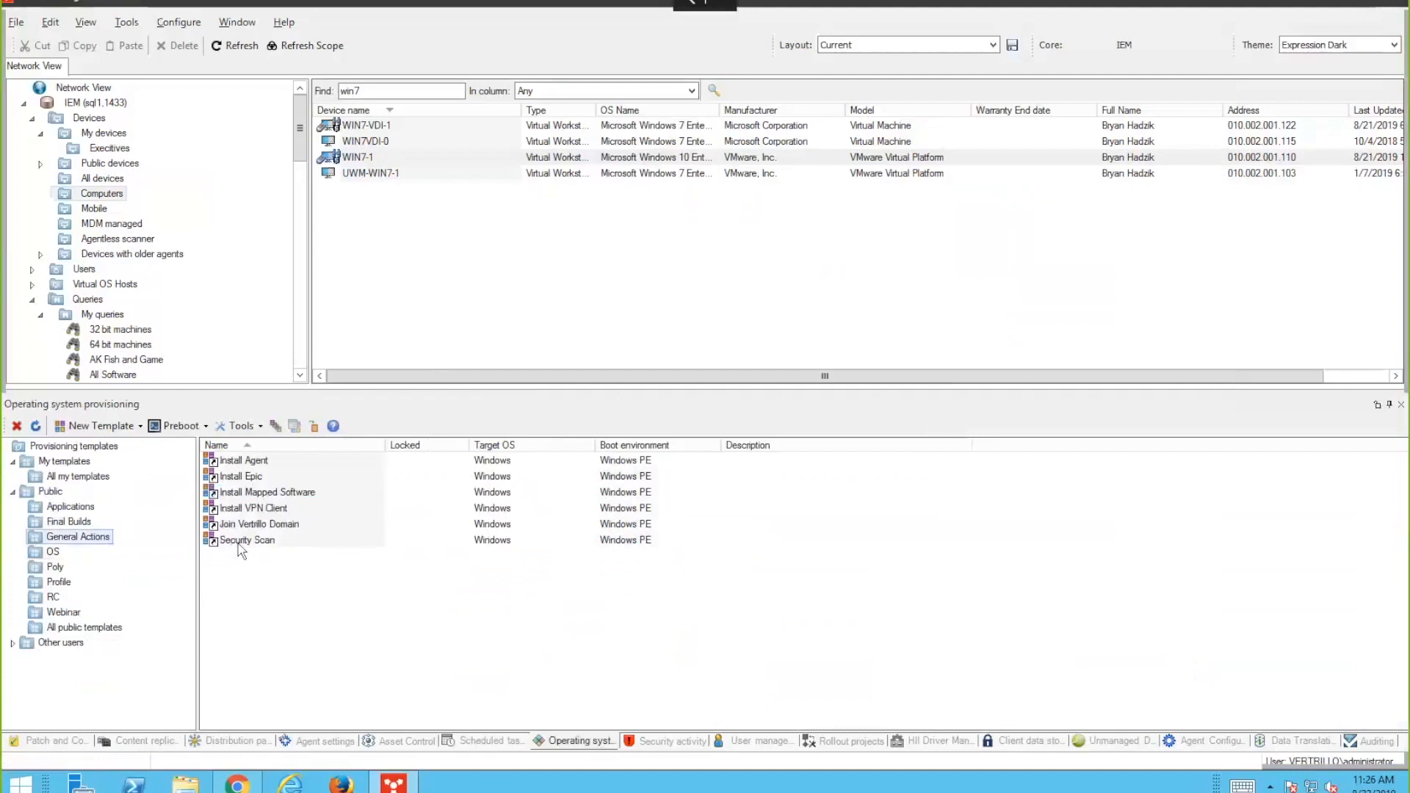
pyautogui.click(250, 526)
pyautogui.click(257, 510)
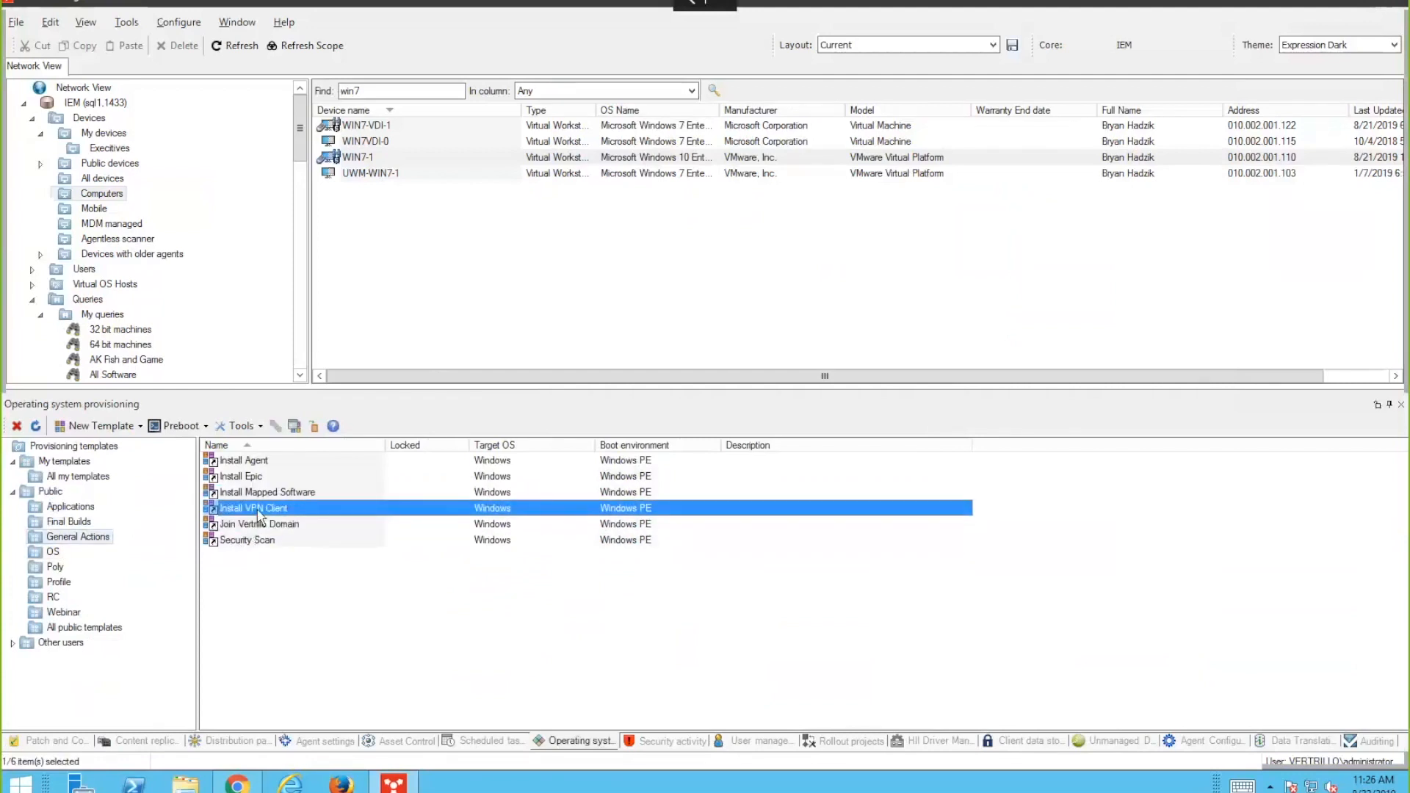
pyautogui.click(269, 462)
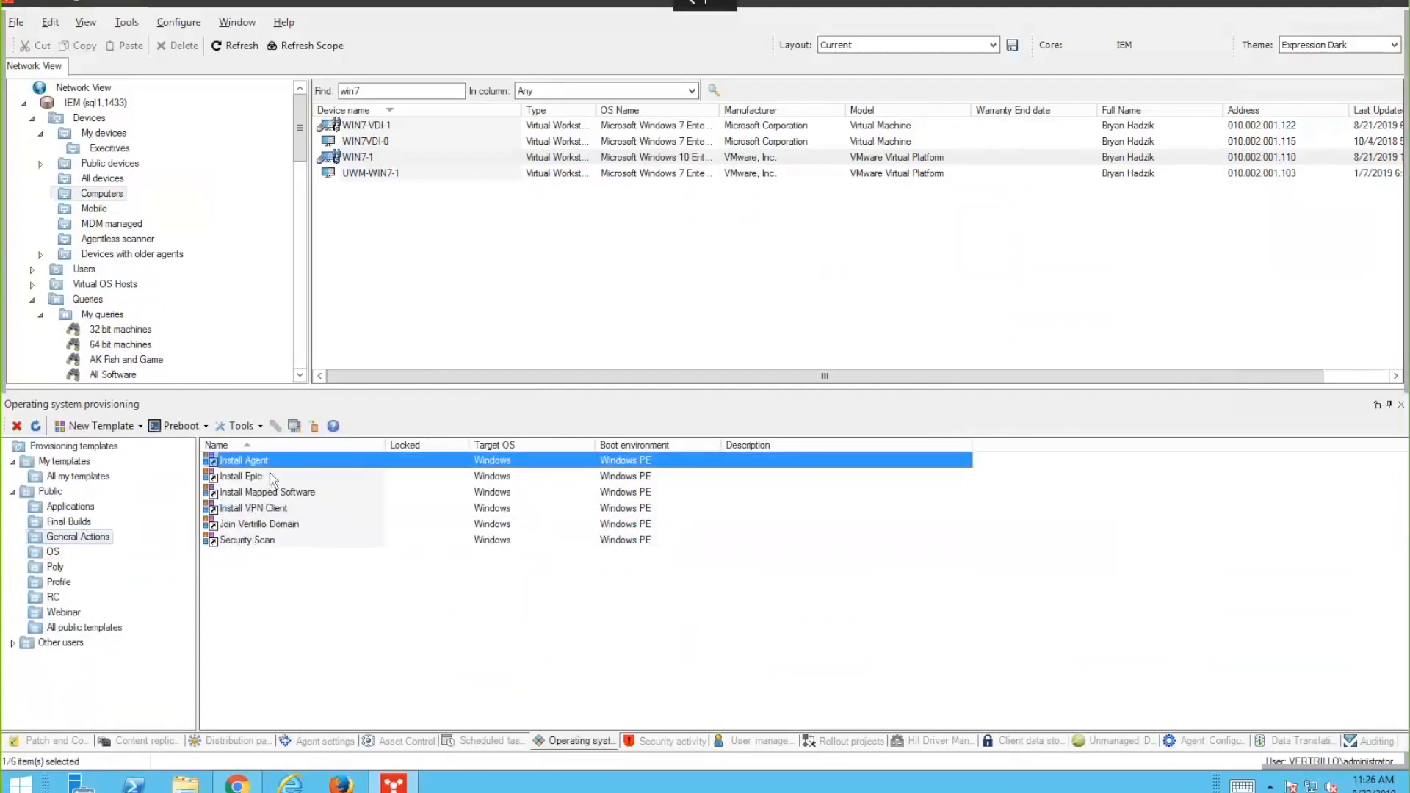
pyautogui.click(269, 477)
pyautogui.click(250, 542)
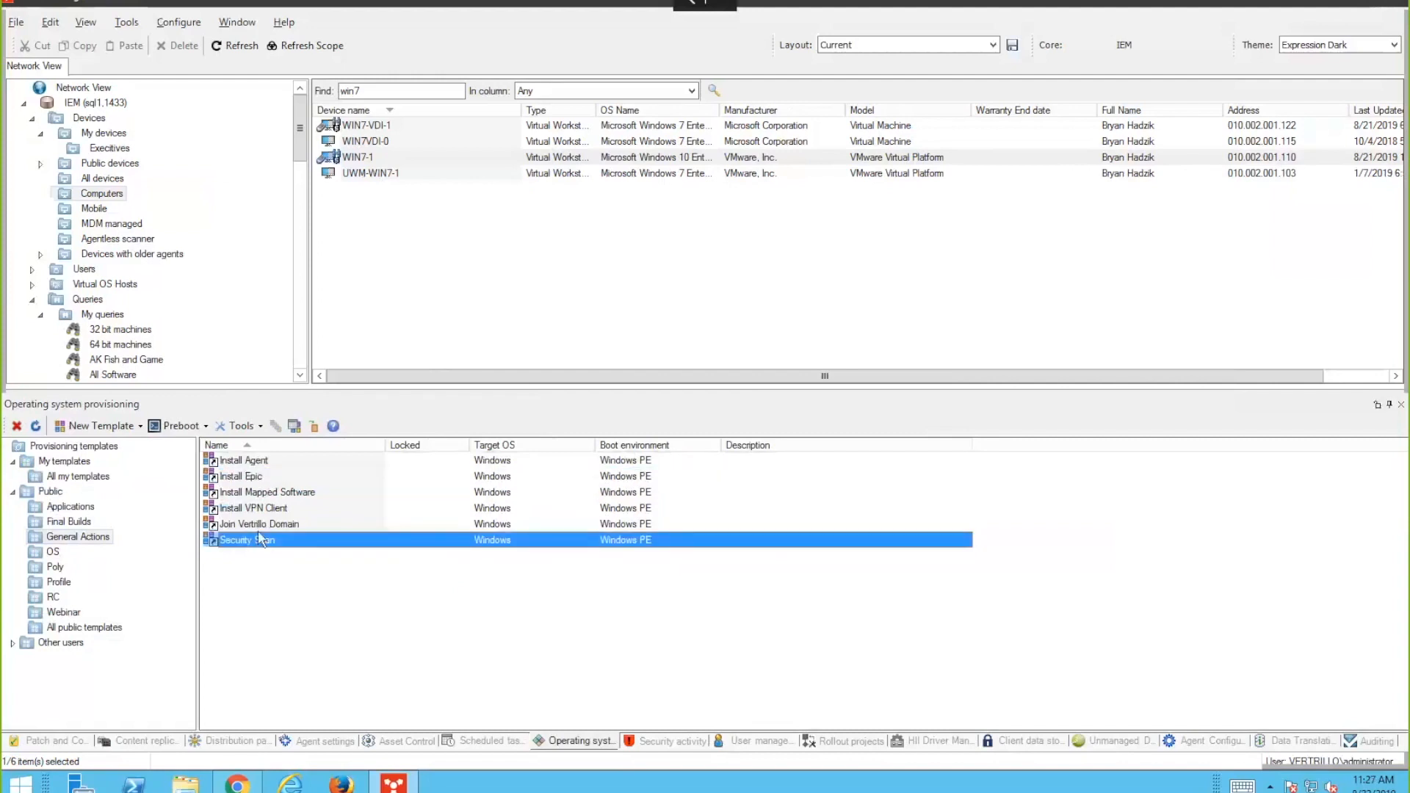
# - Open the Security Scan template and examine the Patch system action under System configuration
pyautogui.doubleClick(254, 541)
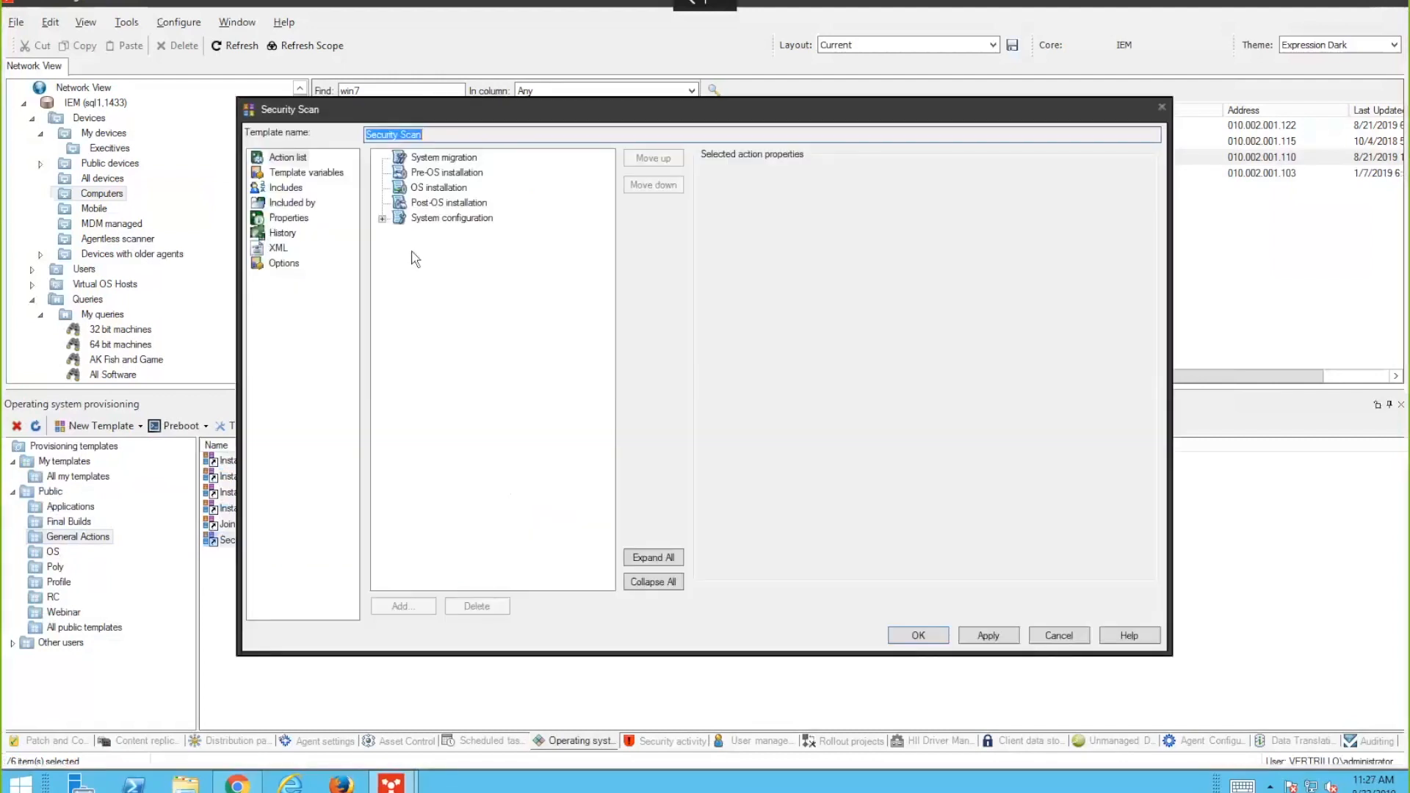
pyautogui.click(442, 219)
pyautogui.click(441, 230)
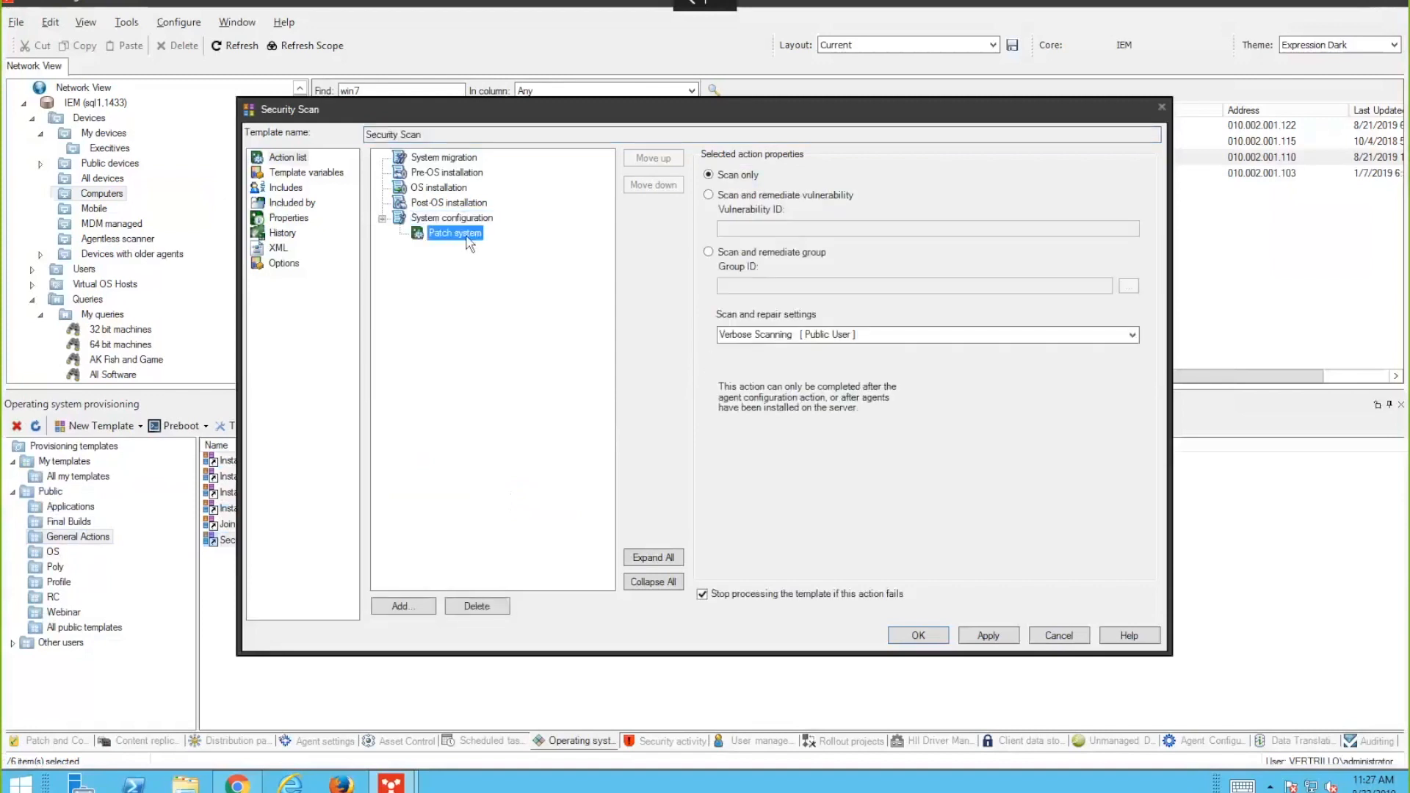
# - Try adding a Join domain action to the System configuration section of the Security Scan template, and discard the changes
pyautogui.rightClick(440, 218)
pyautogui.click(481, 228)
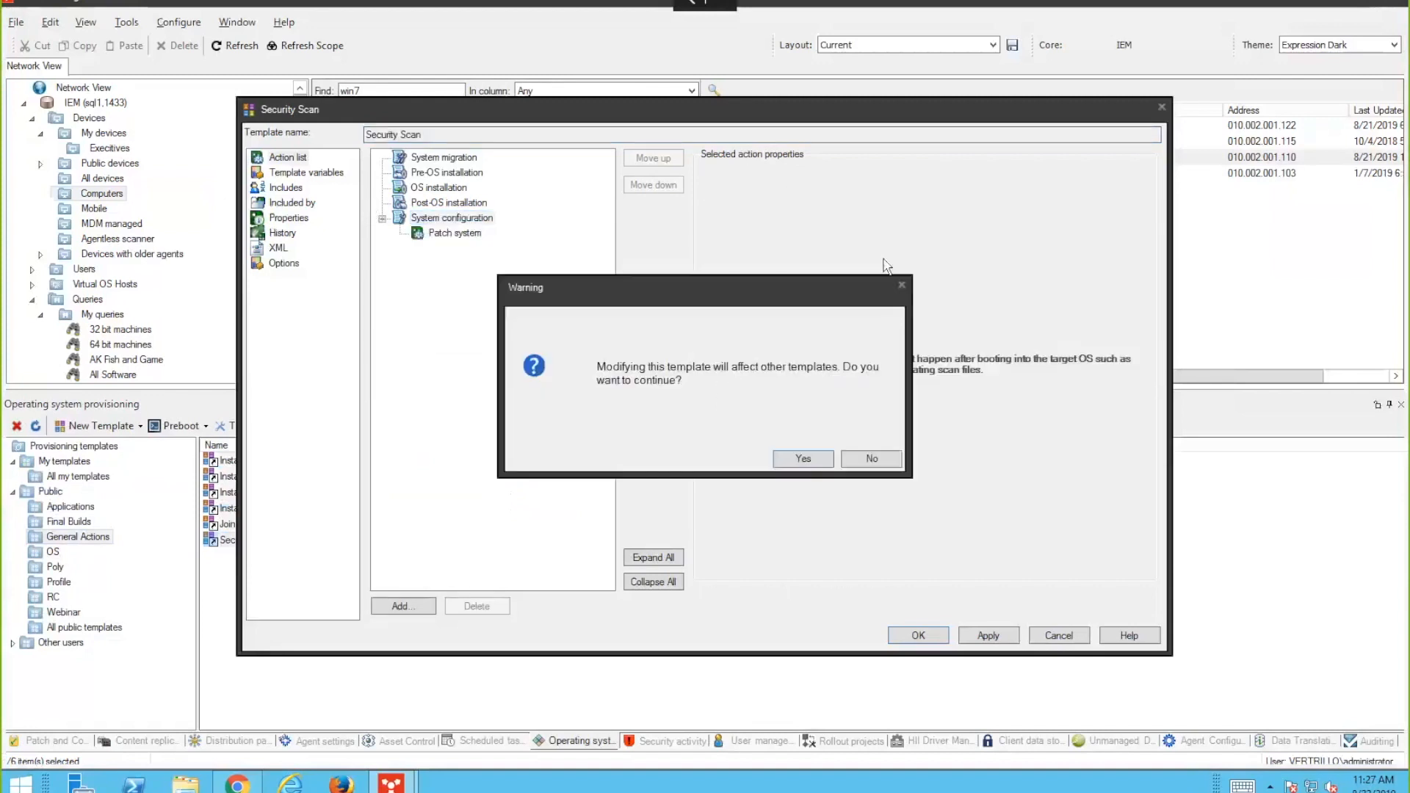
pyautogui.click(803, 459)
pyautogui.click(744, 276)
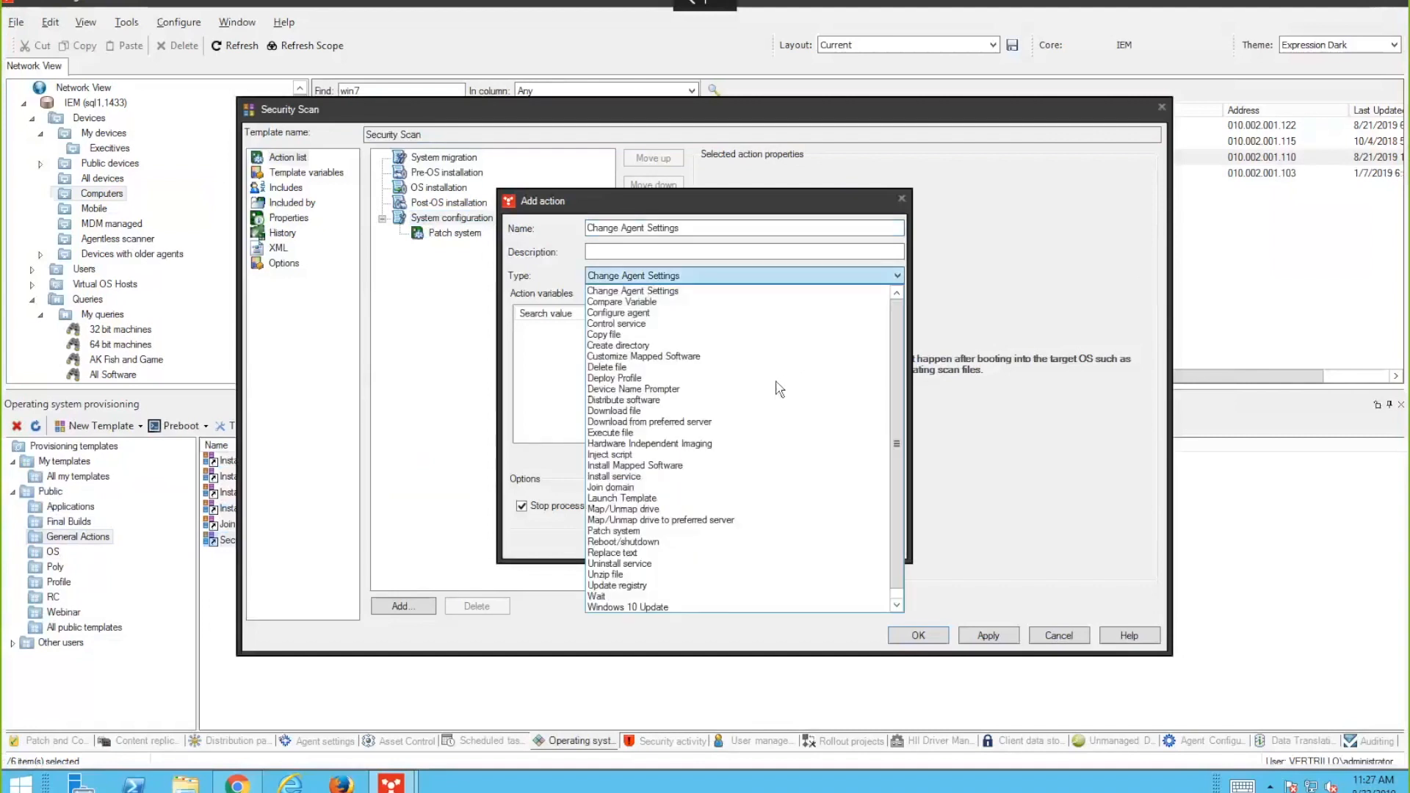
pyautogui.click(697, 487)
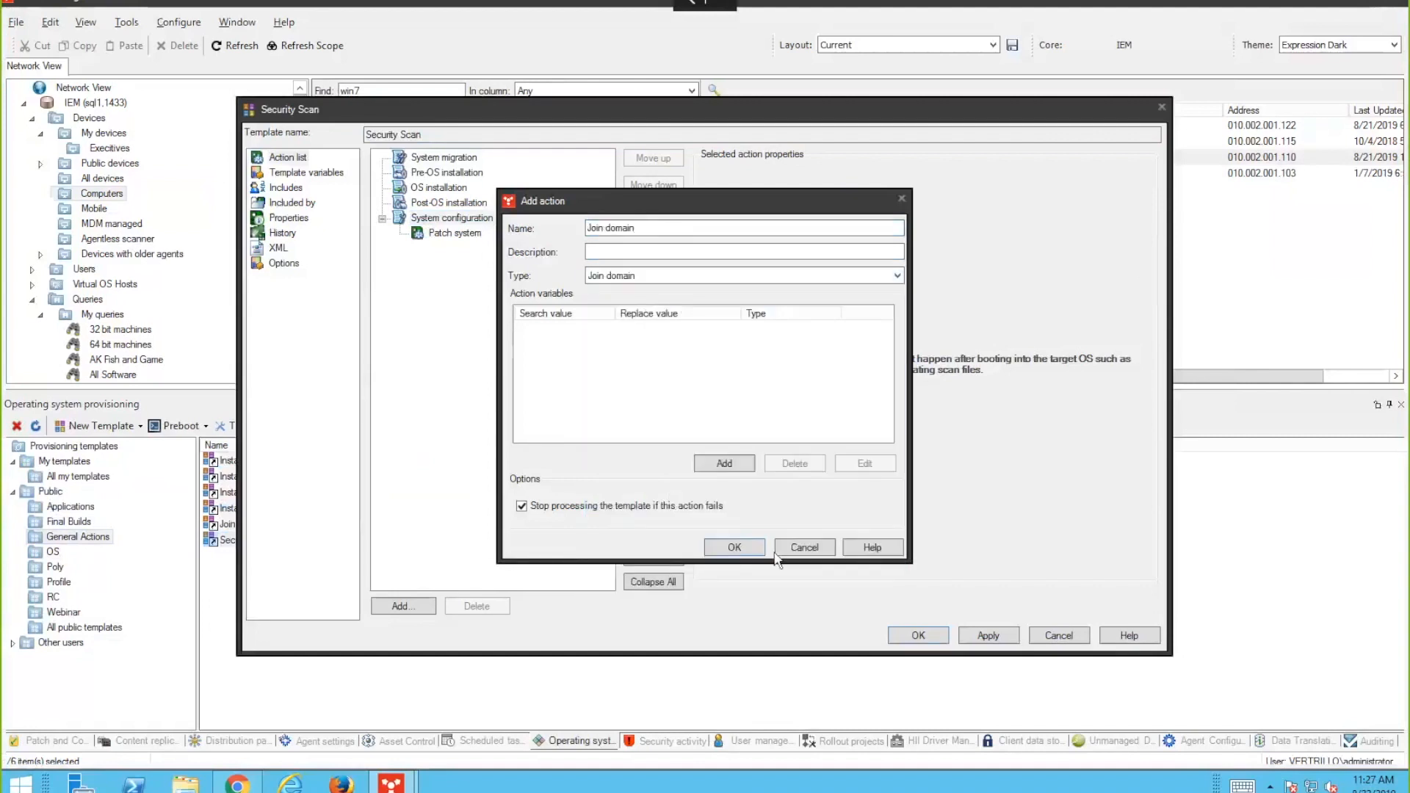
pyautogui.click(734, 548)
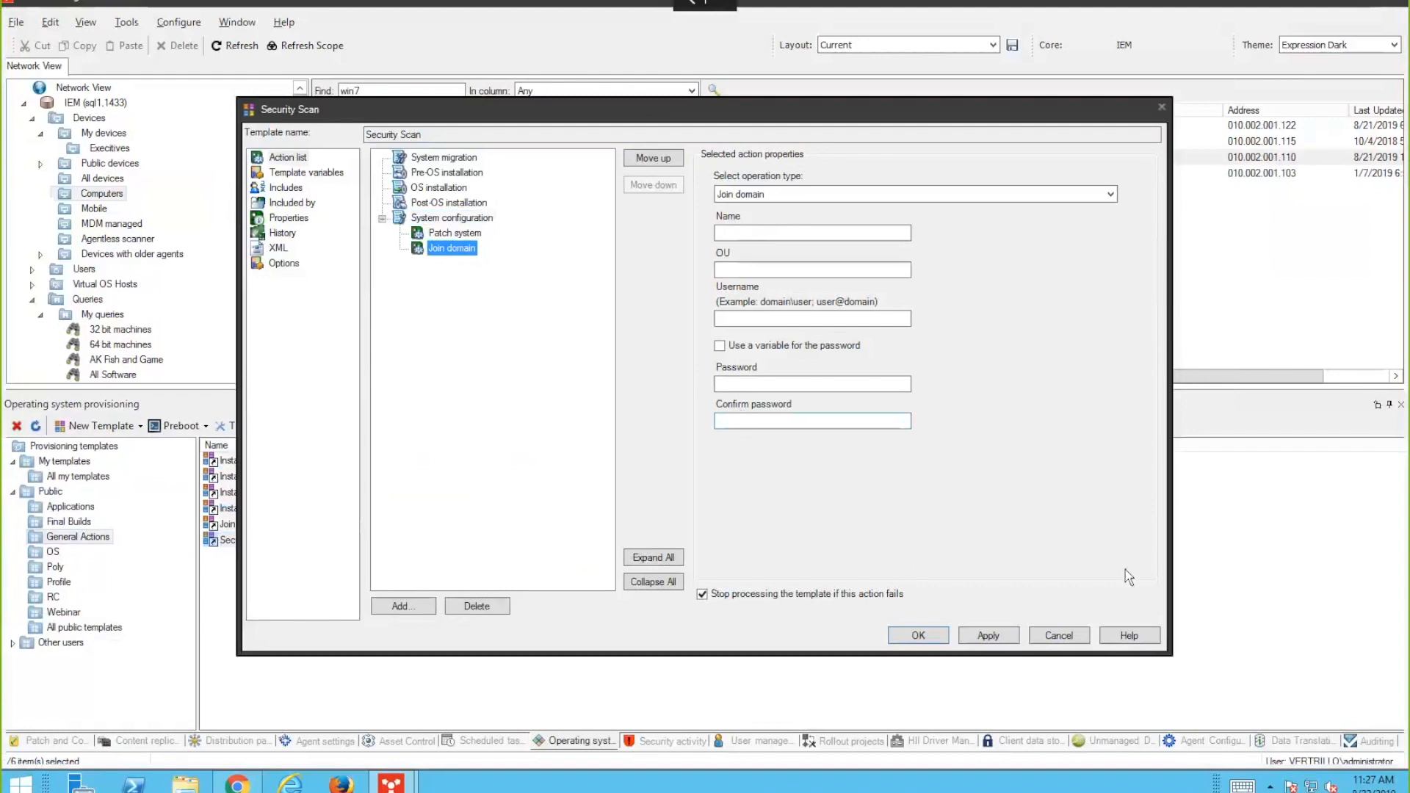
pyautogui.click(1061, 646)
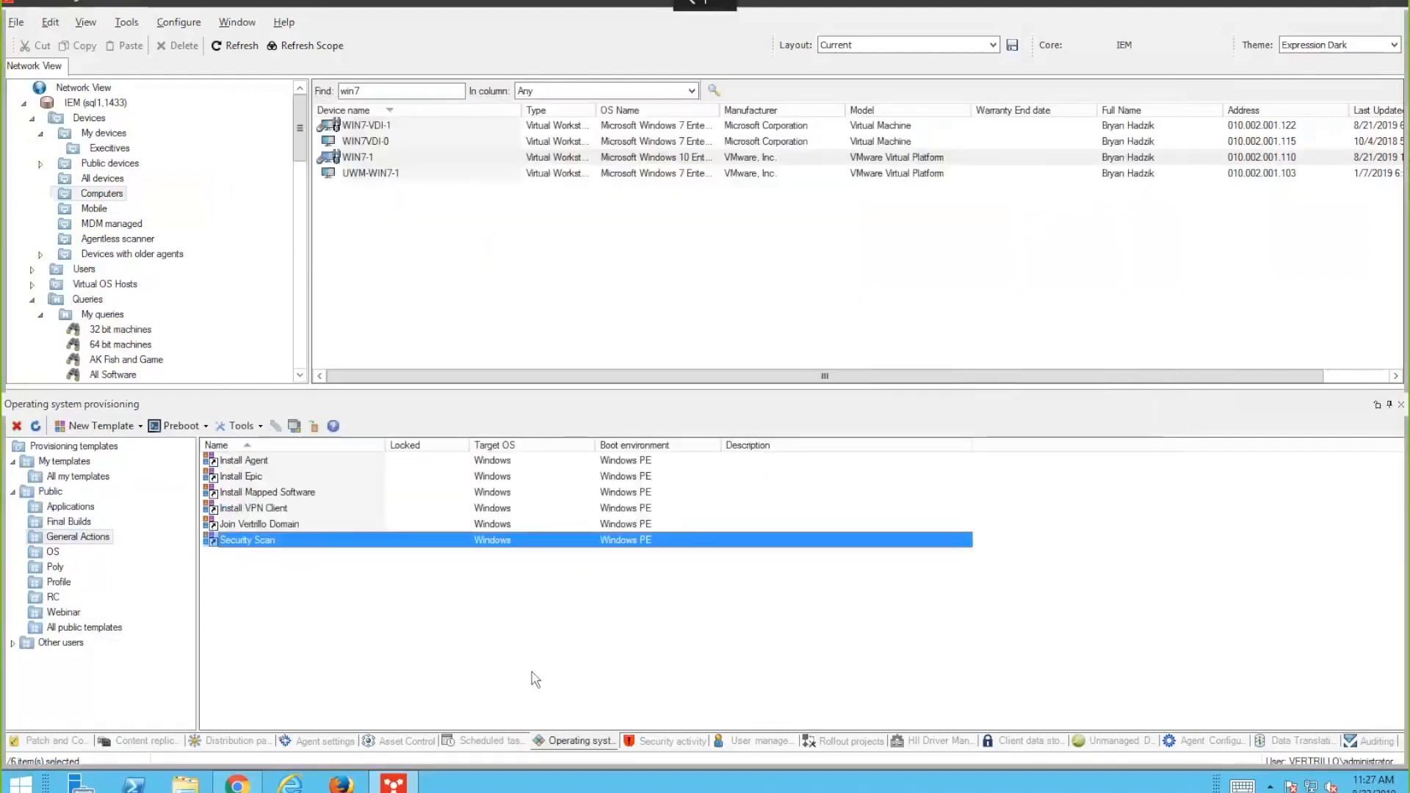
# - Open the Basic Windows 10 template from the public Final Builds and display its included templates with full names readable
pyautogui.click(69, 521)
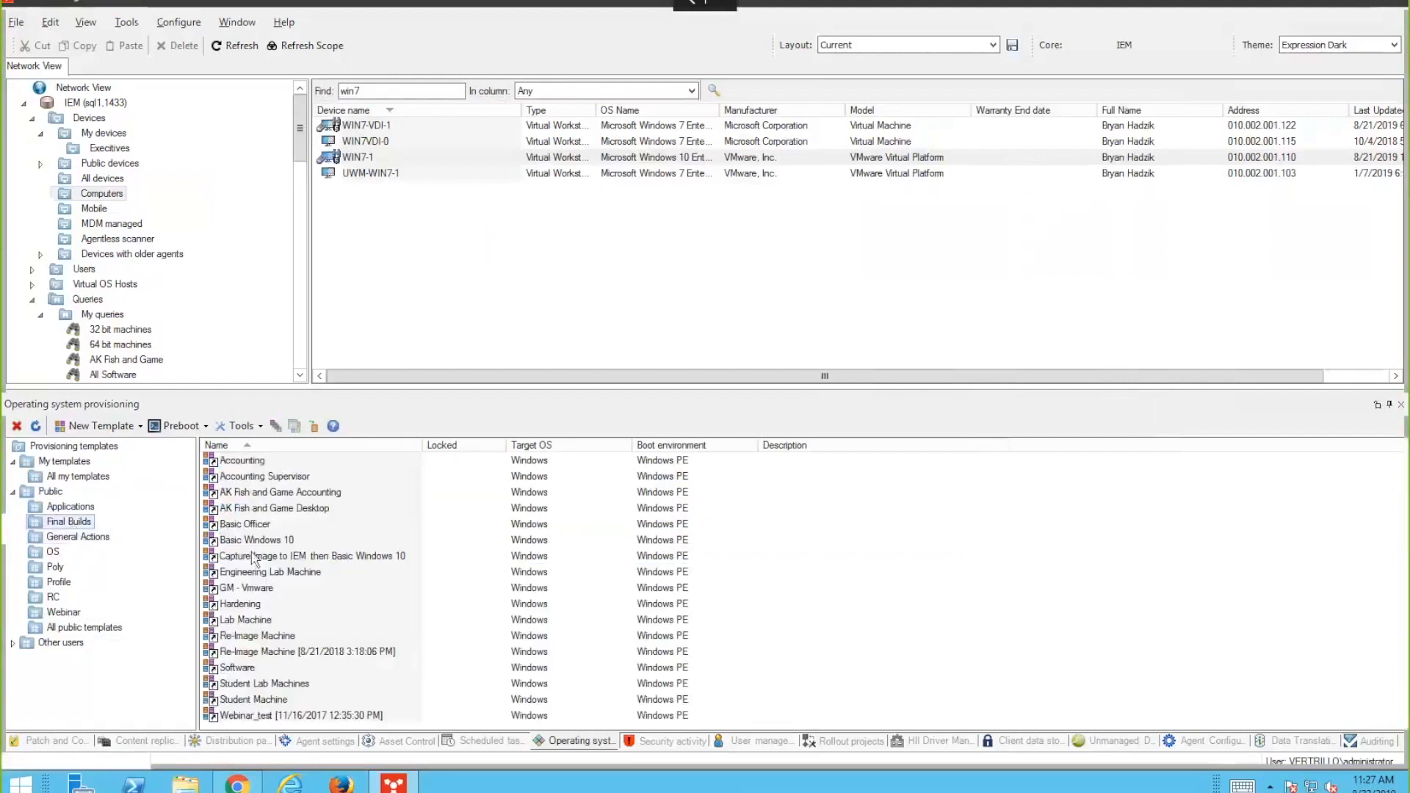
pyautogui.doubleClick(249, 540)
pyautogui.click(286, 187)
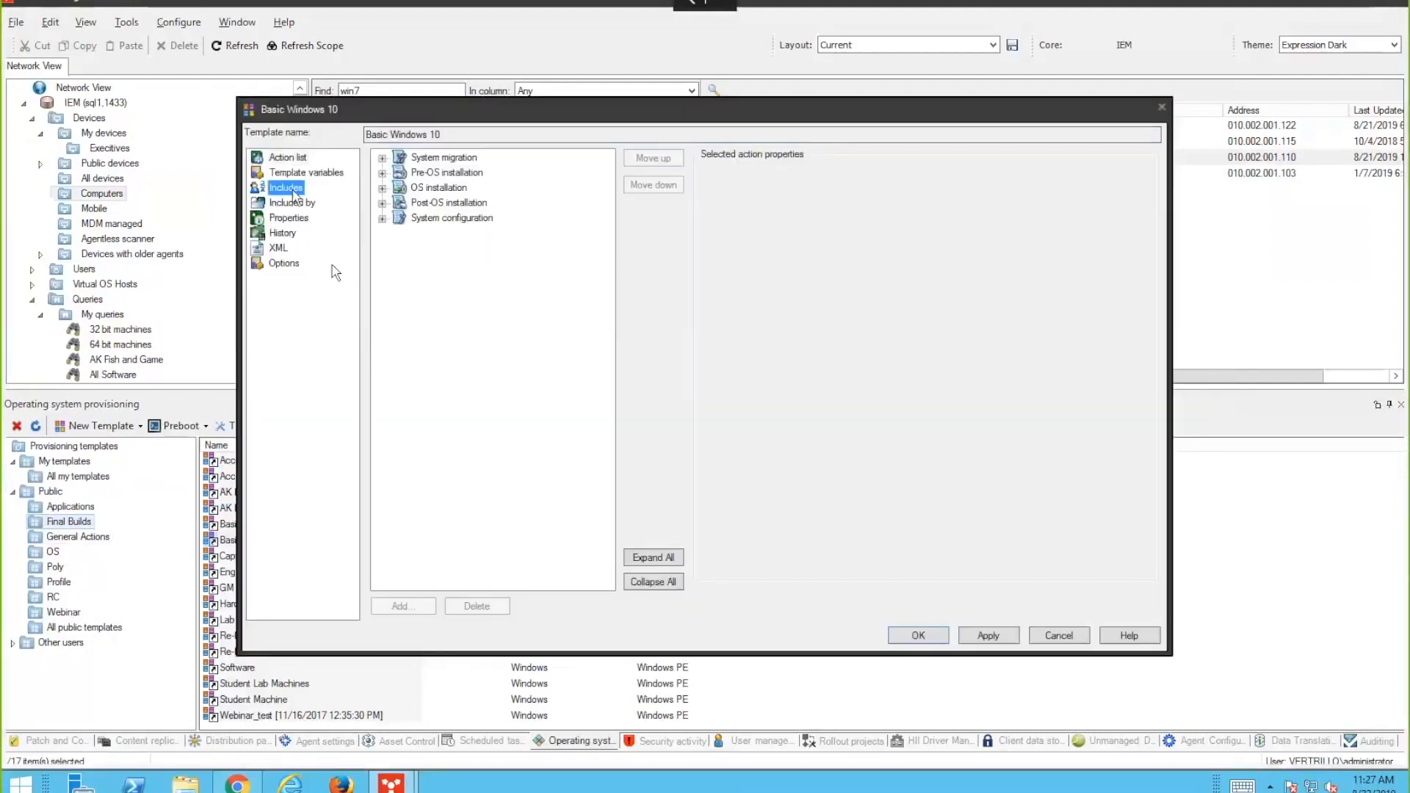
pyautogui.moveTo(436, 157); pyautogui.dragTo(636, 165)
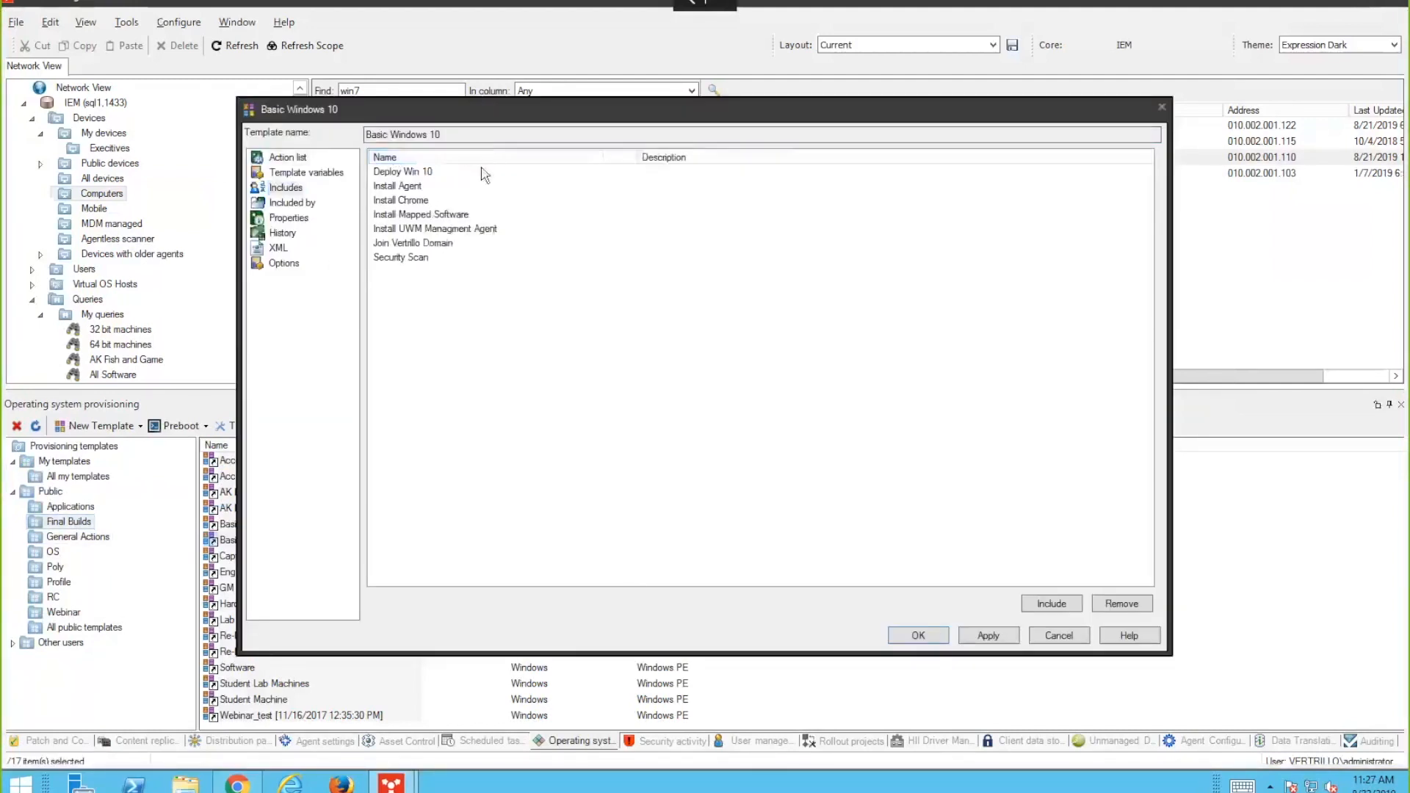
# - Go through the templates included in Basic Windows 10, from Deploy Win 10 to Security Scan, and close it without changes
pyautogui.click(485, 171)
pyautogui.click(470, 188)
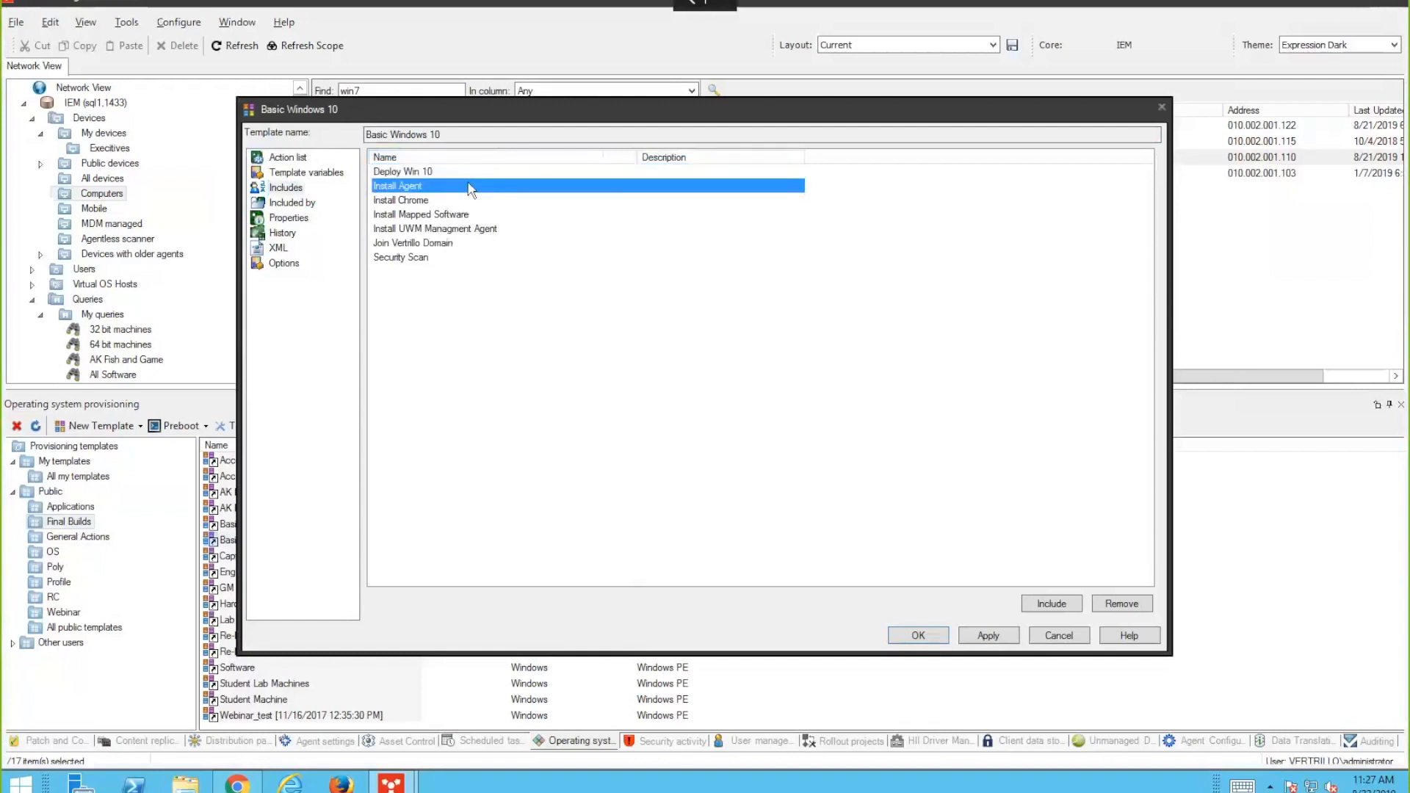
pyautogui.click(465, 176)
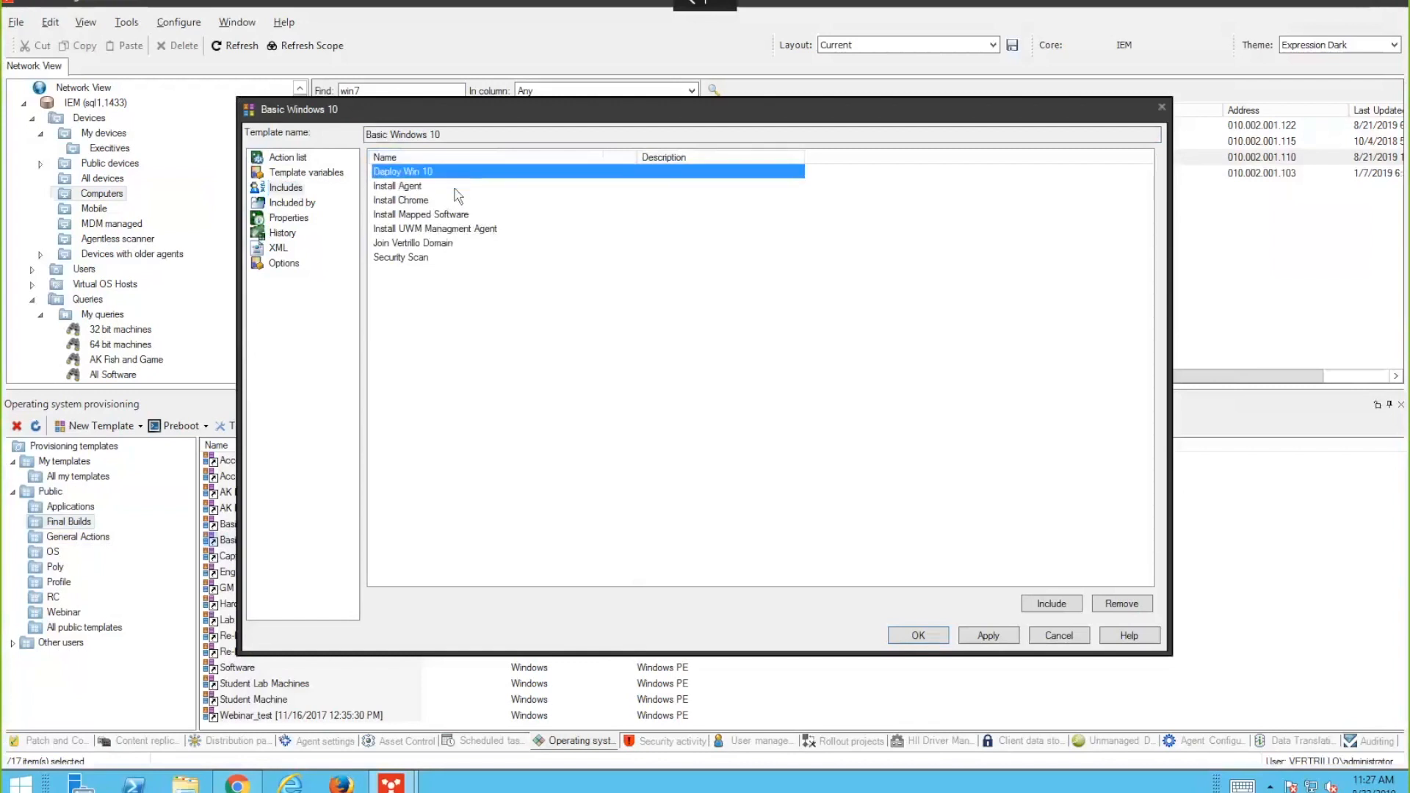
pyautogui.click(455, 189)
pyautogui.click(451, 202)
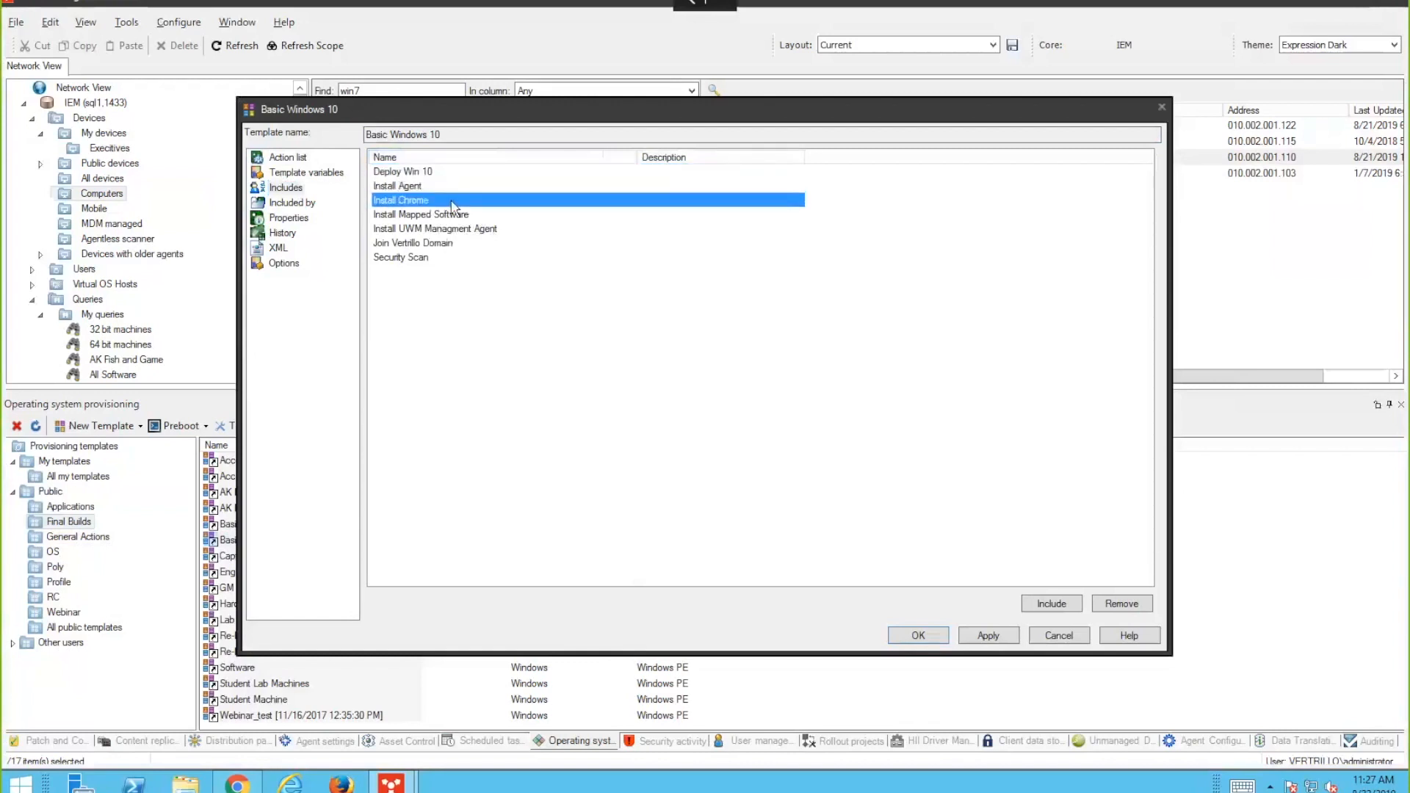
pyautogui.click(449, 218)
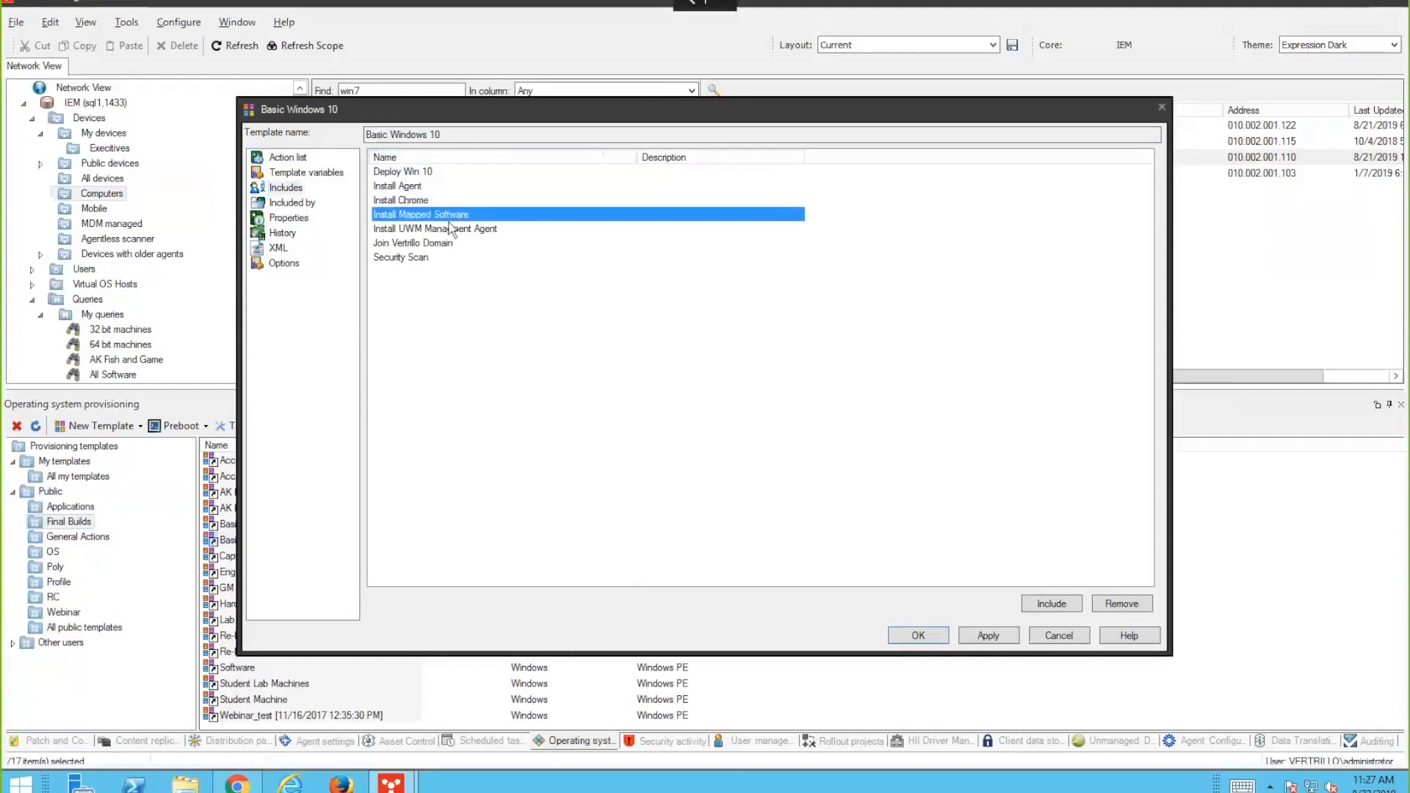
pyautogui.click(452, 231)
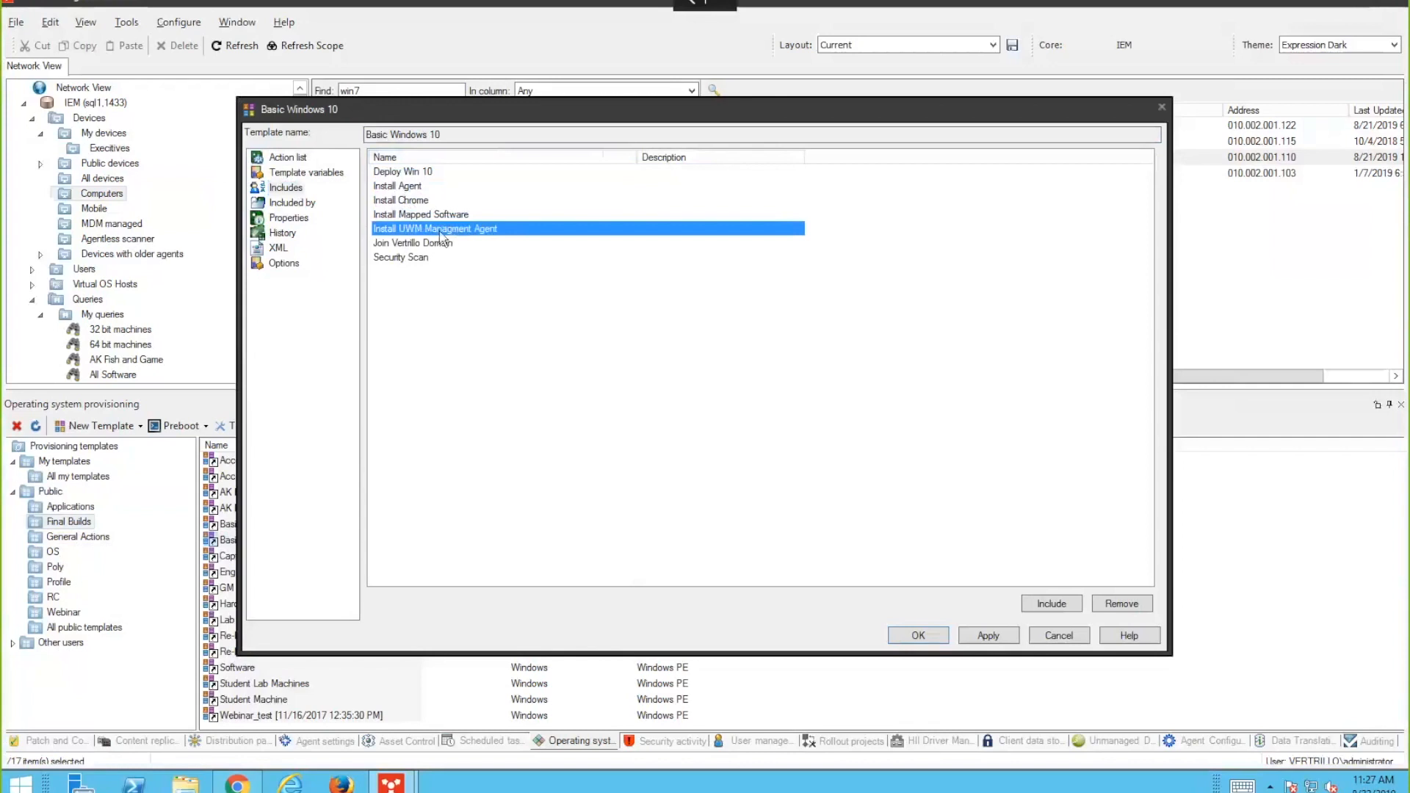
pyautogui.click(443, 244)
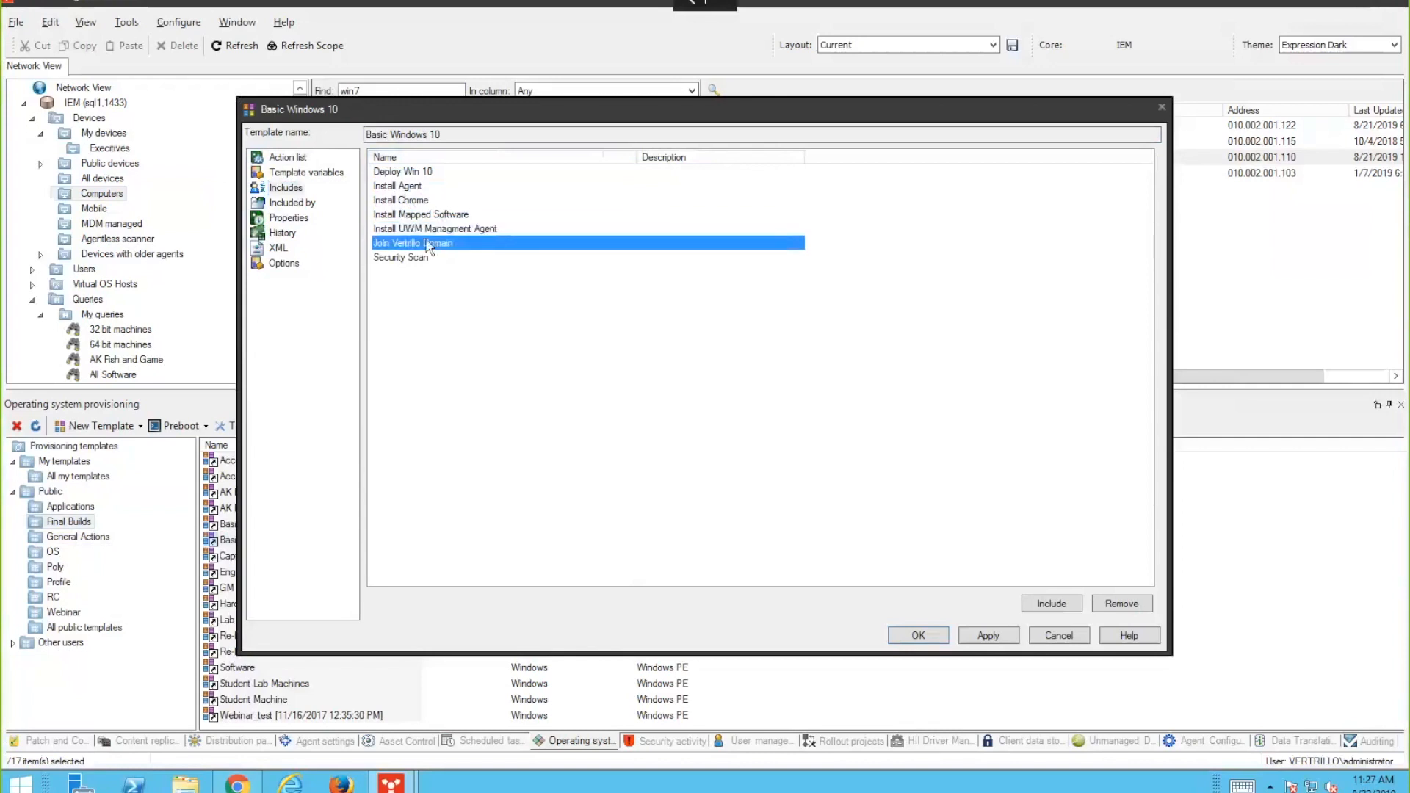
pyautogui.click(421, 258)
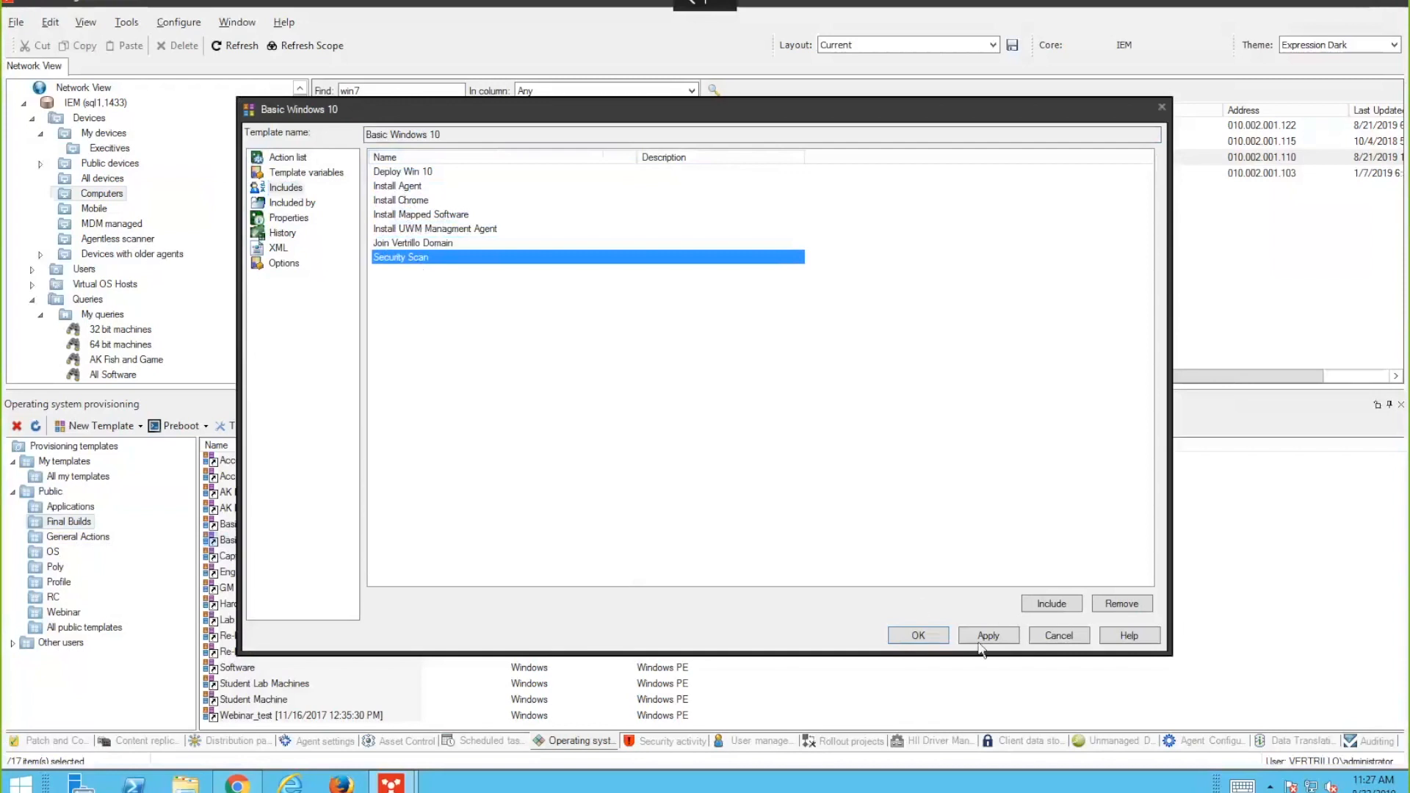
pyautogui.click(1058, 636)
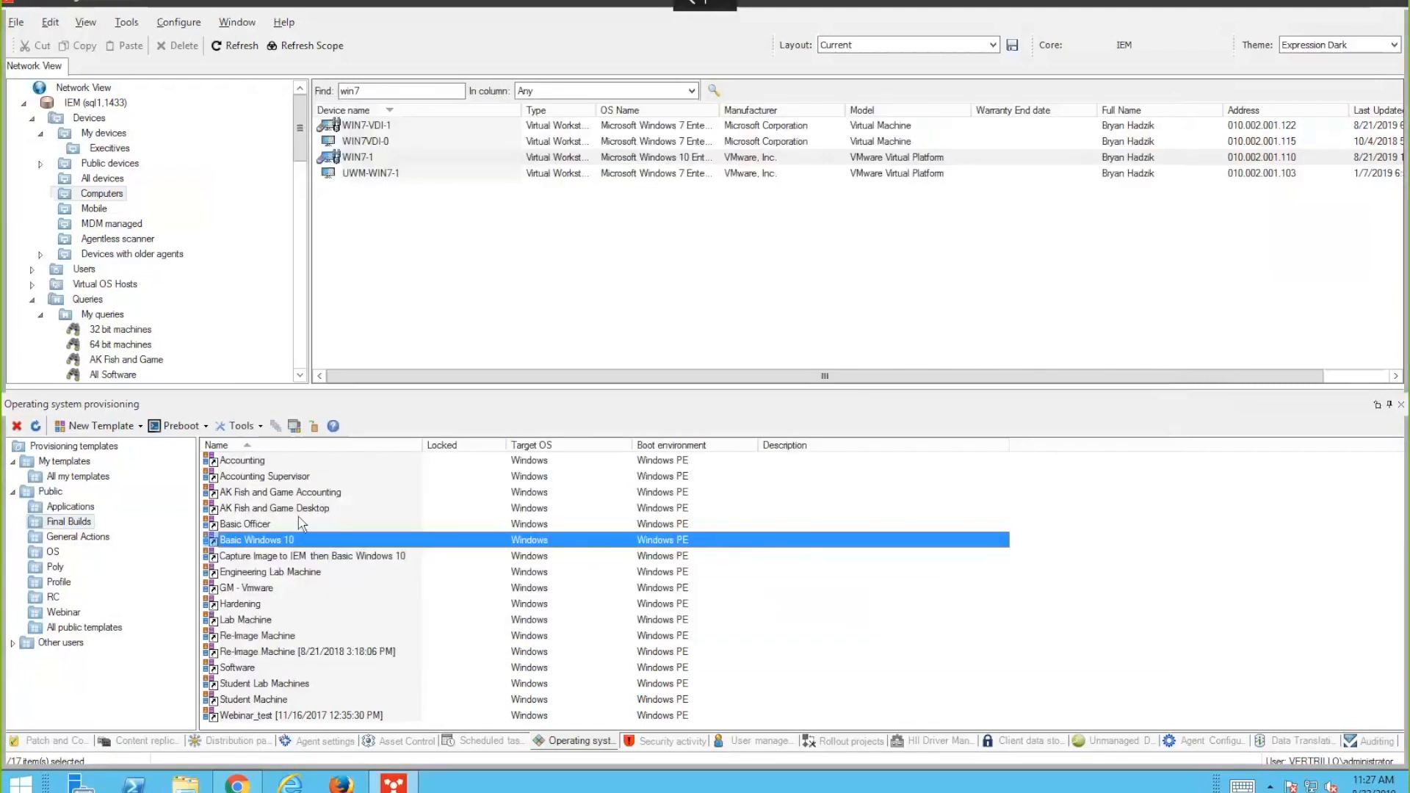
# - Examine which templates the Accounting final build includes, widening the name column, and close it without changes
pyautogui.doubleClick(263, 465)
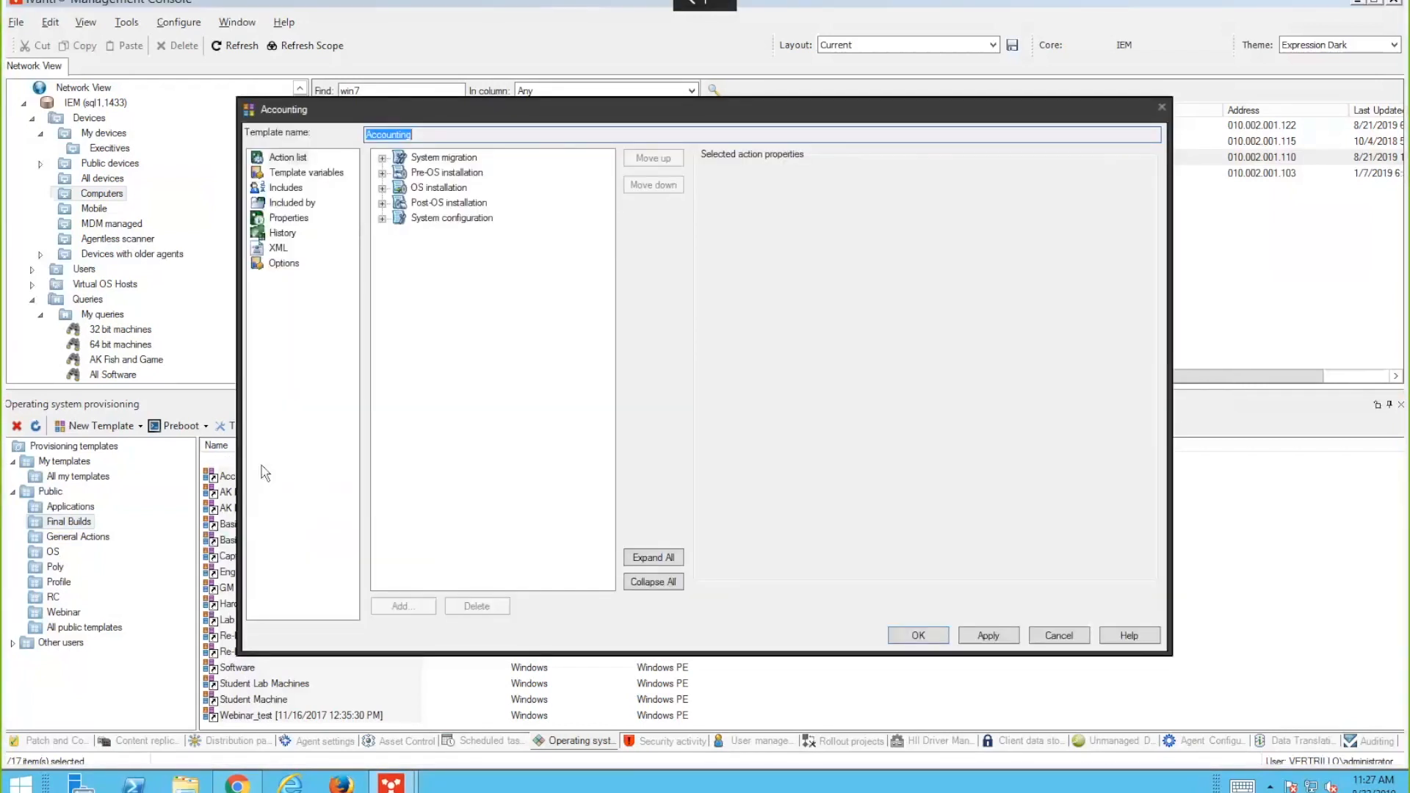
pyautogui.click(287, 188)
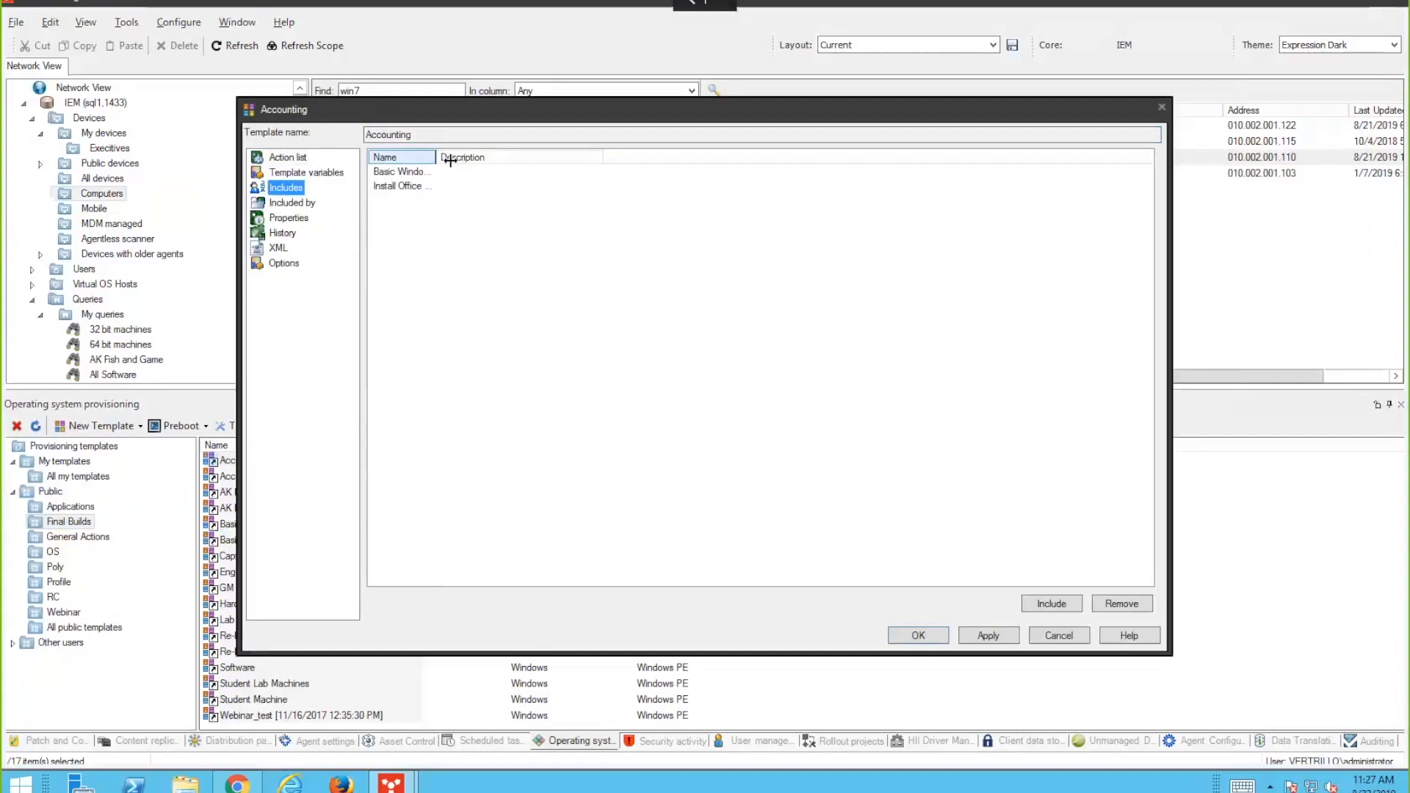
pyautogui.moveTo(450, 160); pyautogui.dragTo(552, 160)
pyautogui.click(426, 173)
pyautogui.click(428, 187)
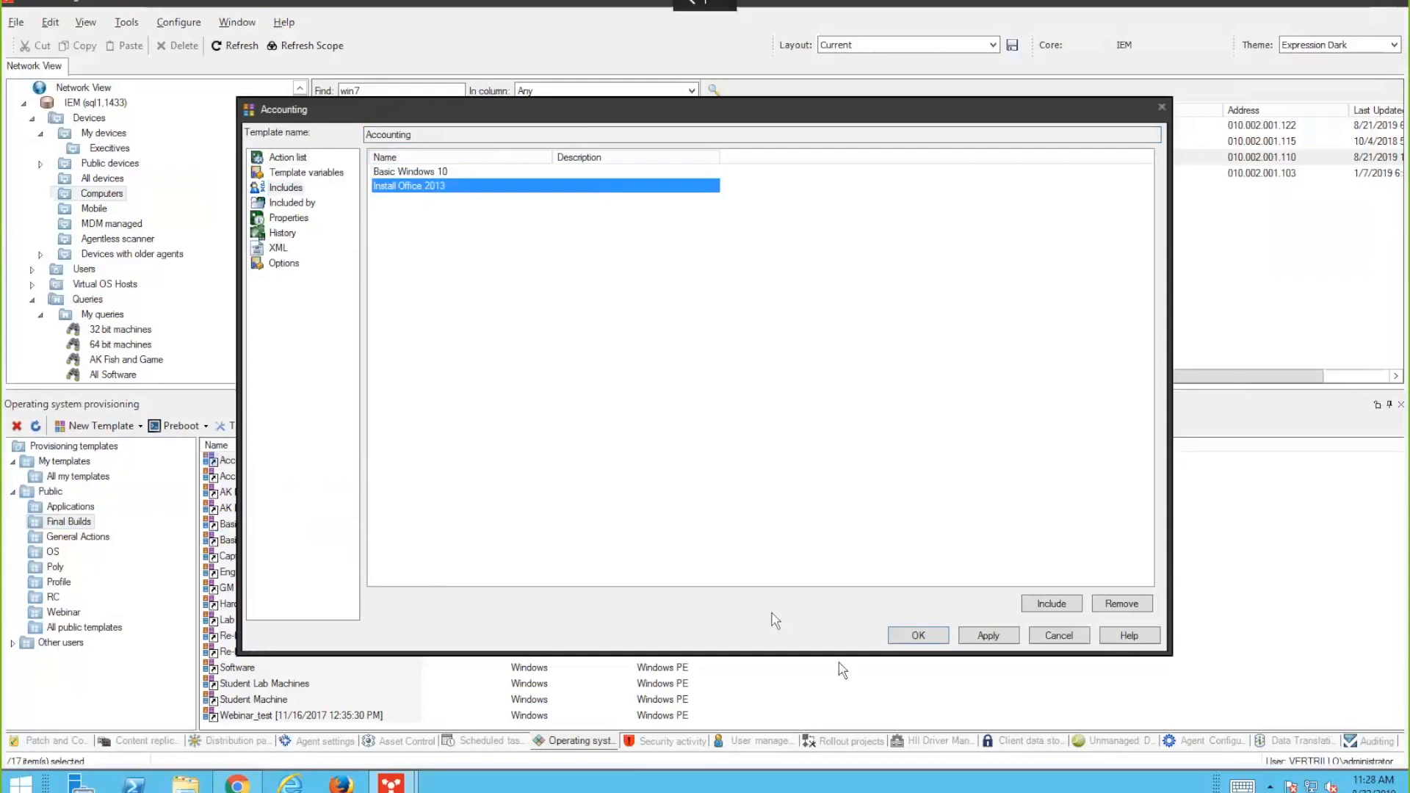
pyautogui.click(1058, 634)
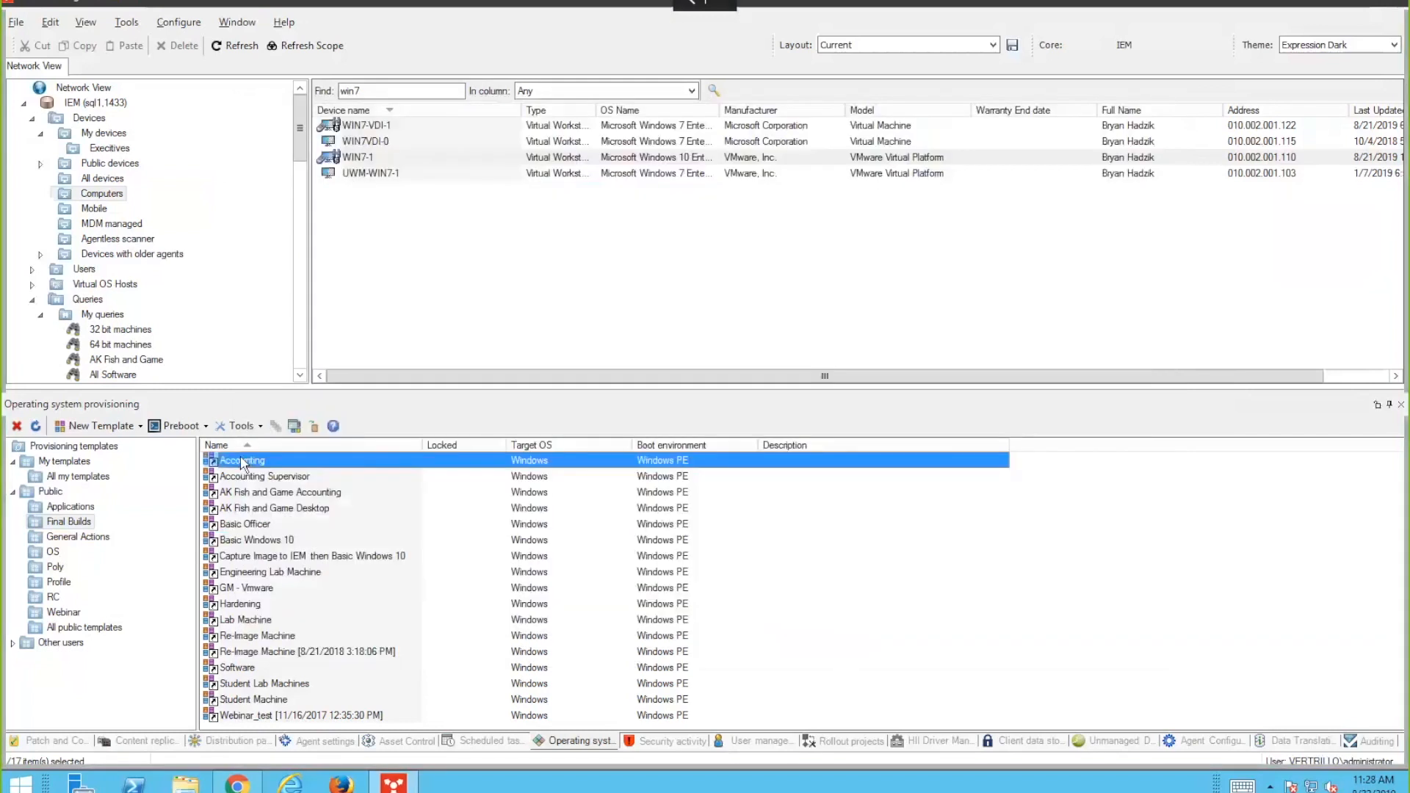
# - Examine which templates the Accounting Supervisor final build includes, and close it without changes
pyautogui.doubleClick(244, 477)
pyautogui.click(285, 187)
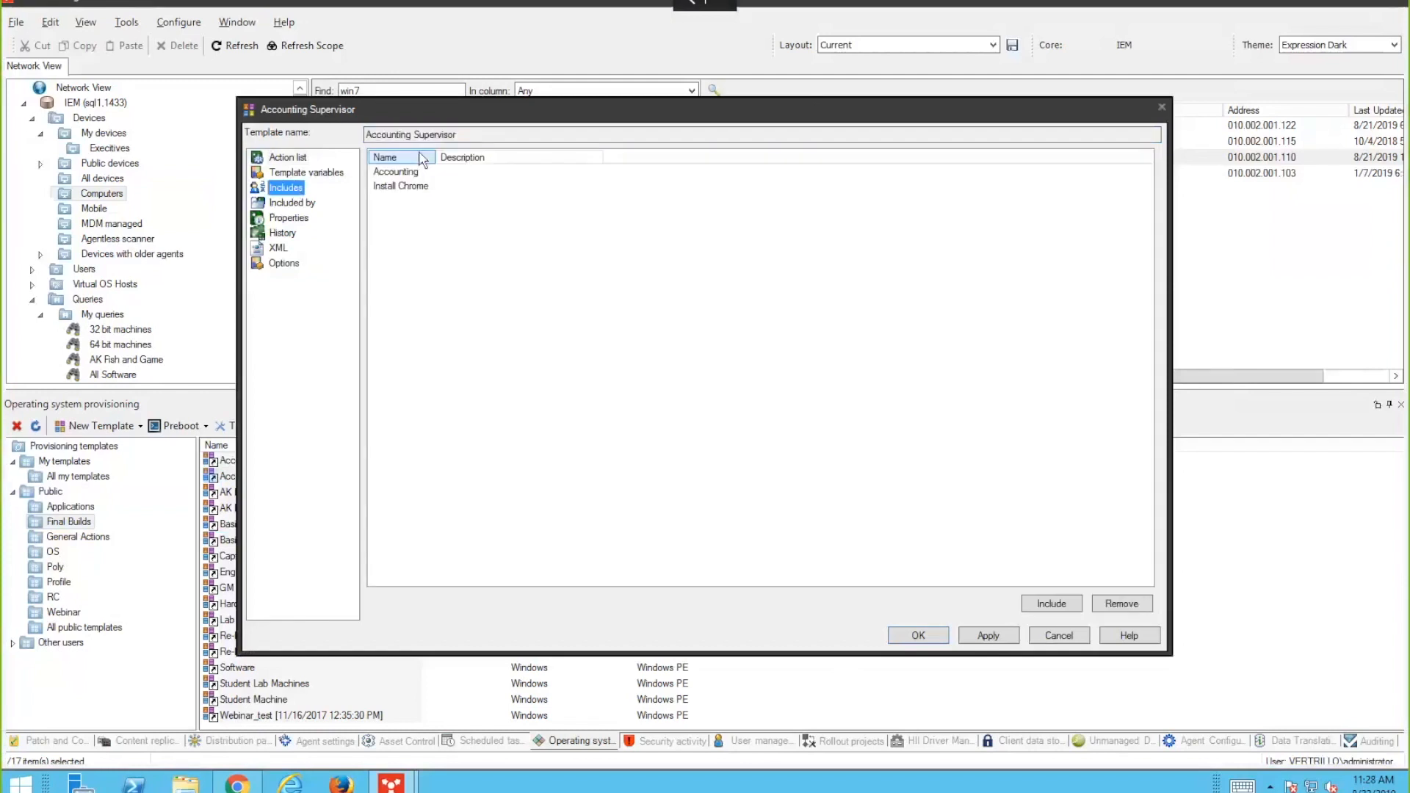
pyautogui.click(430, 186)
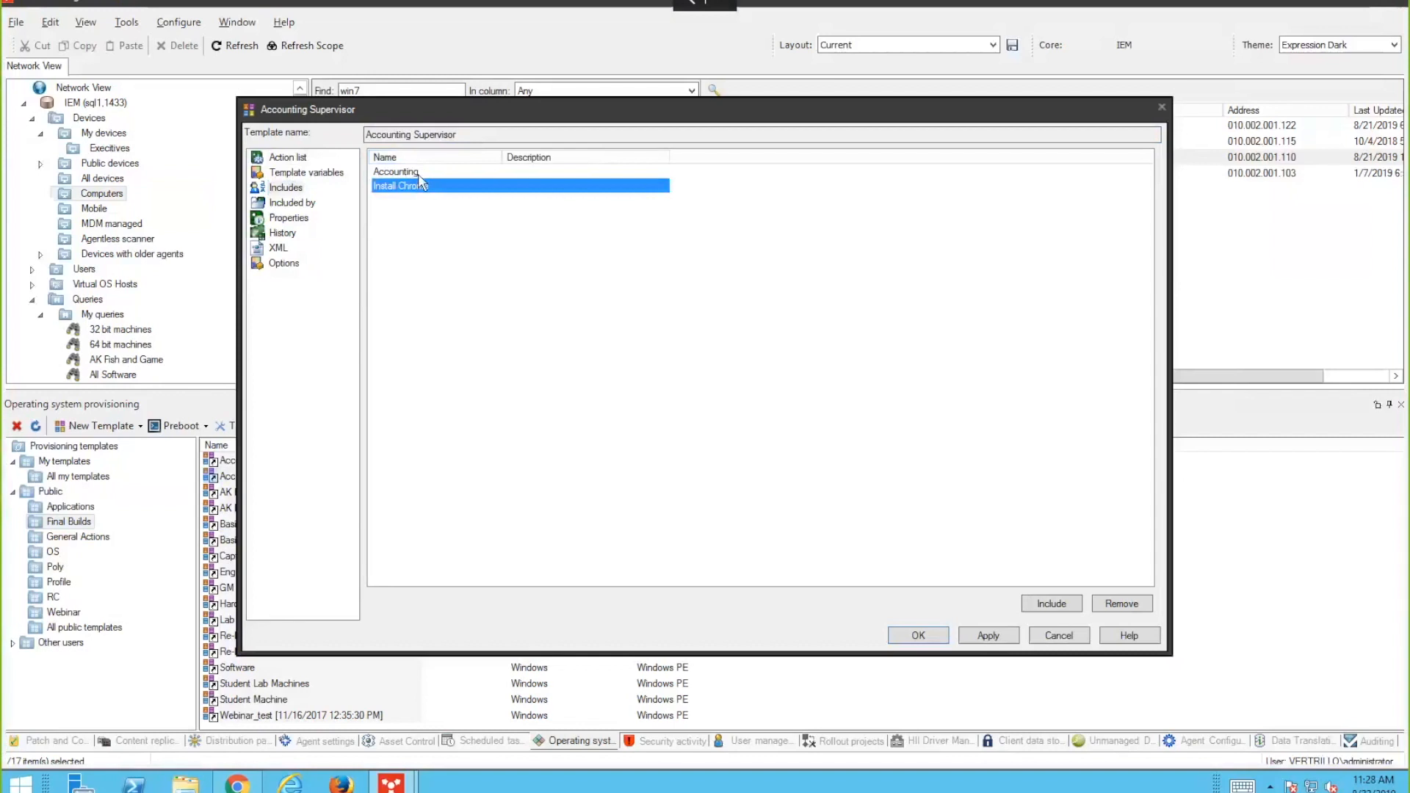
pyautogui.press('Escape')
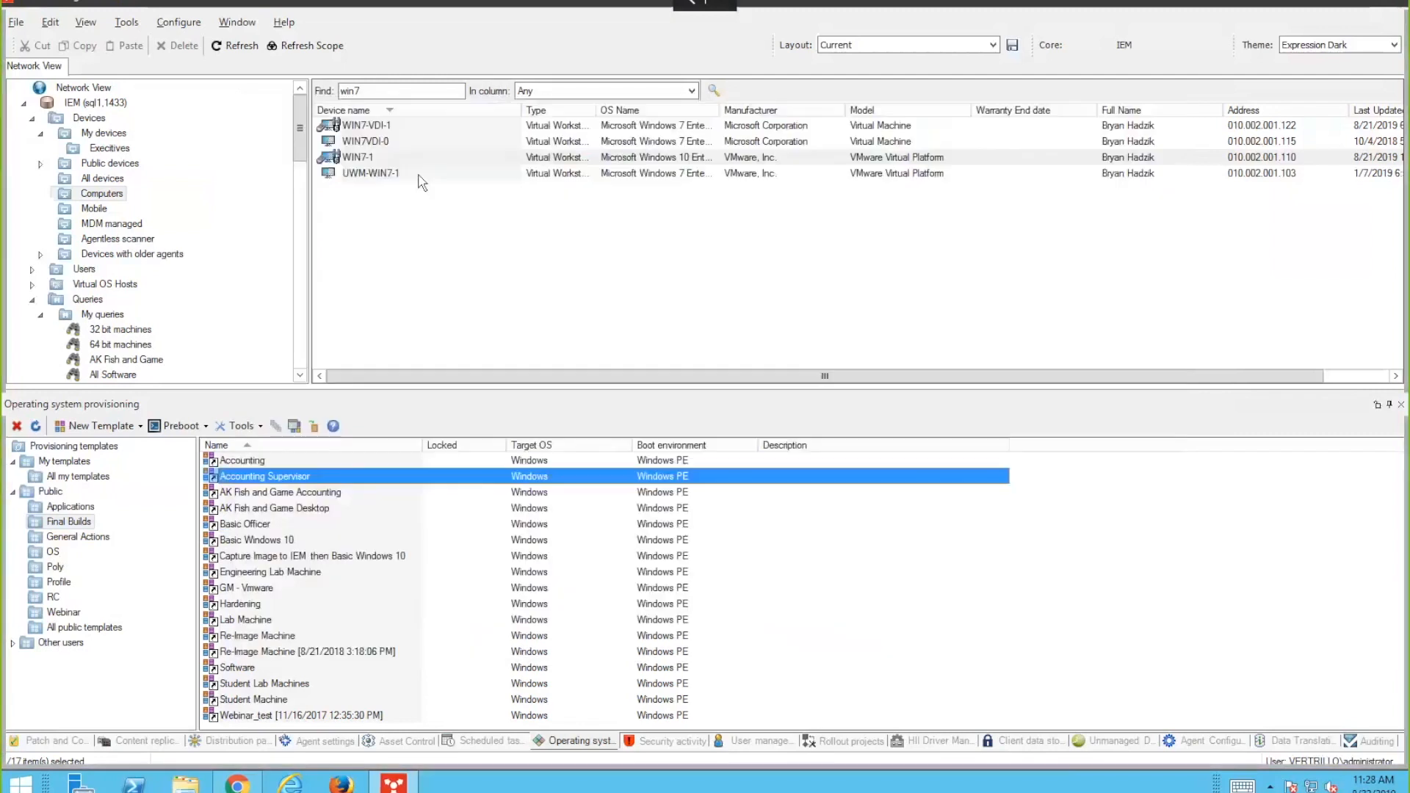
# - Open the Product to Package Mapping tool and enlarge its window and product list so the full product names are readable
pyautogui.click(258, 427)
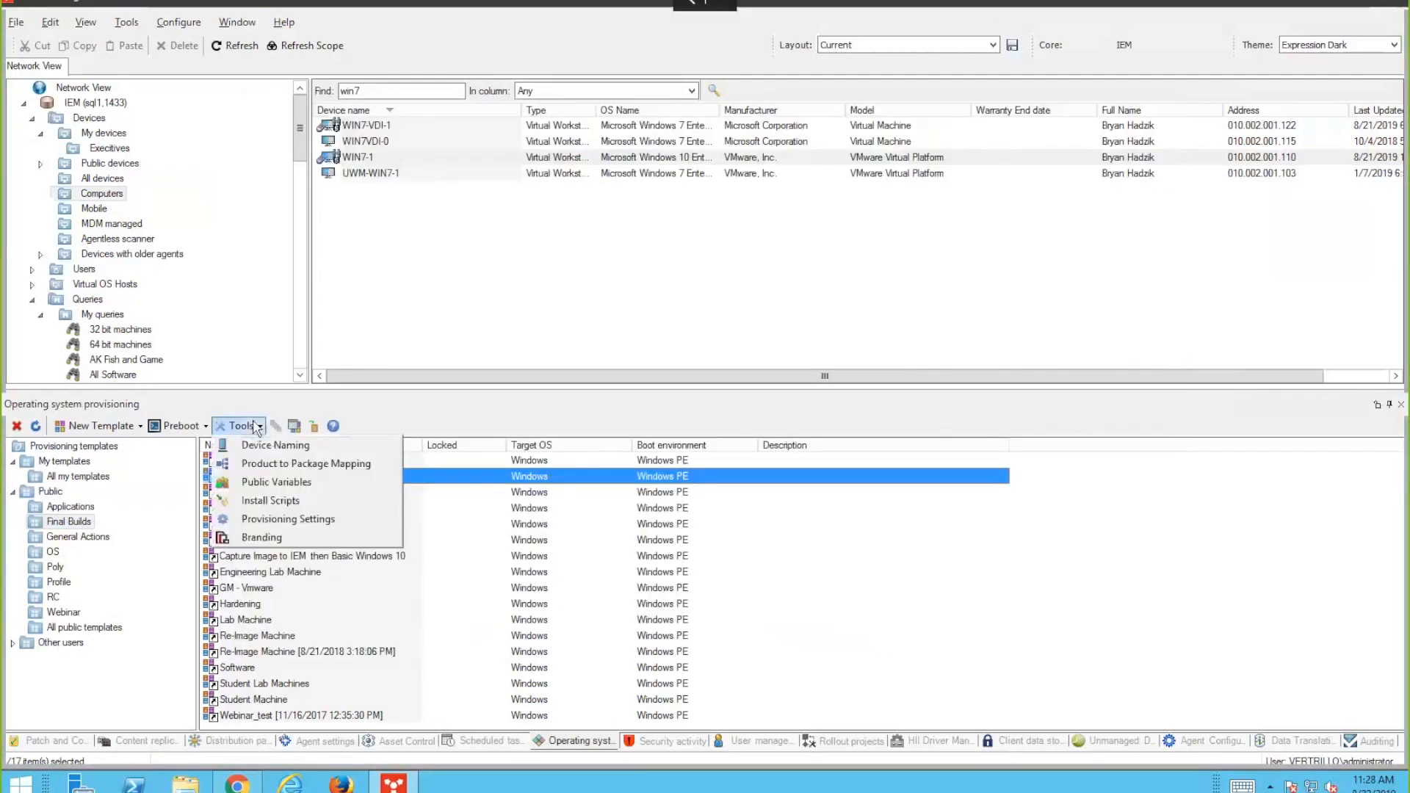
pyautogui.click(272, 464)
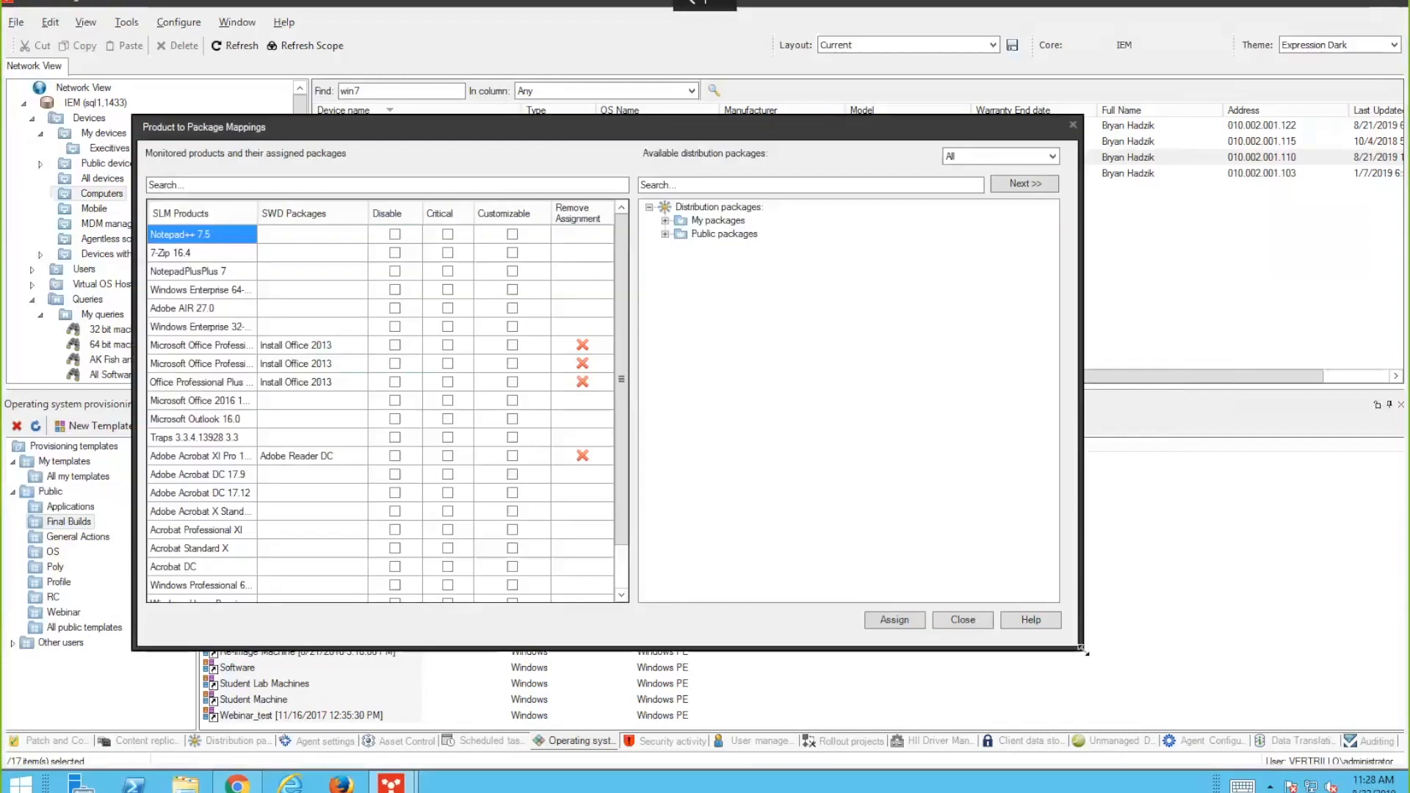
pyautogui.moveTo(1085, 651); pyautogui.dragTo(1117, 671)
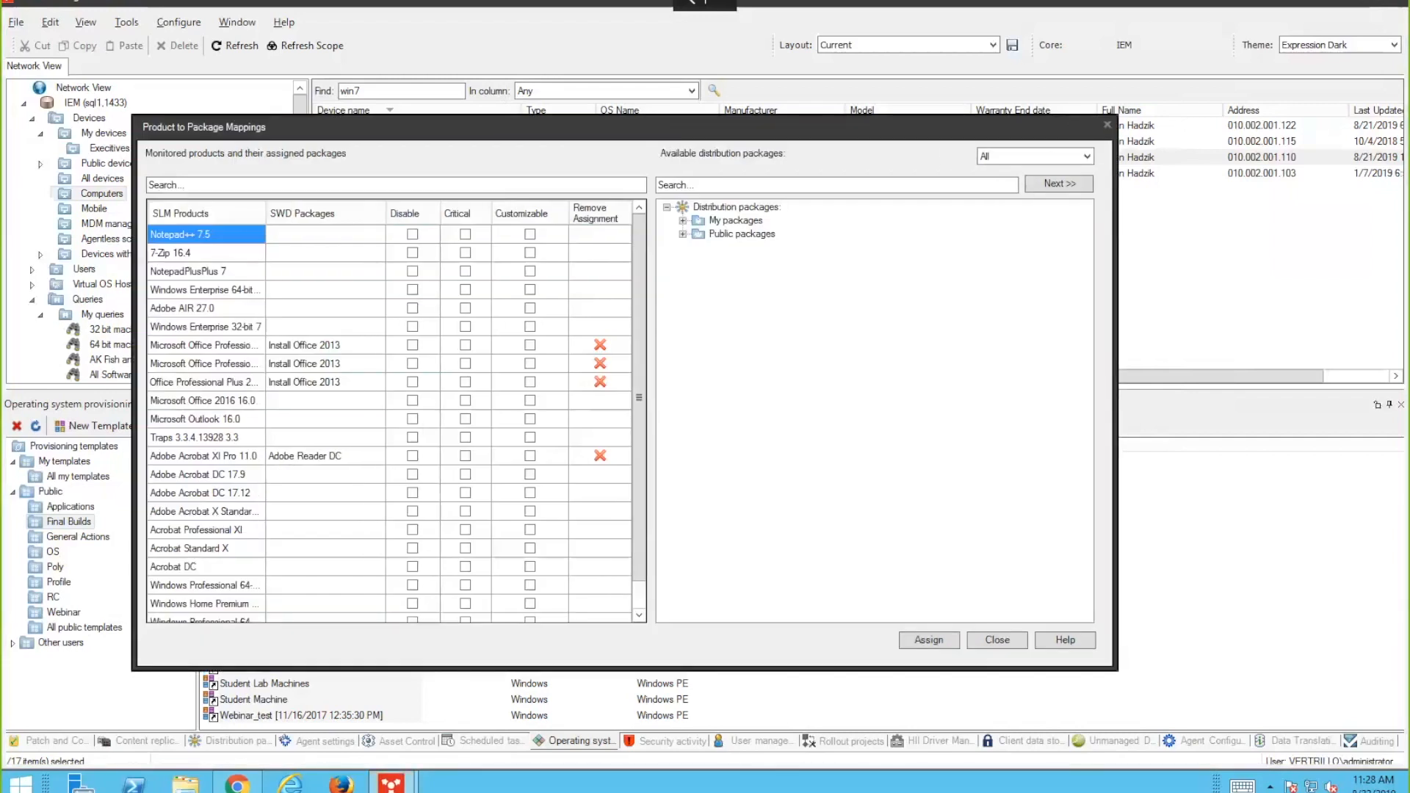
pyautogui.moveTo(266, 212); pyautogui.dragTo(304, 212)
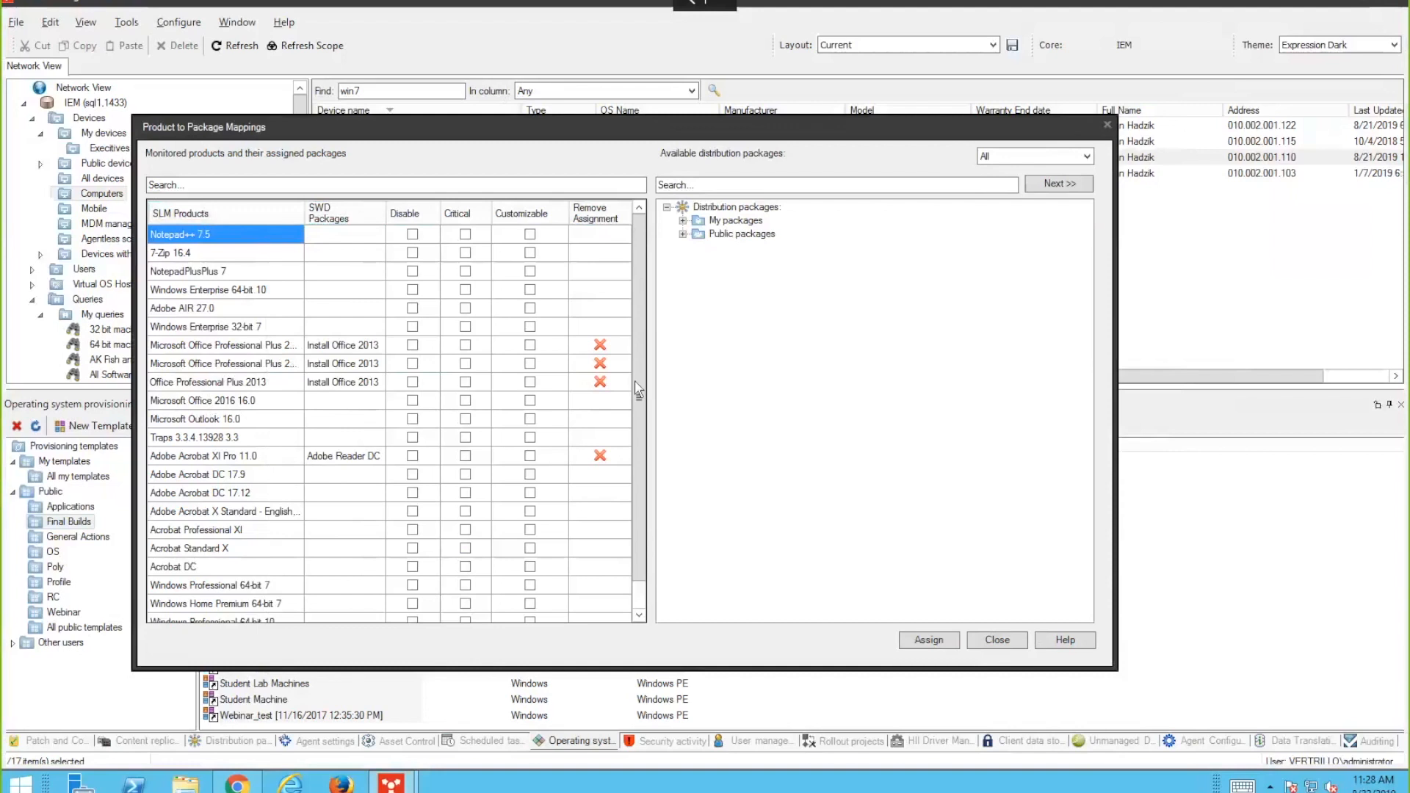
pyautogui.moveTo(653, 394); pyautogui.dragTo(800, 394)
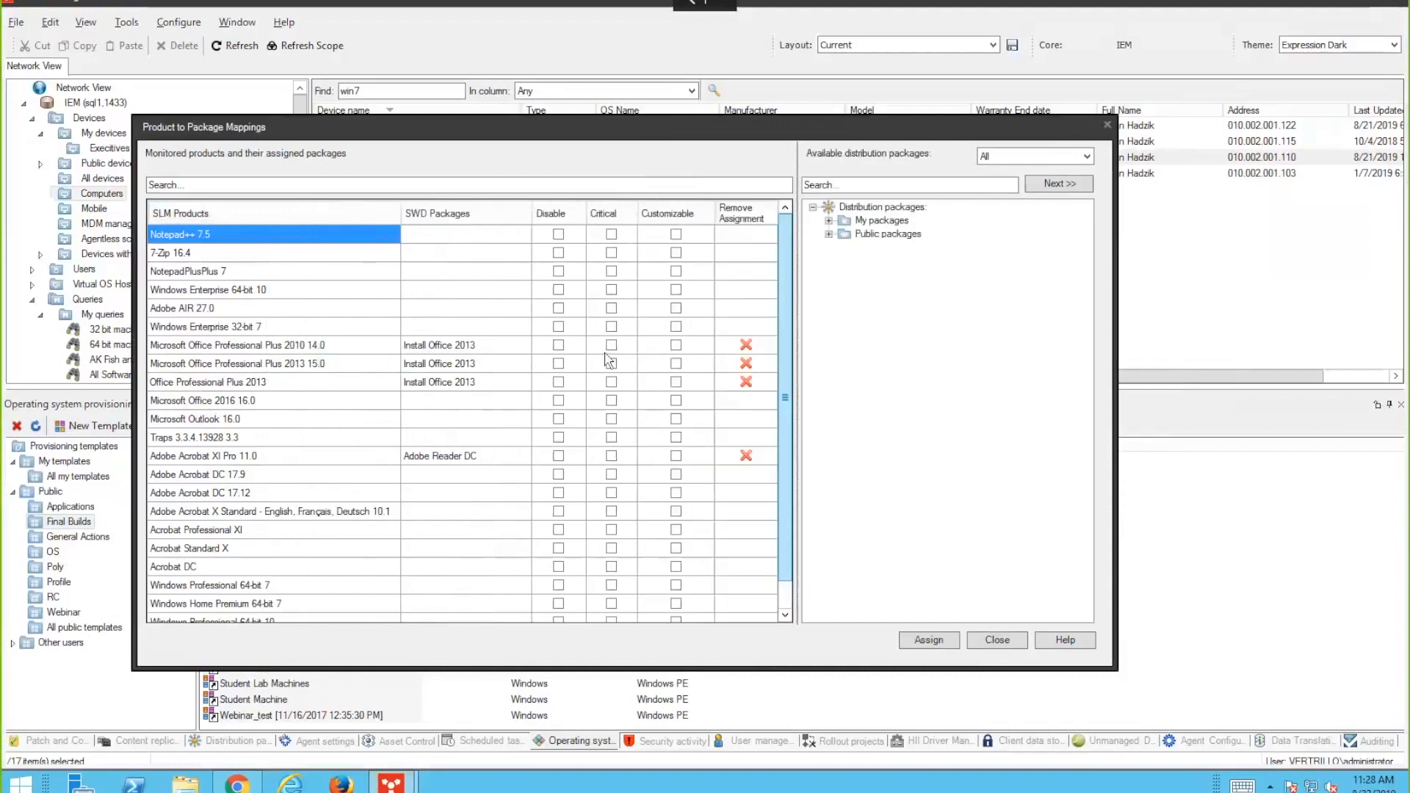
# - Examine the package mappings of Microsoft Office Professional Plus 2010 and 2013, and close the mappings without changes
pyautogui.click(276, 347)
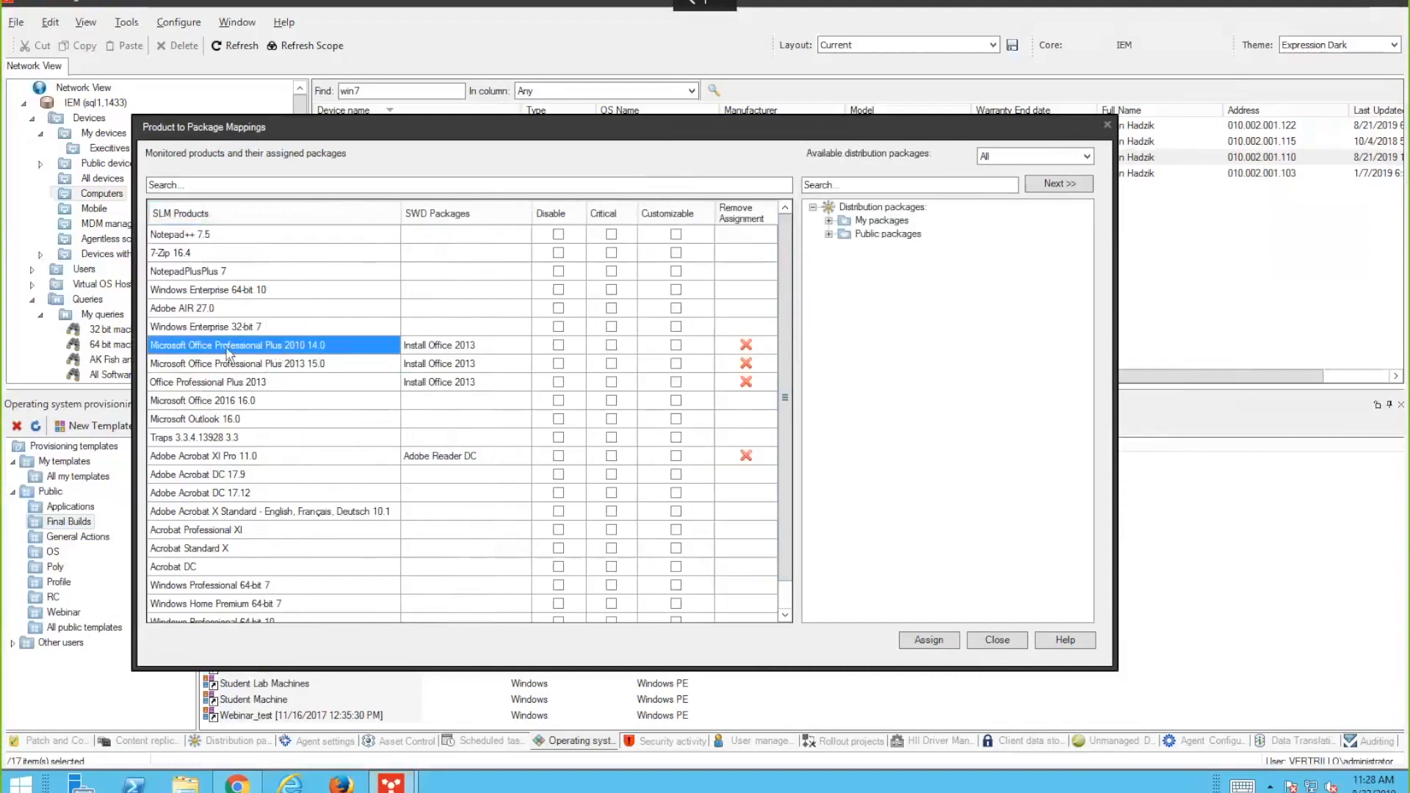
pyautogui.click(475, 346)
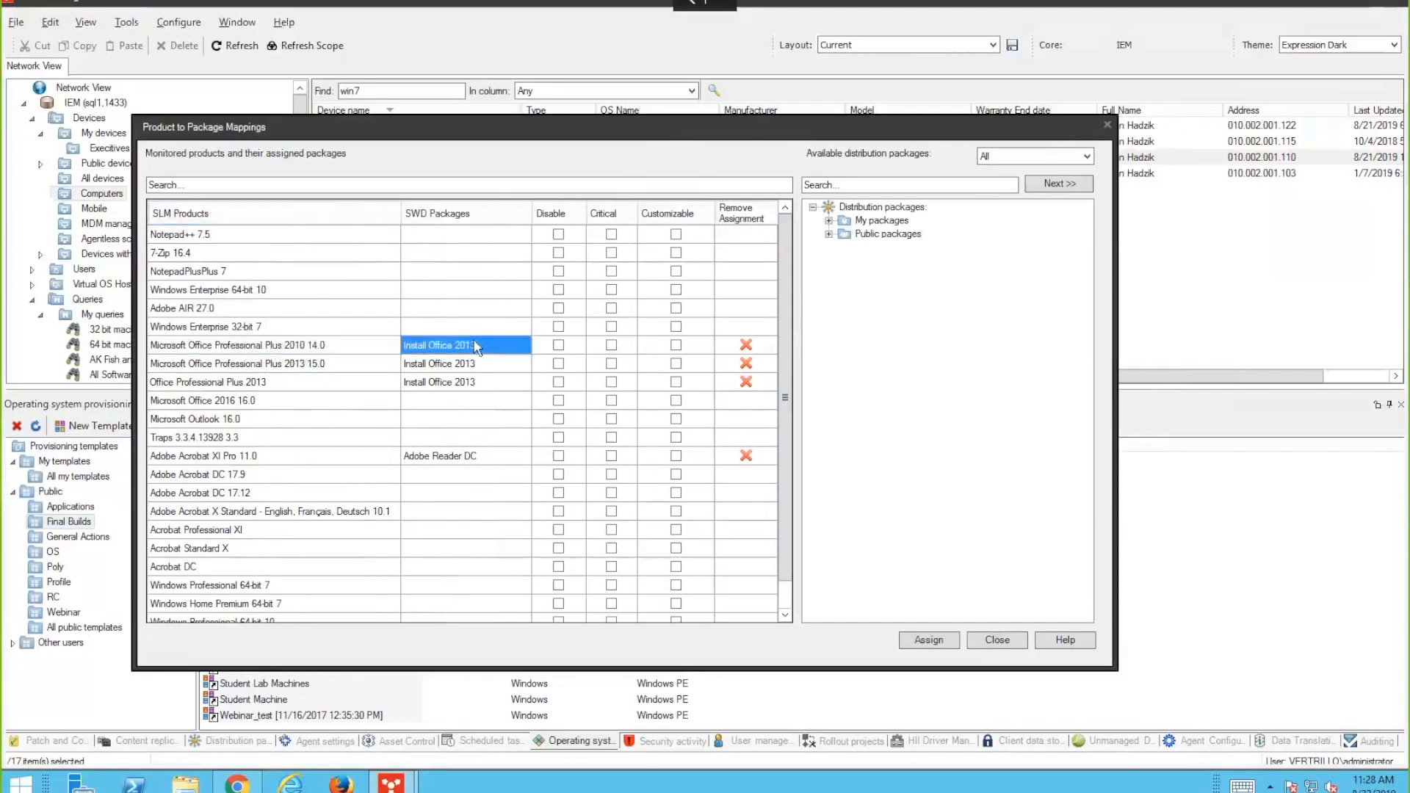
pyautogui.click(317, 366)
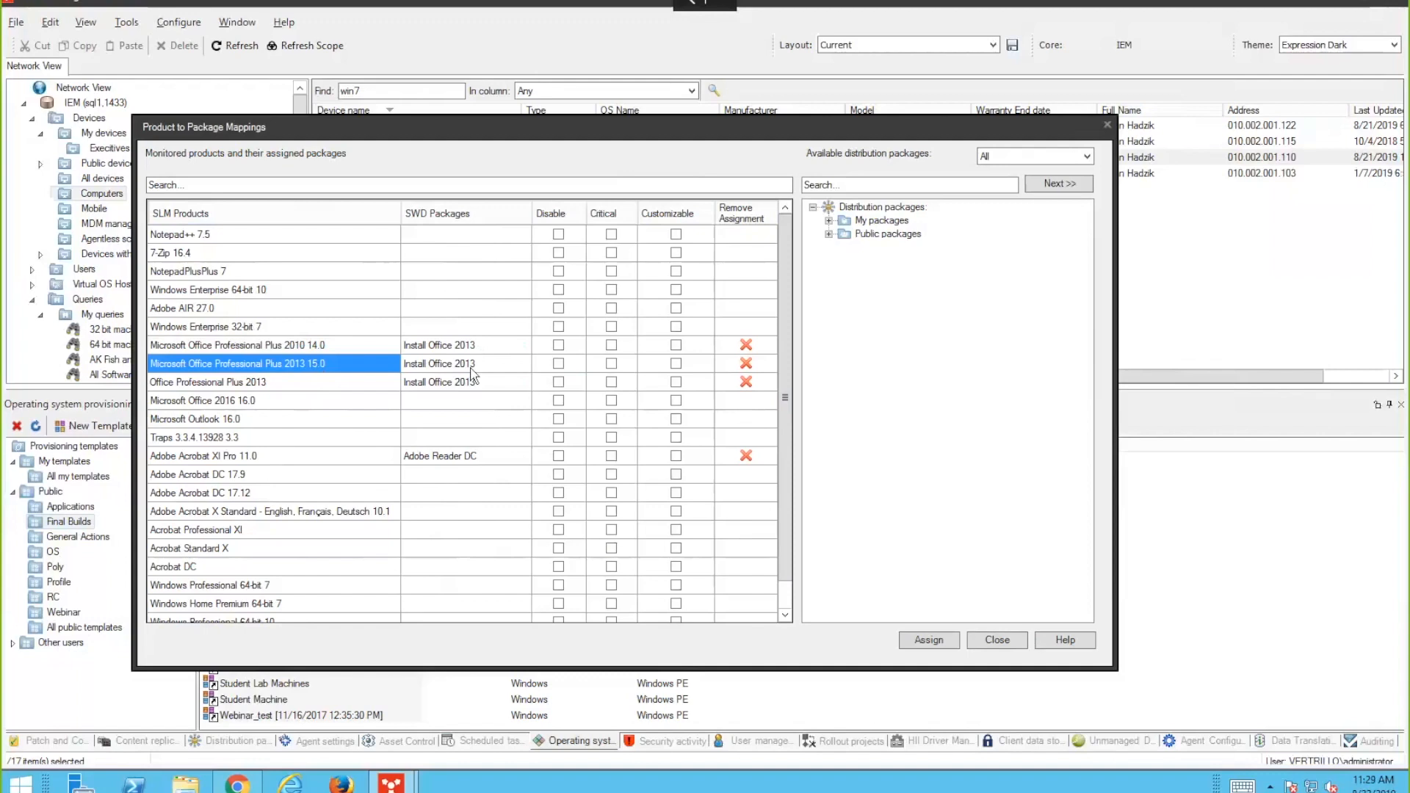
pyautogui.click(1107, 126)
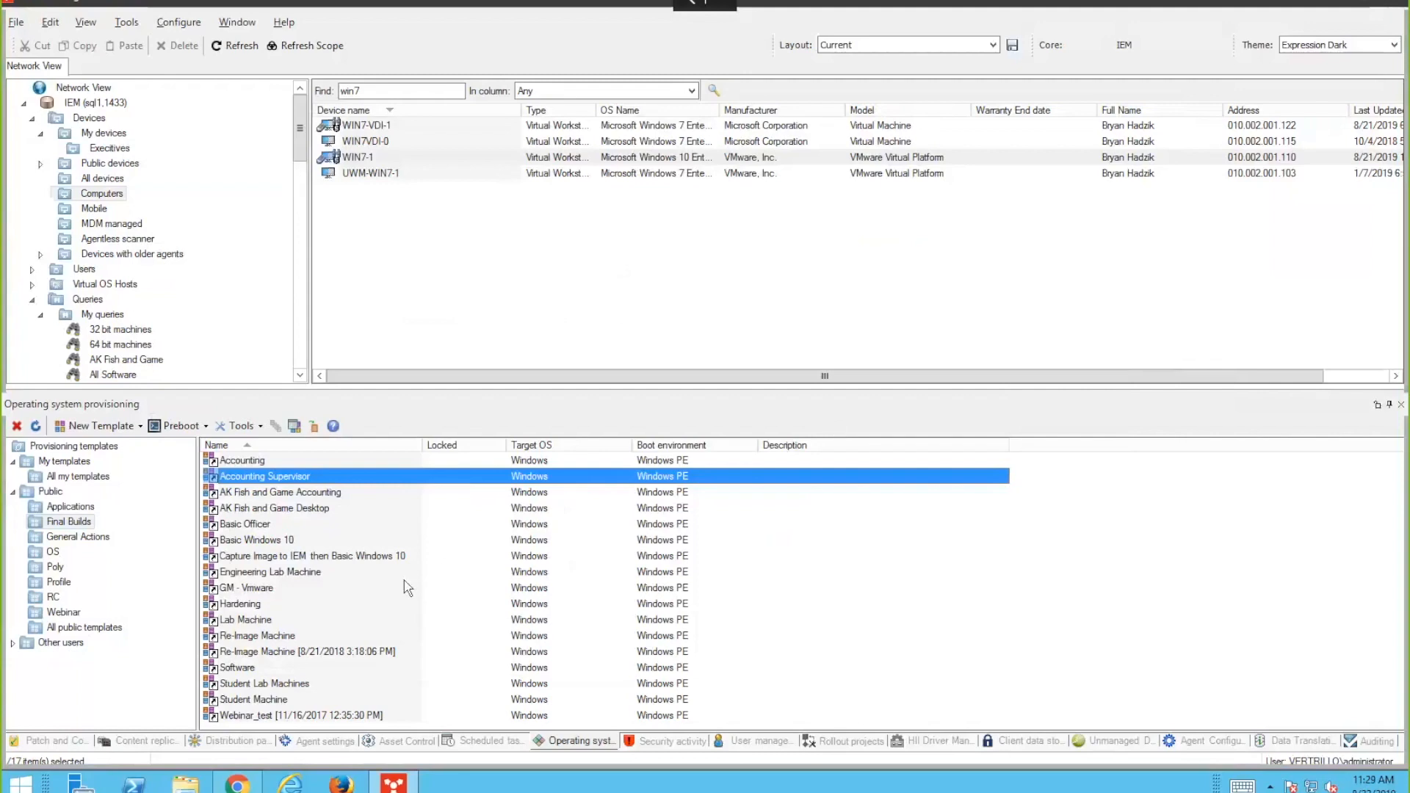
# - Open the Patch and Compliance download settings and expand the Windows HII driver updates down to the Dell Internet of Things models
pyautogui.click(58, 741)
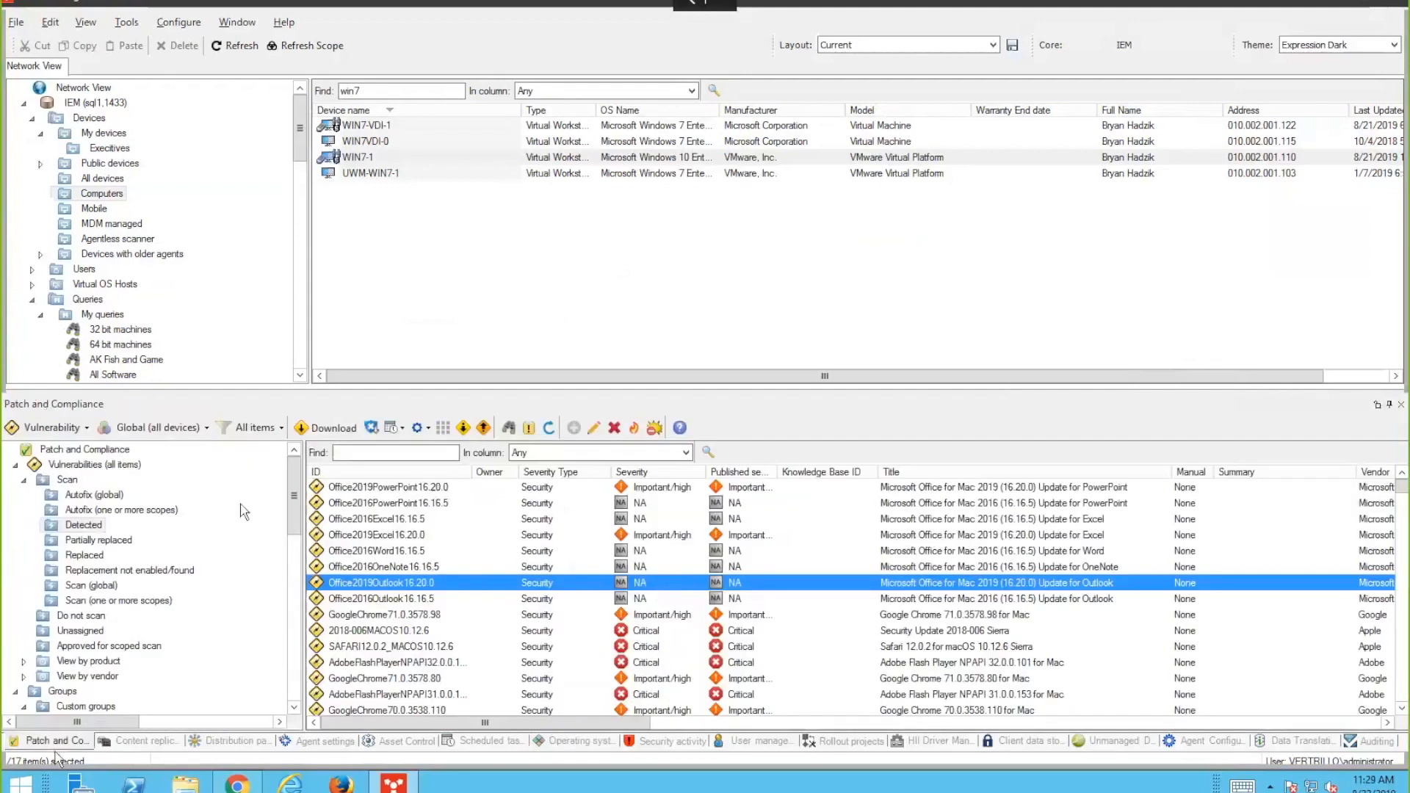
pyautogui.click(325, 432)
pyautogui.moveTo(955, 411); pyautogui.dragTo(953, 269)
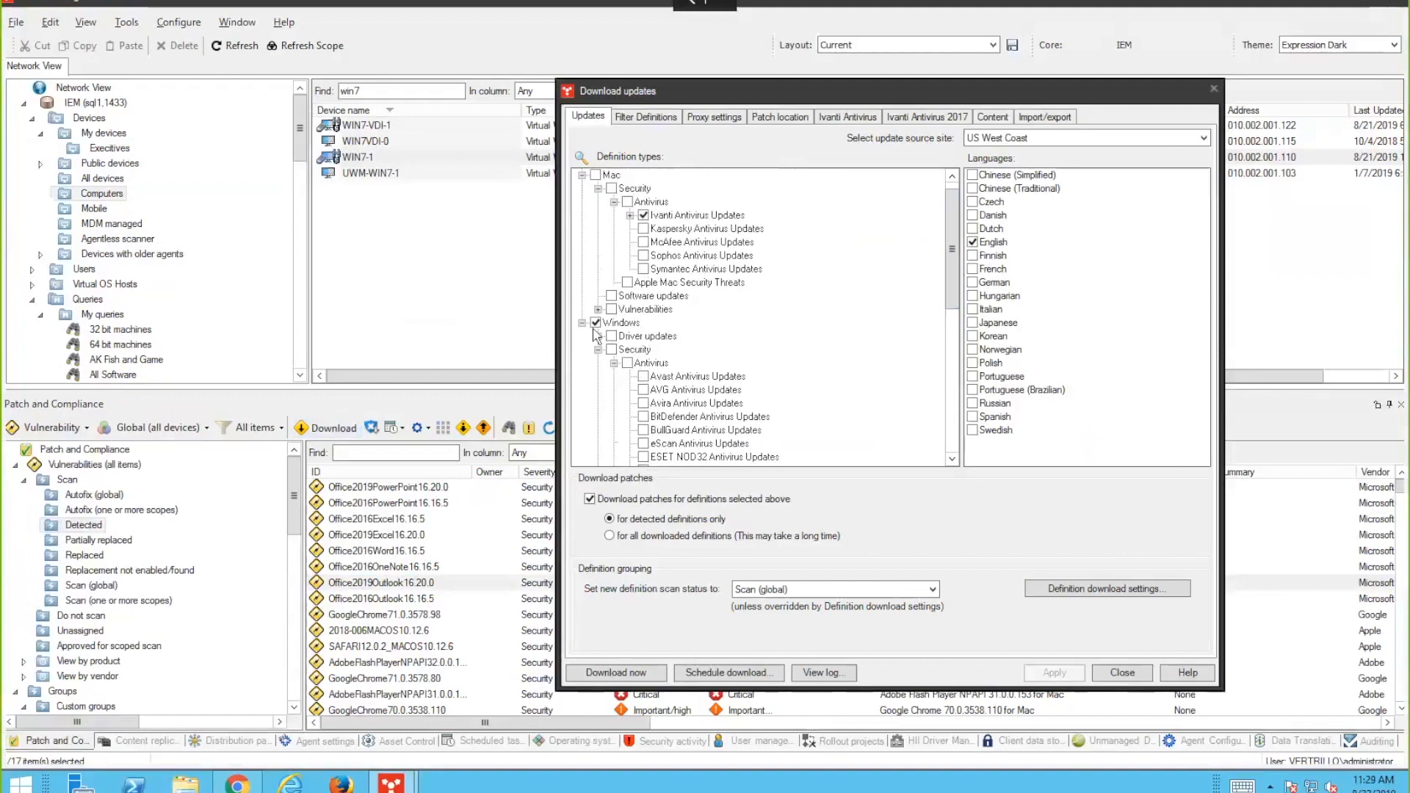
pyautogui.click(598, 351)
pyautogui.click(599, 337)
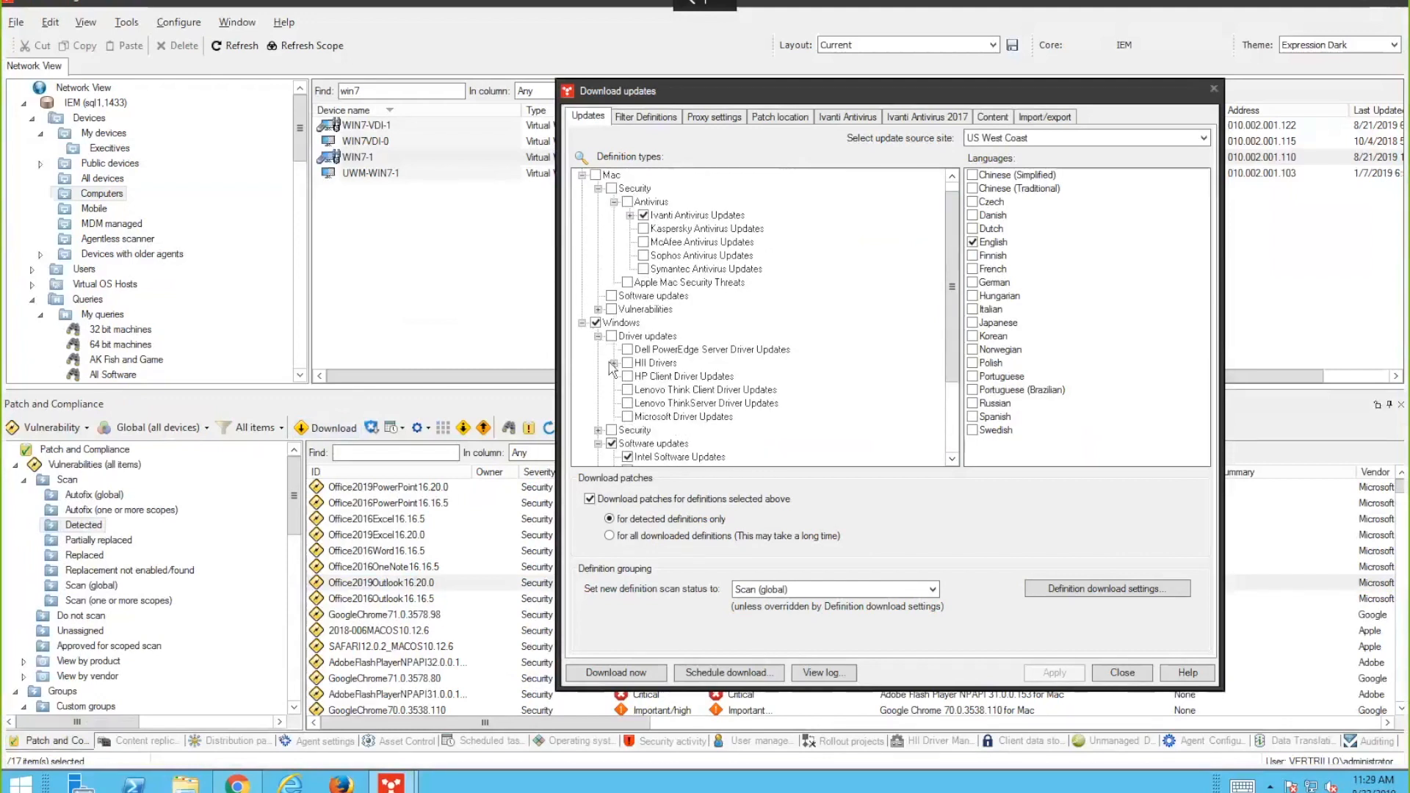
pyautogui.click(614, 362)
pyautogui.click(630, 377)
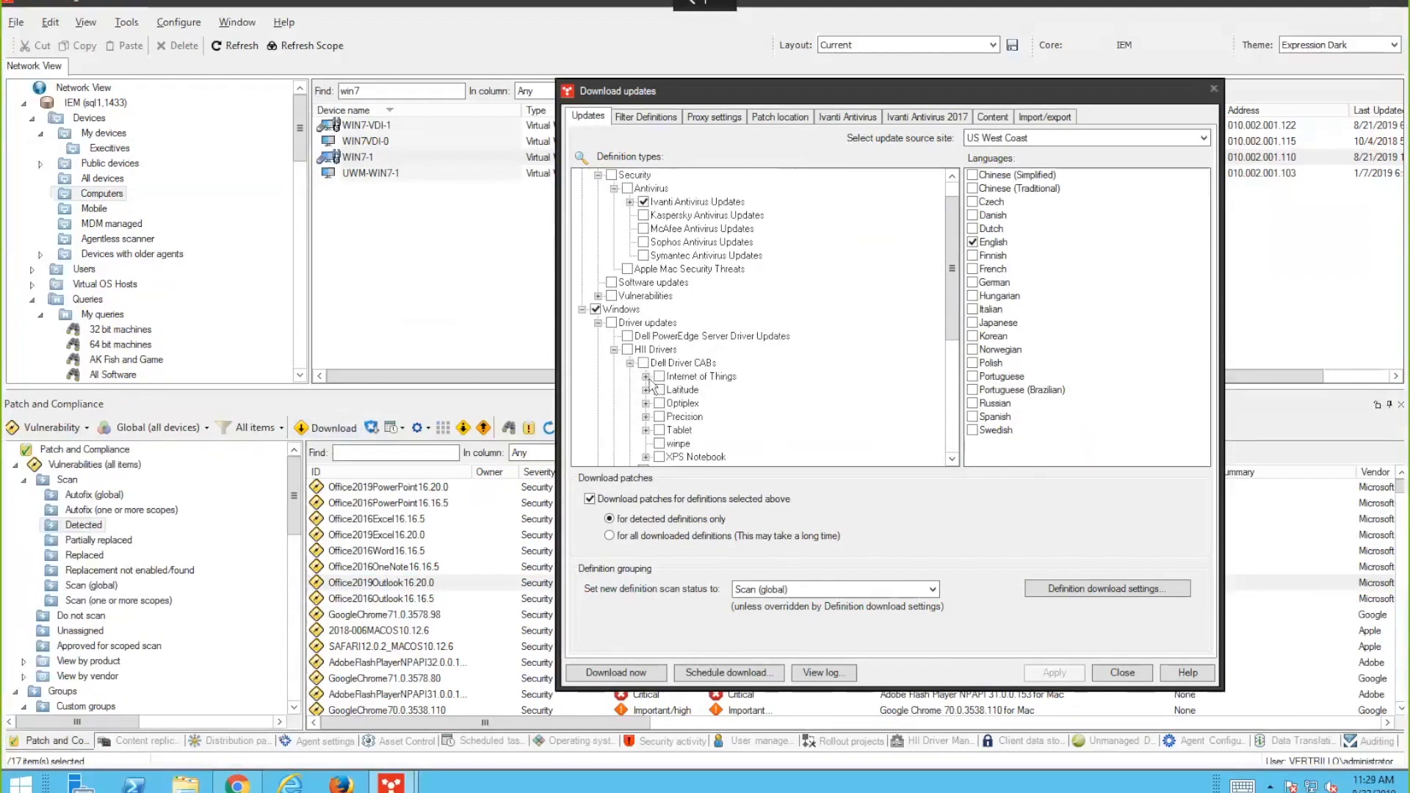
pyautogui.click(646, 376)
# - Try enabling driver downloads for the Dell Internet of Things models, discard the changes, and return to operating system provisioning
pyautogui.click(659, 377)
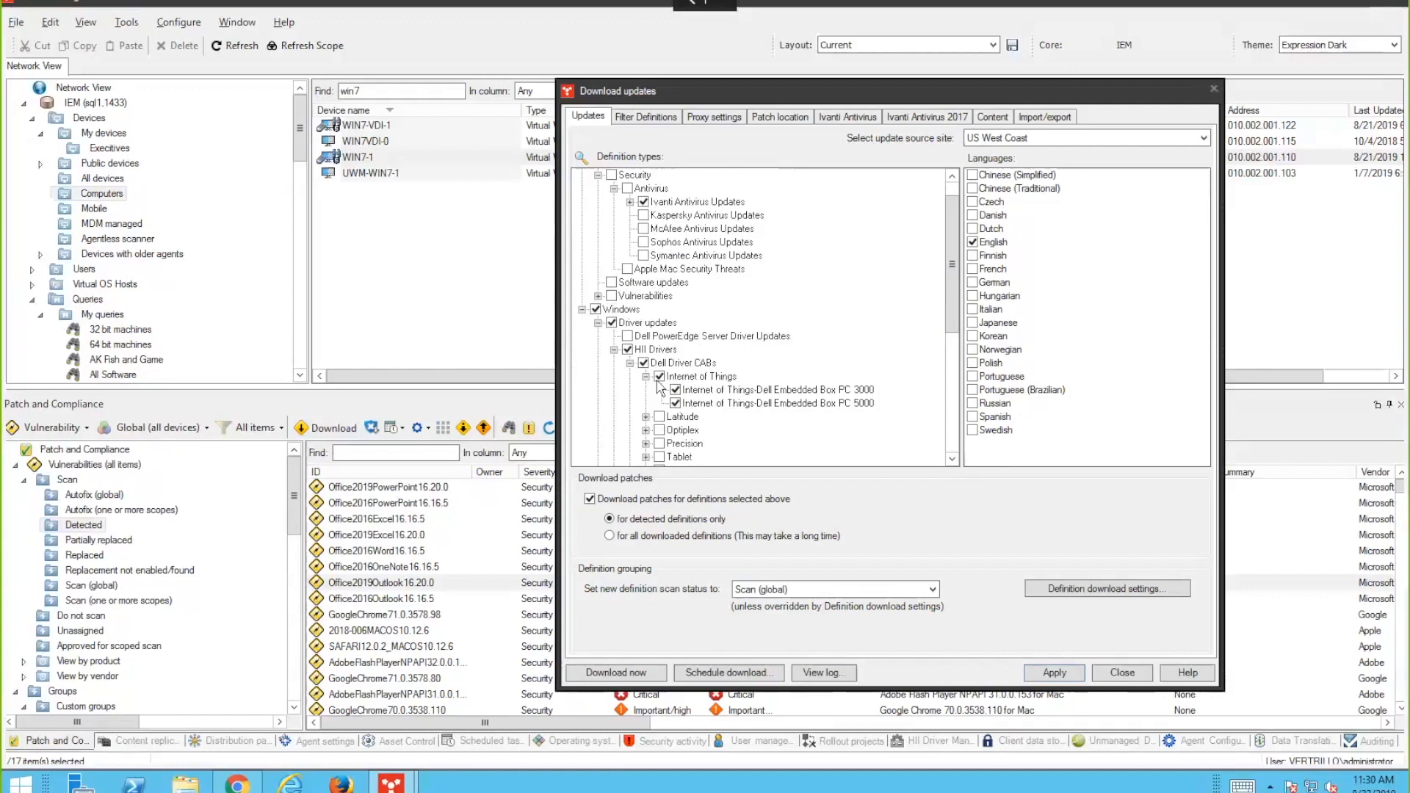
pyautogui.click(1122, 673)
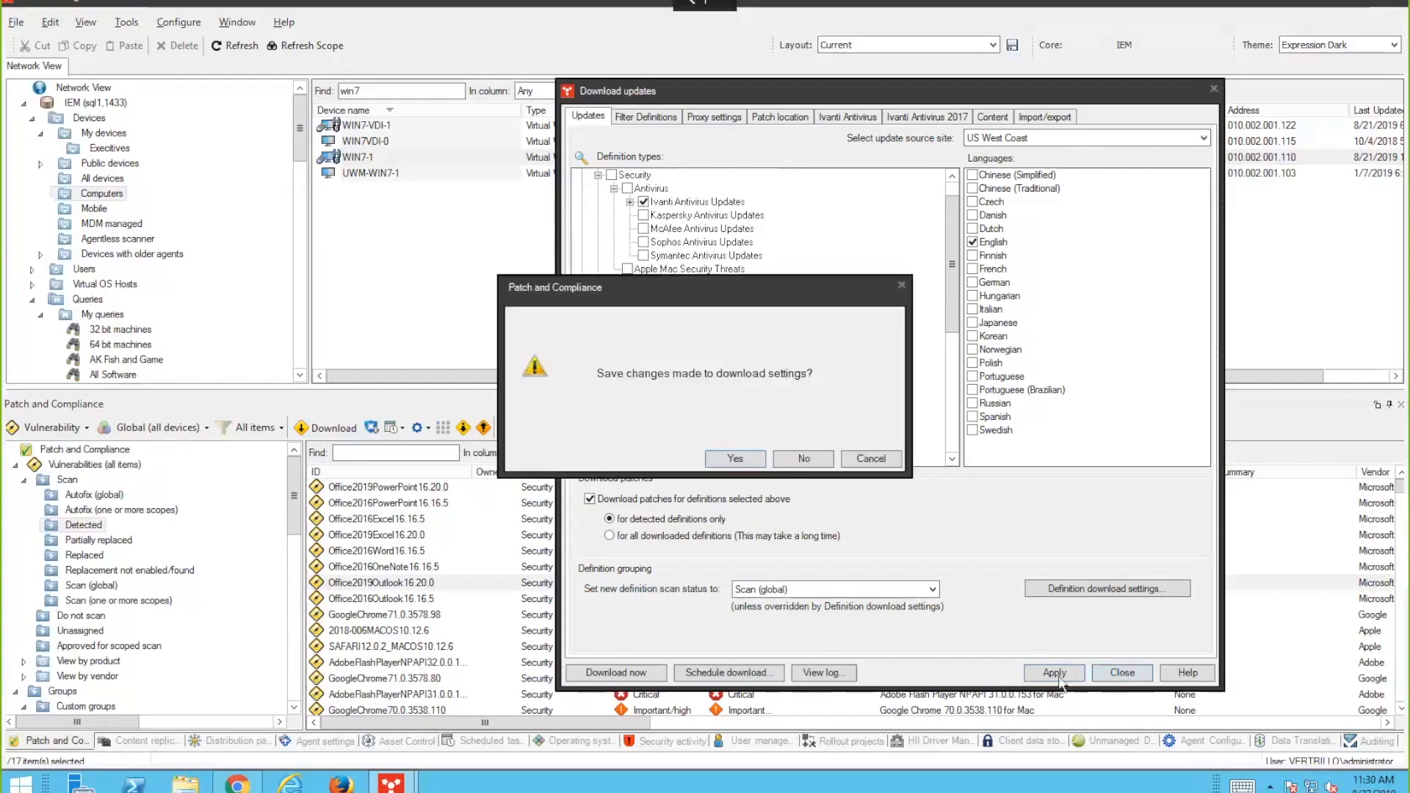
pyautogui.click(804, 459)
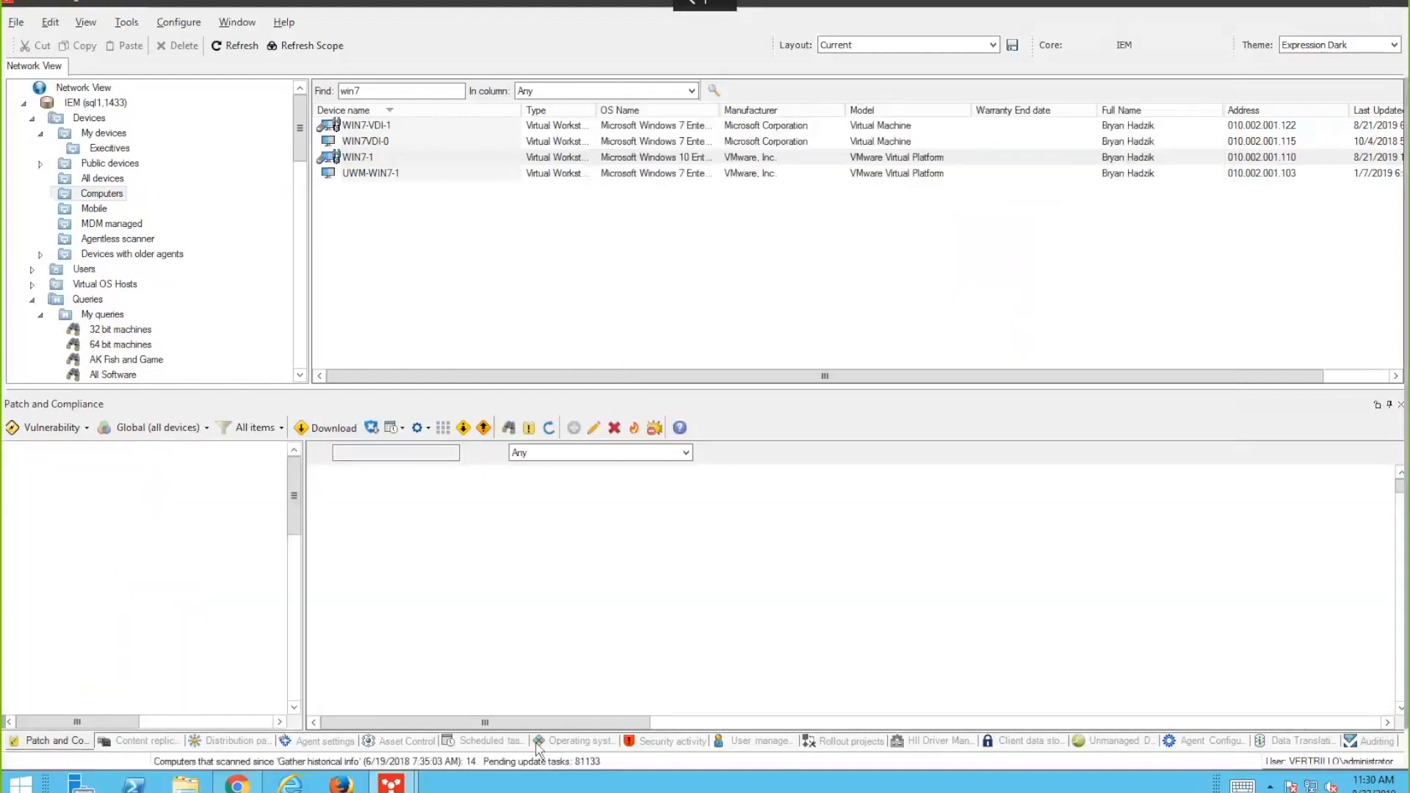
pyautogui.click(571, 741)
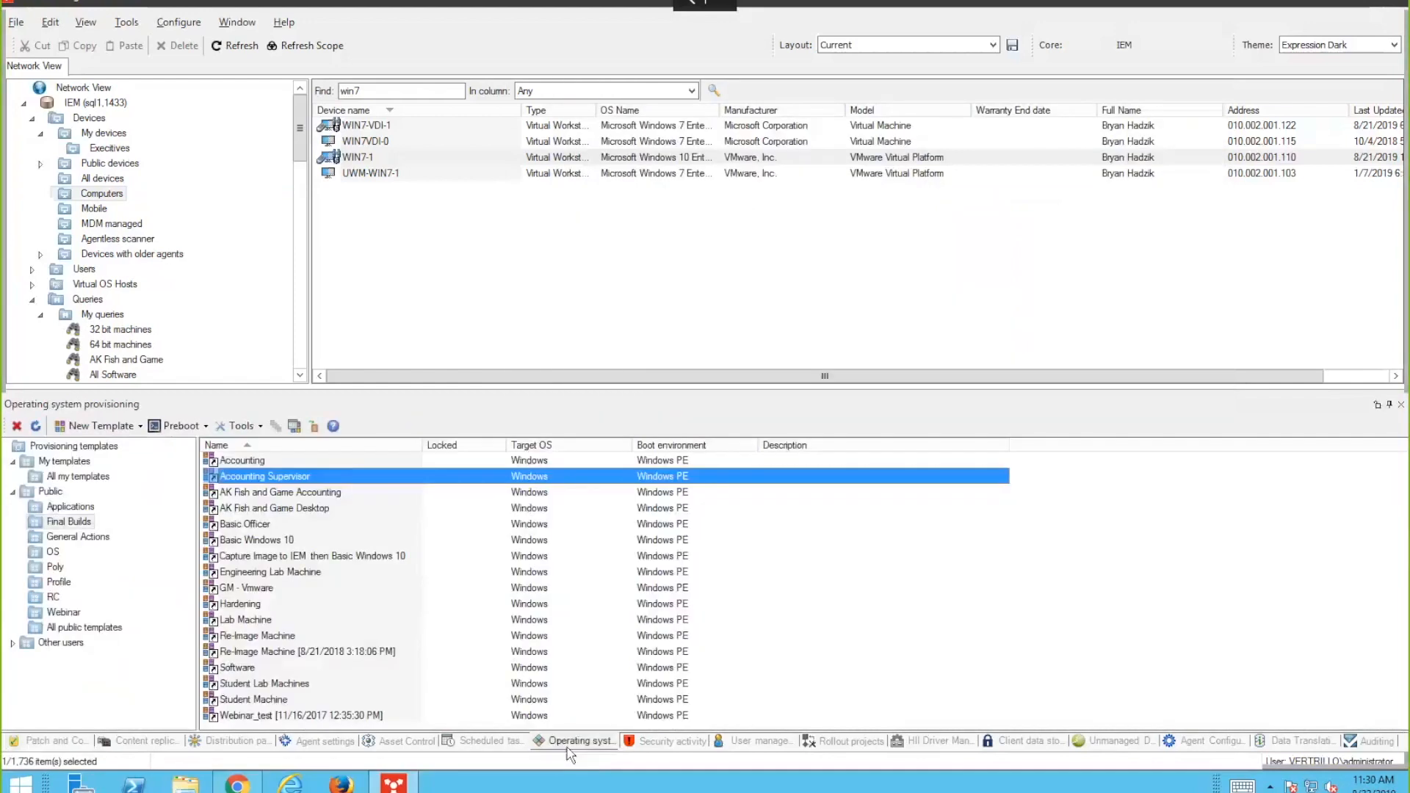
# - Open the Deploy Win 10 template among the public OS templates and examine the image path of its Deploy Image action
pyautogui.click(51, 551)
pyautogui.doubleClick(266, 494)
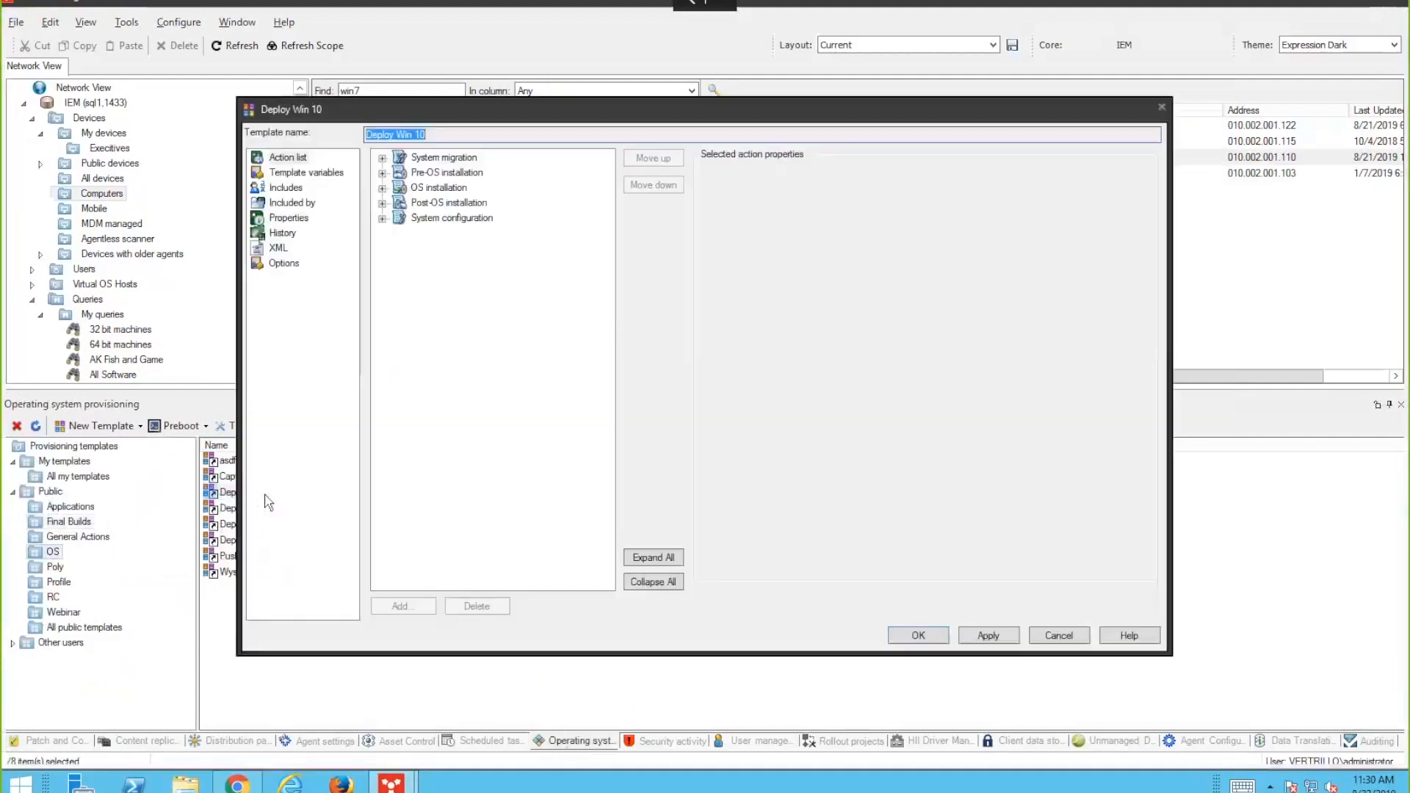
pyautogui.doubleClick(443, 188)
pyautogui.click(452, 204)
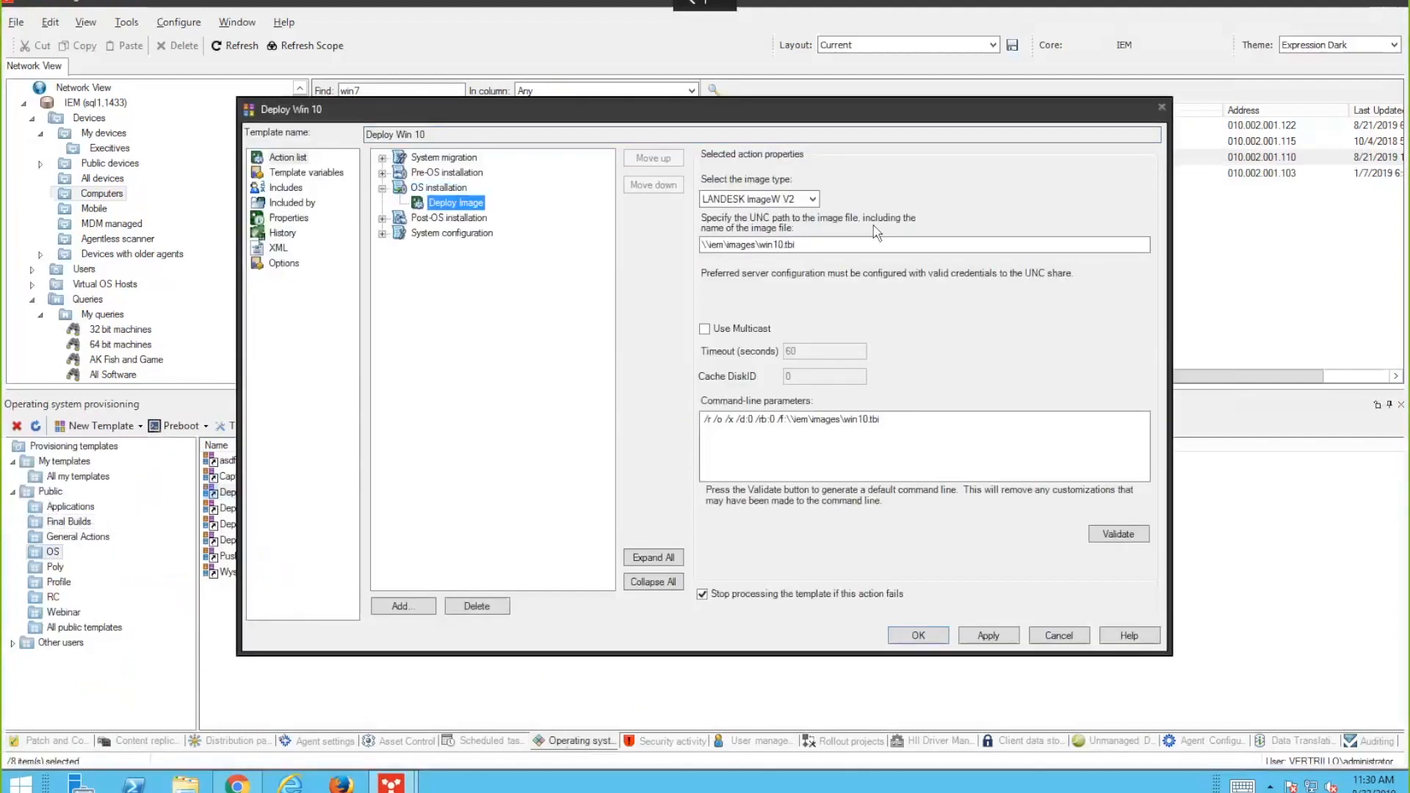
pyautogui.press('Tab')
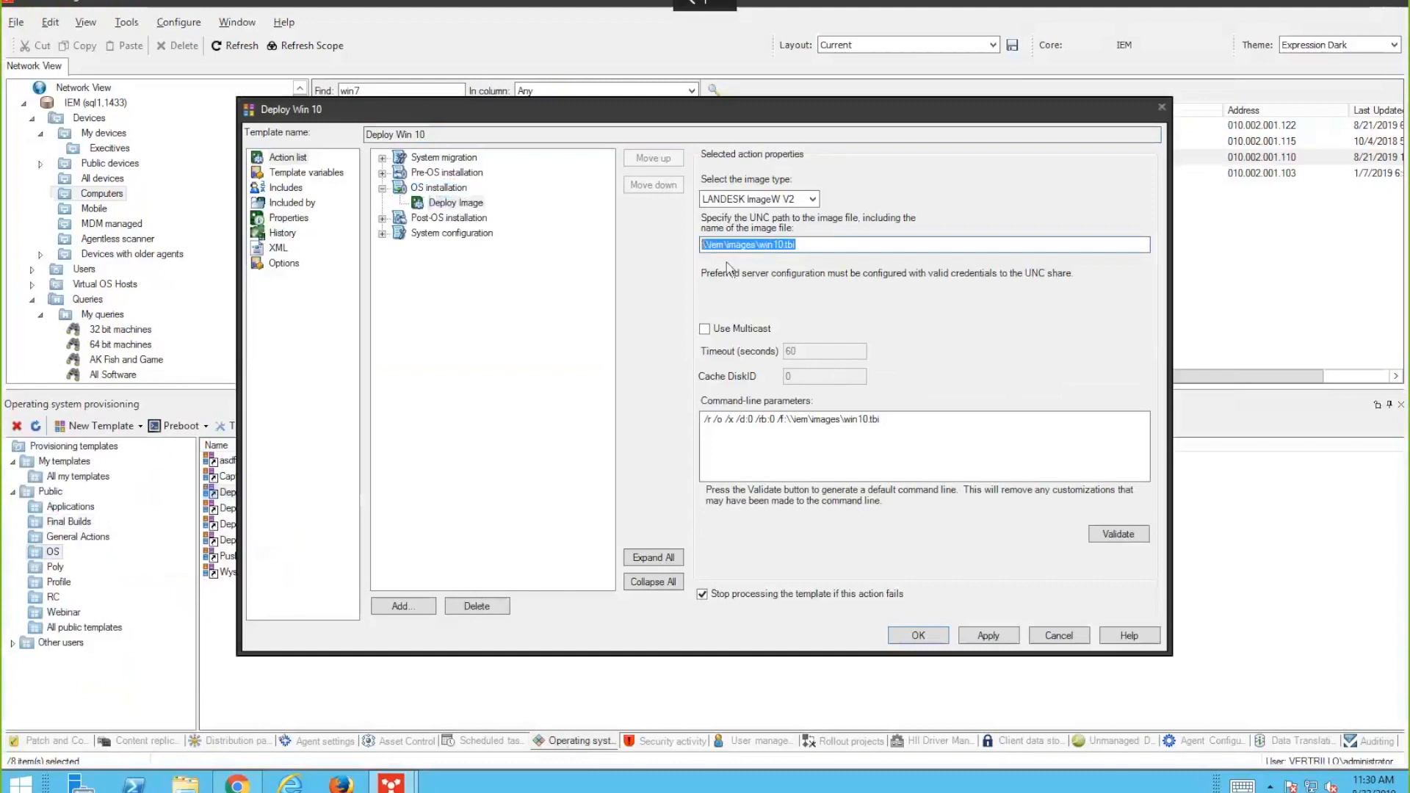
pyautogui.click(810, 245)
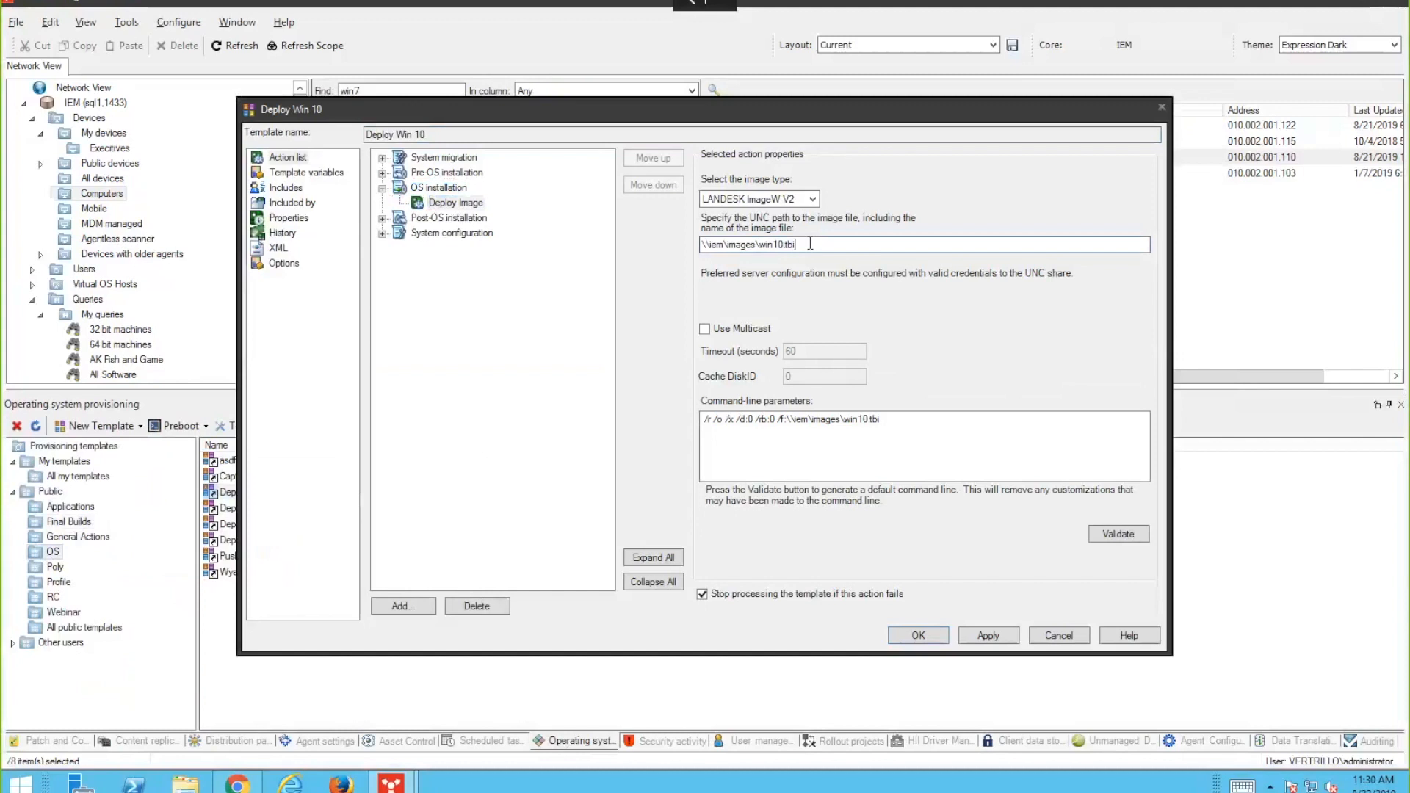
# - Examine the Hardware independent imaging action under post-OS installation, and close the Deploy Win 10 template without changes
pyautogui.click(382, 218)
pyautogui.click(476, 264)
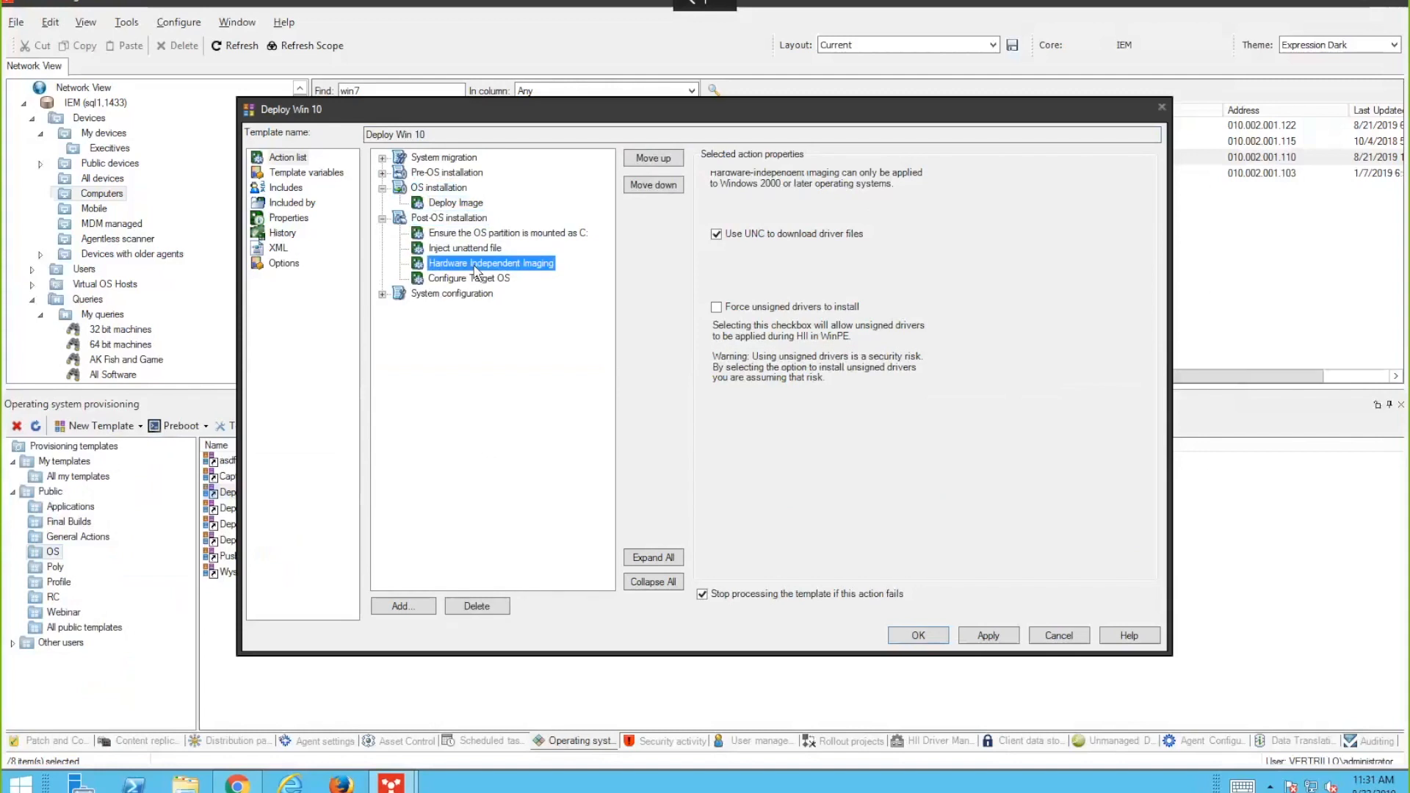
pyautogui.click(1062, 638)
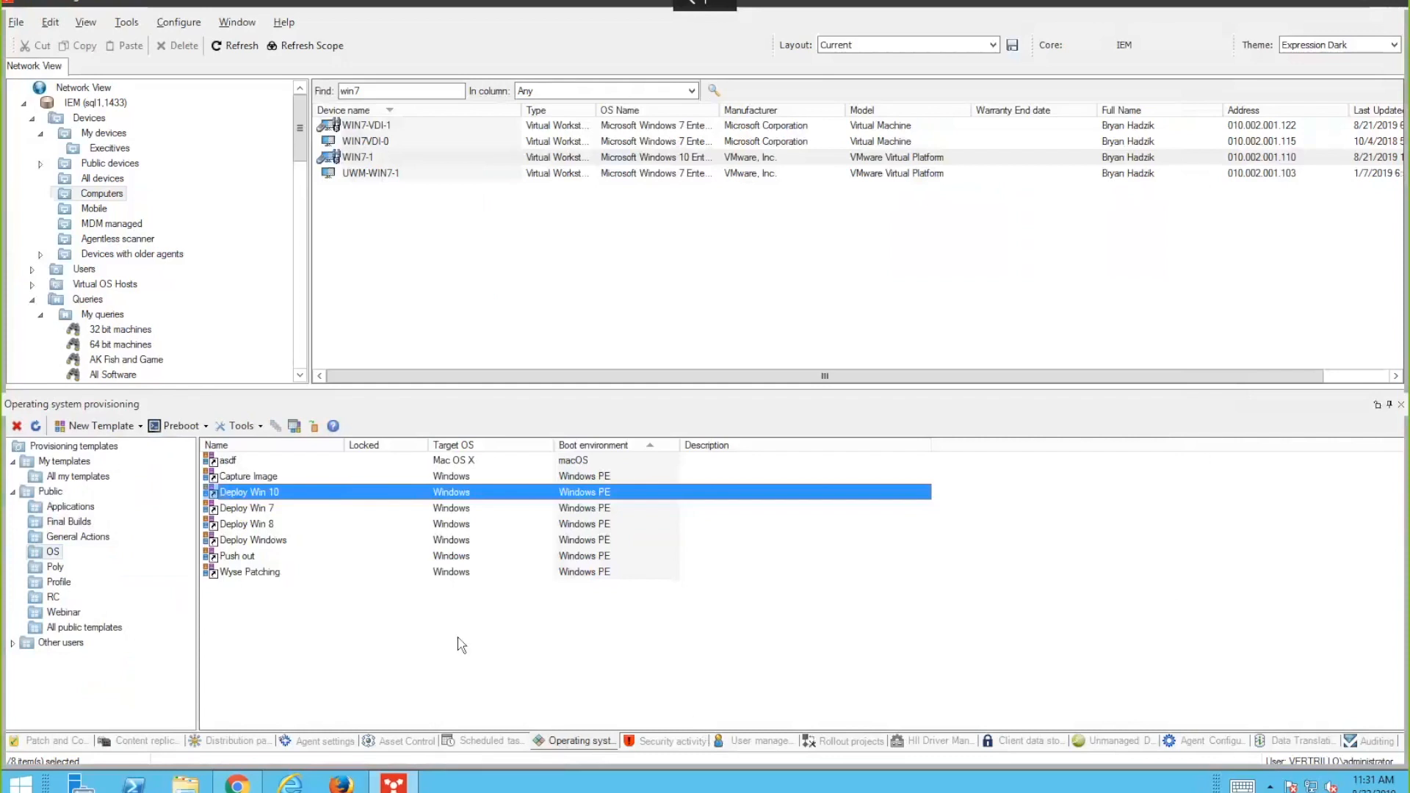
# - Open the inventory of the MDM managed iPad in an enlarged window, examine its software packages, and close the inventory
pyautogui.click(110, 224)
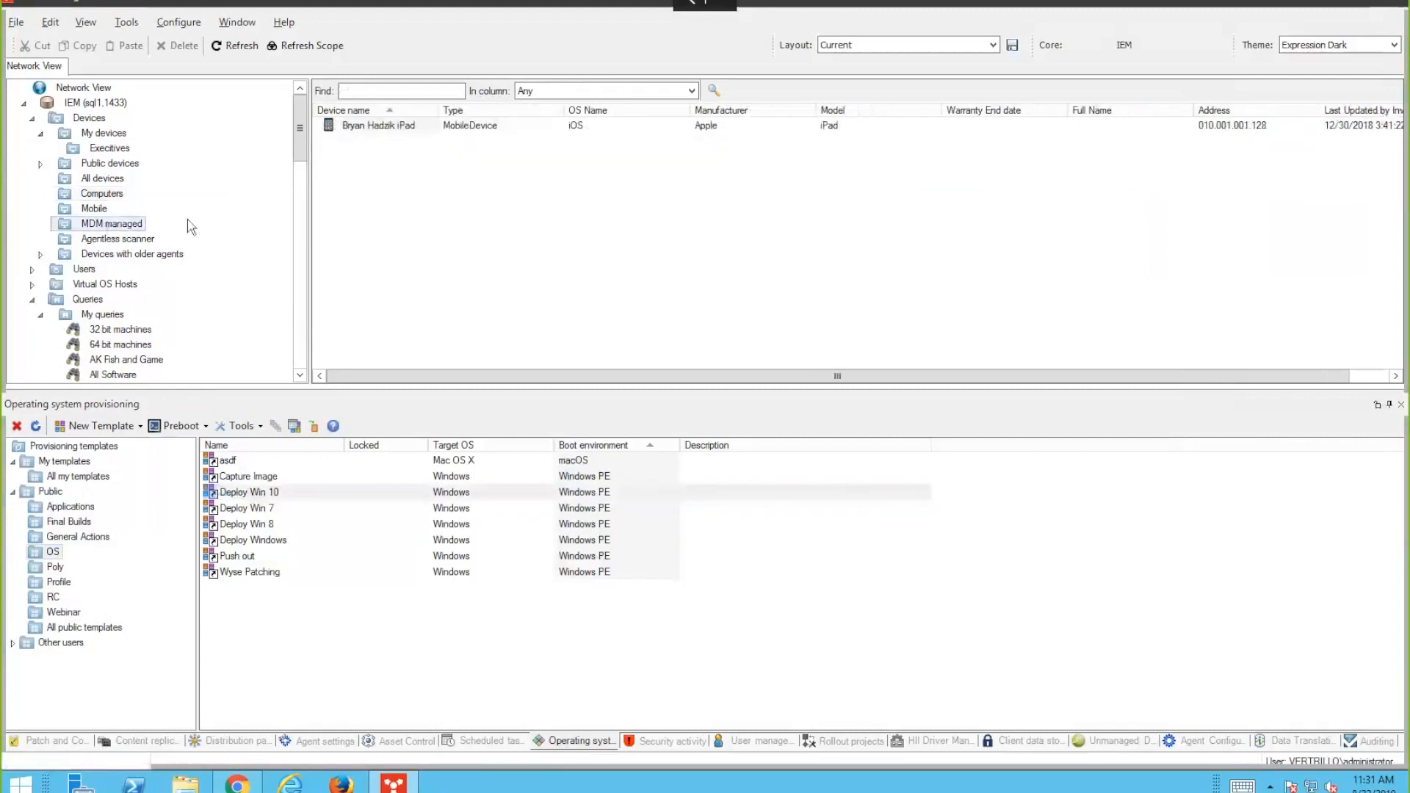
pyautogui.doubleClick(381, 128)
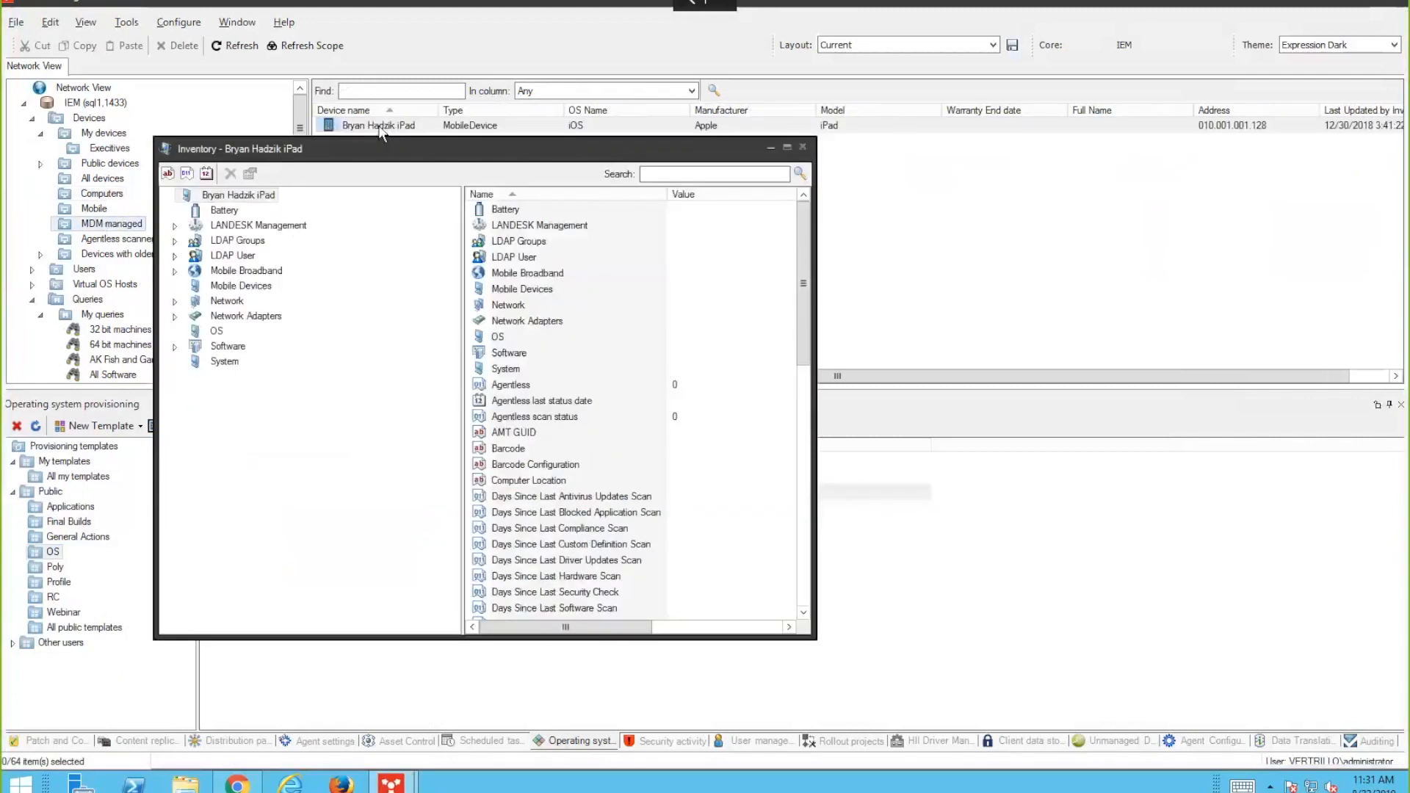
pyautogui.moveTo(408, 144); pyautogui.dragTo(414, 67)
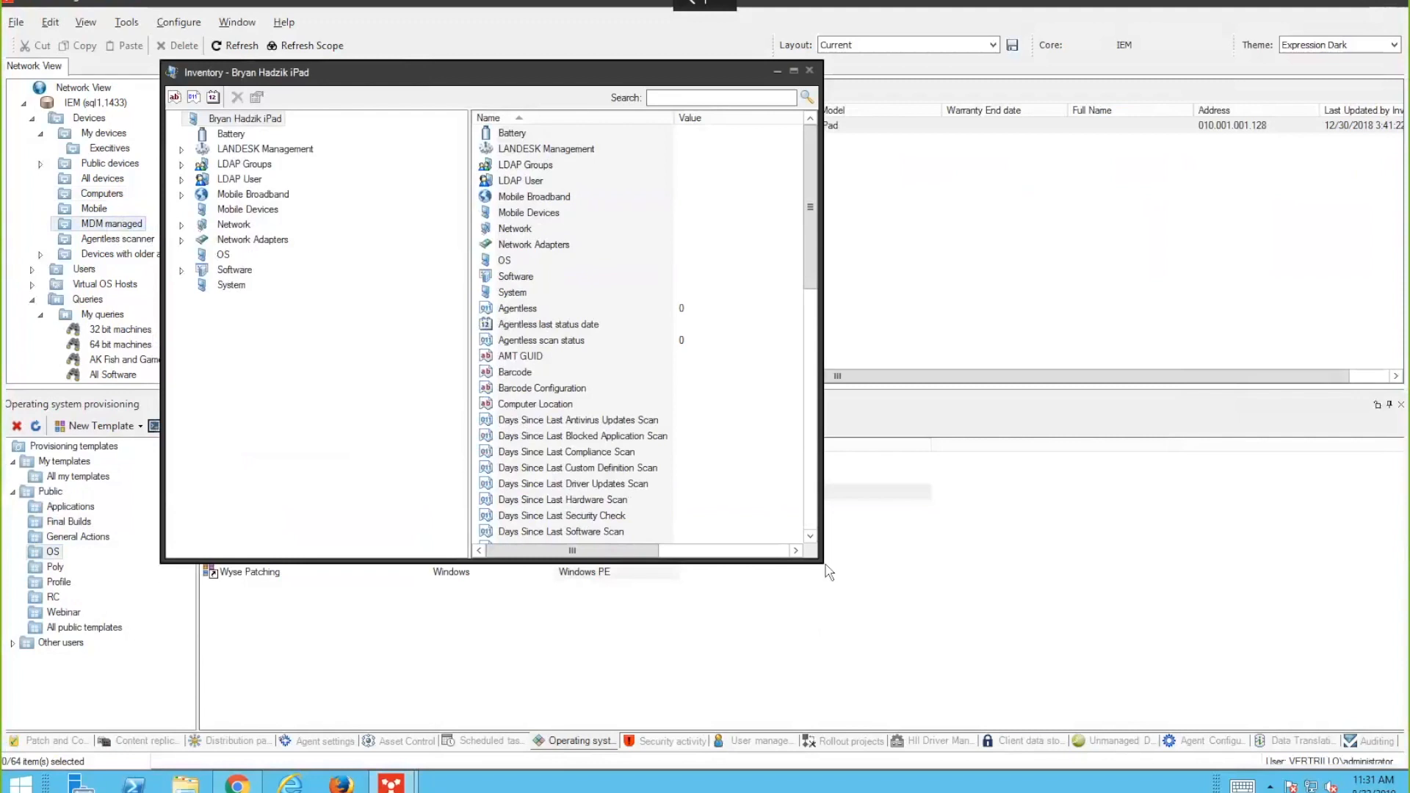
pyautogui.moveTo(821, 561); pyautogui.dragTo(938, 680)
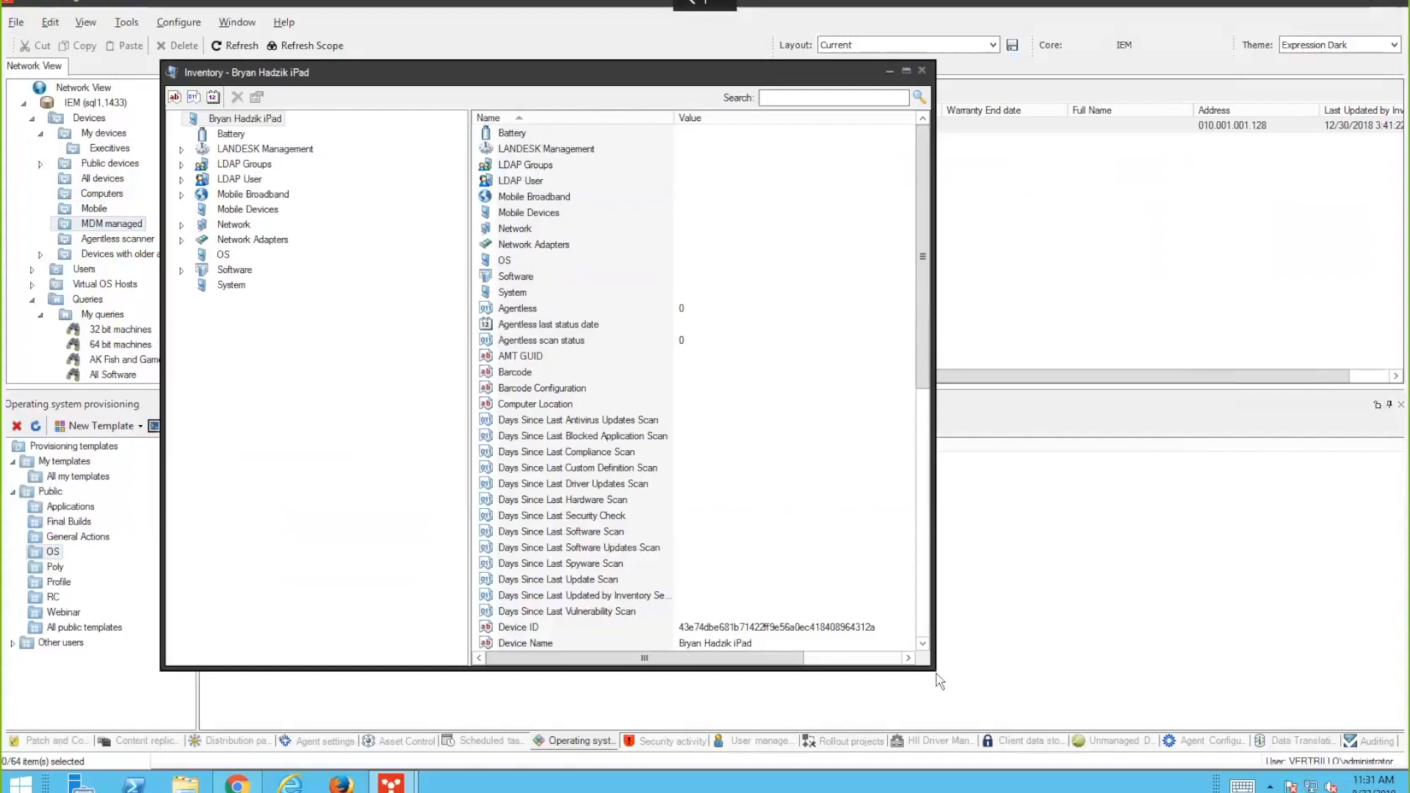
pyautogui.click(601, 500)
pyautogui.doubleClick(234, 285)
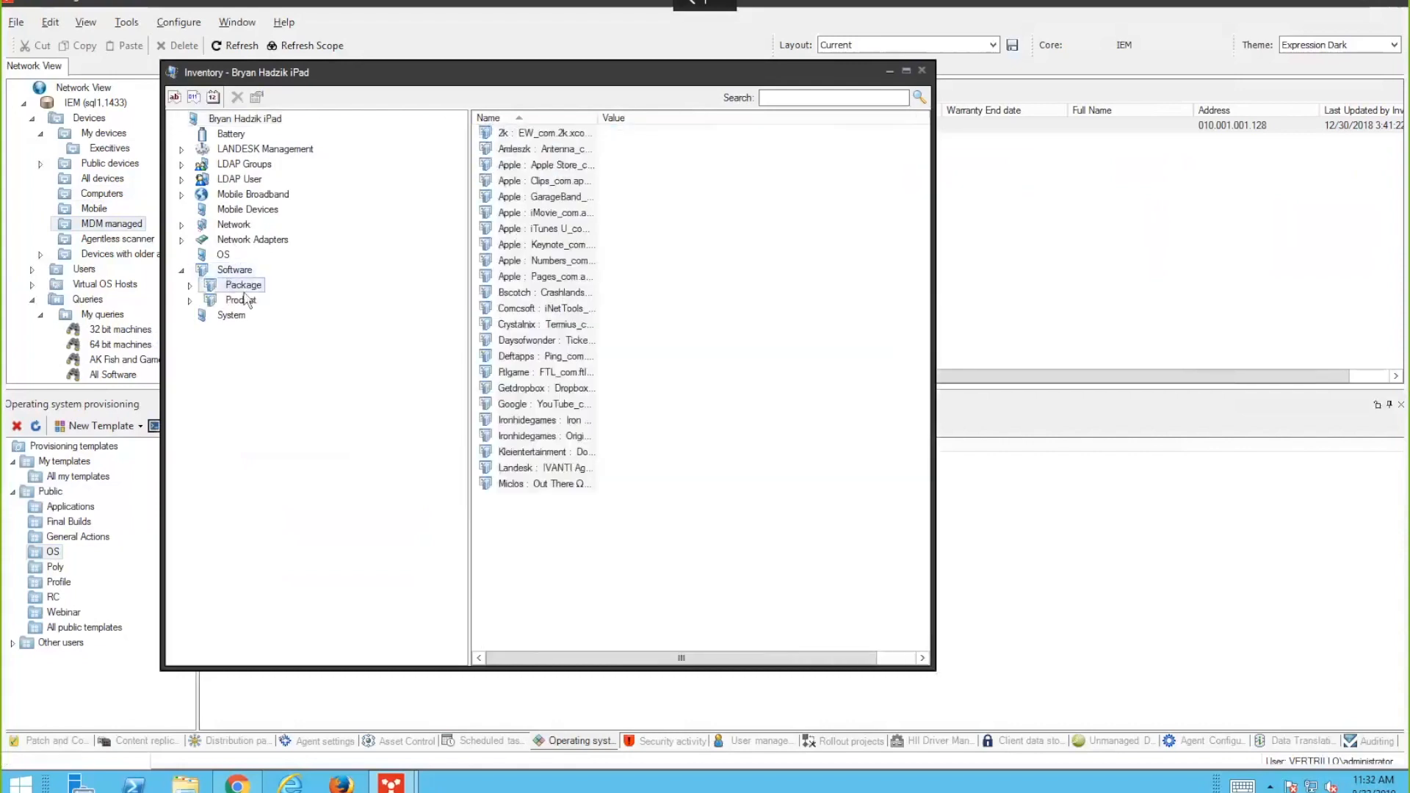
pyautogui.click(924, 71)
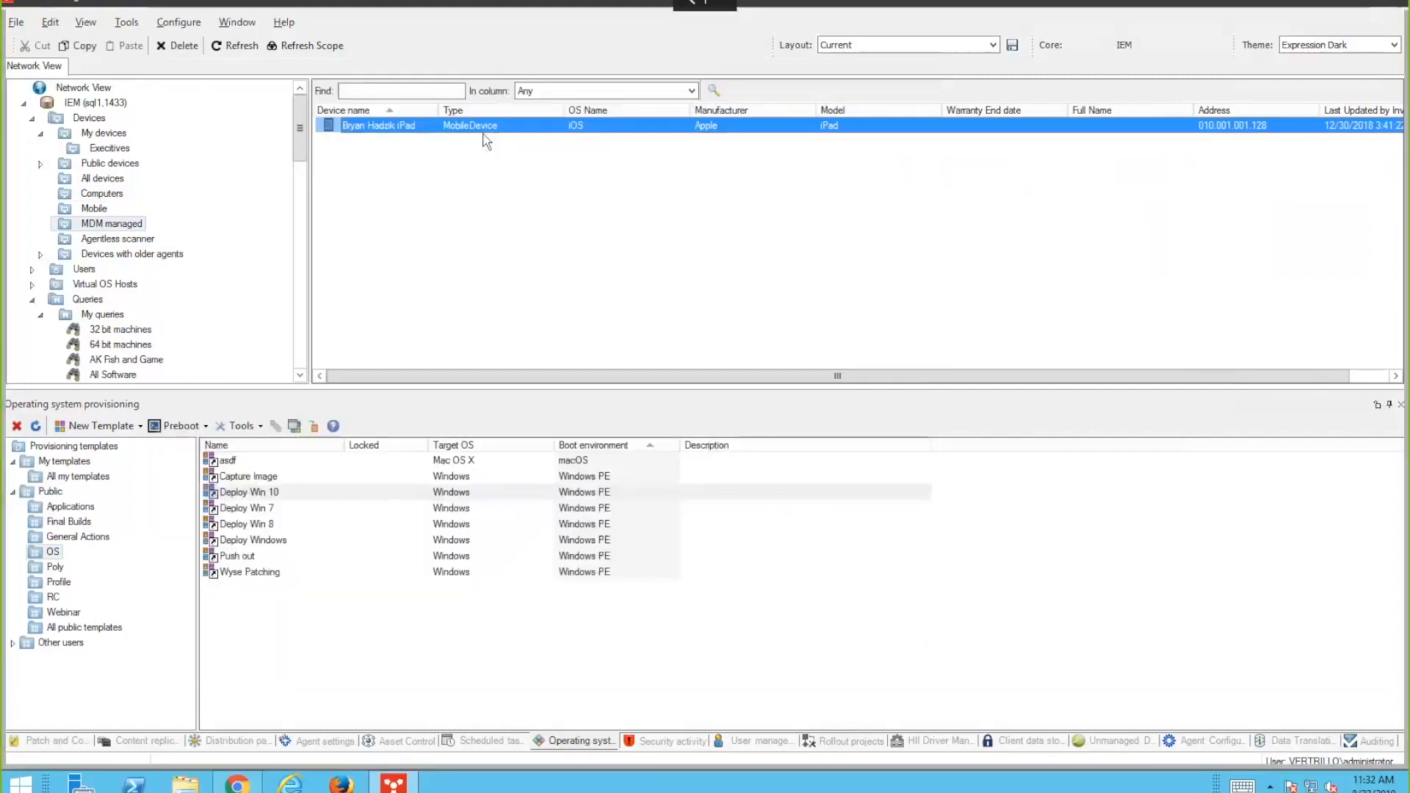
pyautogui.rightClick(367, 125)
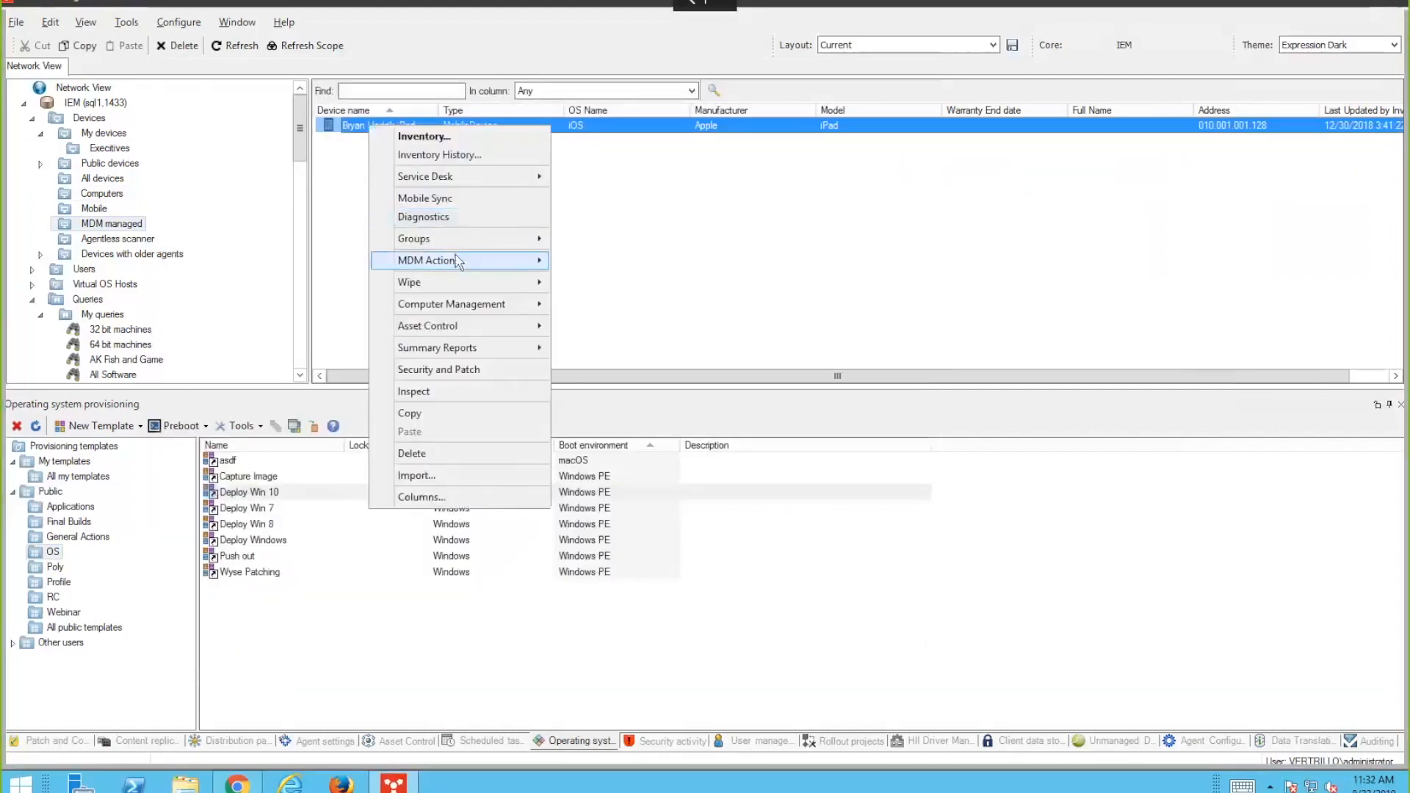
pyautogui.moveTo(462, 243)
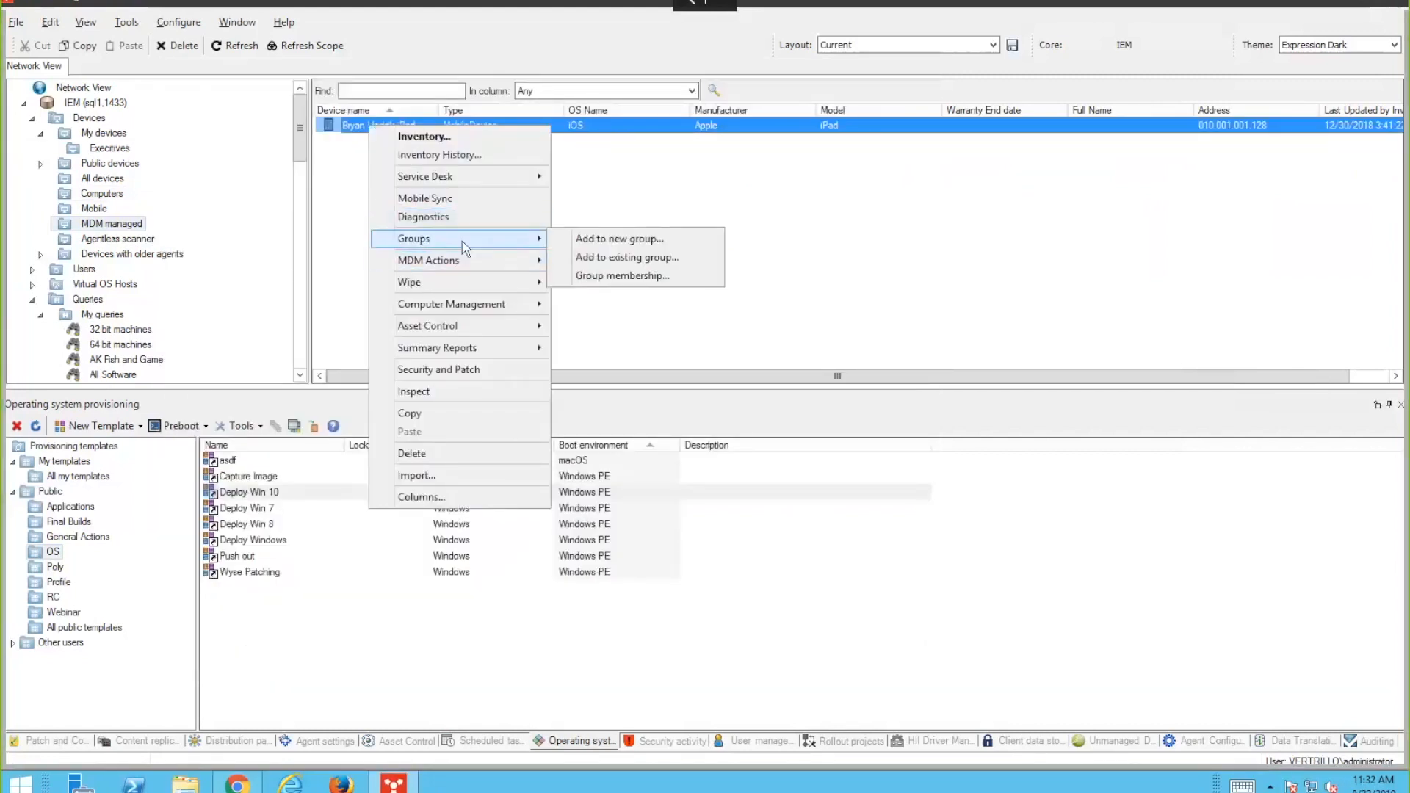
pyautogui.click(355, 664)
# - Open the Sales profile of the Sales Department mobile iOS configuration in the agent settings, and examine its passcode and assessment restriction payloads
pyautogui.click(317, 741)
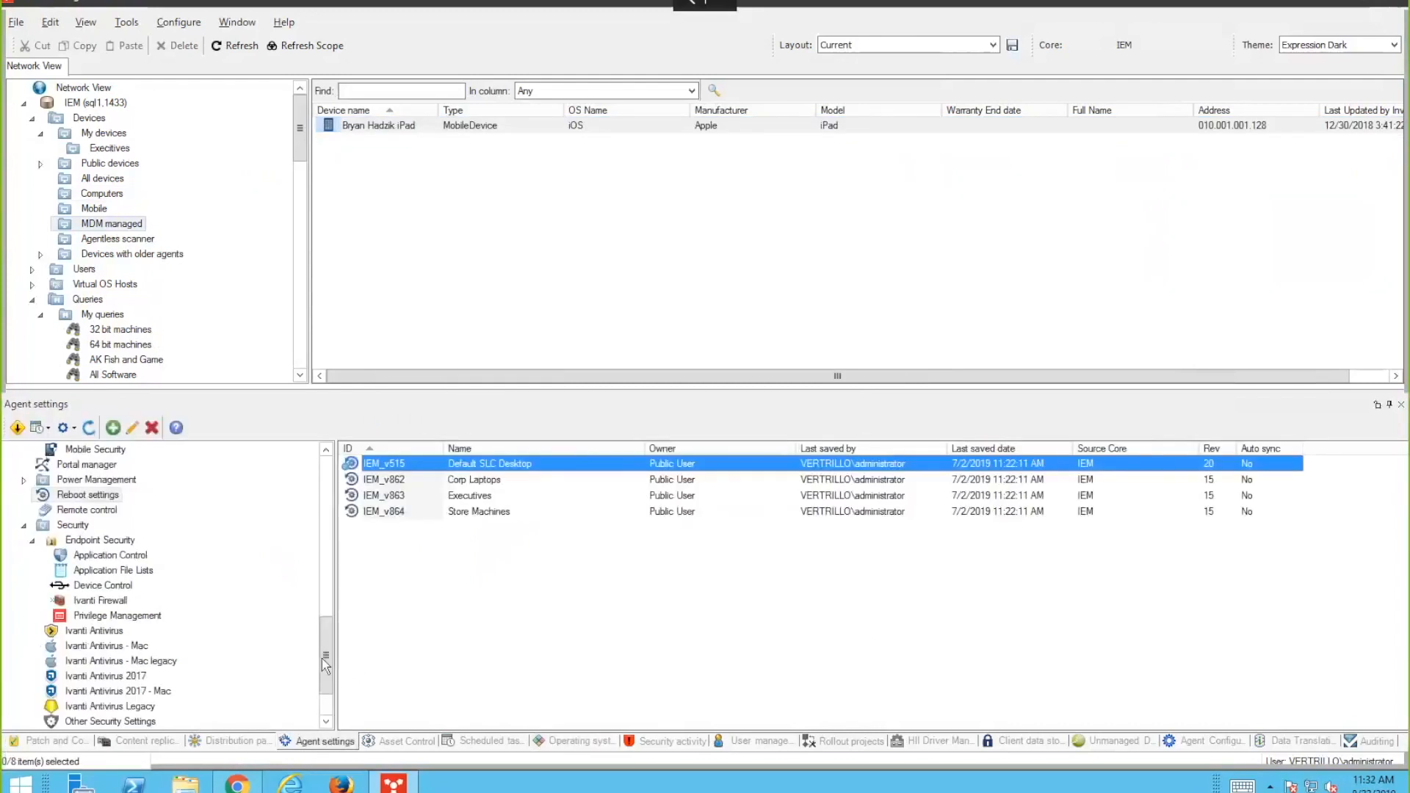
pyautogui.scroll(5, 327, 665)
pyautogui.click(112, 661)
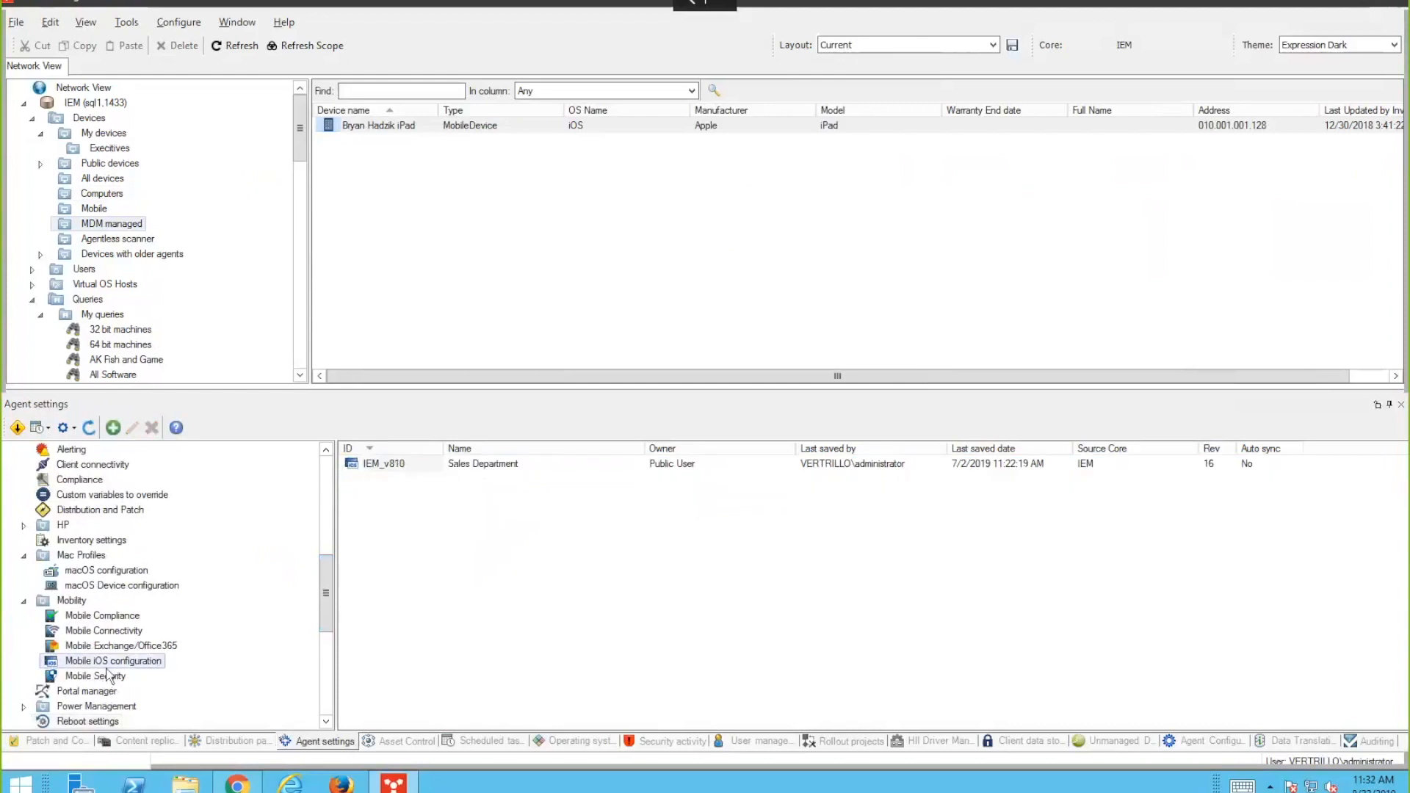
pyautogui.doubleClick(390, 461)
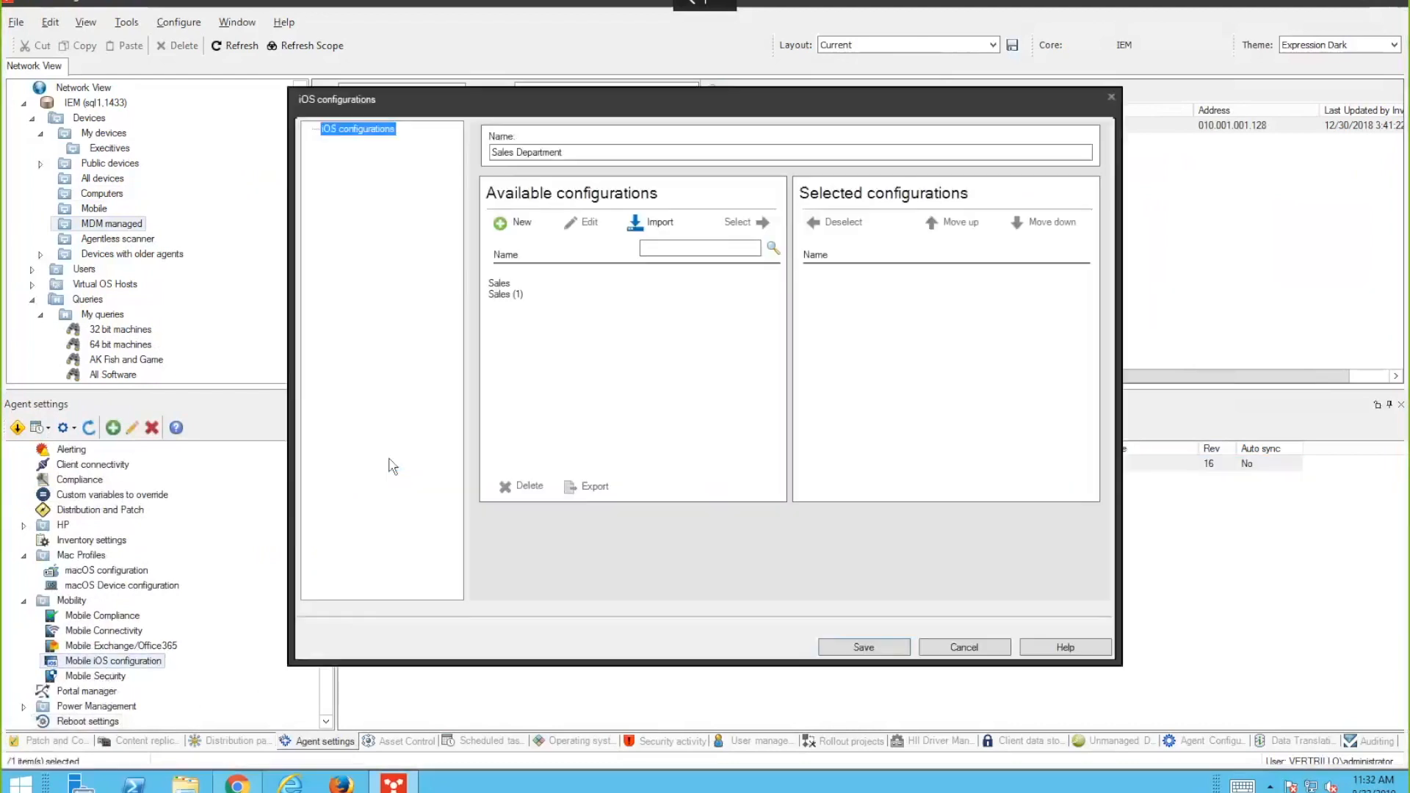
pyautogui.click(544, 284)
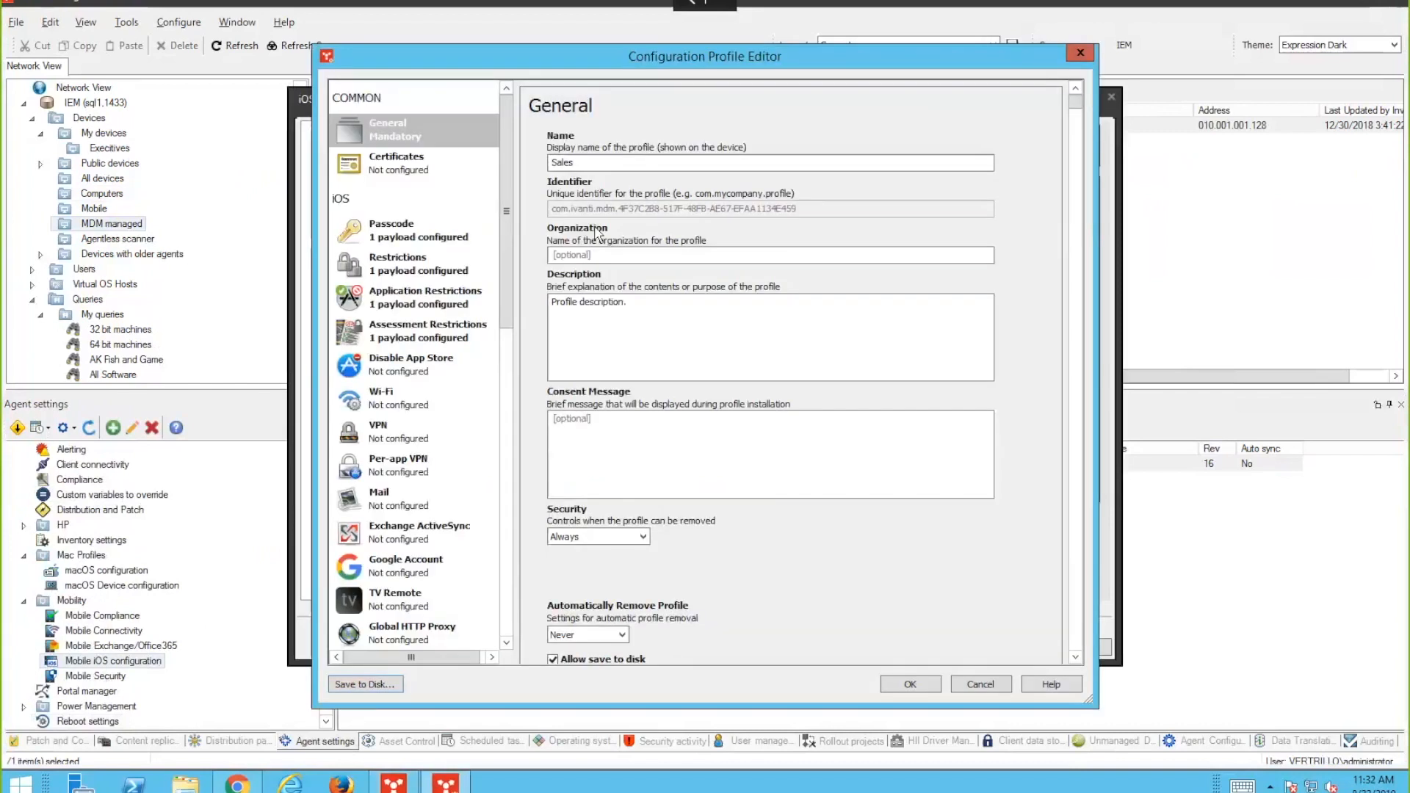
pyautogui.click(393, 242)
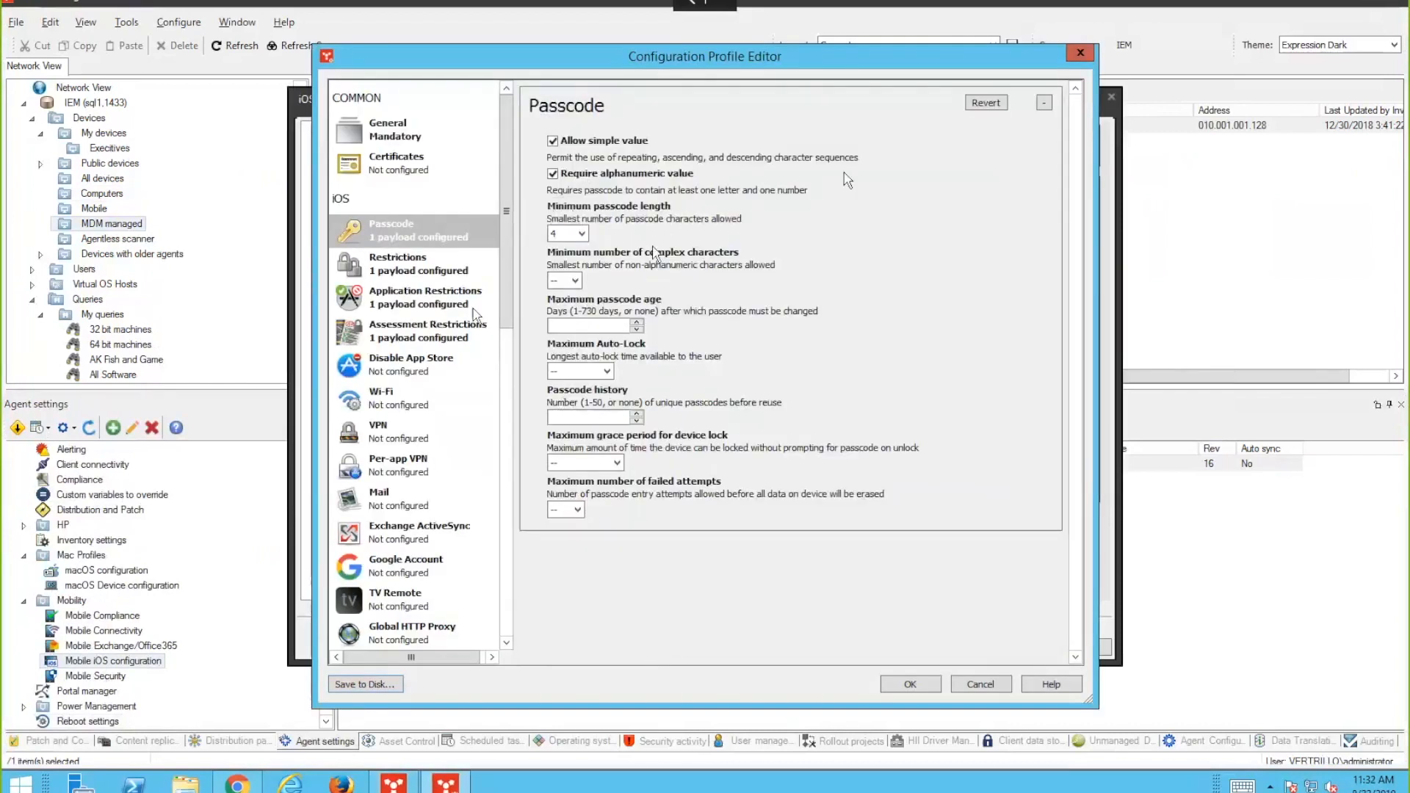
pyautogui.click(430, 335)
# - Try adding Wi-Fi, Mail and Google Account payloads to the Sales profile, discard the changes, and close the iOS configuration
pyautogui.click(419, 401)
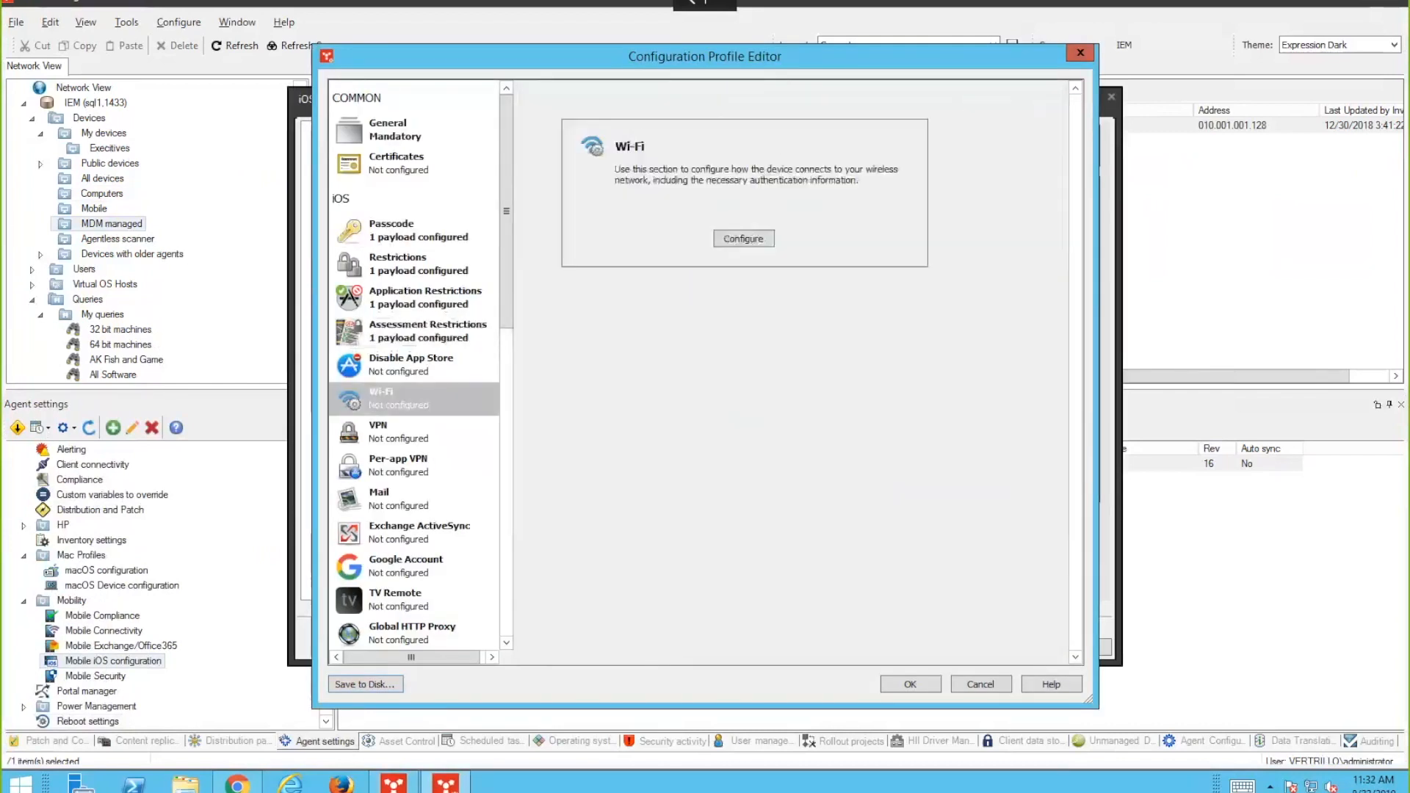
pyautogui.click(764, 239)
pyautogui.click(425, 509)
pyautogui.click(745, 238)
pyautogui.click(390, 560)
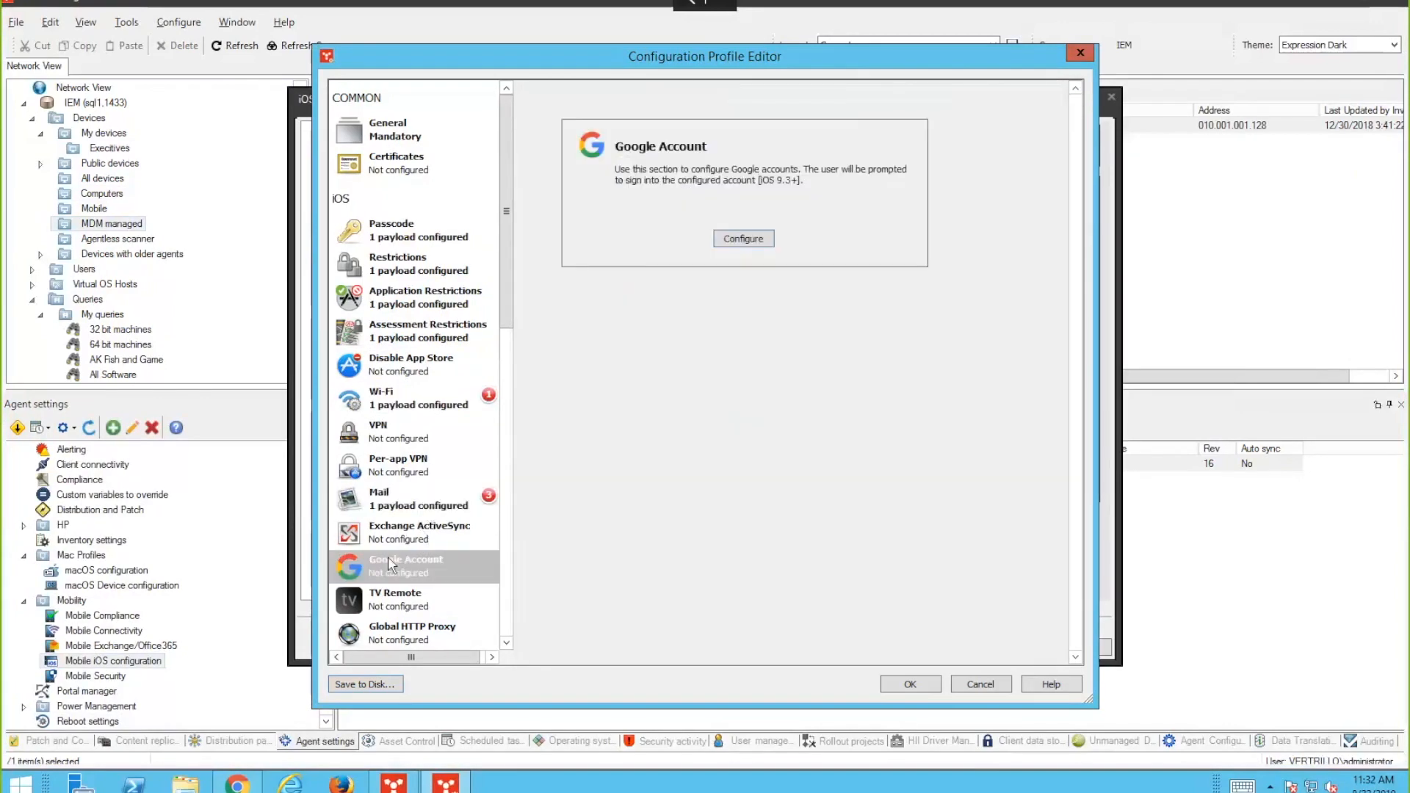
pyautogui.click(766, 236)
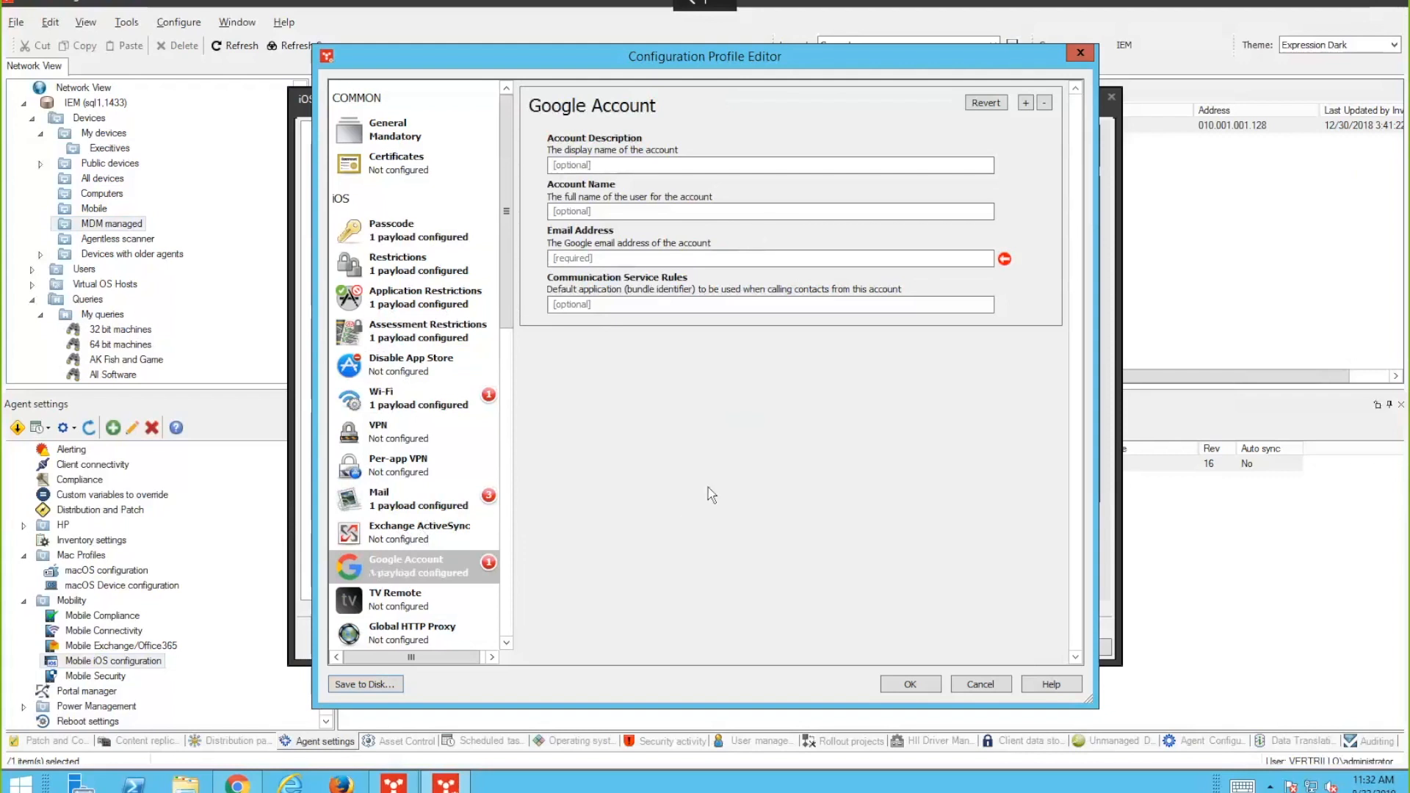
pyautogui.click(986, 683)
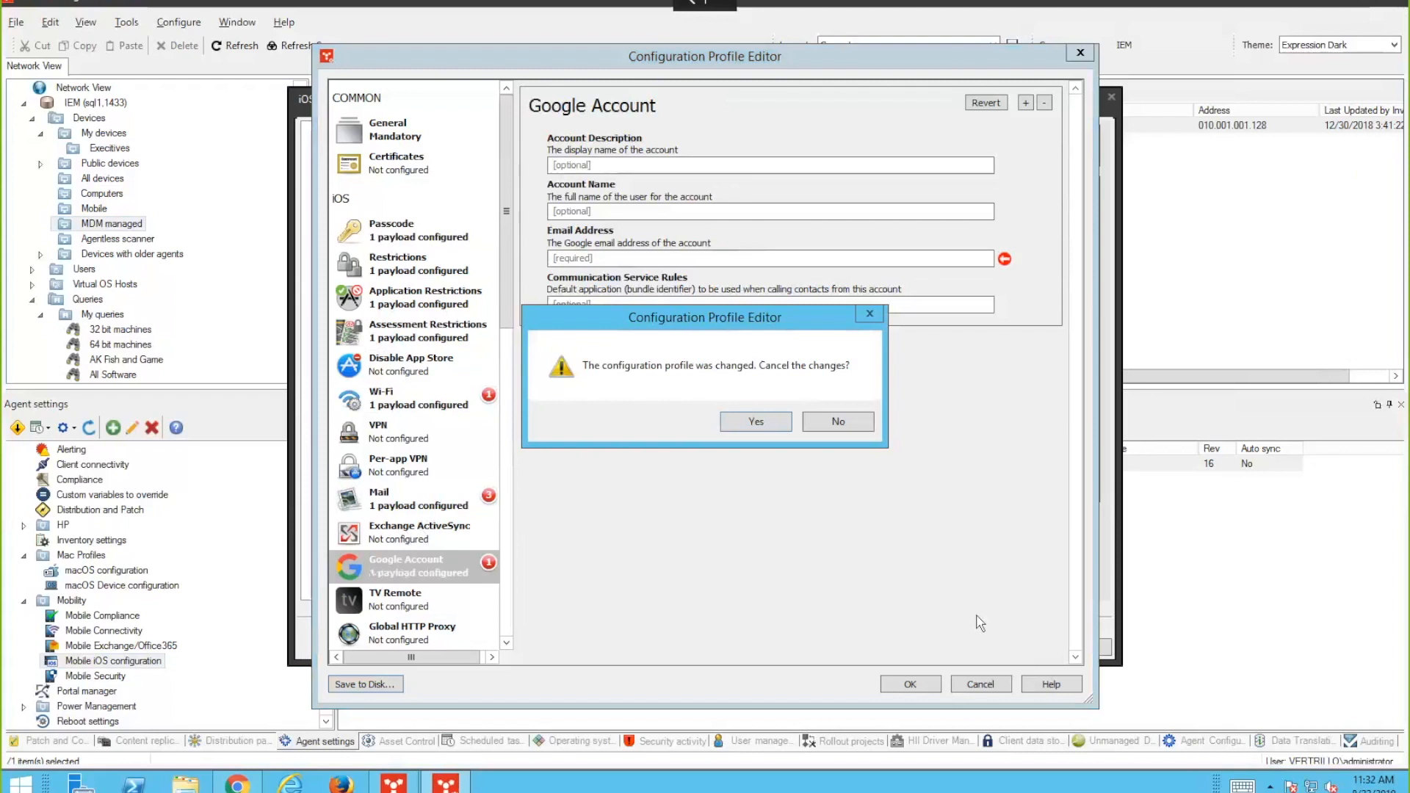
pyautogui.click(831, 416)
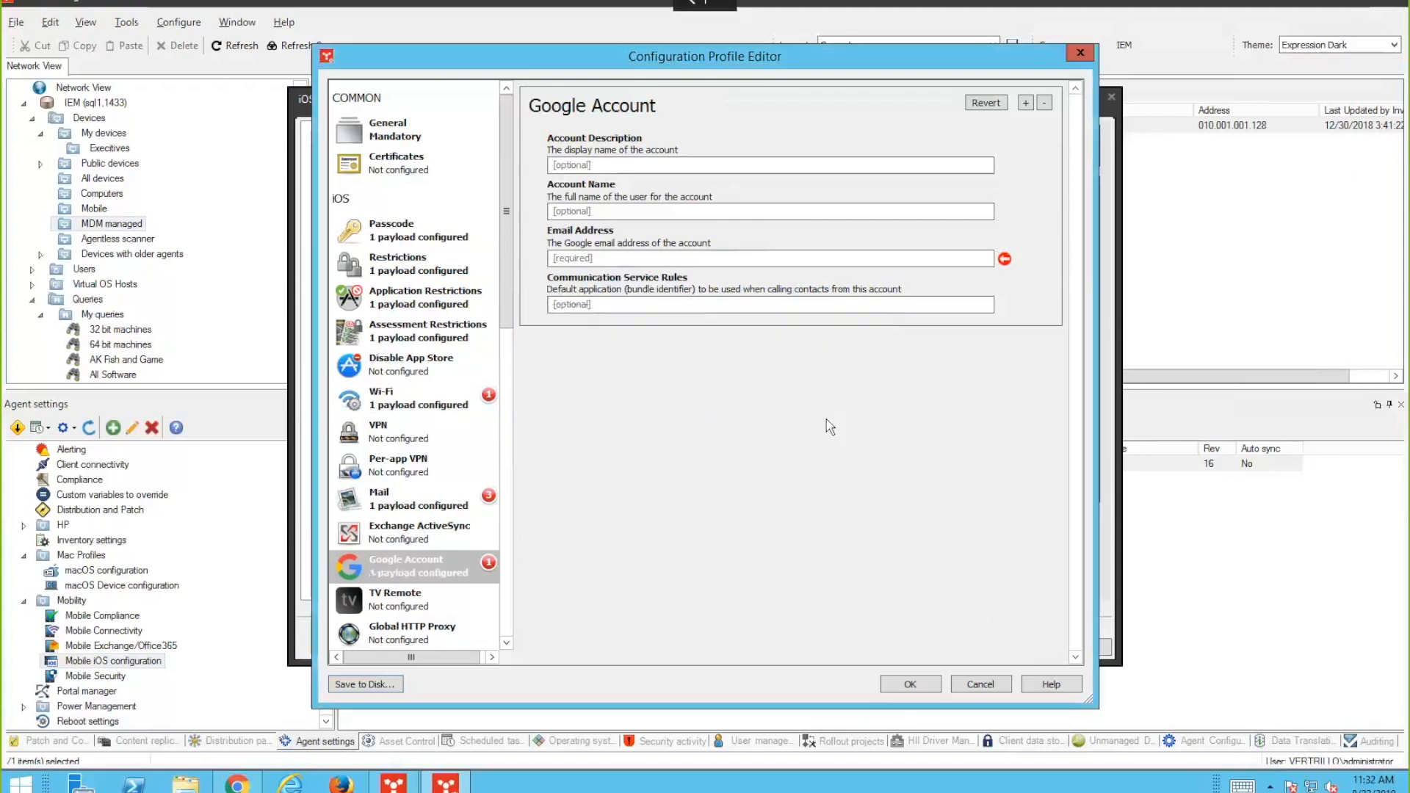
pyautogui.click(963, 685)
pyautogui.click(757, 417)
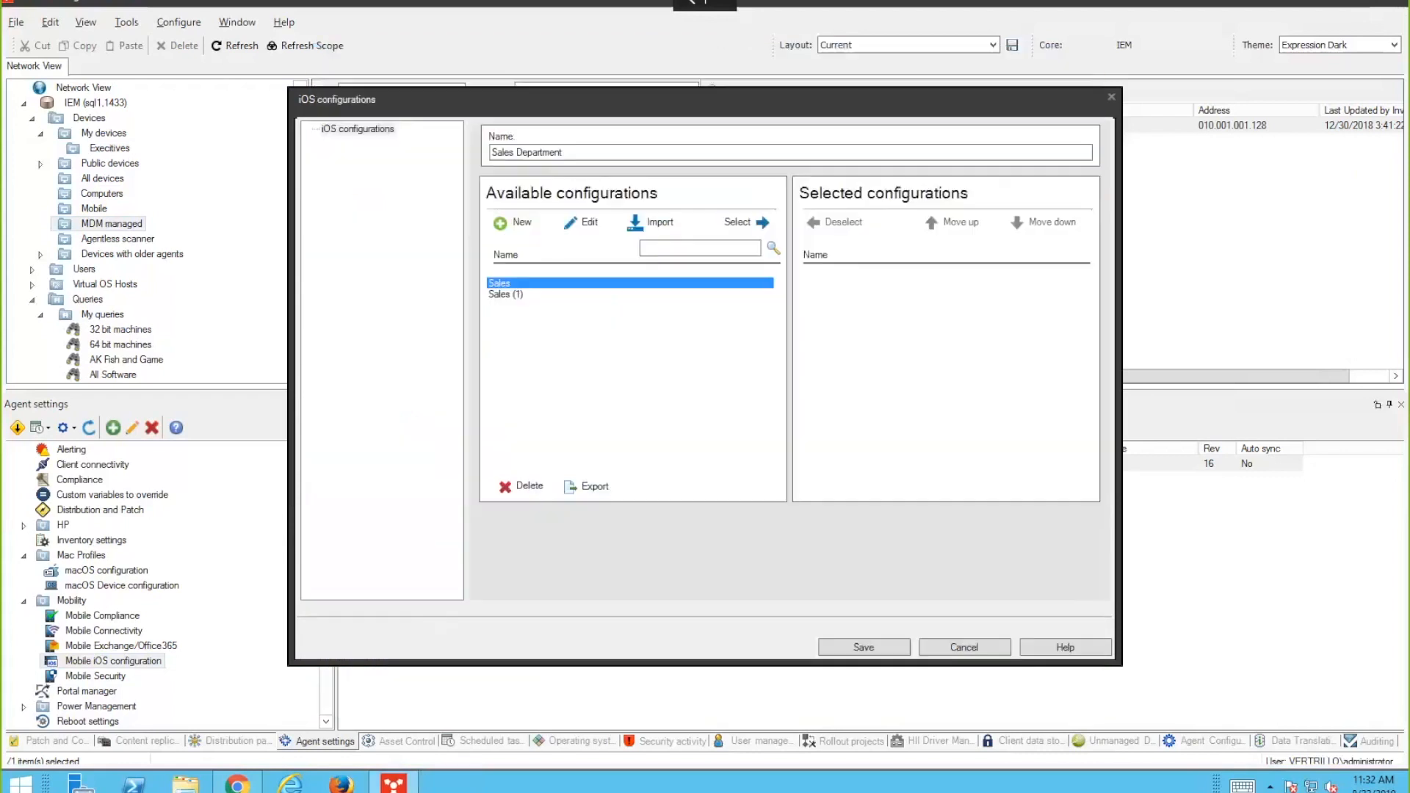
pyautogui.click(964, 649)
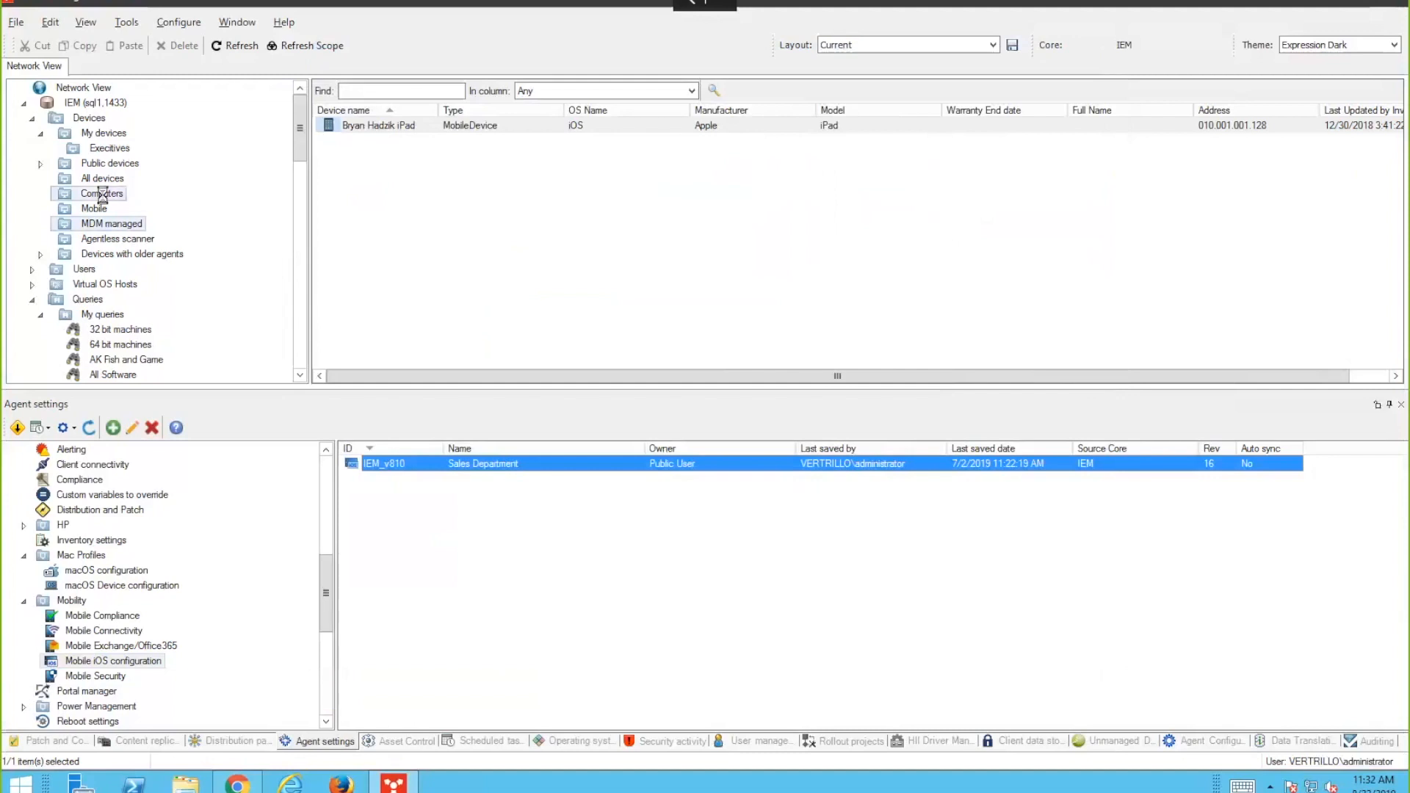
# - Open the inventory of WORK1-PC from the Computers device list
pyautogui.click(375, 206)
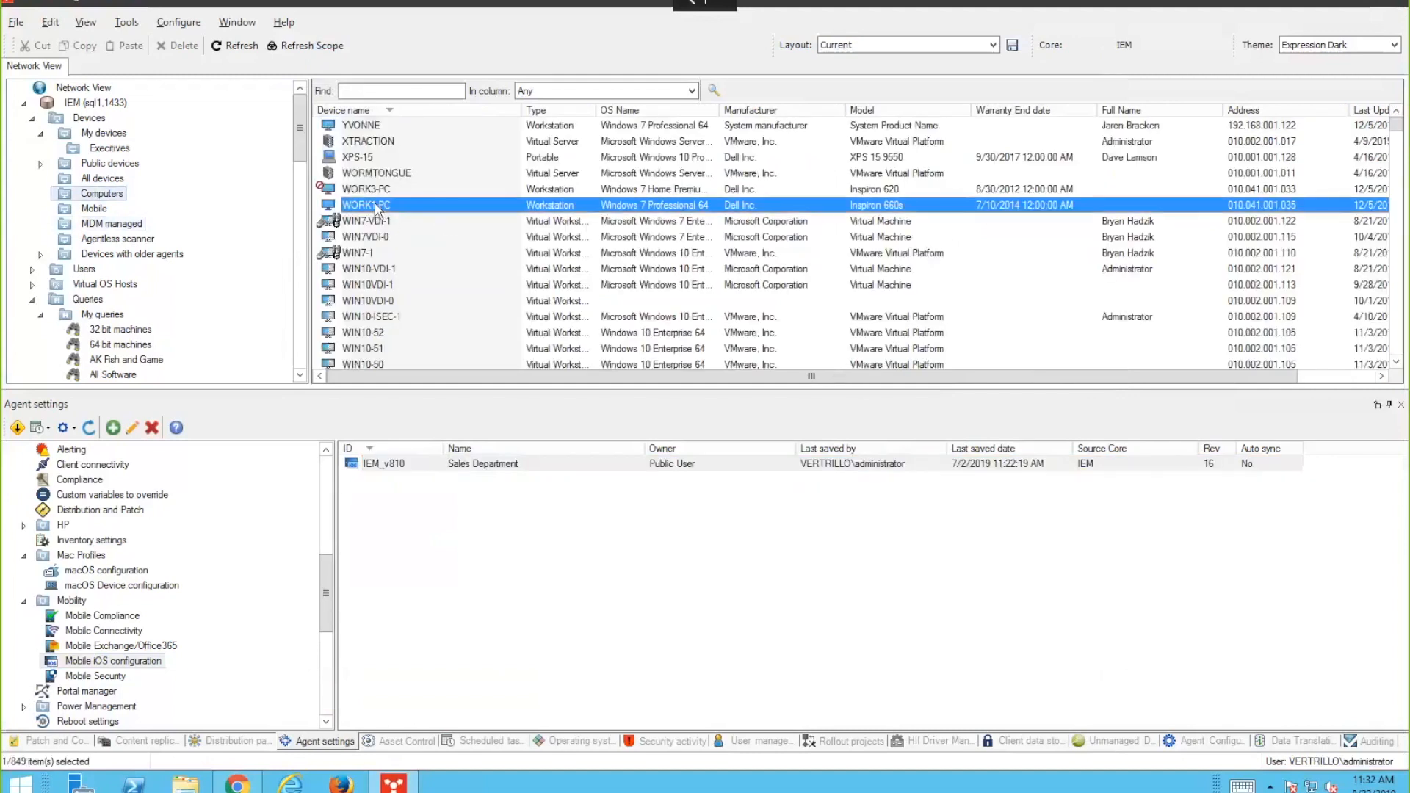
pyautogui.rightClick(375, 205)
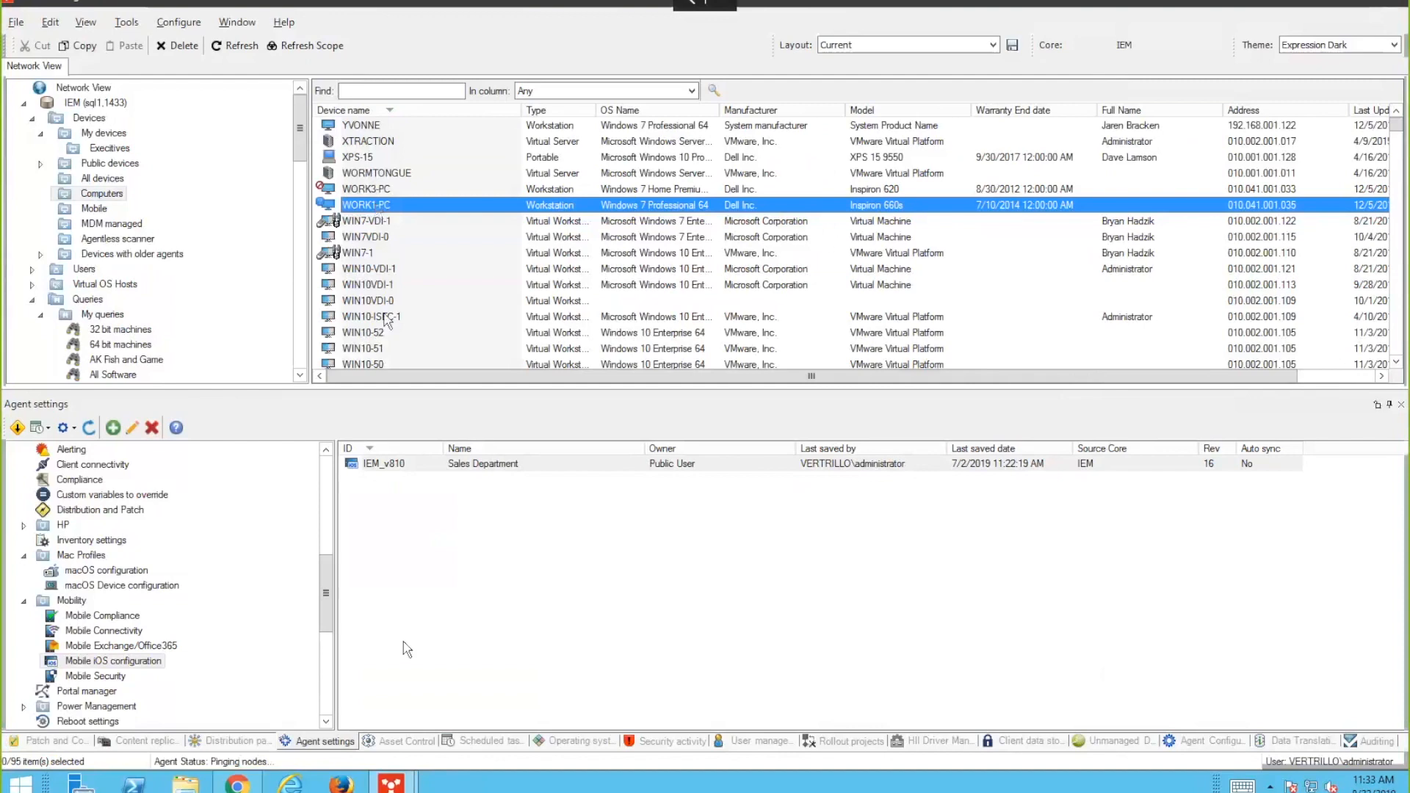
pyautogui.moveTo(392, 783)
pyautogui.click(471, 747)
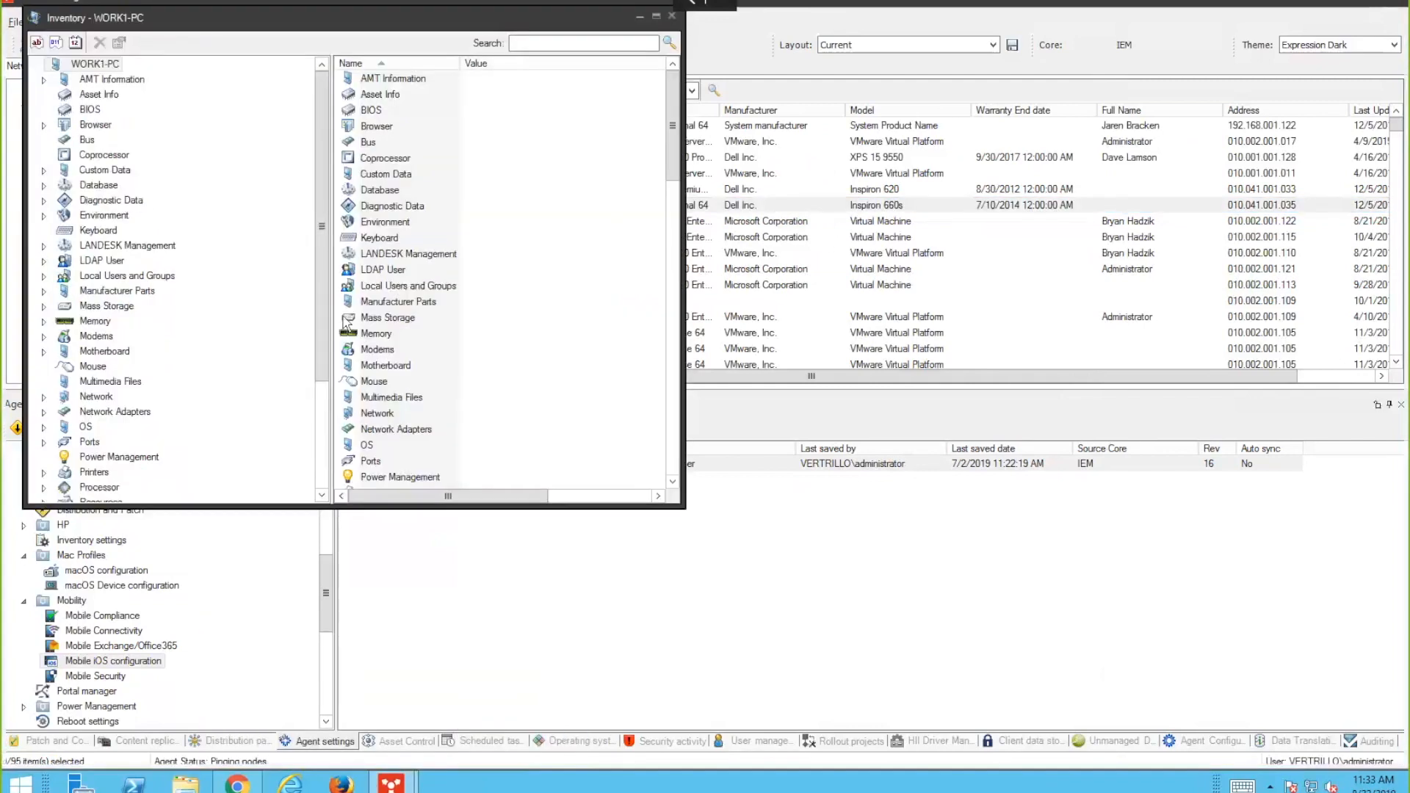
# - Examine the type and version of the WORK1-PC video adapter in an enlarged and repositioned inventory window
pyautogui.click(321, 445)
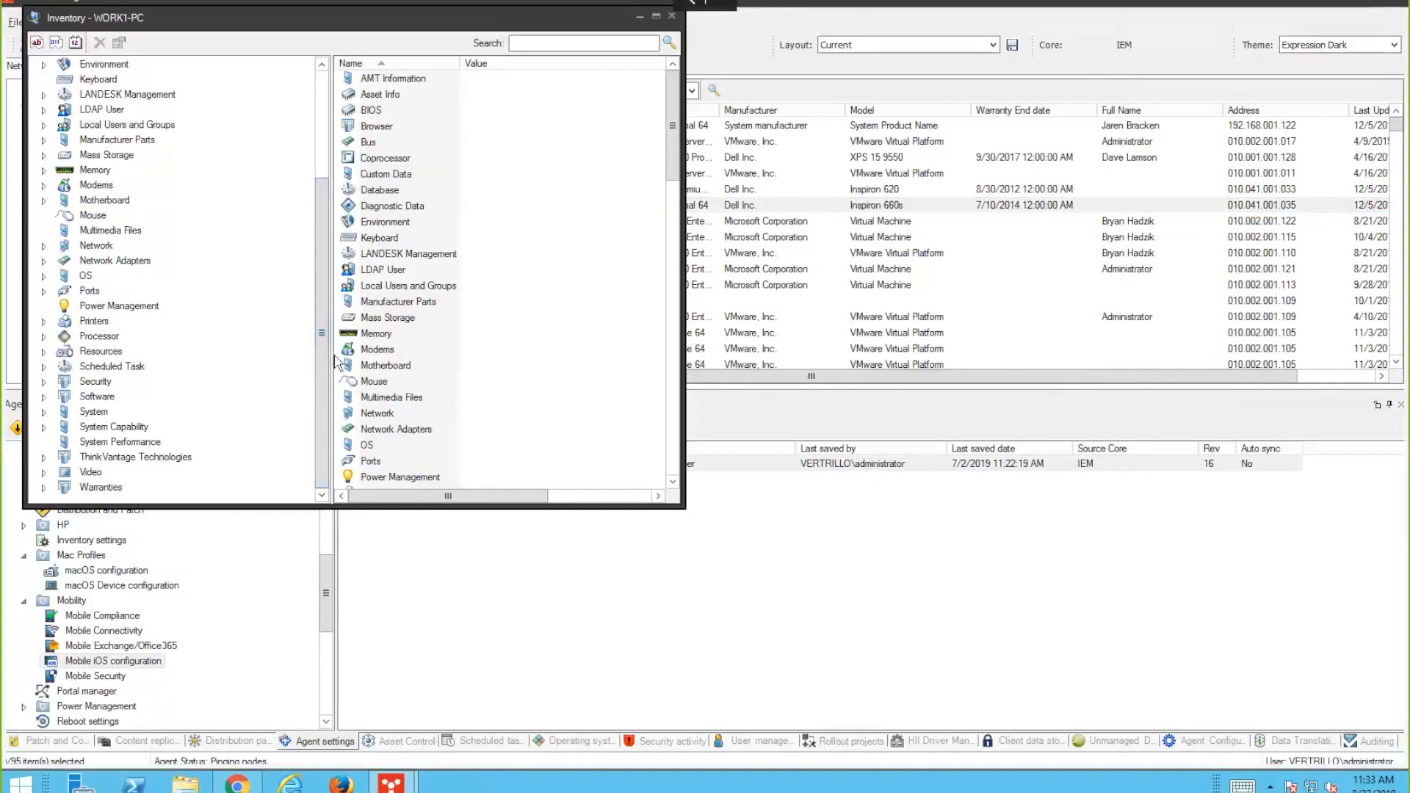
pyautogui.doubleClick(79, 473)
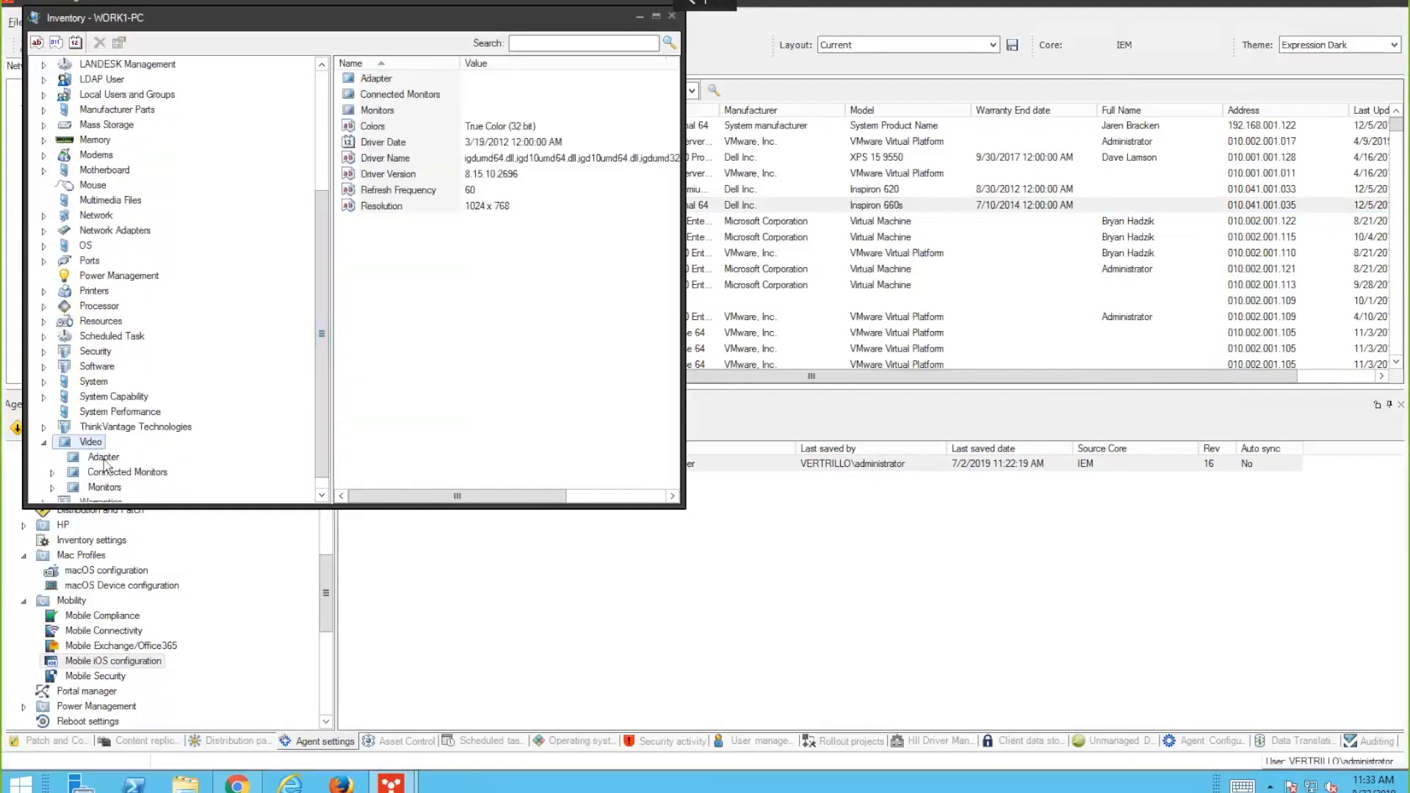
pyautogui.click(104, 458)
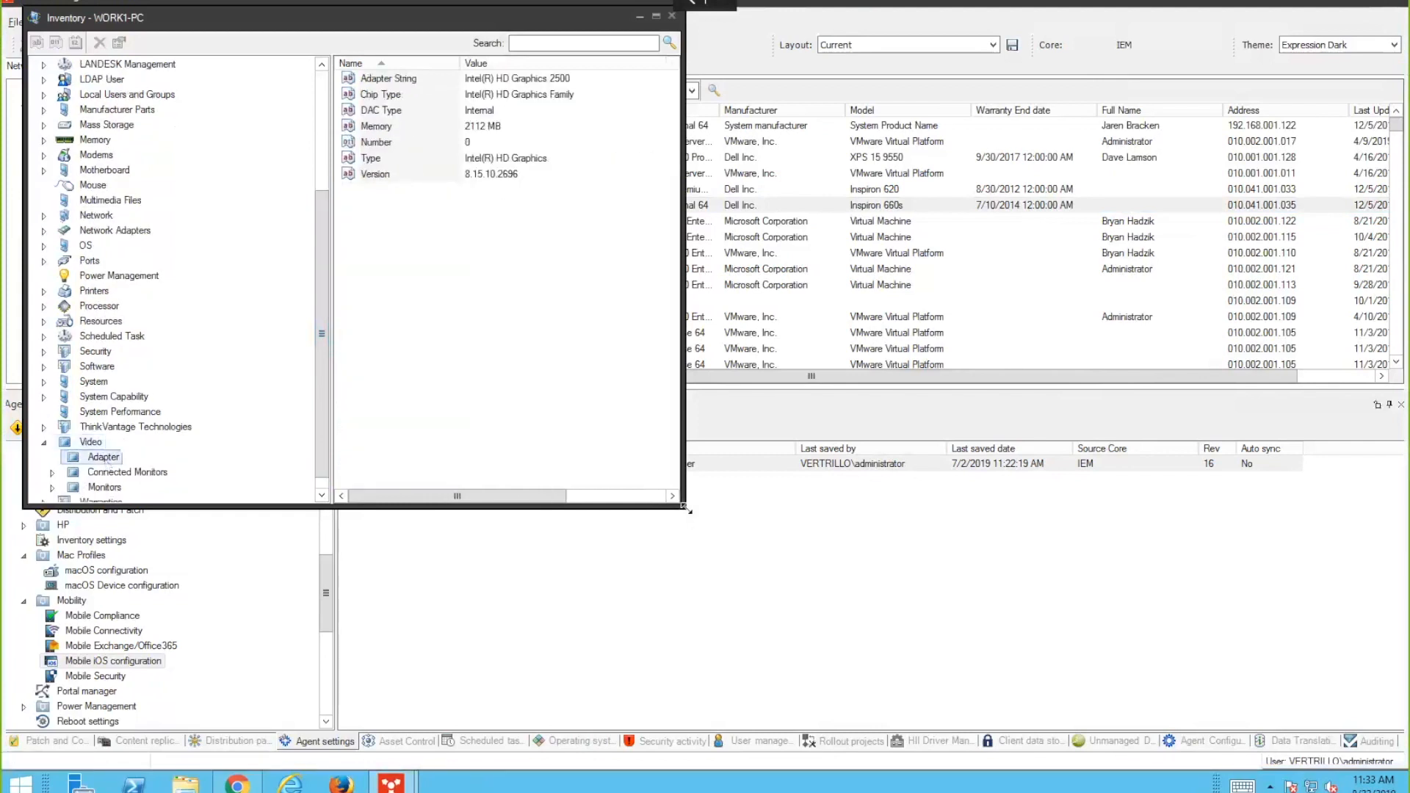
pyautogui.moveTo(684, 507); pyautogui.dragTo(751, 547)
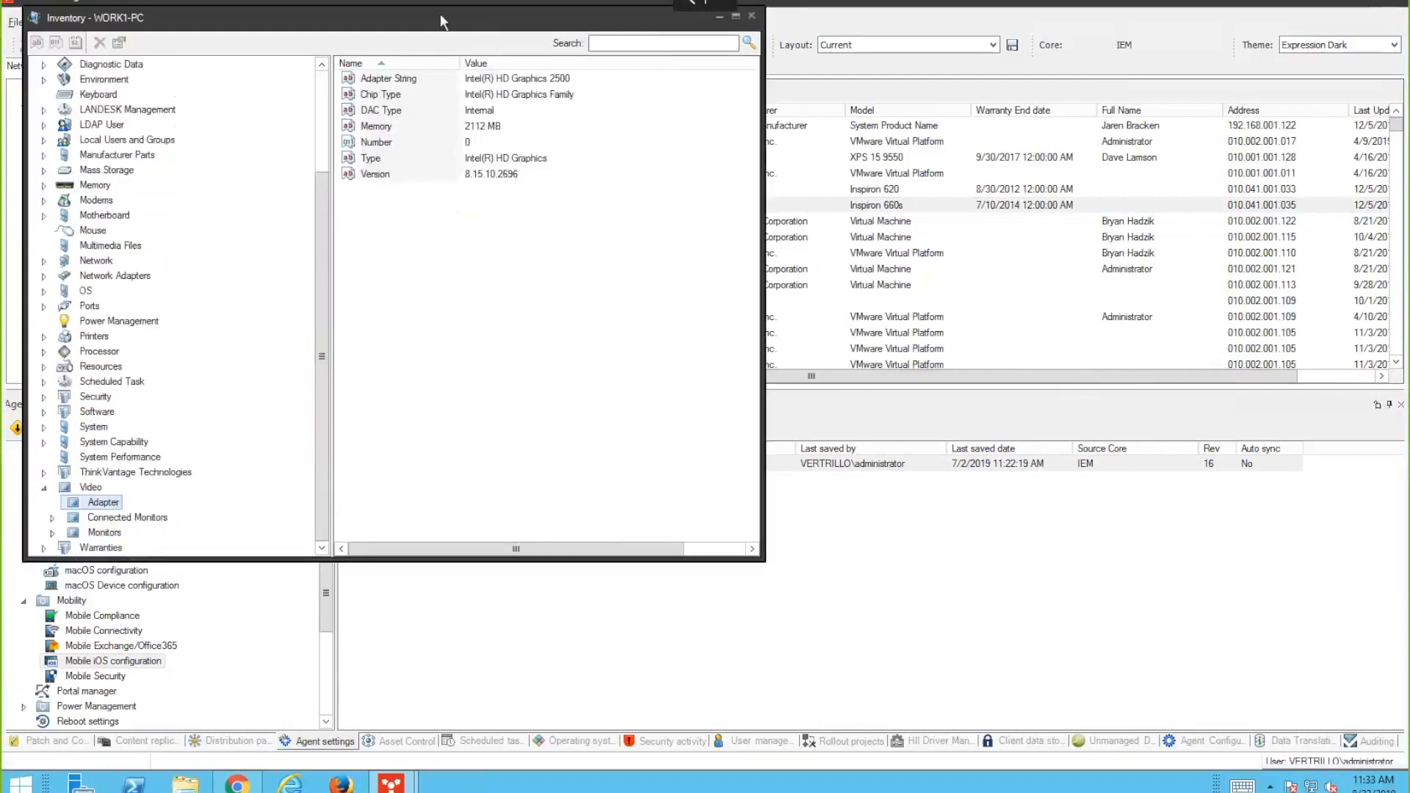
pyautogui.moveTo(445, 18); pyautogui.dragTo(591, 119)
pyautogui.click(559, 264)
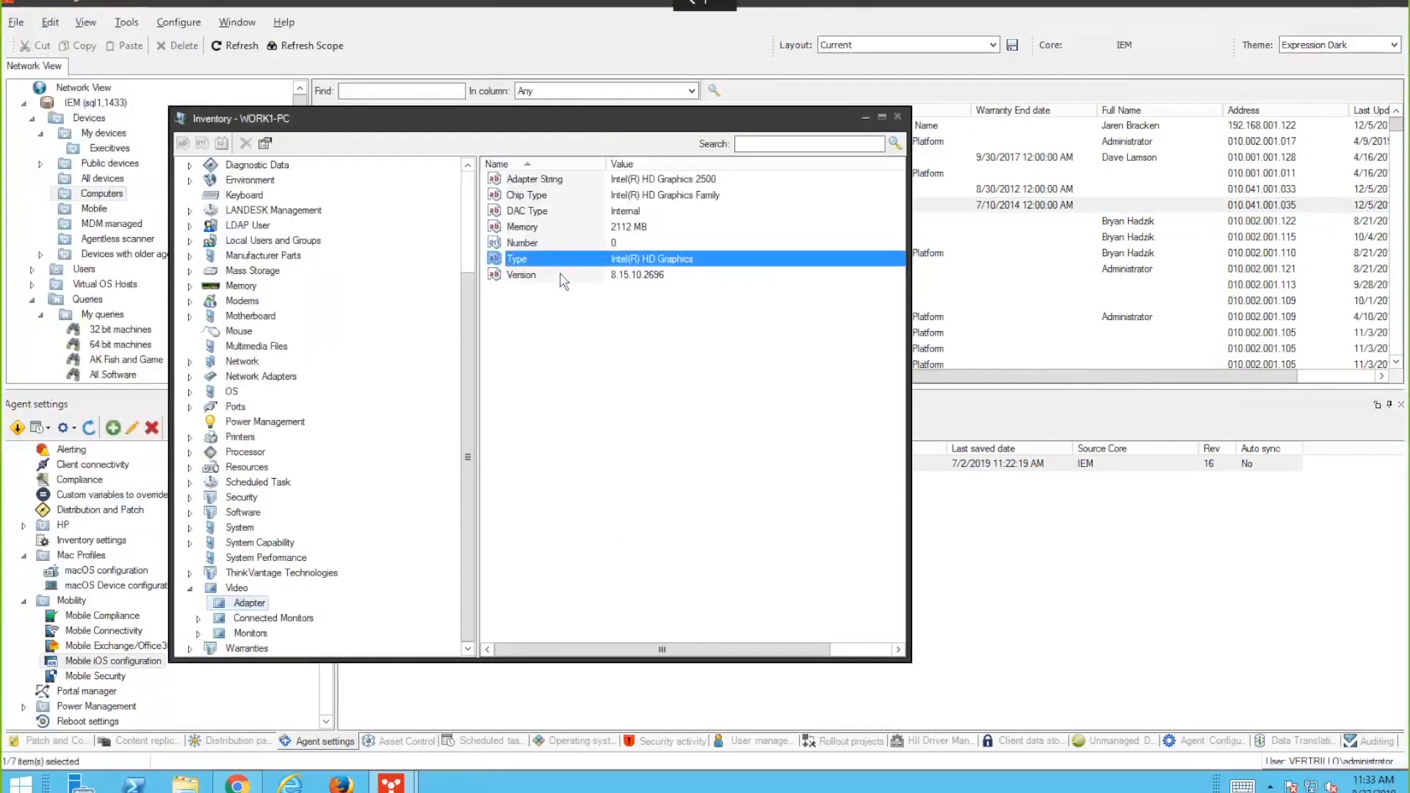
pyautogui.click(651, 273)
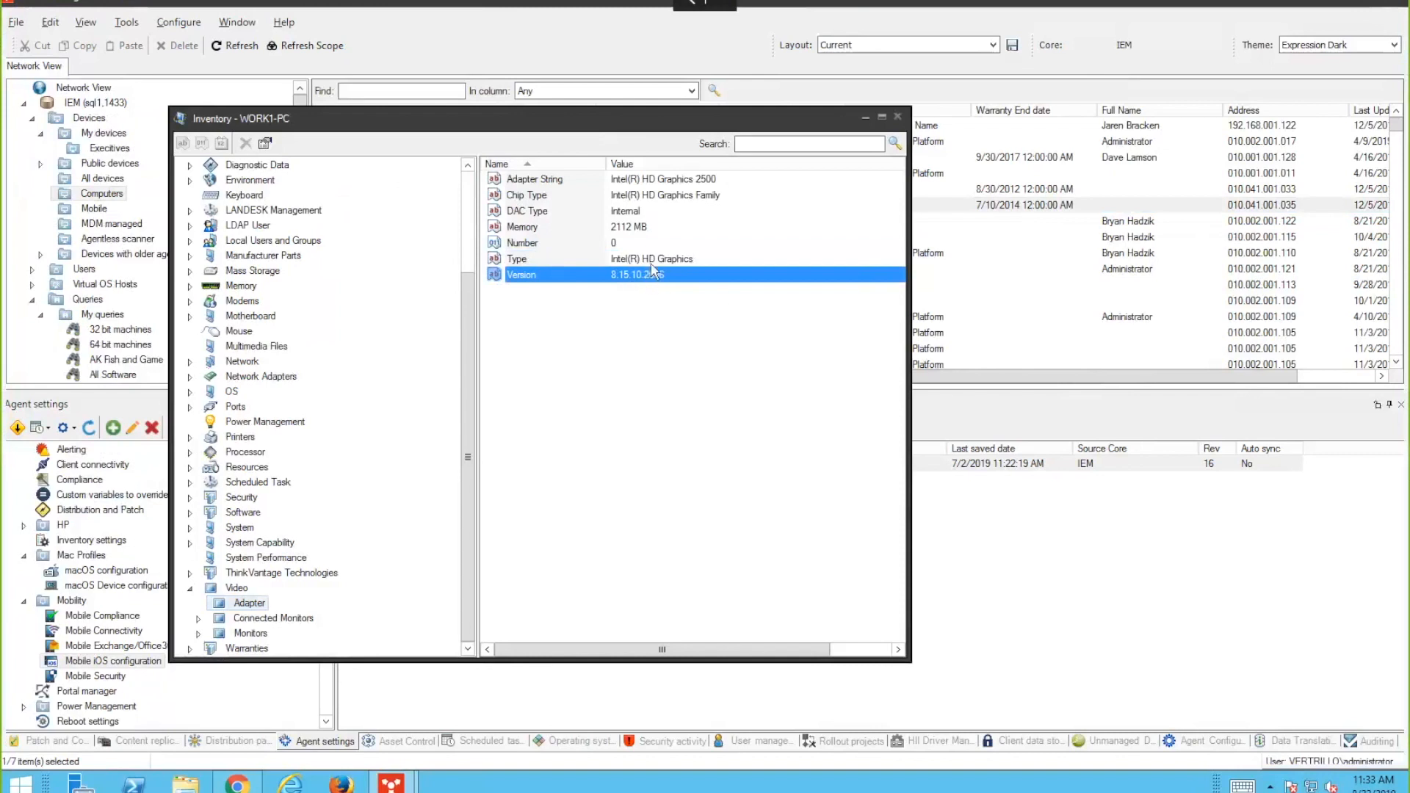
# - Compare the driver date and driver version in the Video inventory of WORK1-PC with the version listed for its adapter
pyautogui.click(237, 590)
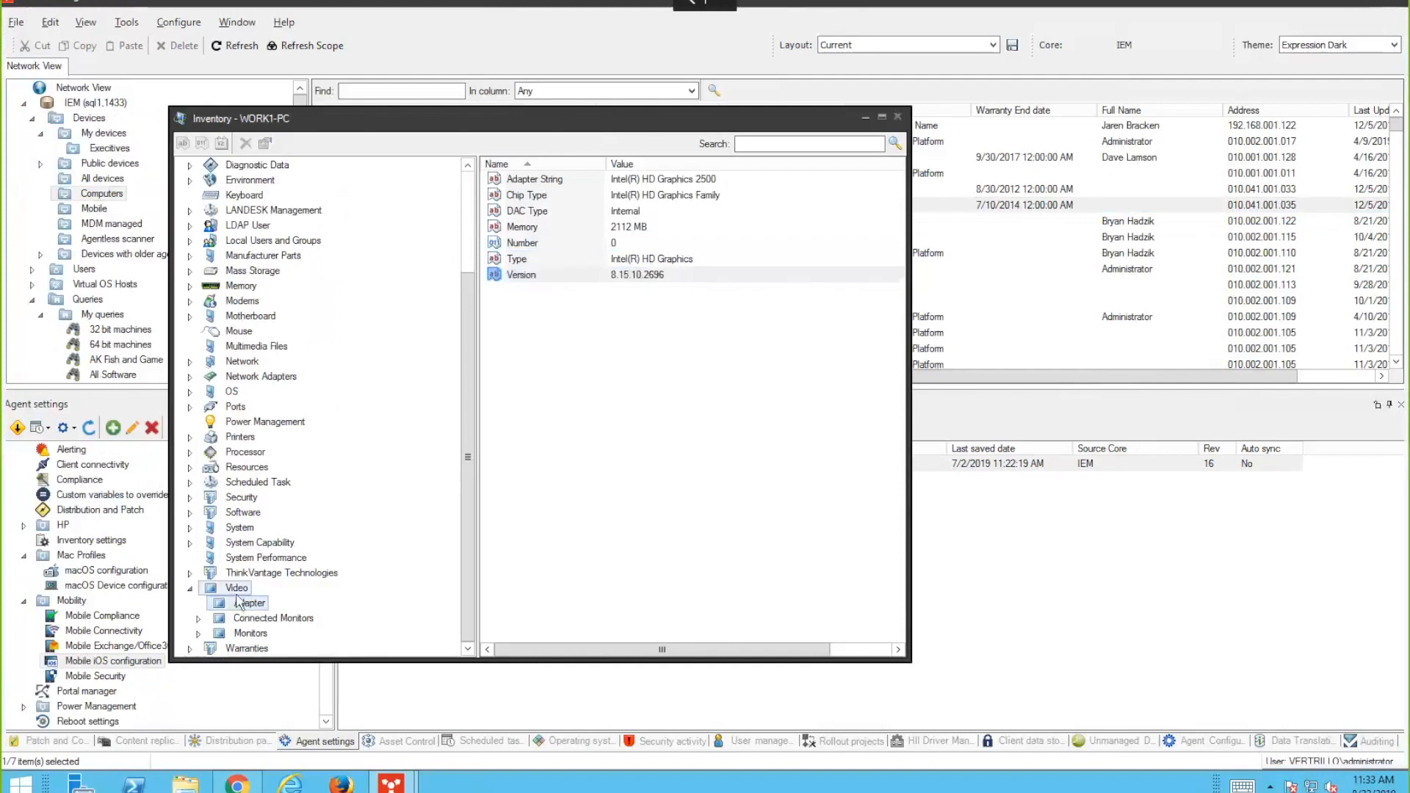
pyautogui.click(659, 259)
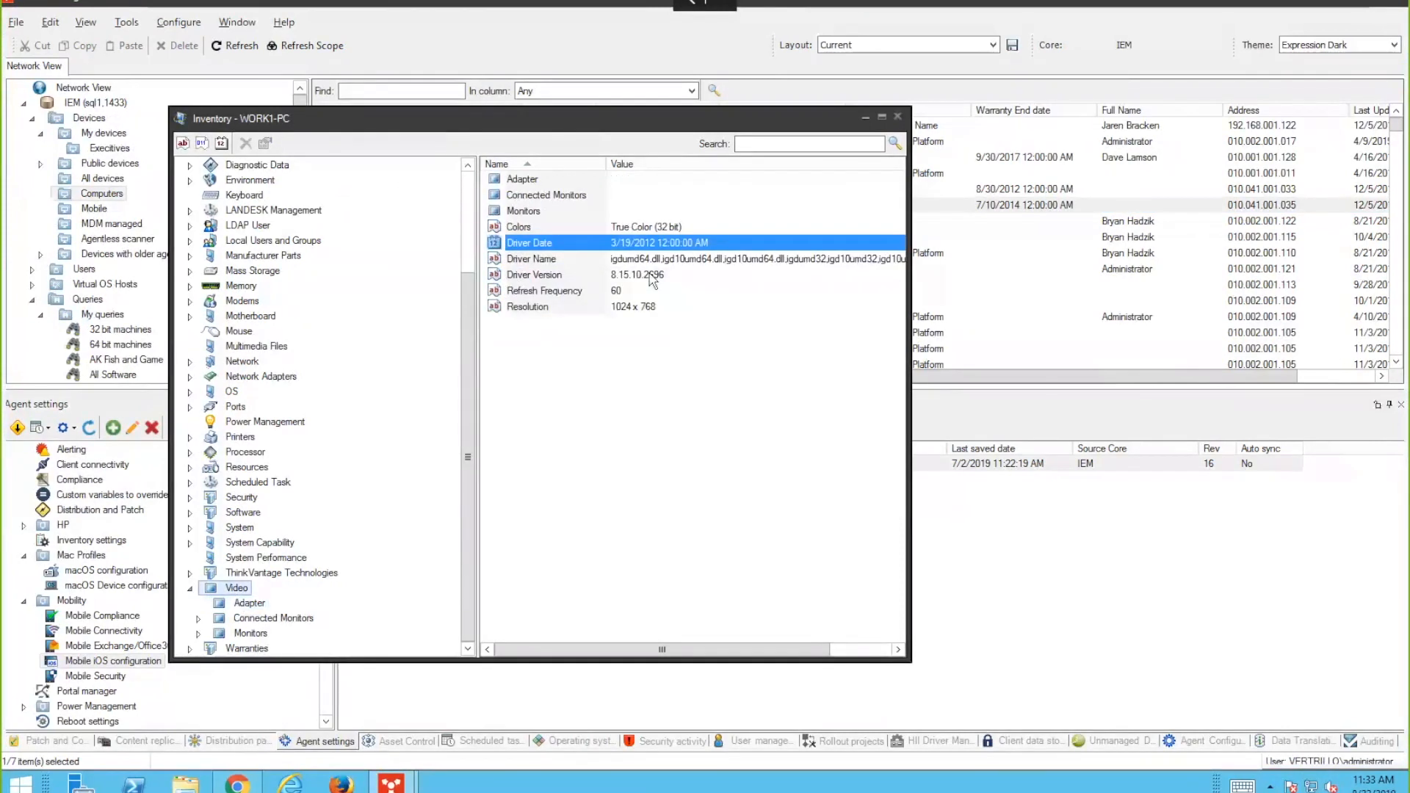
pyautogui.click(658, 274)
pyautogui.click(237, 607)
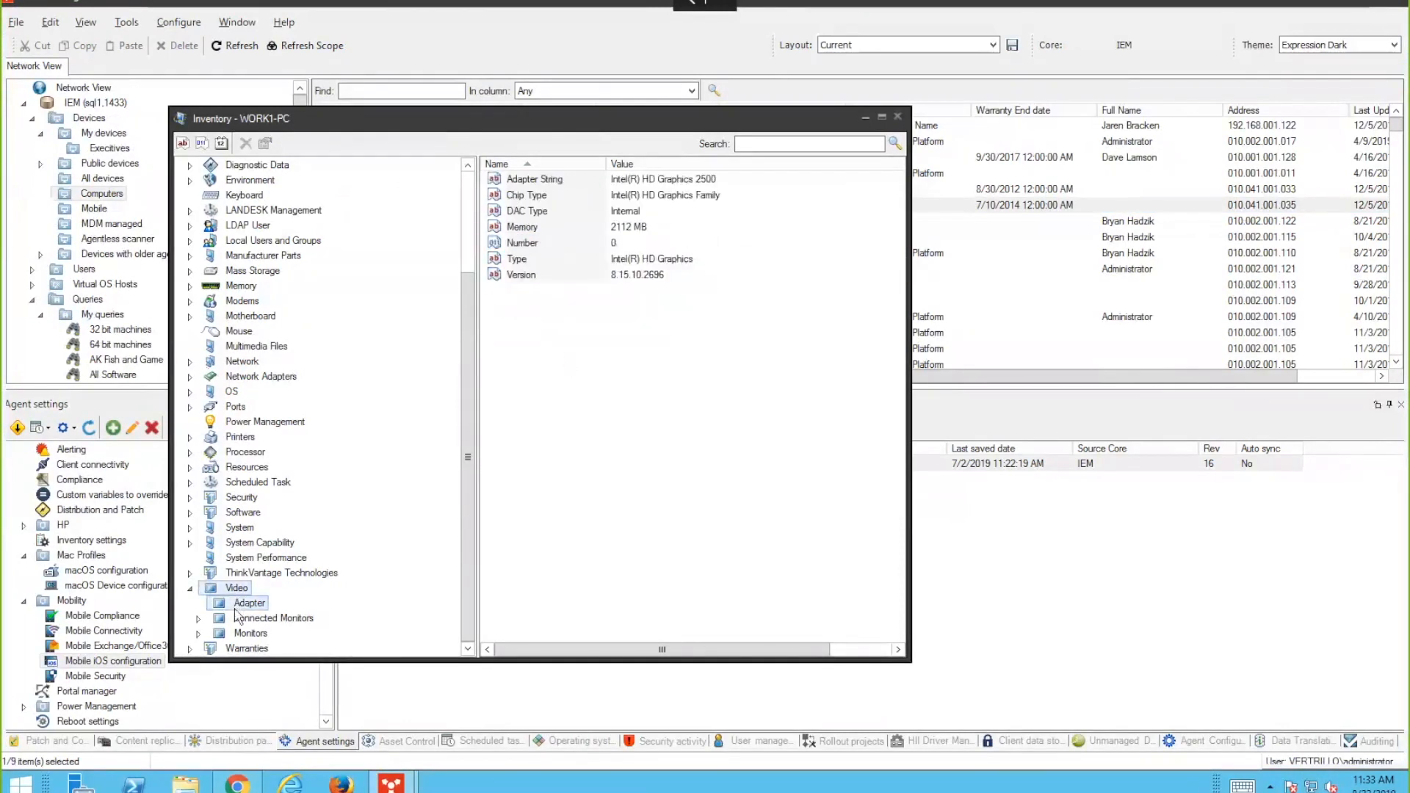
pyautogui.click(614, 283)
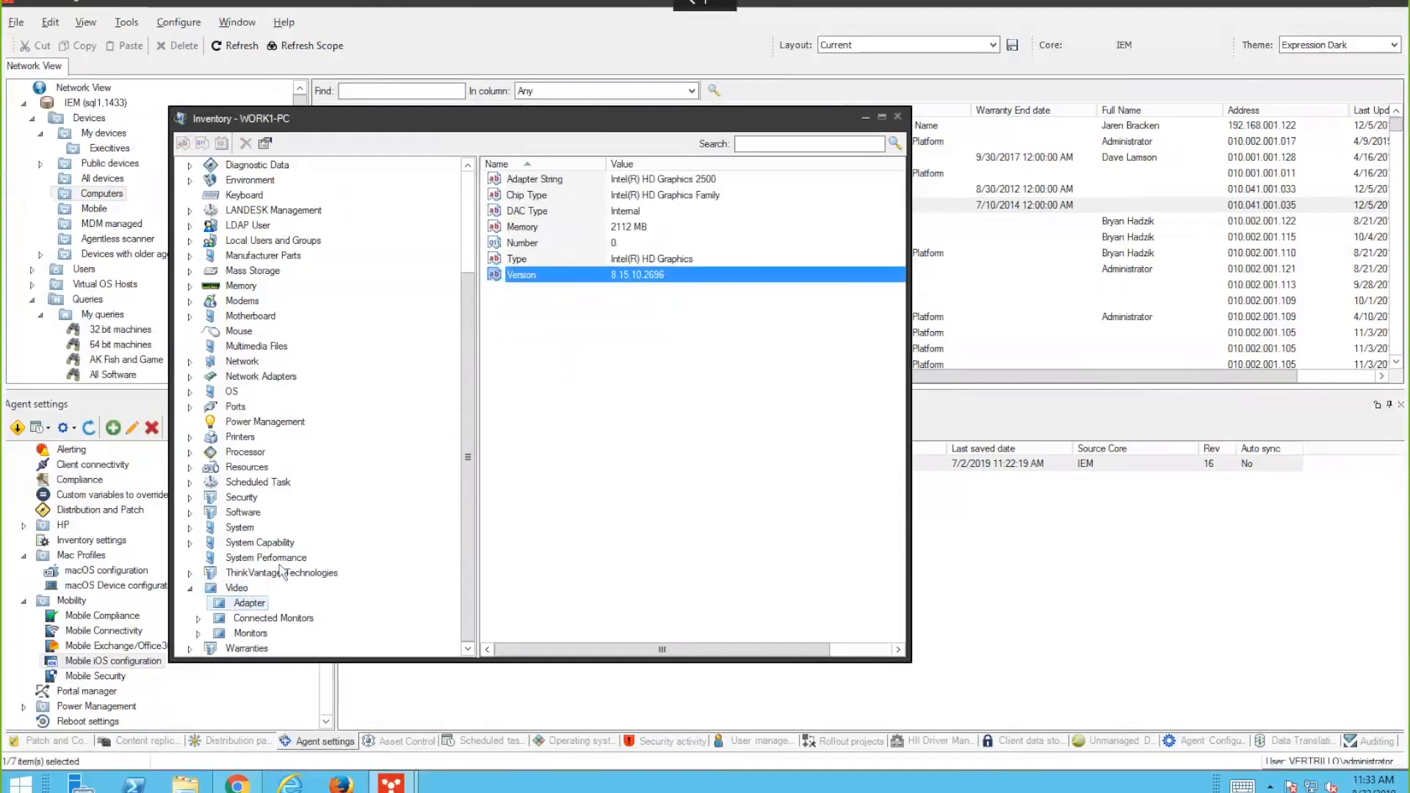
# - Examine the connected monitor's details and the adapter version of WORK1-PC, and close the inventory window
pyautogui.doubleClick(261, 619)
pyautogui.click(255, 634)
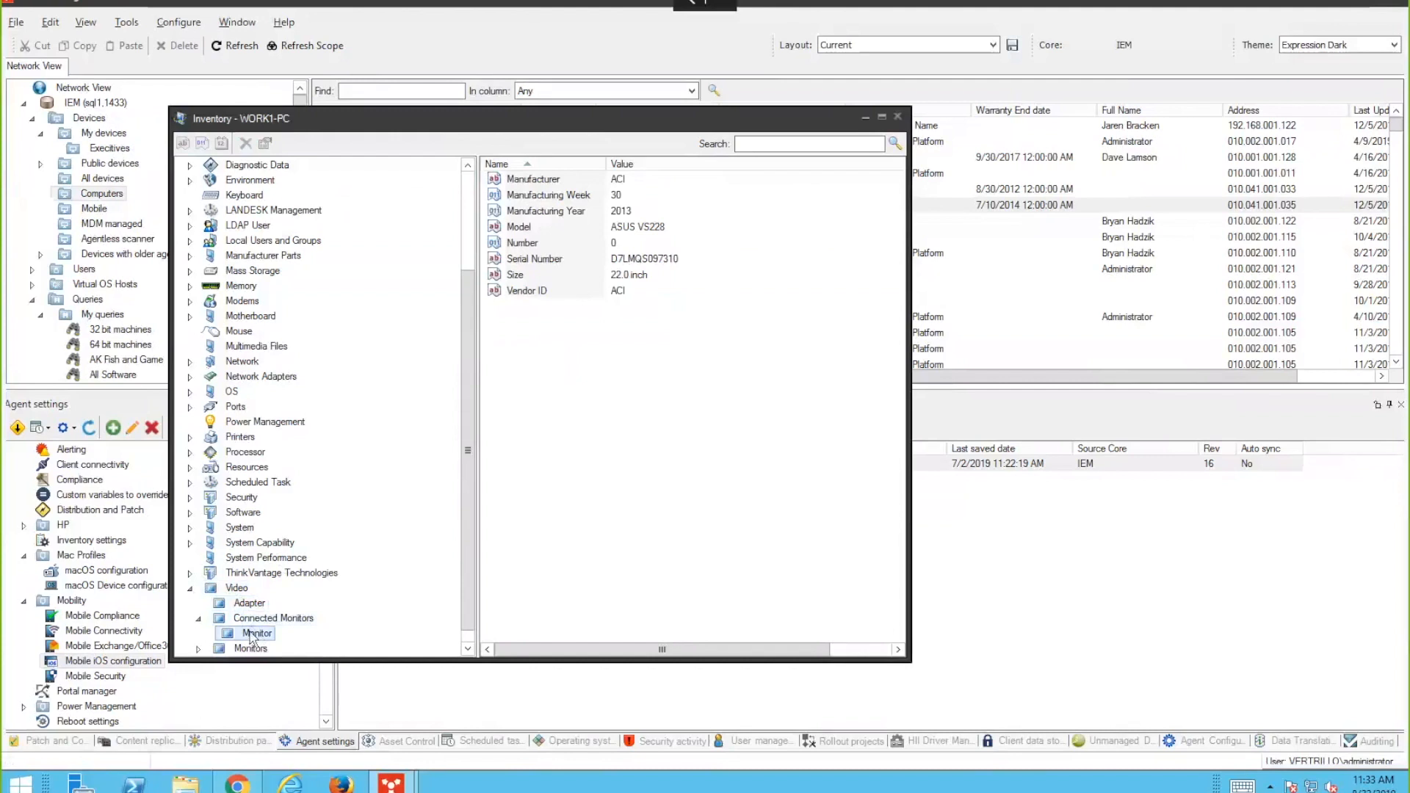
pyautogui.click(237, 588)
pyautogui.press('Down')
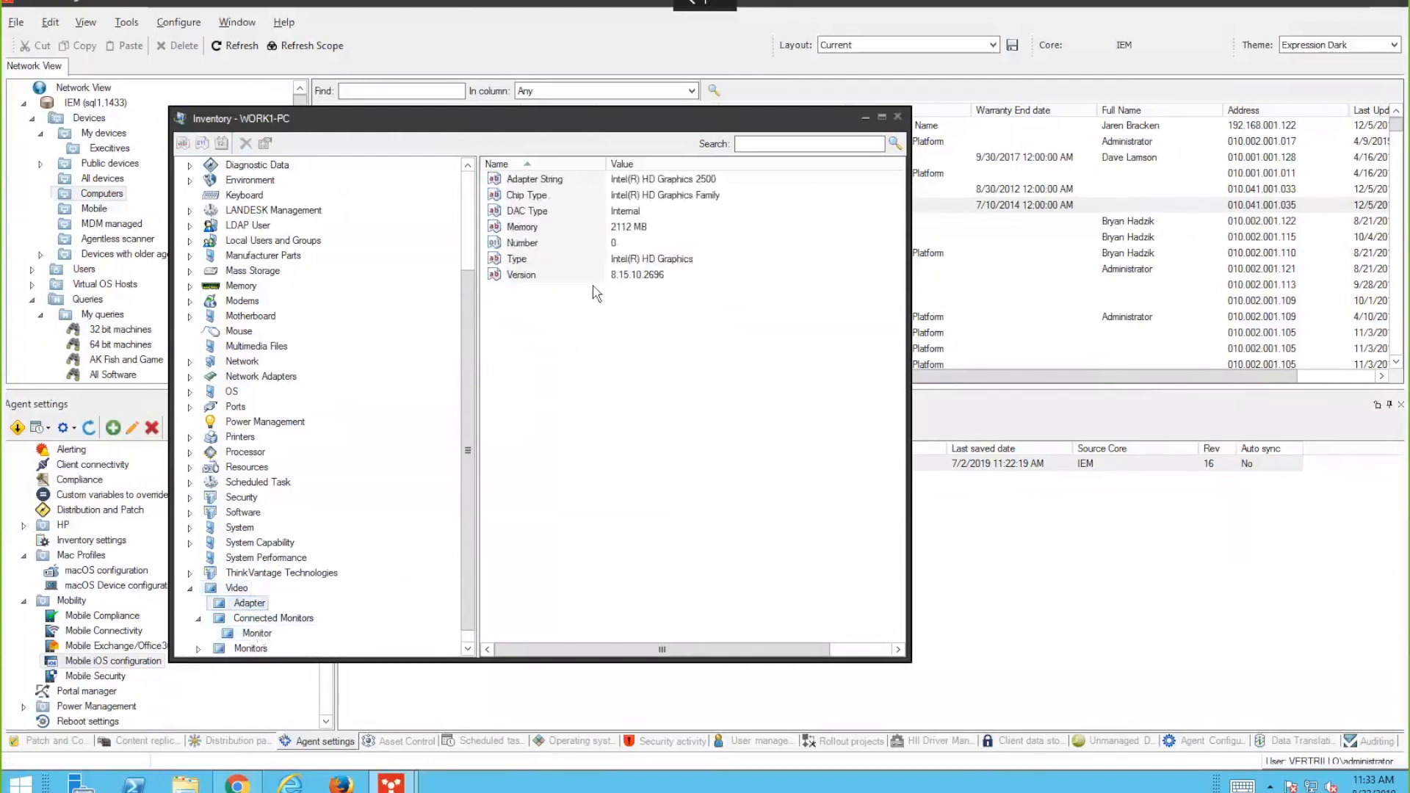
pyautogui.click(610, 283)
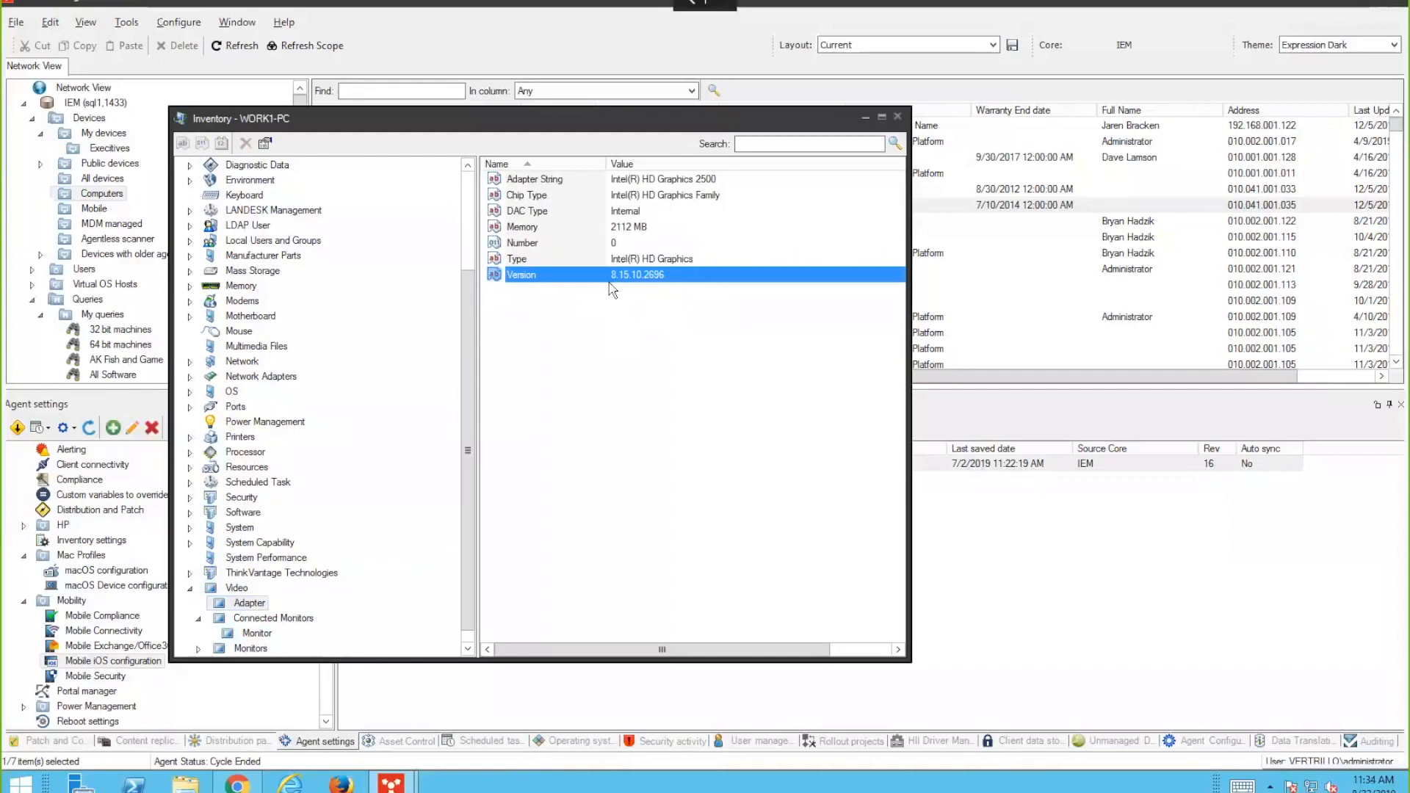
pyautogui.click(898, 116)
# - Show the Agentless scanner devices and open the csa.vertrillo.com entry of the Cloud Services Appliances for editing
pyautogui.click(144, 238)
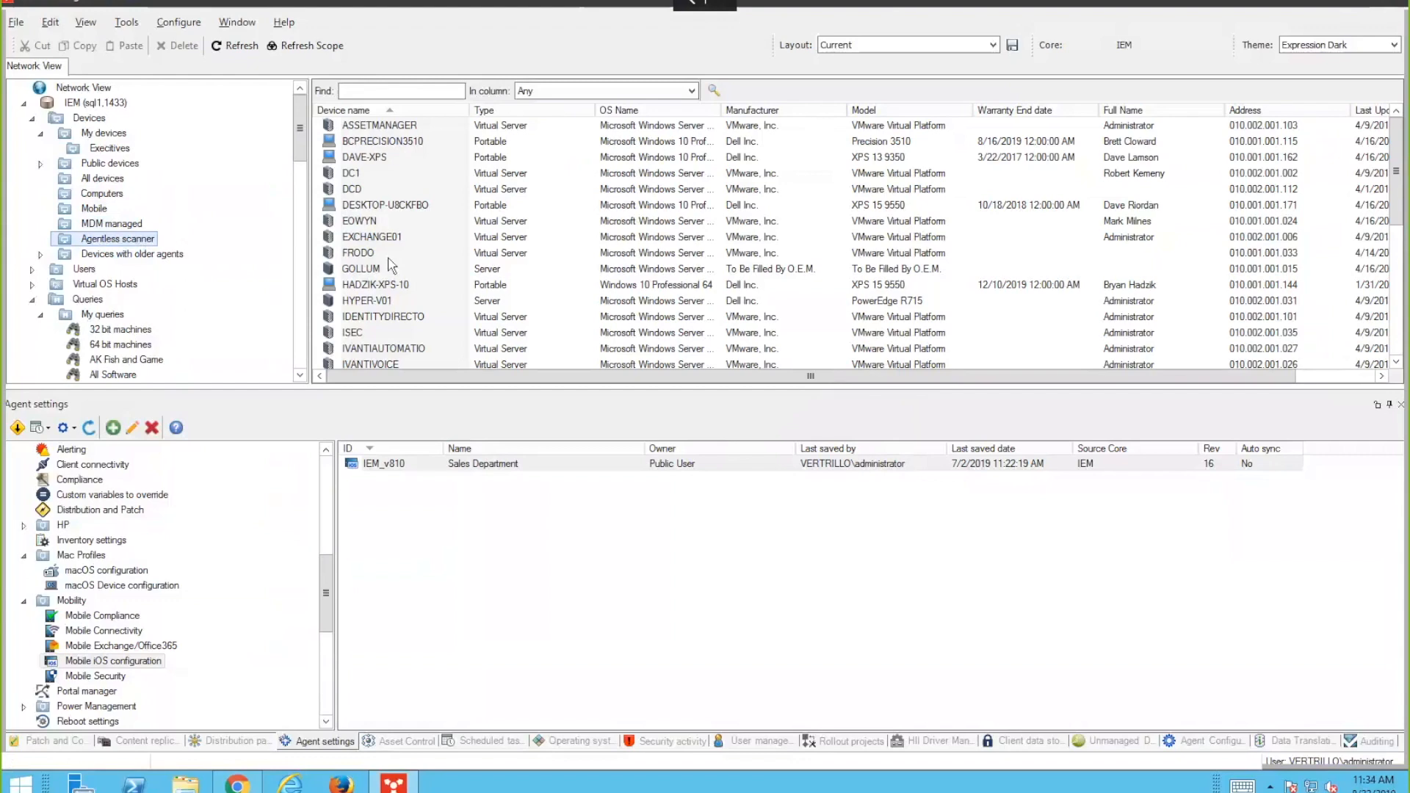
pyautogui.click(178, 22)
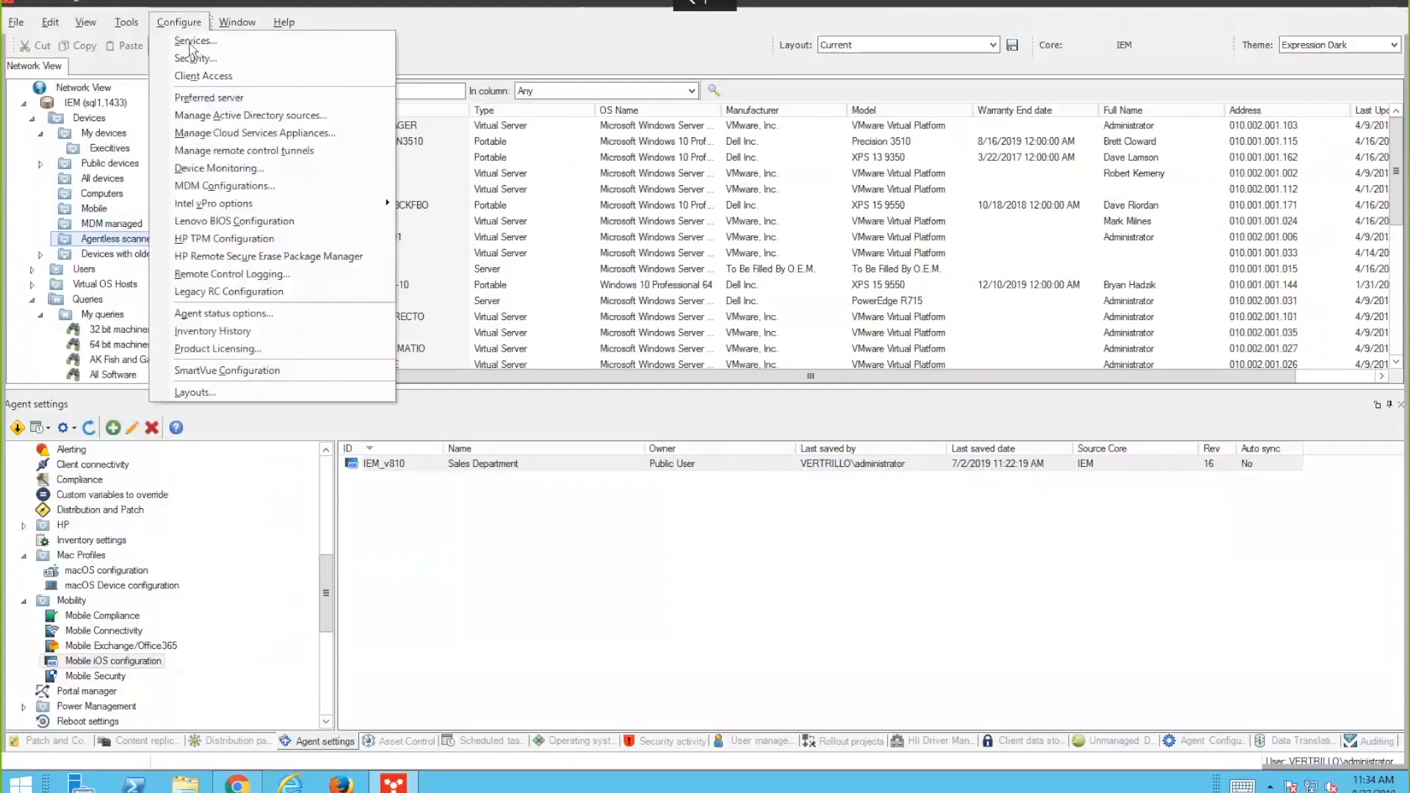
pyautogui.click(255, 133)
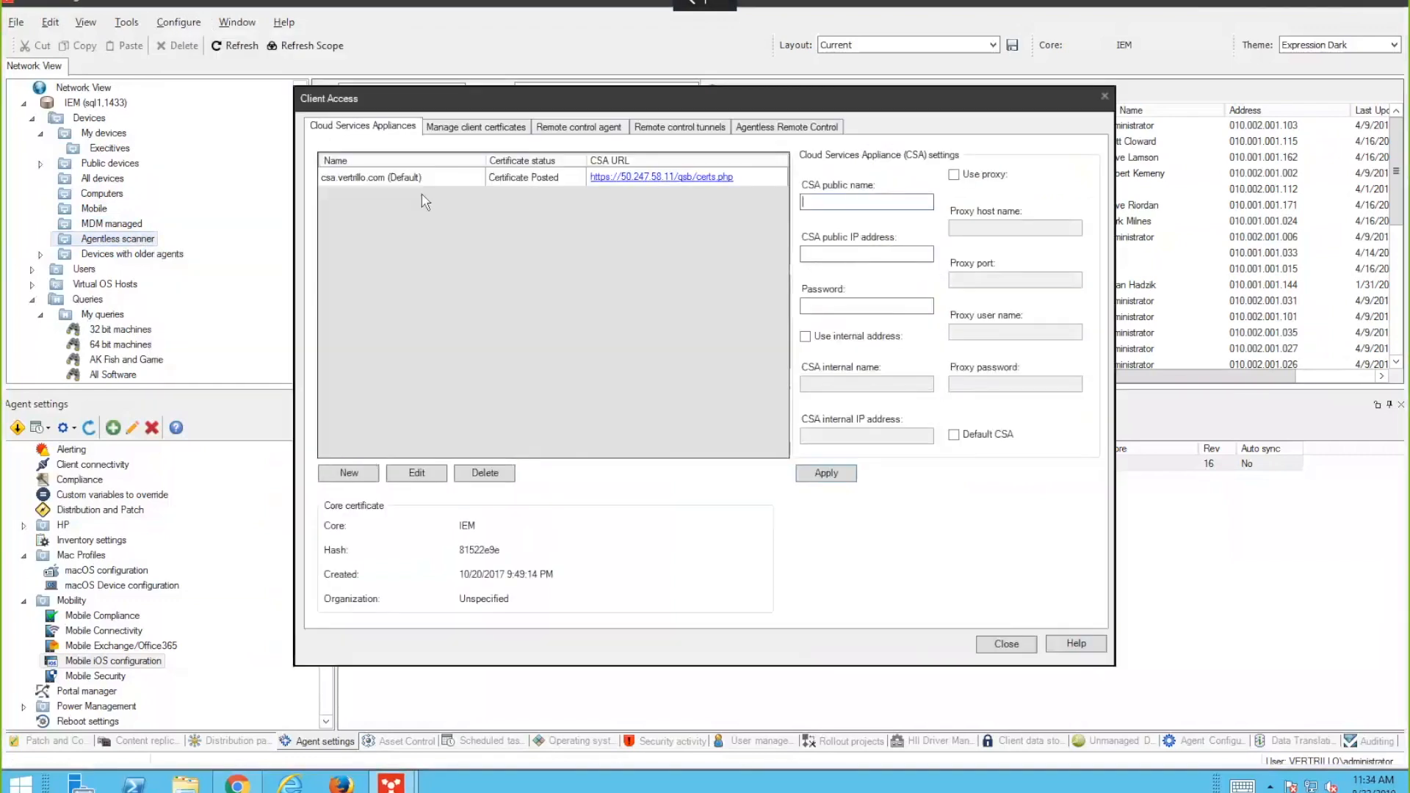
pyautogui.click(416, 180)
pyautogui.click(431, 475)
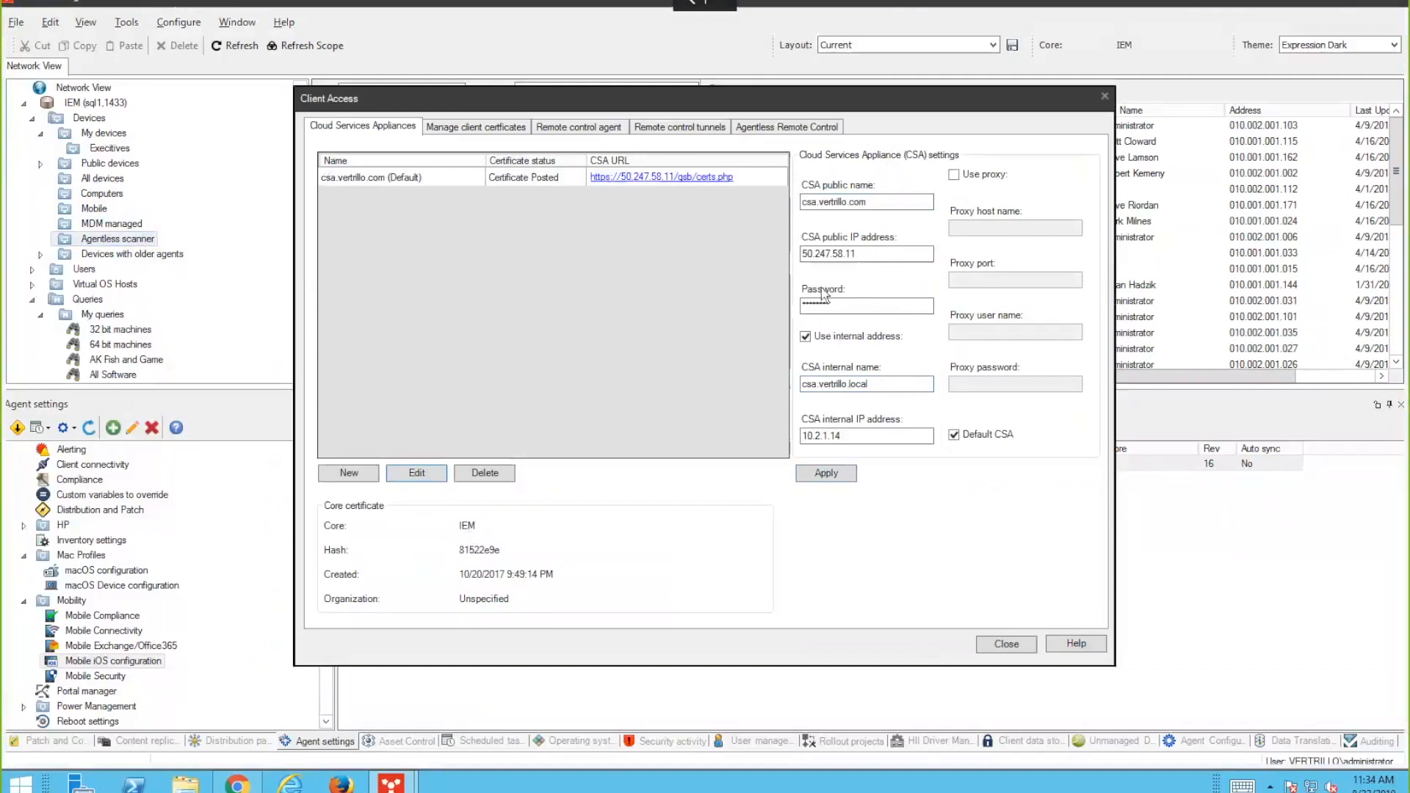
# - Highlight the public name and public IP address of the Cloud Services Appliance, and close the client access settings
pyautogui.moveTo(886, 203); pyautogui.dragTo(781, 214)
pyautogui.moveTo(868, 255); pyautogui.dragTo(749, 266)
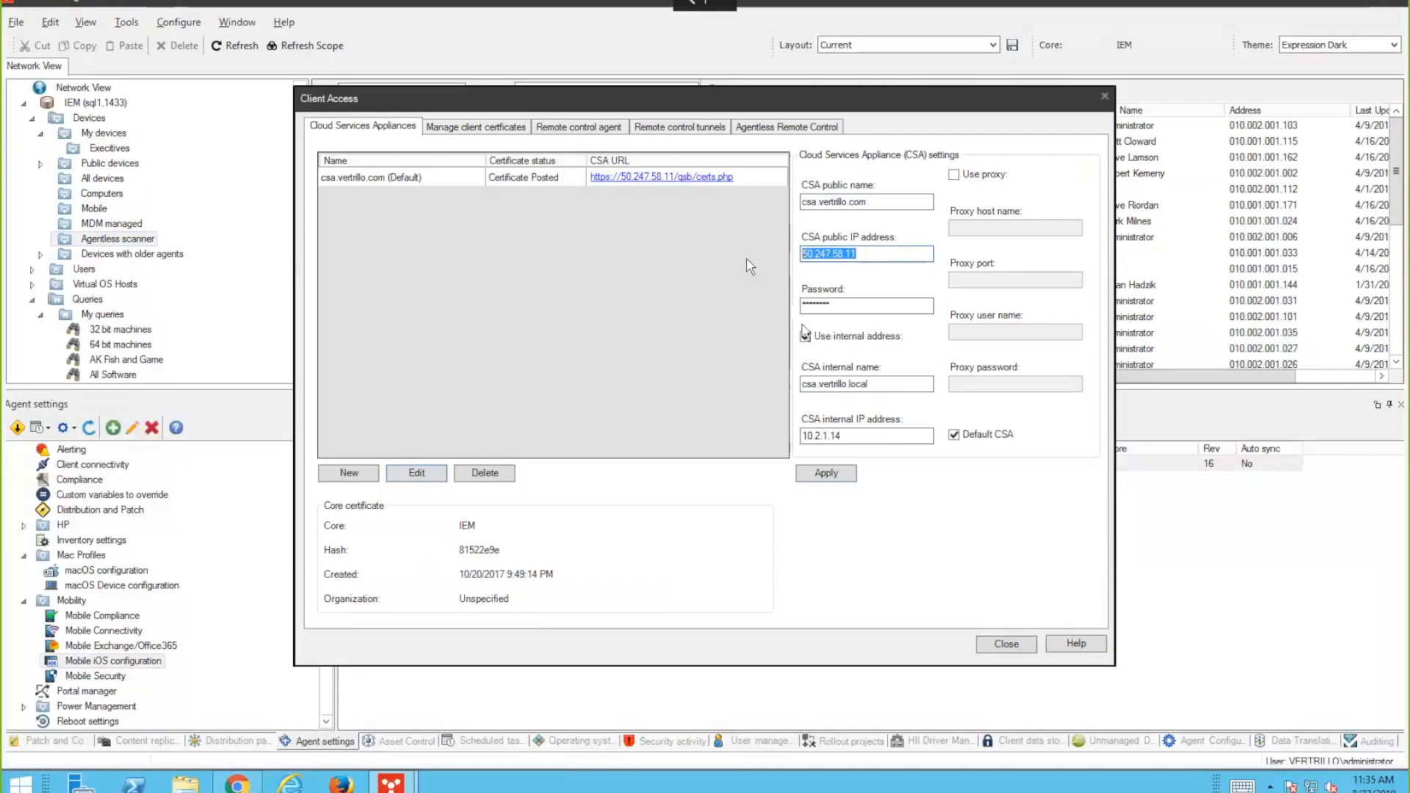
pyautogui.click(1006, 644)
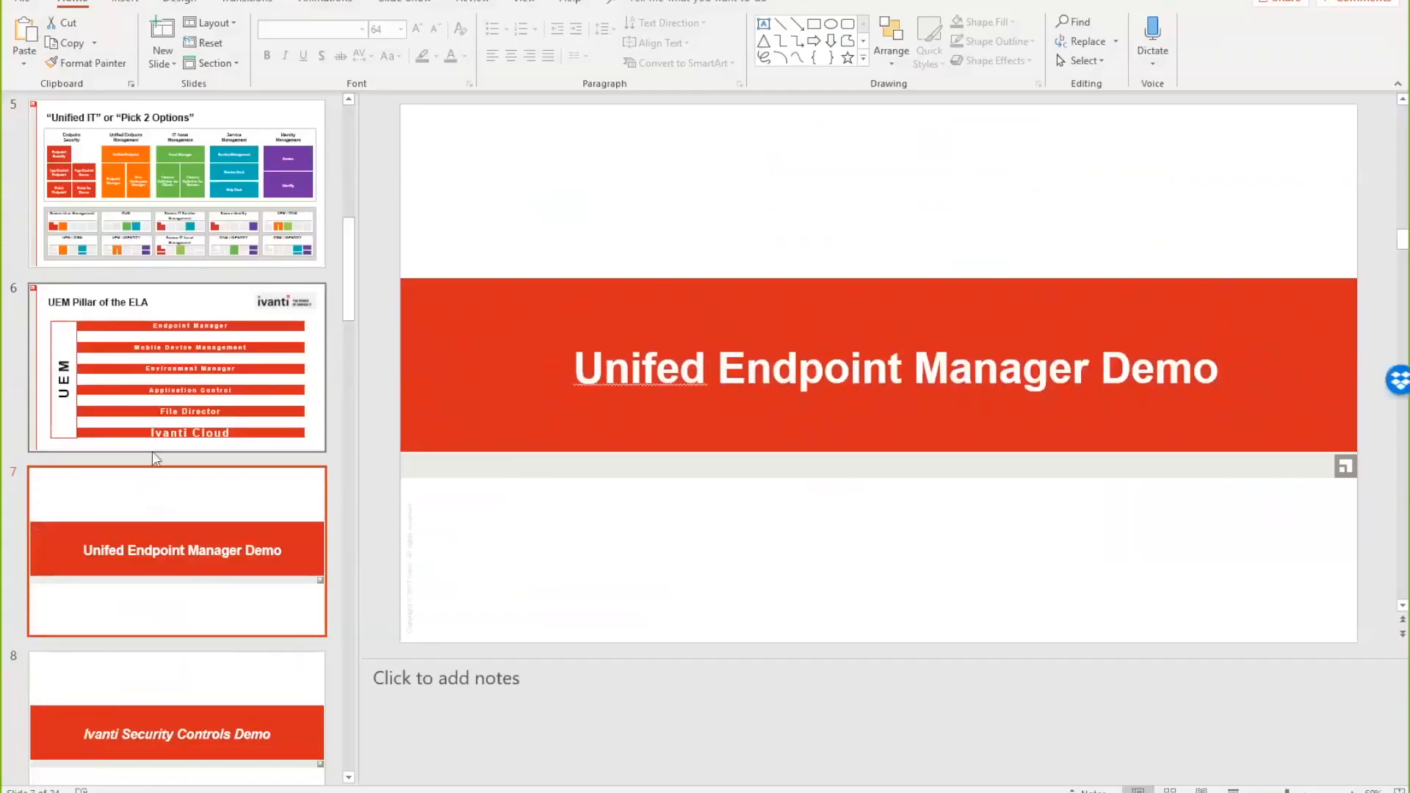
# - Show the Ivanti Security Controls Demo slide in PowerPoint, and switch to the ISEC remote desktop session
pyautogui.scroll(-2, 180, 654)
pyautogui.click(187, 654)
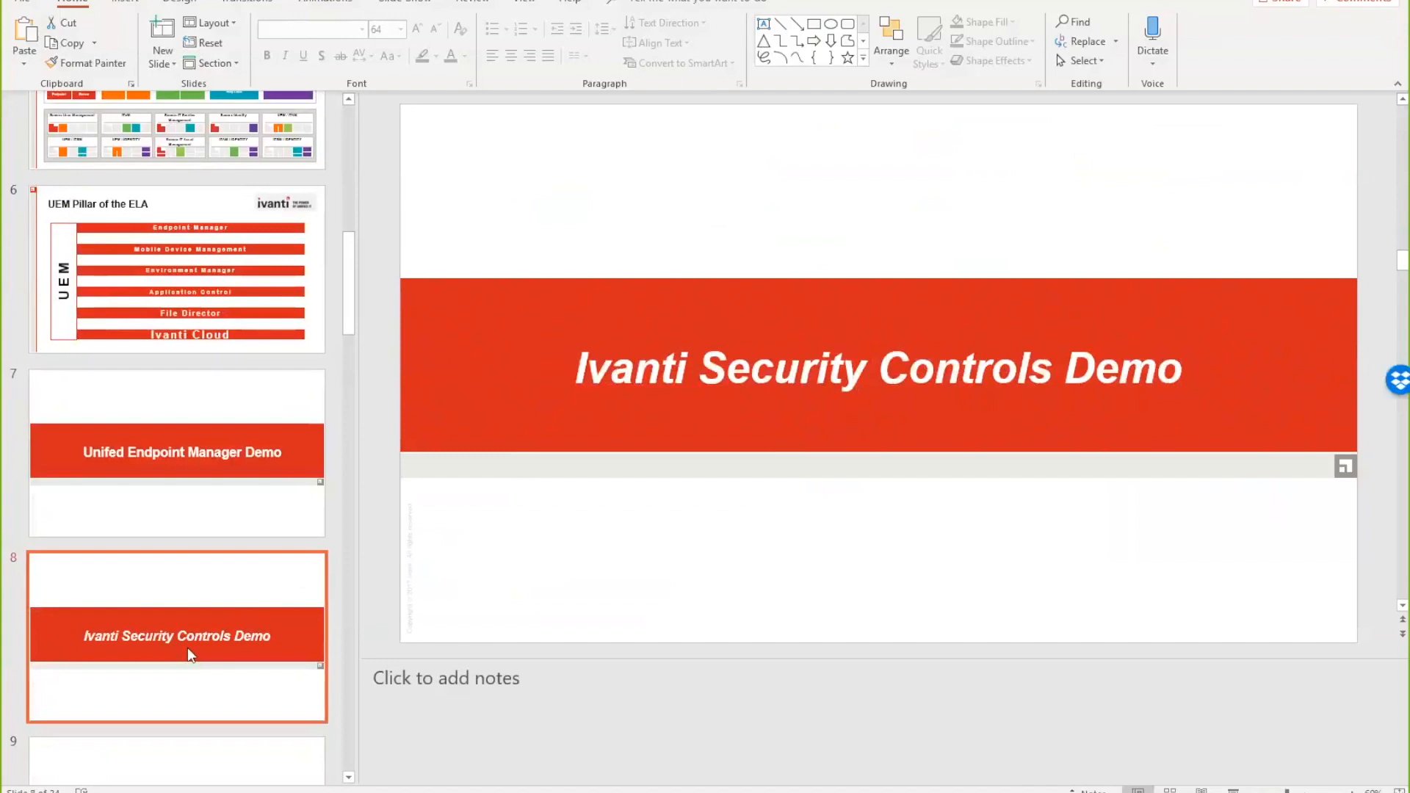
pyautogui.moveTo(402, 792)
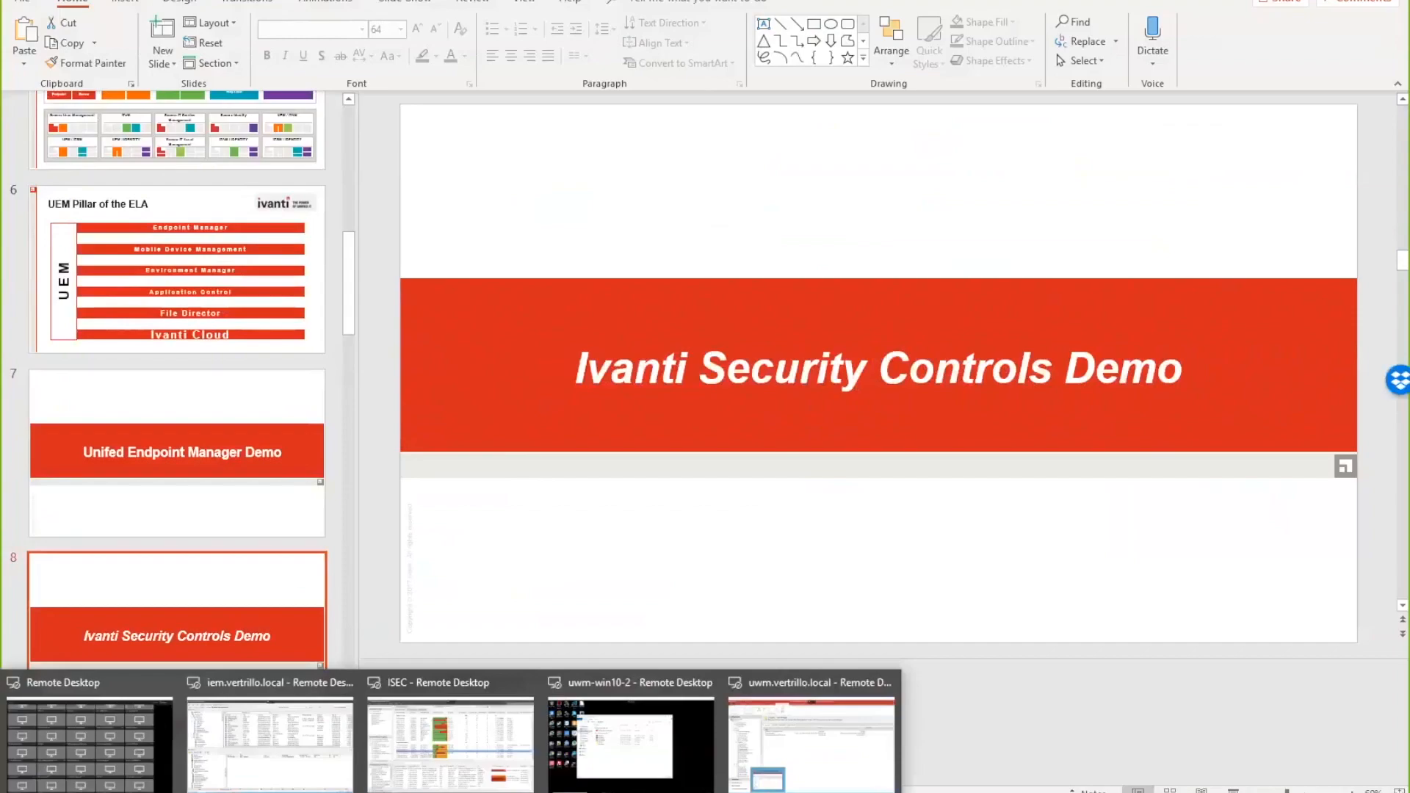
pyautogui.click(402, 777)
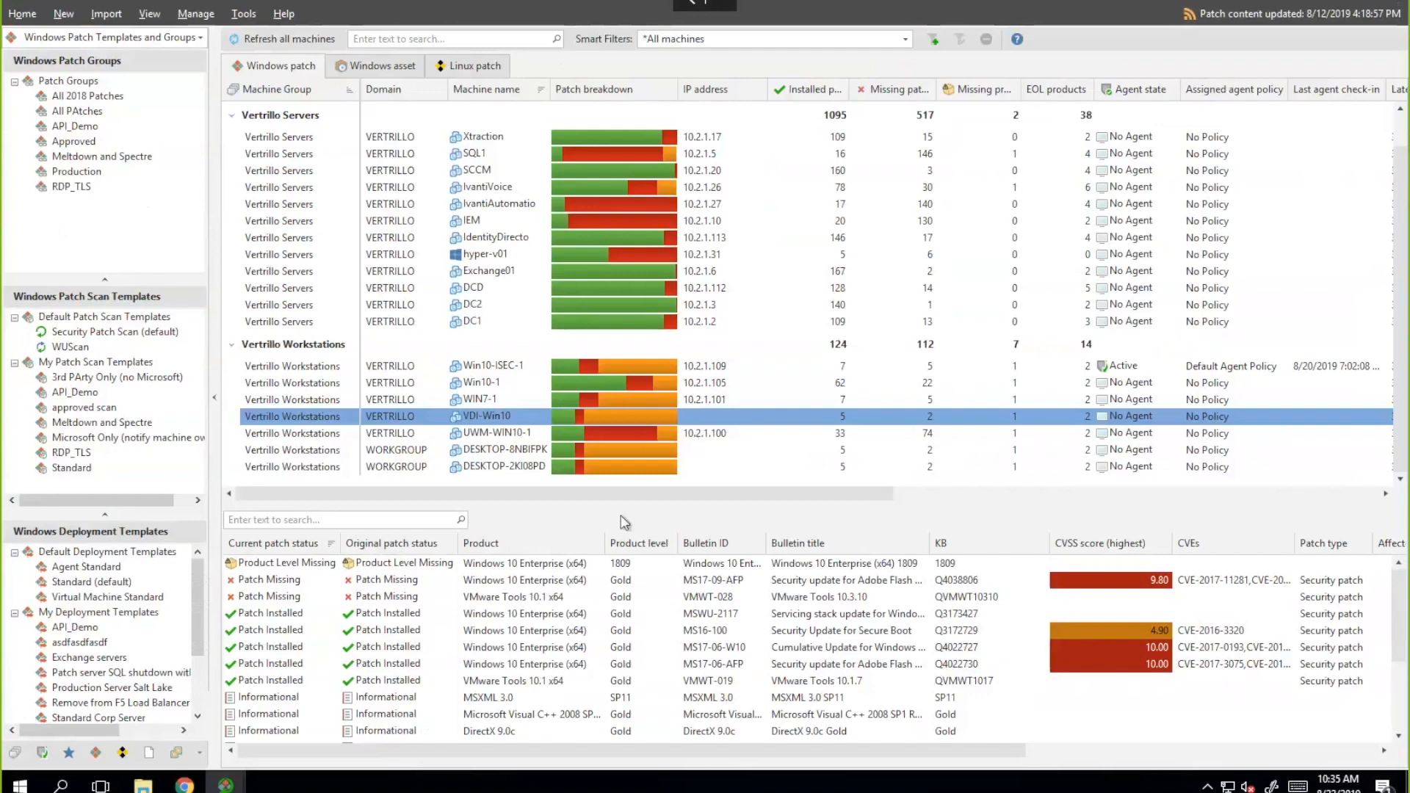
# - Enlarge the machine list and examine the missing patches of the SQL1, IvantiAutomation and IEM servers, including the Microsoft Visual C++ 2010 patch
pyautogui.moveTo(621, 507); pyautogui.dragTo(613, 586)
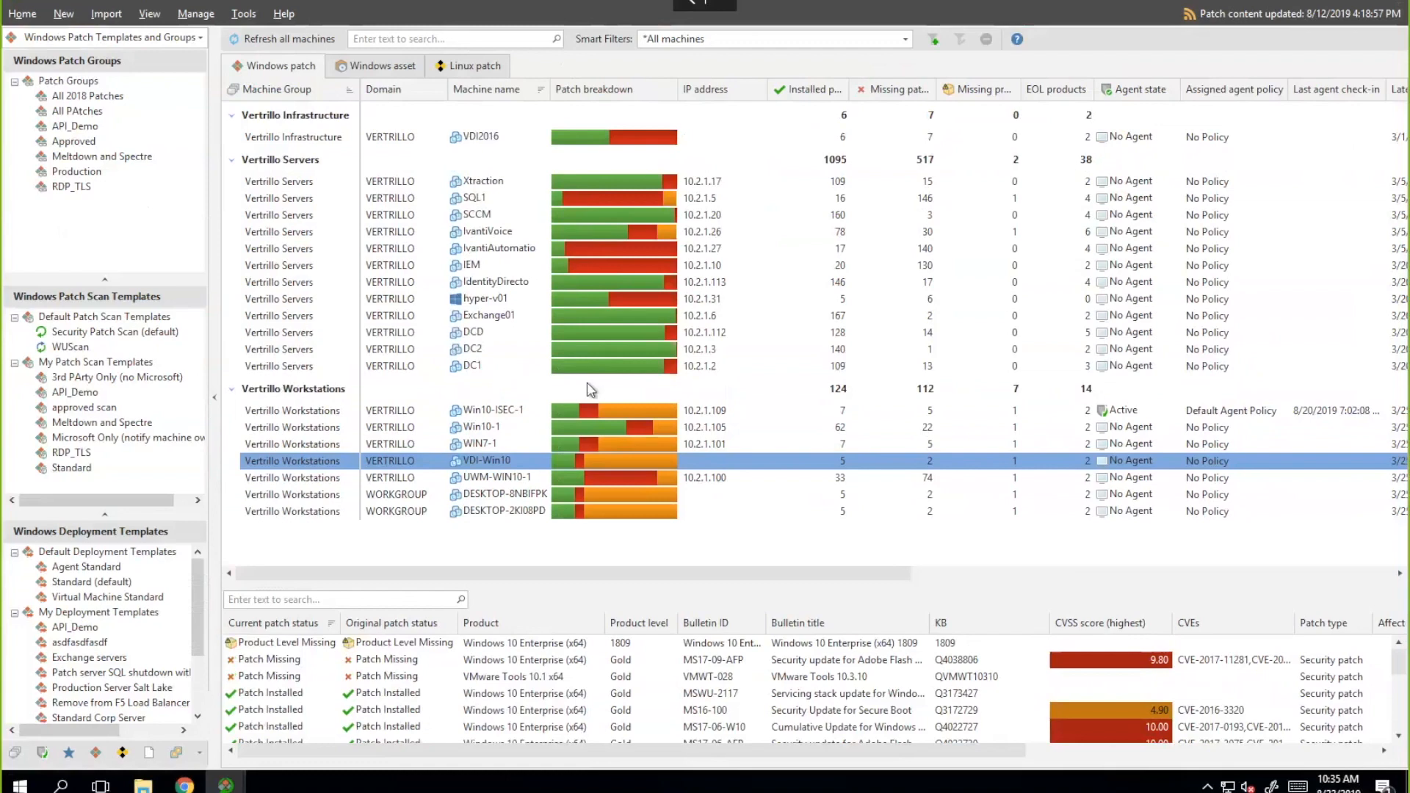
pyautogui.click(672, 199)
pyautogui.click(644, 250)
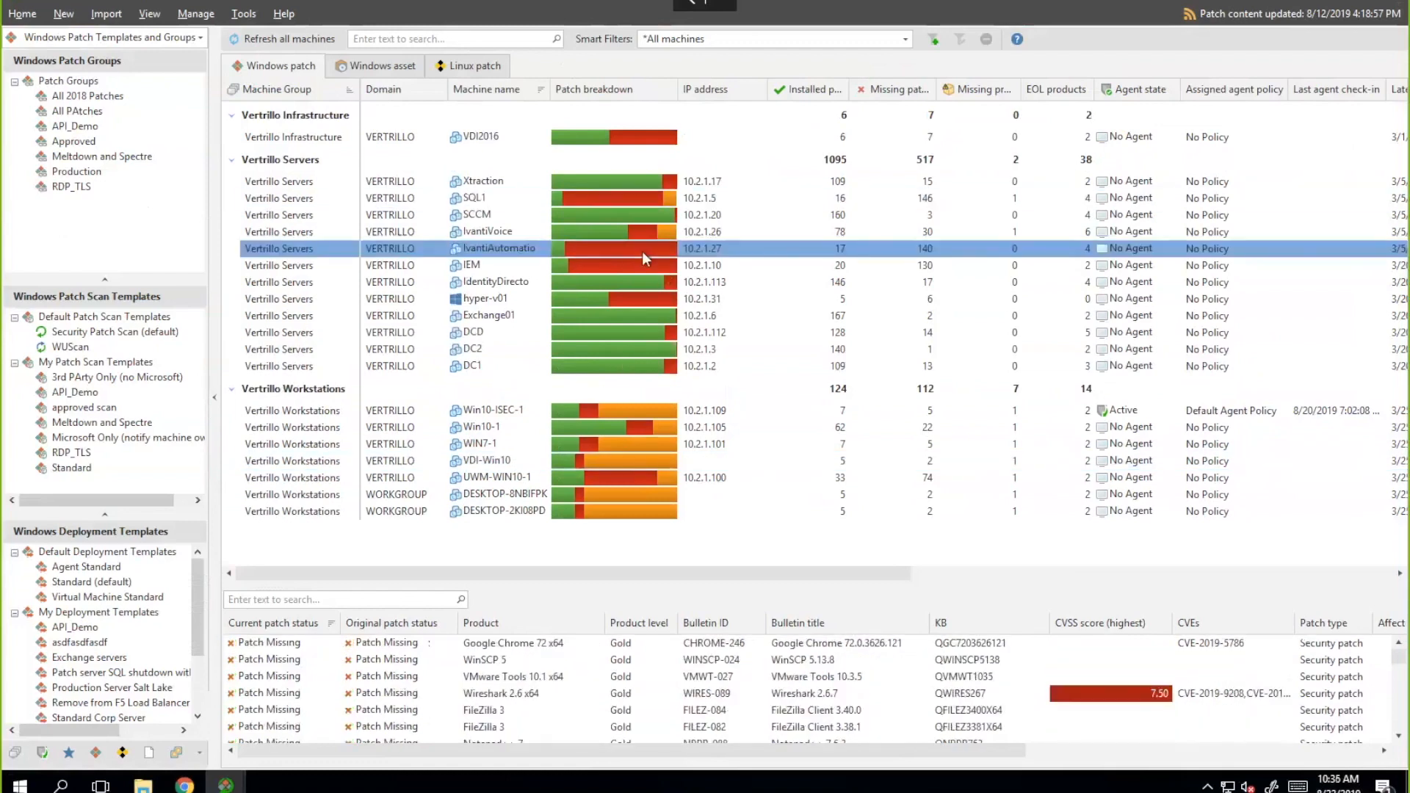
pyautogui.click(631, 271)
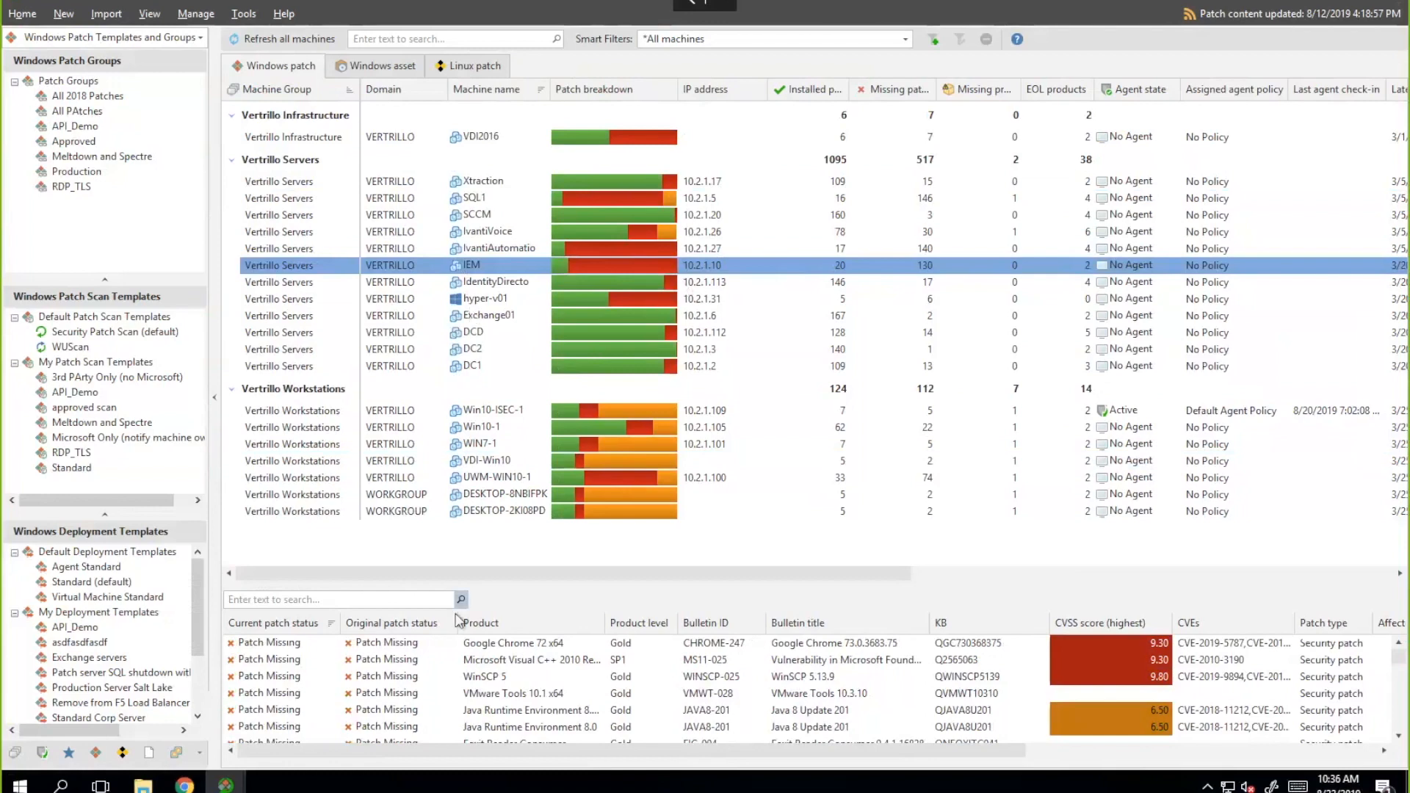
pyautogui.click(468, 662)
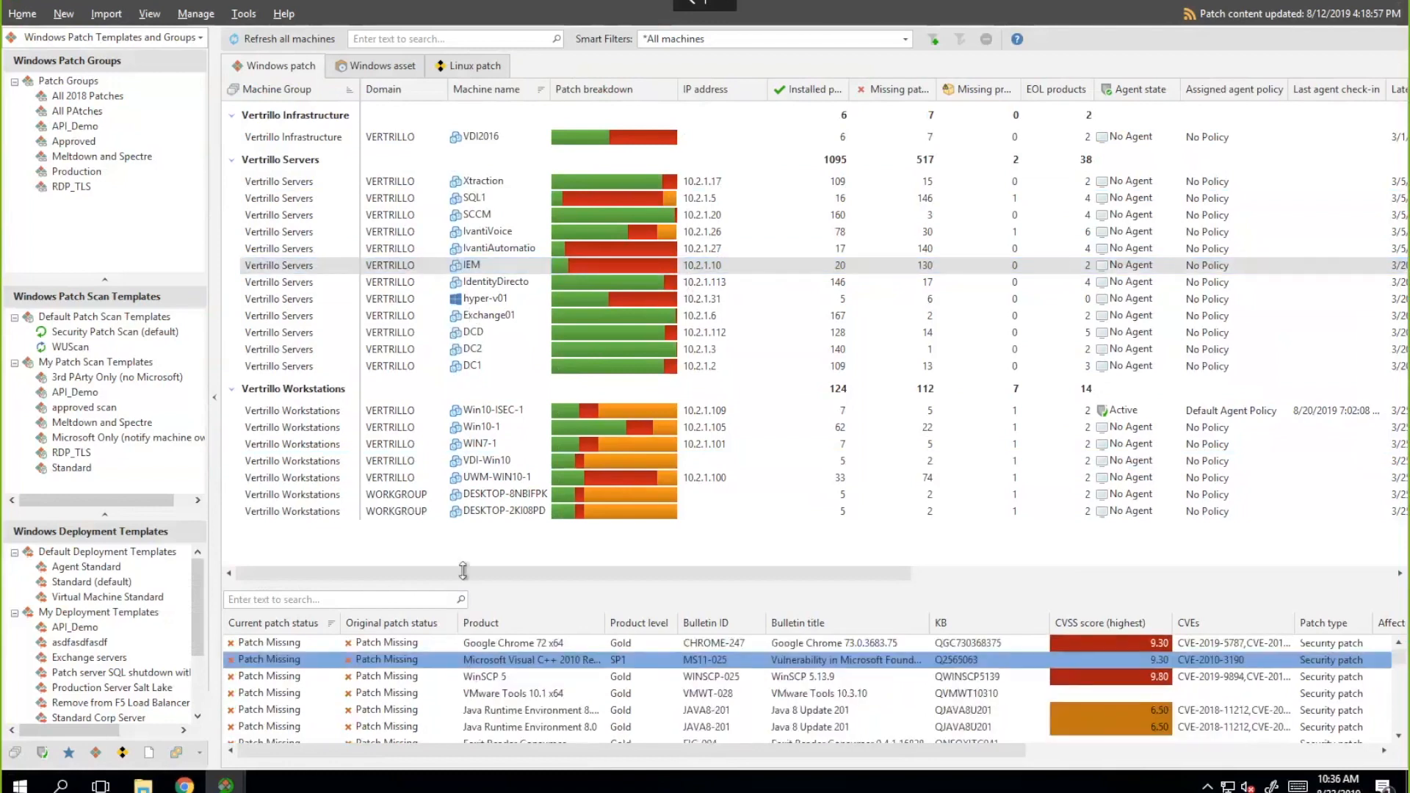
# - Start a deployment of all missing patches to IEM, choose the "Patch server SQL shutdown with notify mcahine owner" template, and open it for editing
pyautogui.rightClick(405, 266)
pyautogui.click(465, 327)
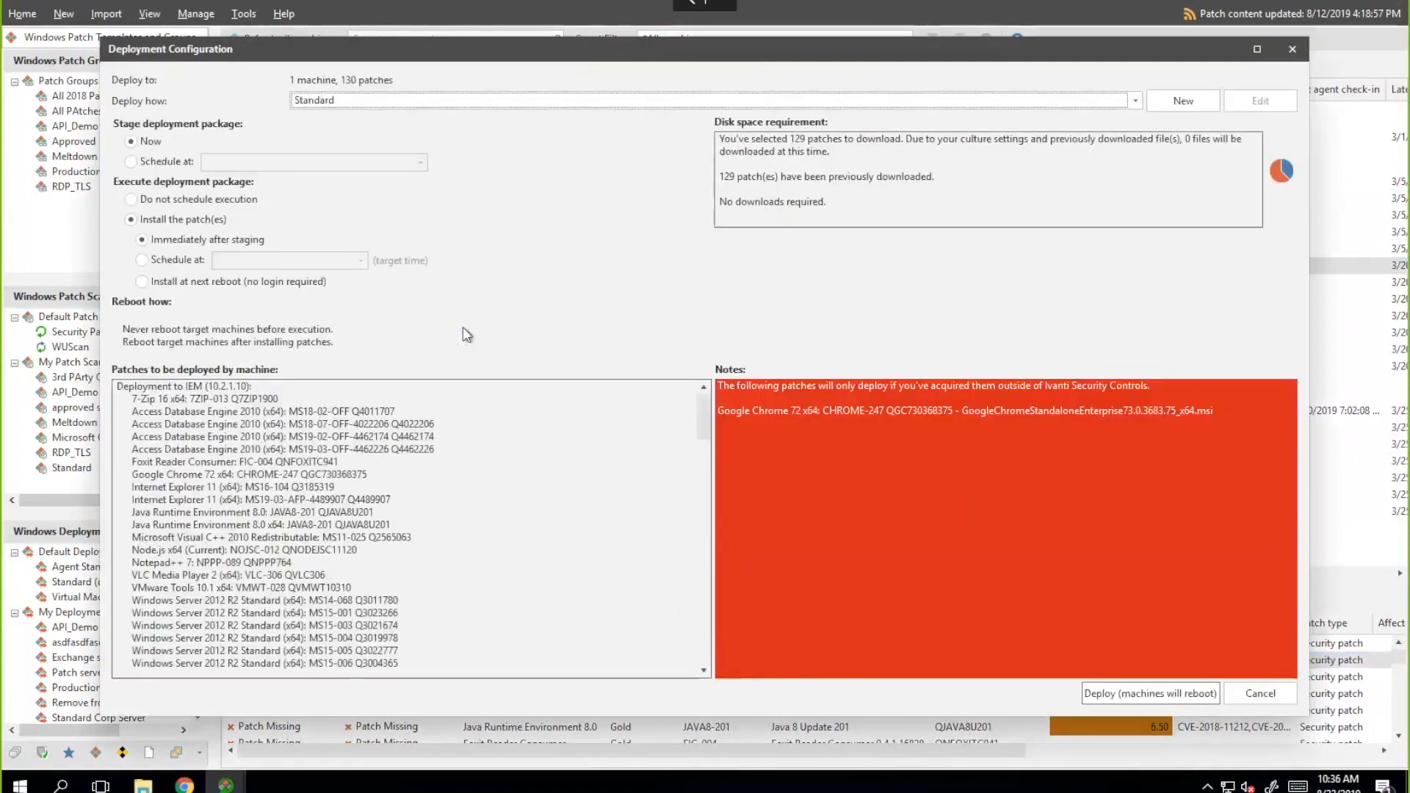
pyautogui.click(359, 103)
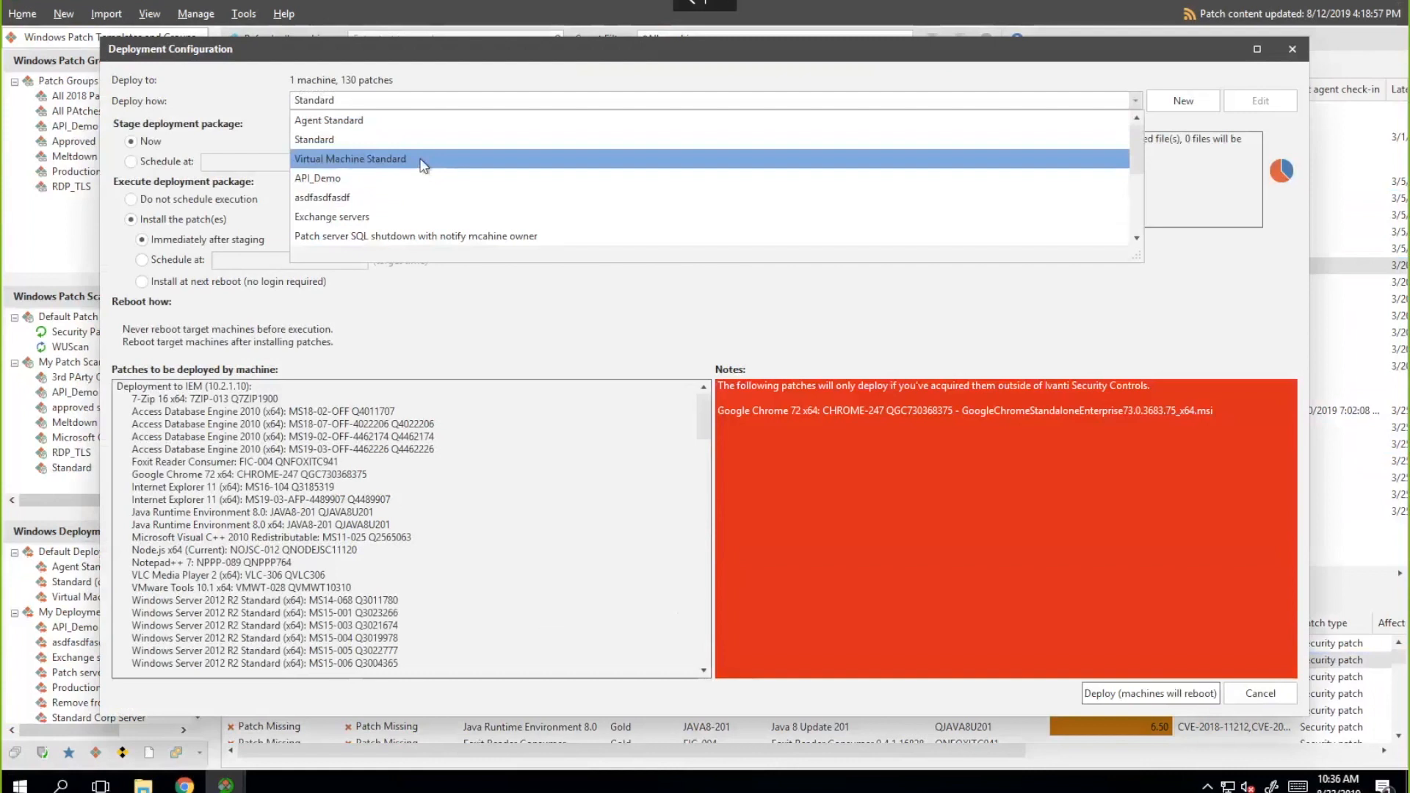
pyautogui.scroll(-1, 412, 213)
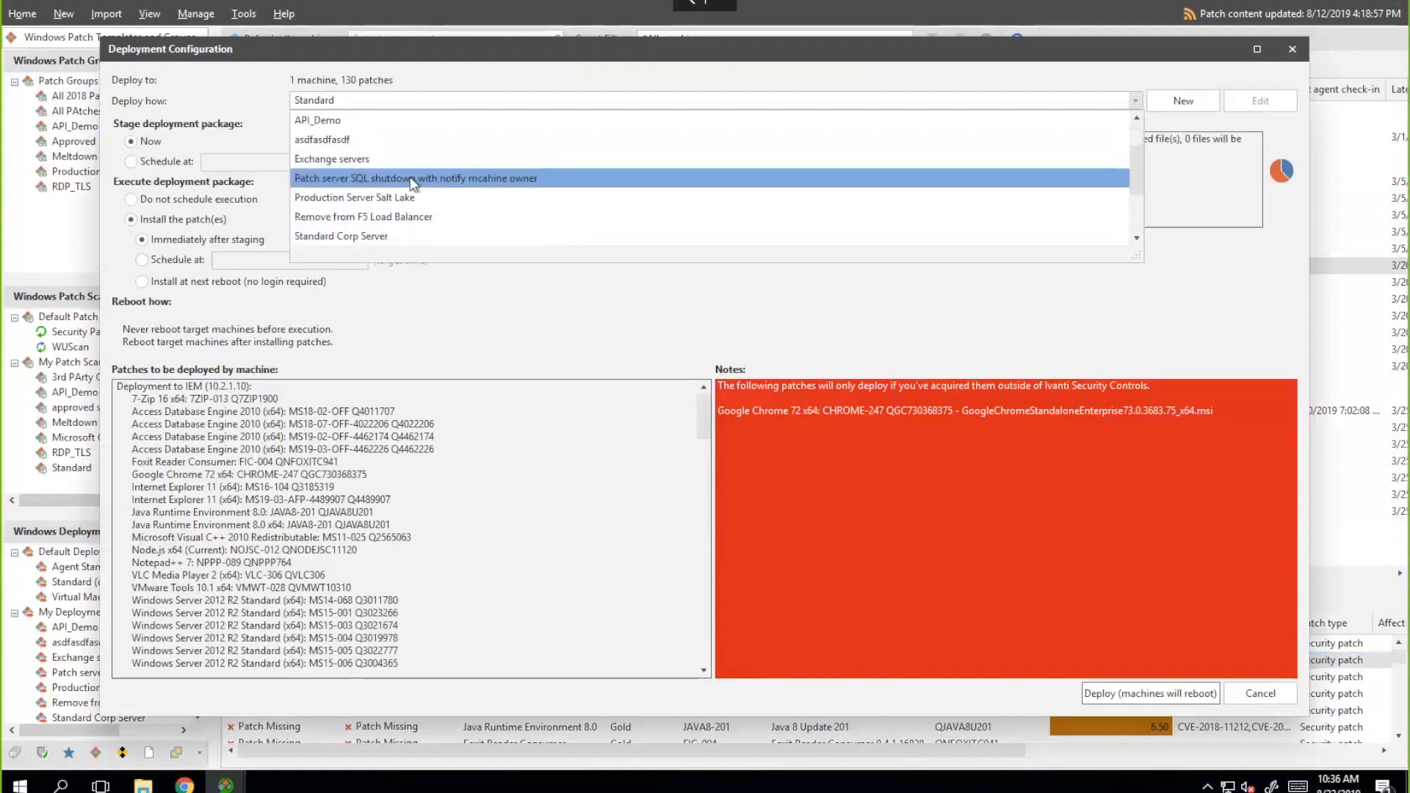
pyautogui.click(481, 180)
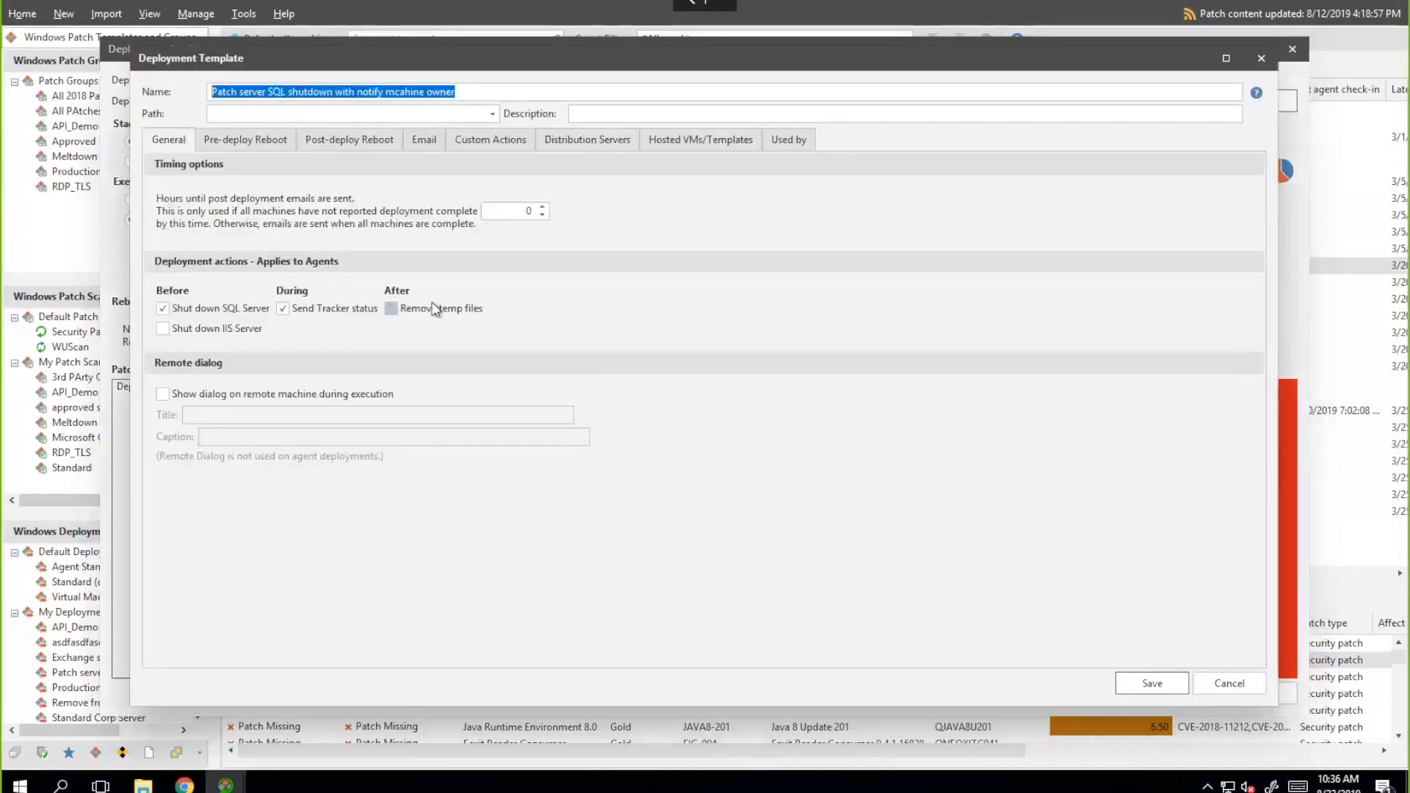
# - Enable Shut down IIS Server before deployment in the template, and set its pre-deploy reboot to Always reboot before deployment
pyautogui.click(187, 334)
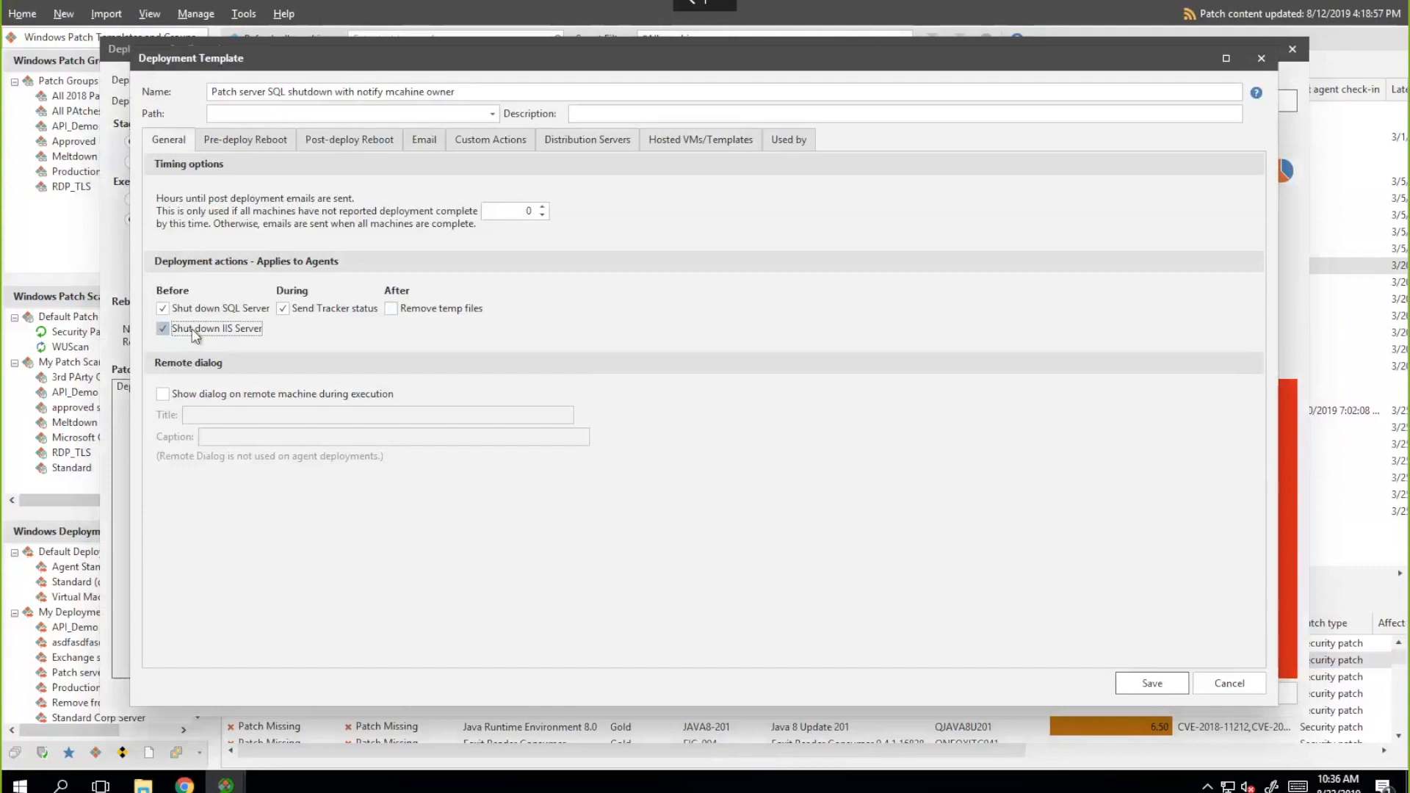
pyautogui.click(245, 143)
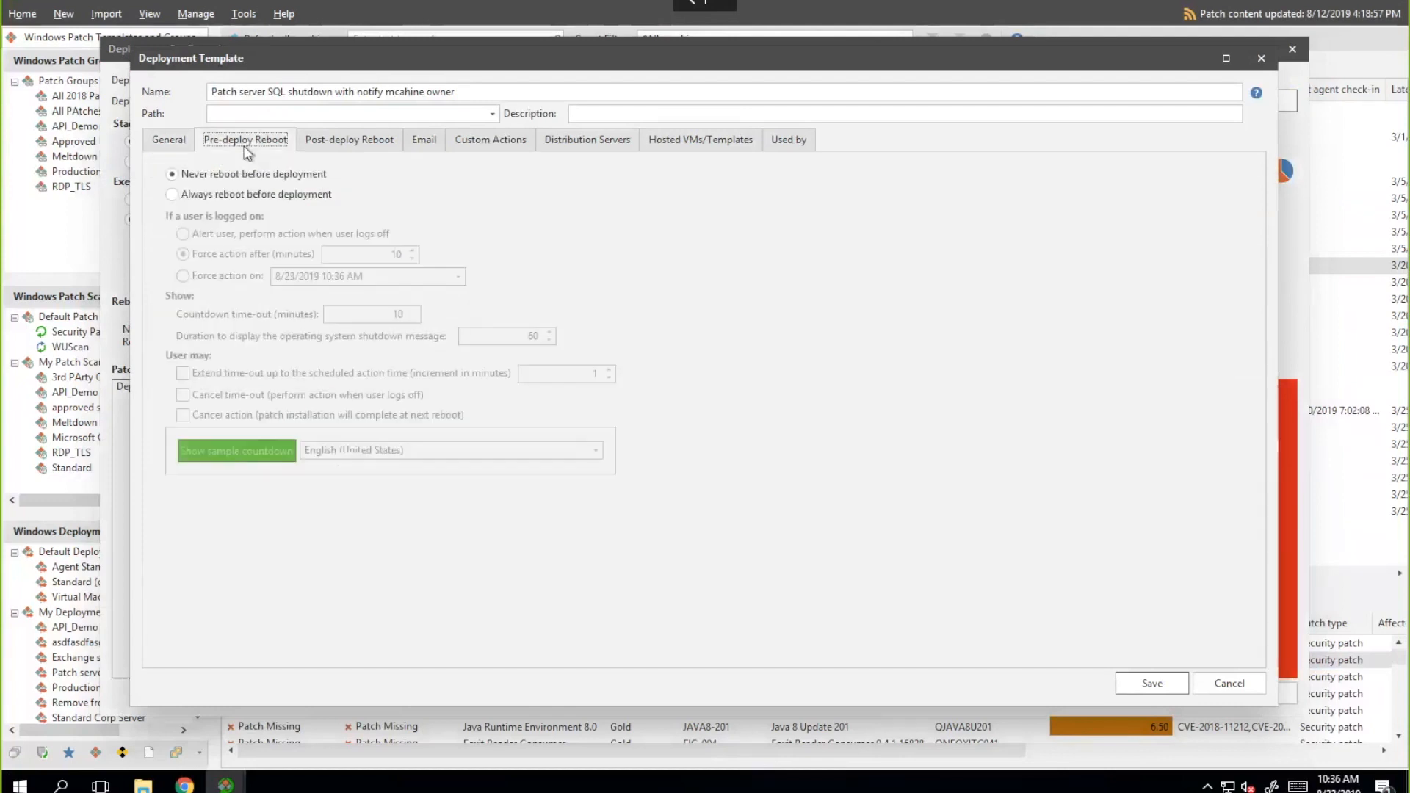
pyautogui.click(237, 196)
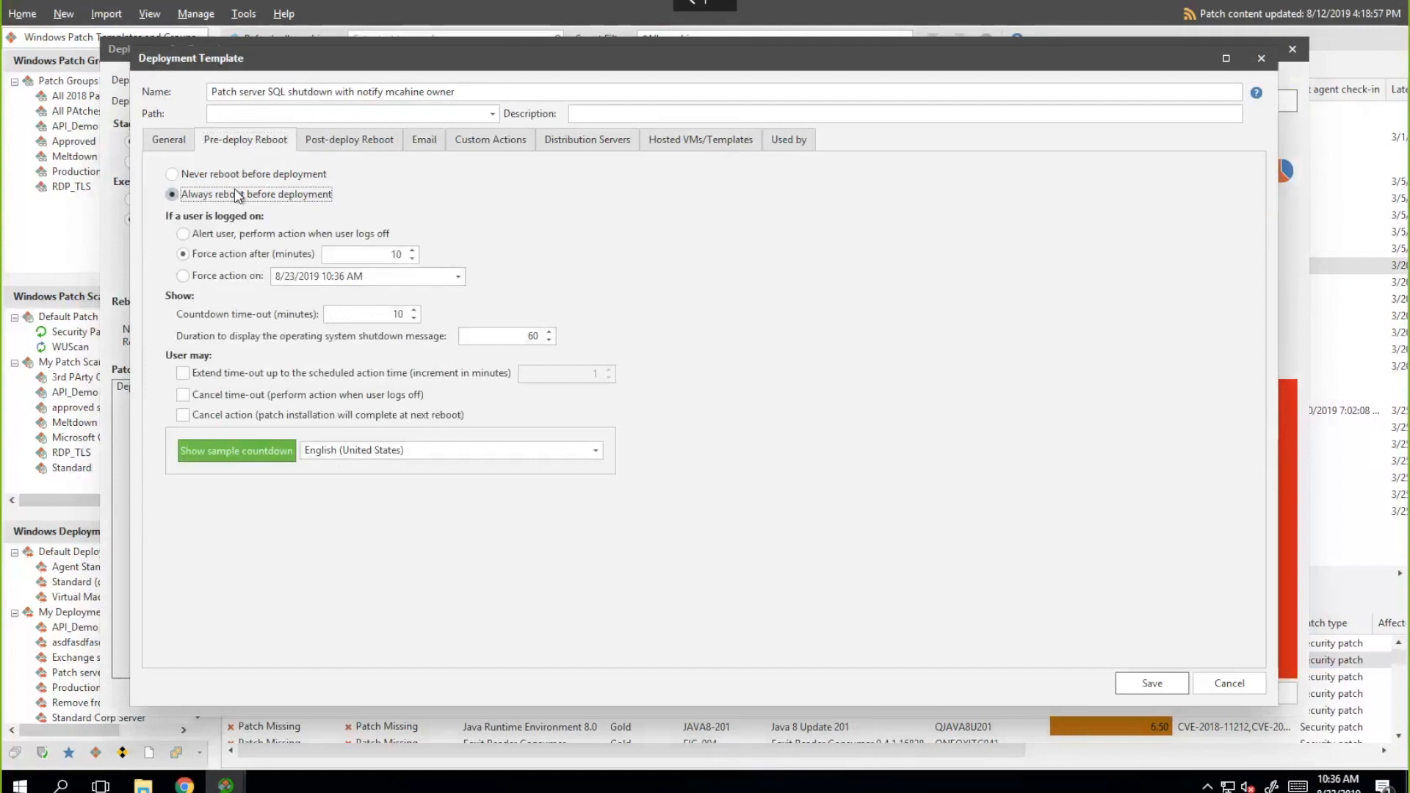
# - Examine the template's post-deploy reboot options and the Machine Owner recipient of the Deployment Status by Deployment report
pyautogui.click(335, 135)
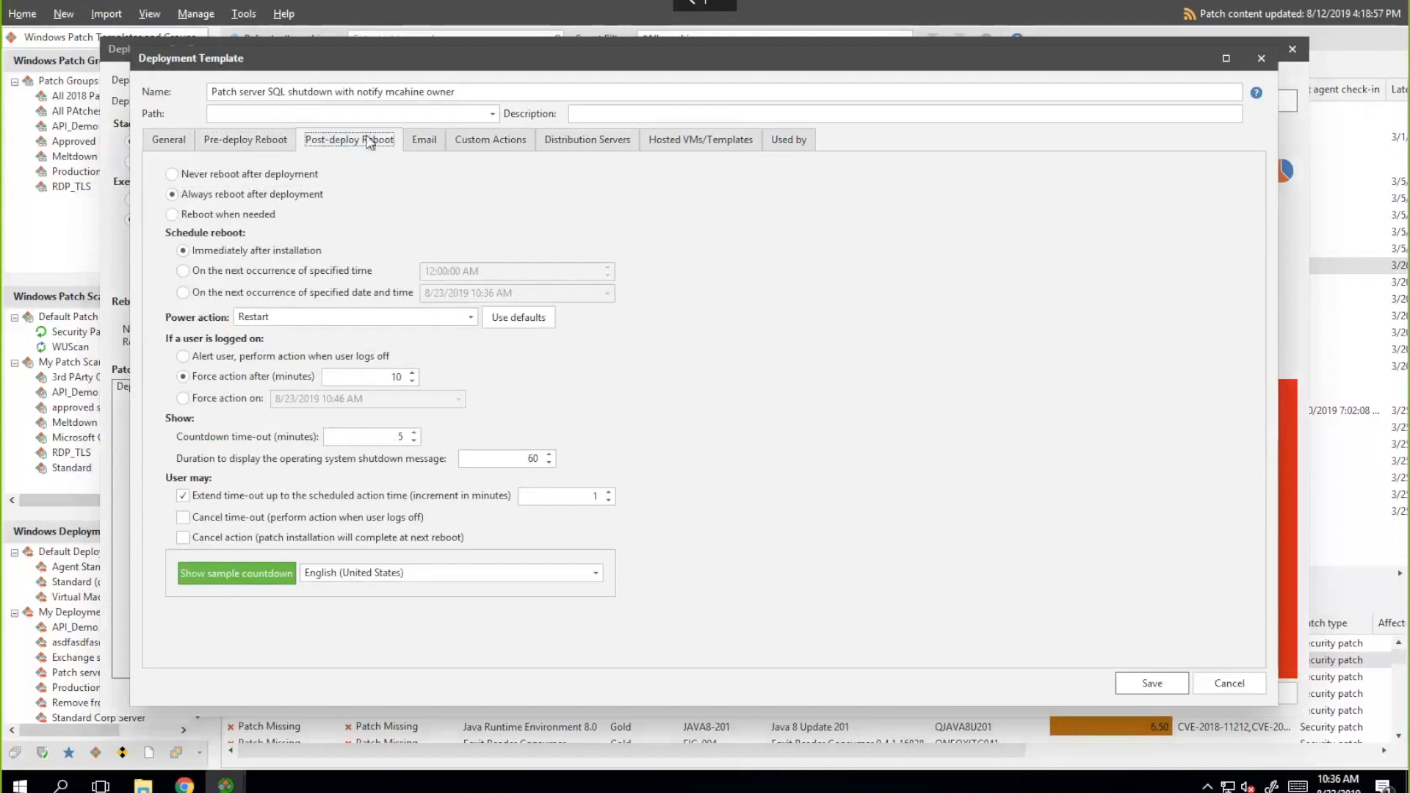
pyautogui.click(409, 163)
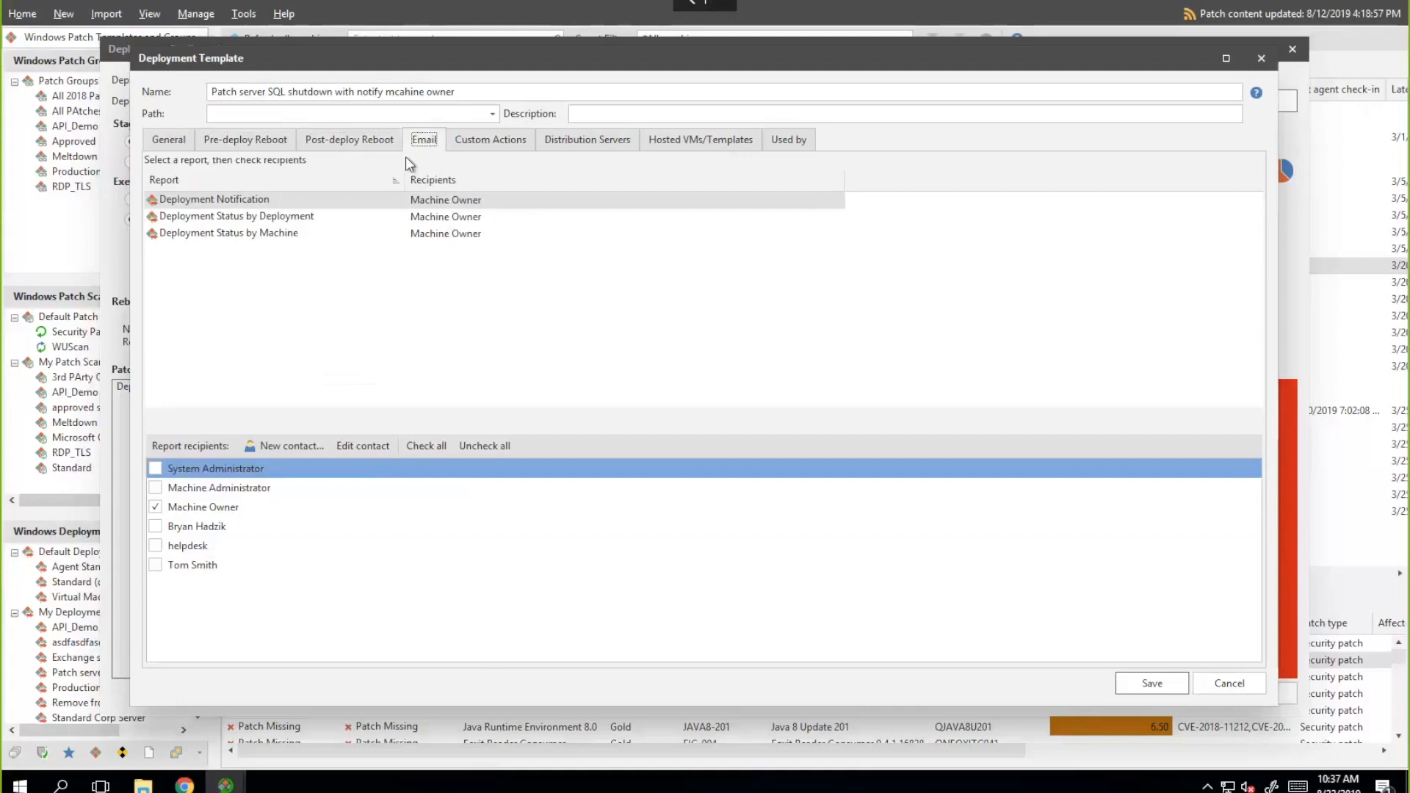
pyautogui.click(352, 221)
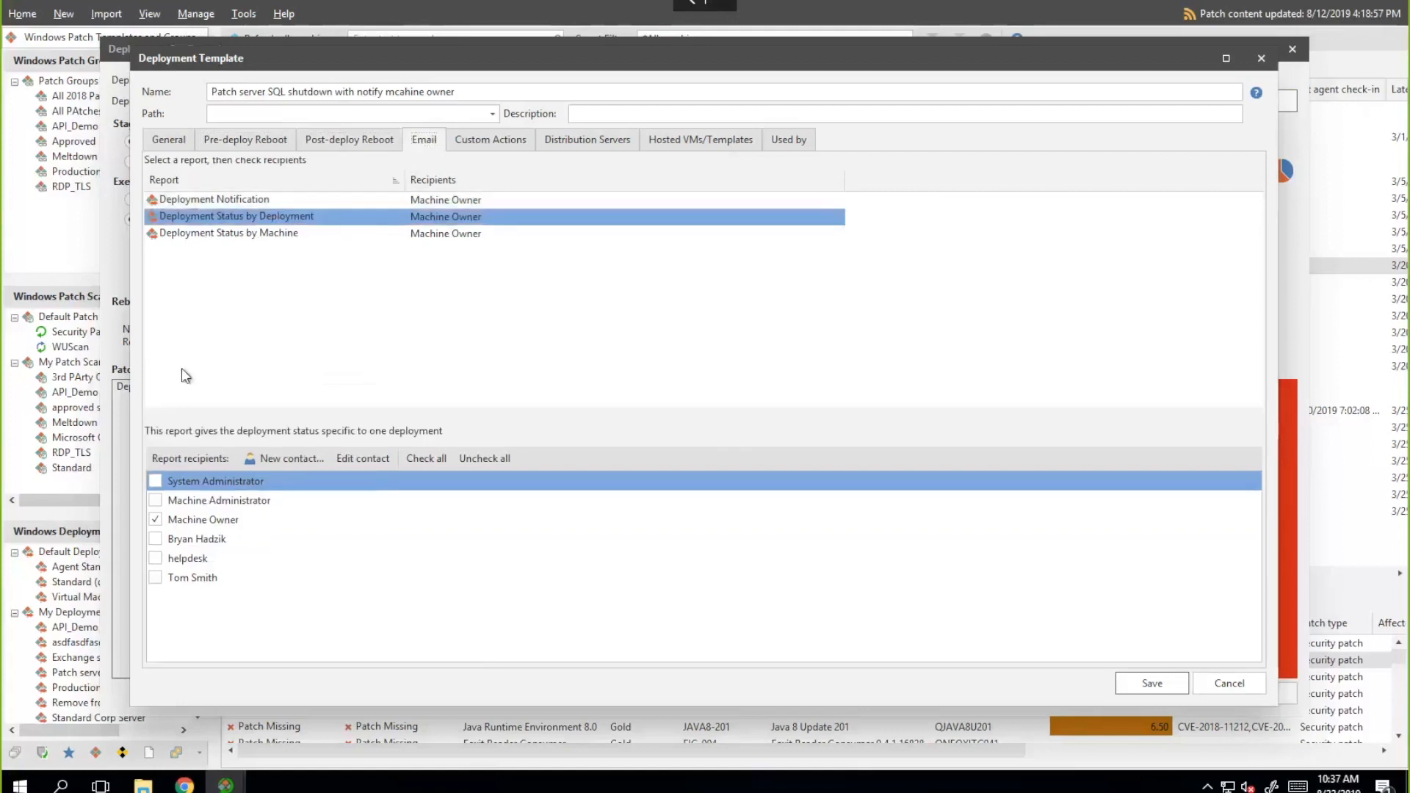
pyautogui.click(215, 523)
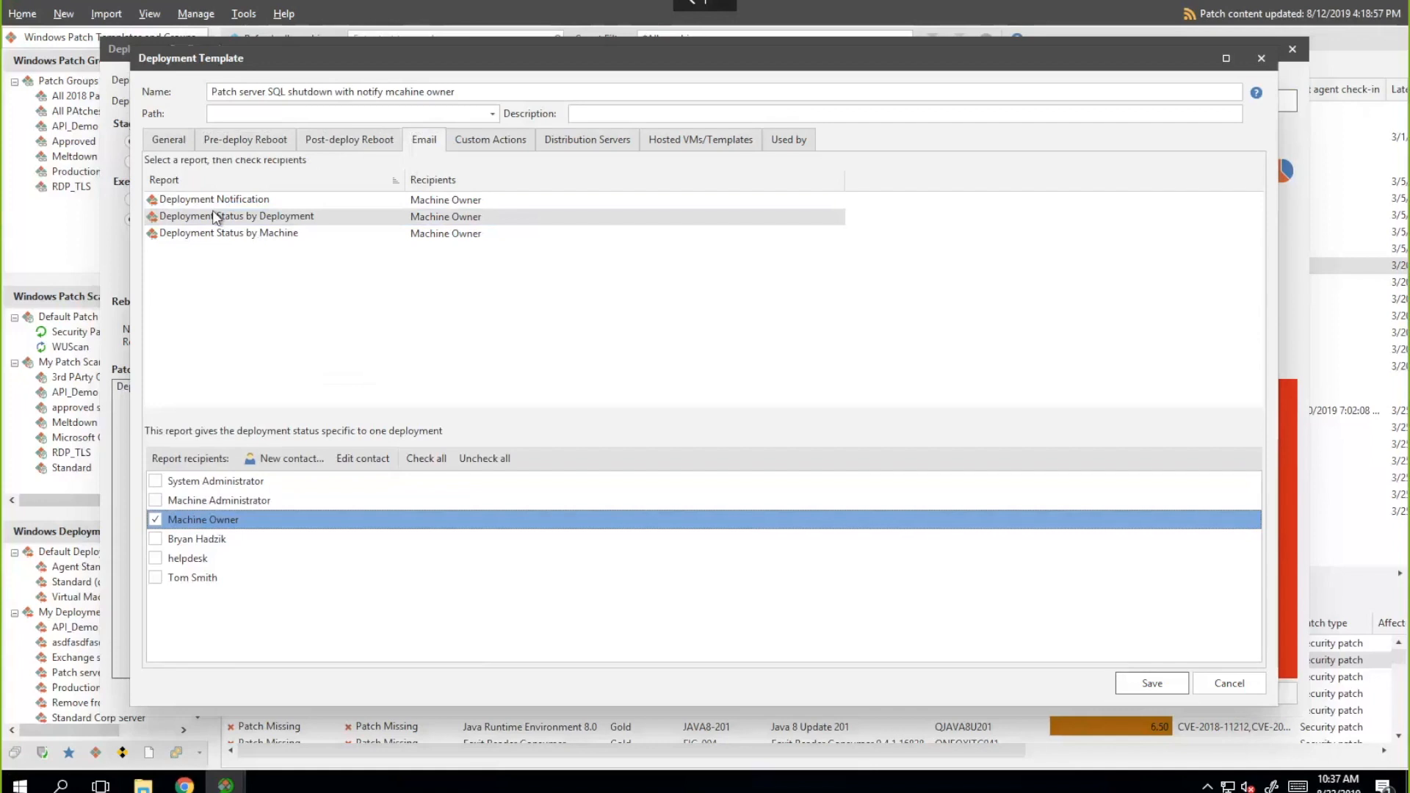
# - Draft a custom action for all deployments using the template that runs c:\afterreboot.ps1 after reboot
pyautogui.click(469, 147)
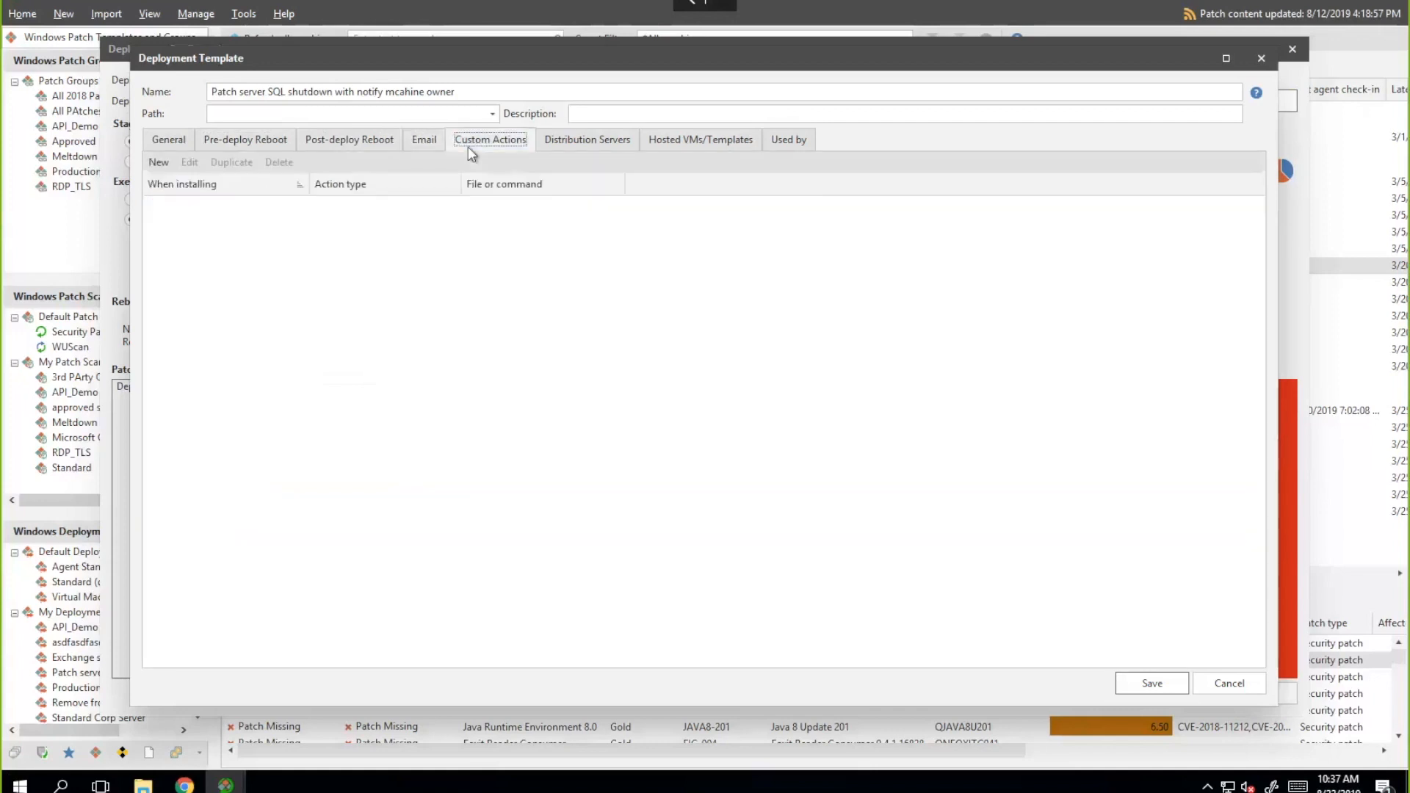
pyautogui.click(171, 163)
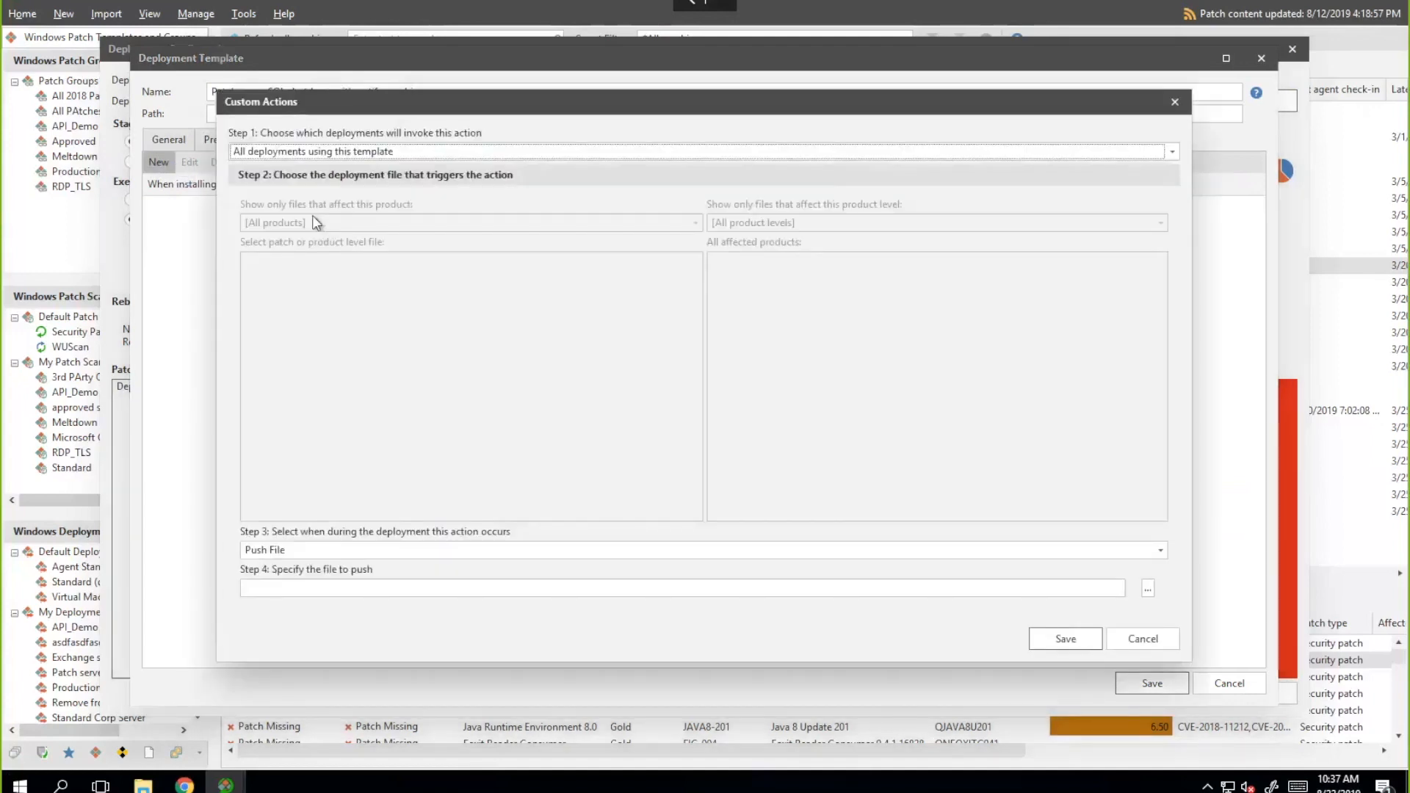
pyautogui.click(341, 152)
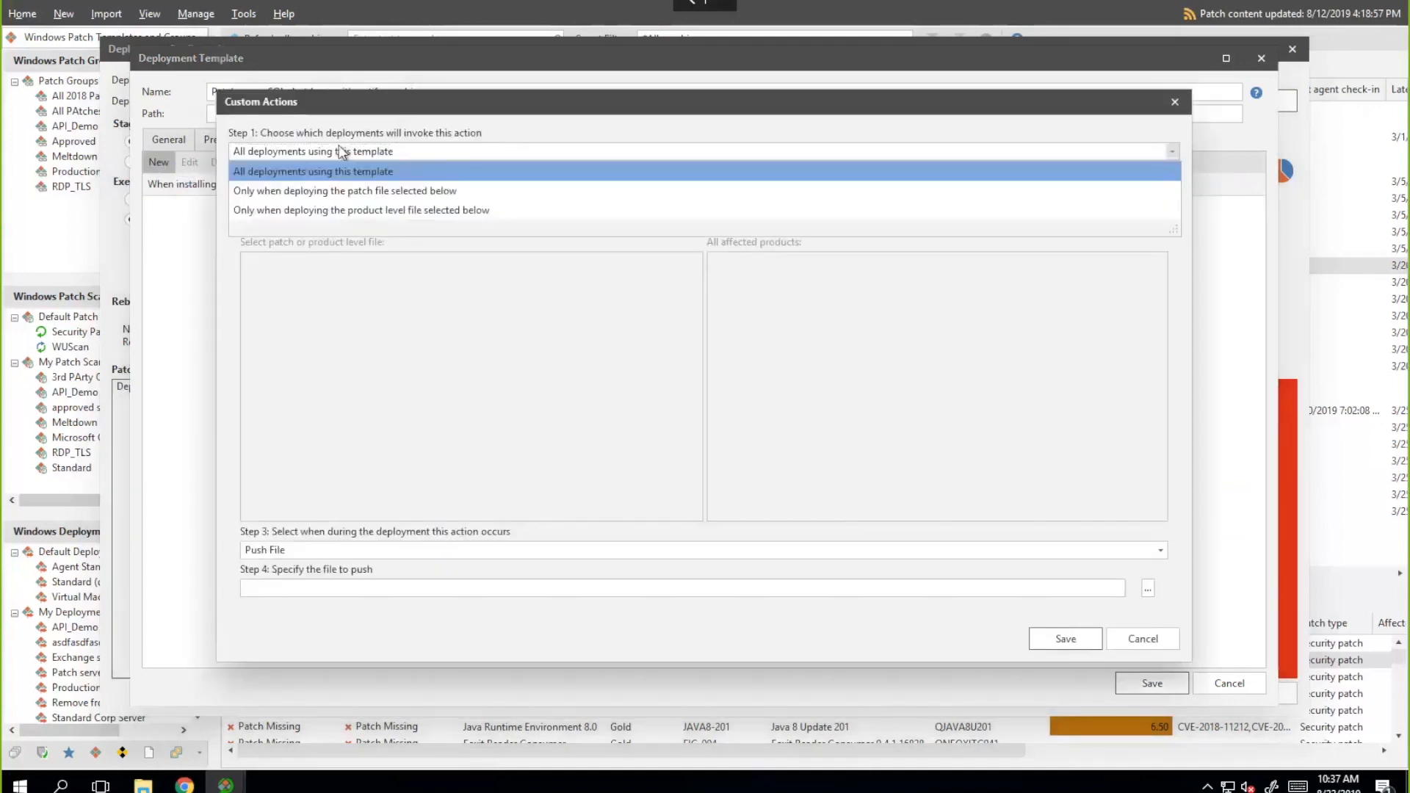
pyautogui.click(341, 152)
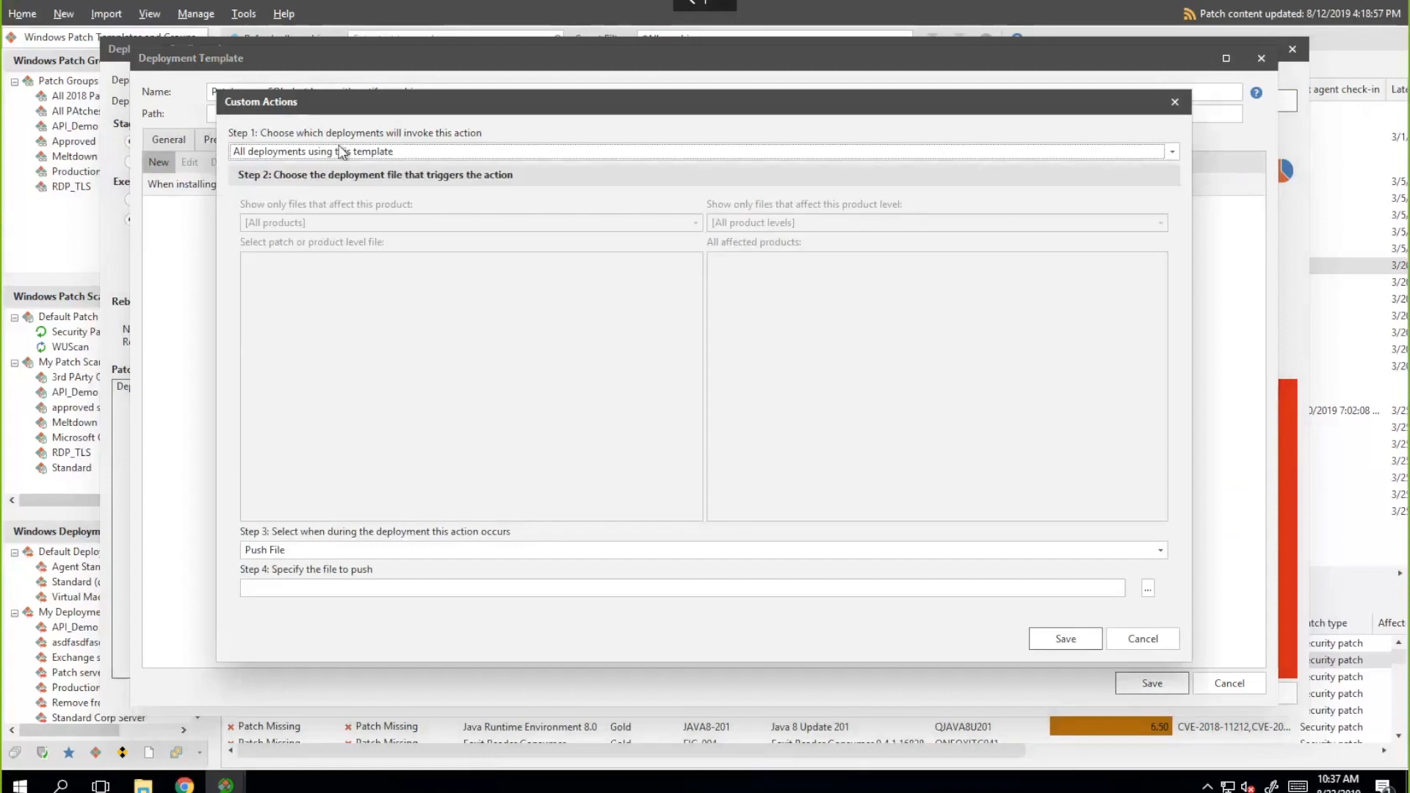
pyautogui.click(306, 556)
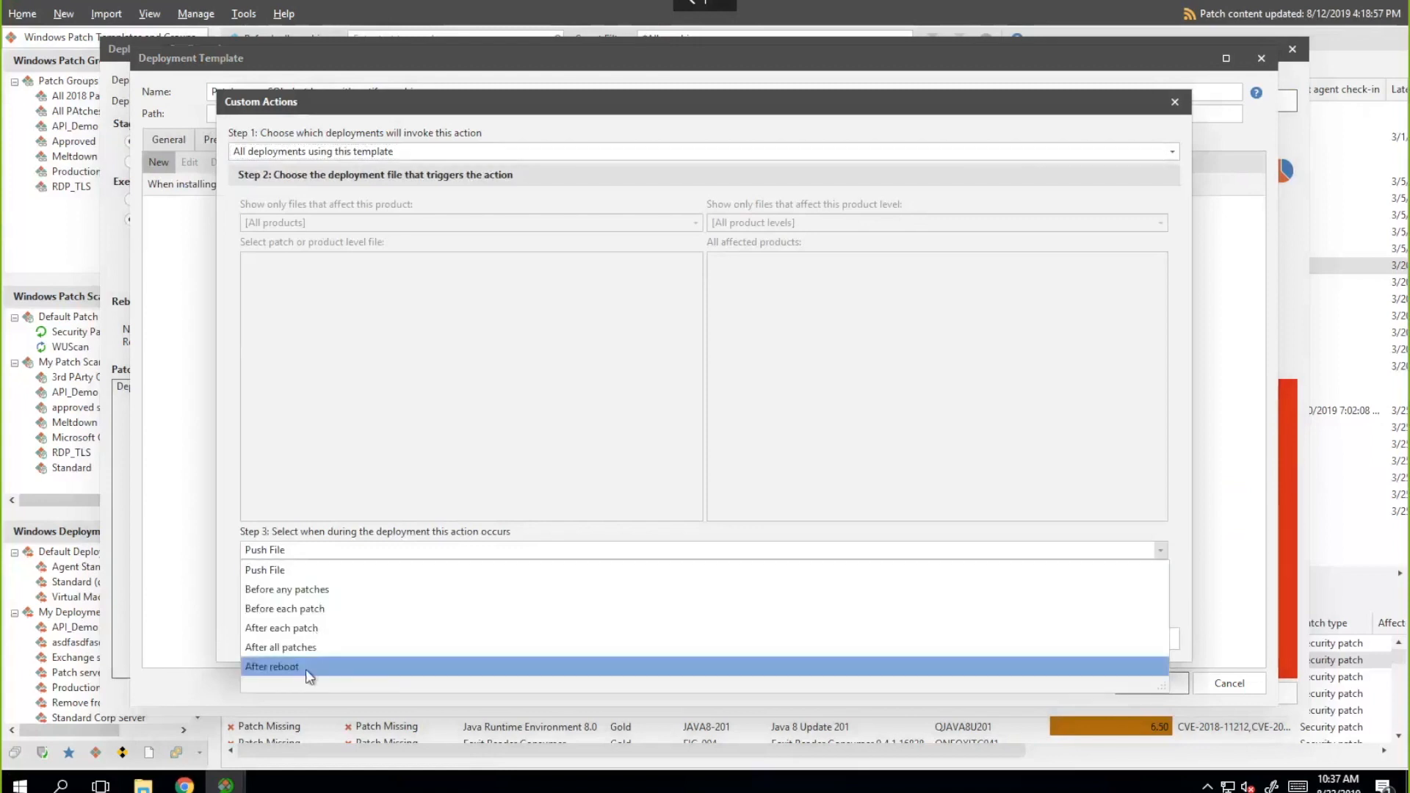
pyautogui.click(305, 667)
pyautogui.click(299, 589)
pyautogui.write('c:\\afterreboot.ps1')
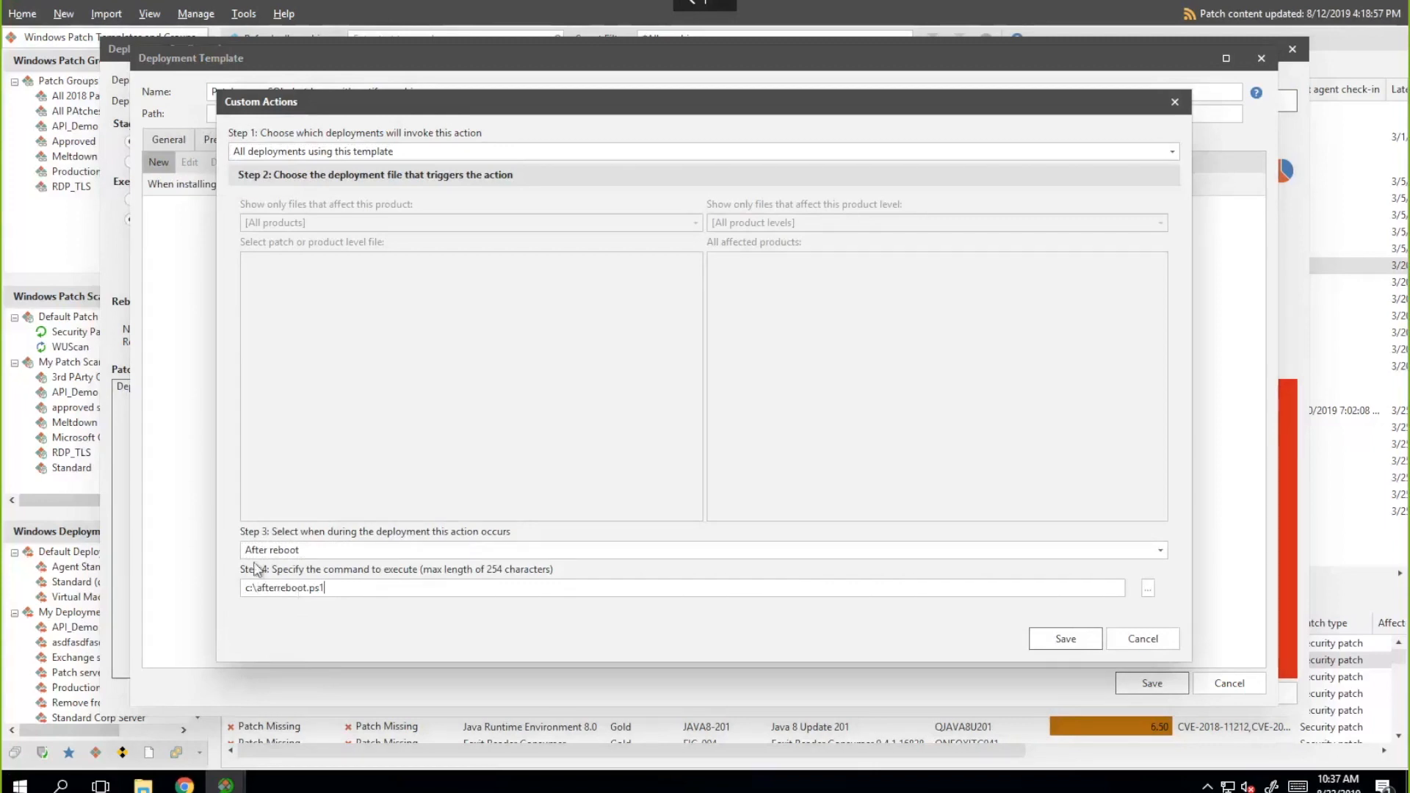
# - Change the custom action's timing to Before any patches, and discard the action
pyautogui.click(273, 551)
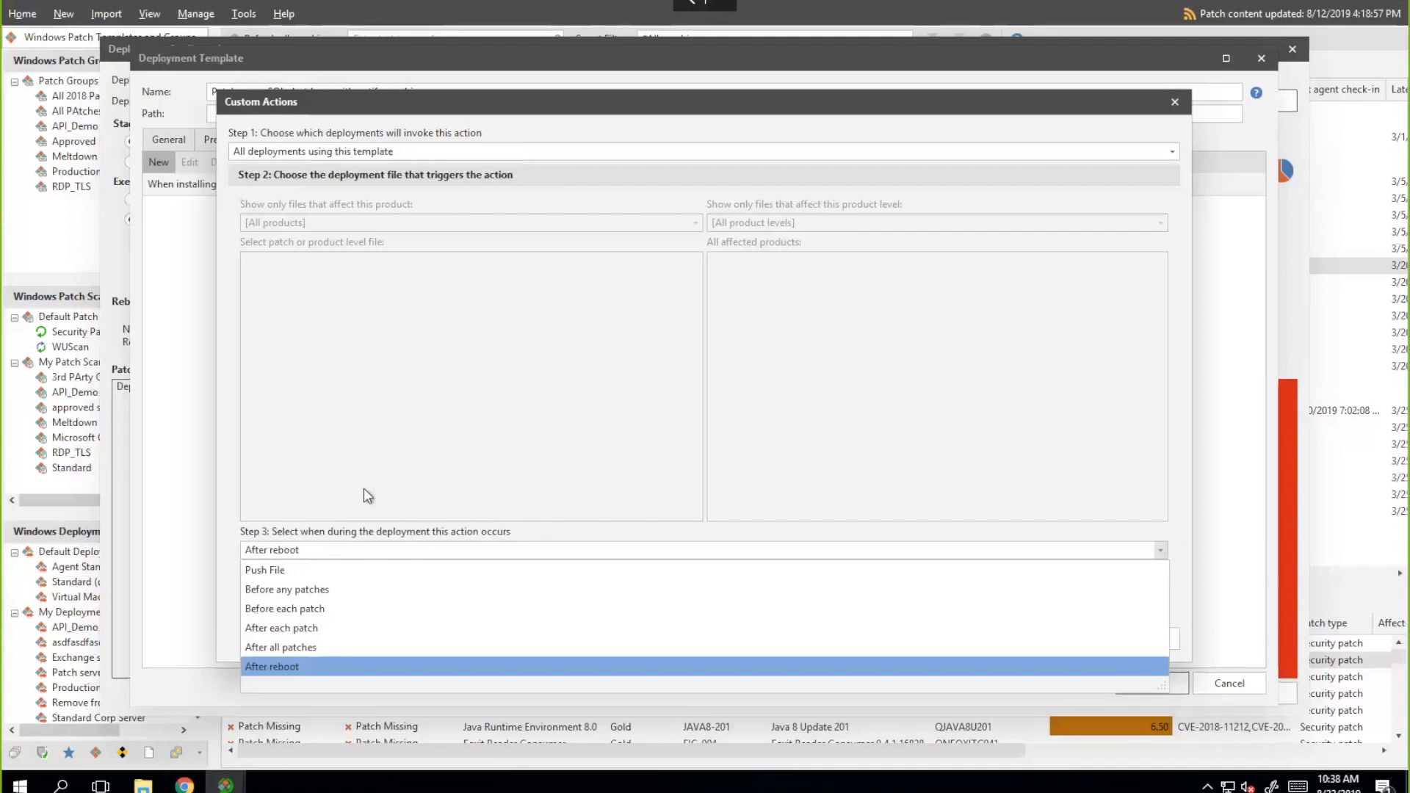
pyautogui.click(328, 597)
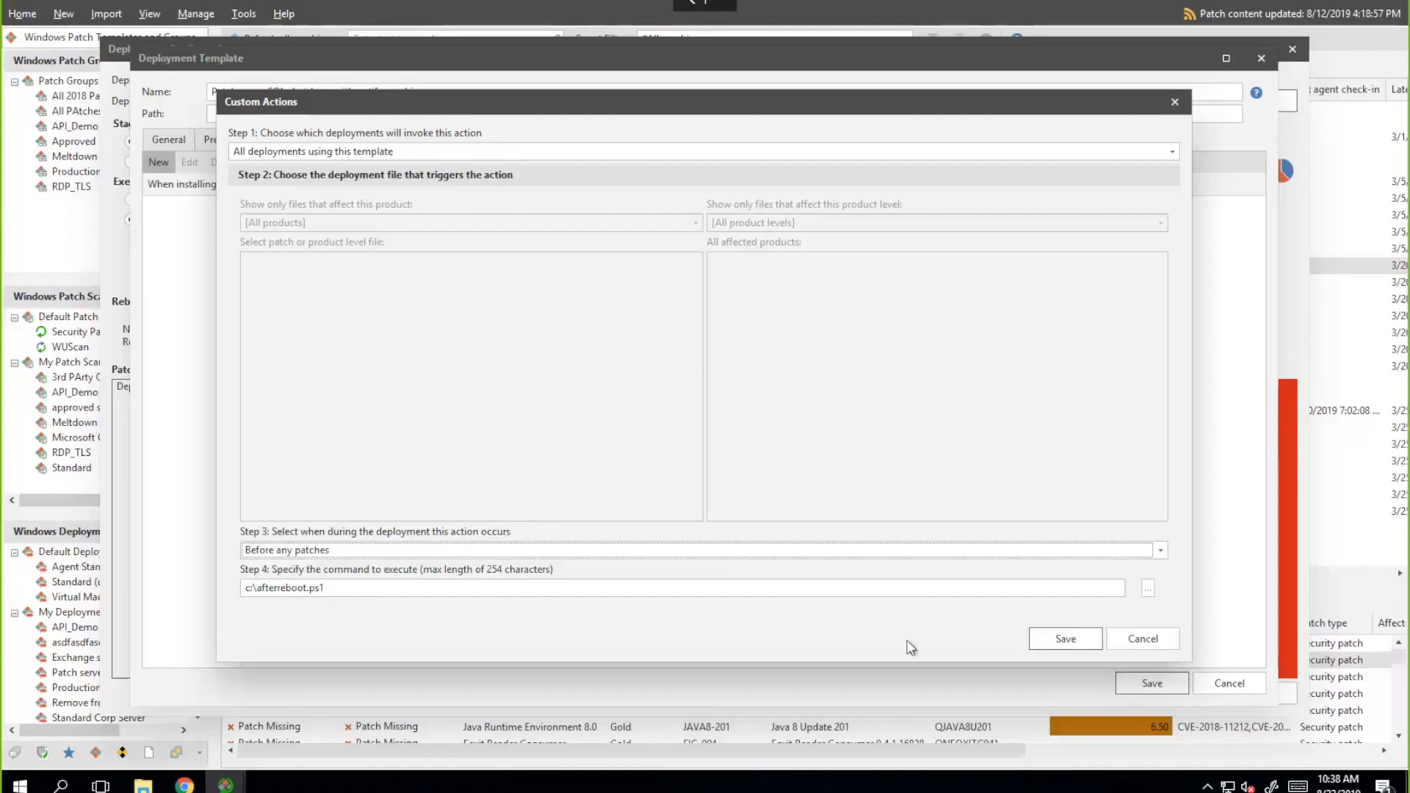
pyautogui.click(1141, 638)
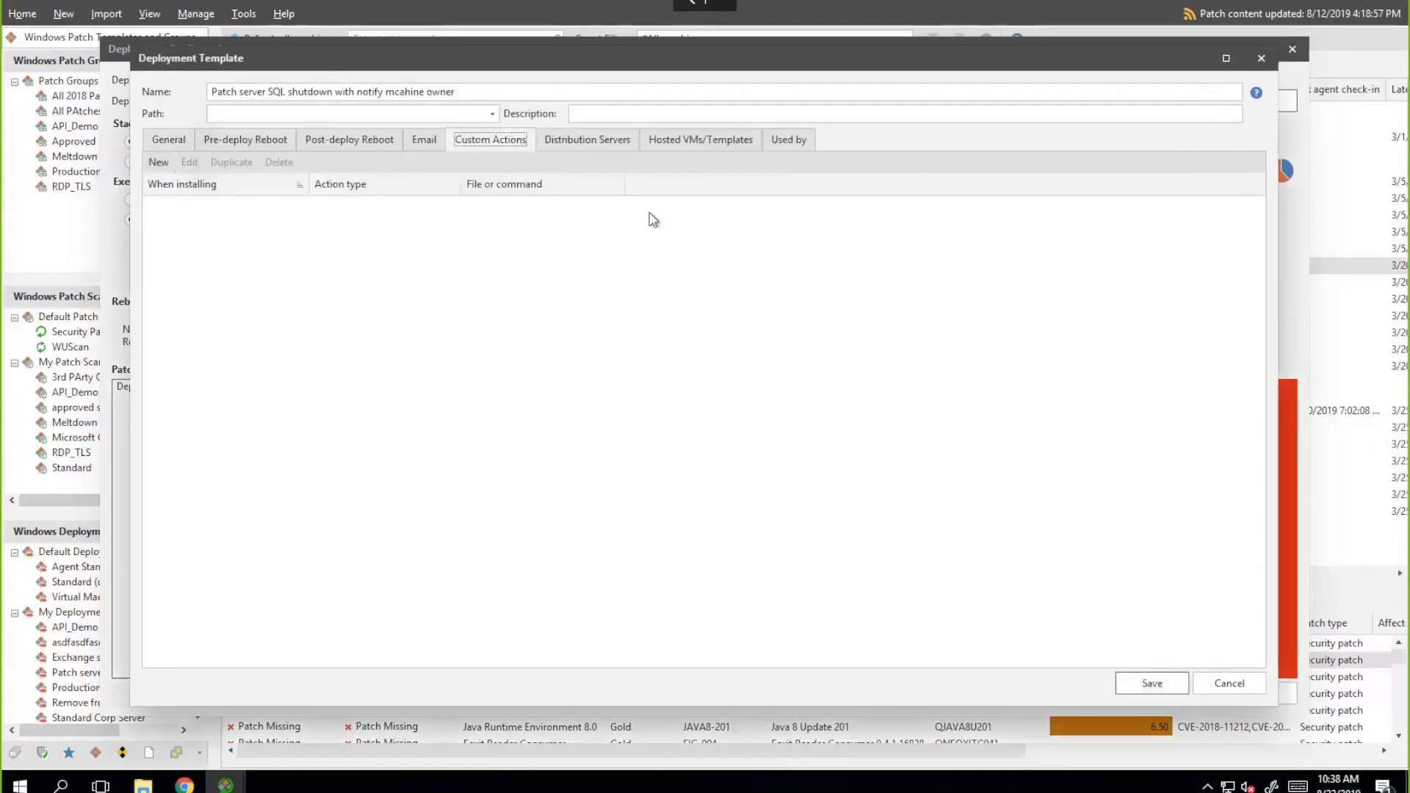
# - Set the template to use distribution servers by IP range, and examine the primary and secondary servers of each range
pyautogui.click(598, 139)
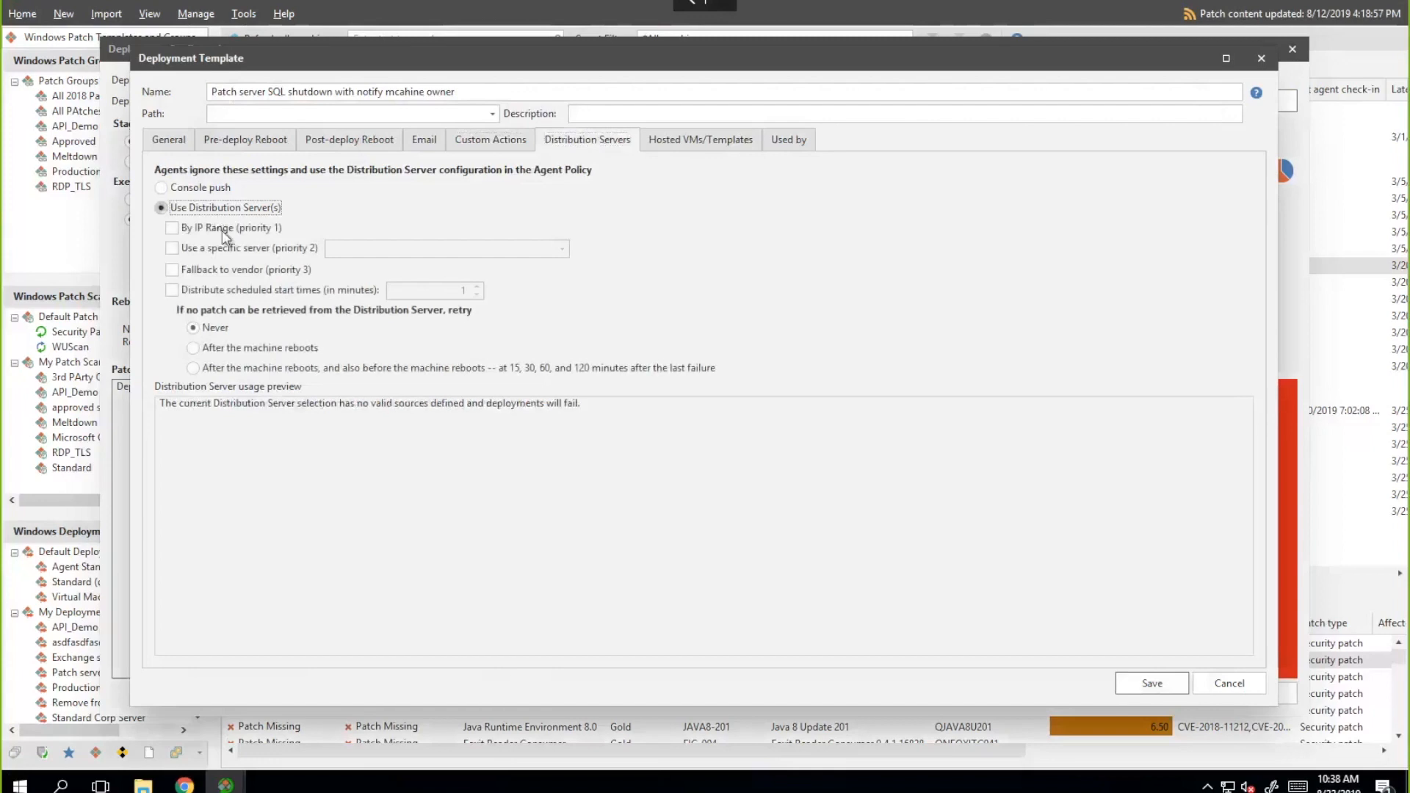
pyautogui.click(221, 228)
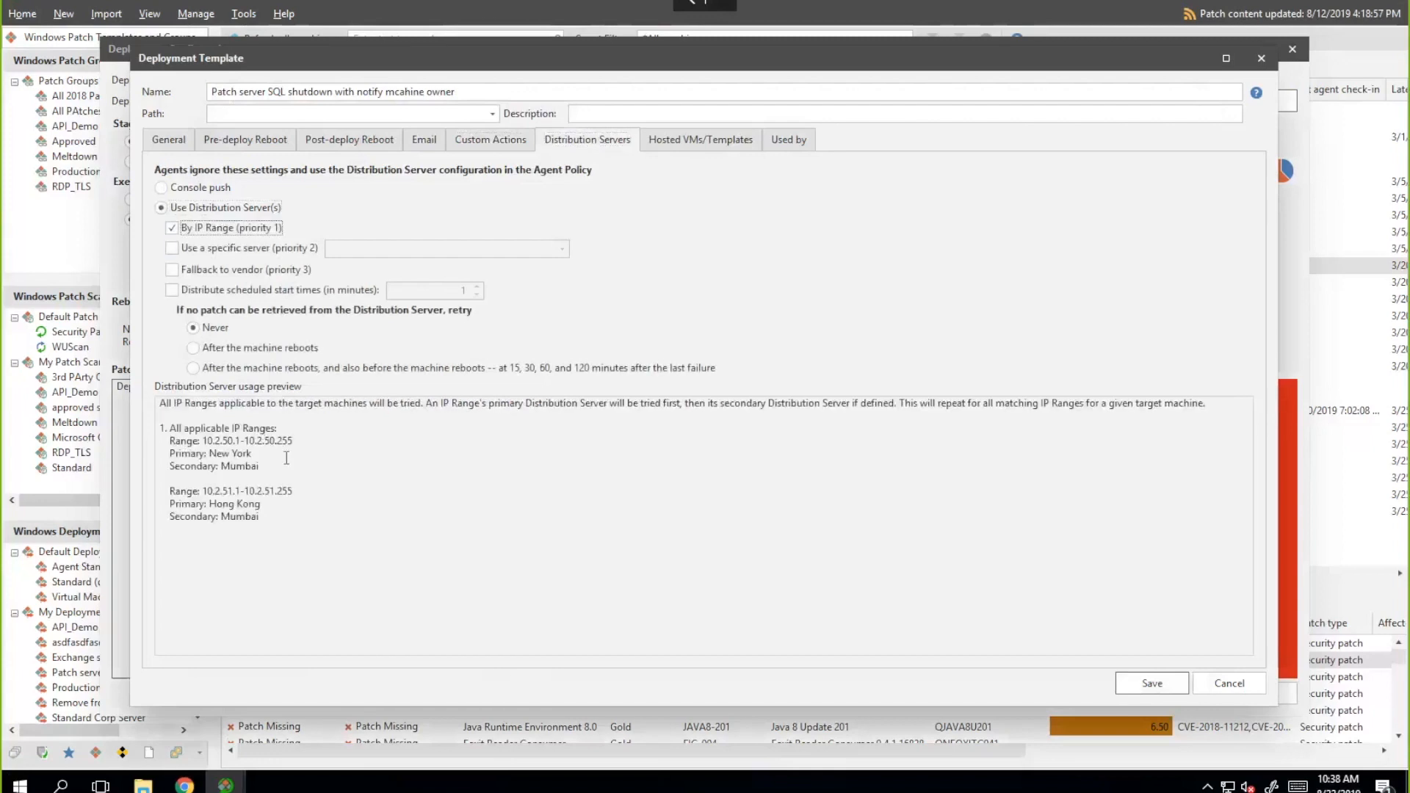
pyautogui.moveTo(285, 457); pyautogui.dragTo(162, 430)
pyautogui.moveTo(302, 524); pyautogui.dragTo(192, 477)
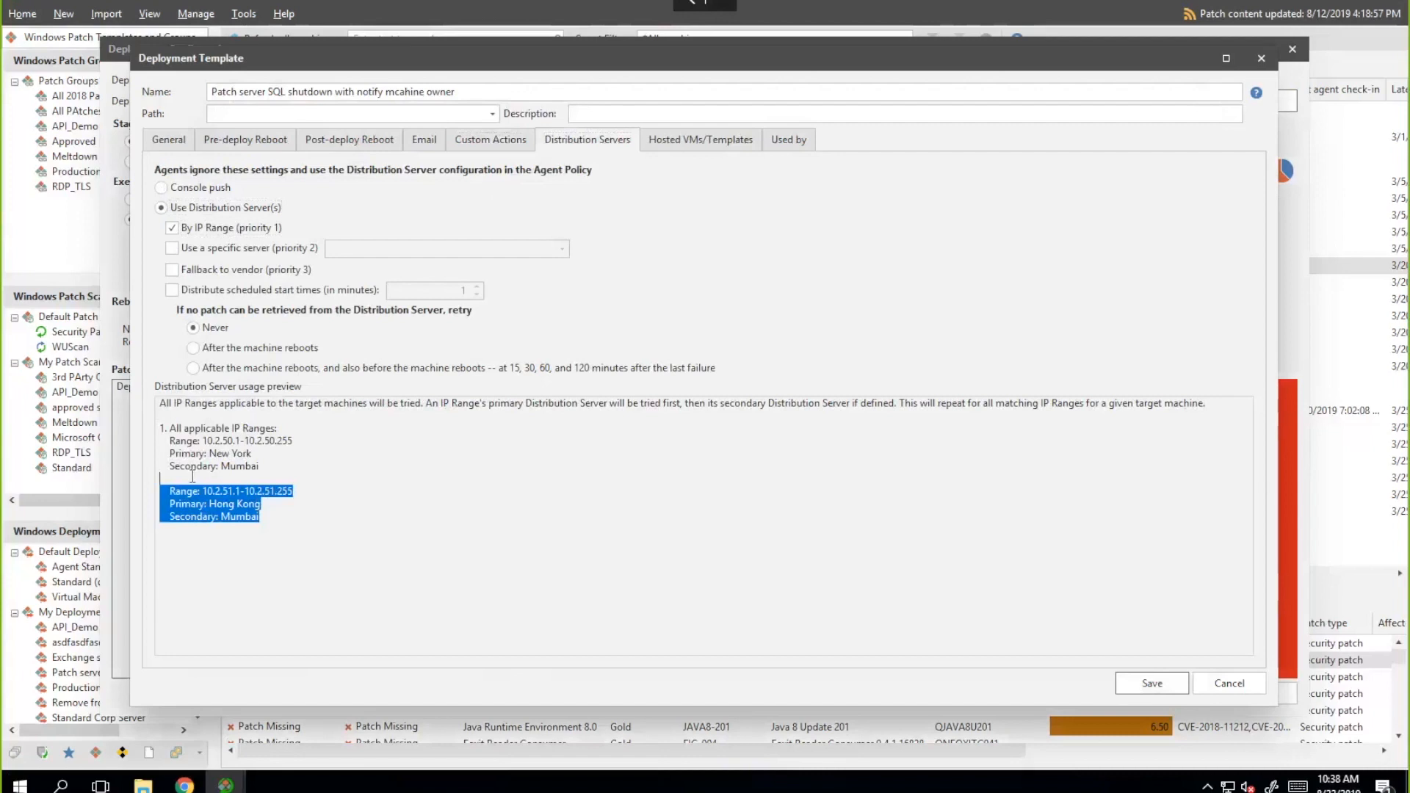
# - Enable pre-deployment and post-deployment snapshots for hosted VMs in the template, and close the template without saving
pyautogui.click(661, 139)
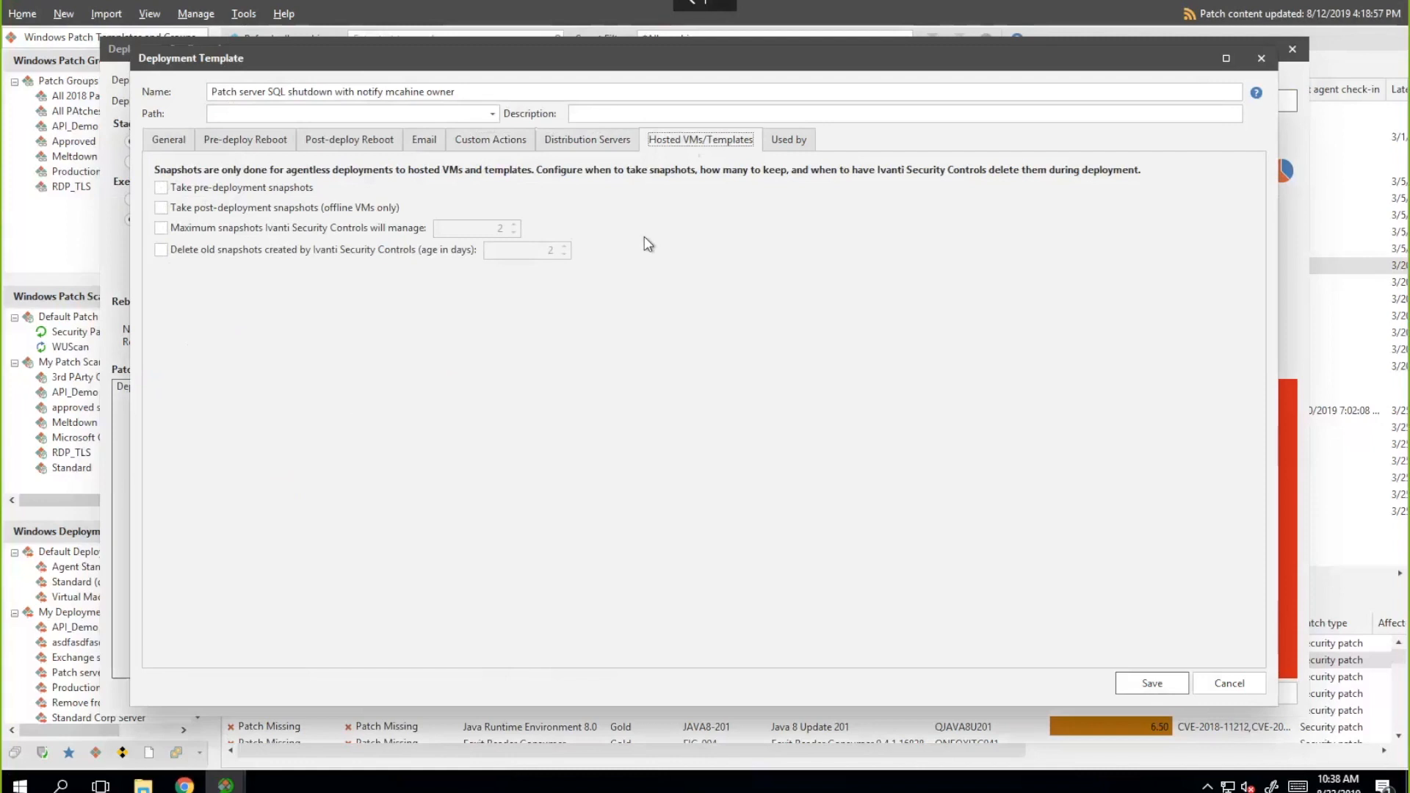
pyautogui.click(277, 188)
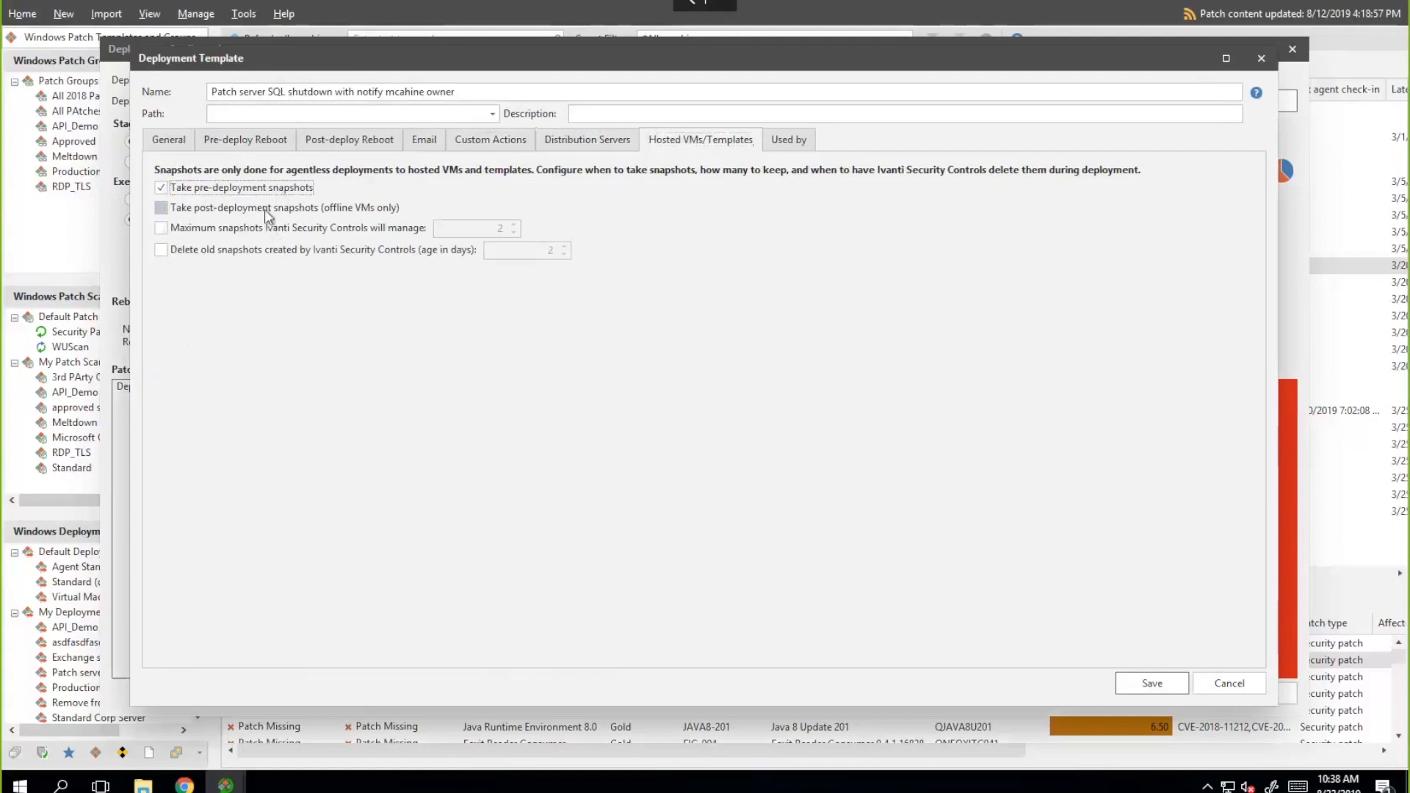
pyautogui.click(264, 209)
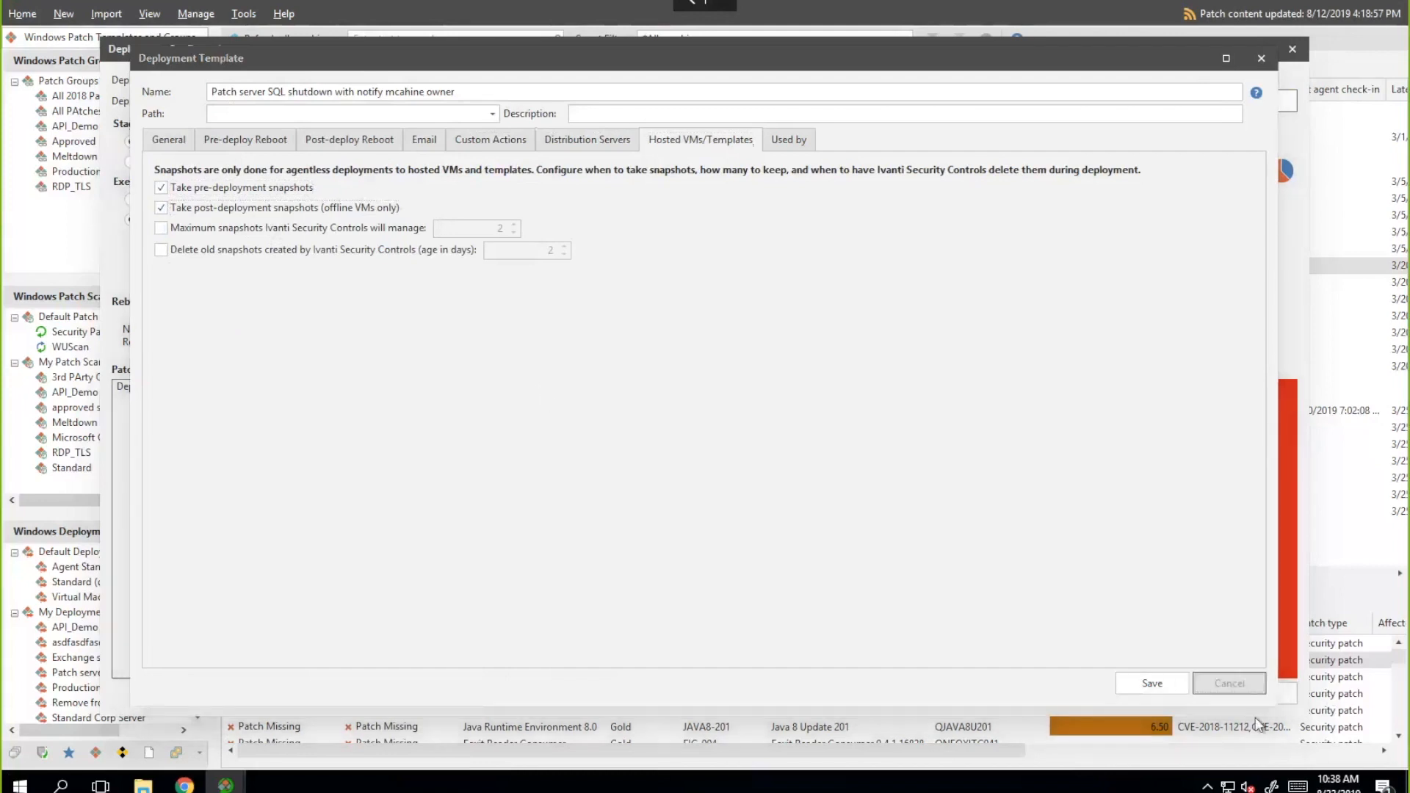
pyautogui.click(1251, 686)
pyautogui.click(1259, 693)
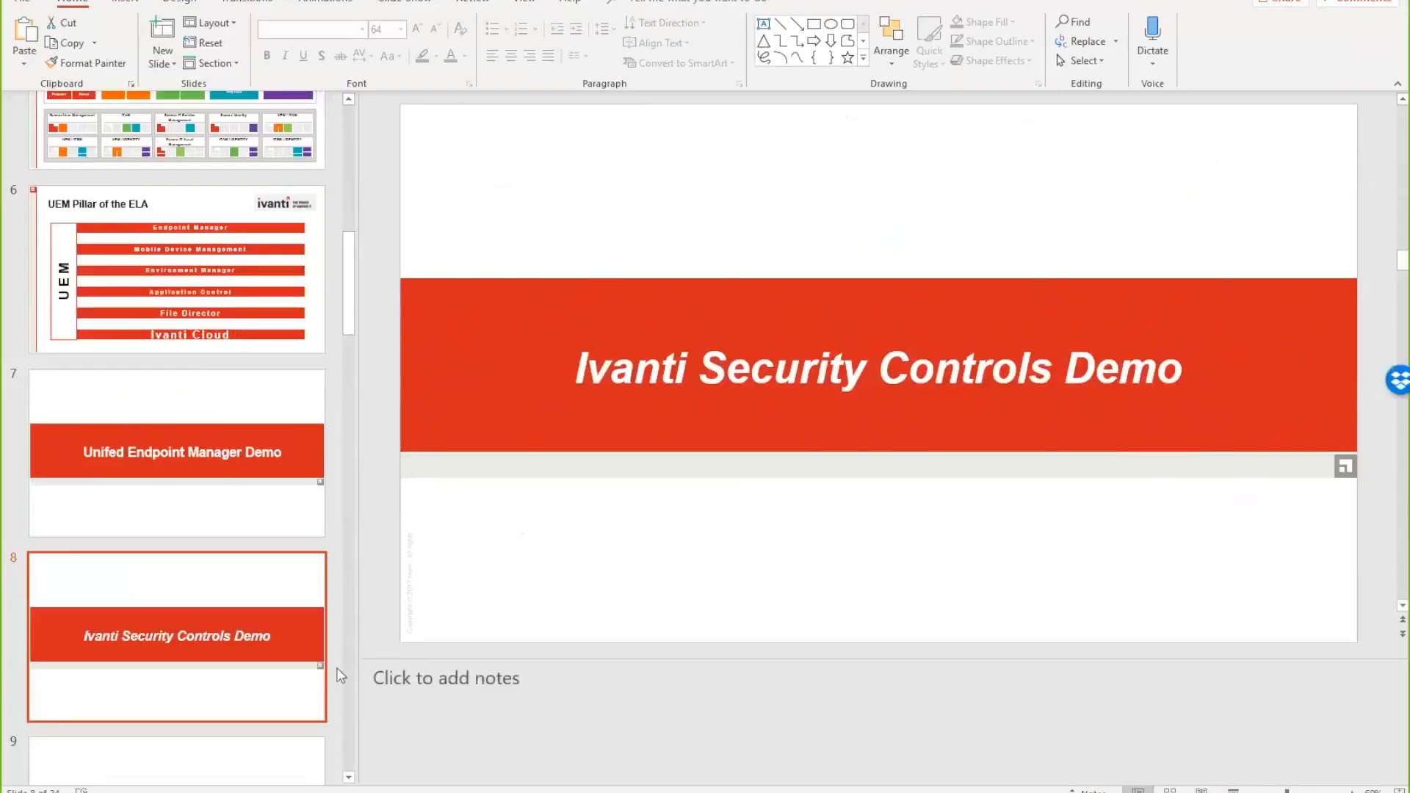
# - In PowerPoint, start the slide show from the Application Control slide, swap presenter view with the show, and advance one slide
pyautogui.scroll(-3, 271, 649)
pyautogui.click(268, 644)
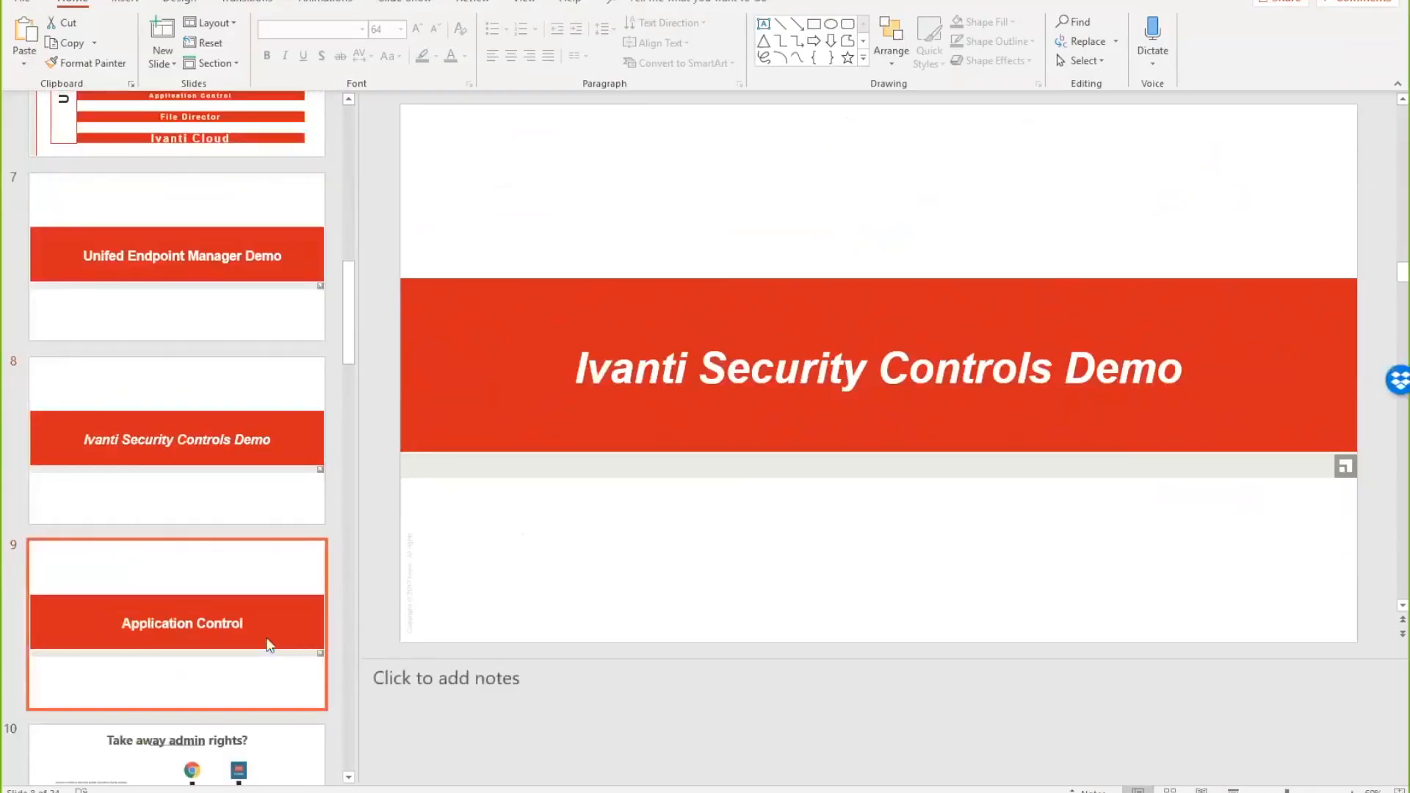
pyautogui.click(1234, 790)
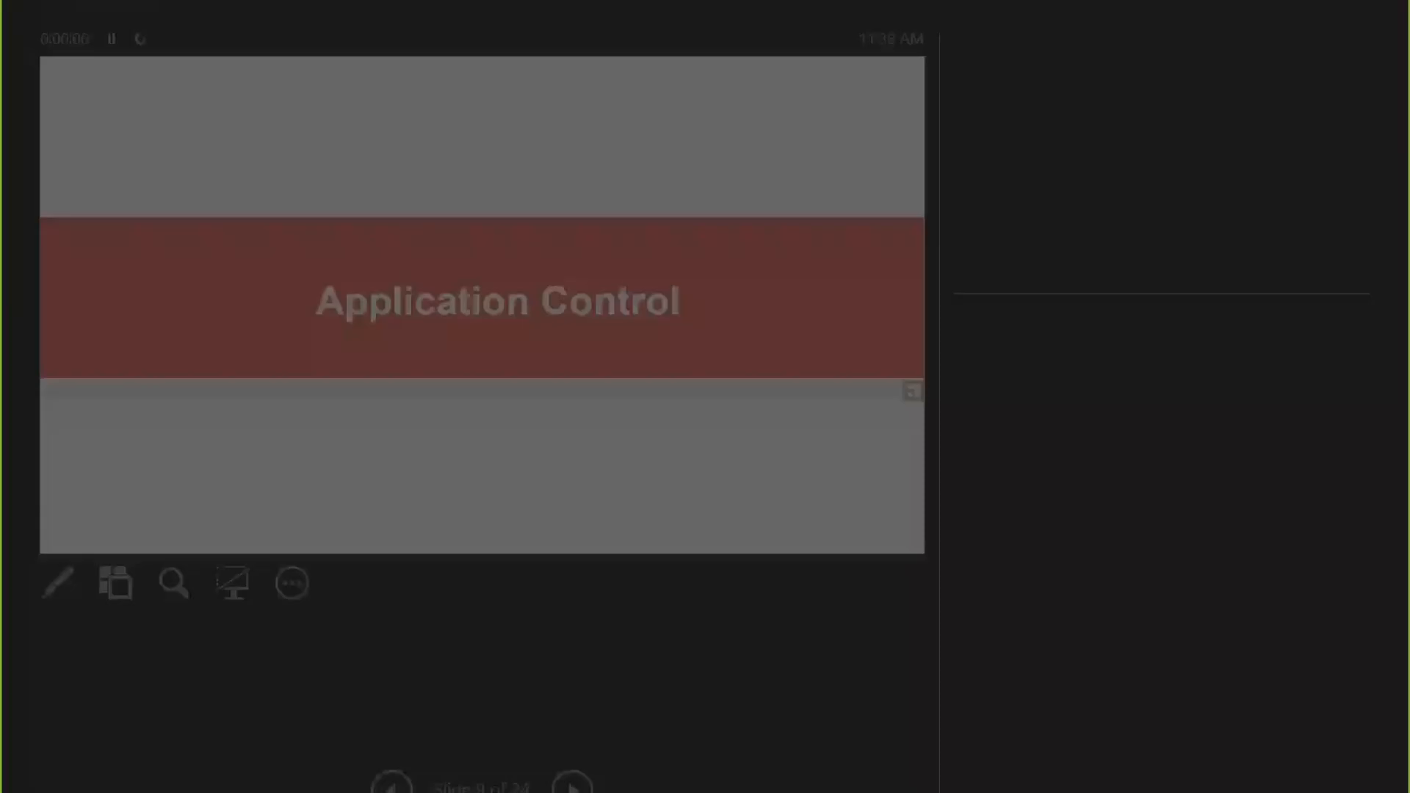
pyautogui.click(277, 9)
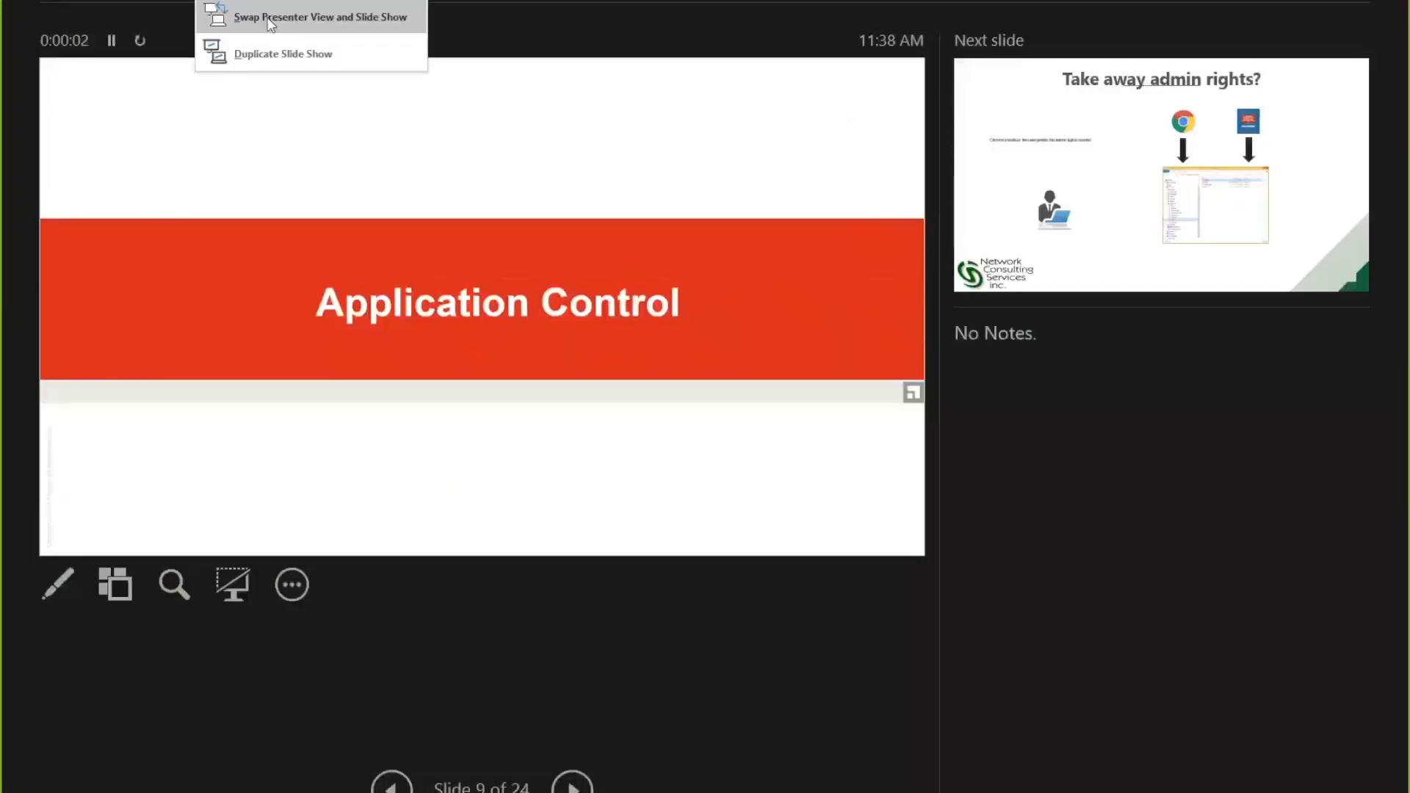
pyautogui.click(271, 19)
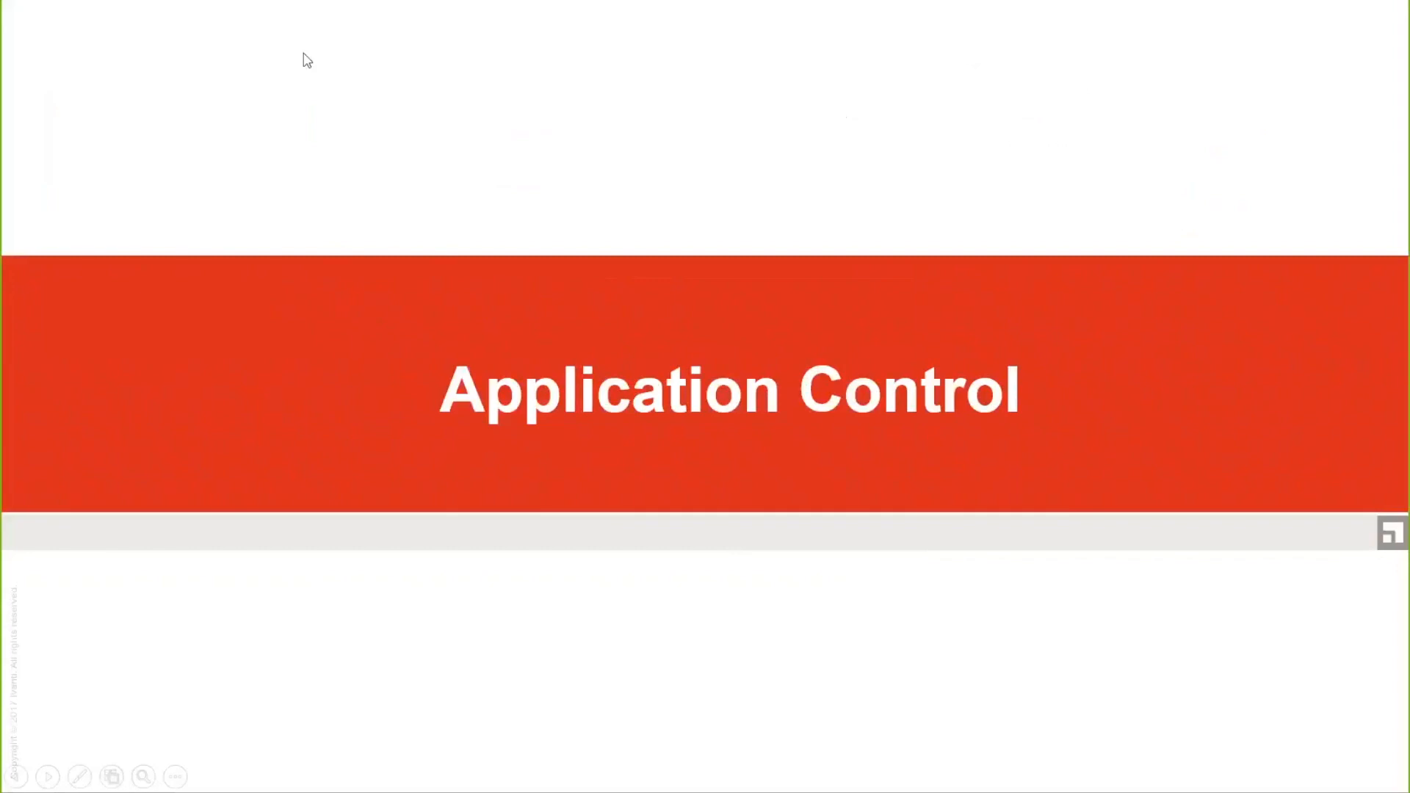
pyautogui.click(451, 248)
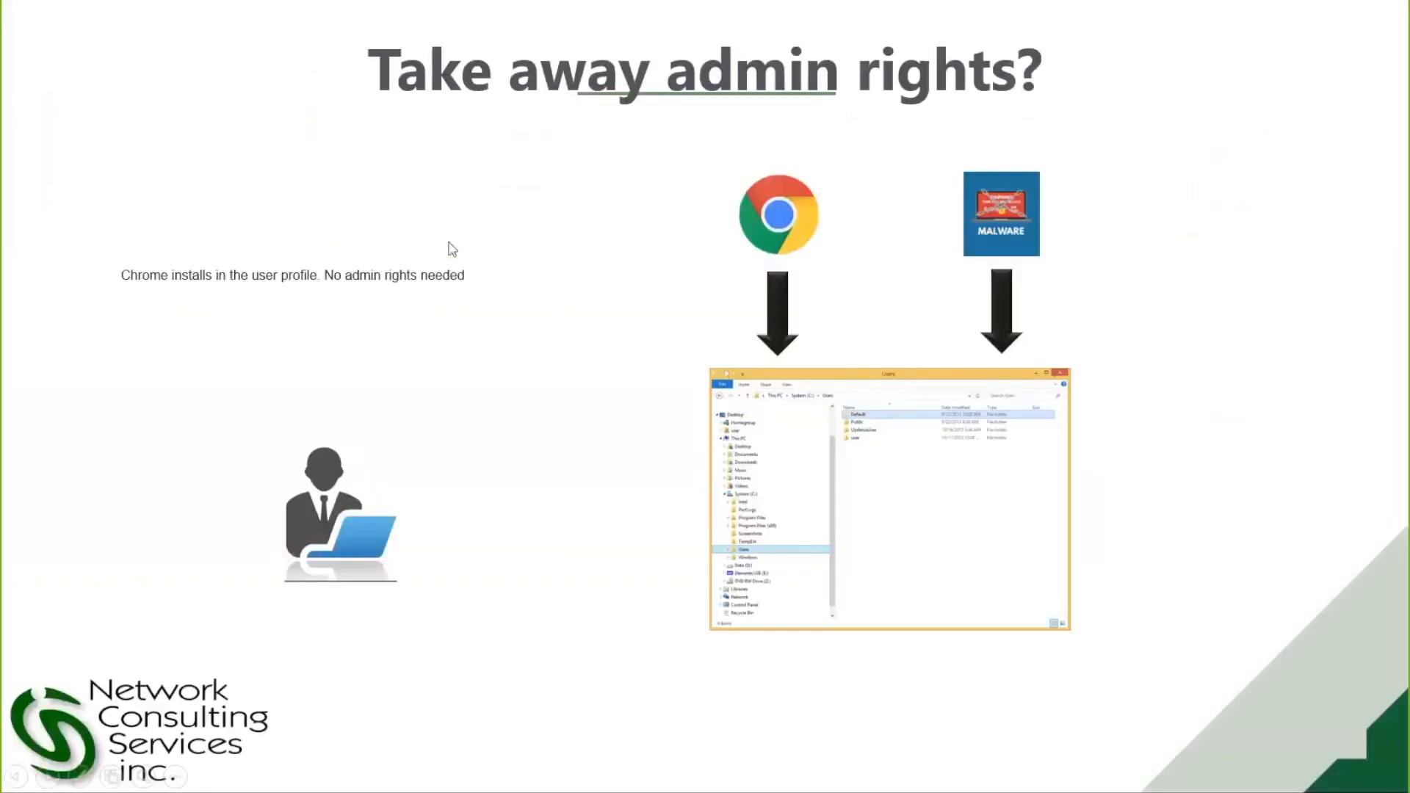
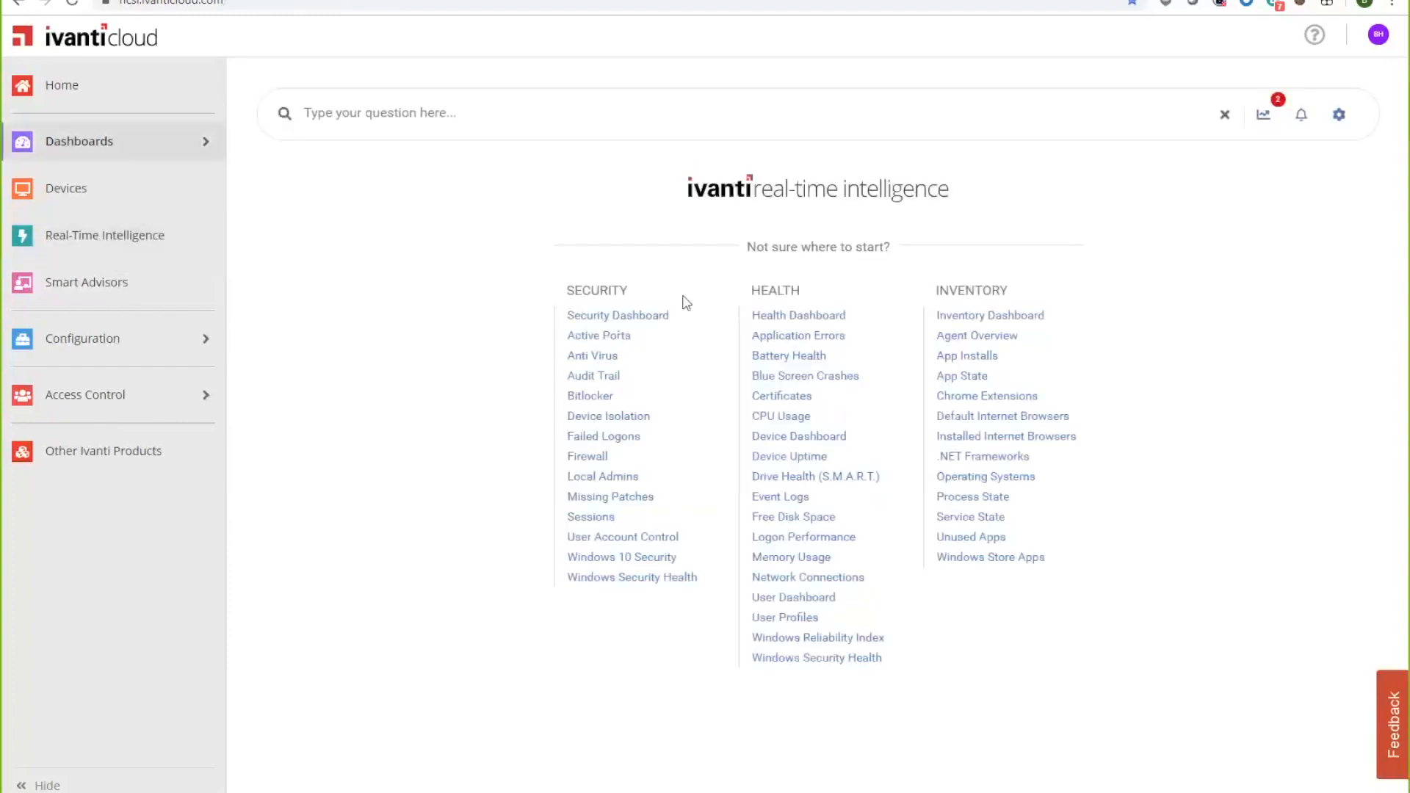
# - In Ivanti Cloud, open the Security Dashboard and examine its Security Health, User Account Control, Bitlocker, Antivirus and Firewall charts
pyautogui.click(632, 316)
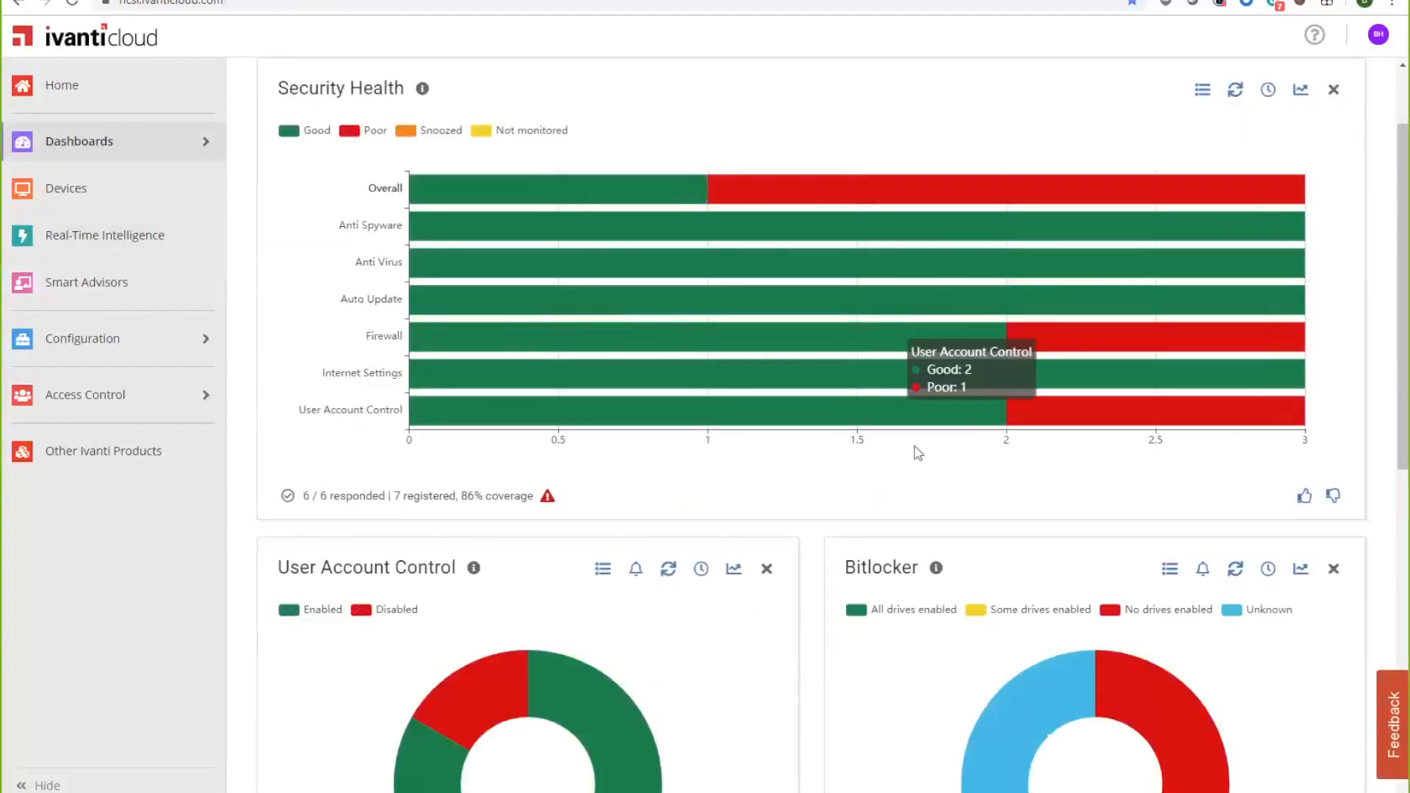
pyautogui.scroll(-3, 918, 454)
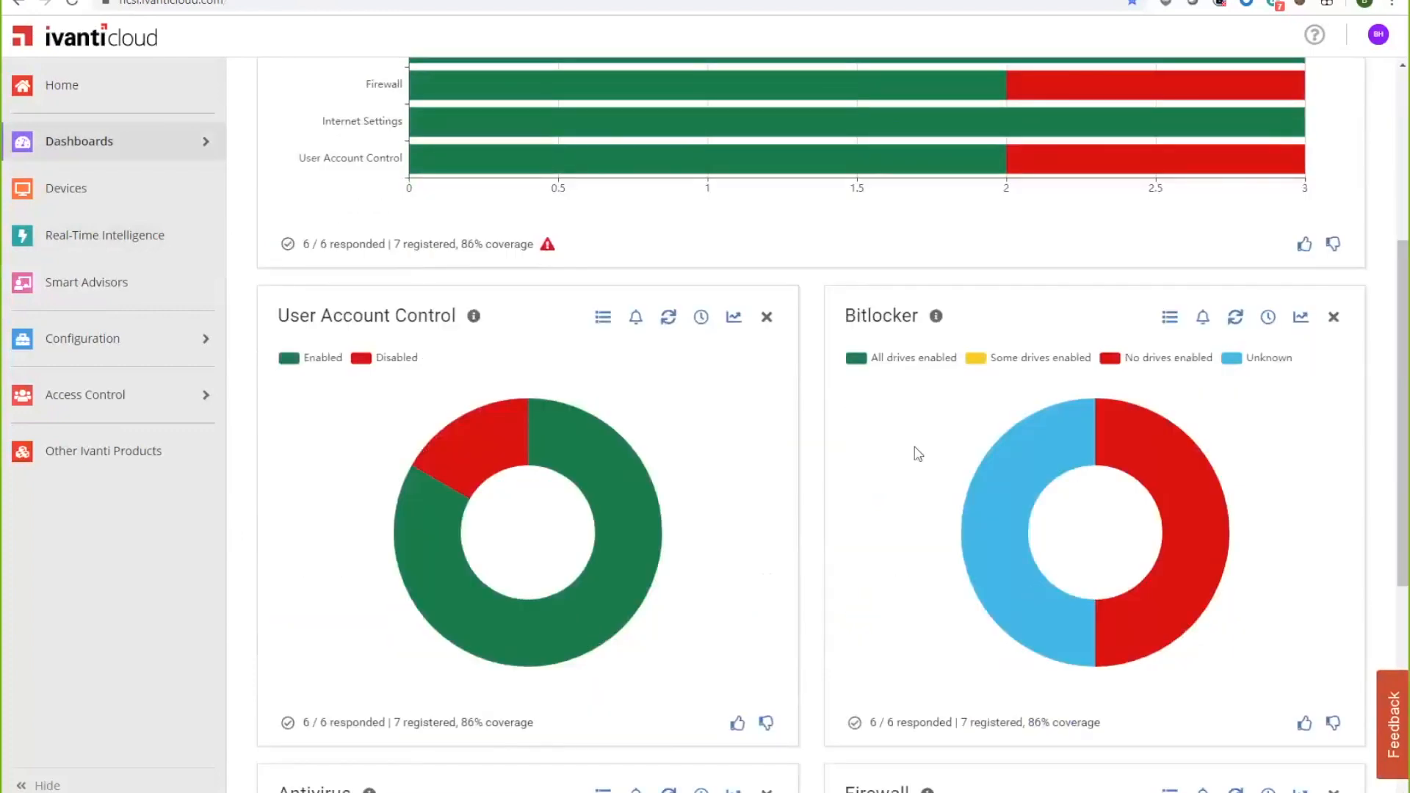
pyautogui.moveTo(474, 317)
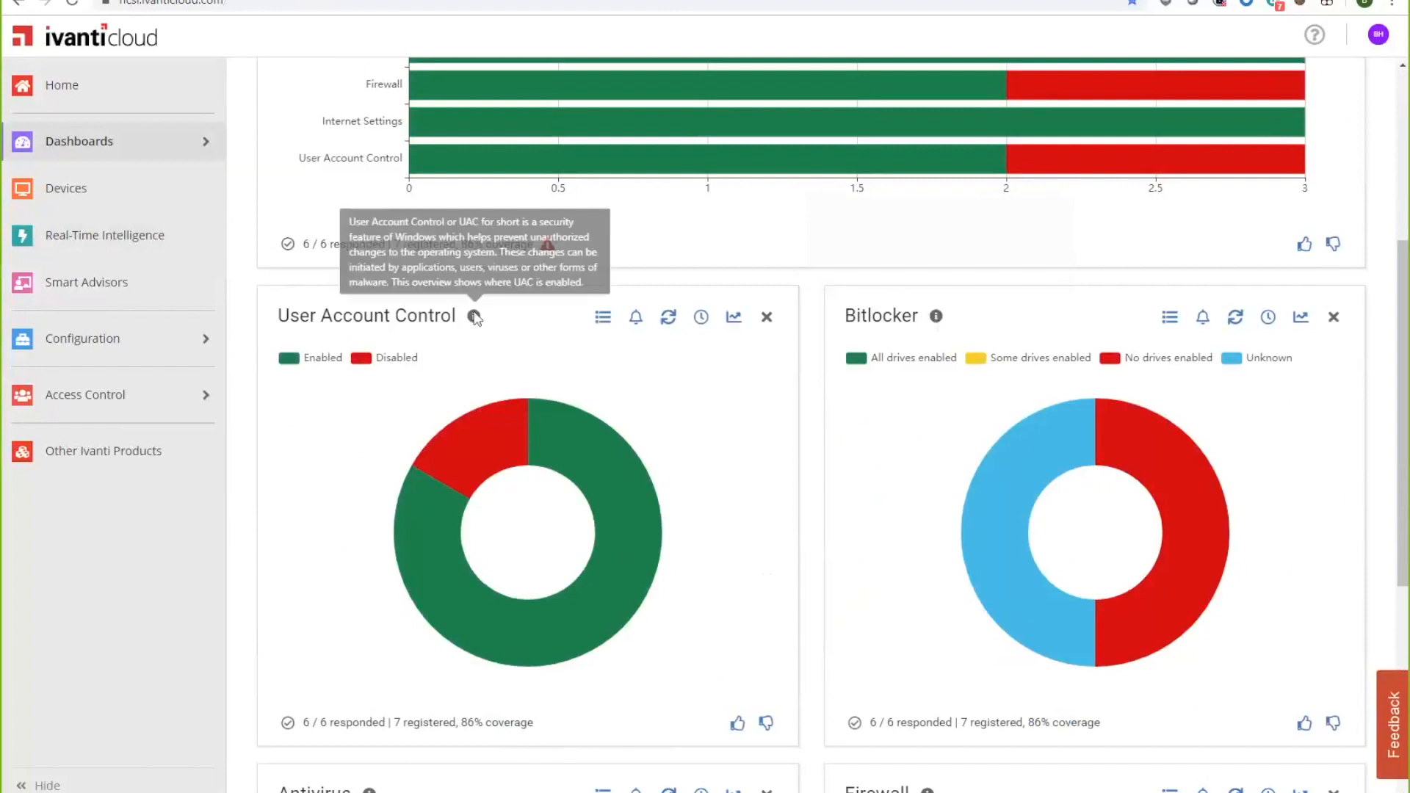
pyautogui.scroll(-5, 705, 418)
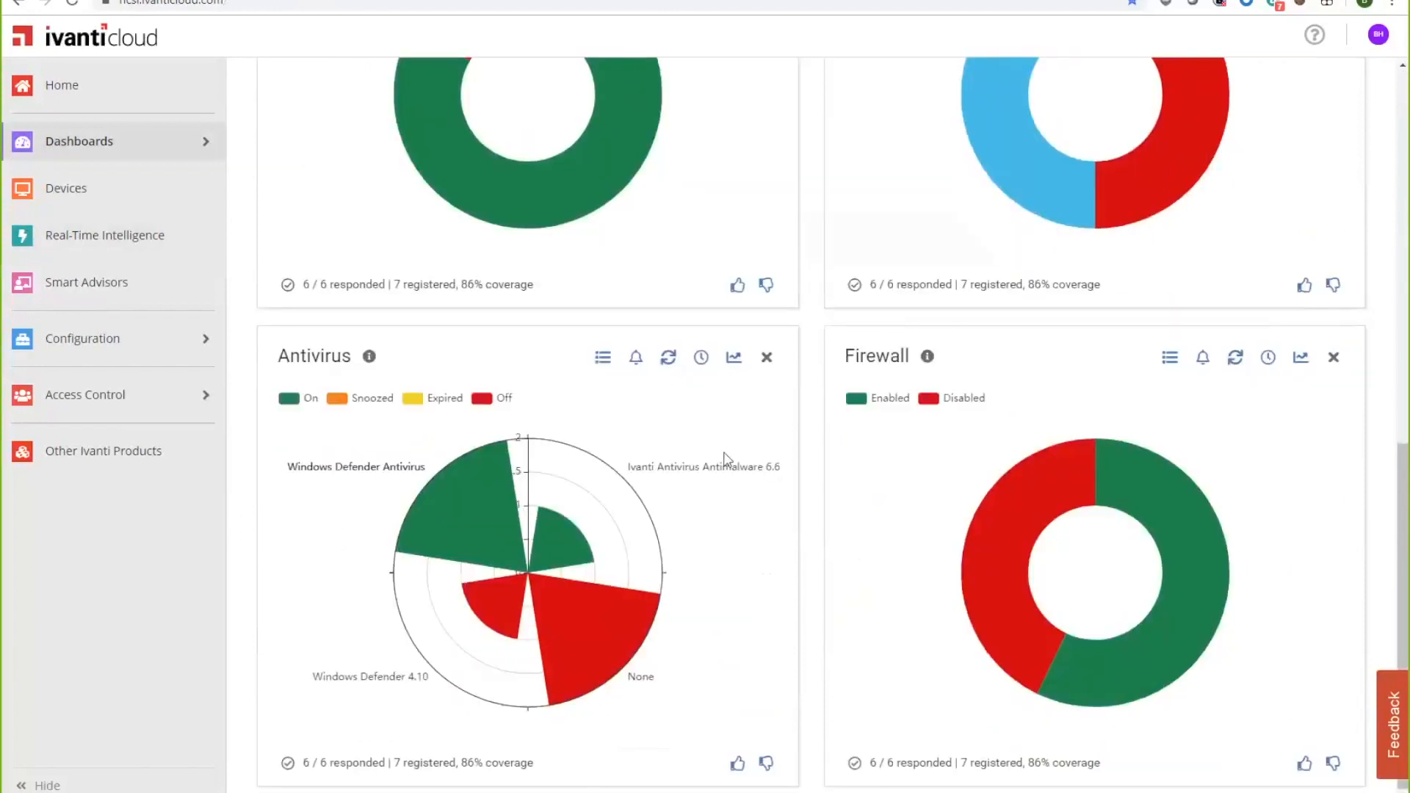
pyautogui.scroll(6, 717, 460)
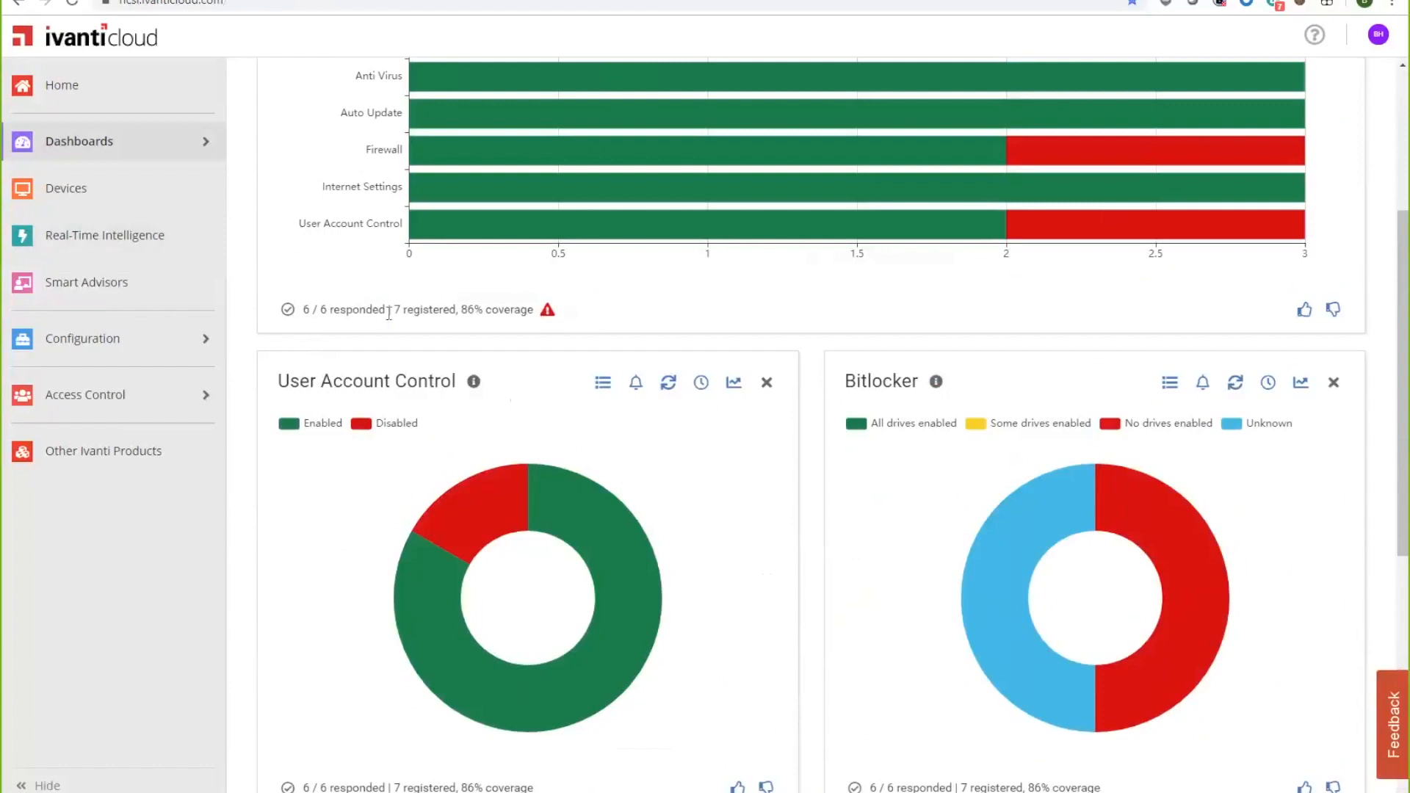
# - Examine the Security Health chart's device response and coverage figures, and review the overall results
pyautogui.moveTo(389, 314); pyautogui.dragTo(294, 314)
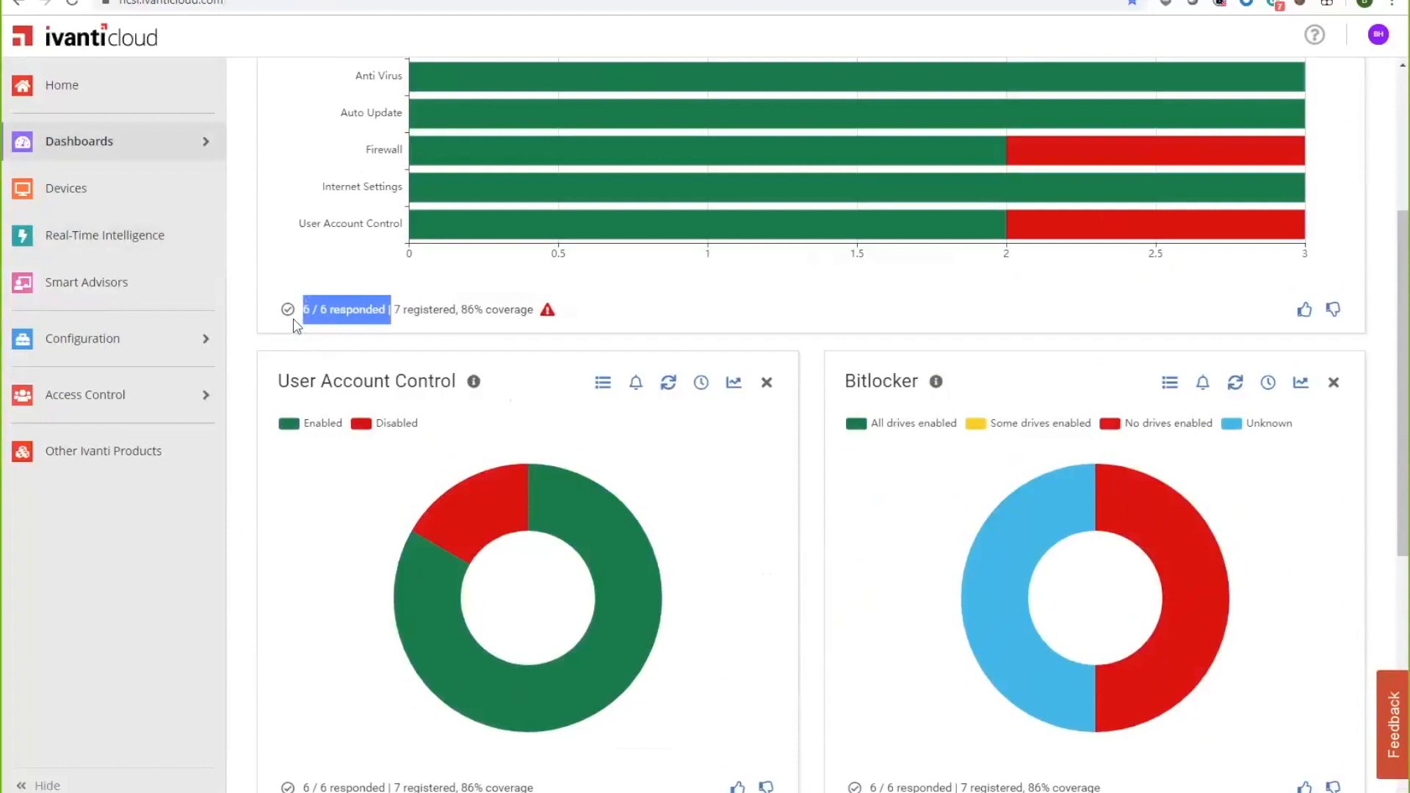
pyautogui.click(392, 307)
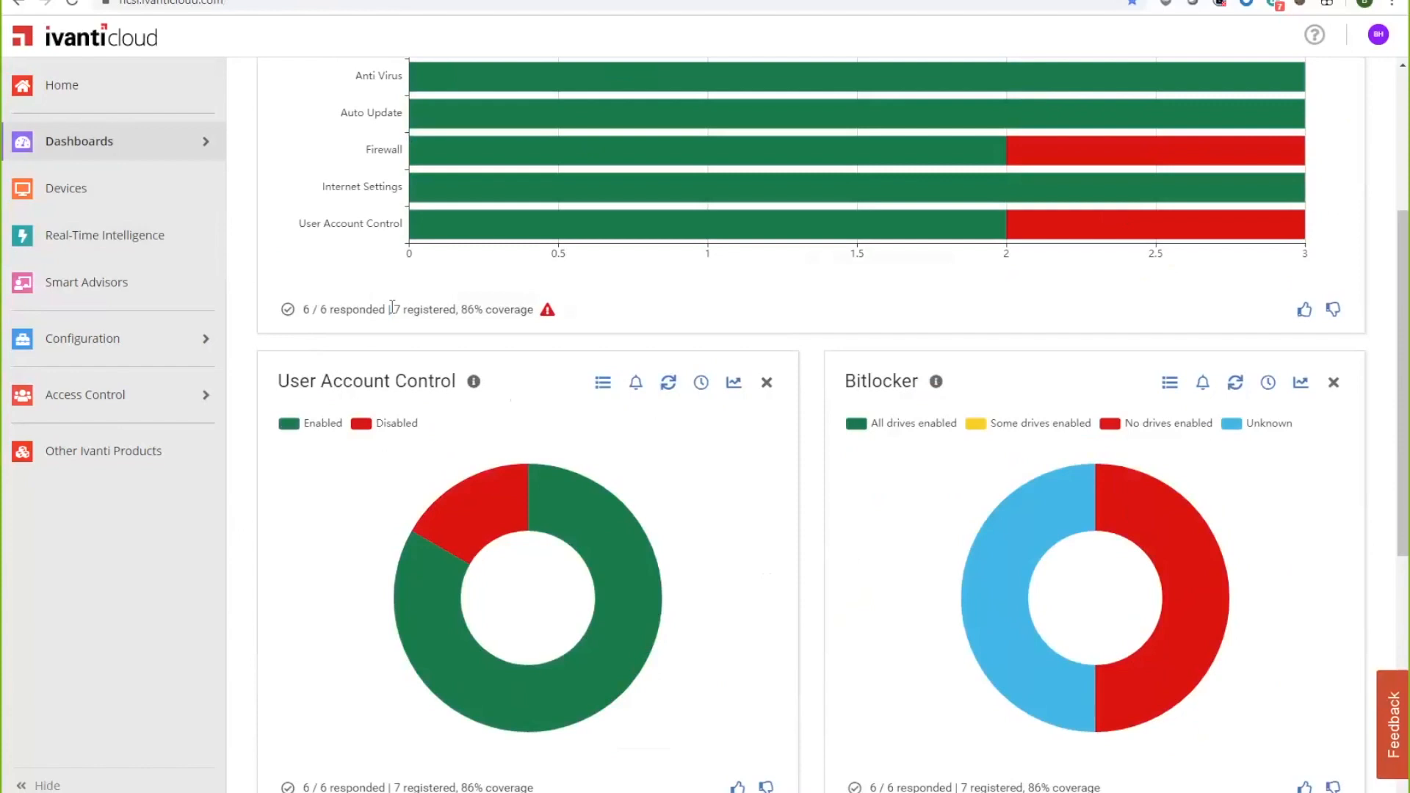
pyautogui.scroll(4, 397, 308)
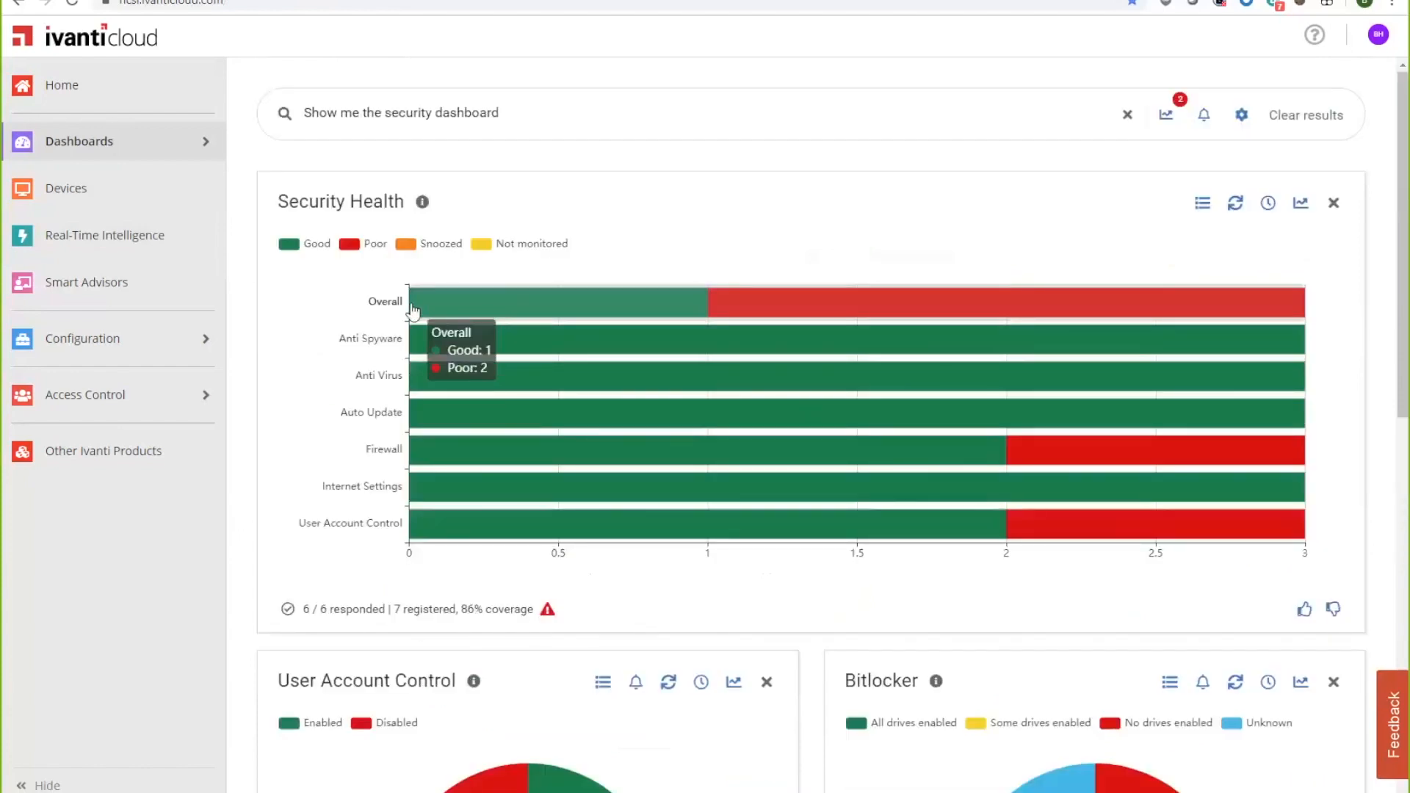
pyautogui.scroll(-5, 413, 310)
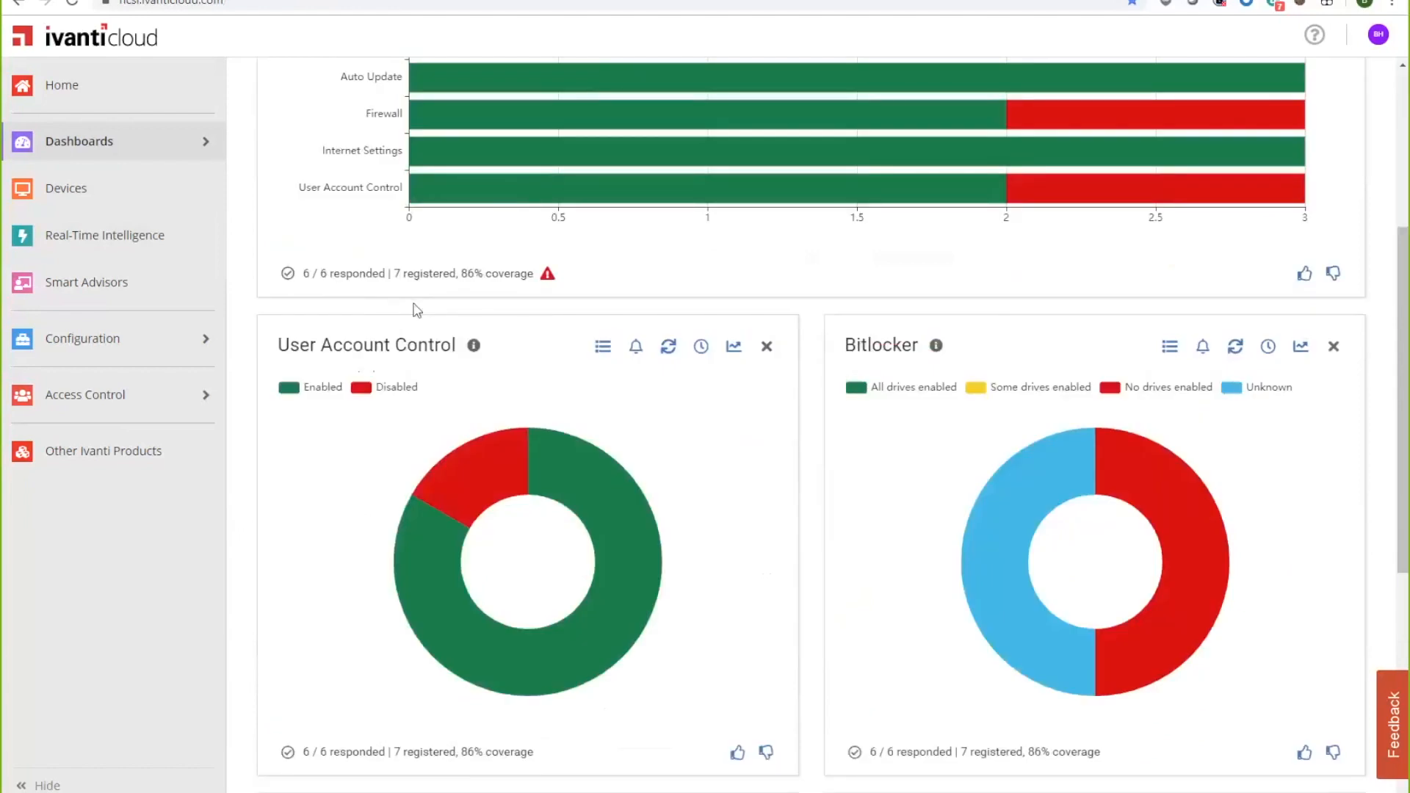
pyautogui.scroll(5, 507, 456)
# - Query real-time intelligence for notepad and examine the resulting Process State chart
pyautogui.moveTo(587, 113); pyautogui.dragTo(183, 145)
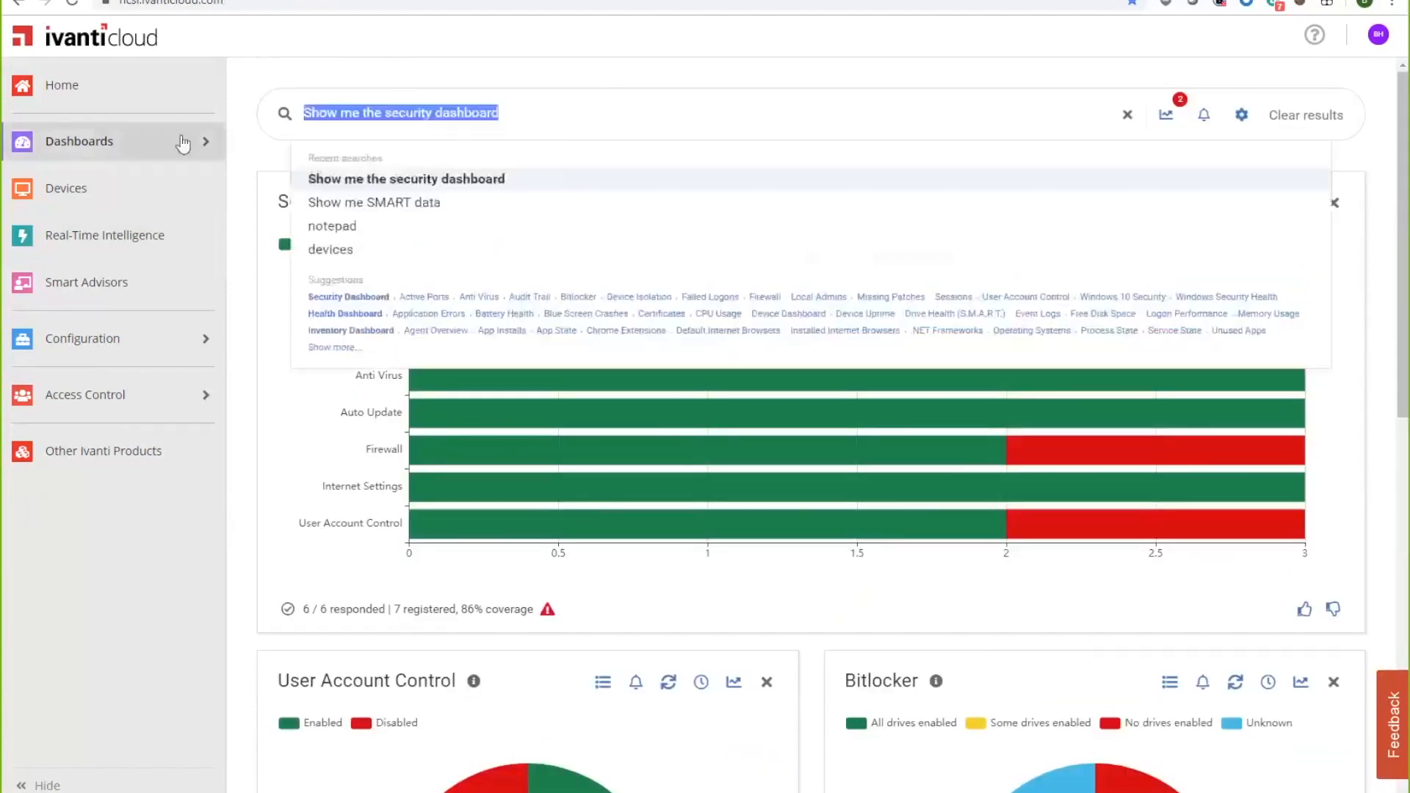
pyautogui.write('notepad')
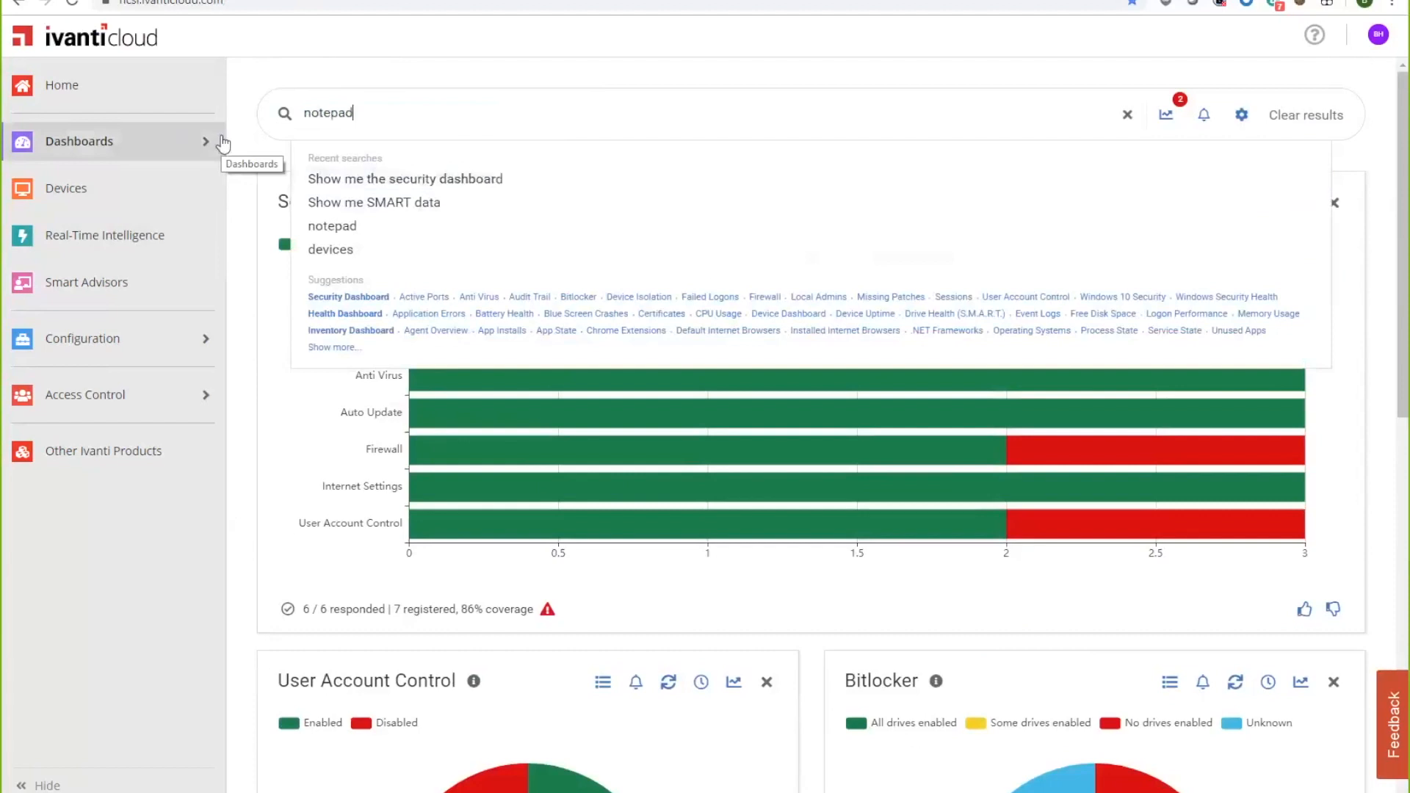
pyautogui.press('Return')
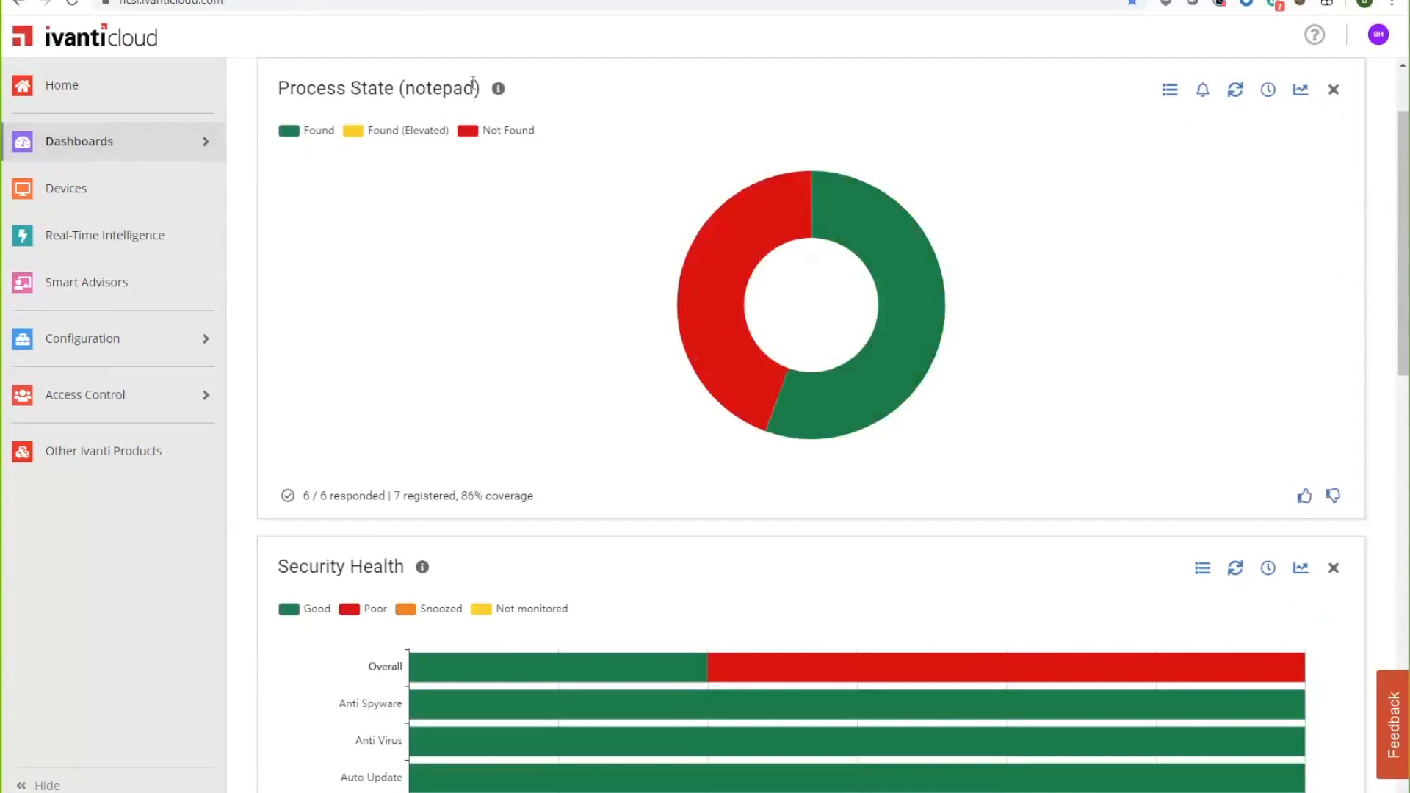
pyautogui.scroll(2, 683, 299)
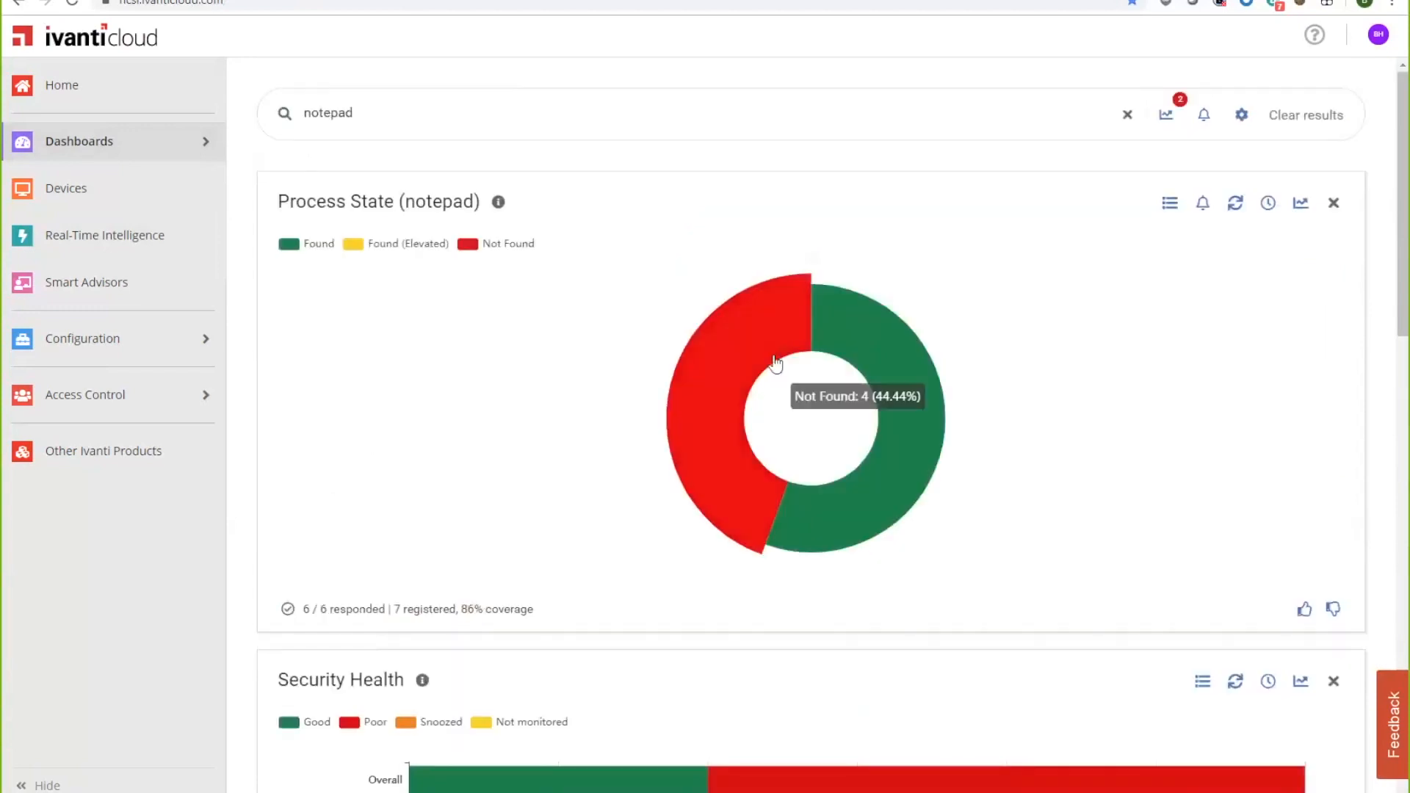
# - List the devices where notepad was found, then bring up Notepad++ and tile it side by side with the browser
pyautogui.click(874, 355)
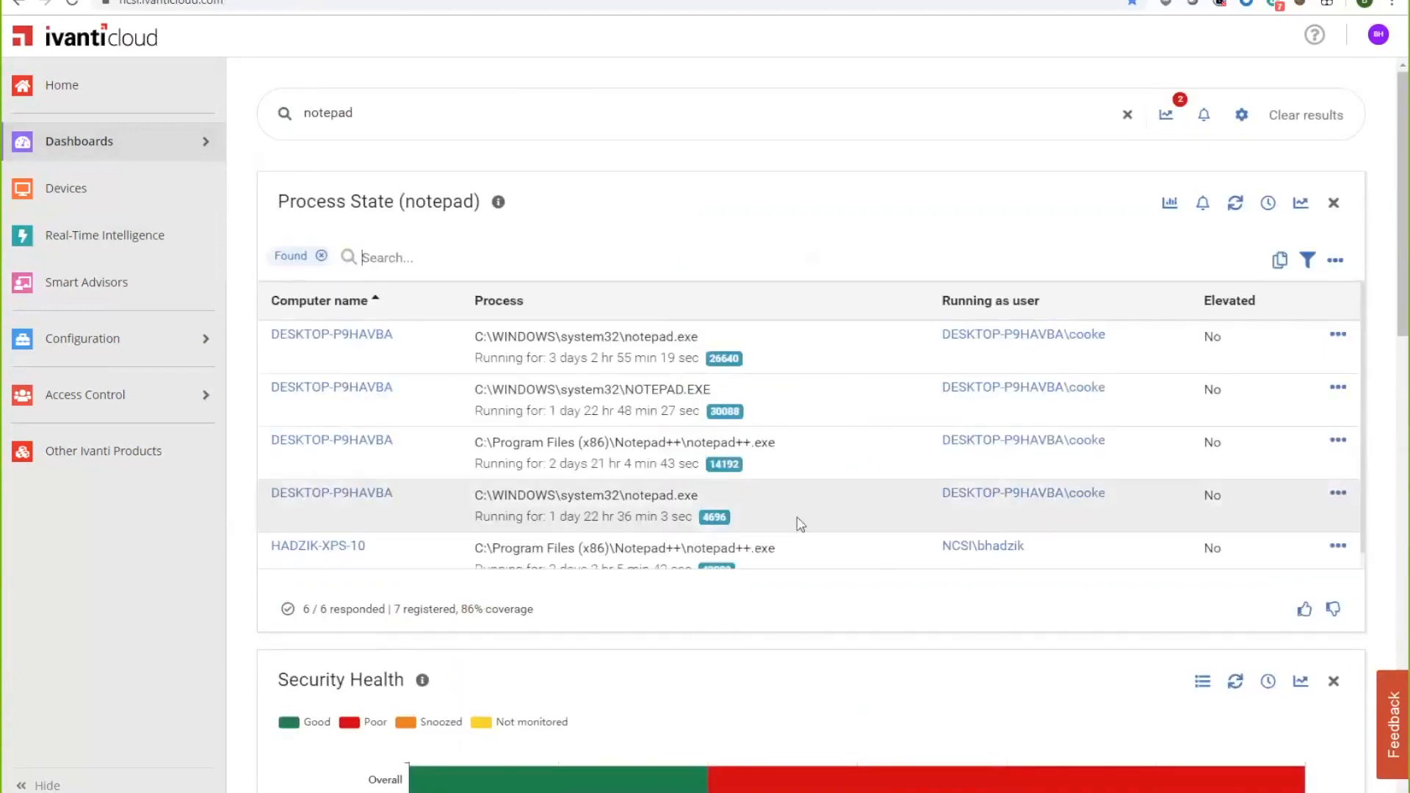
pyautogui.scroll(-1, 805, 513)
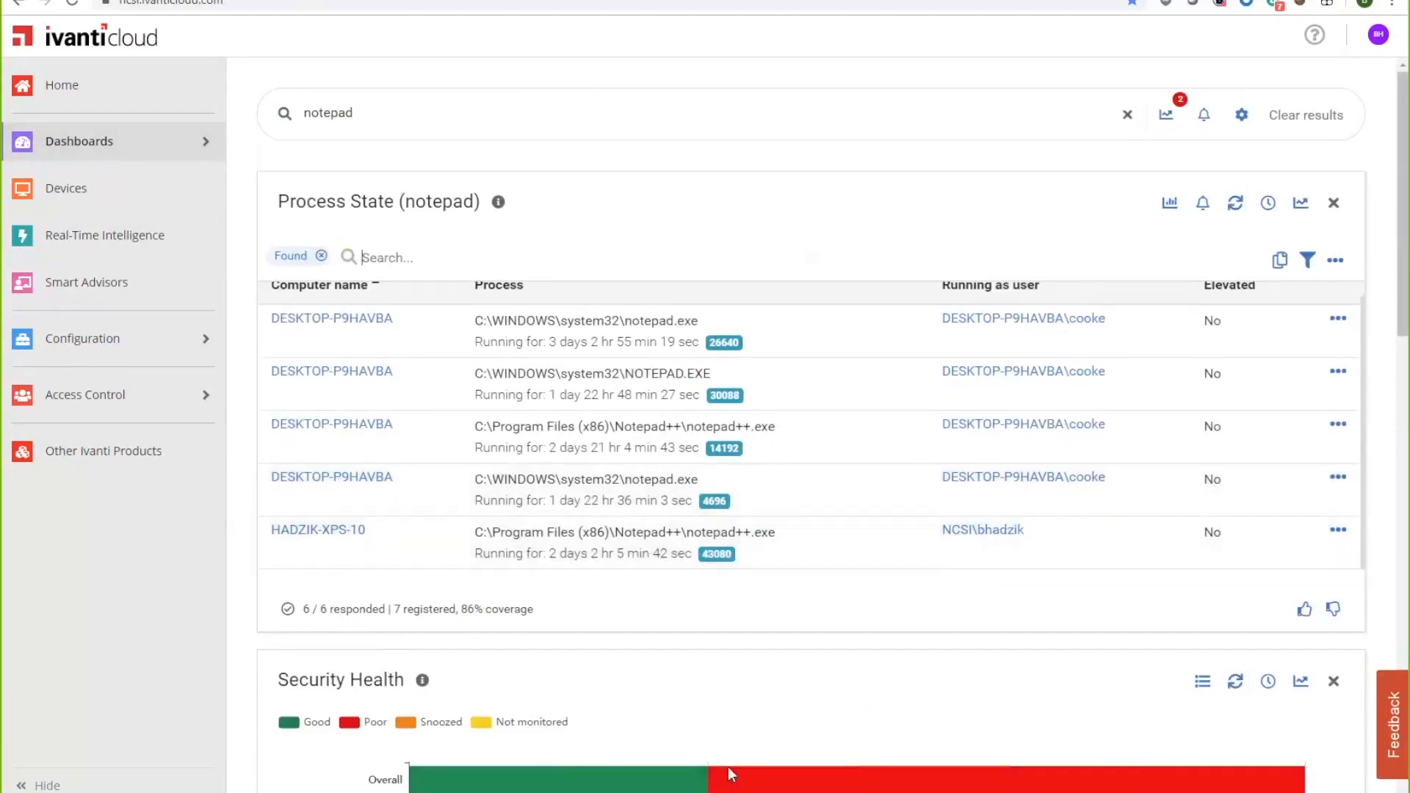
pyautogui.hotkey('alt', 'Tab')
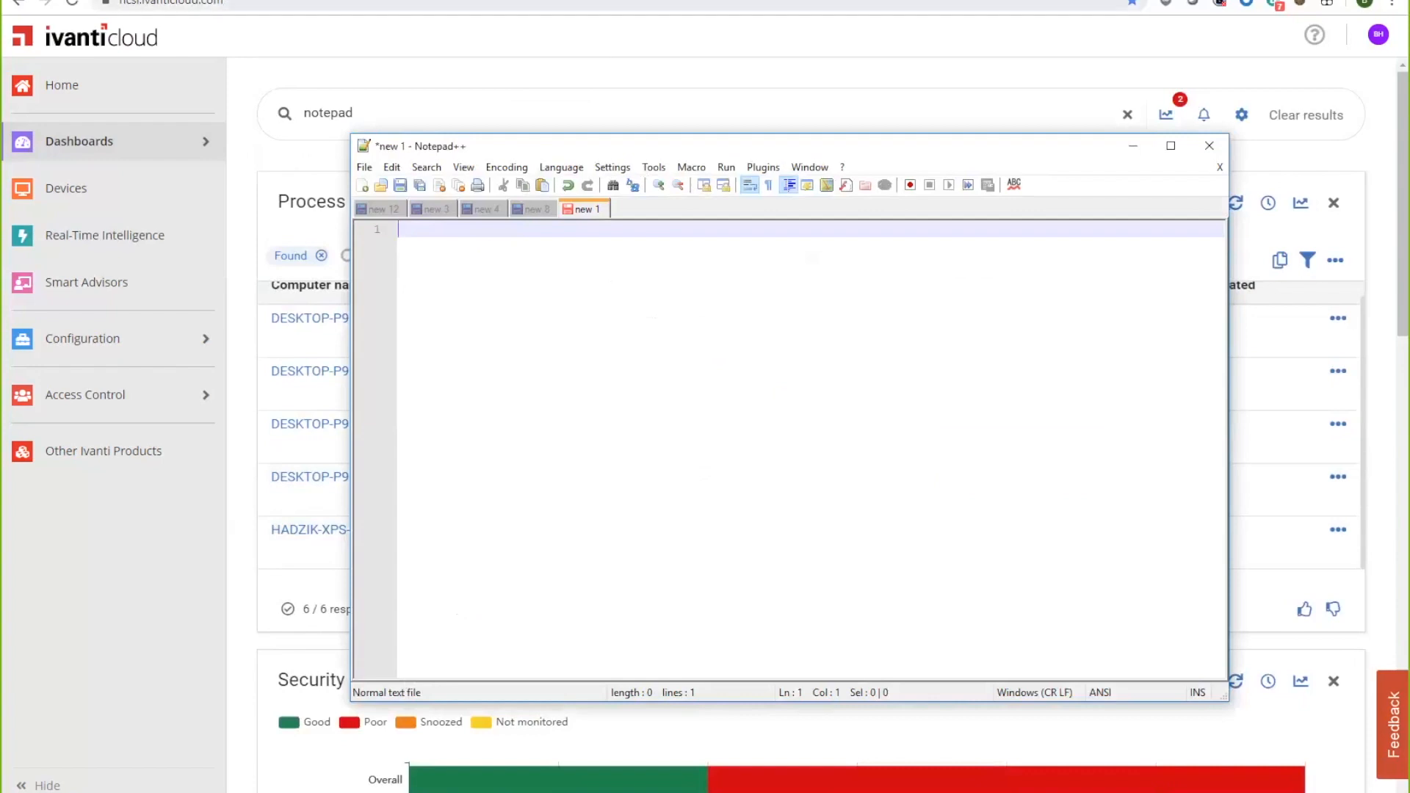
pyautogui.moveTo(514, 0); pyautogui.dragTo(2, 176)
pyautogui.click(856, 235)
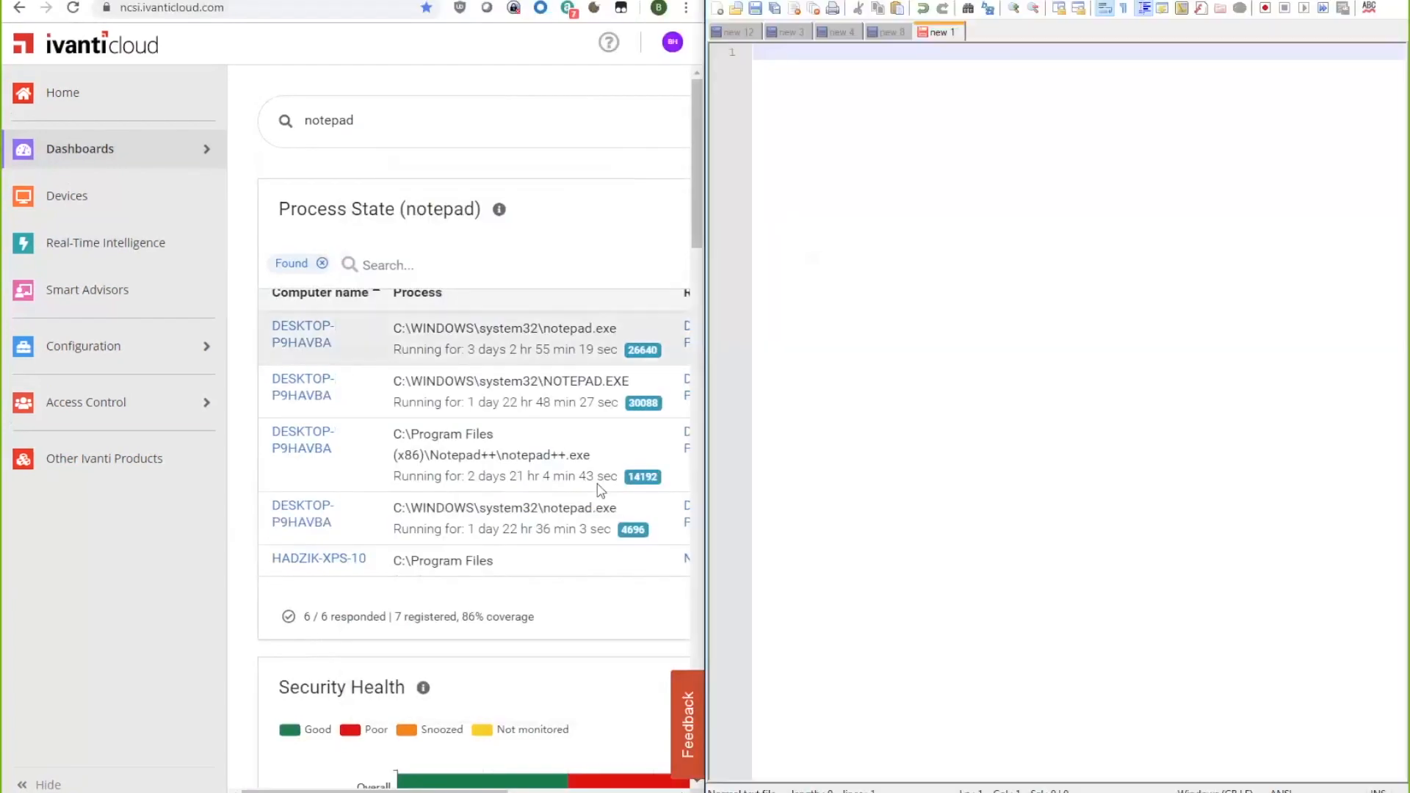
# - Stop the Notepad++ process on the XPS computer in the Process State list and restore the browser to full size
pyautogui.hscroll(5, 646, 766)
pyautogui.click(633, 560)
pyautogui.click(635, 602)
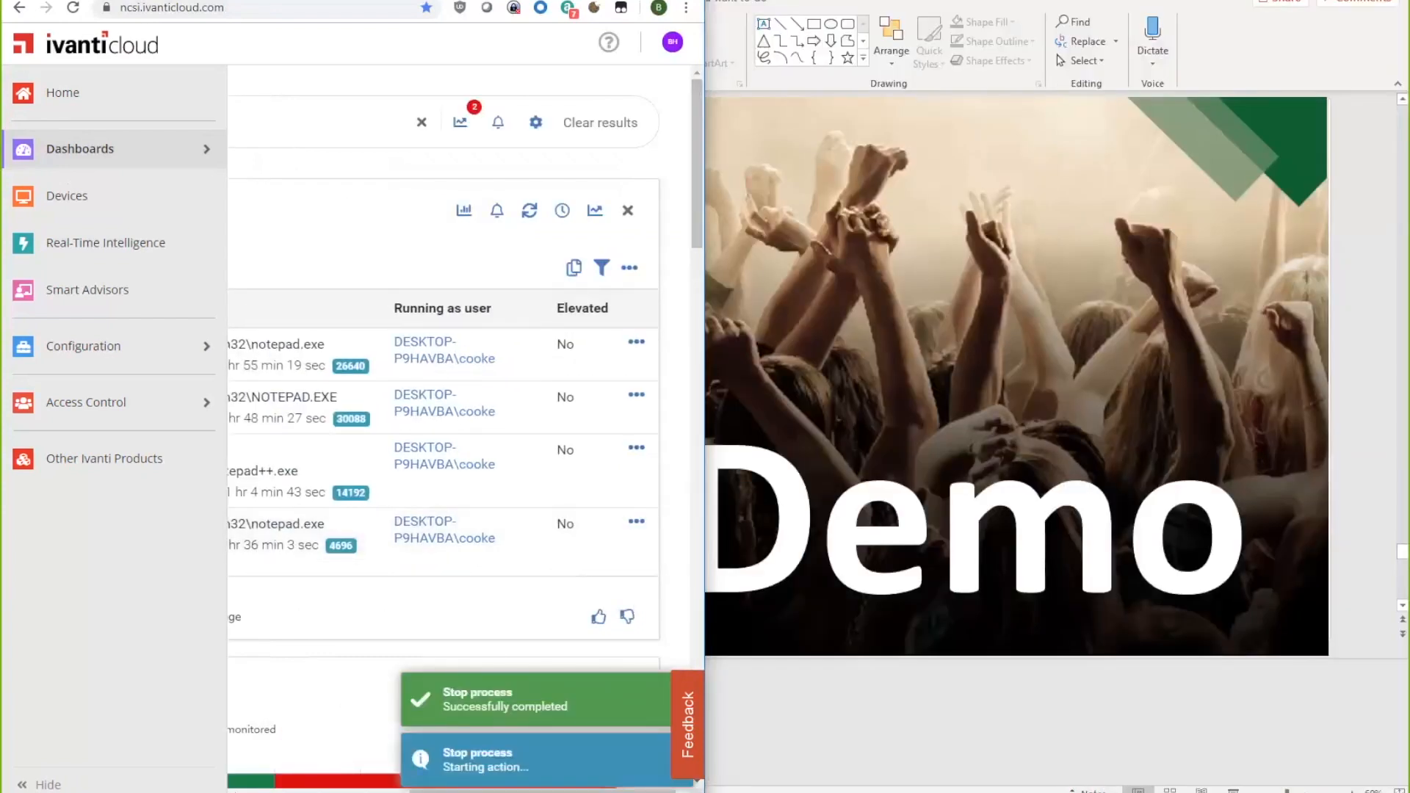
pyautogui.moveTo(615, 0); pyautogui.dragTo(645, 36)
pyautogui.click(675, 37)
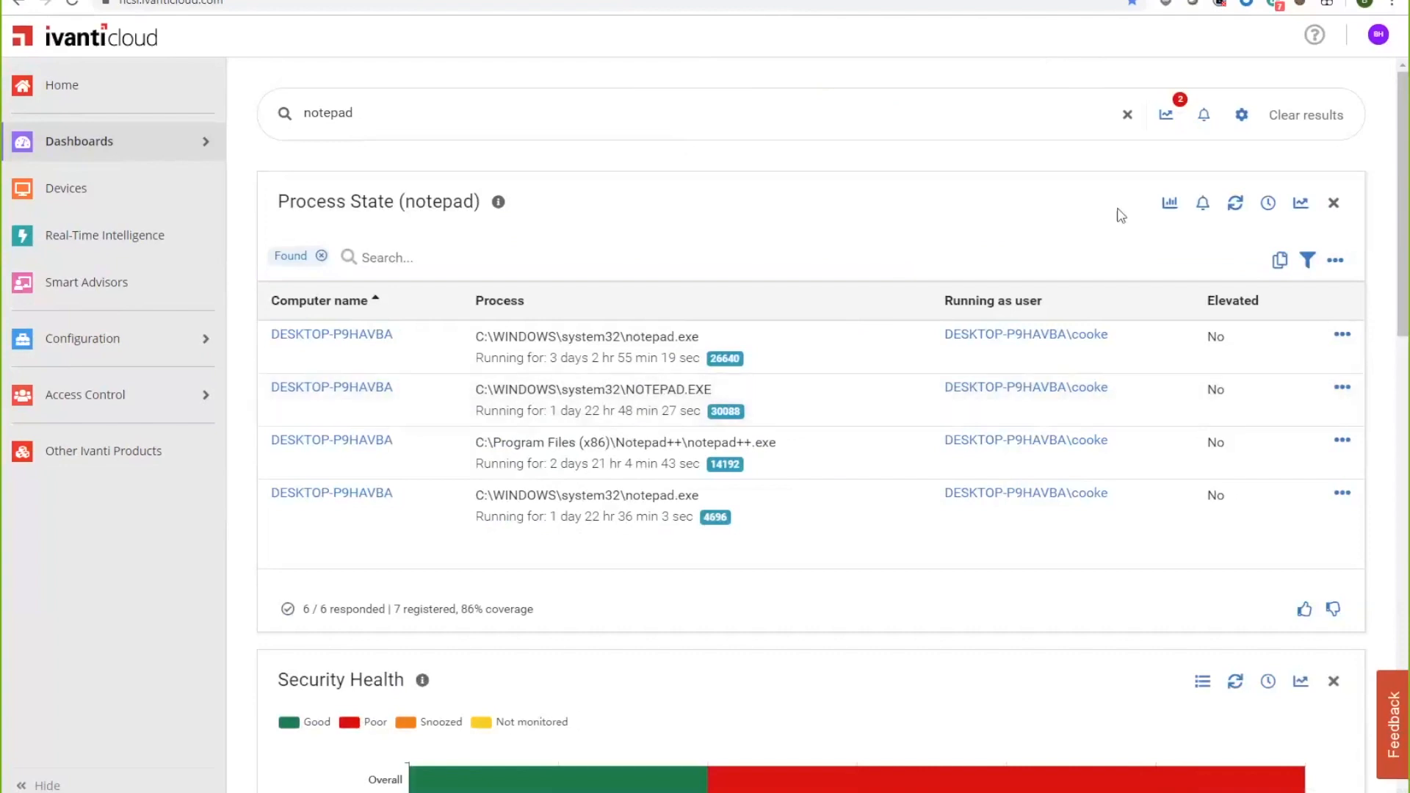
# - Clear the results, query local admin users, and view the actions available for the second unexpected admin account
pyautogui.click(1292, 112)
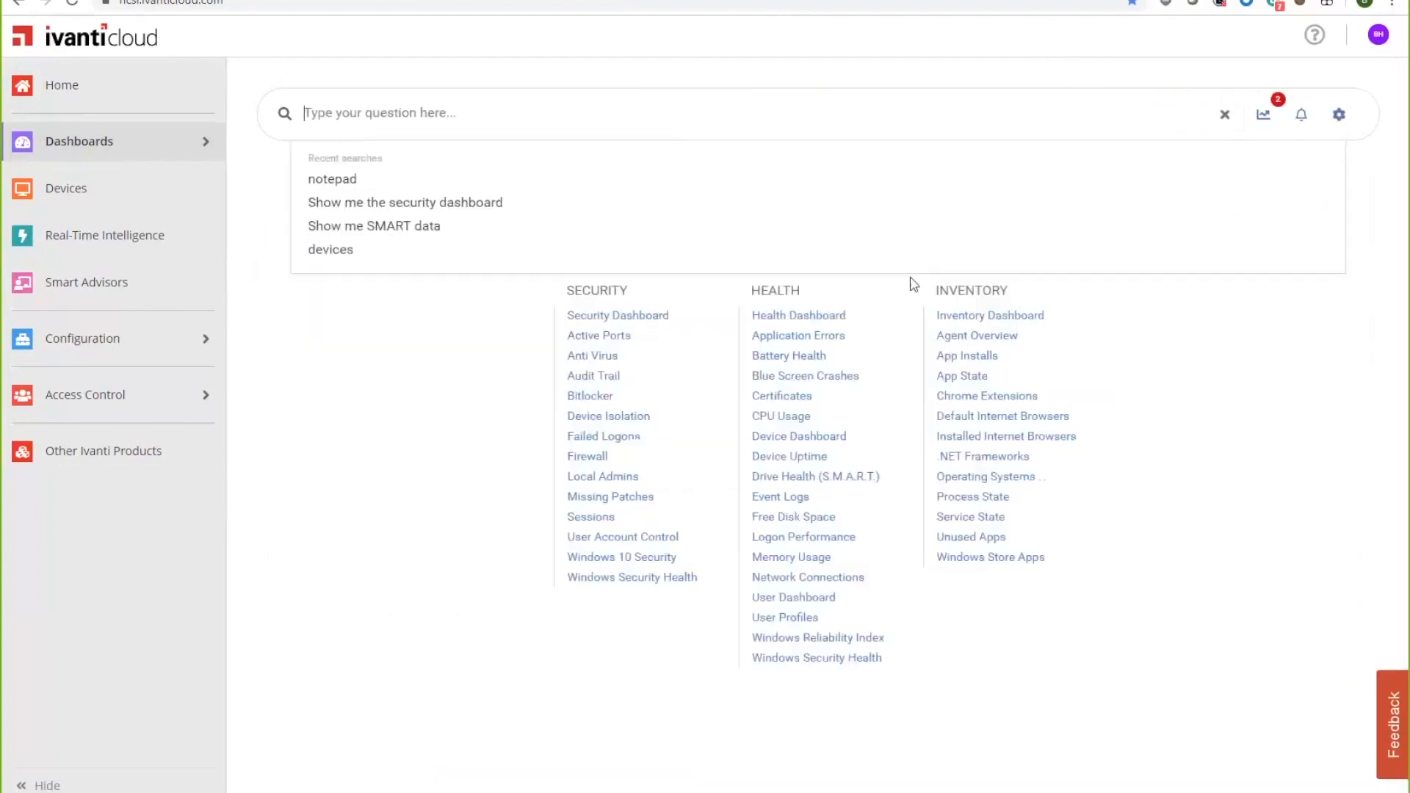
pyautogui.click(582, 479)
pyautogui.click(582, 479)
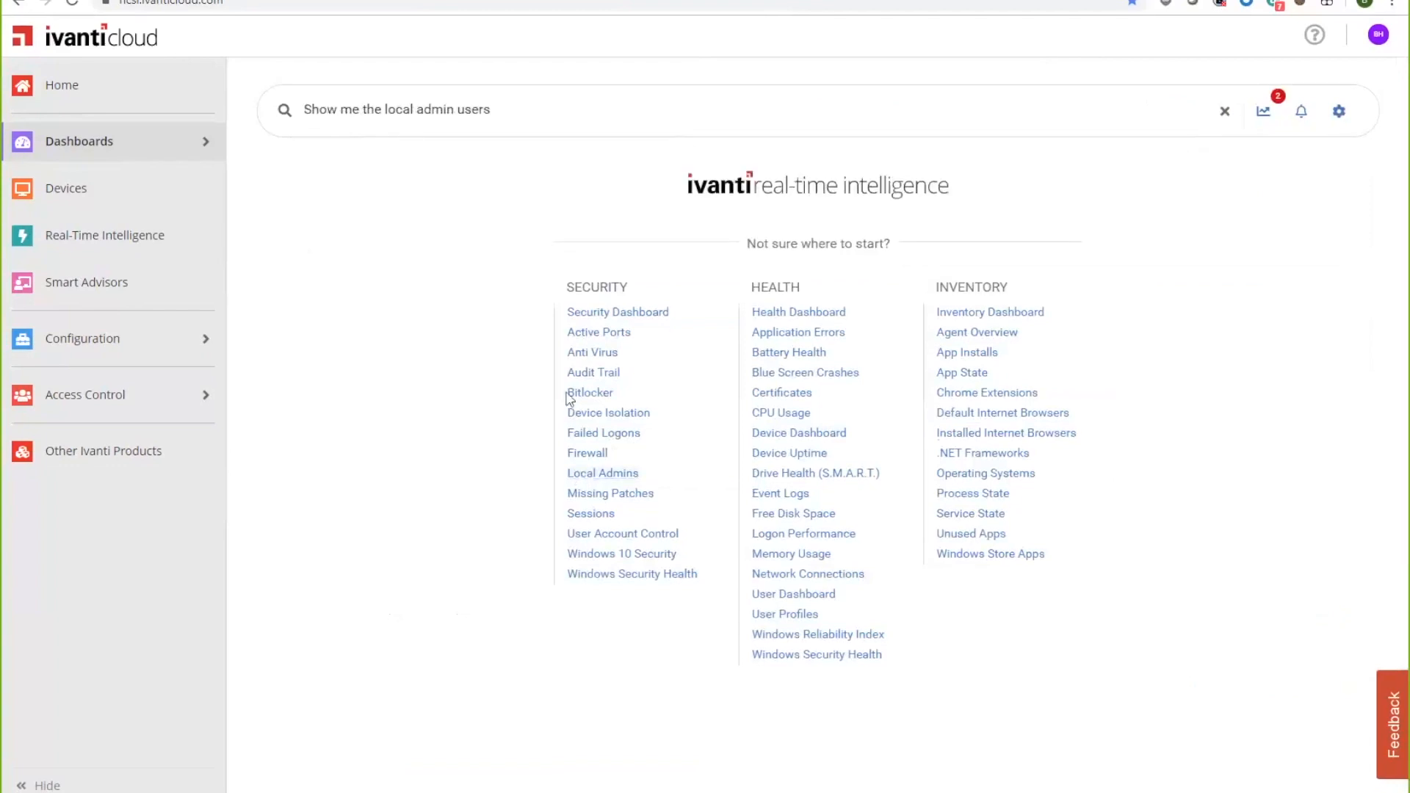
pyautogui.moveTo(581, 337)
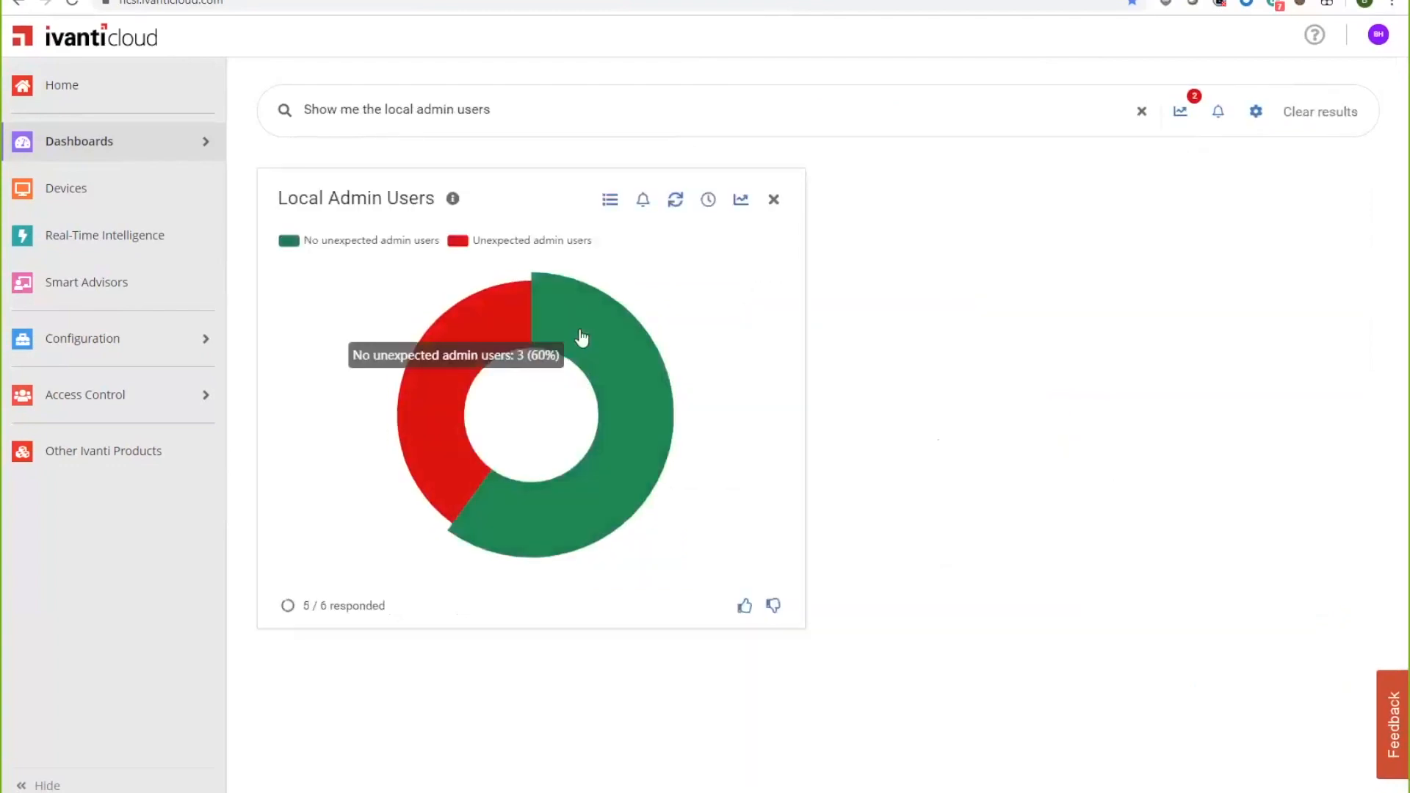
pyautogui.click(496, 331)
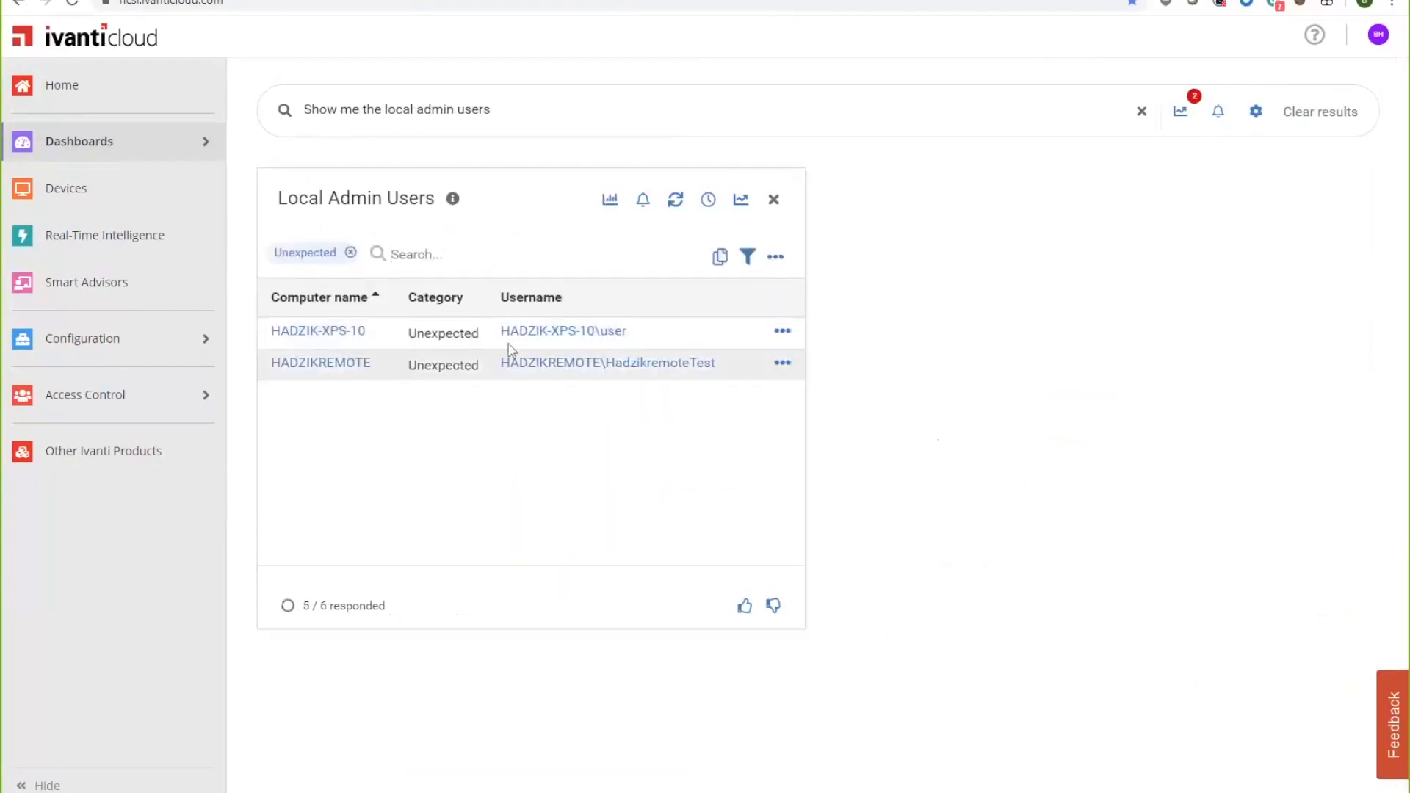
pyautogui.click(782, 363)
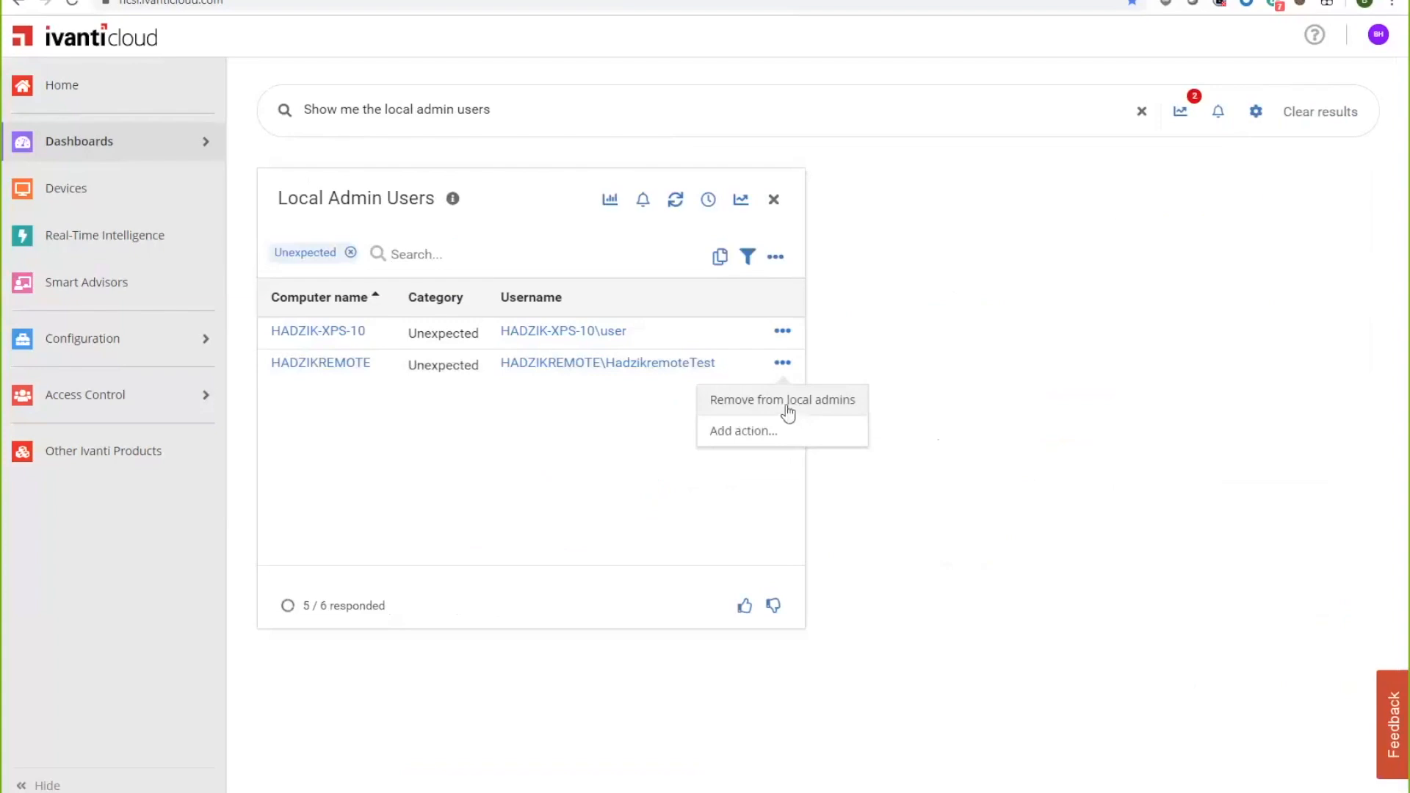
# - Reopen the Security Dashboard, list the devices with no Bitlocker-enabled drives, and view the actions offered for DESKTOP-P9HAVBA
pyautogui.click(1294, 112)
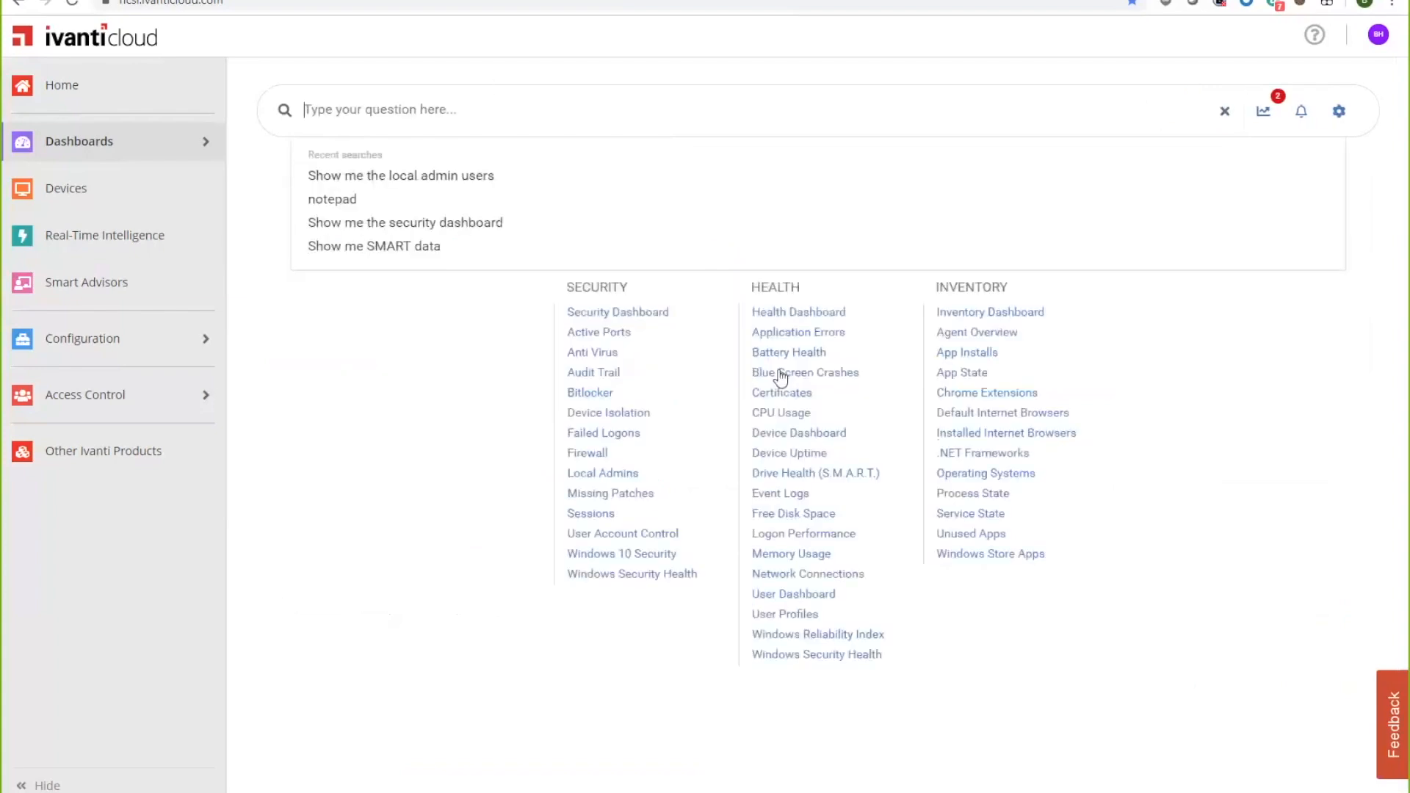
pyautogui.click(621, 313)
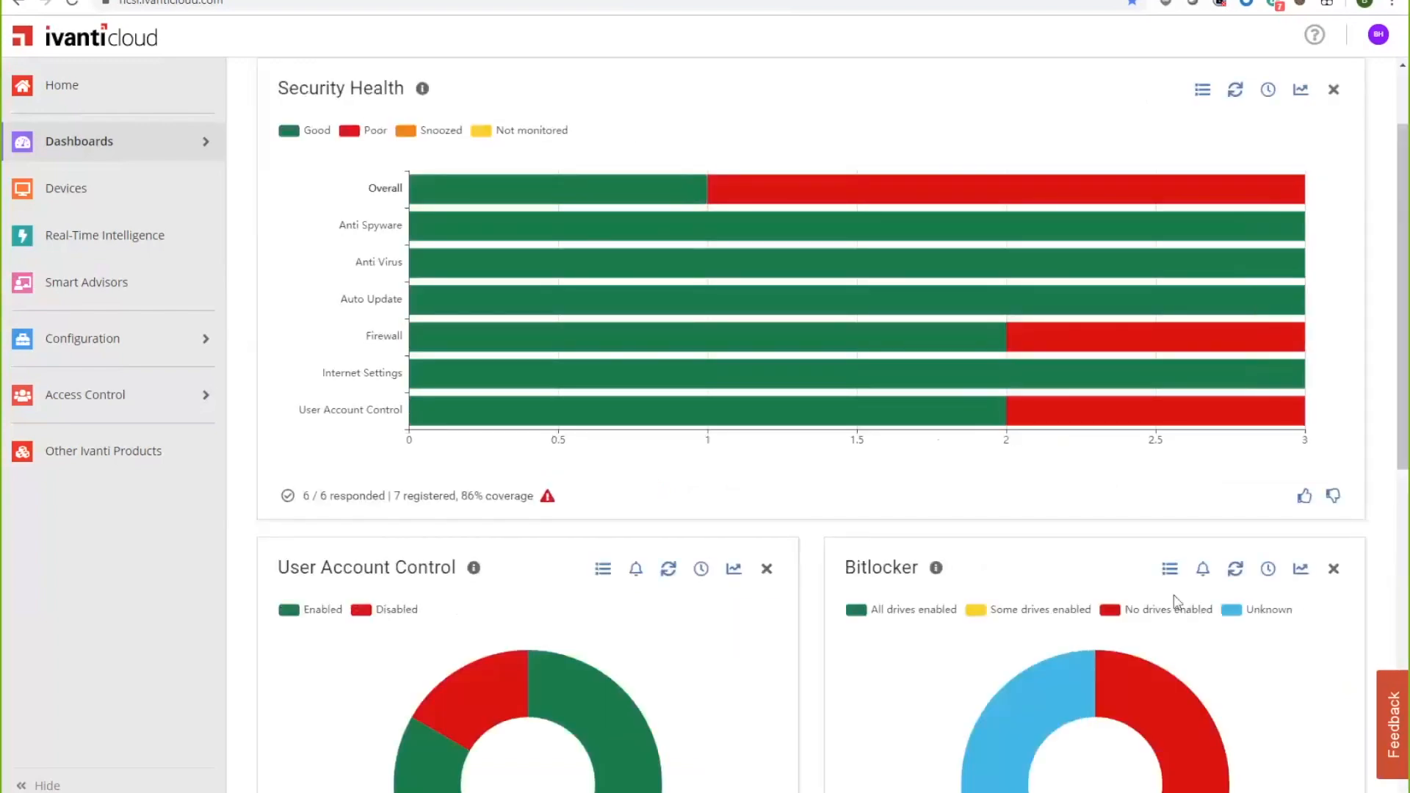
pyautogui.scroll(-2, 1254, 553)
pyautogui.scroll(-1, 1254, 553)
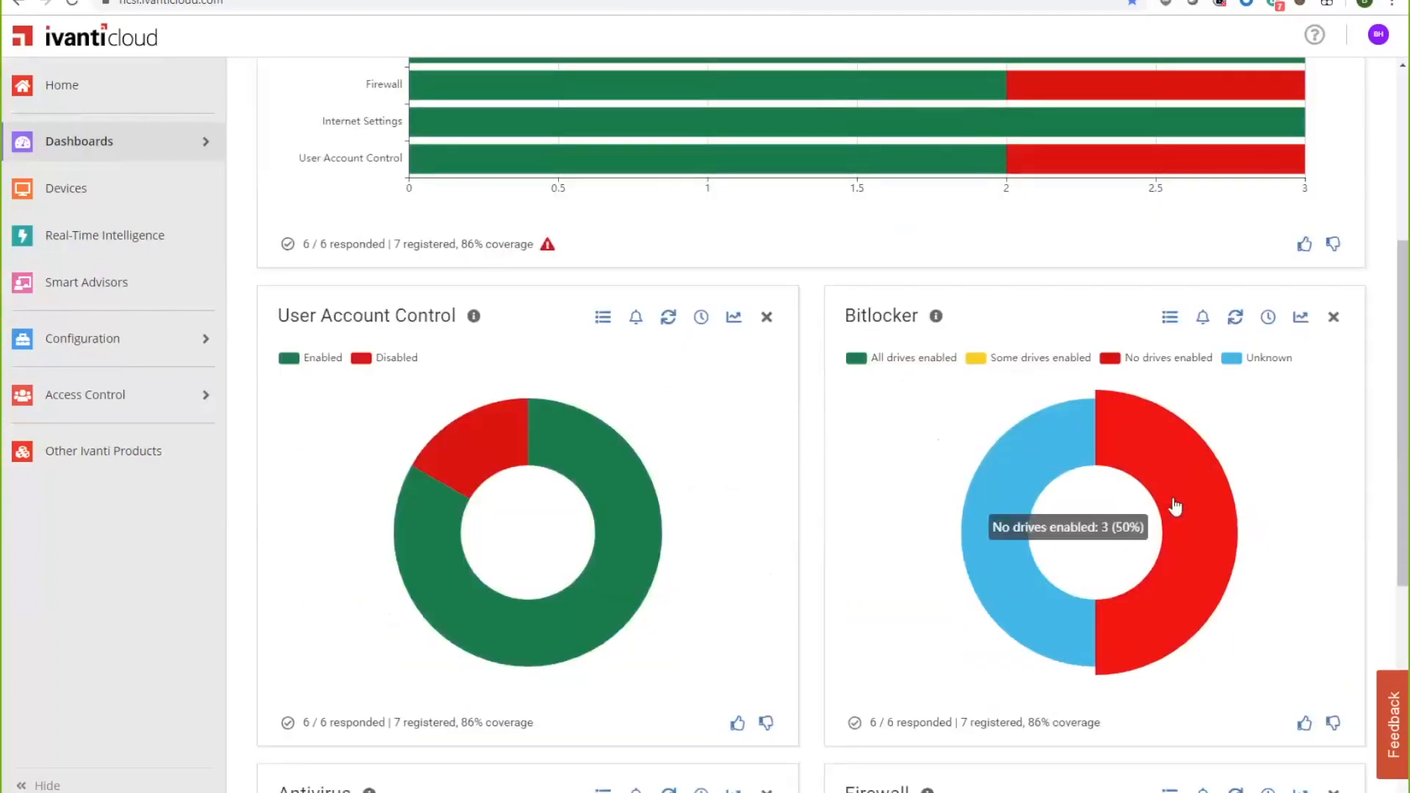
pyautogui.click(1176, 507)
pyautogui.click(1342, 452)
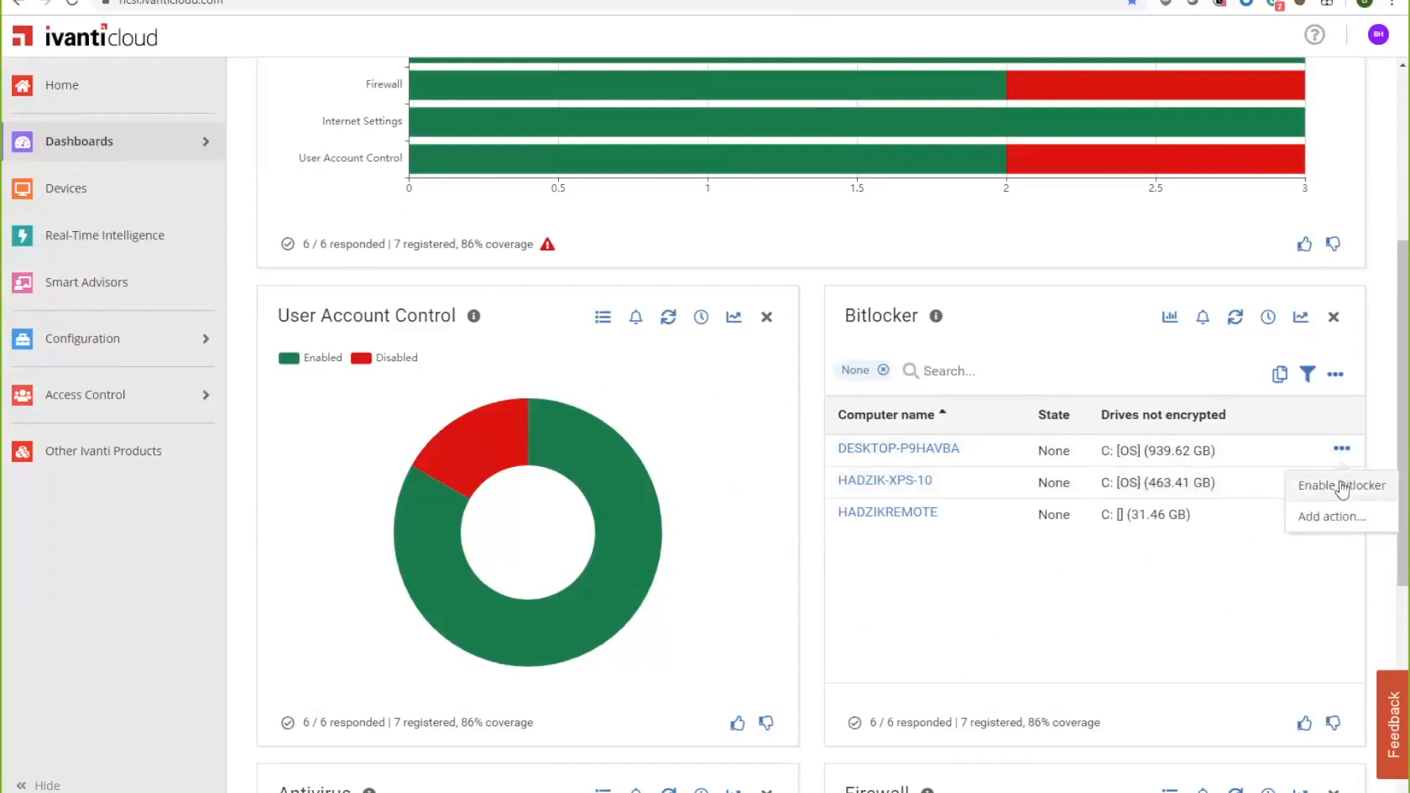
pyautogui.click(1199, 612)
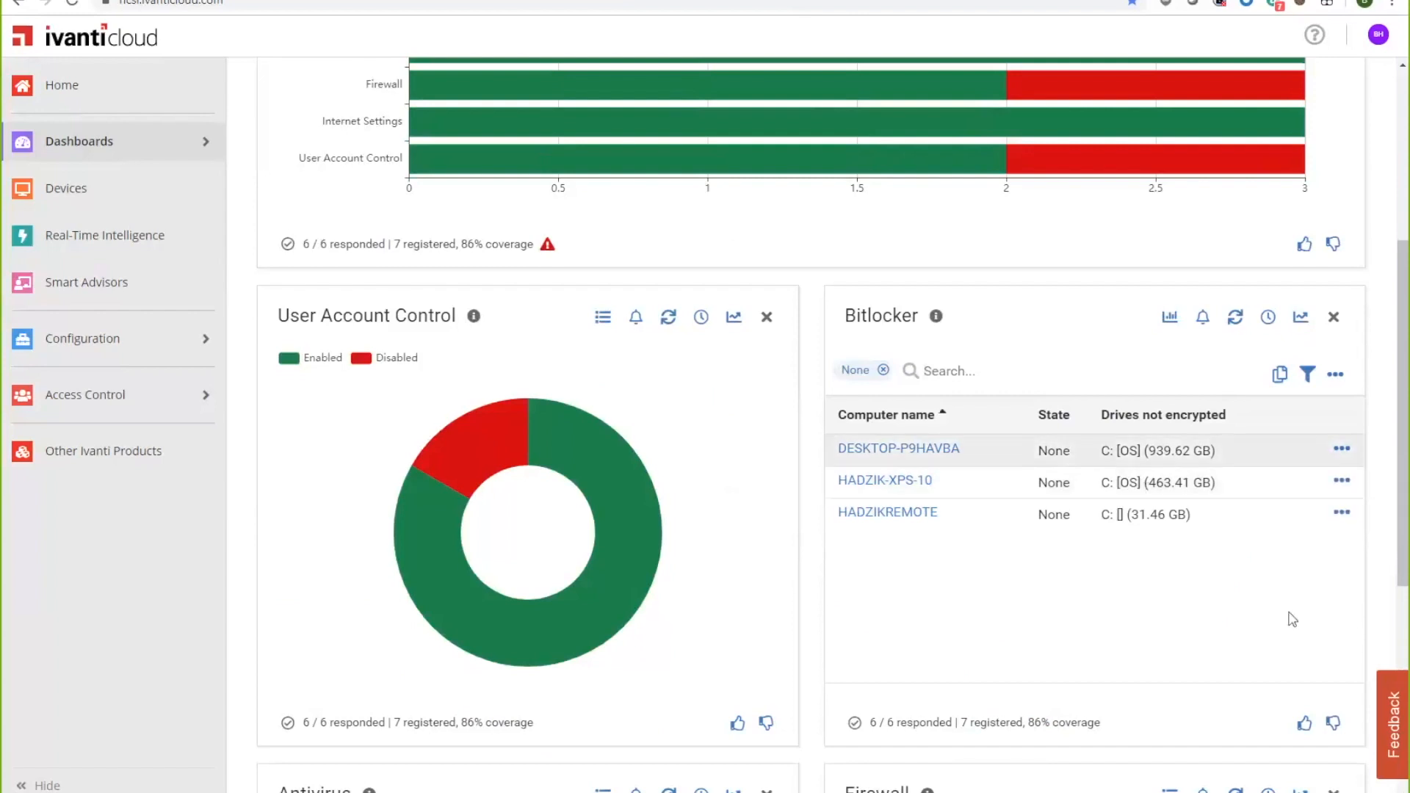
# - Check the User Account Control bar in Security Health, then open the Logon Times Trend and examine its peak
pyautogui.scroll(5, 973, 652)
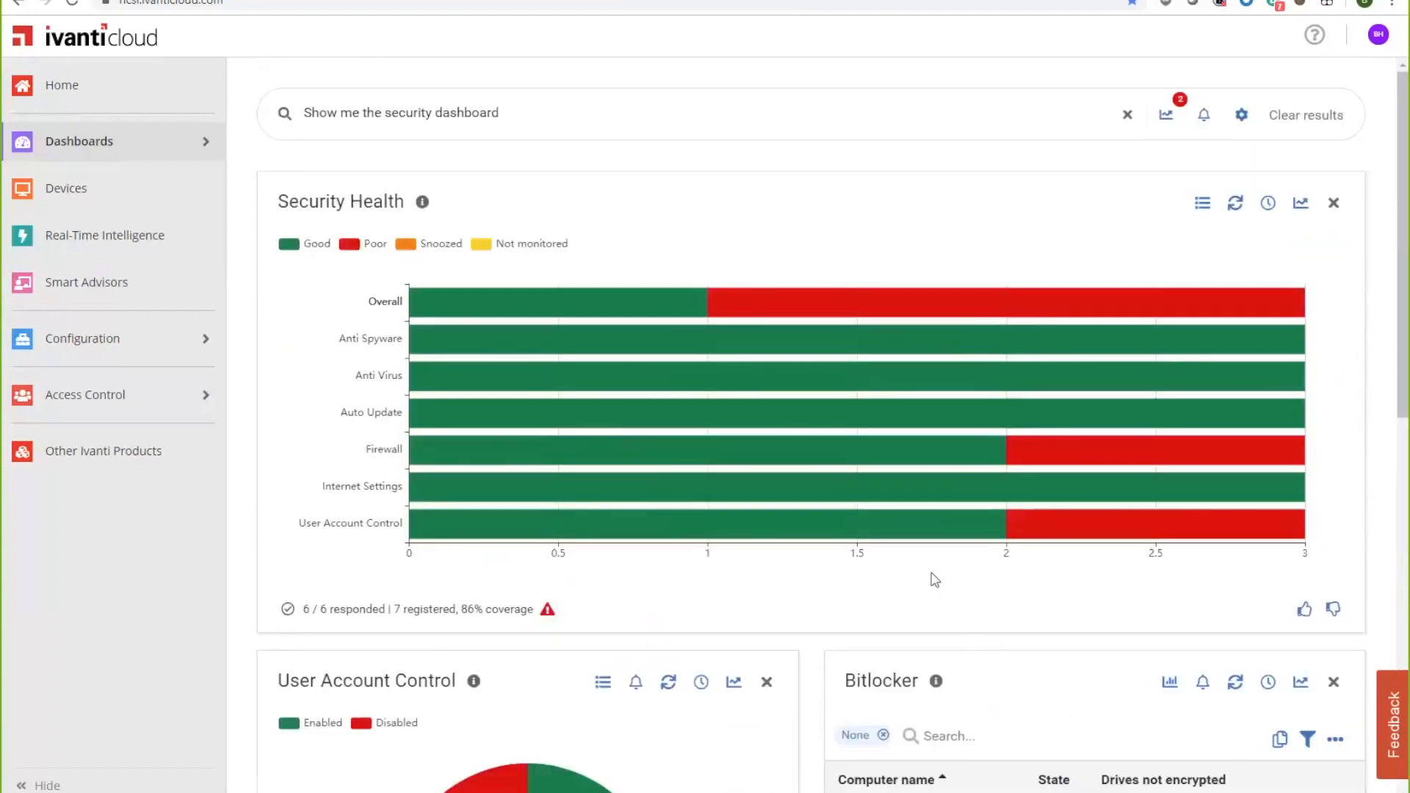
pyautogui.moveTo(892, 541)
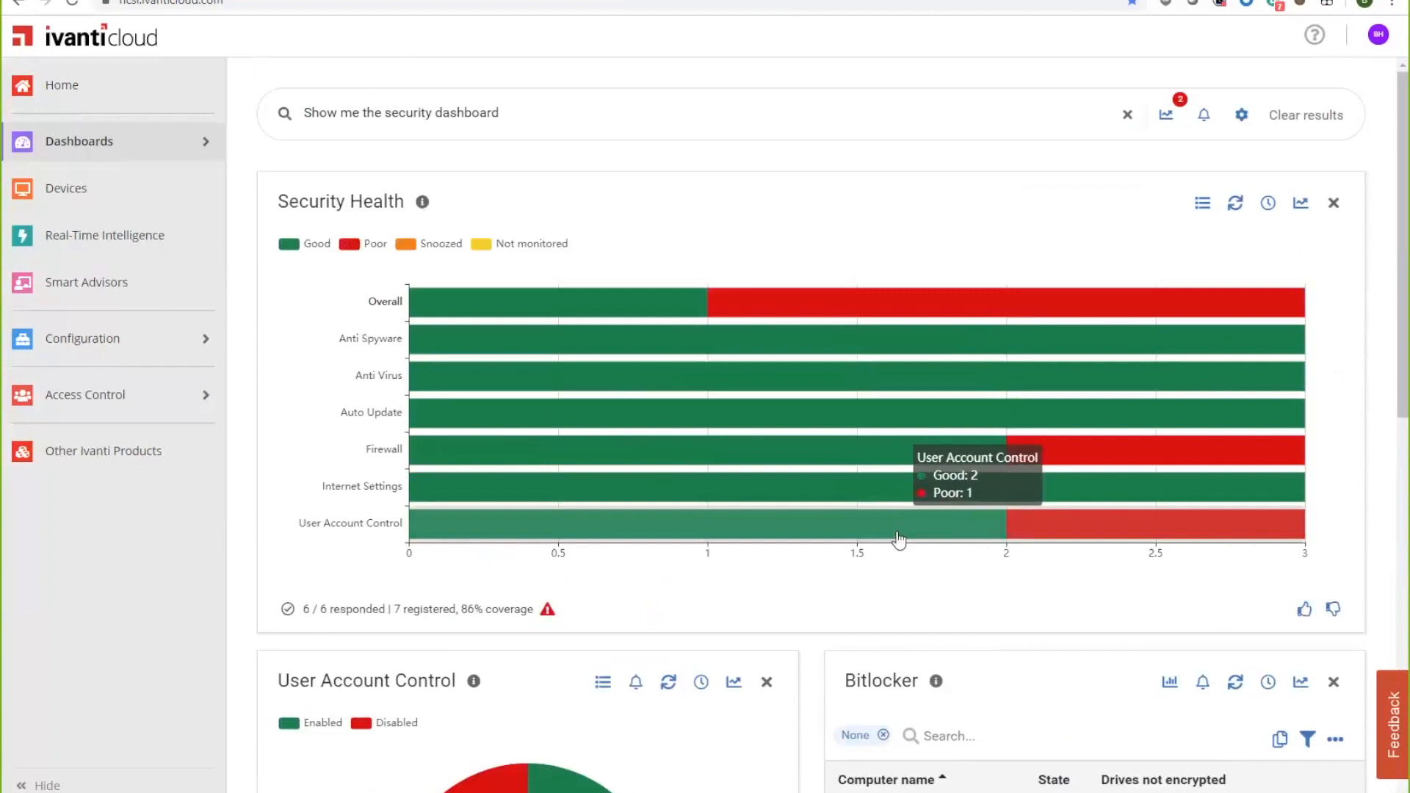
pyautogui.click(1167, 116)
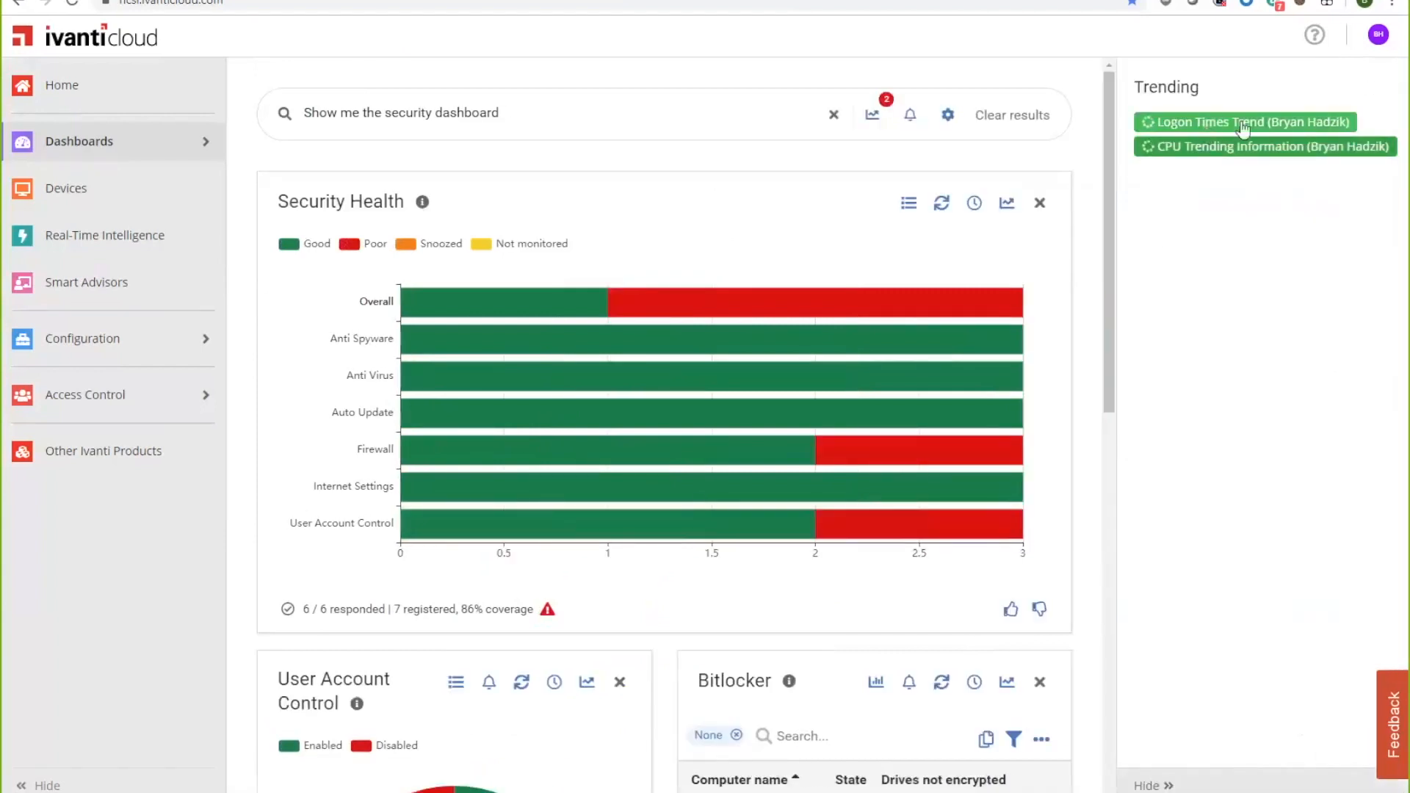
pyautogui.click(1243, 123)
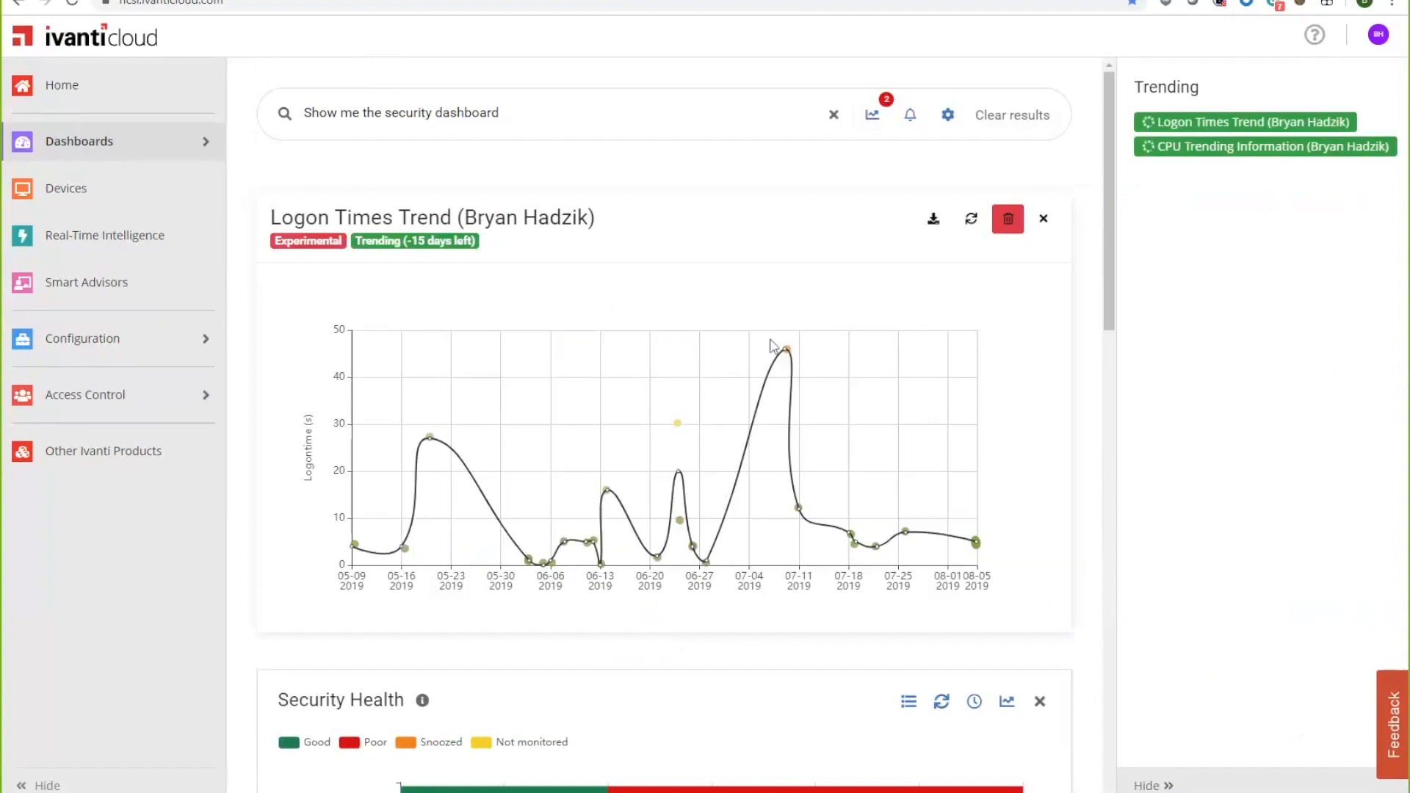
pyautogui.moveTo(787, 354)
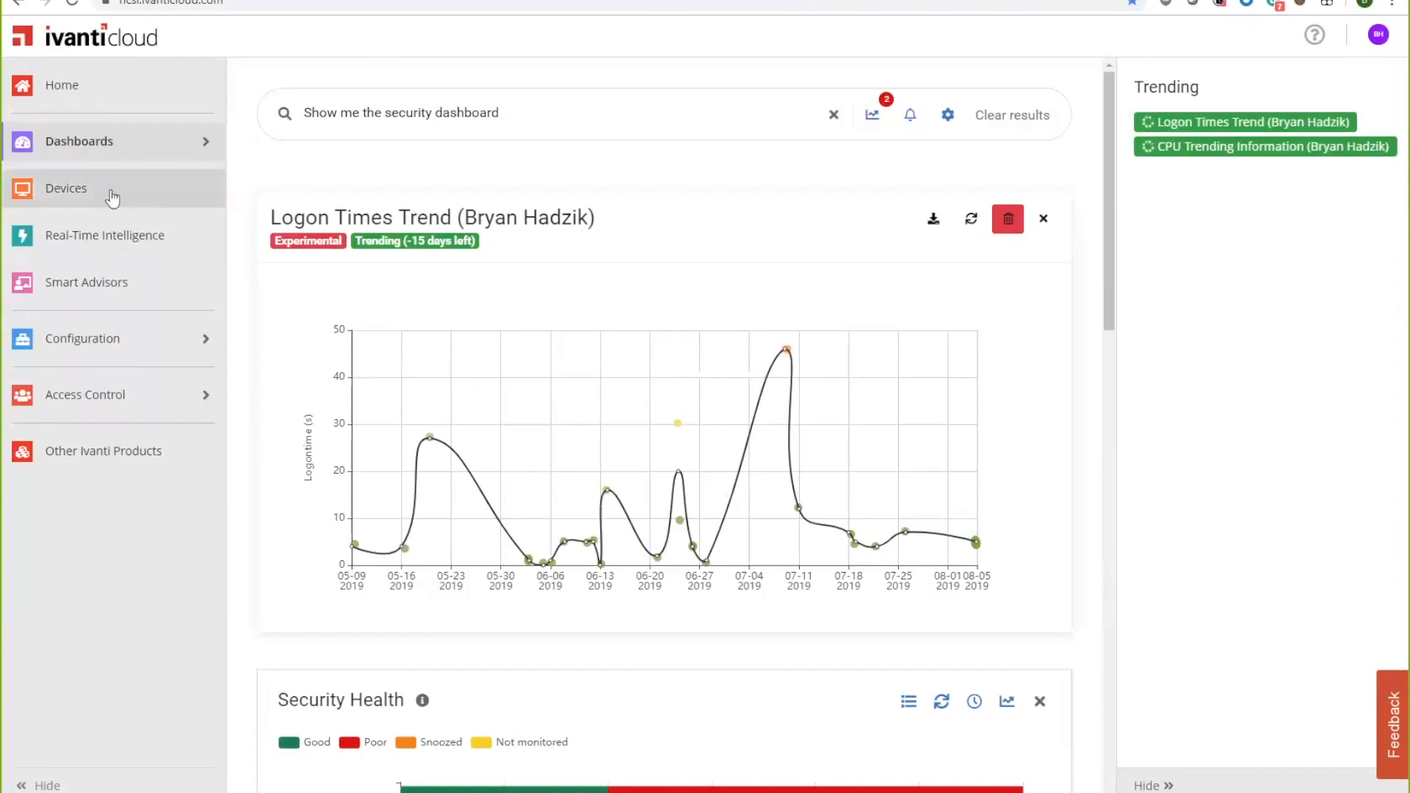
pyautogui.scroll(-3, 498, 571)
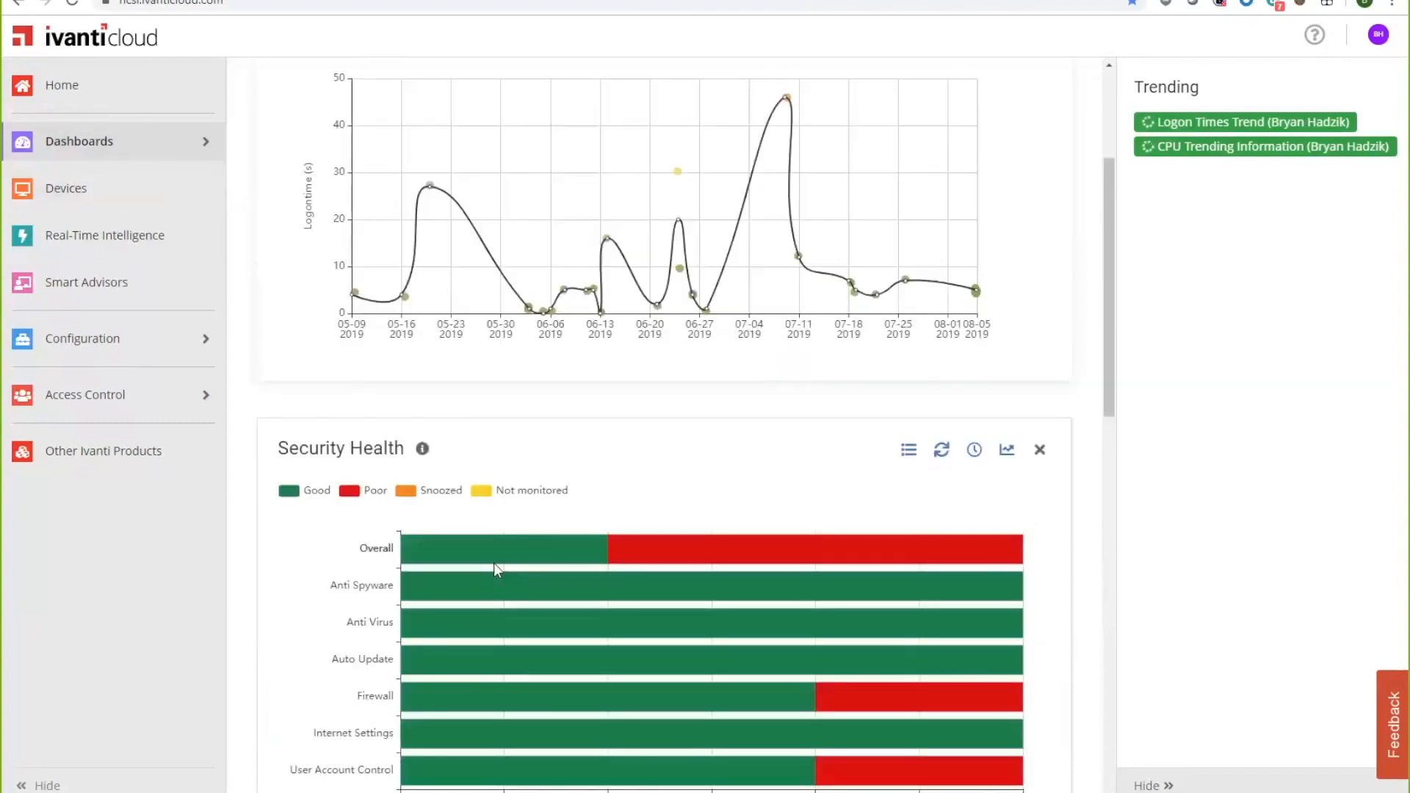
# - Open the device list and view the details of the Lenovo laptop
pyautogui.click(94, 147)
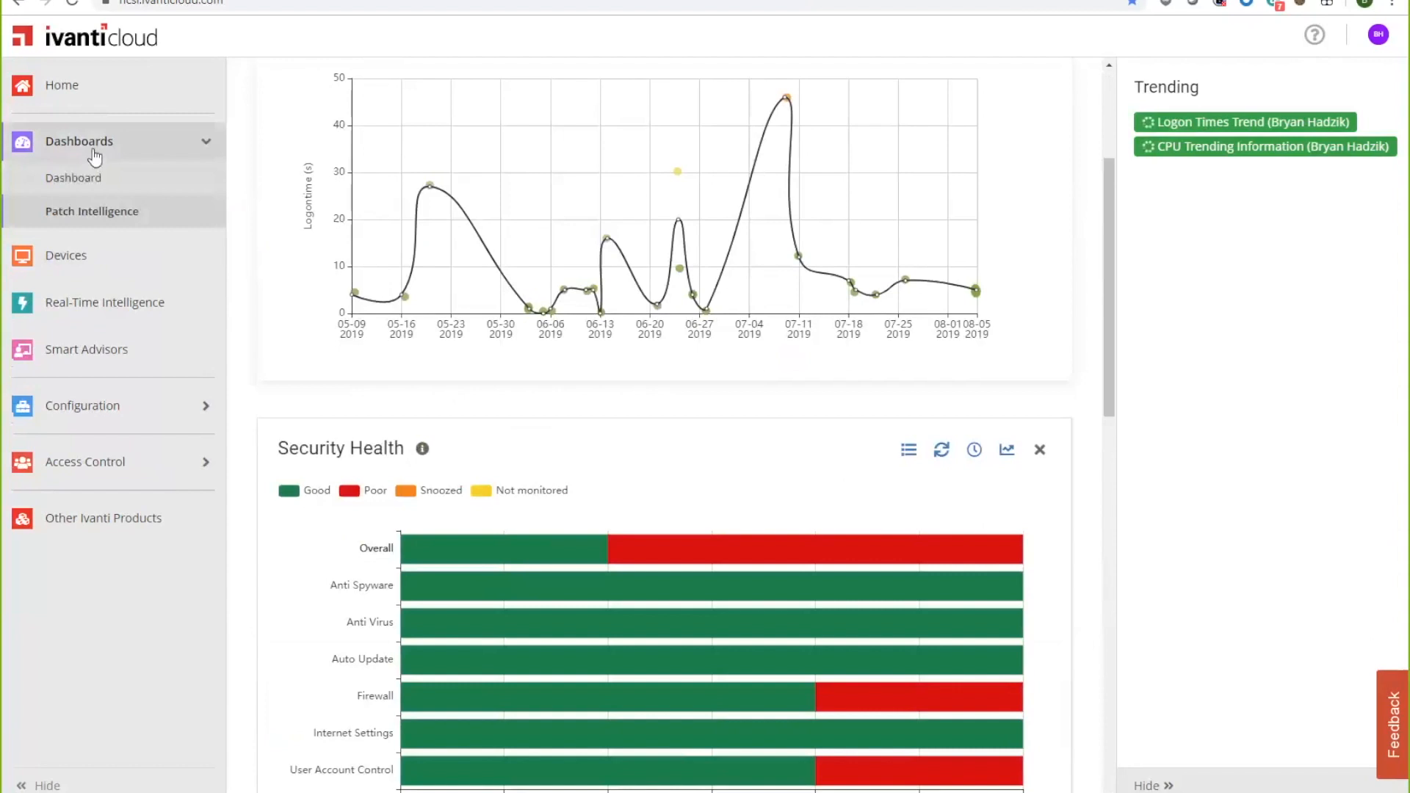
pyautogui.click(73, 257)
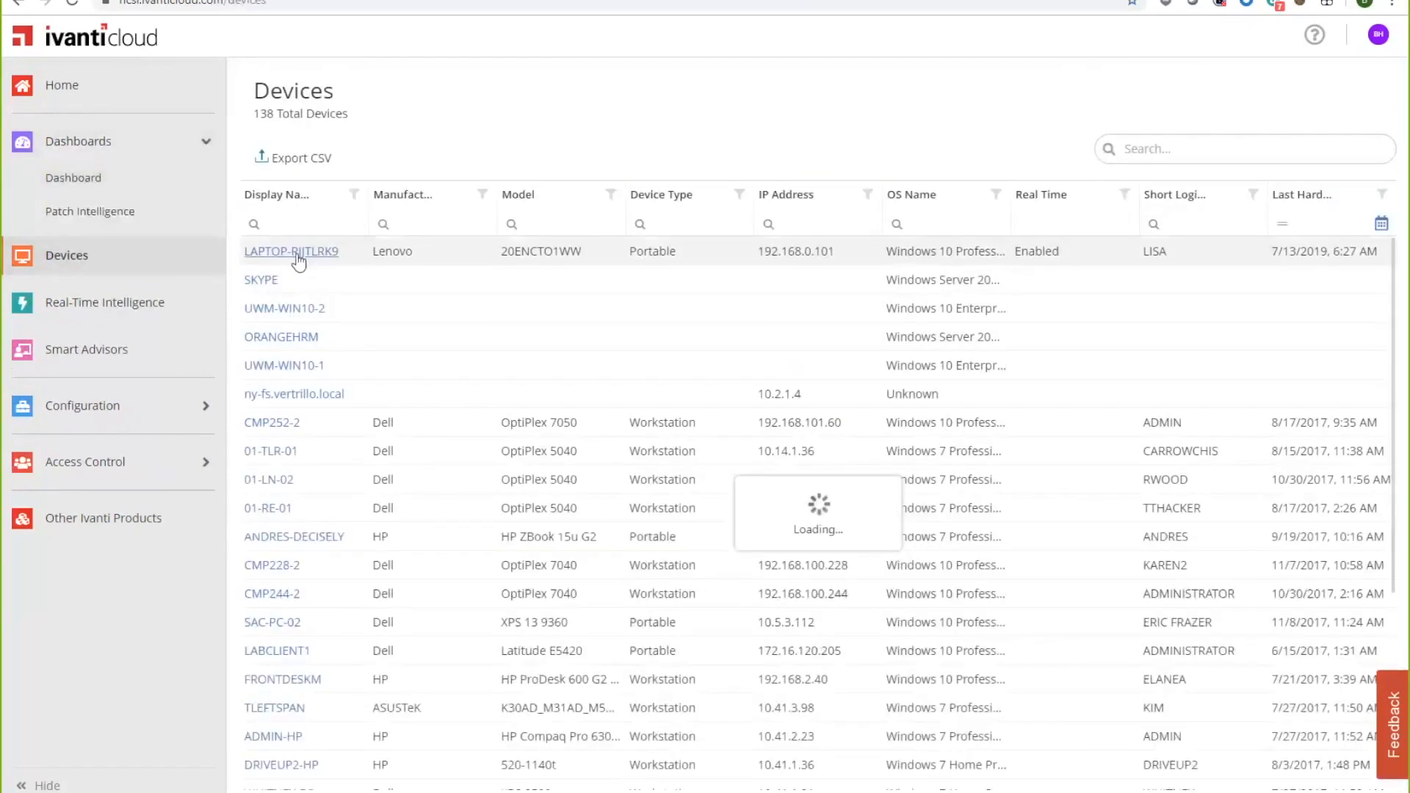
pyautogui.click(303, 252)
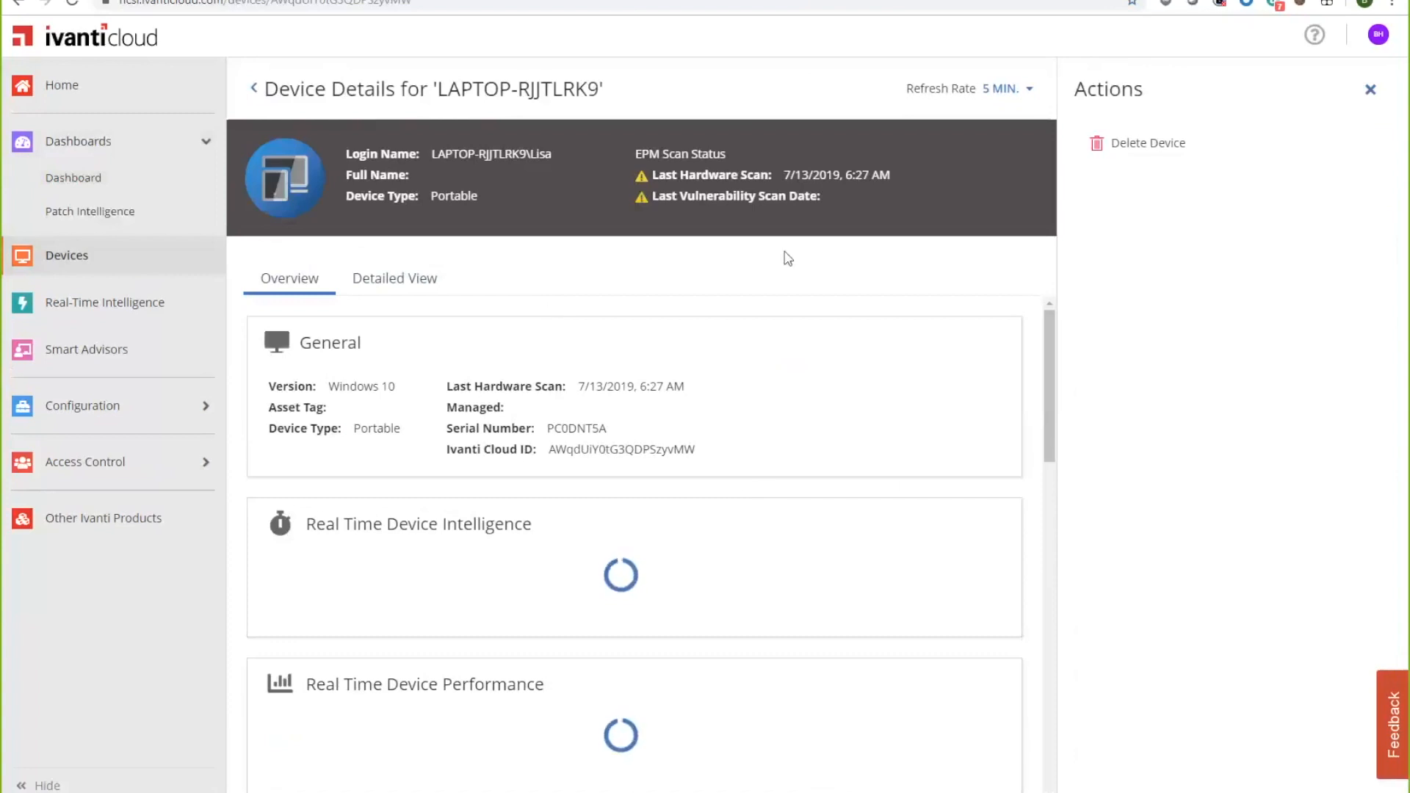
# - Return to the device list, search it by the owner's surname, and review the Dell XPS 15 9550's details down to CPU and network
pyautogui.click(103, 259)
pyautogui.click(1207, 149)
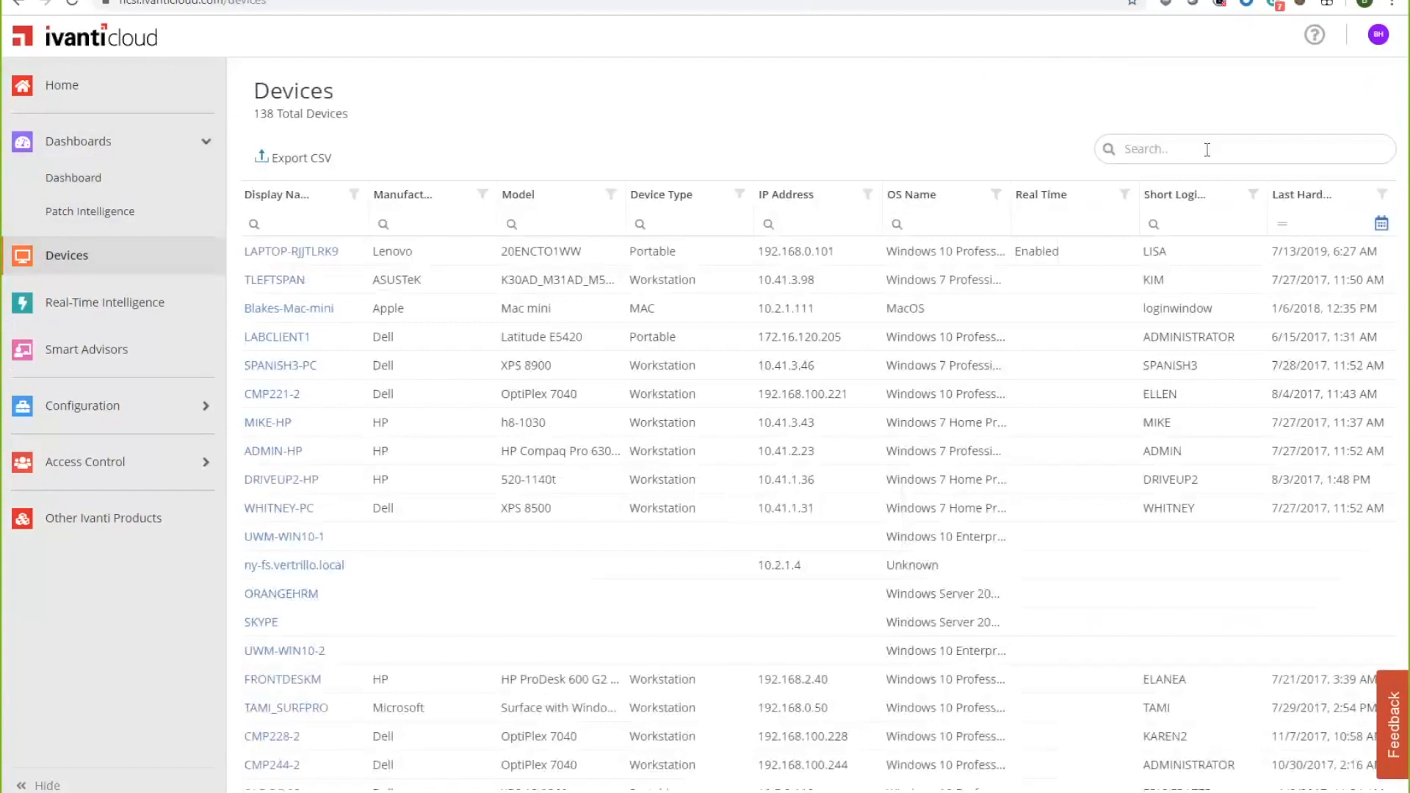
pyautogui.click(1207, 150)
pyautogui.write('hadzik')
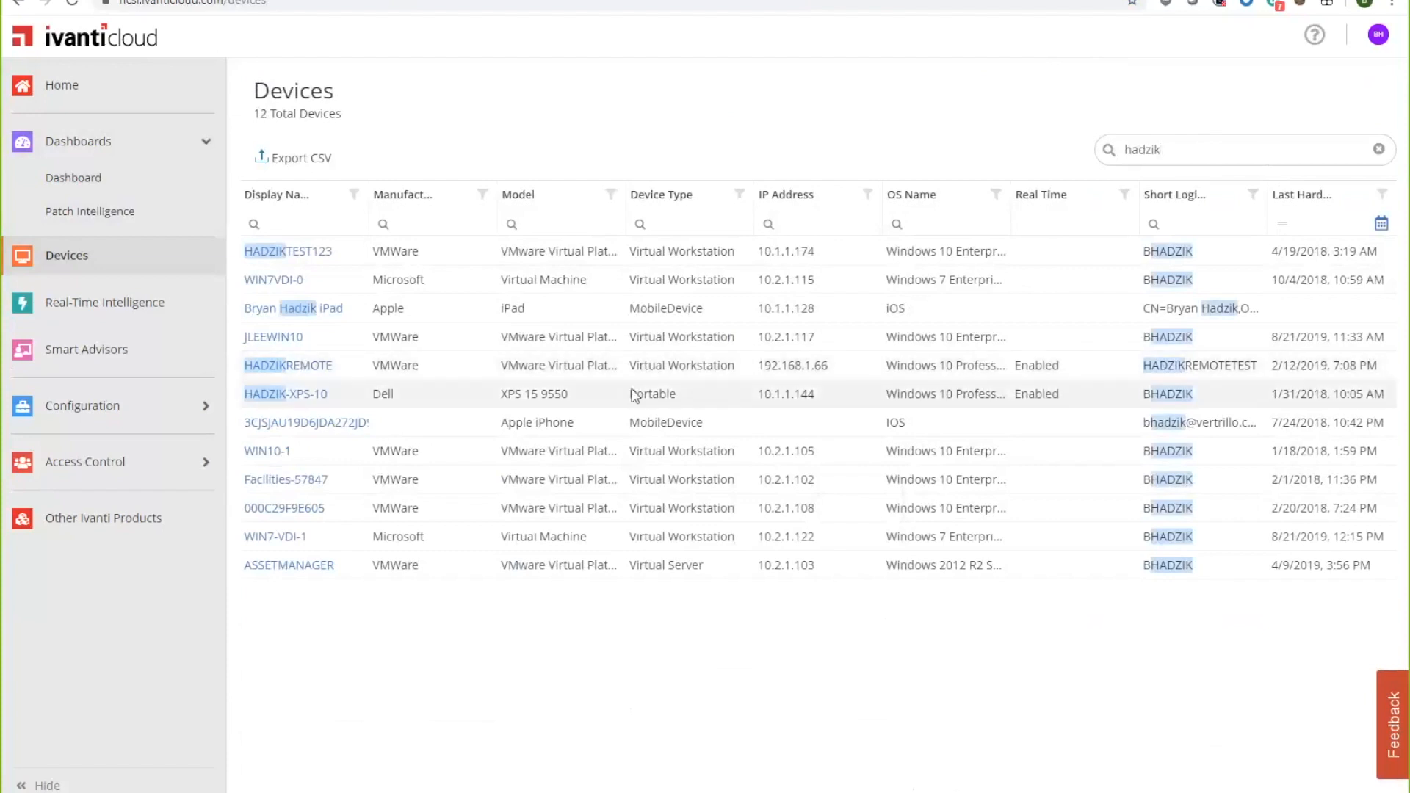
pyautogui.click(286, 397)
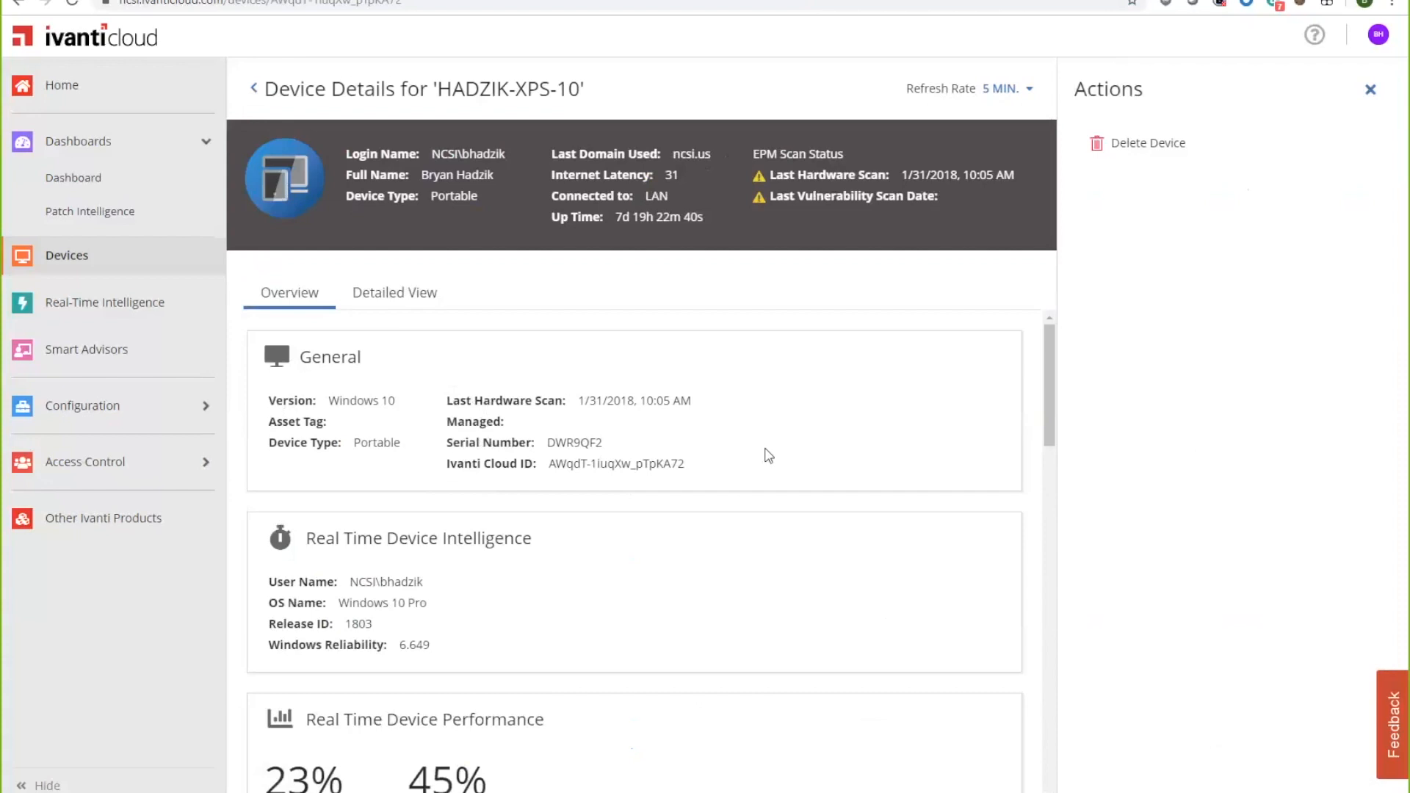
pyautogui.scroll(-6, 768, 455)
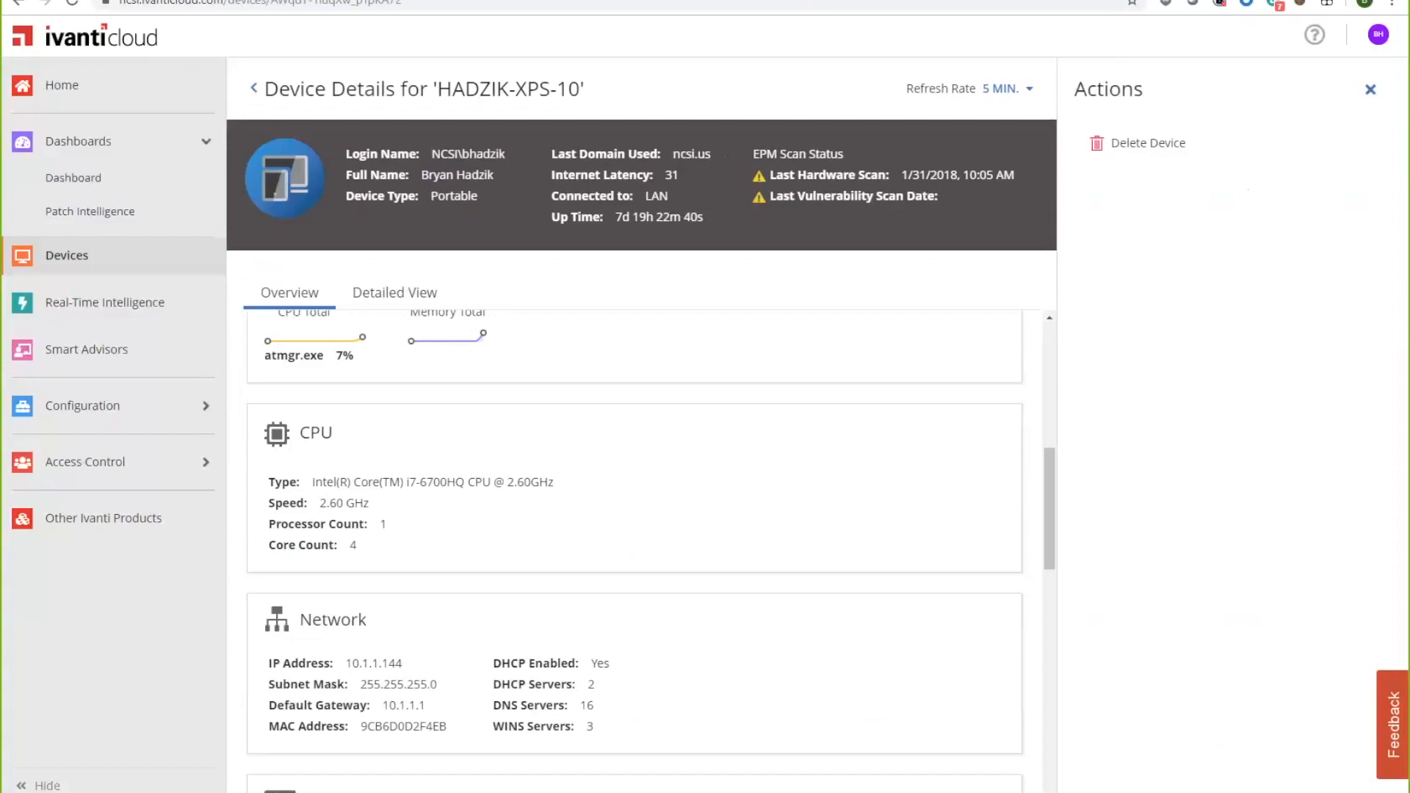
# - In the Endpoint Manager remote session, open Unmanaged Device Discovery, examine the scanner configuration with its additional scan options, and close it
pyautogui.moveTo(367, 792)
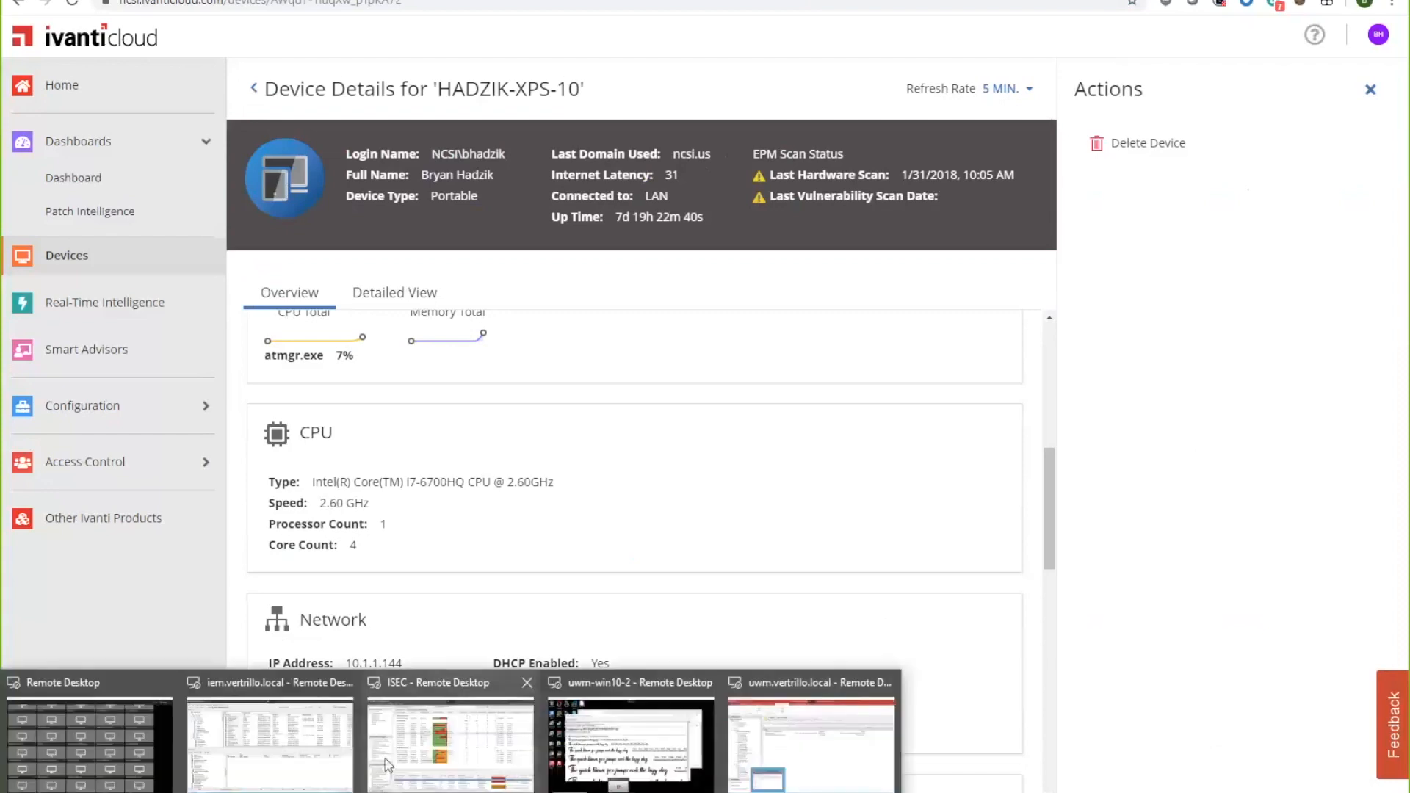
pyautogui.click(334, 738)
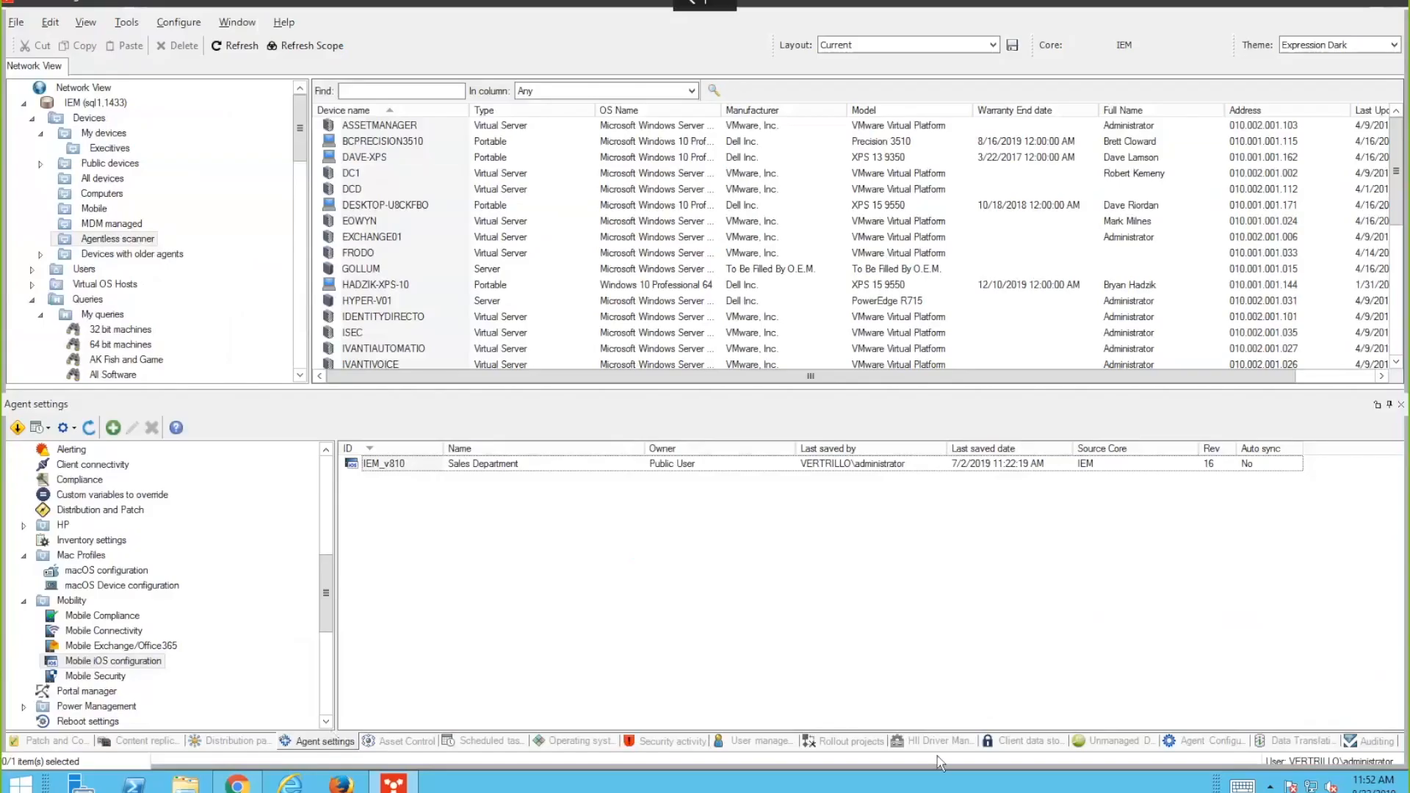
pyautogui.click(1113, 740)
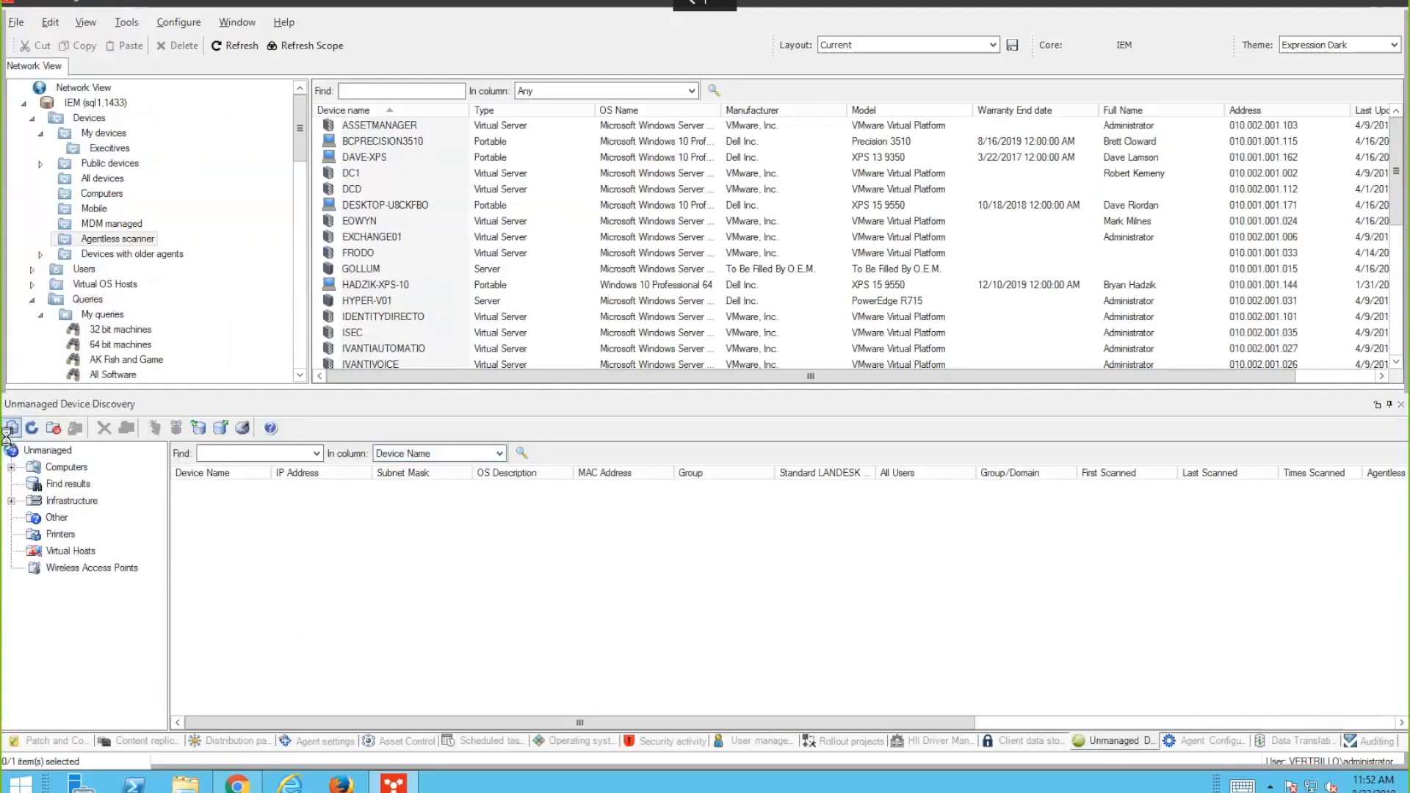
pyautogui.click(11, 427)
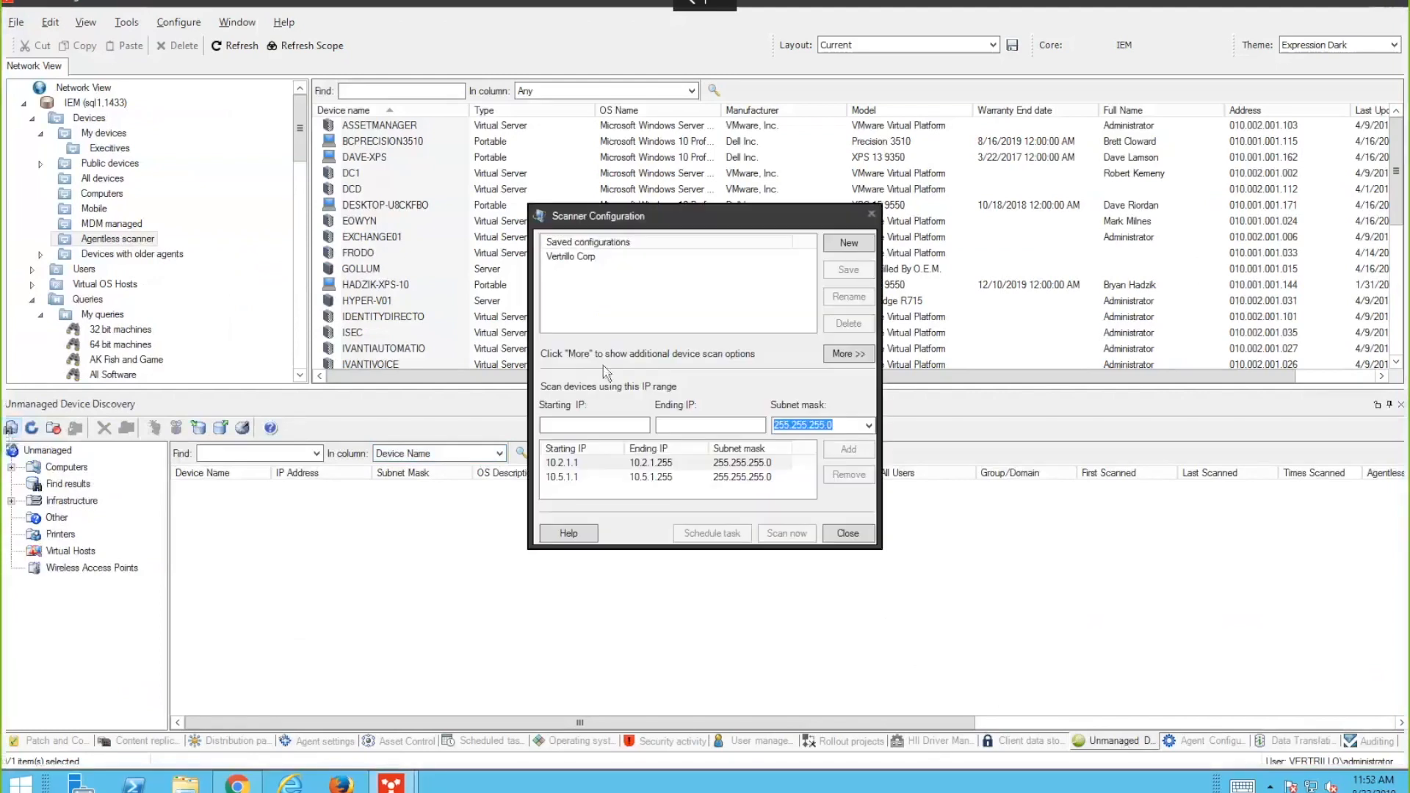
pyautogui.click(858, 357)
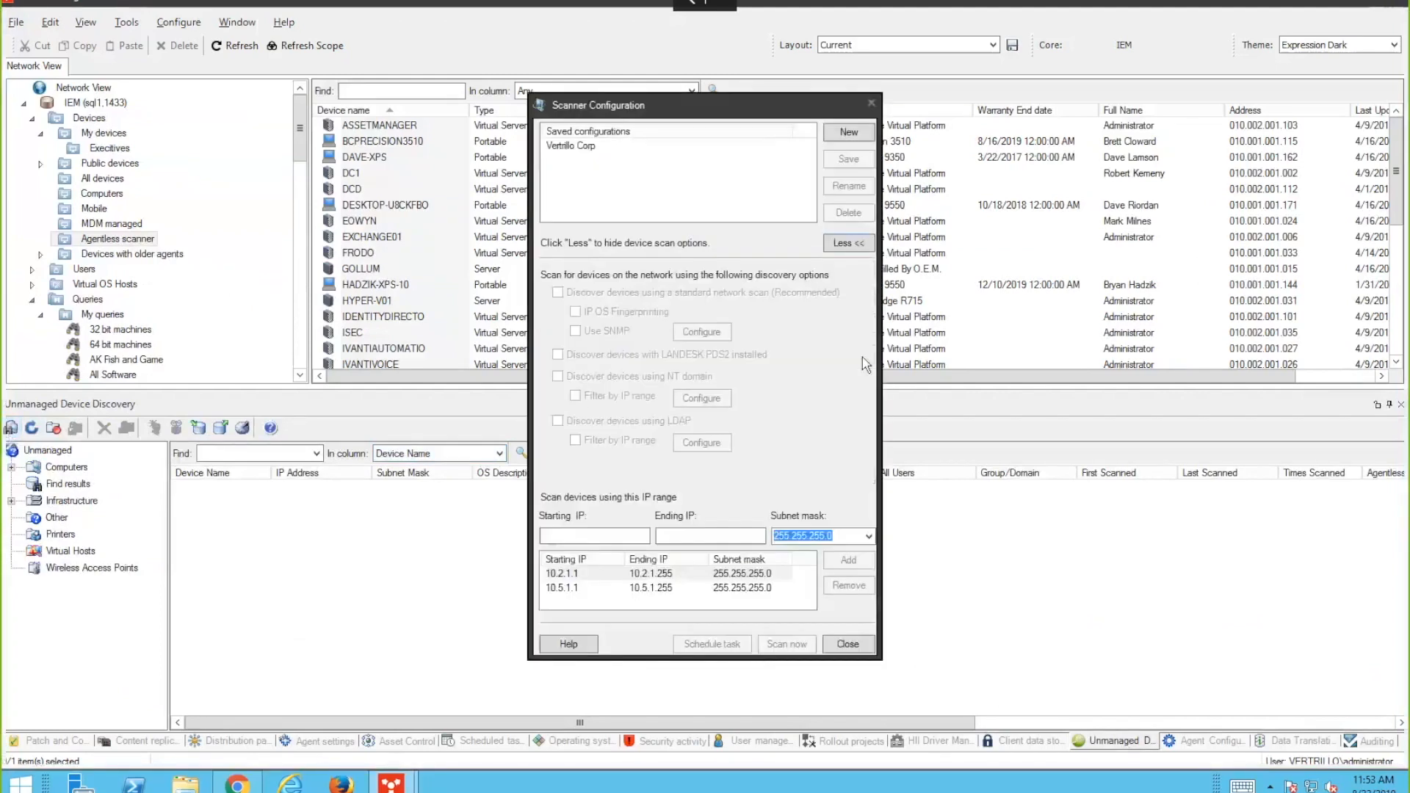
pyautogui.click(847, 644)
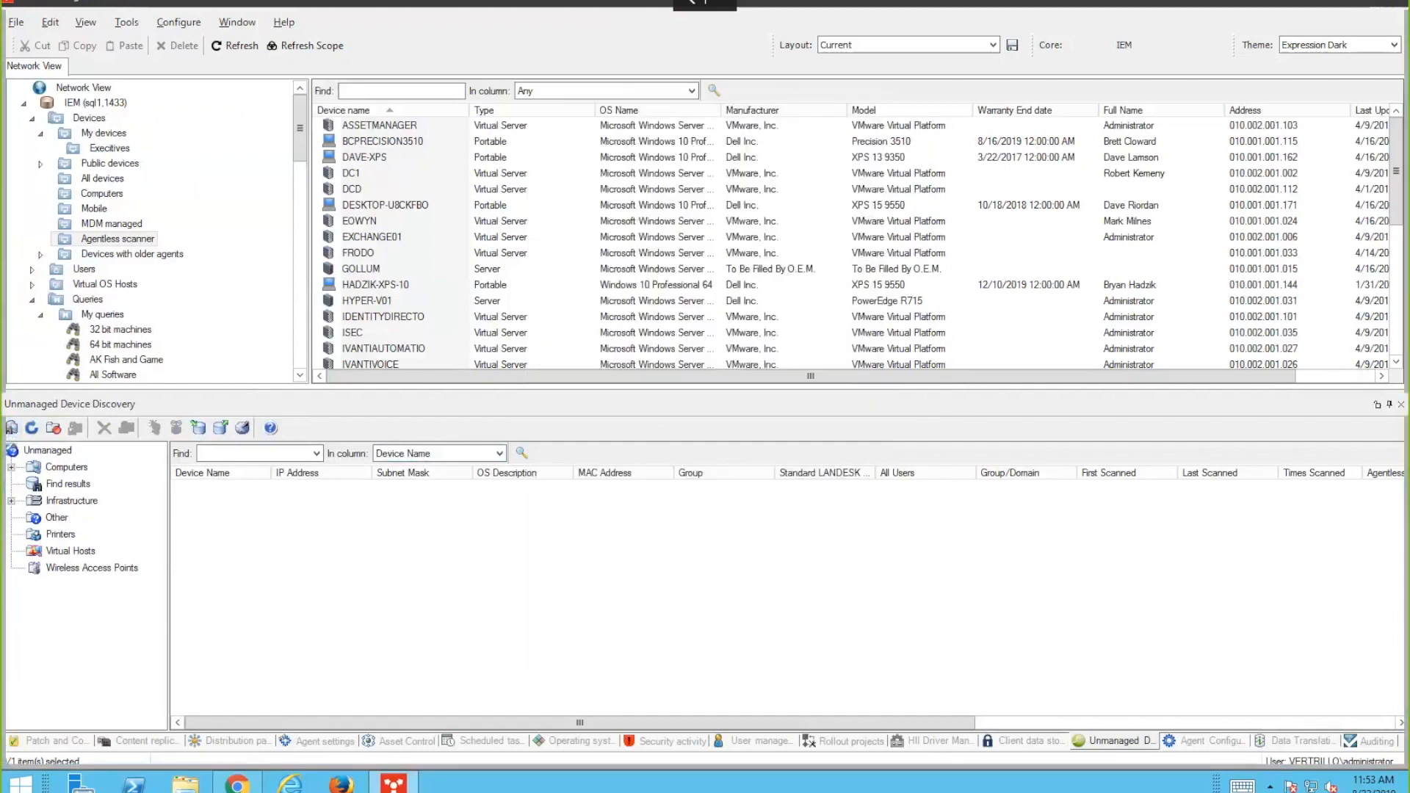
# - List the discovered switches under Infrastructure, then open the scanner configuration with its additional options and load the saved Vertrillo Corp configuration
pyautogui.doubleClick(72, 501)
pyautogui.click(78, 518)
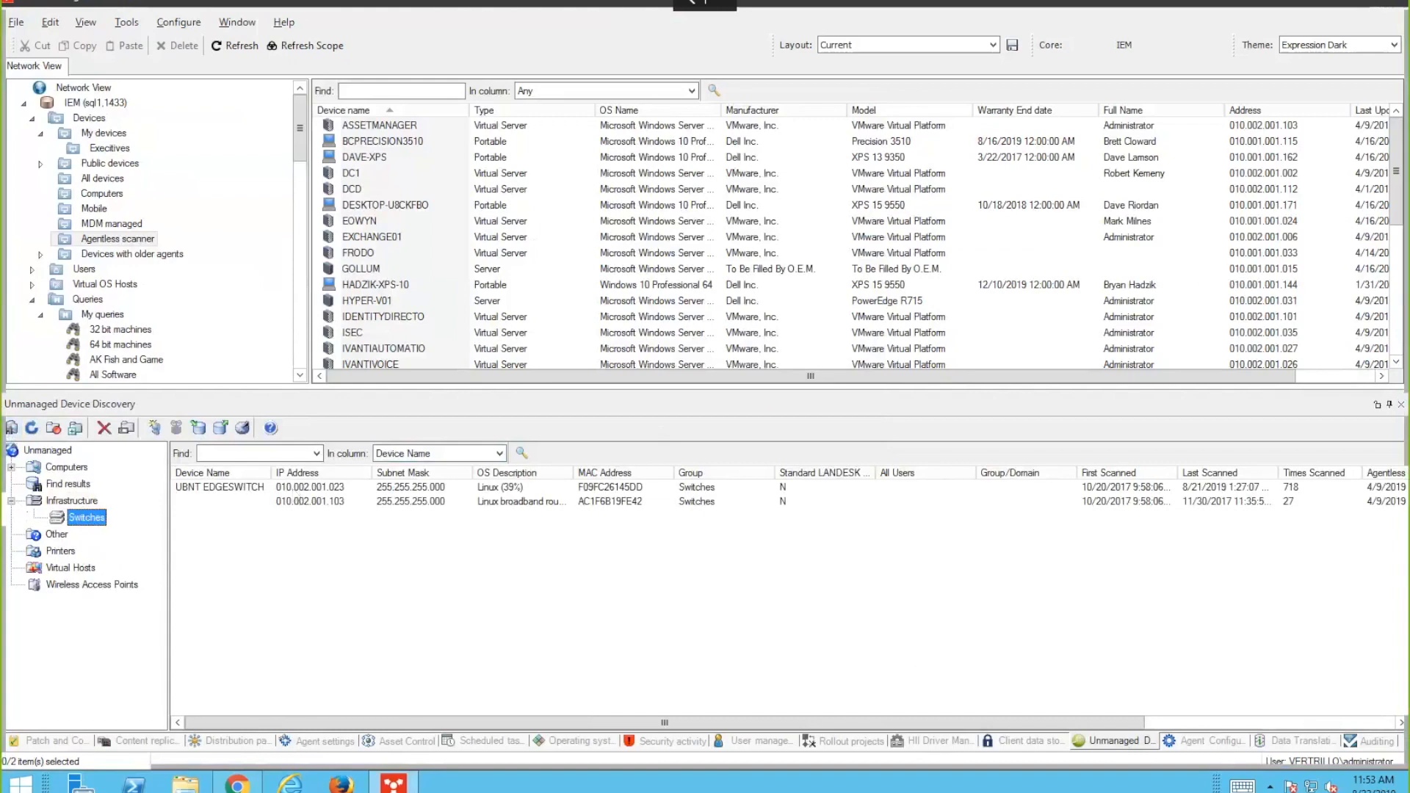
pyautogui.click(12, 428)
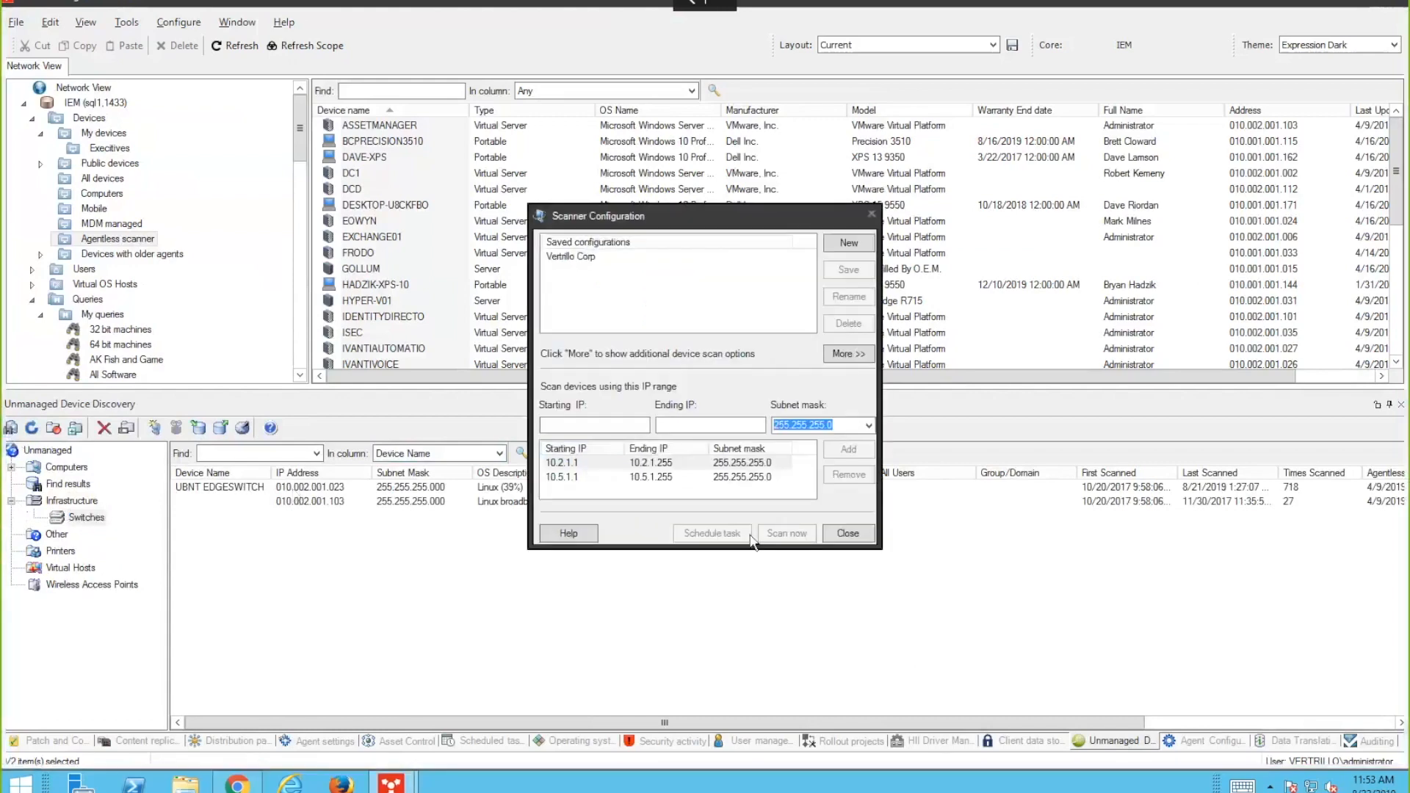
pyautogui.click(858, 354)
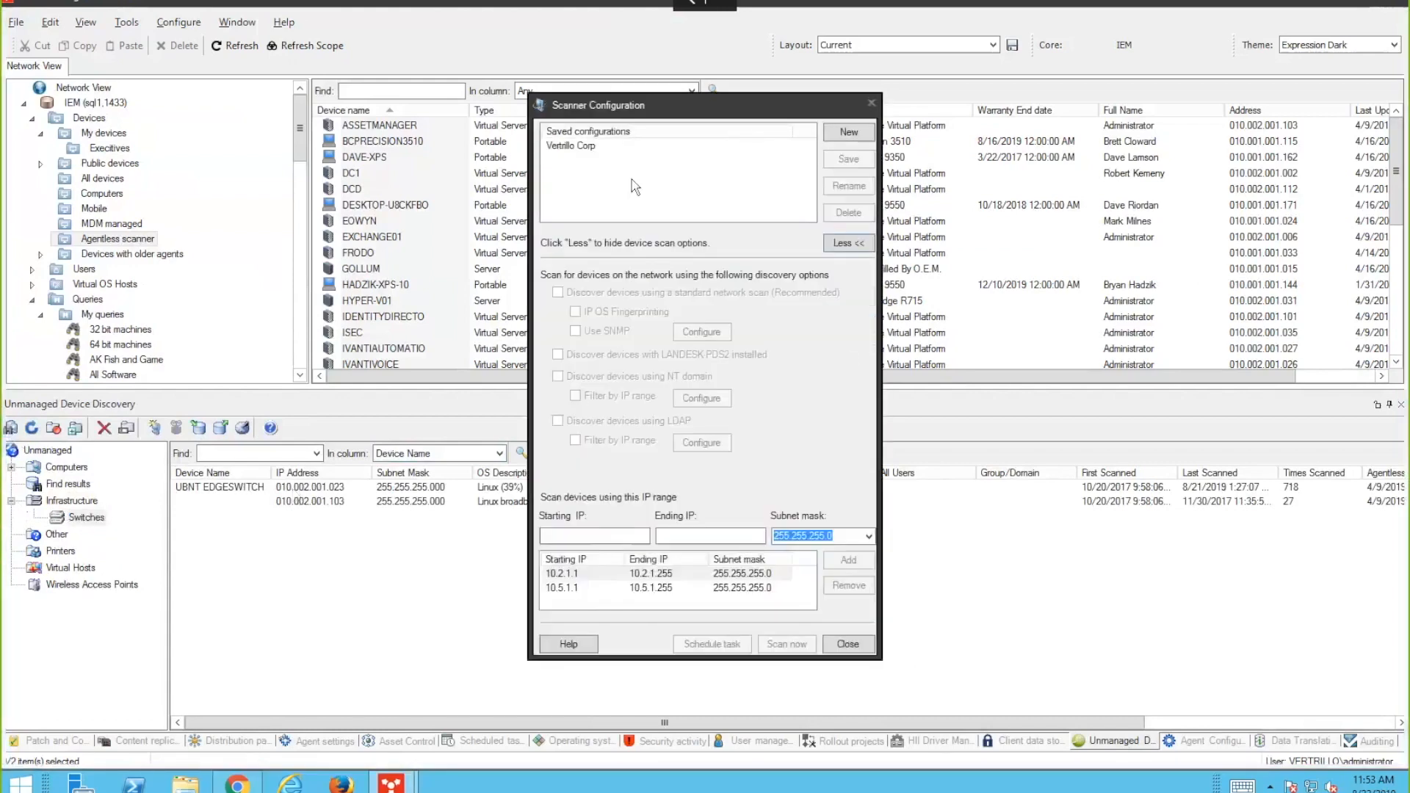
pyautogui.click(587, 145)
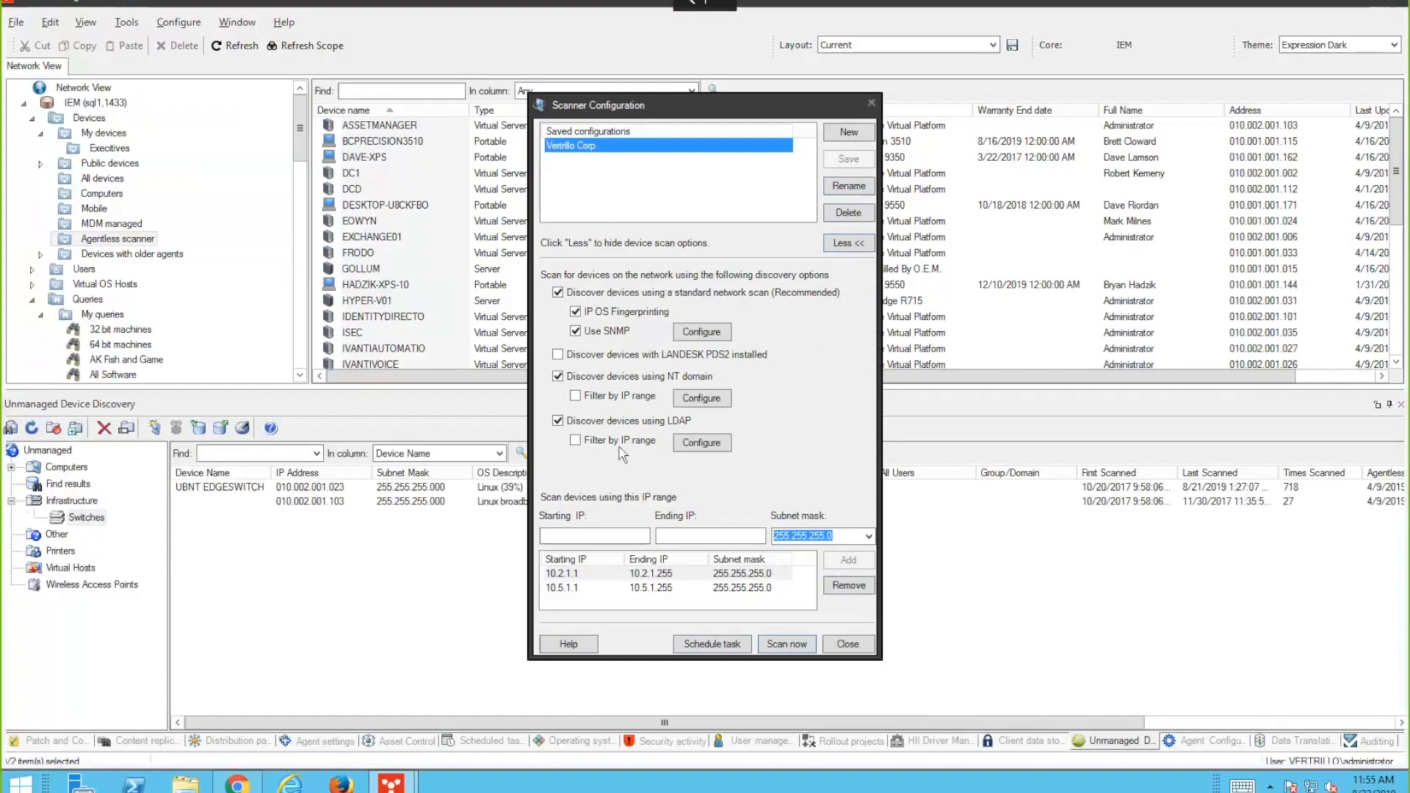
# - Enter a scan range starting at 10.1.0.0 with subnet mask 255.255.0.0, and change the ending IP's third octet to 255
pyautogui.click(597, 537)
pyautogui.write('10.')
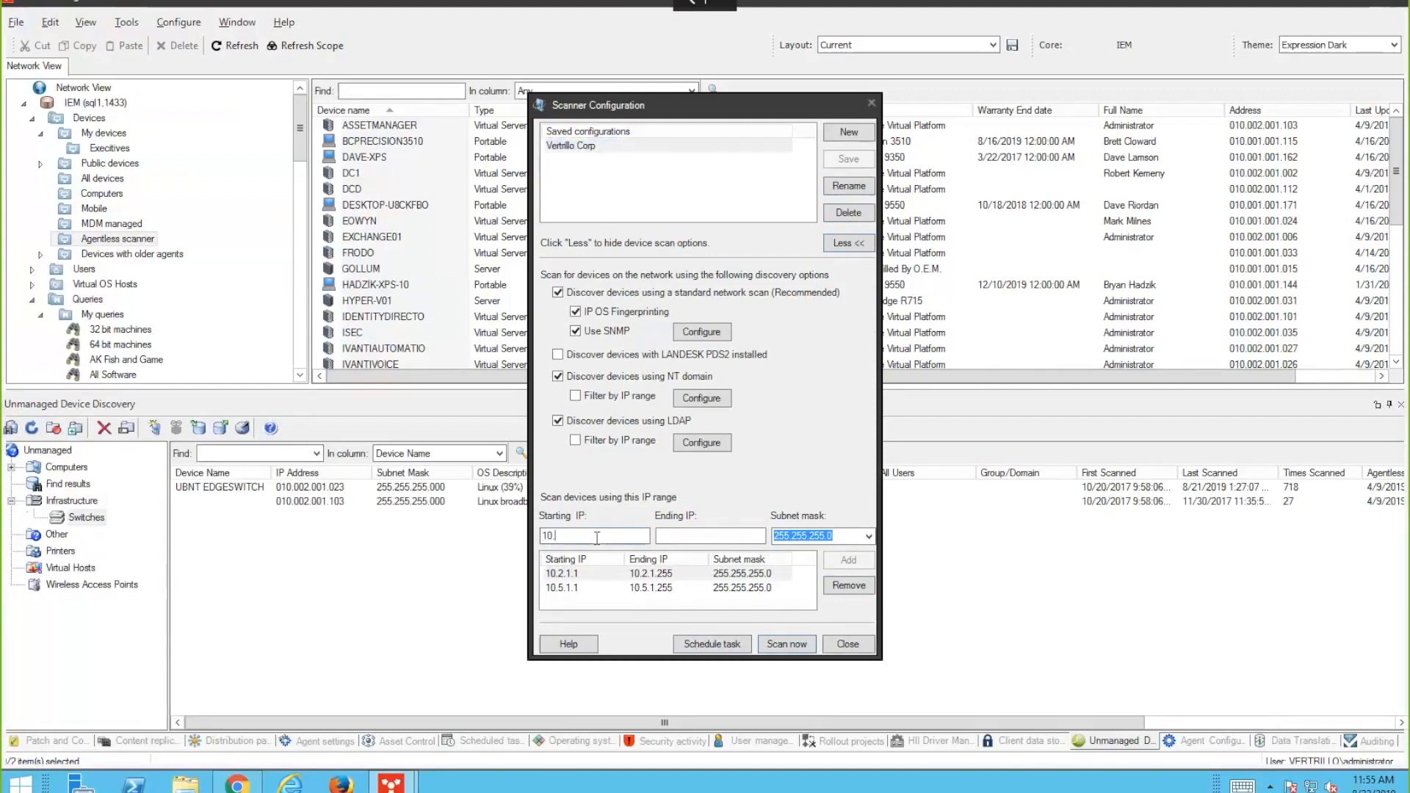
pyautogui.write('1.0.0')
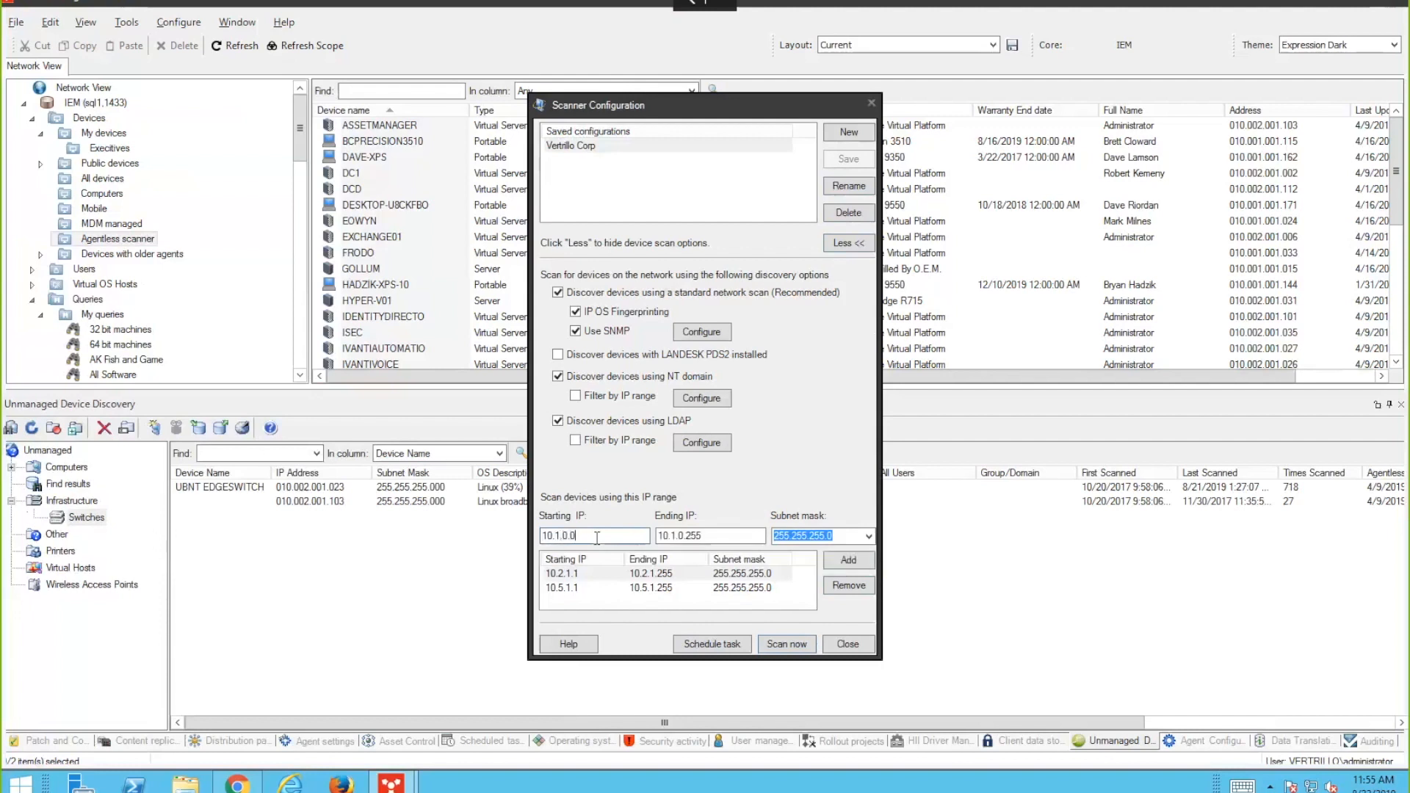
pyautogui.click(868, 537)
pyautogui.click(816, 562)
pyautogui.click(726, 537)
pyautogui.press('BackSpace')
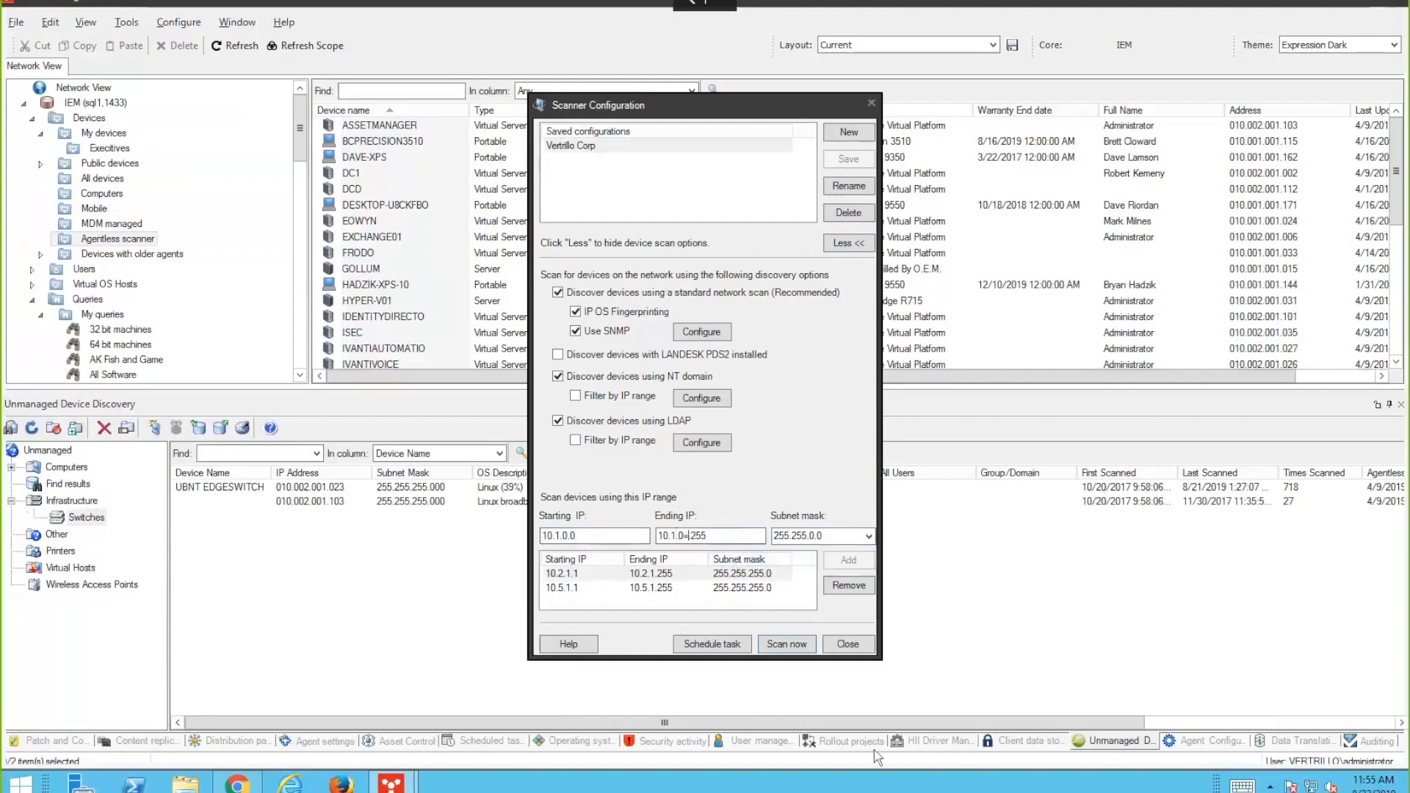
pyautogui.write('255')
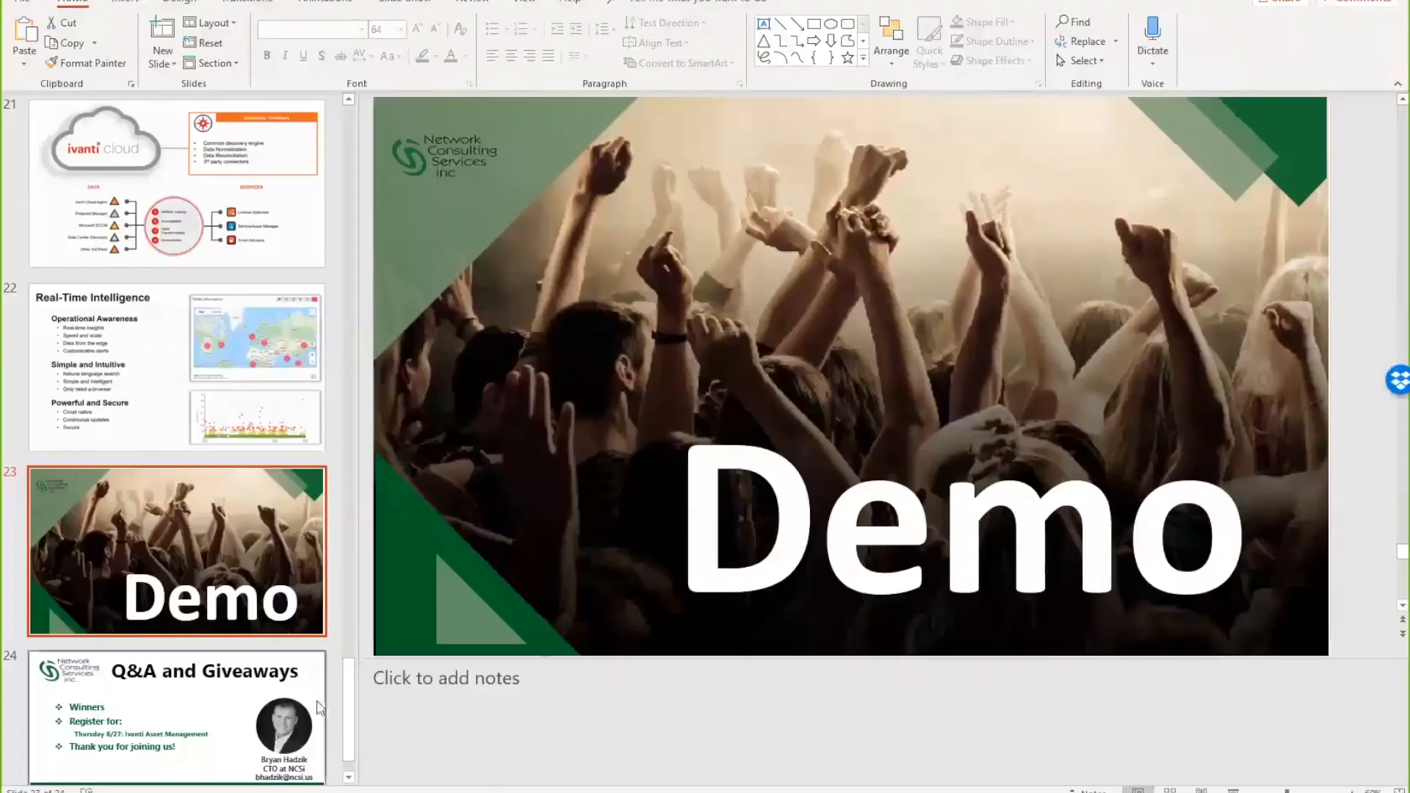
# - In PowerPoint, start the slide show from the Q&A and Giveaways slide and swap Presenter View with the full-screen slide
pyautogui.click(319, 708)
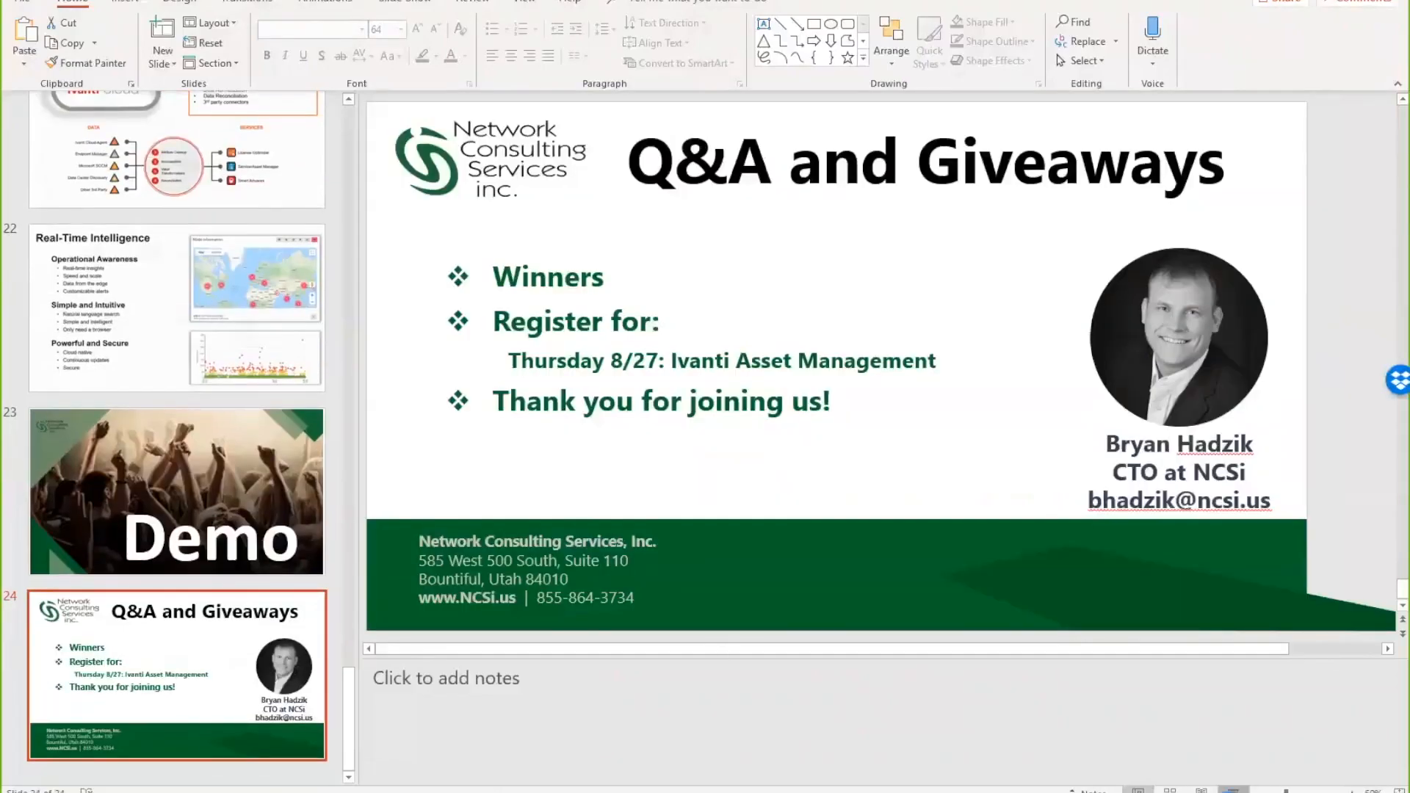
pyautogui.hotkey('shift', 'F5')
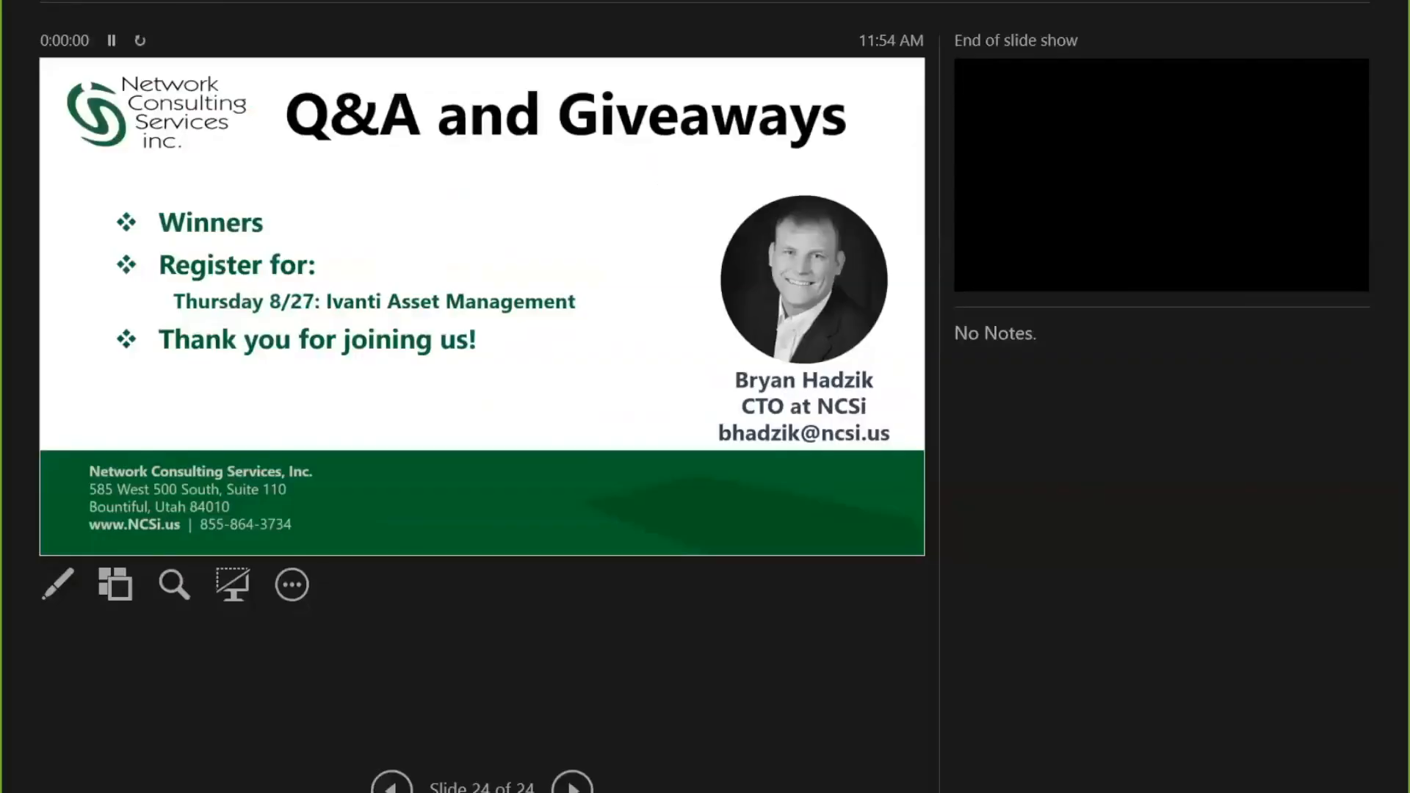
pyautogui.click(275, 3)
pyautogui.click(284, 28)
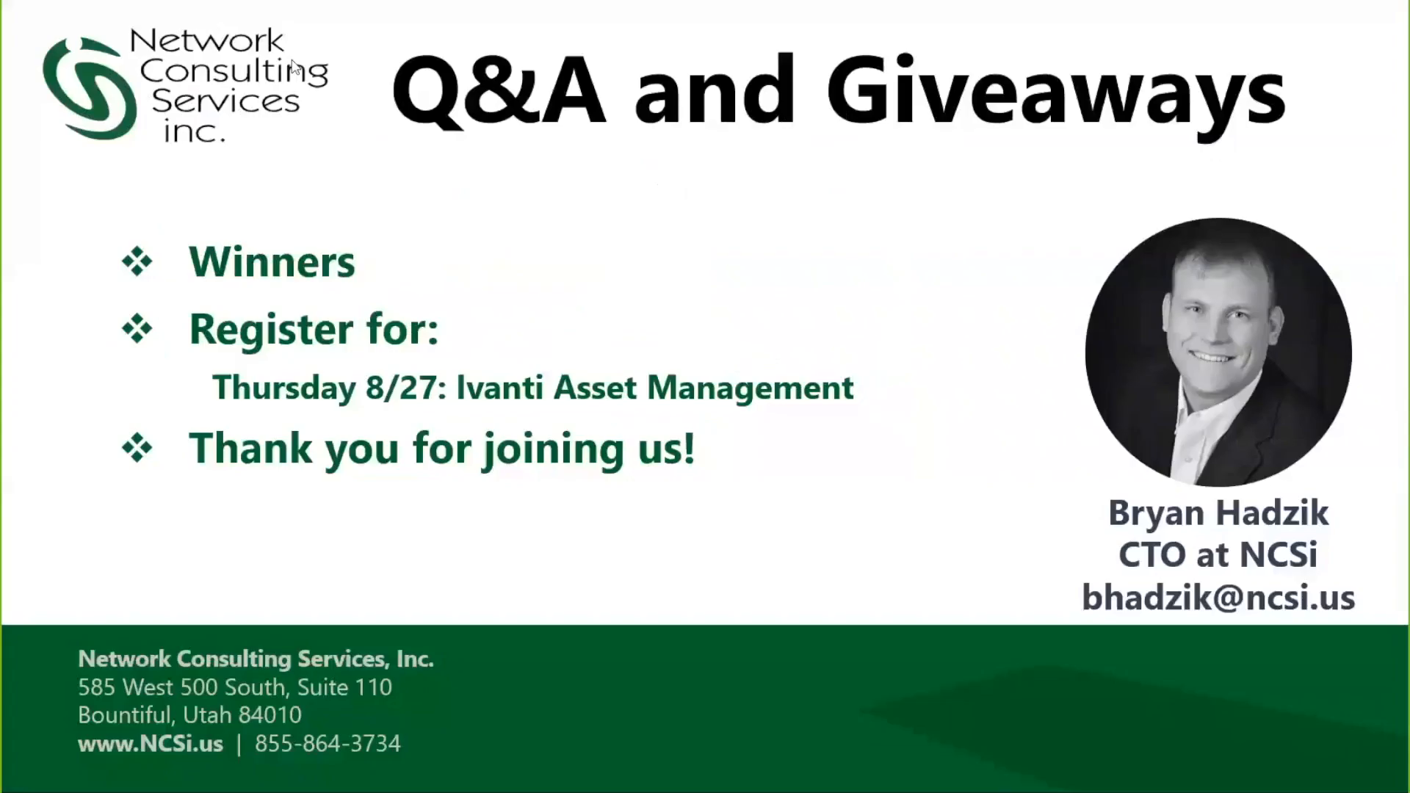